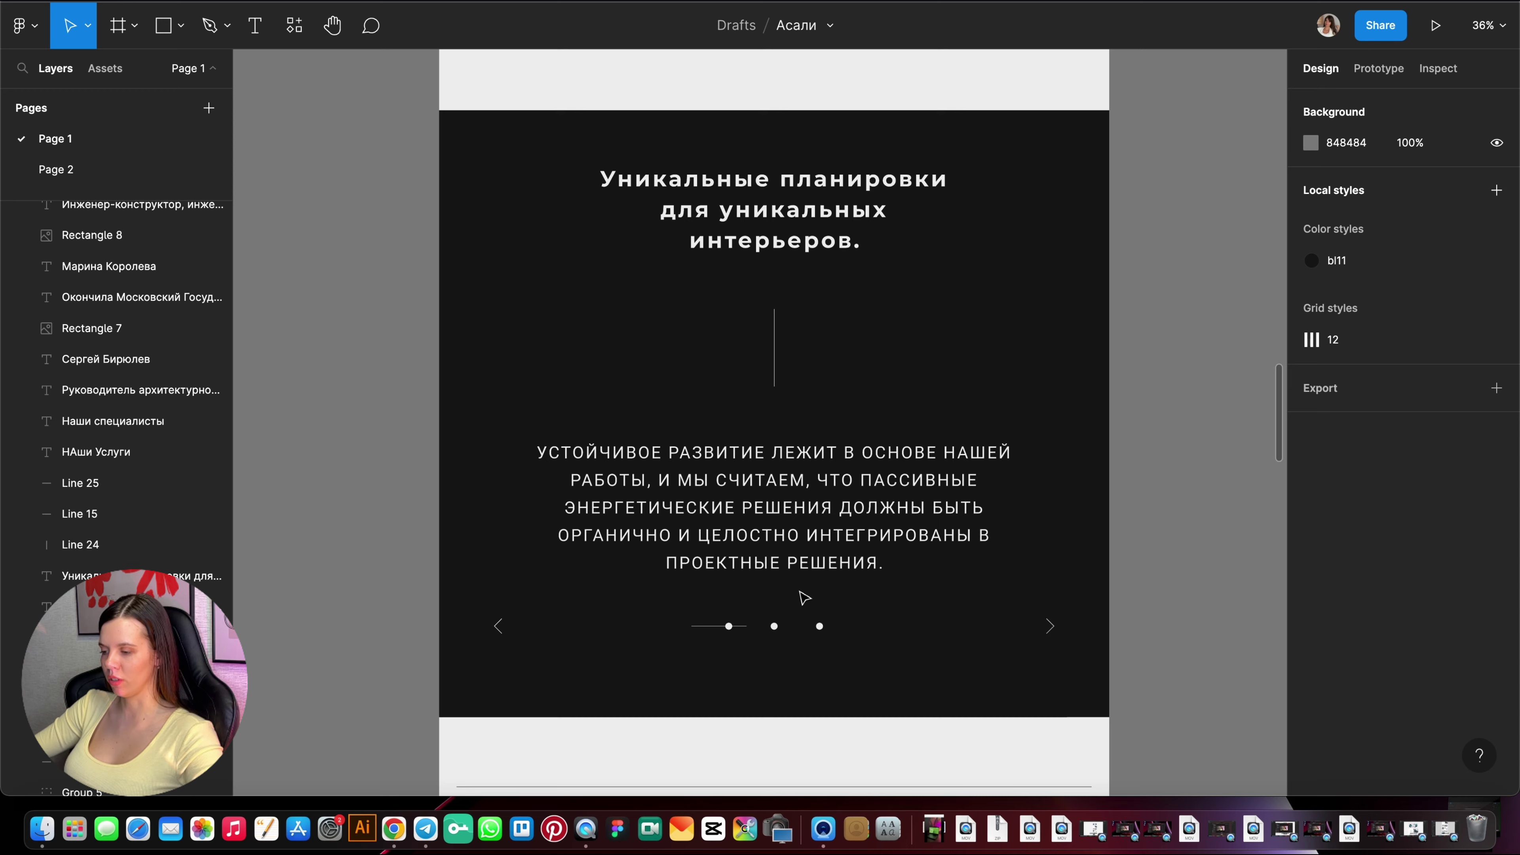
Select the slider's uppercase body paragraph to inspect it, then deselect.
scroll(804, 597, "down", 5)
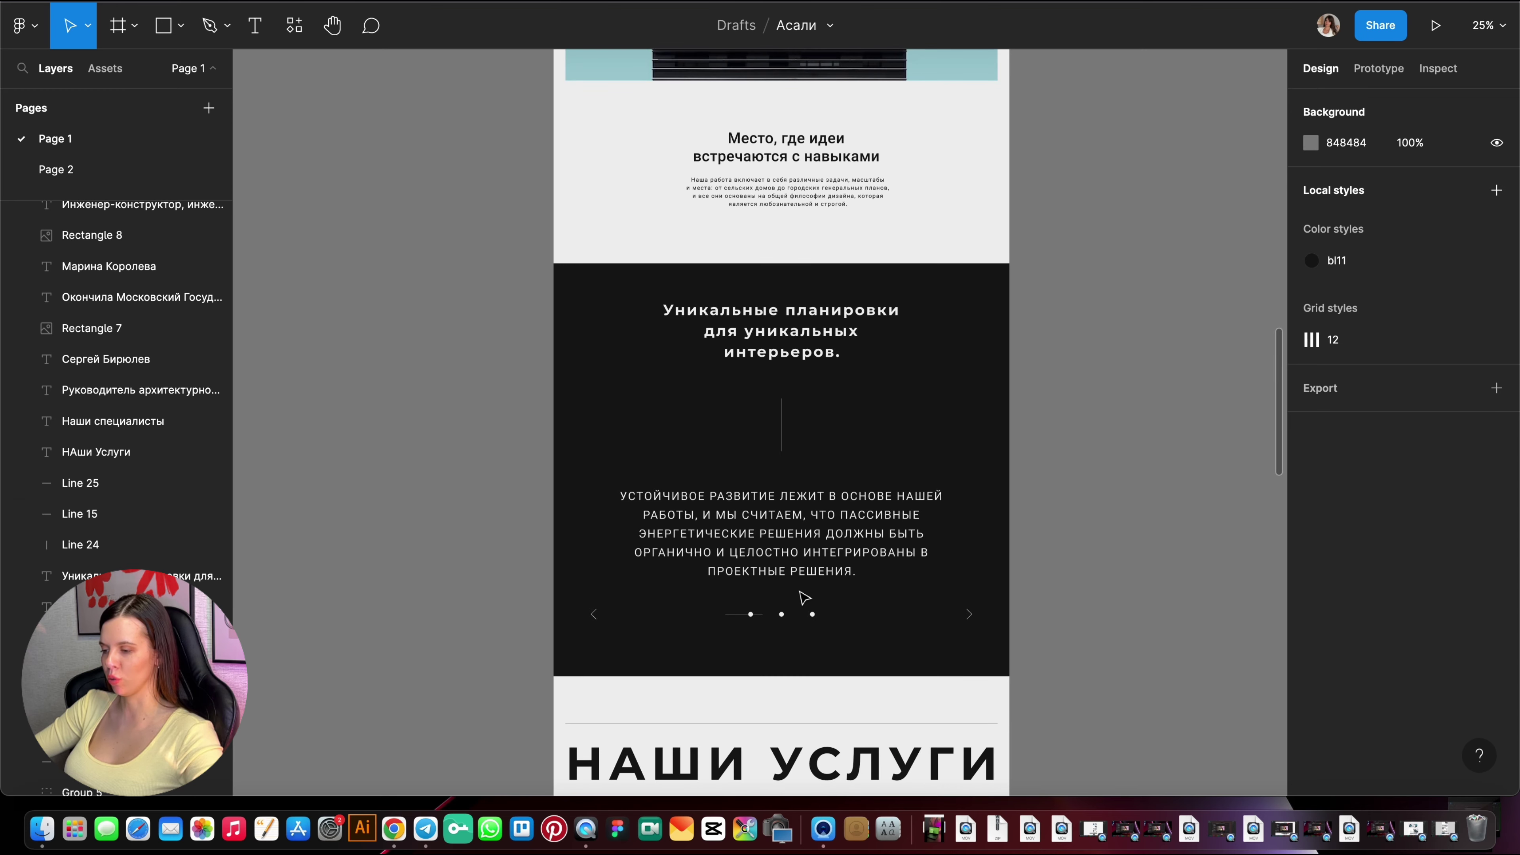
scroll(804, 597, "up", 5)
scroll(803, 597, "down", 1)
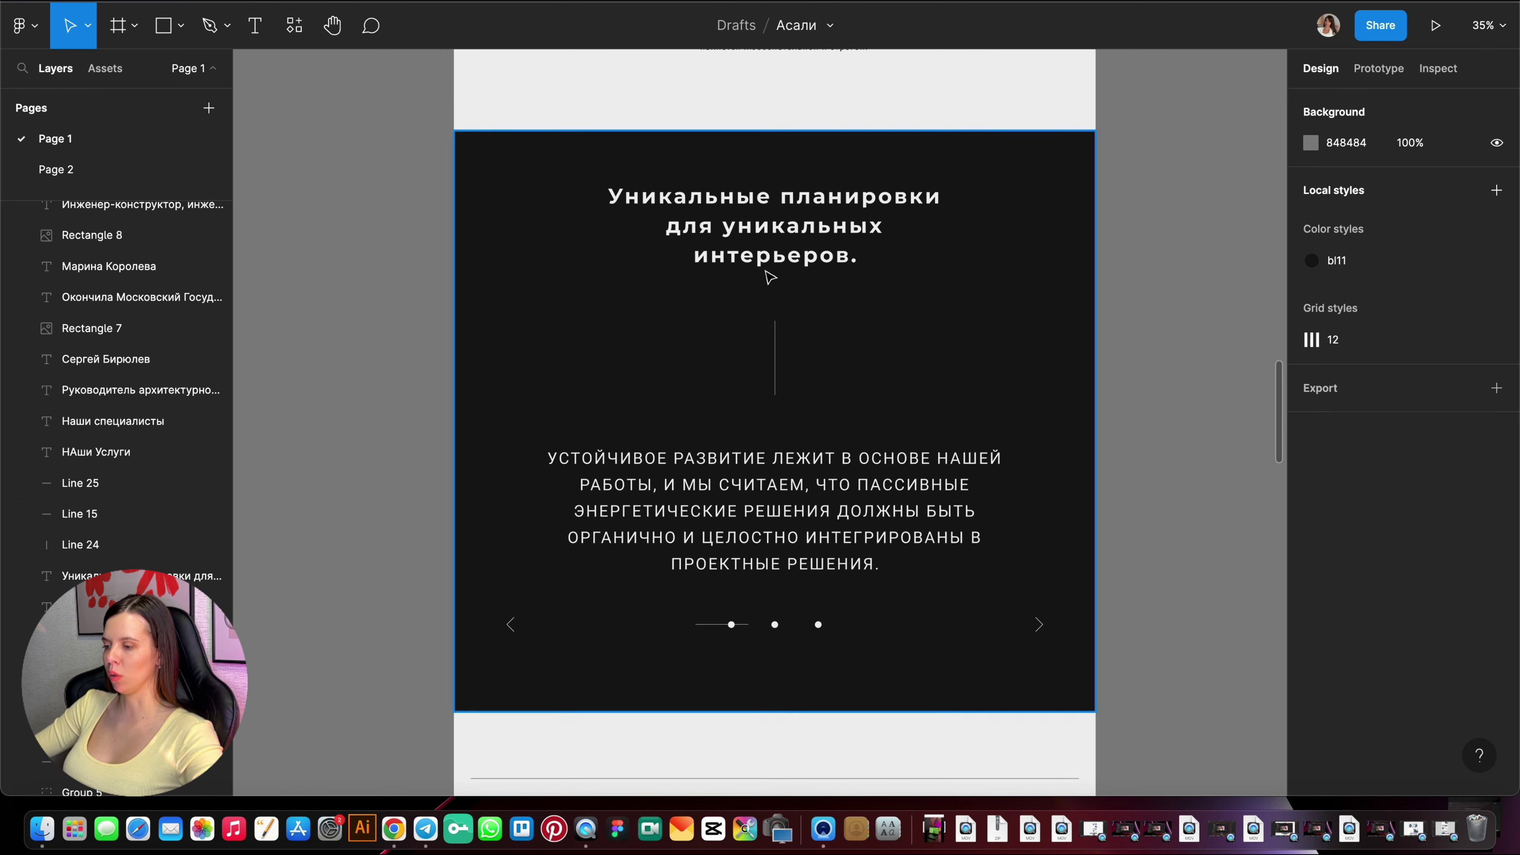
double_click(768, 535)
double_click(768, 535)
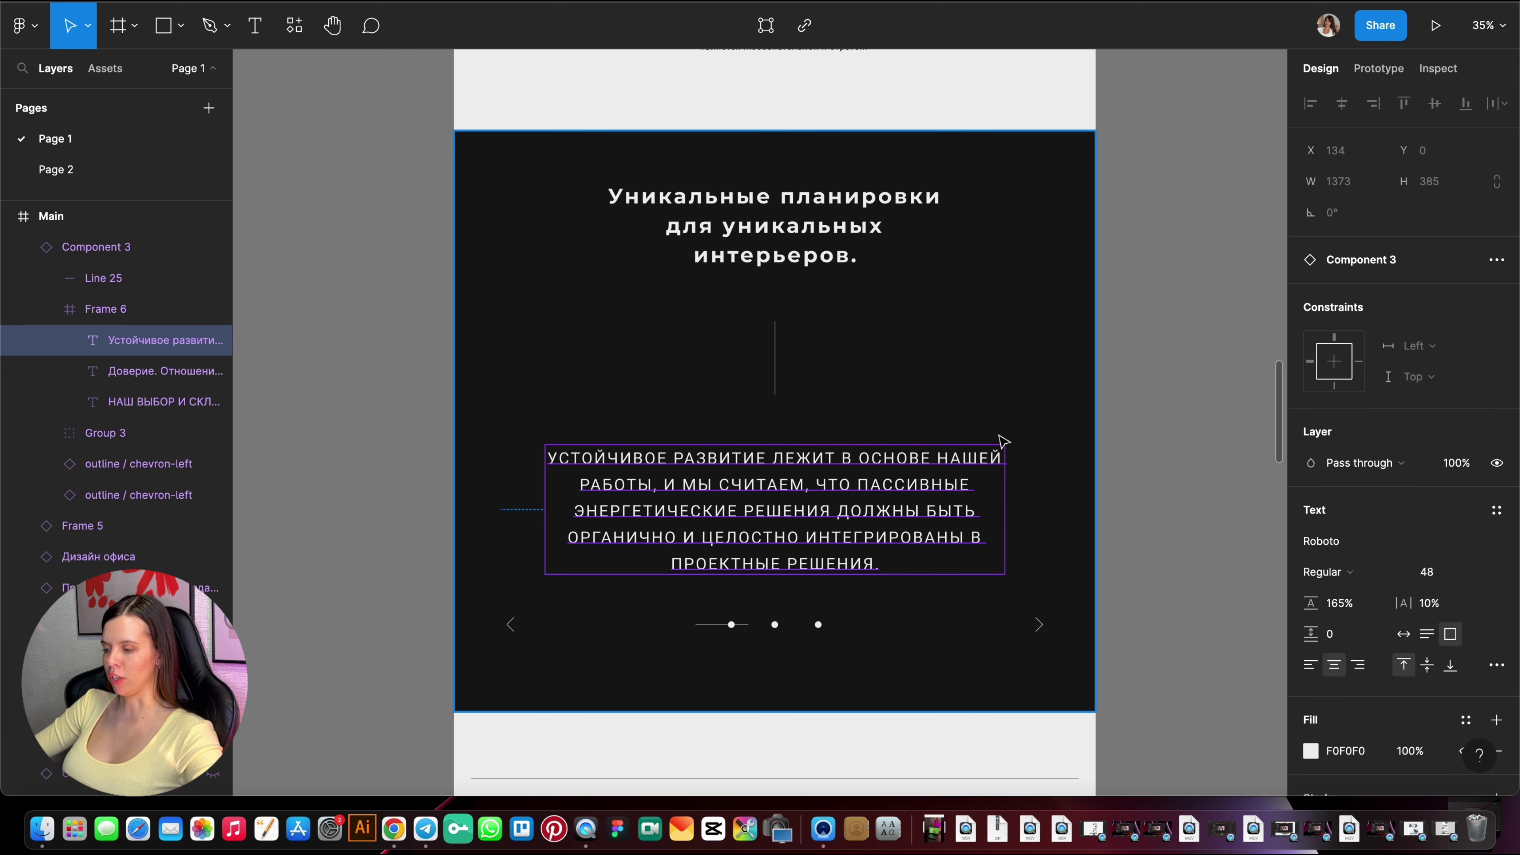
left_click(1164, 465)
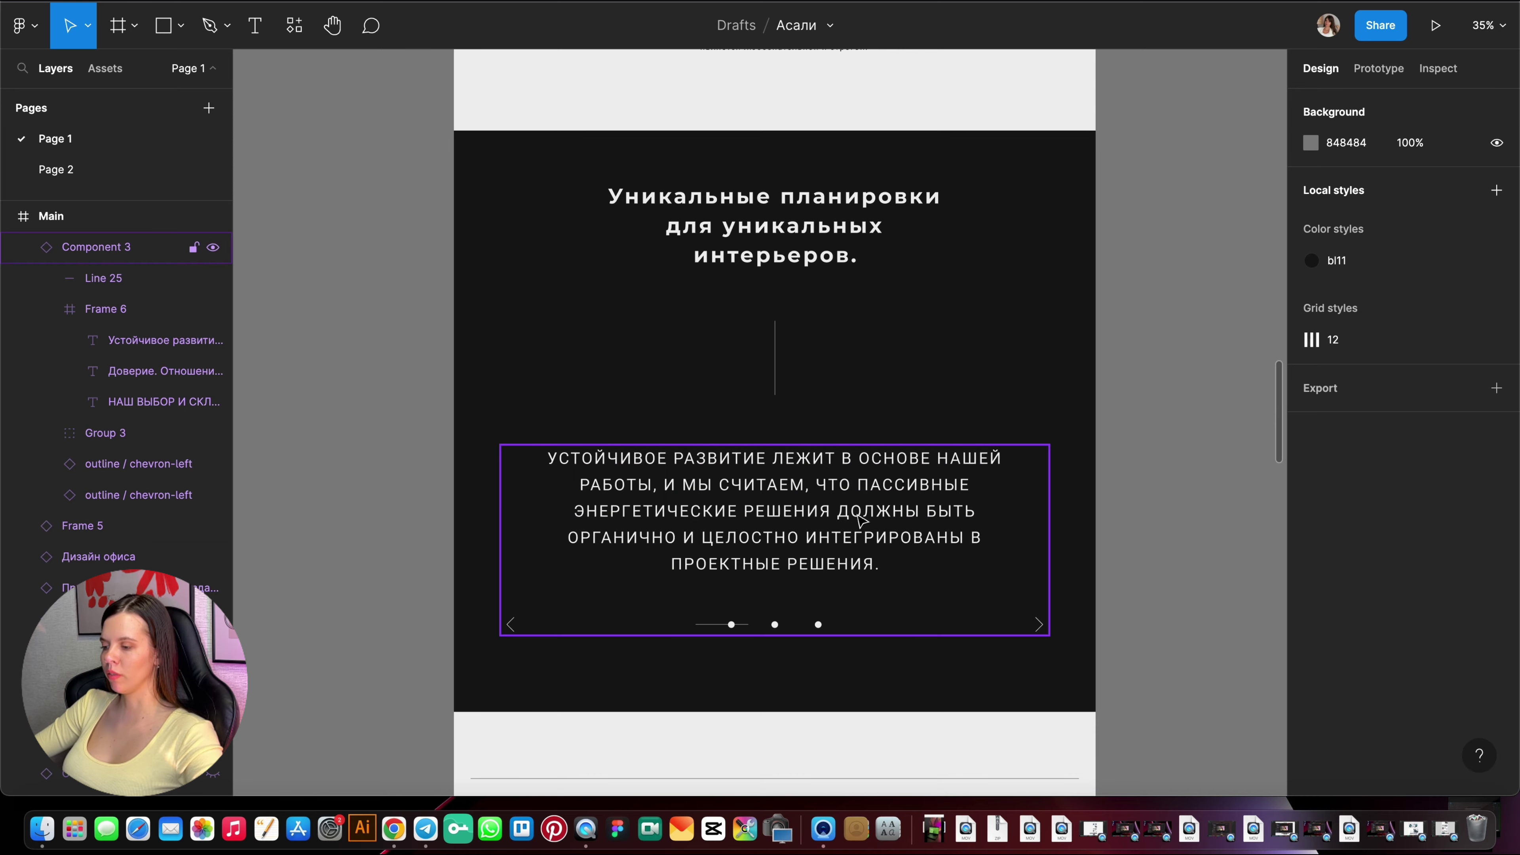
Inspect the Уникальные планировки heading and the slider's body paragraph.
scroll(778, 530, "down", 5)
scroll(778, 530, "up", 5)
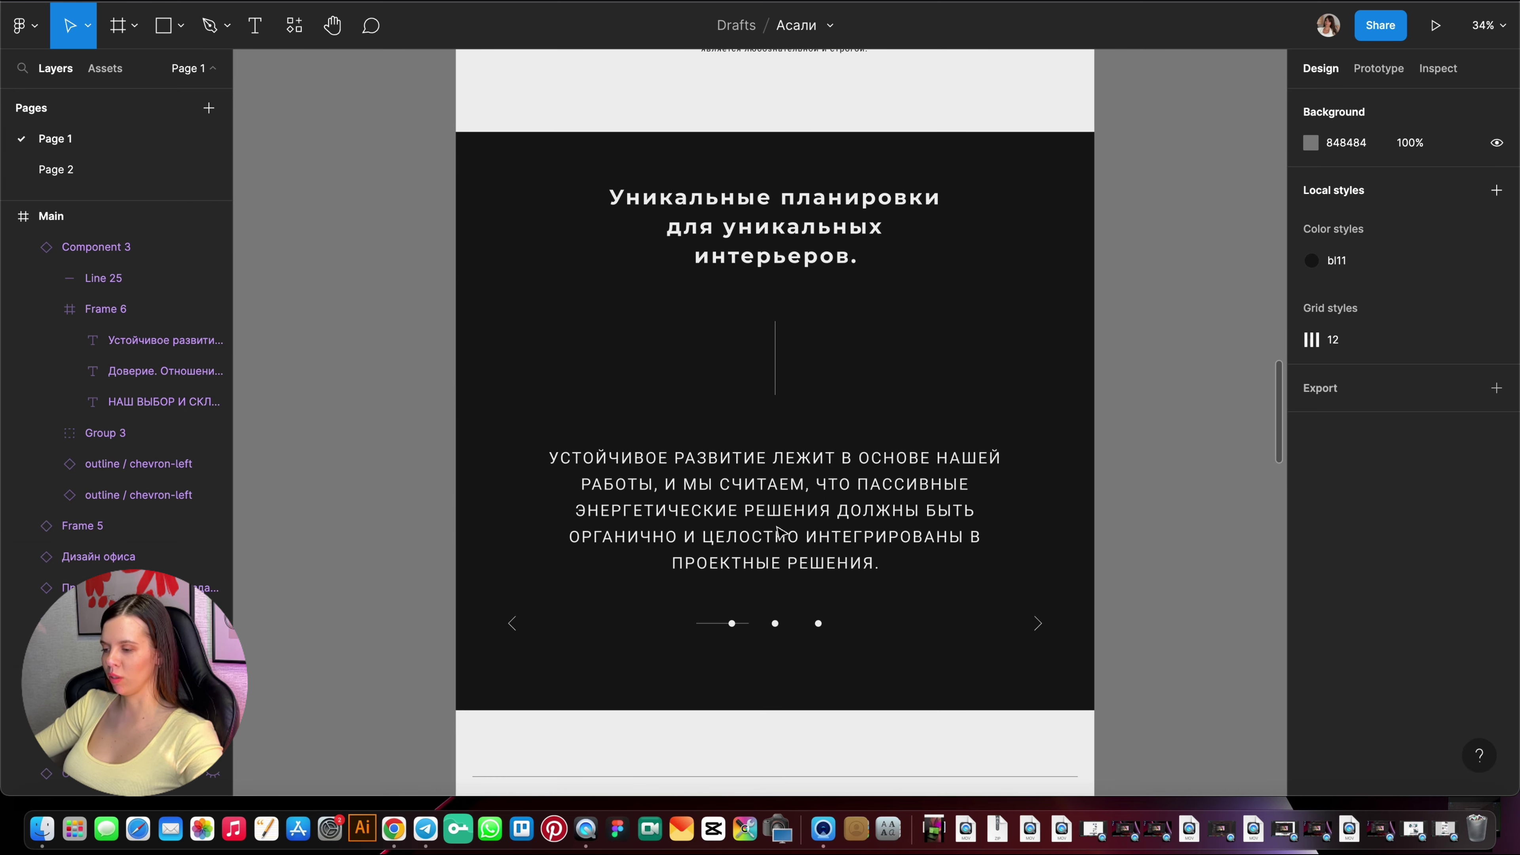
scroll(819, 524, "down", 3)
scroll(821, 445, "up", 3)
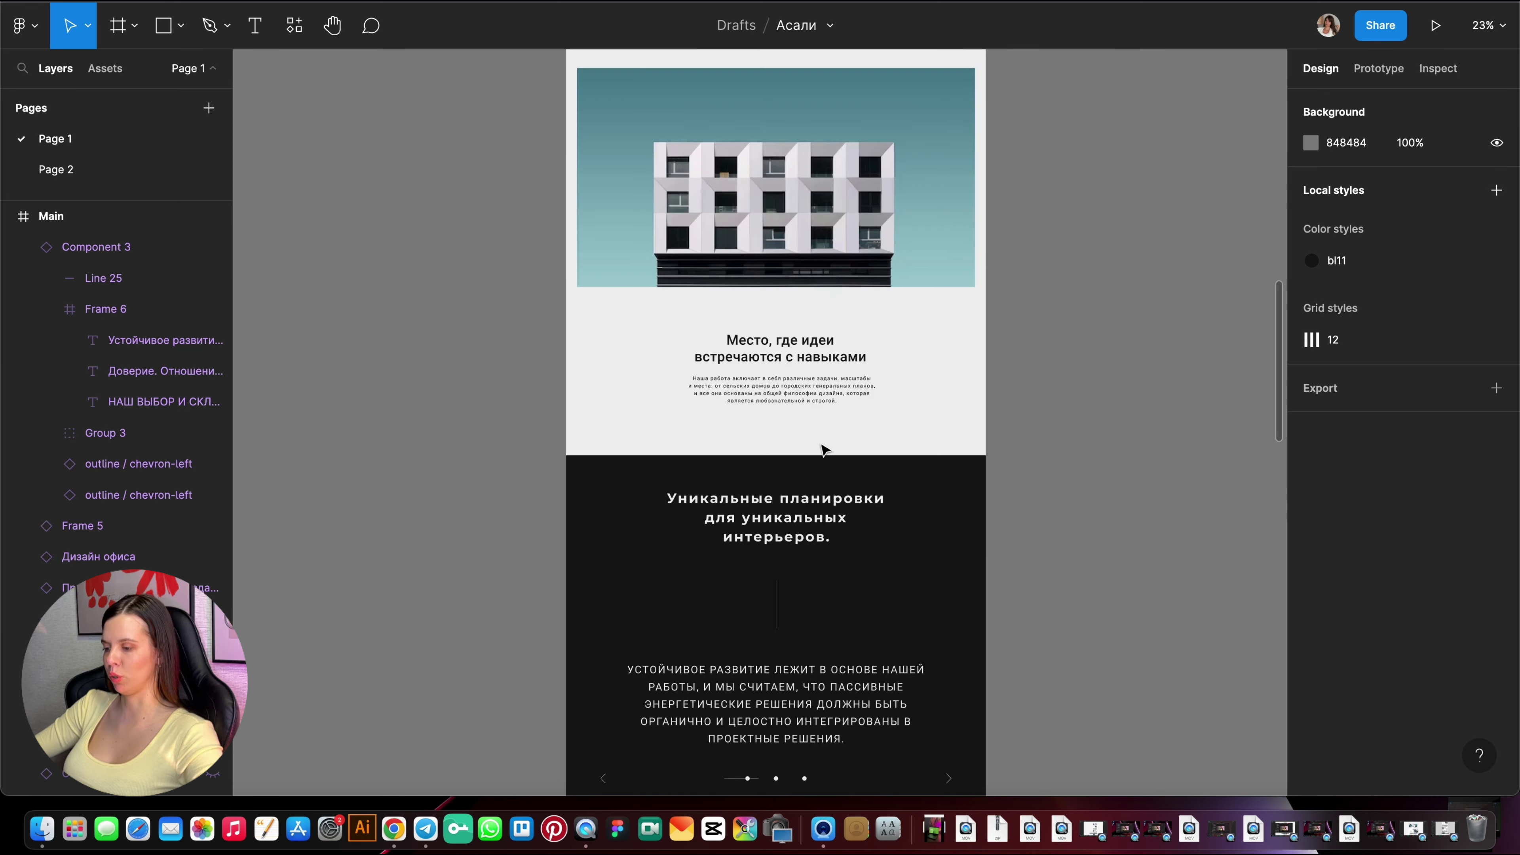
scroll(825, 477, "down", 5)
scroll(824, 478, "up", 2)
scroll(737, 324, "up", 5)
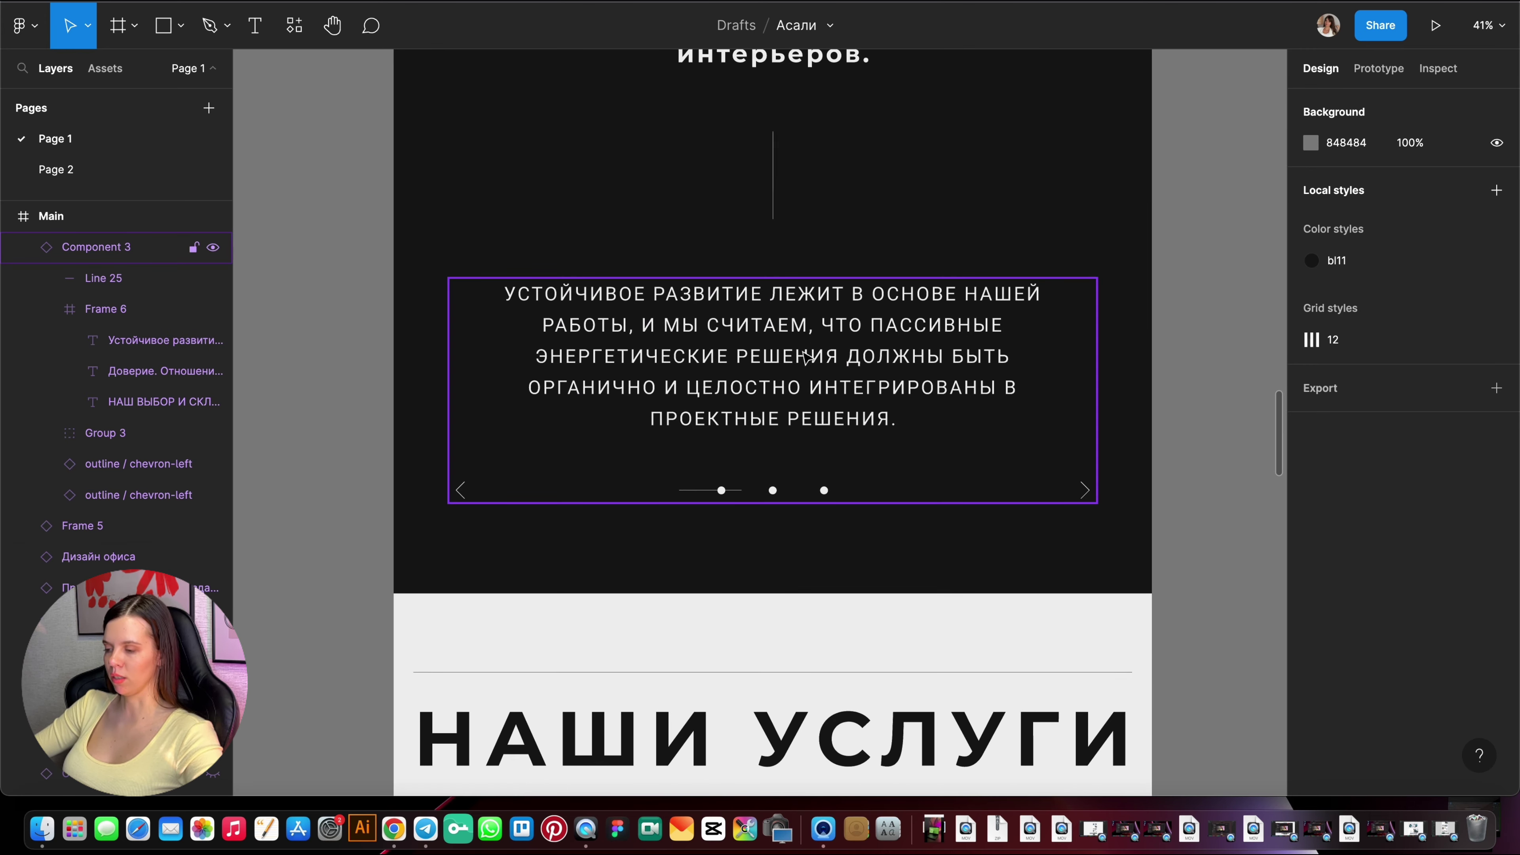
scroll(845, 575, "up", 2)
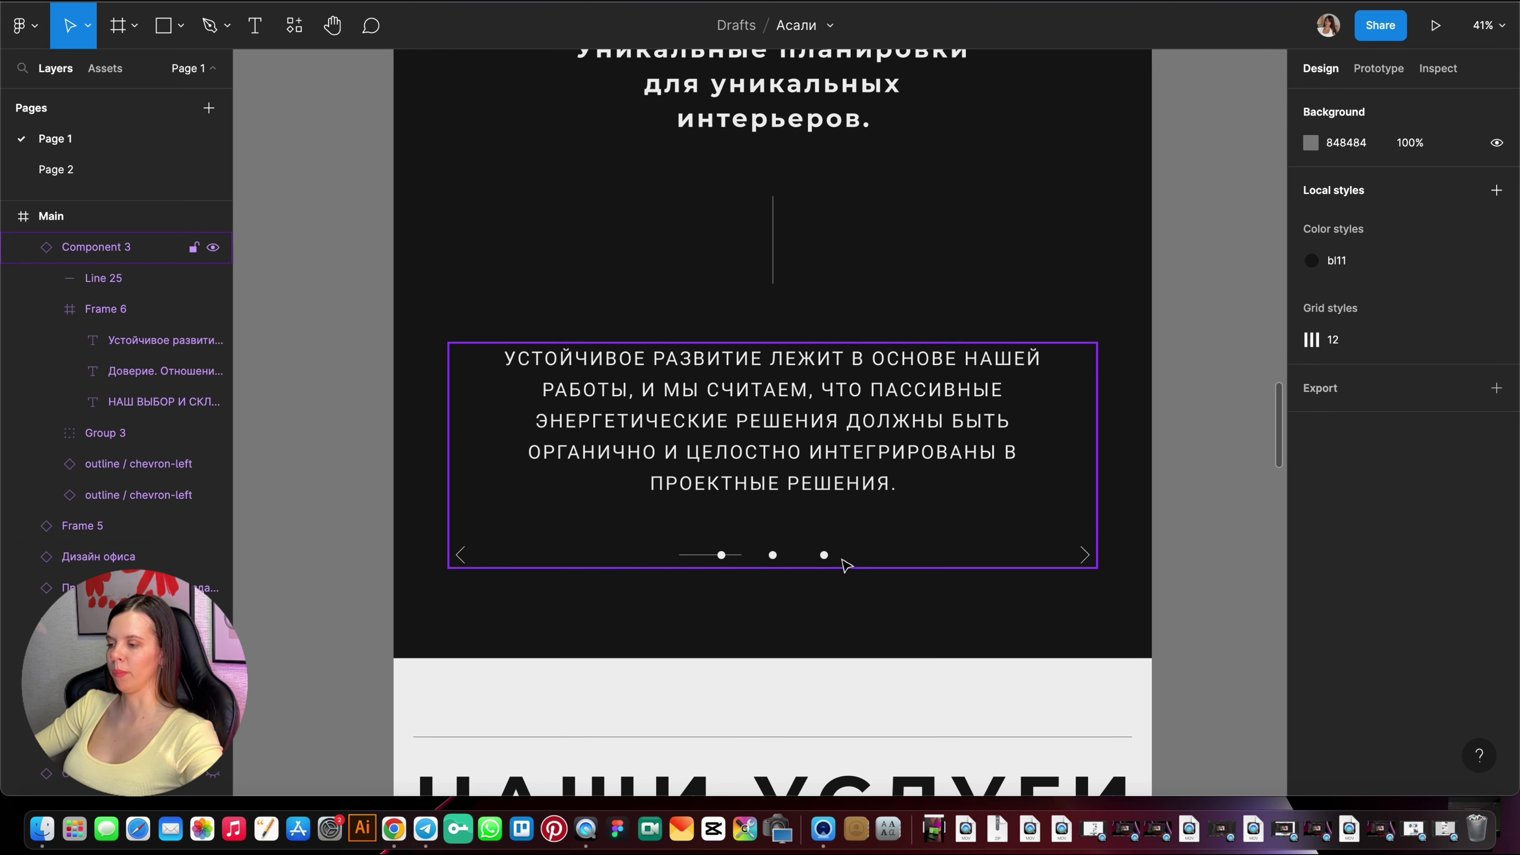
scroll(846, 563, "up", 4)
scroll(774, 449, "down", 2)
left_click(820, 293)
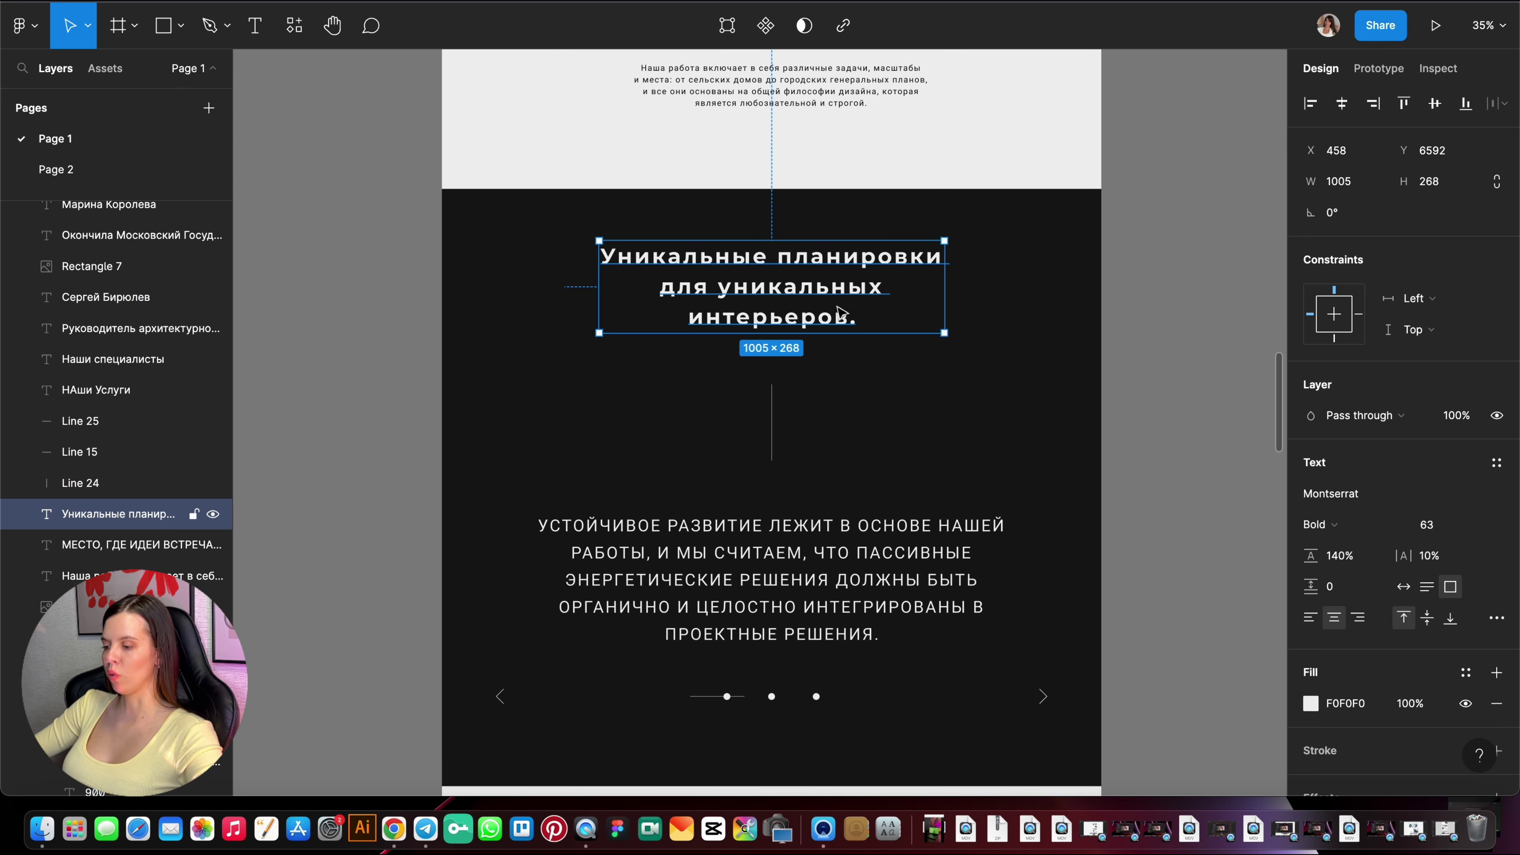
double_click(805, 554)
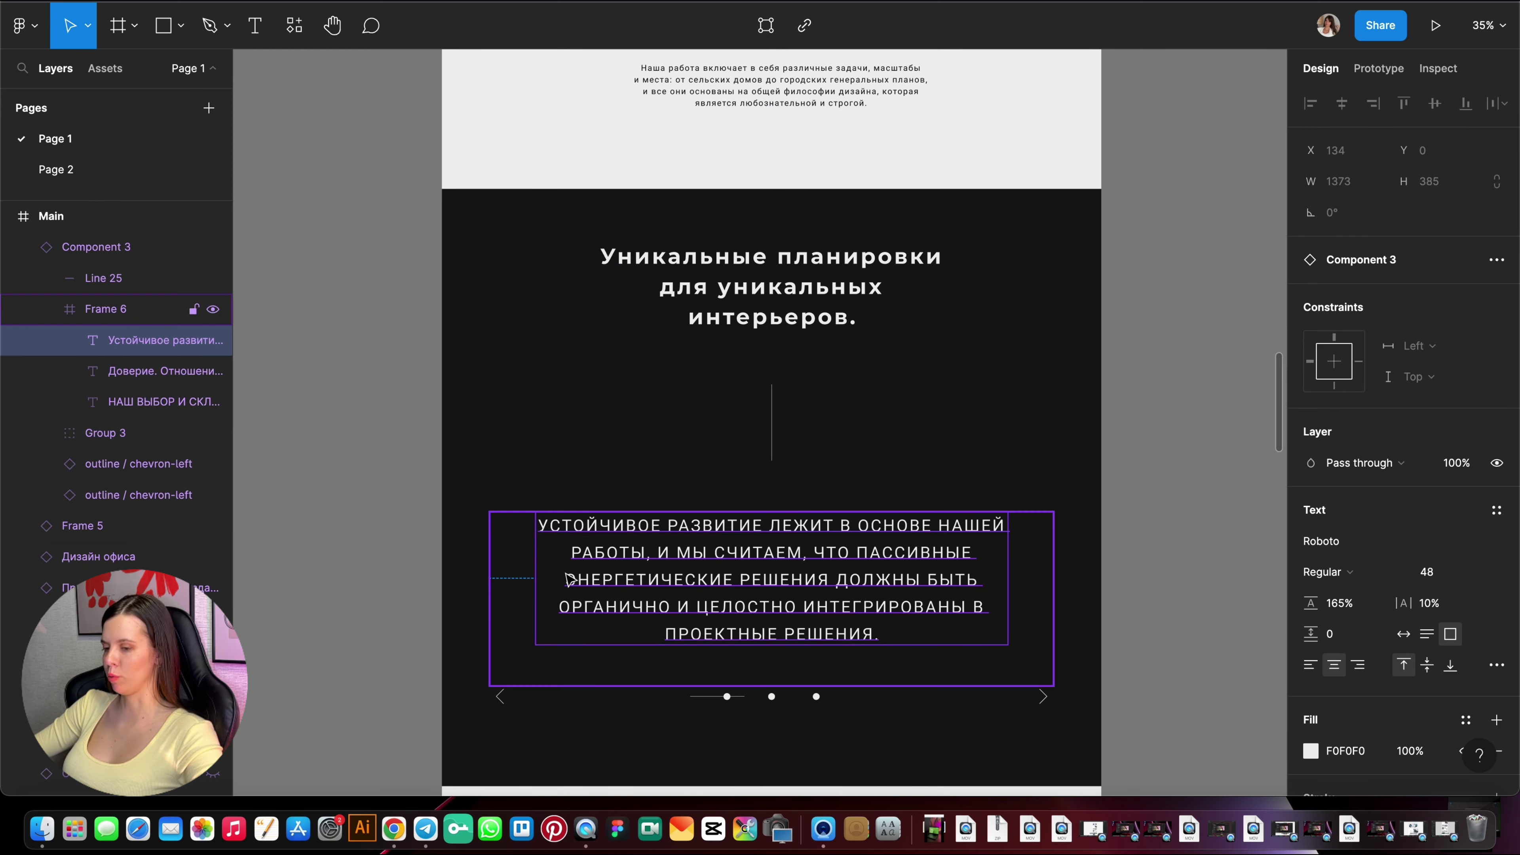
scroll(862, 479, "down", 2)
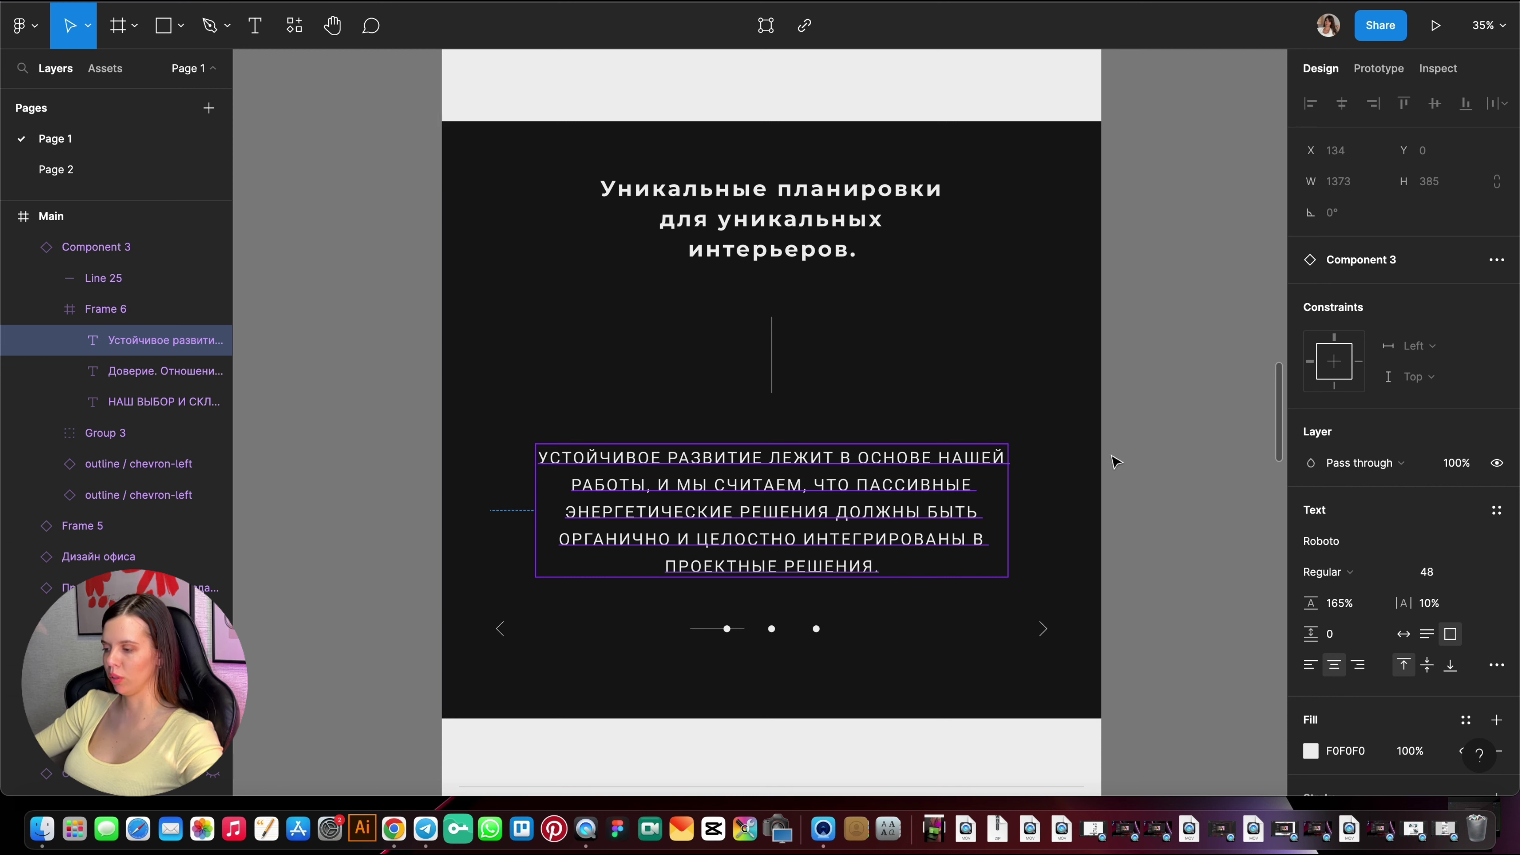
left_click(1147, 453)
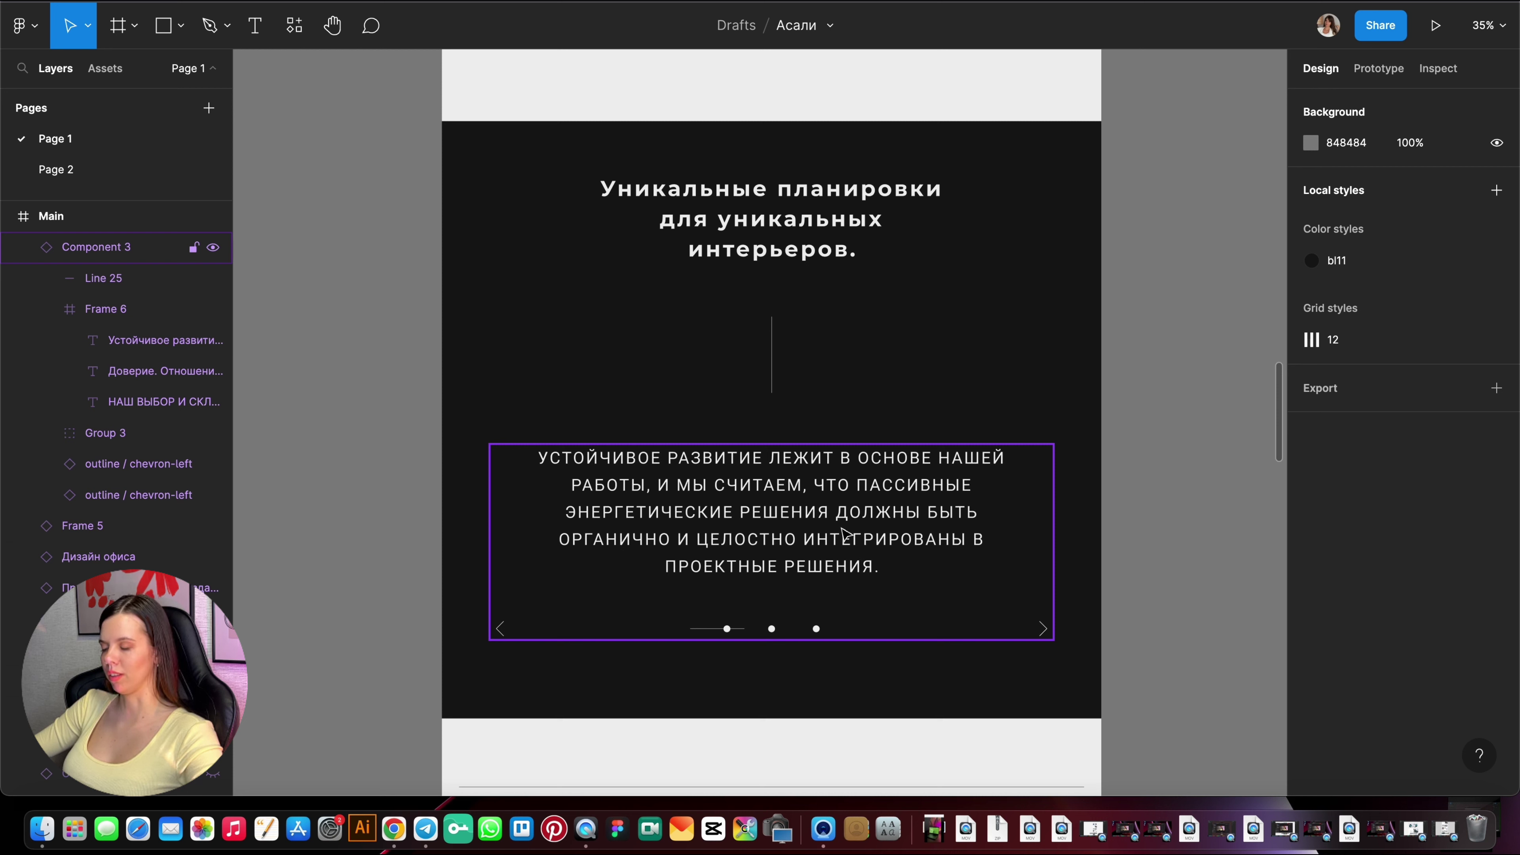
Set the slider paragraph's Case to none and its line height to 150%.
left_click(844, 533)
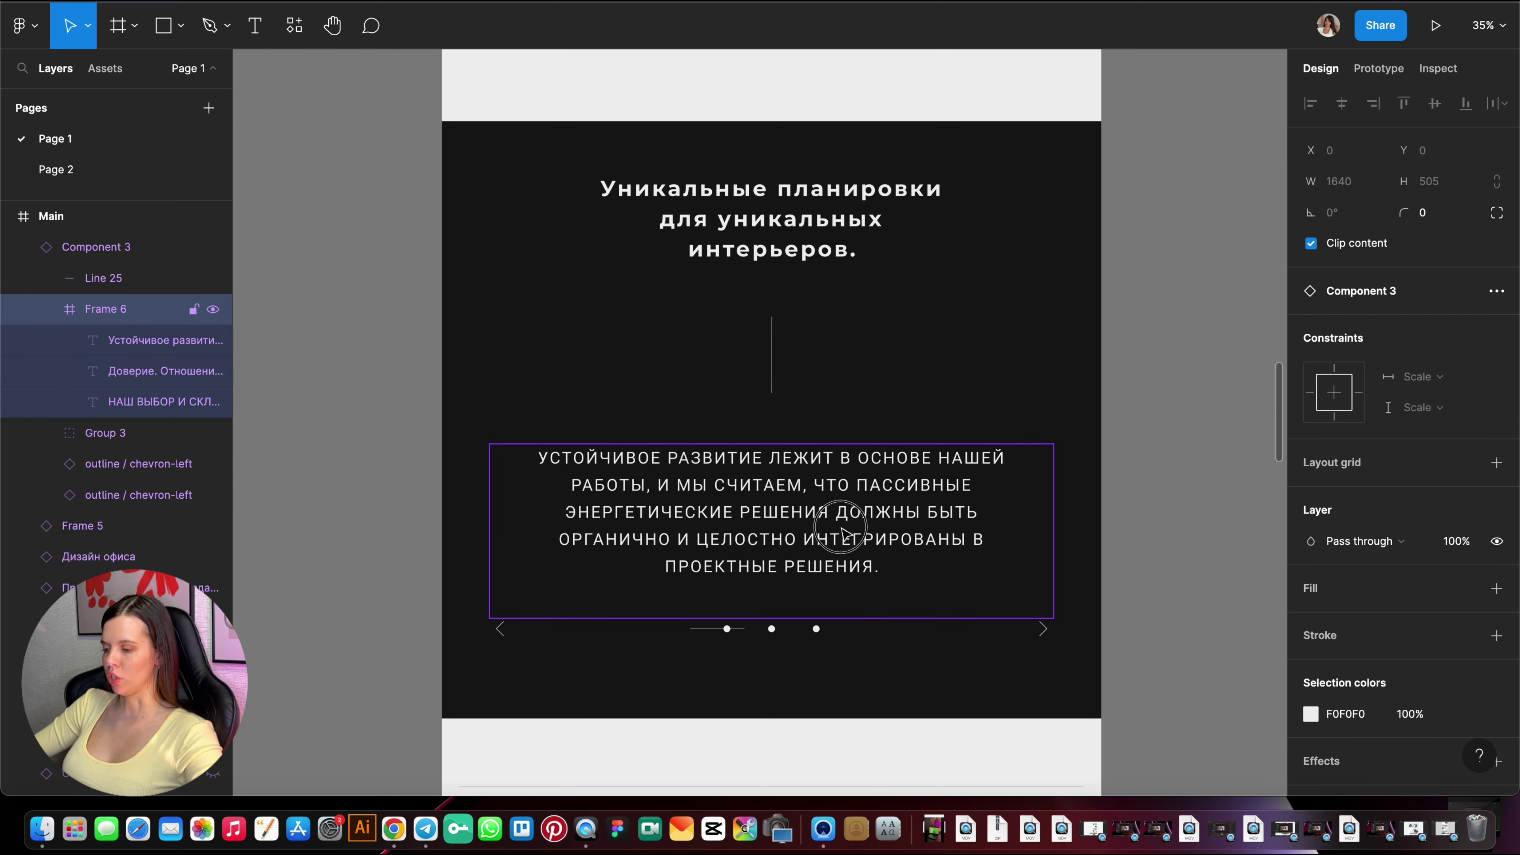
double_click(844, 533)
left_click(1497, 665)
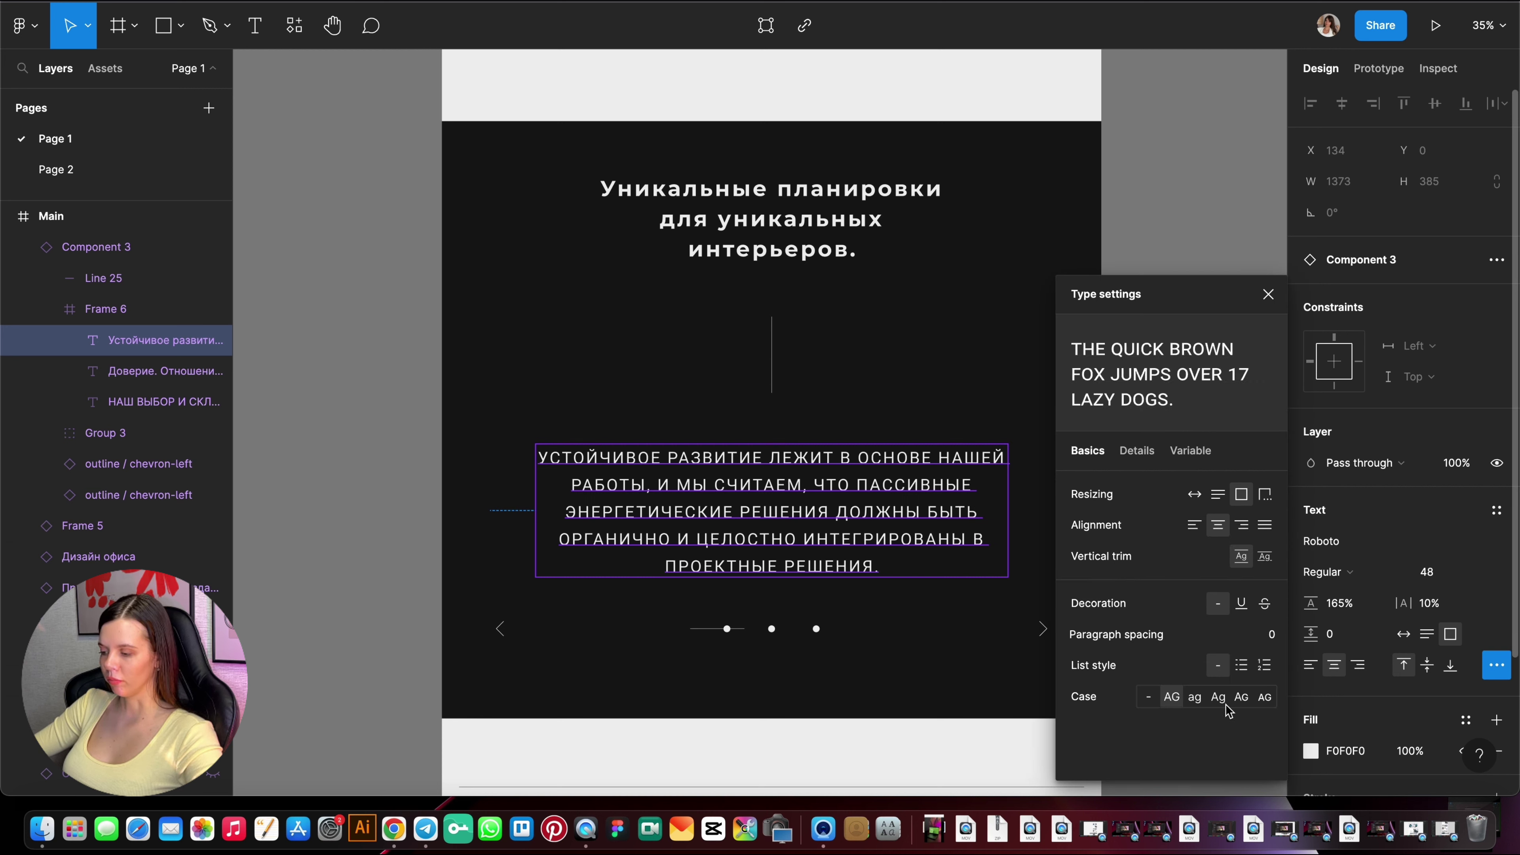
left_click(1146, 697)
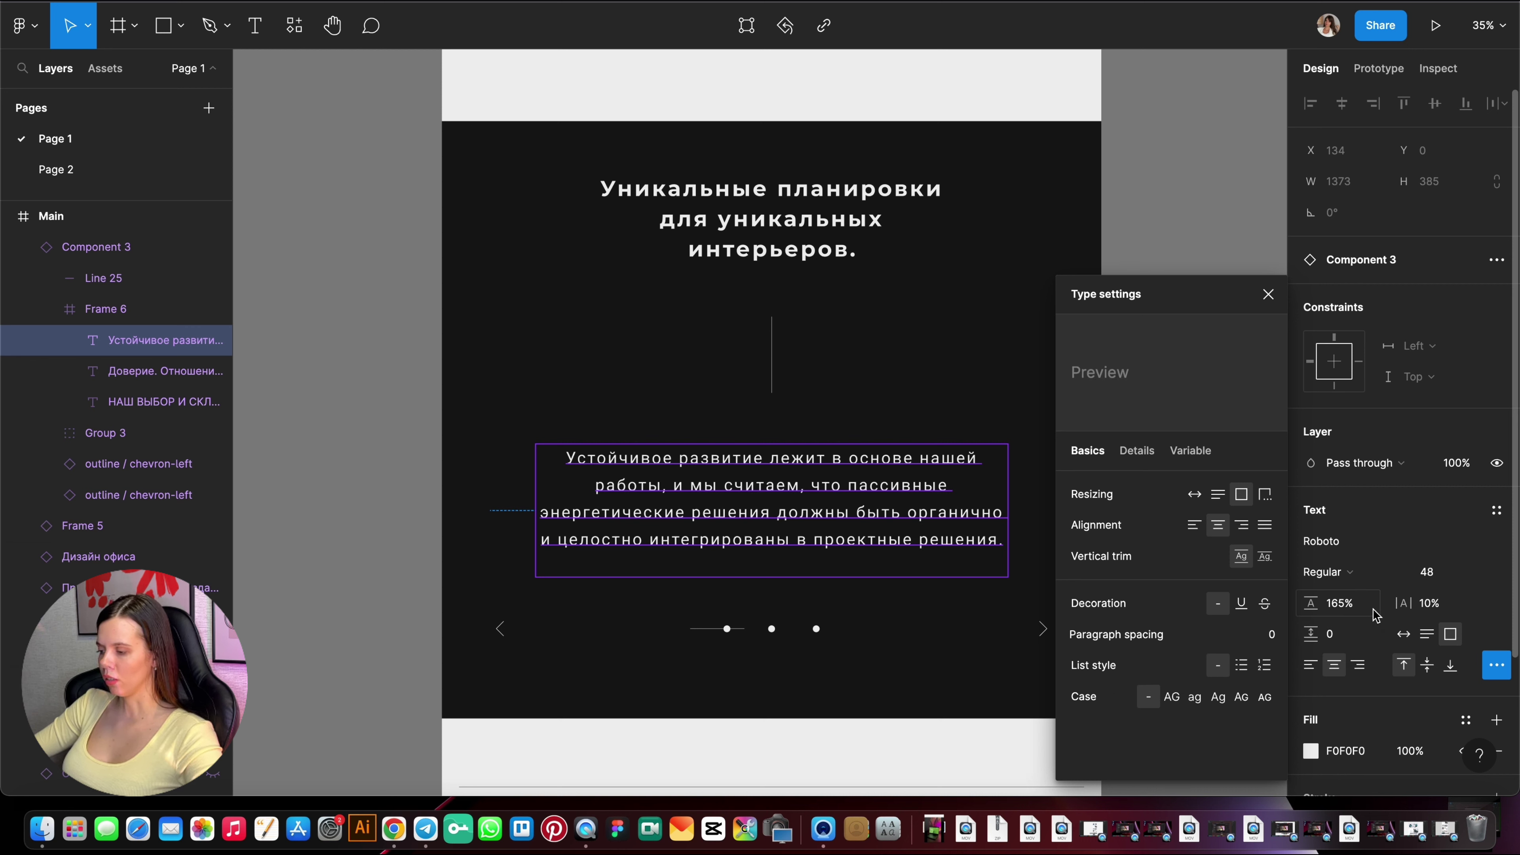
left_click(1354, 610)
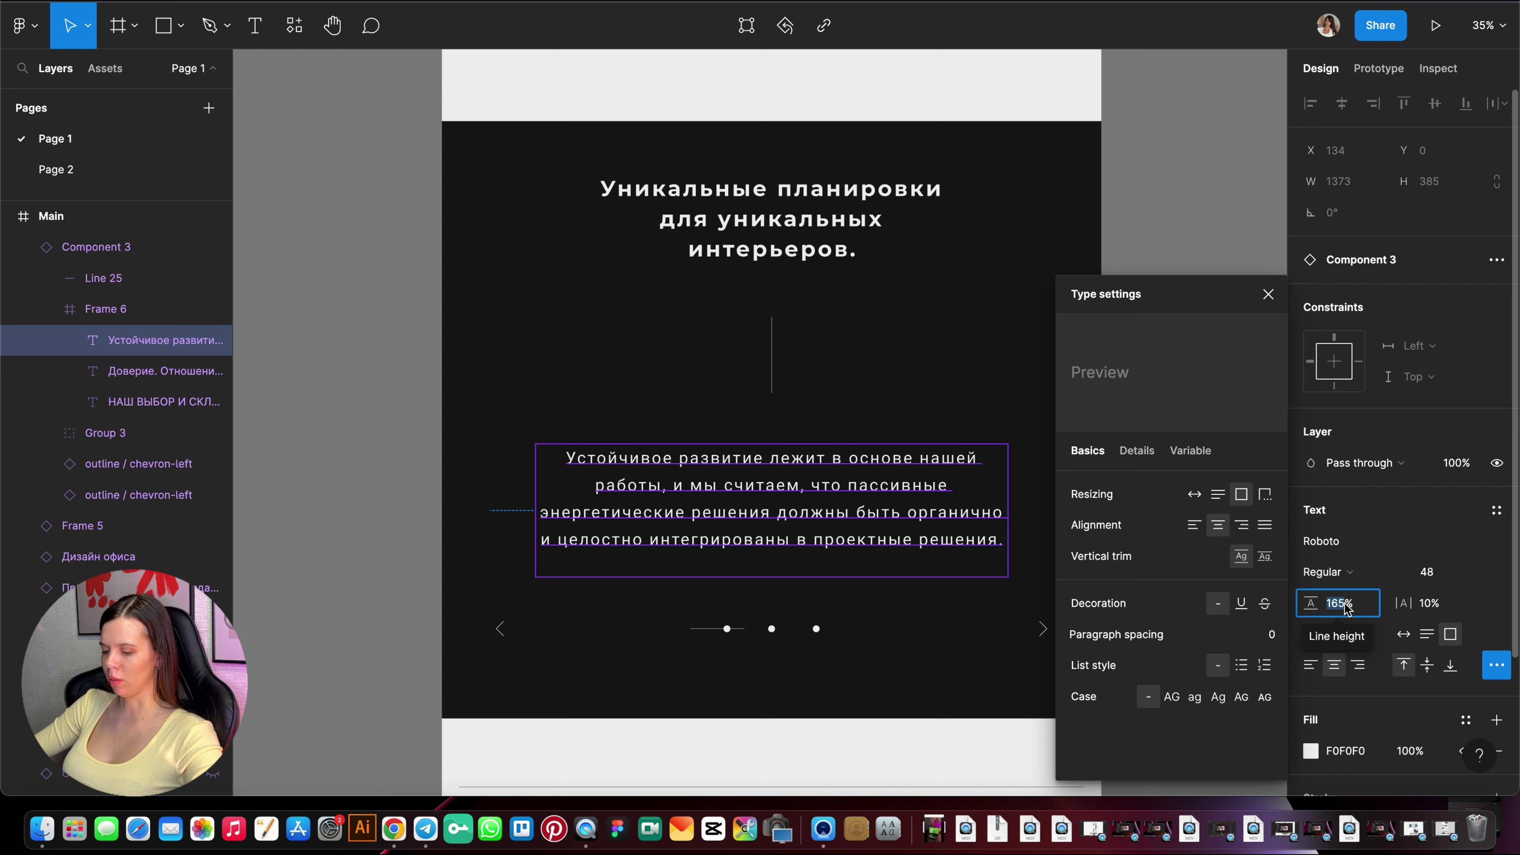
type("150")
key("Return")
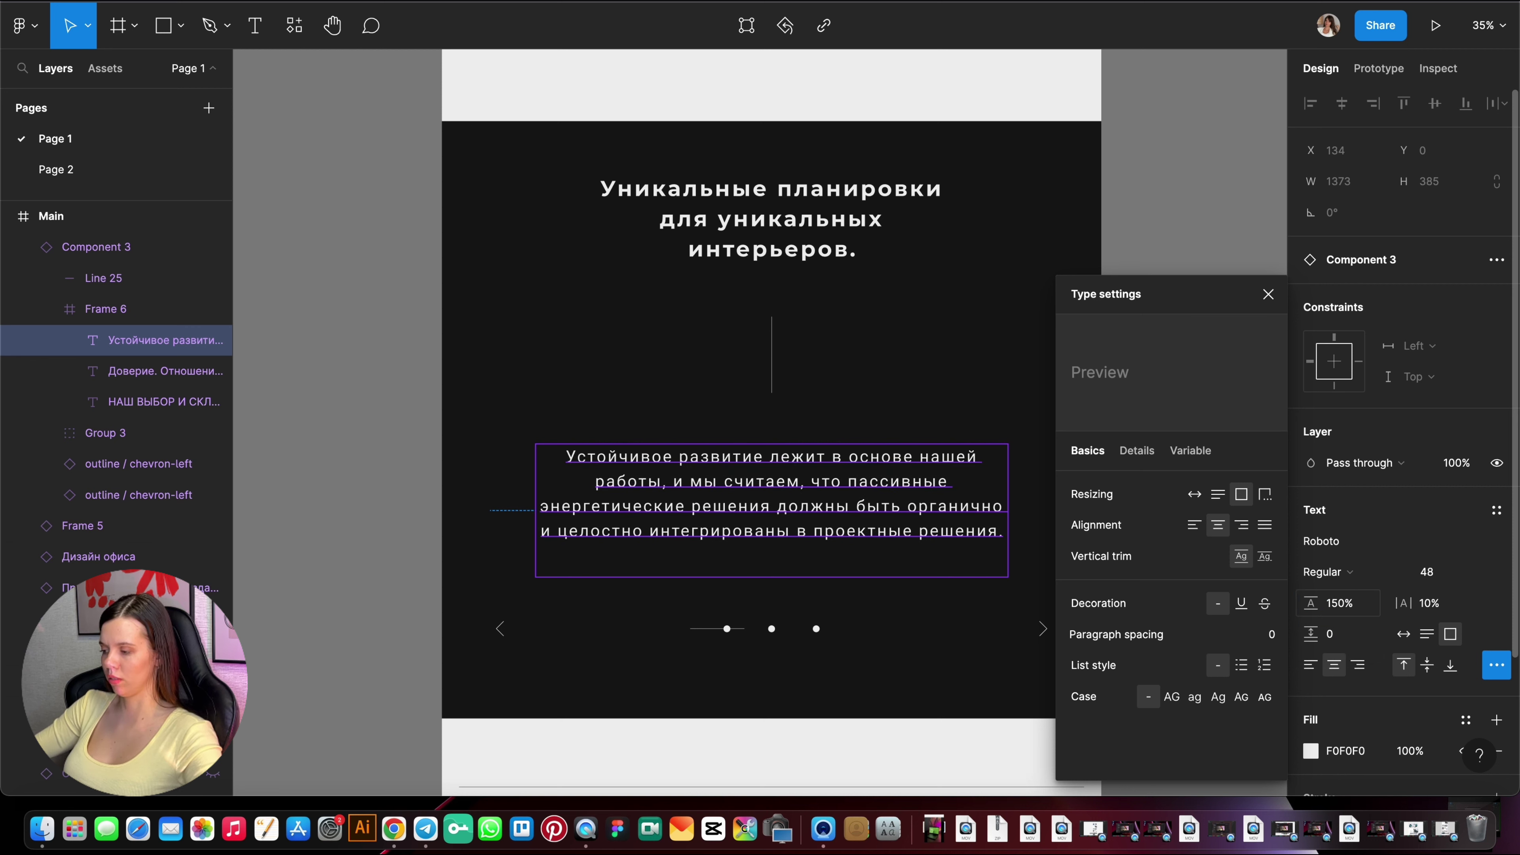
left_click(865, 584)
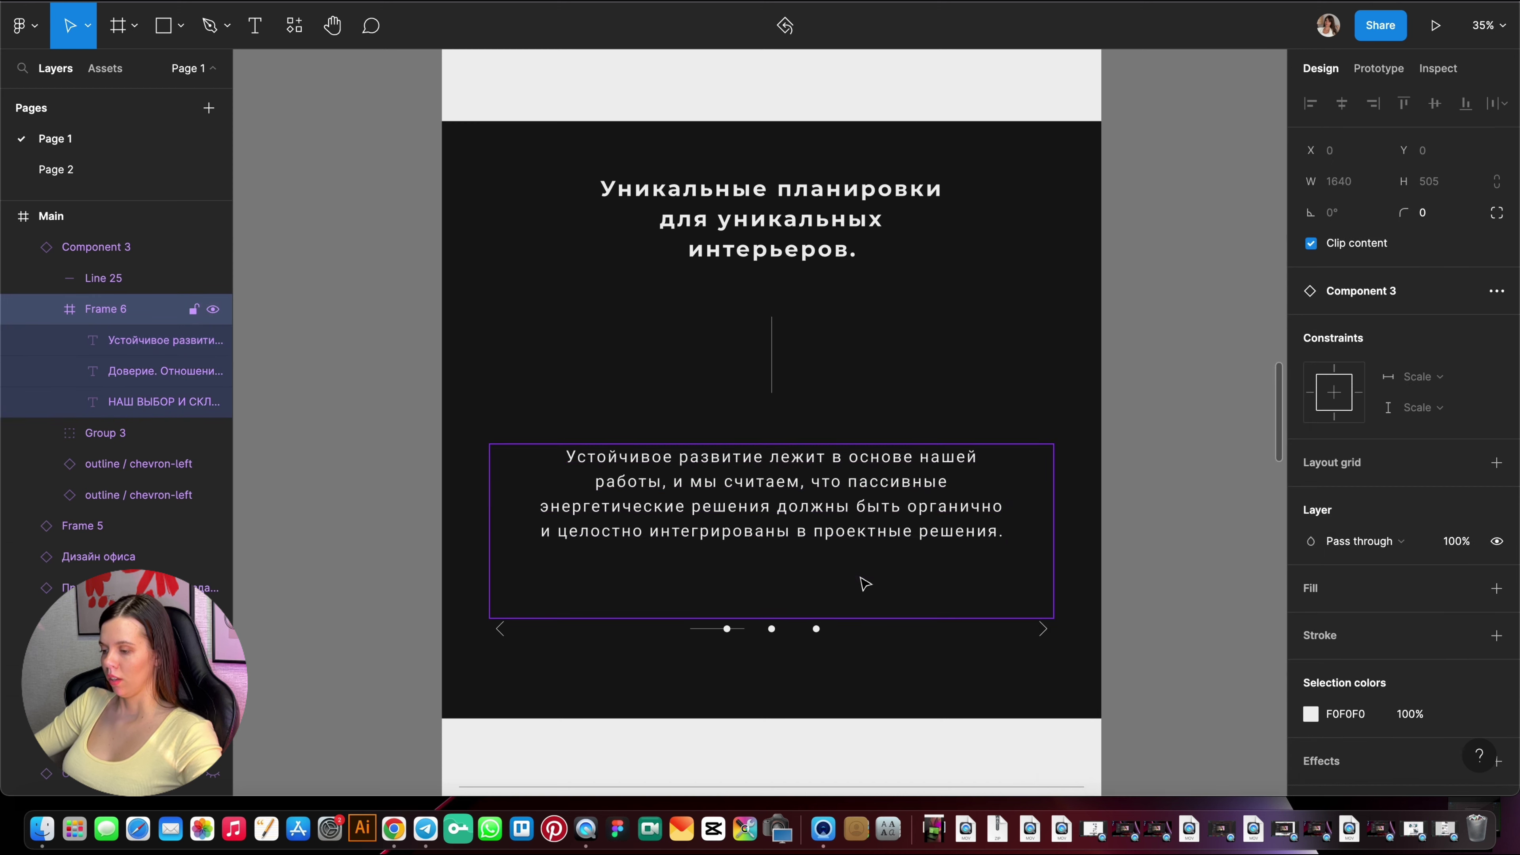
left_click(868, 527)
left_click(1061, 424)
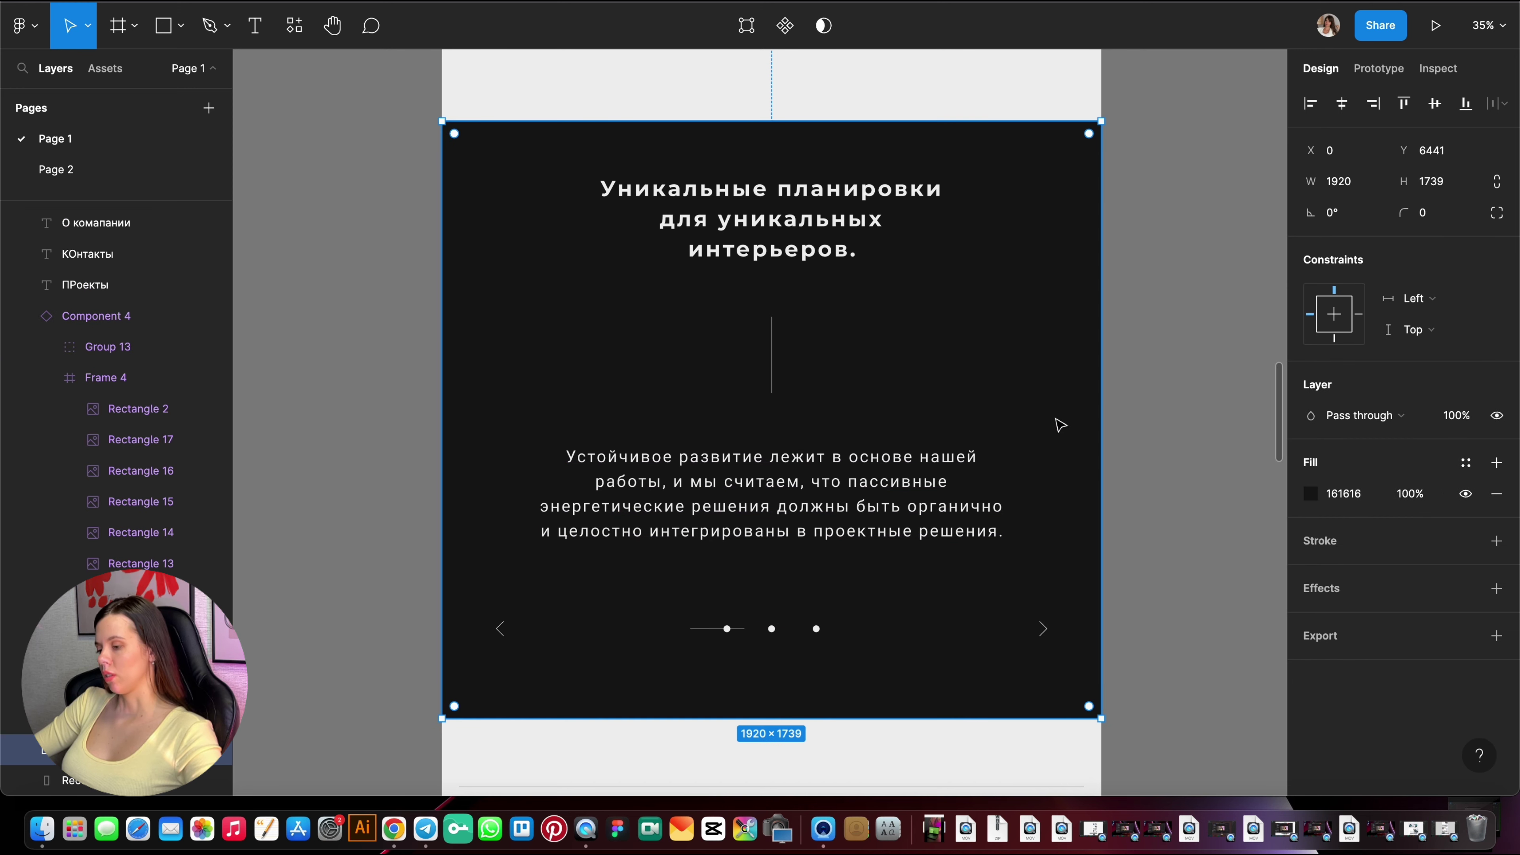
left_click_drag(781, 281, 788, 275)
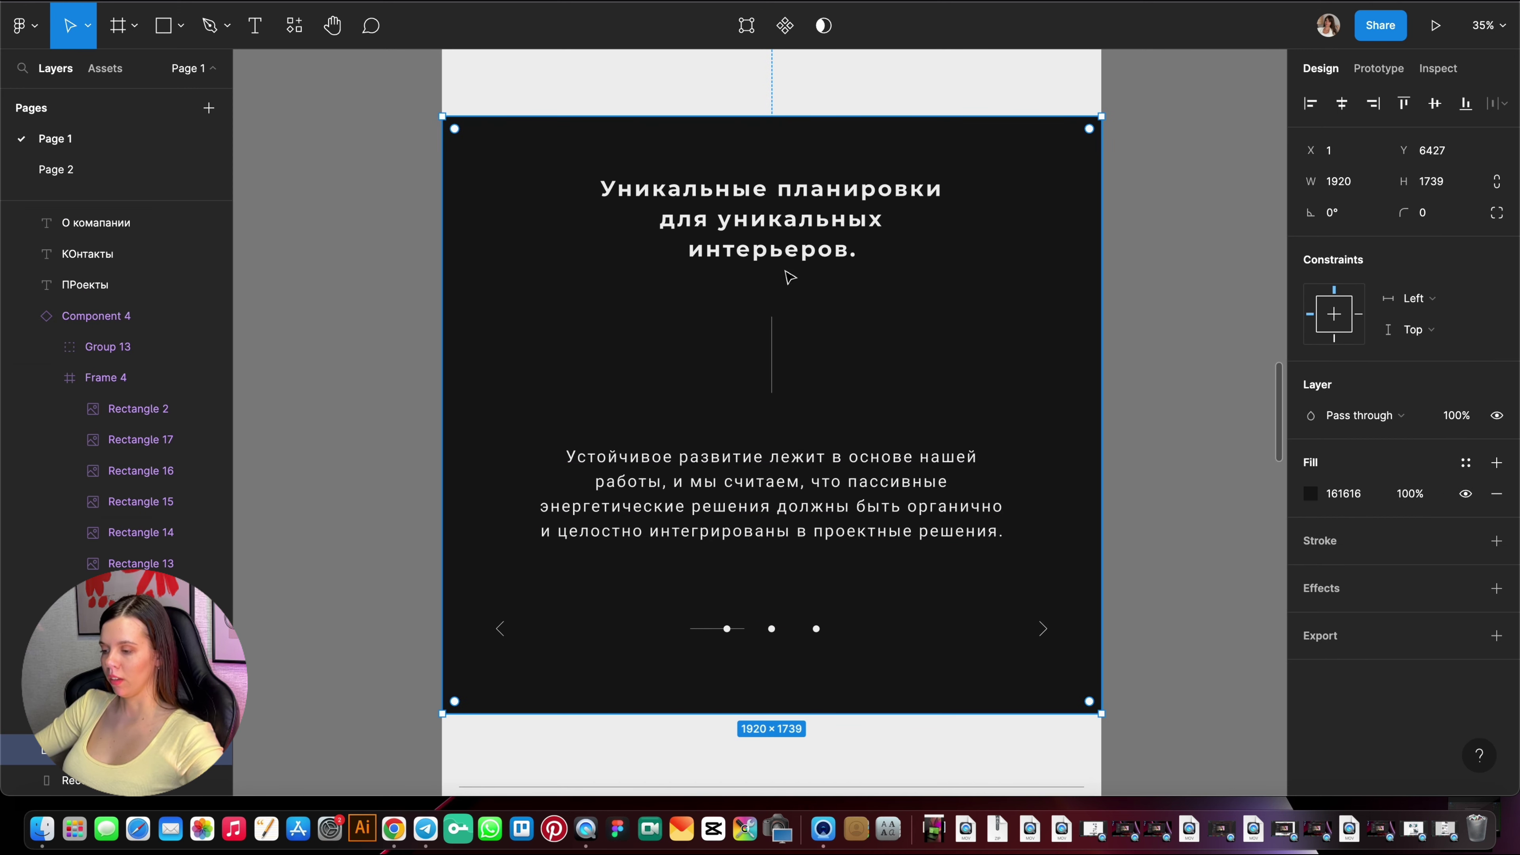
left_click(1163, 550)
scroll(877, 652, "up", 2, "ctrl")
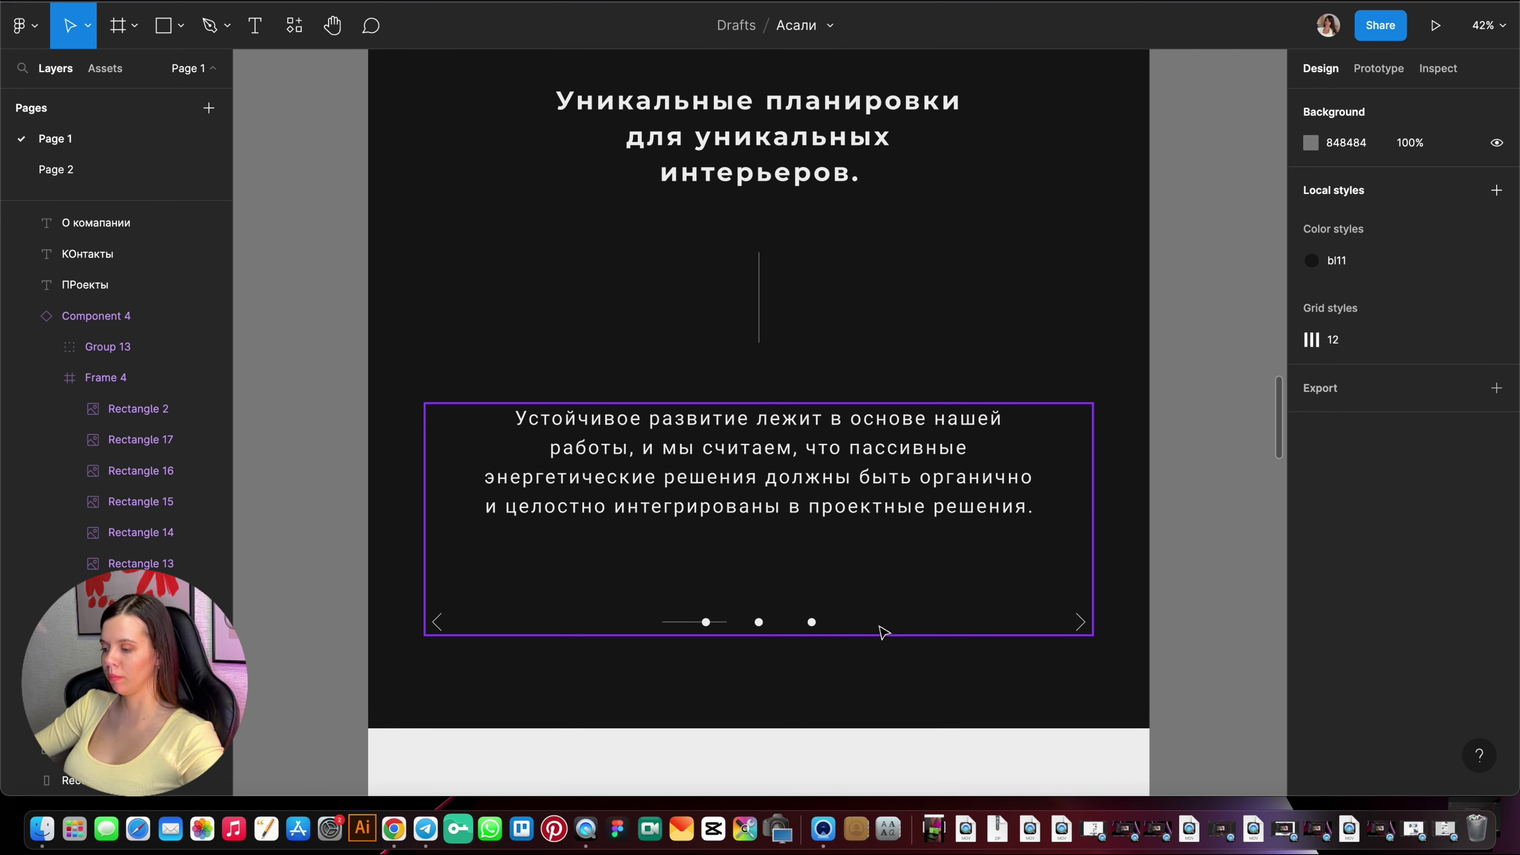
scroll(884, 632, "up", 5, "ctrl")
left_click(809, 611)
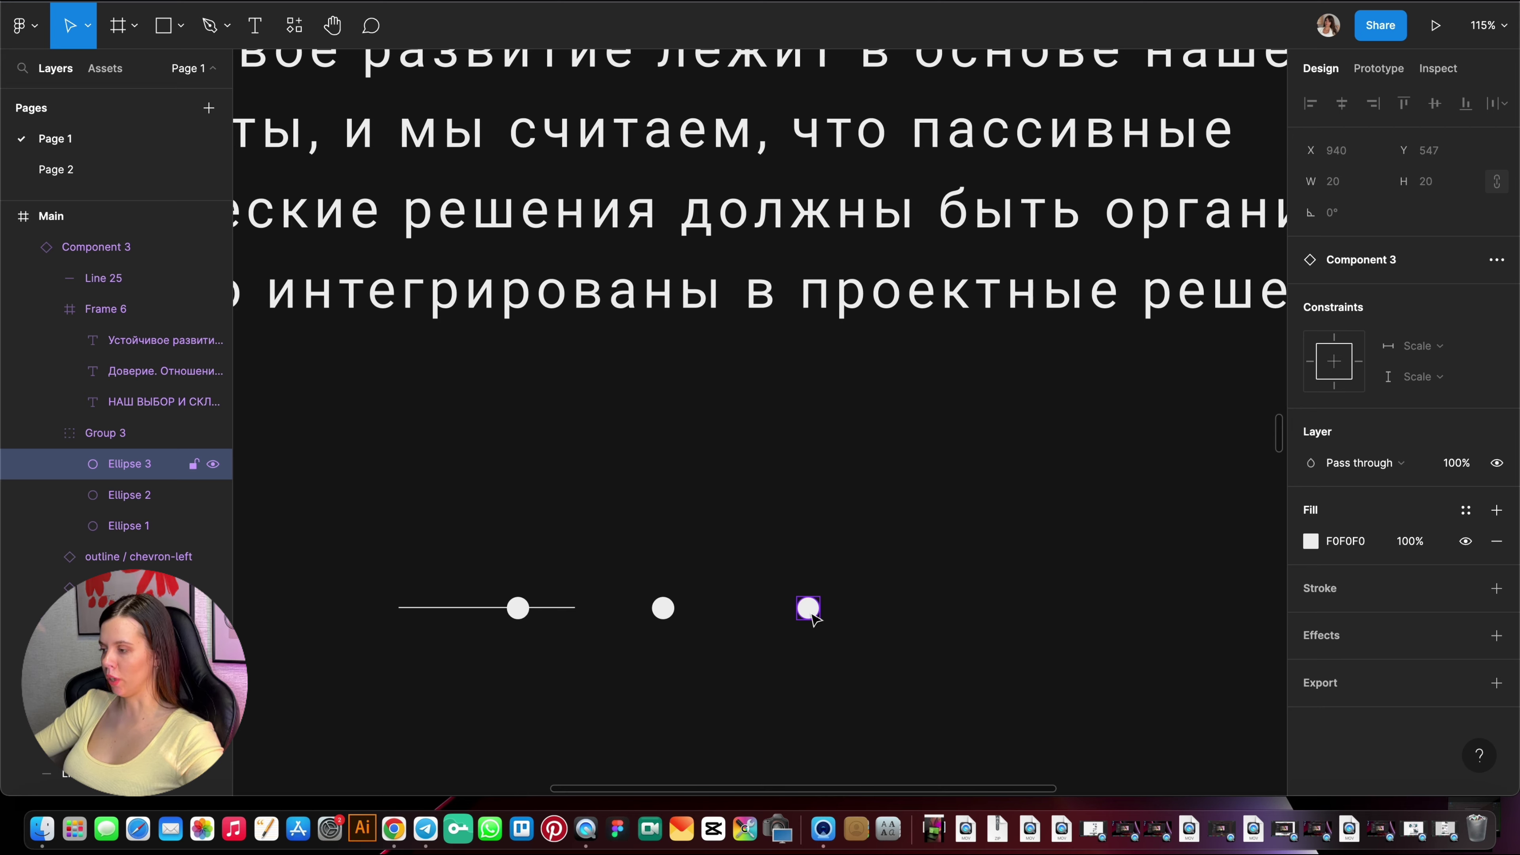
scroll(809, 612, "down", 5, "ctrl")
scroll(808, 611, "up", 3, "ctrl")
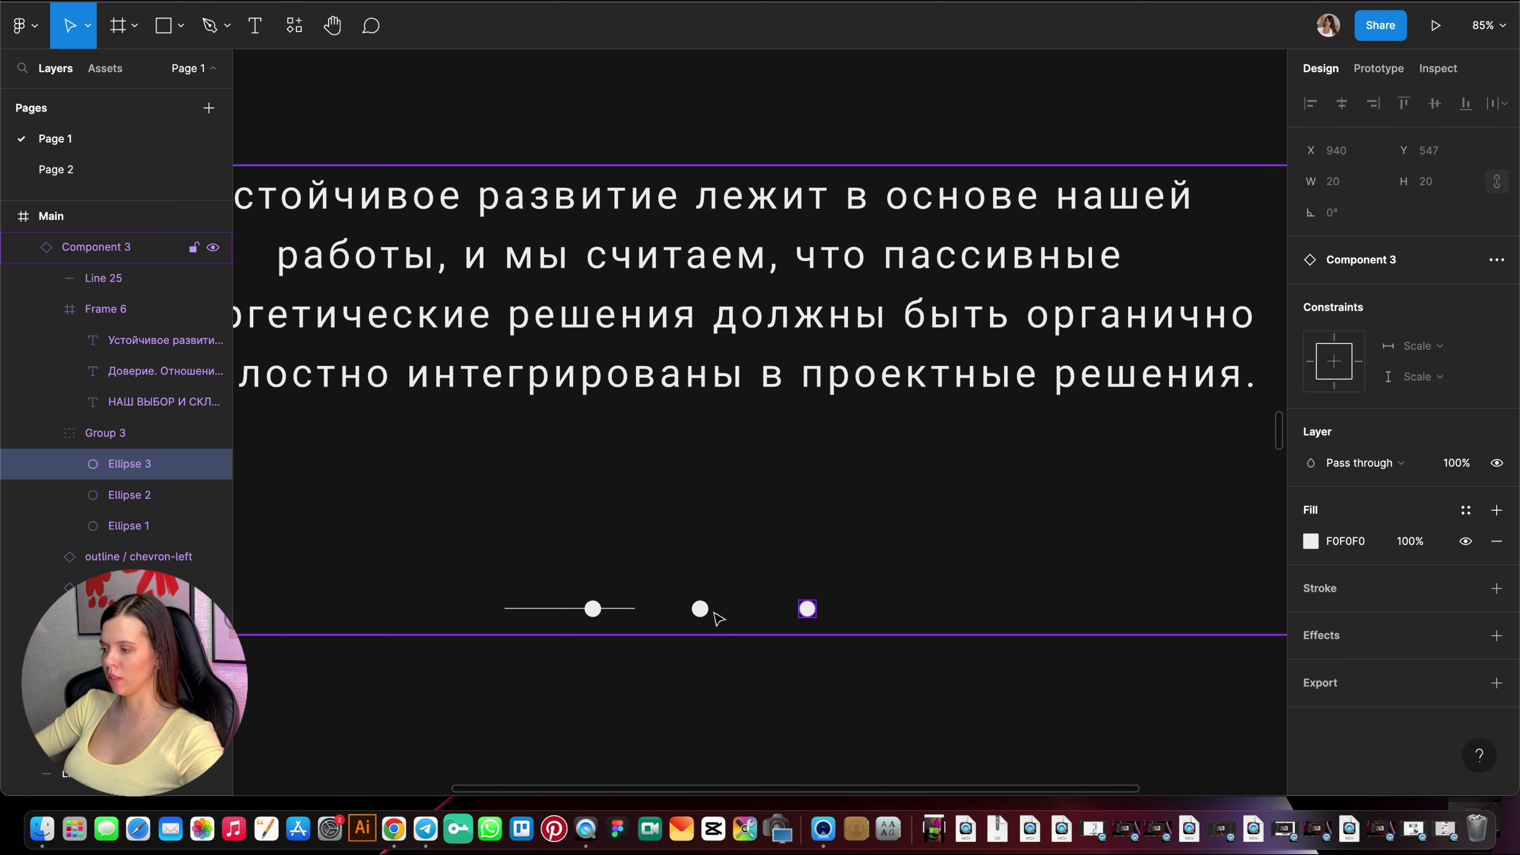
left_click(700, 610)
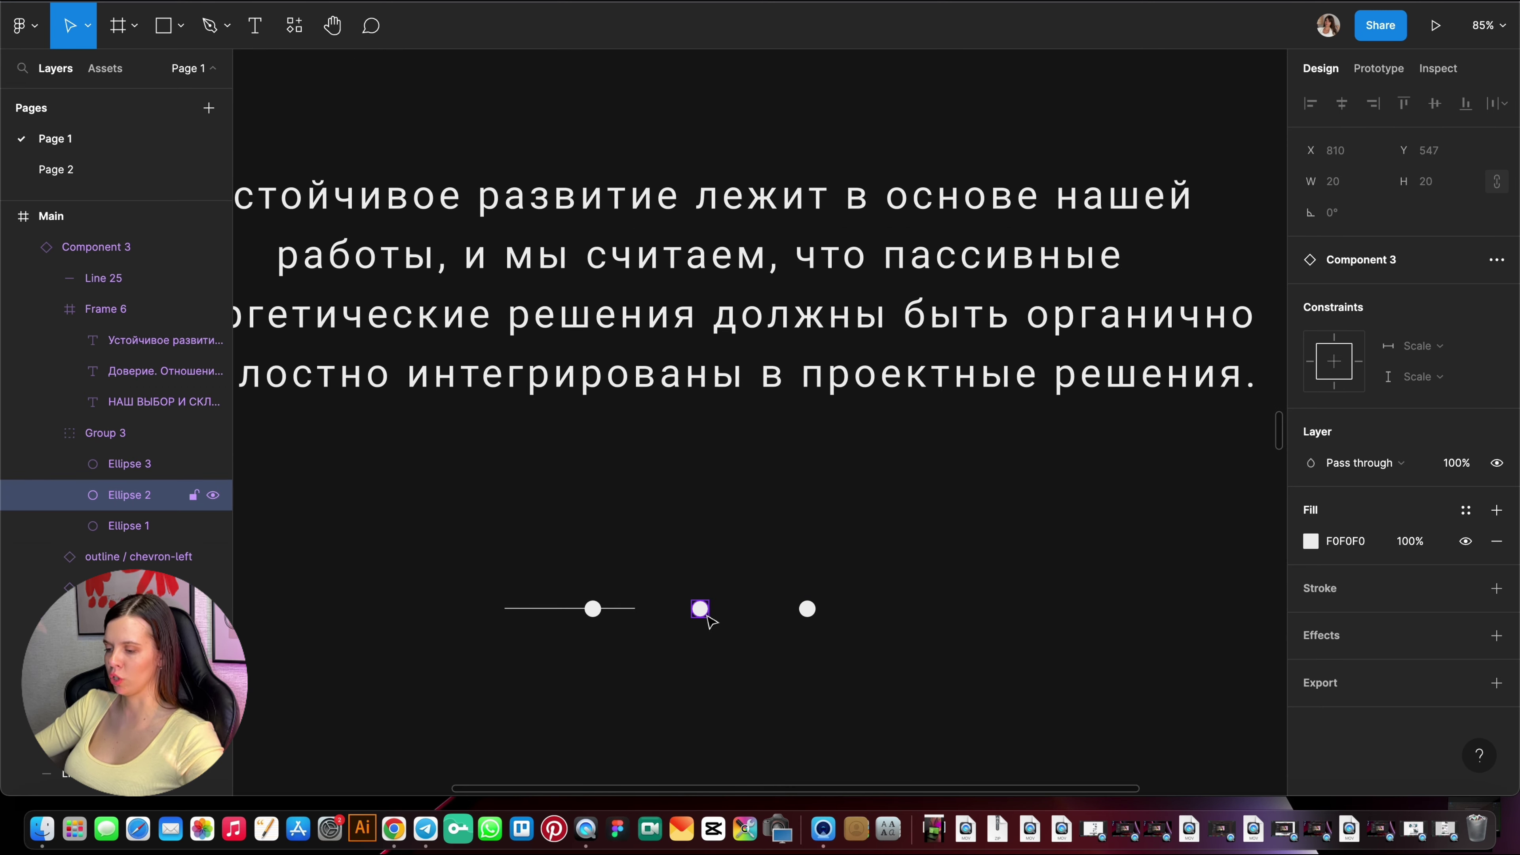
left_click(748, 627)
scroll(754, 626, "down", 5, "ctrl")
scroll(775, 622, "up", 2, "ctrl")
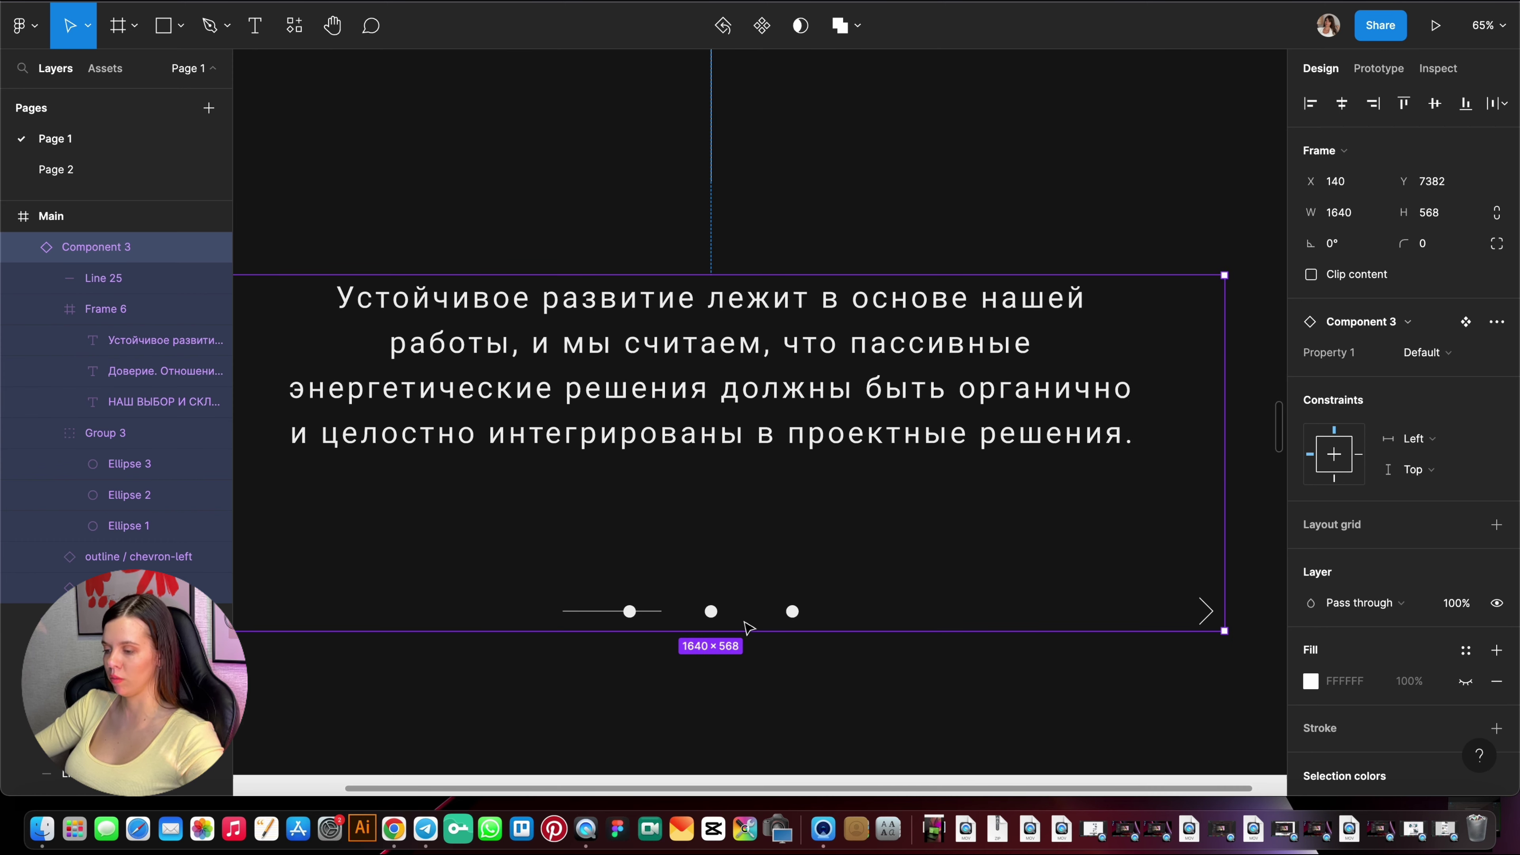
scroll(775, 622, "down", 2, "ctrl")
left_click(734, 615)
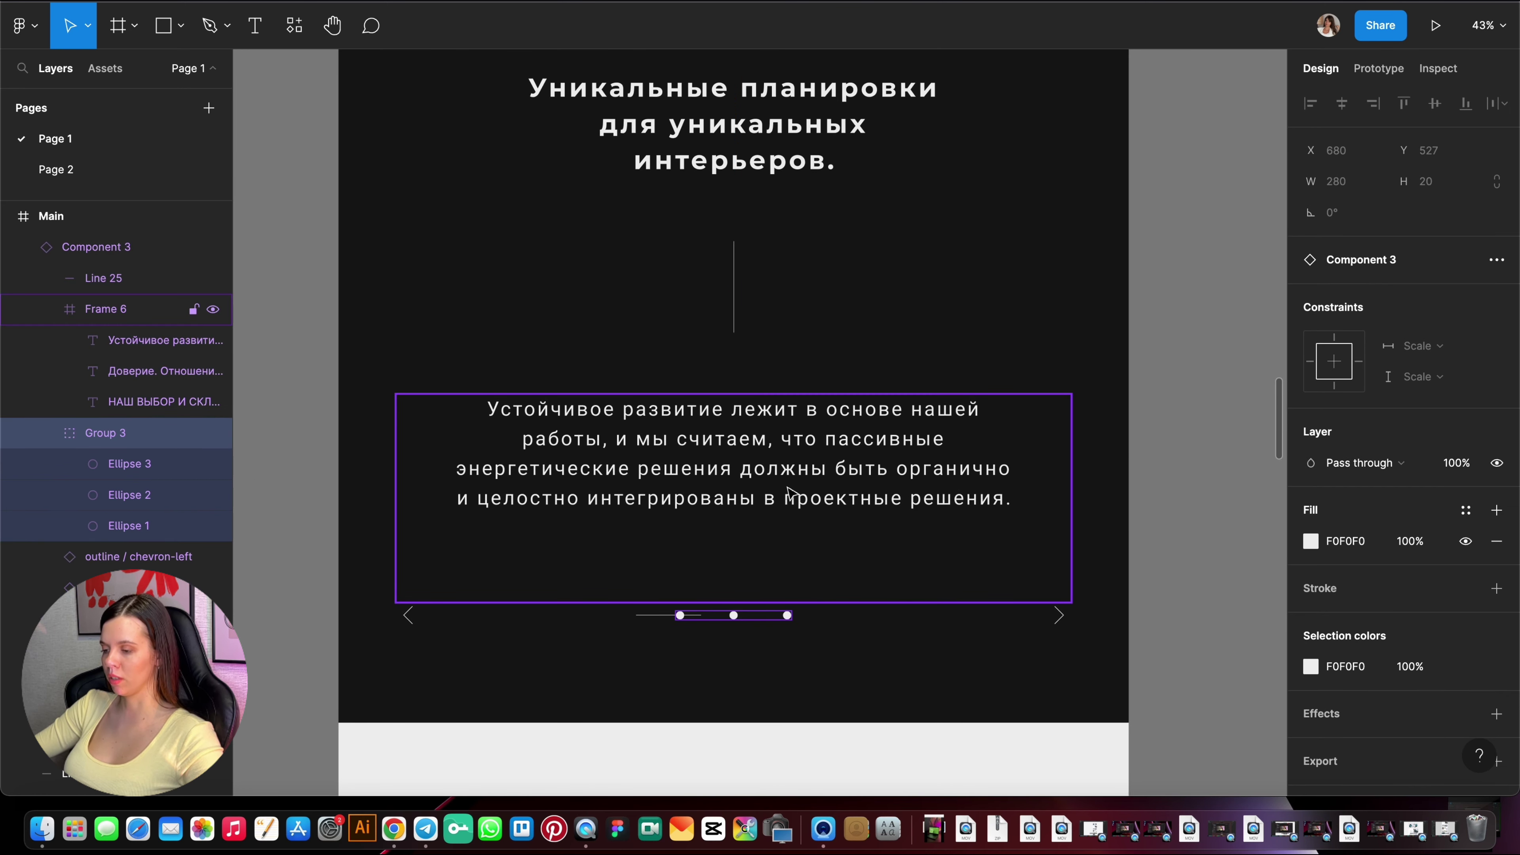
left_click(790, 500)
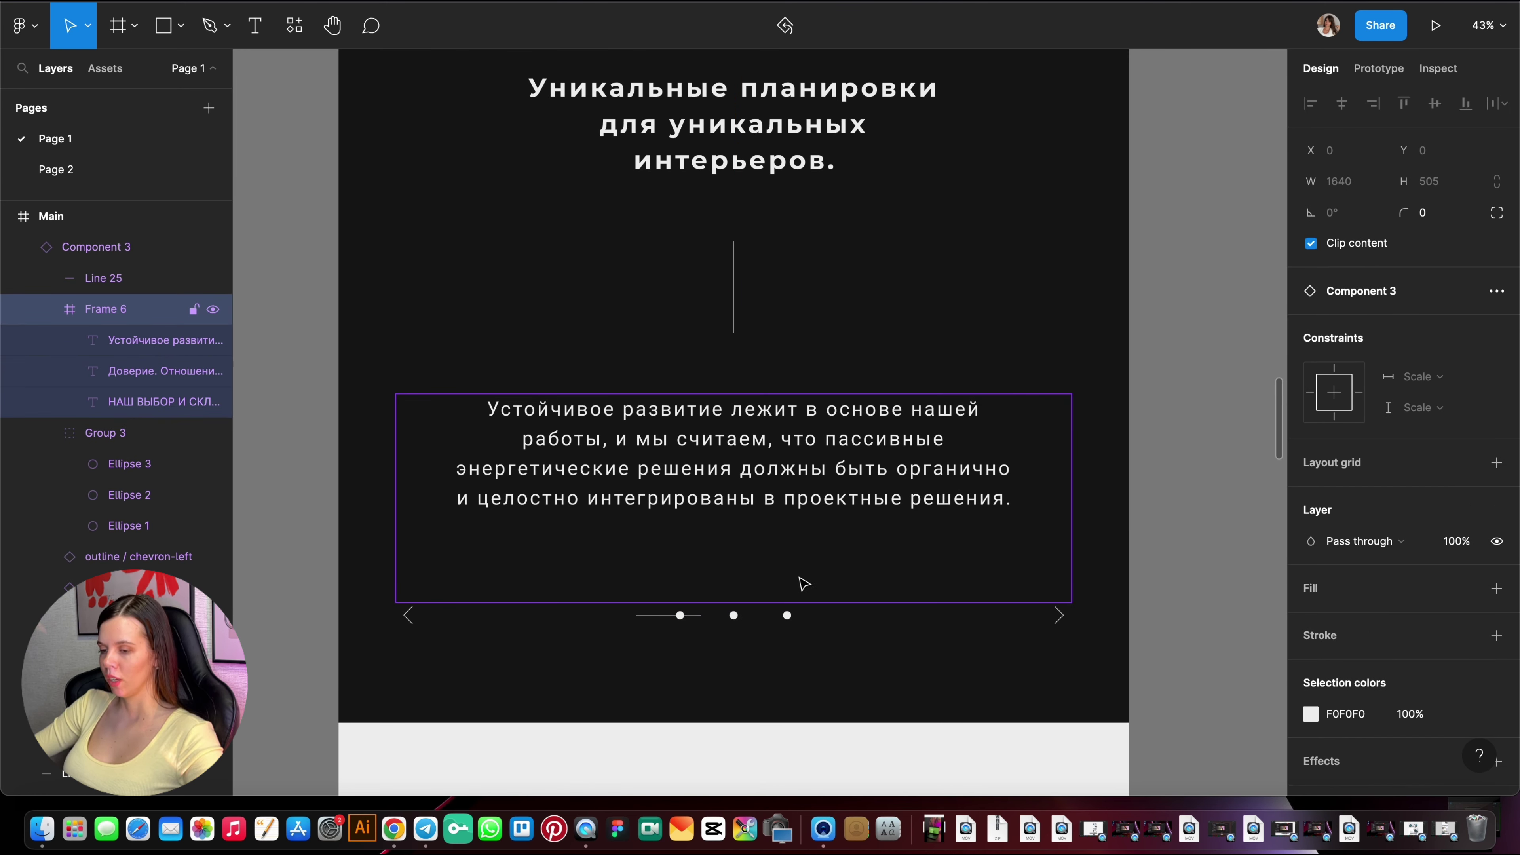
scroll(826, 575, "down", 3, "ctrl")
scroll(829, 526, "up", 3, "ctrl")
left_click(808, 405)
scroll(808, 404, "down", 2, "ctrl")
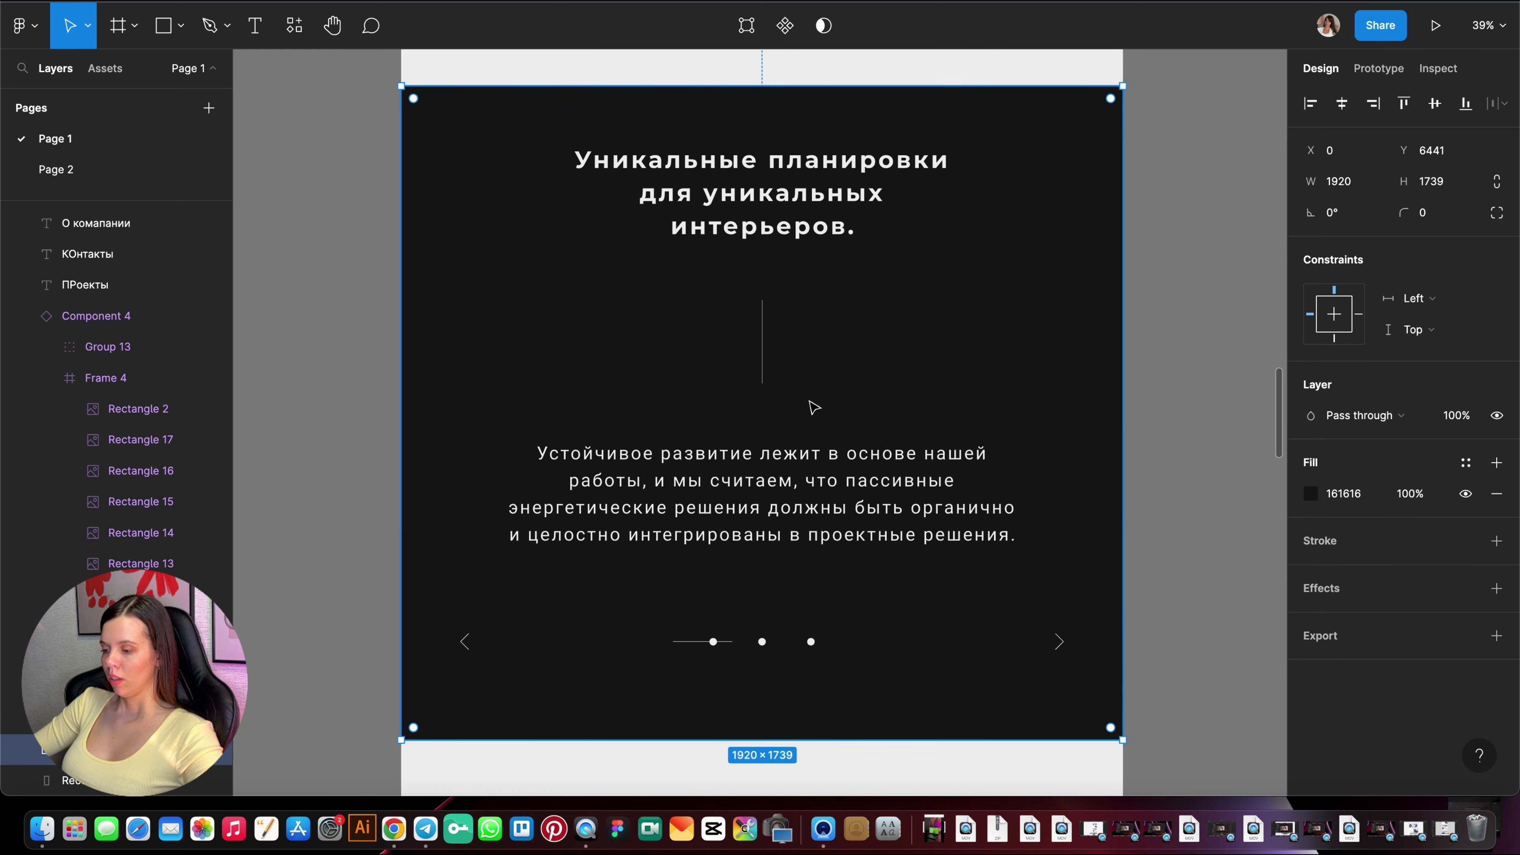
scroll(943, 372, "up", 1, "ctrl")
scroll(917, 400, "down", 1, "ctrl")
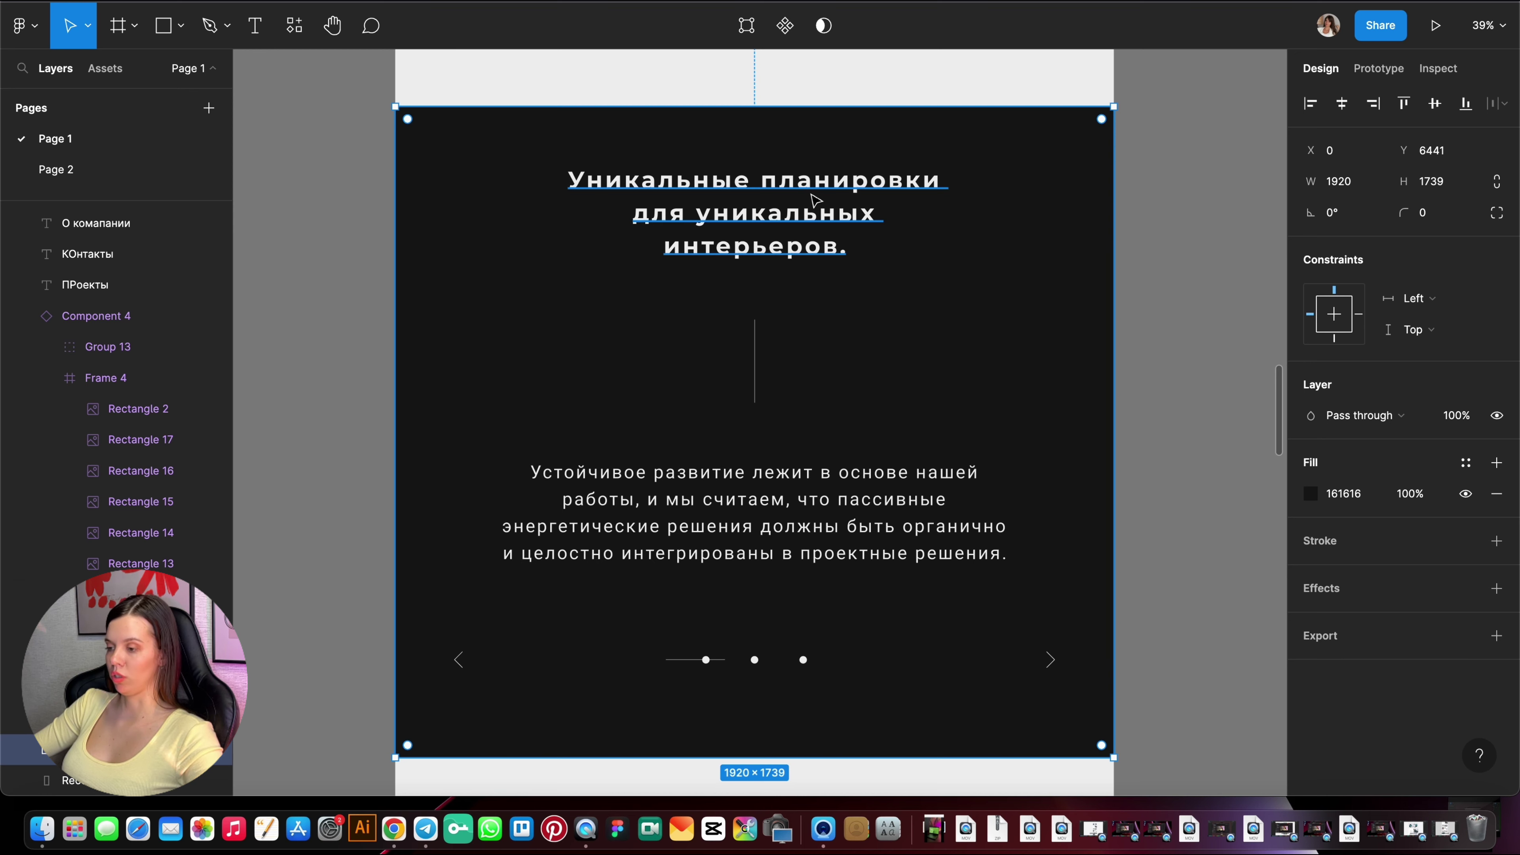
mouse_move(761, 193)
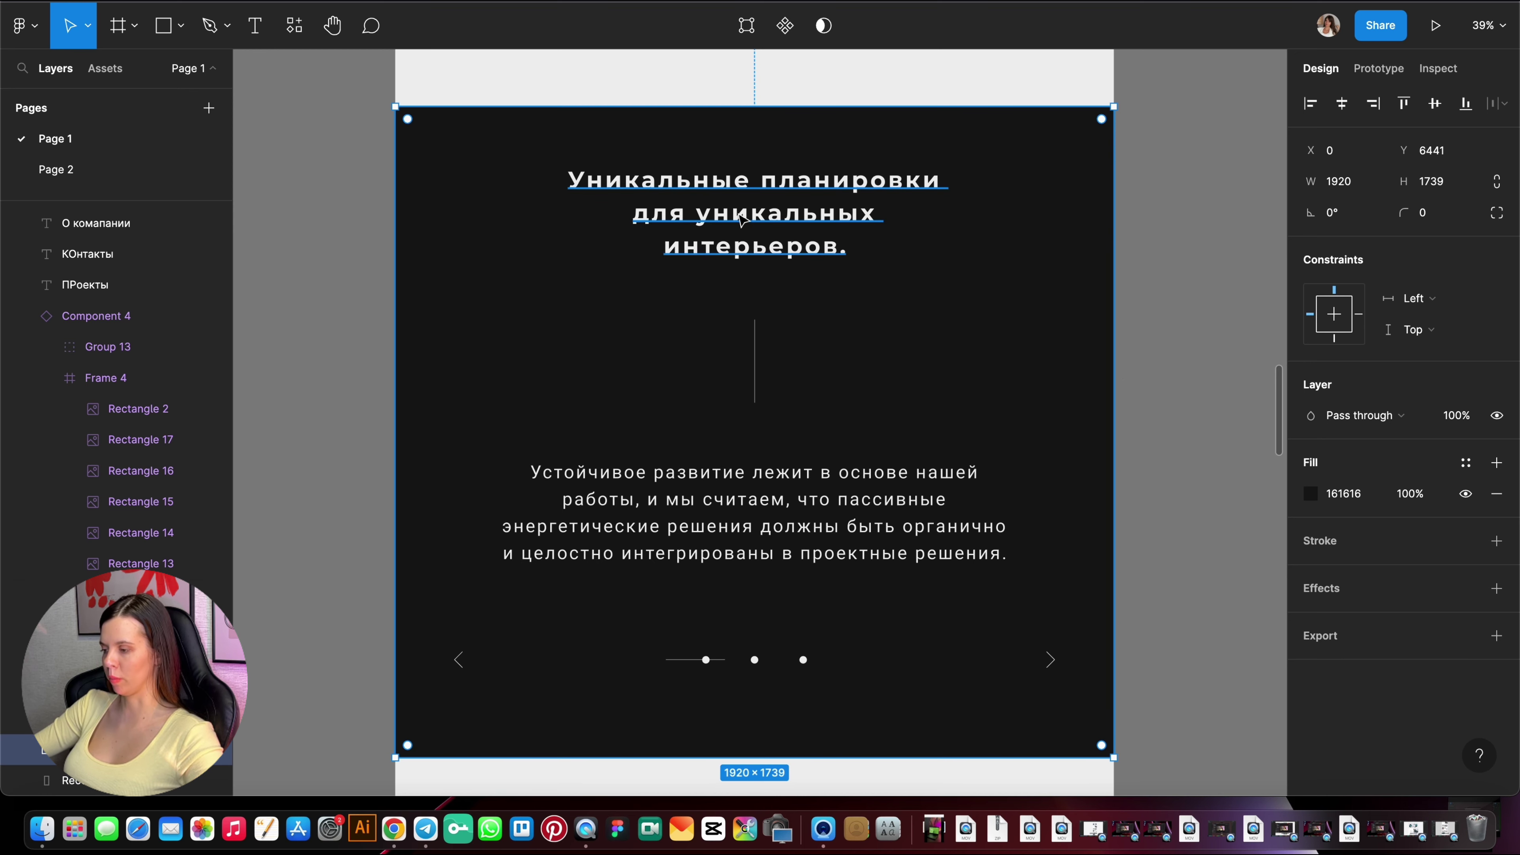
scroll(829, 509, "down", 3, "ctrl")
scroll(796, 515, "up", 2)
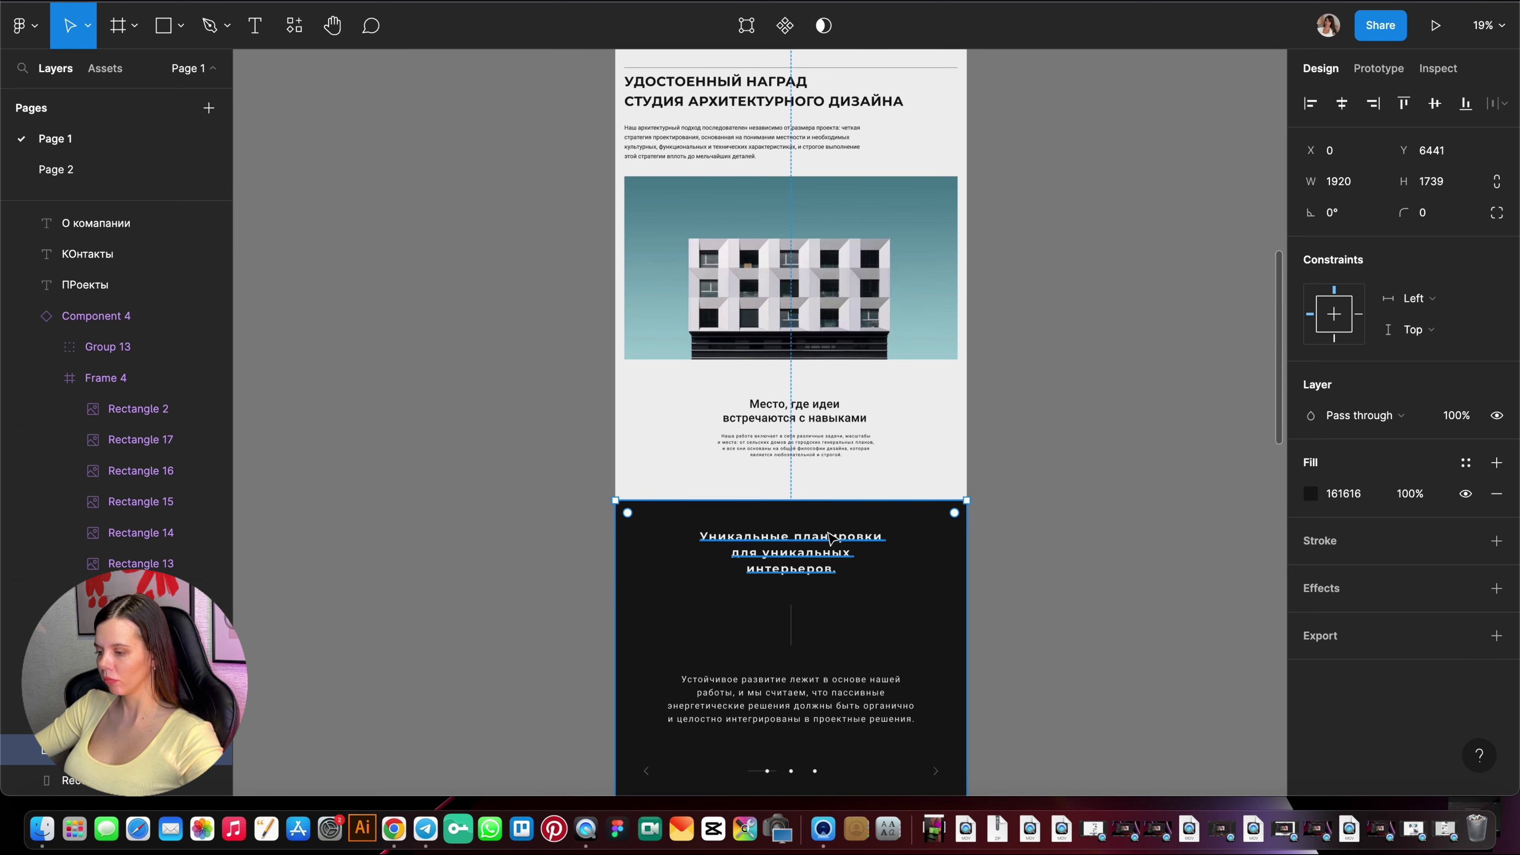
scroll(858, 478, "up", 2)
scroll(857, 478, "up", 5)
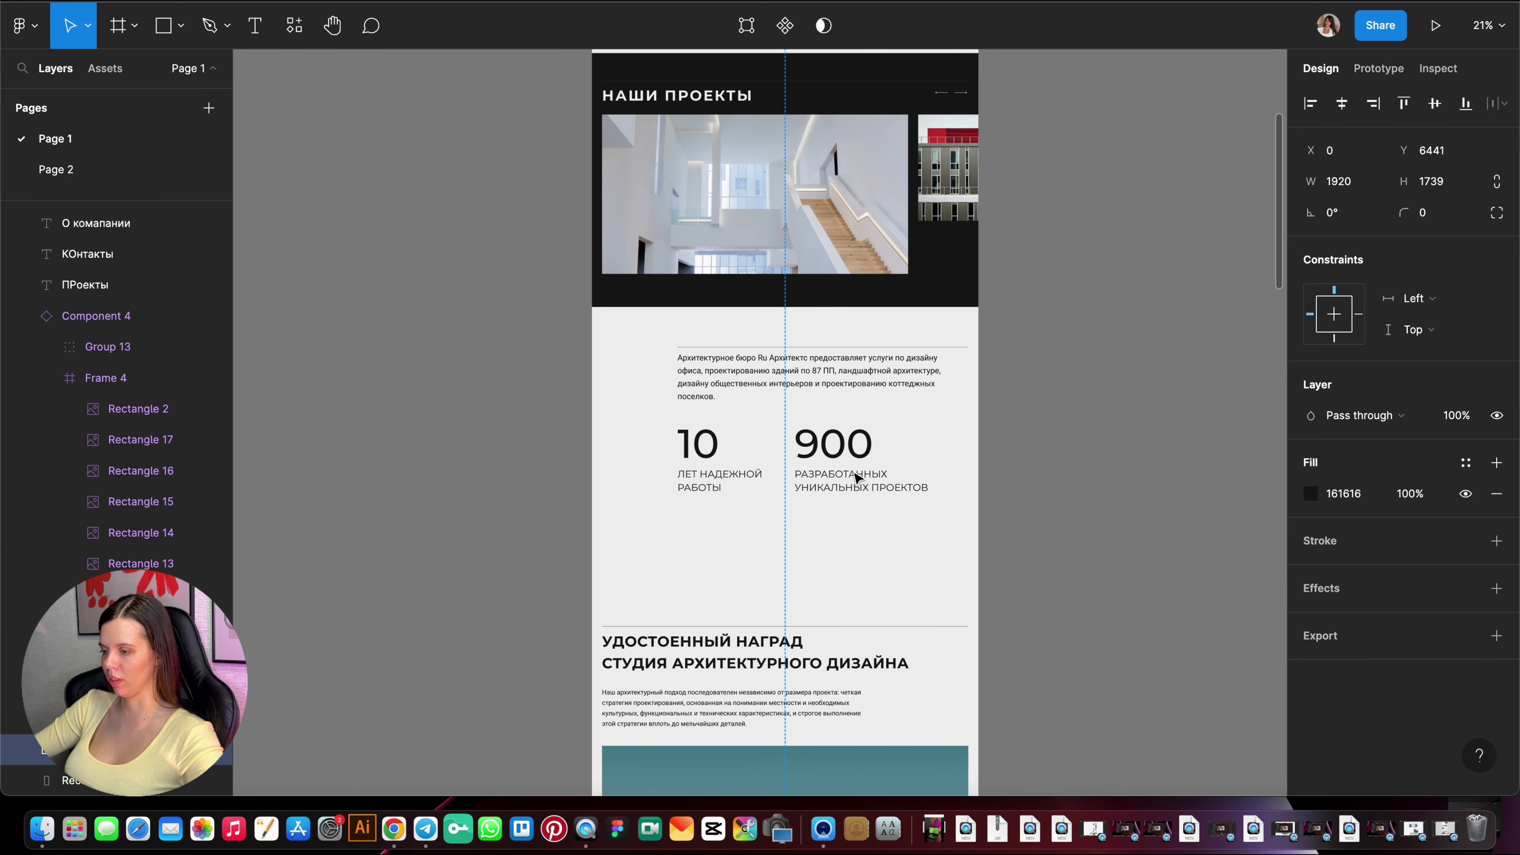
scroll(857, 478, "up", 3)
left_click(678, 274)
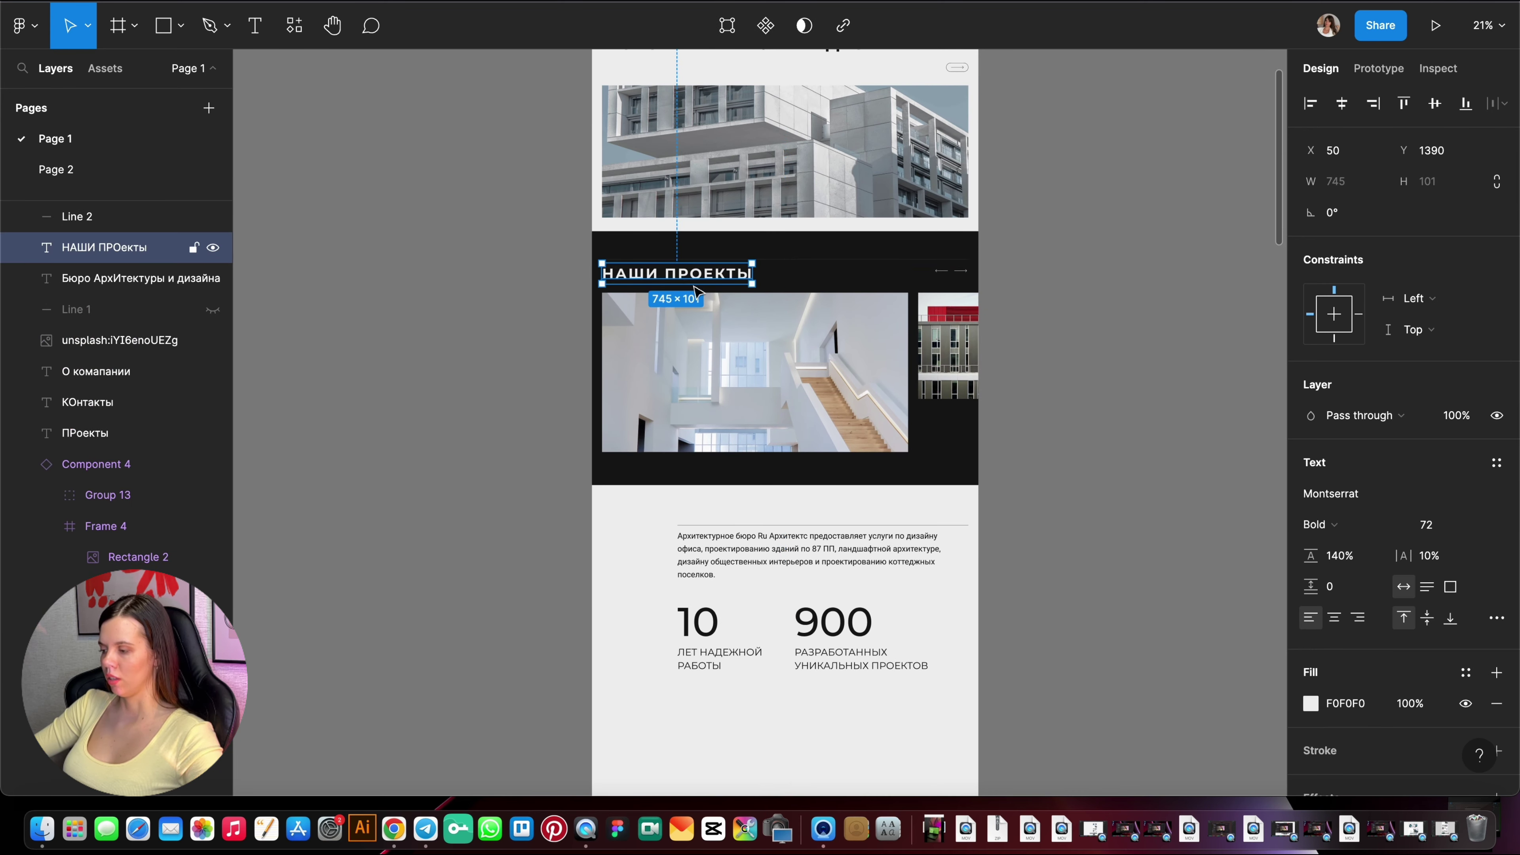
scroll(739, 356, "down", 5)
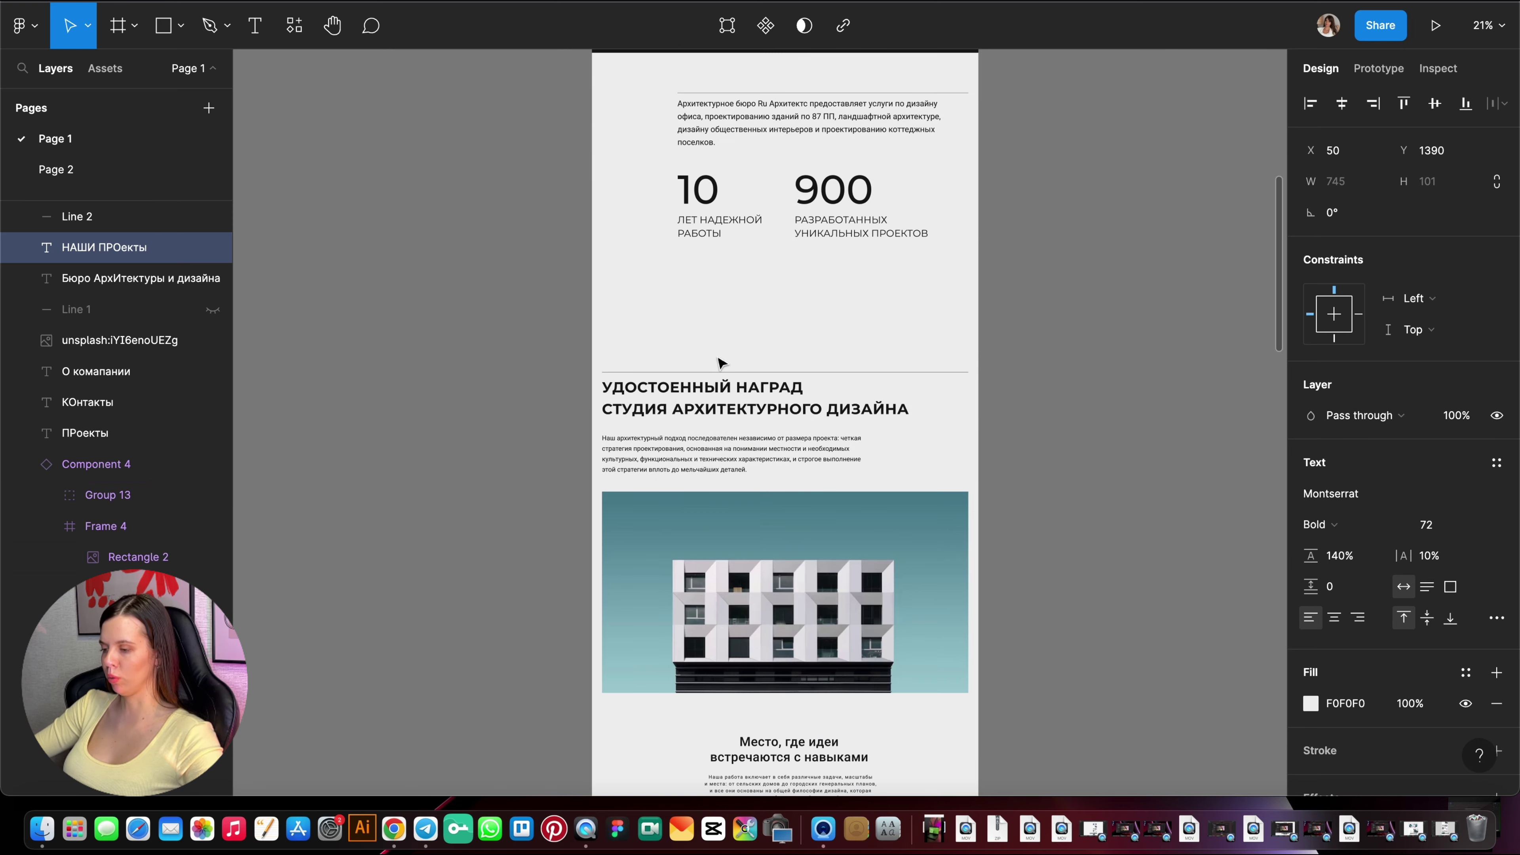
left_click(741, 404)
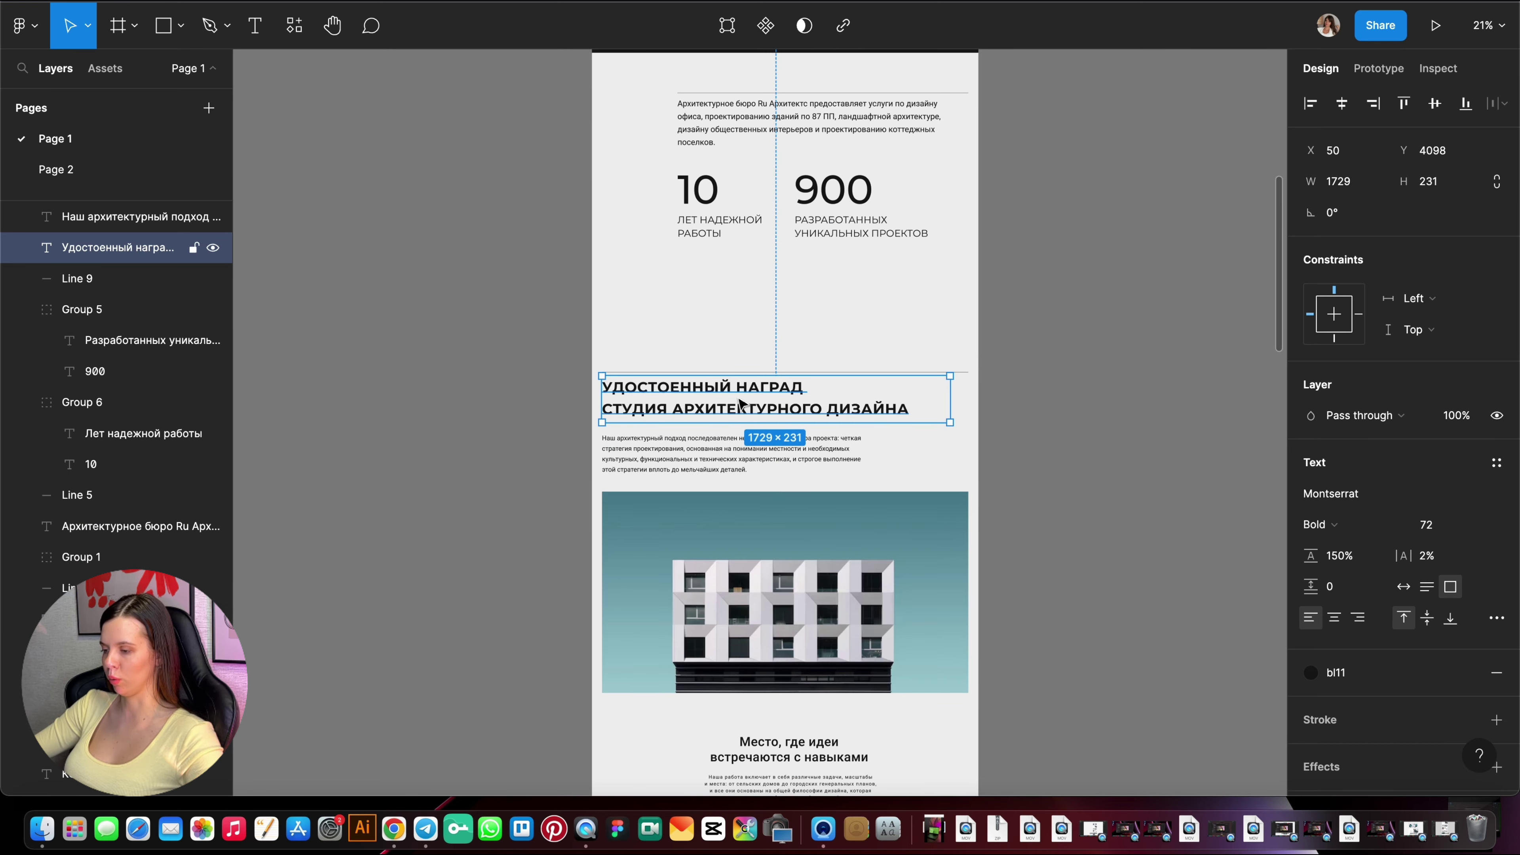
scroll(742, 403, "down", 4)
left_click(796, 446)
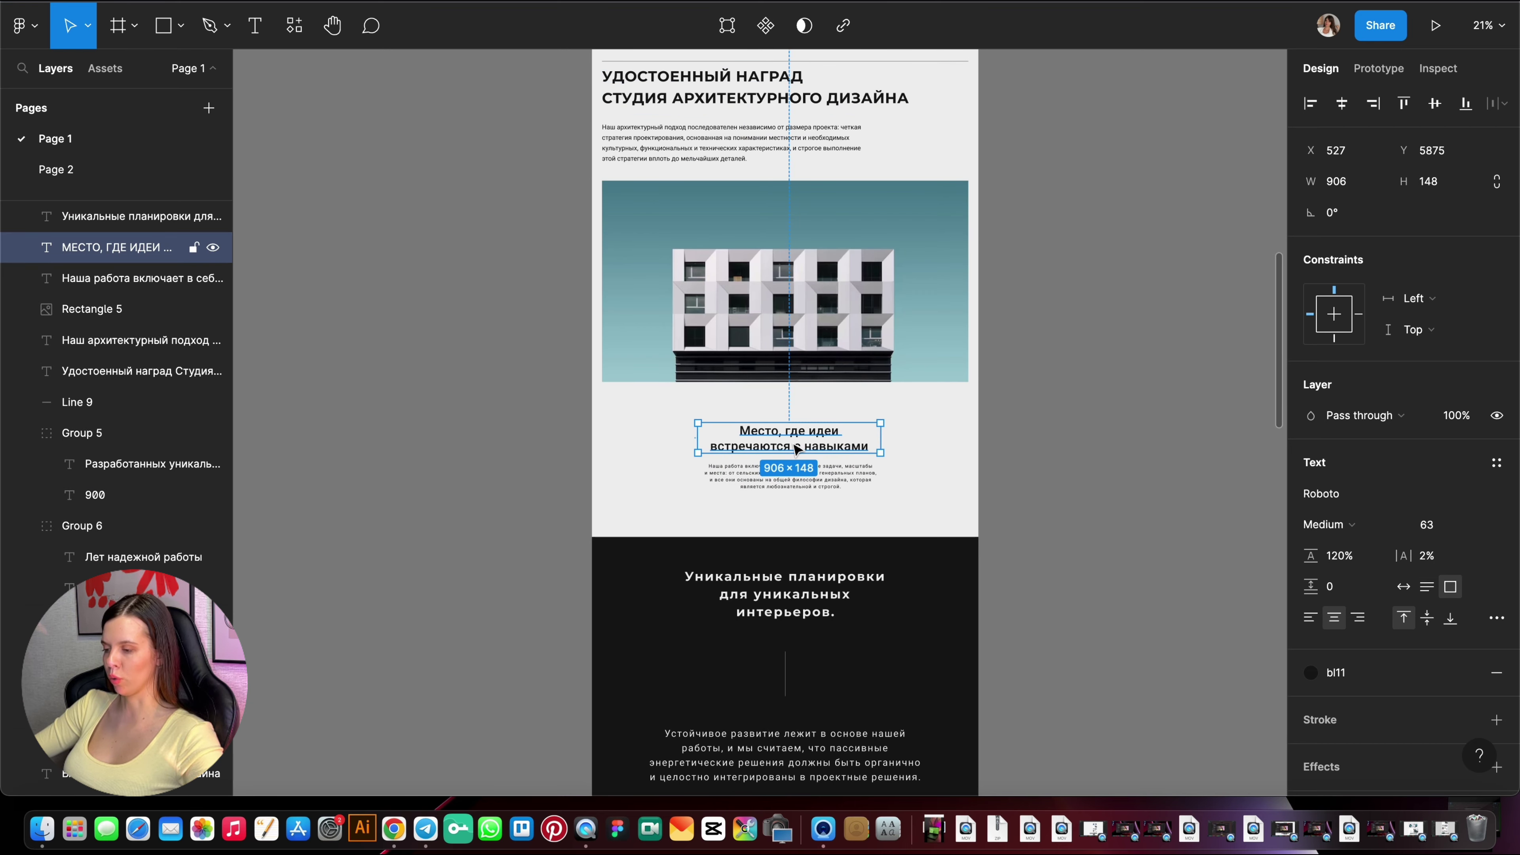
scroll(898, 479, "down", 2)
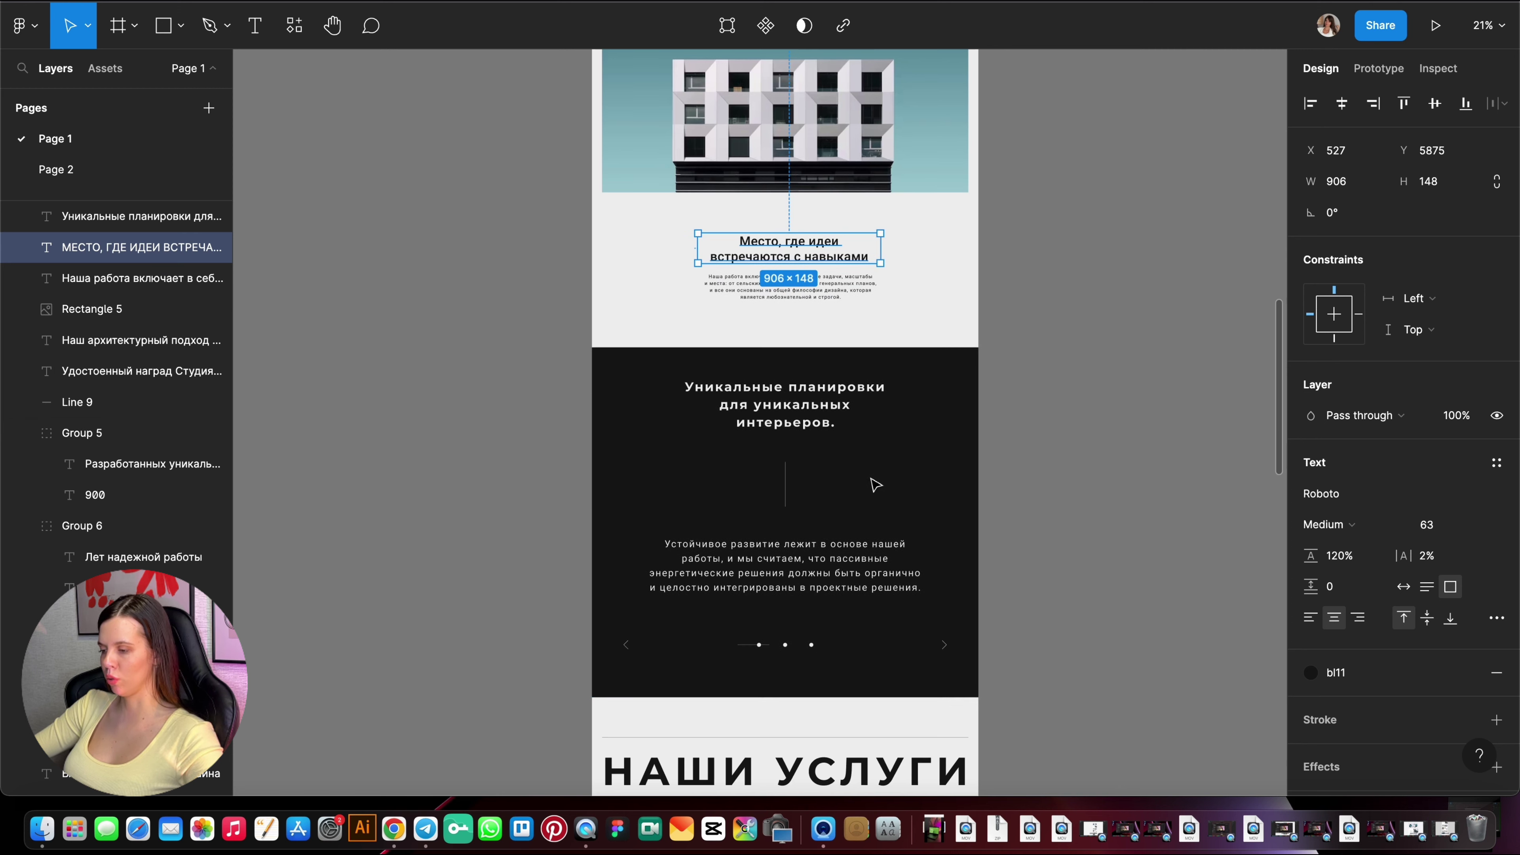
scroll(815, 431, "up", 3)
left_click(815, 426)
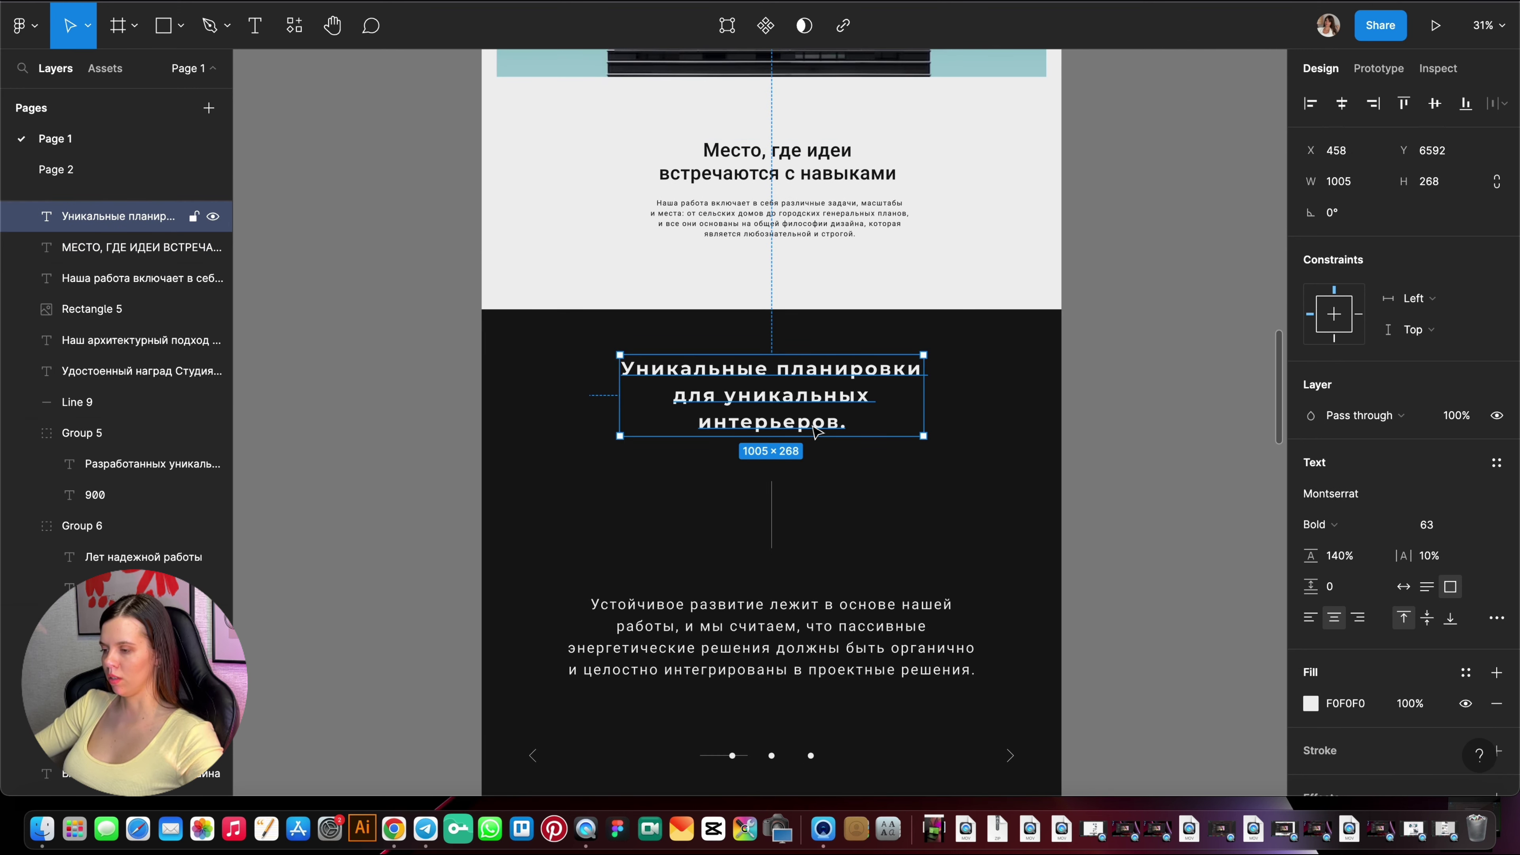
scroll(815, 432, "down", 5)
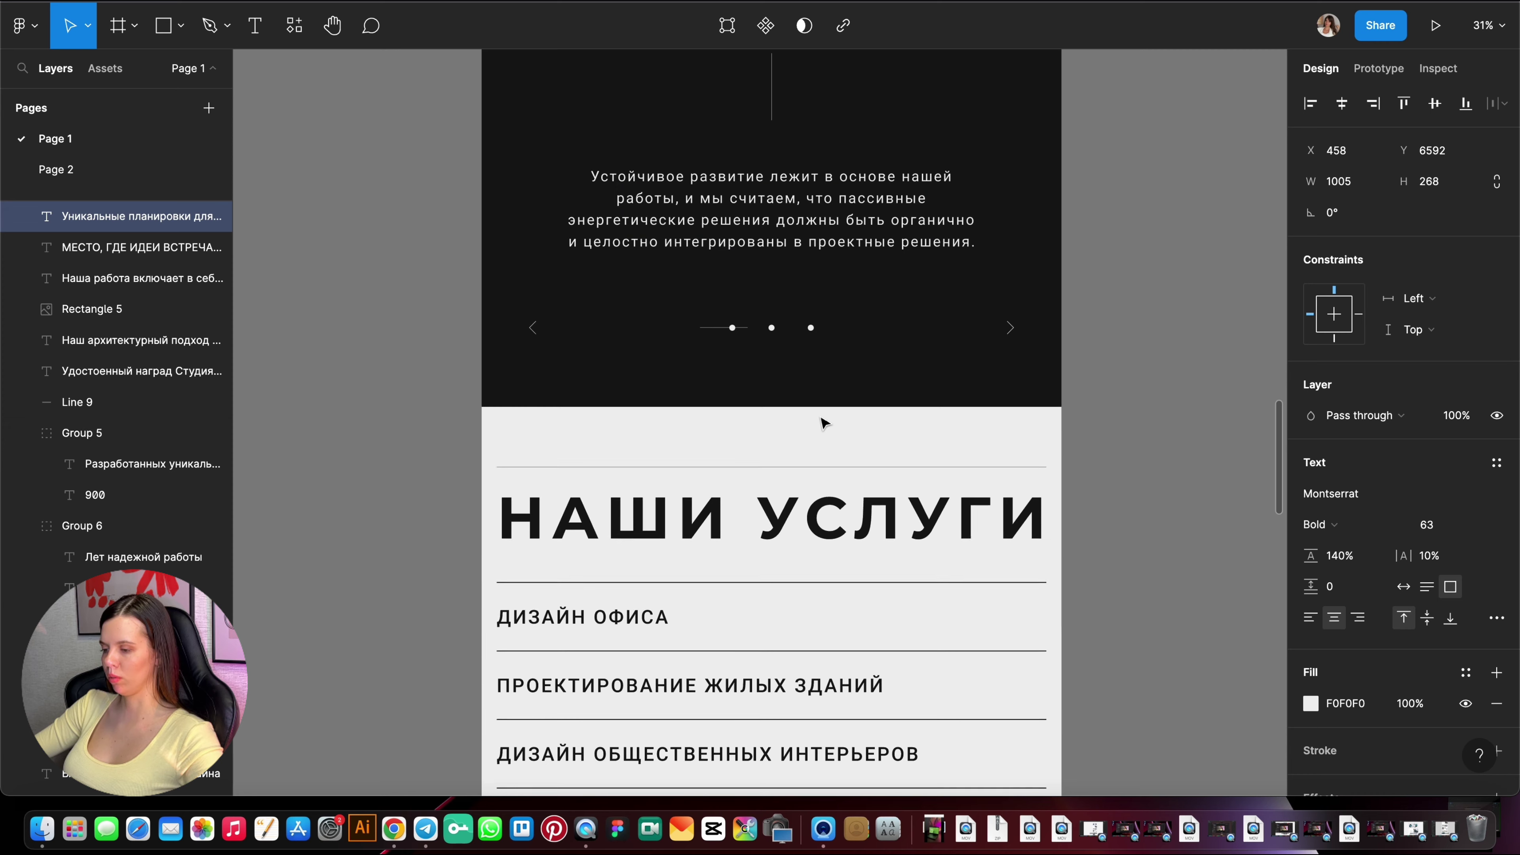
left_click(799, 539)
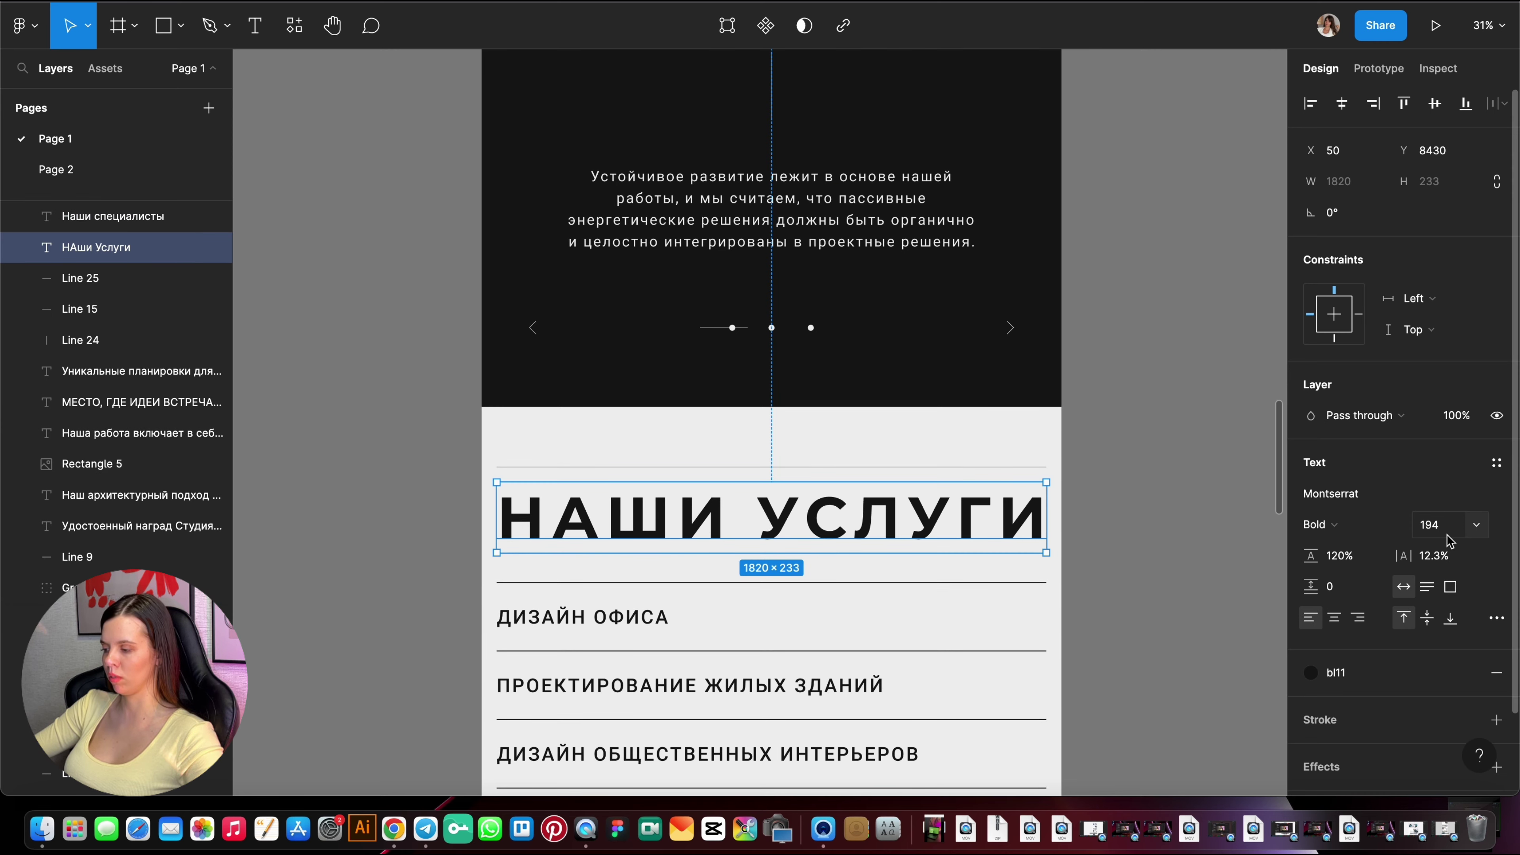
scroll(838, 516, "down", 5)
left_click(1015, 486)
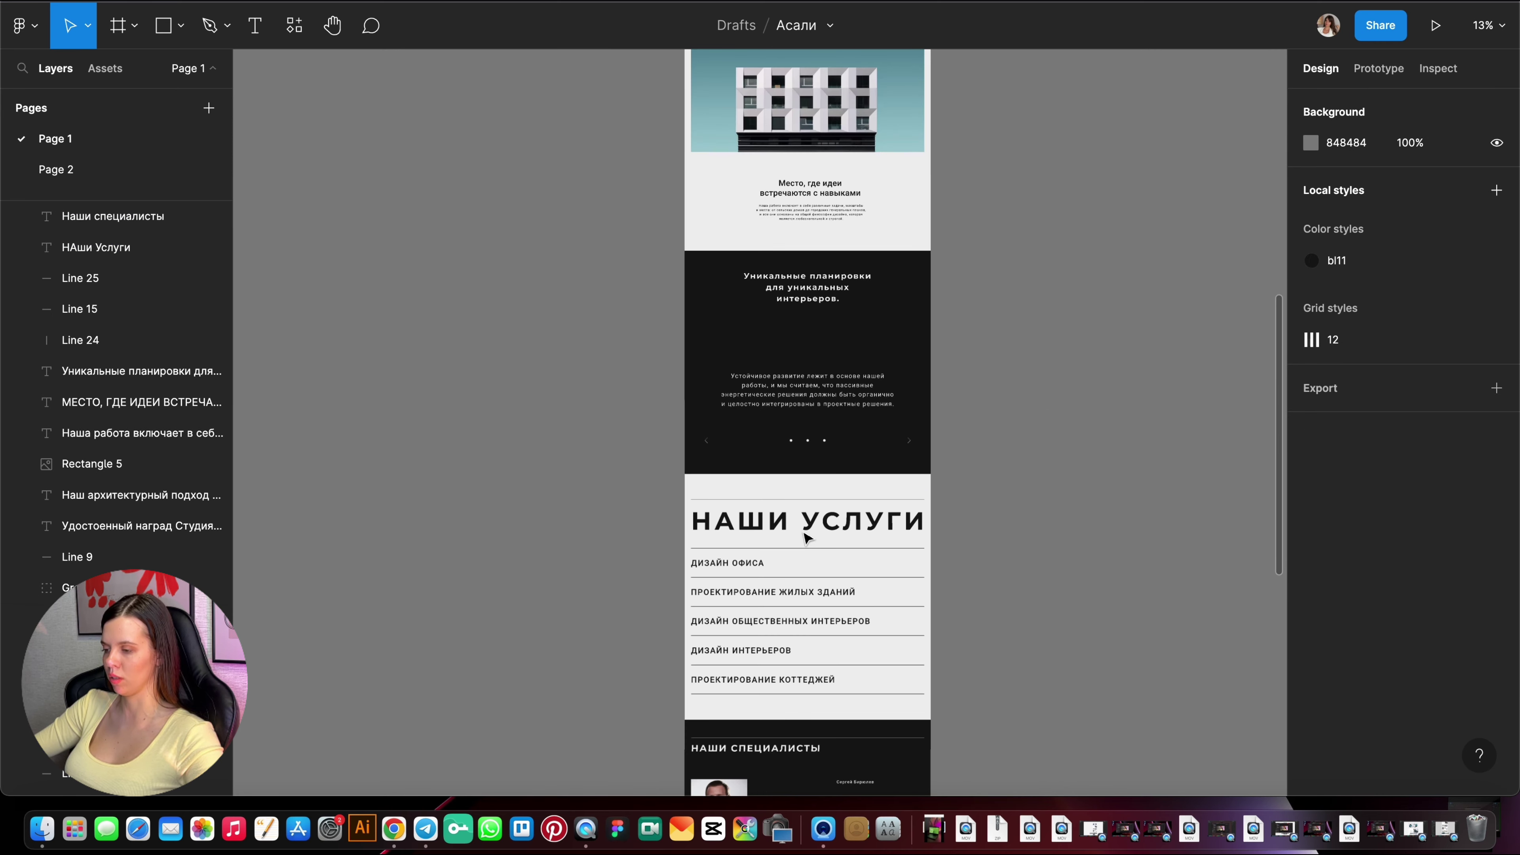
scroll(805, 537, "up", 1)
scroll(903, 391, "up", 4)
scroll(898, 359, "up", 1)
scroll(890, 332, "up", 5)
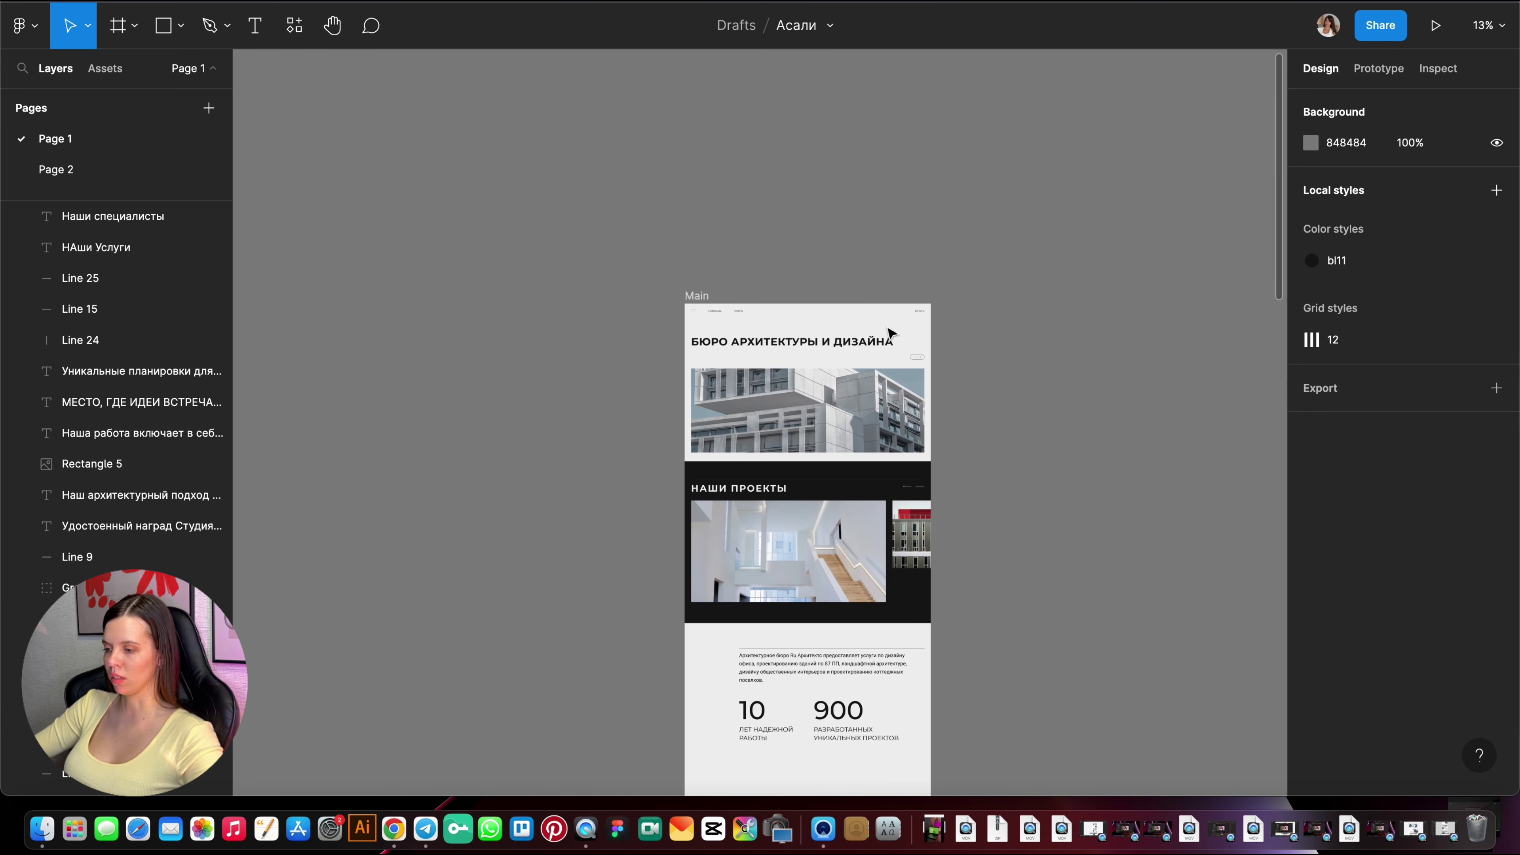
scroll(964, 427, "down", 1)
scroll(896, 414, "down", 6)
scroll(792, 420, "down", 3)
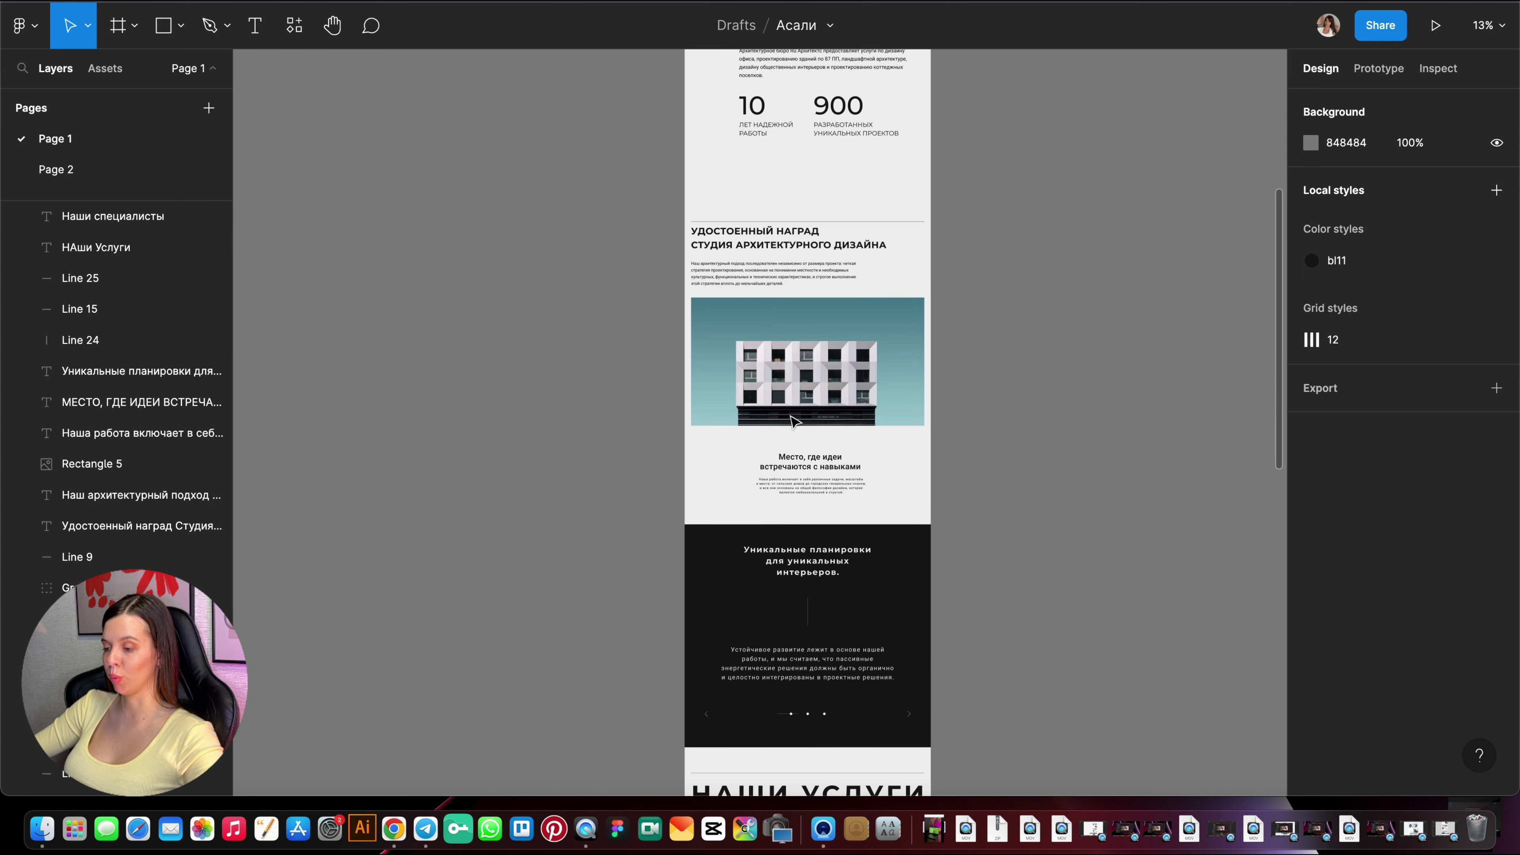
scroll(792, 421, "down", 2)
scroll(905, 433, "down", 2)
scroll(838, 545, "up", 3)
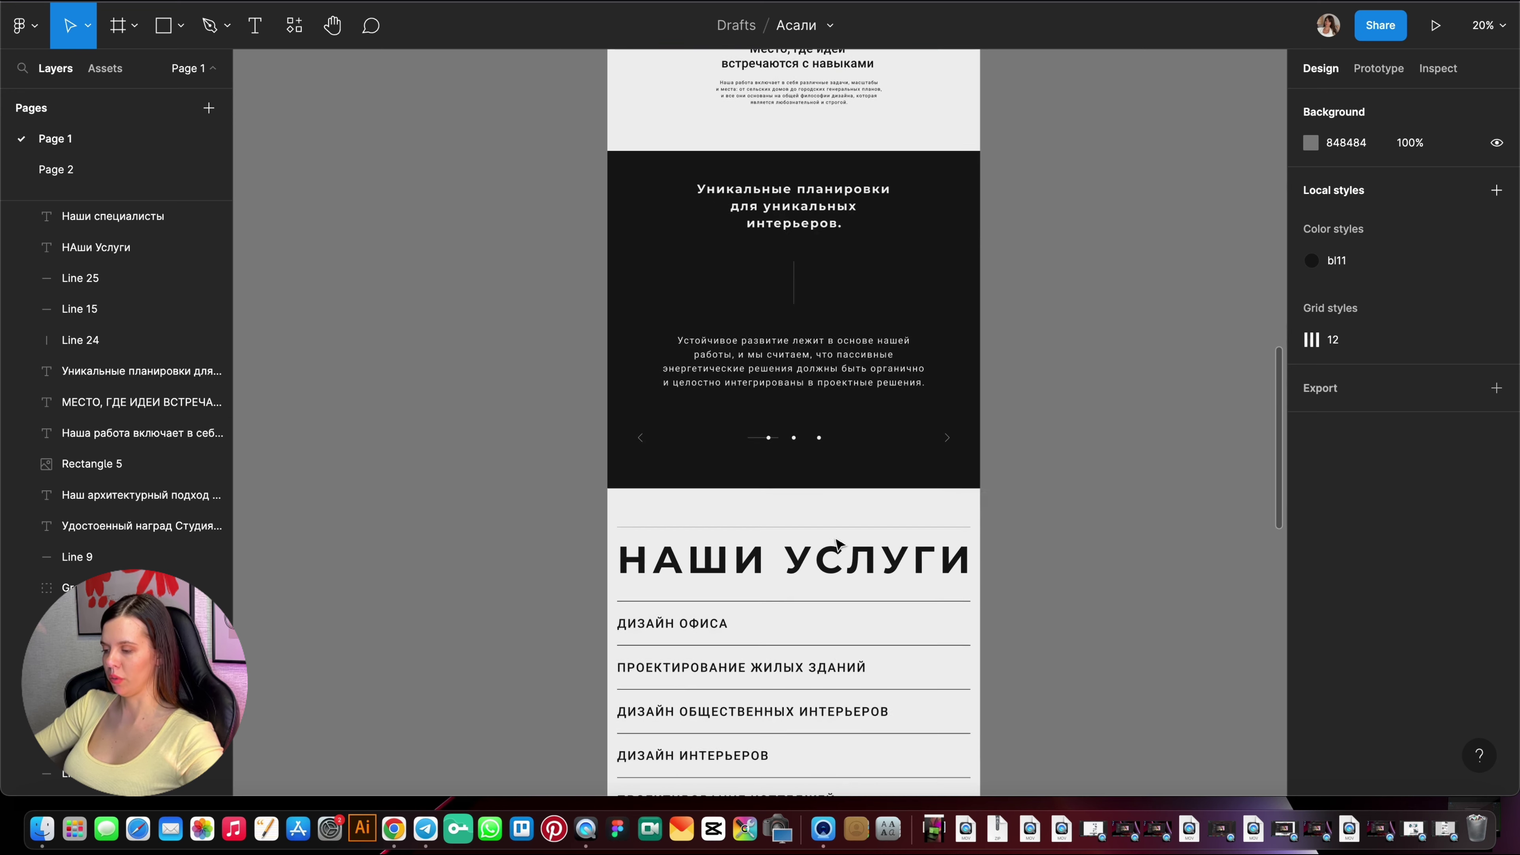
scroll(837, 543, "down", 2)
scroll(838, 443, "up", 3)
scroll(816, 566, "up", 2)
scroll(818, 569, "up", 3)
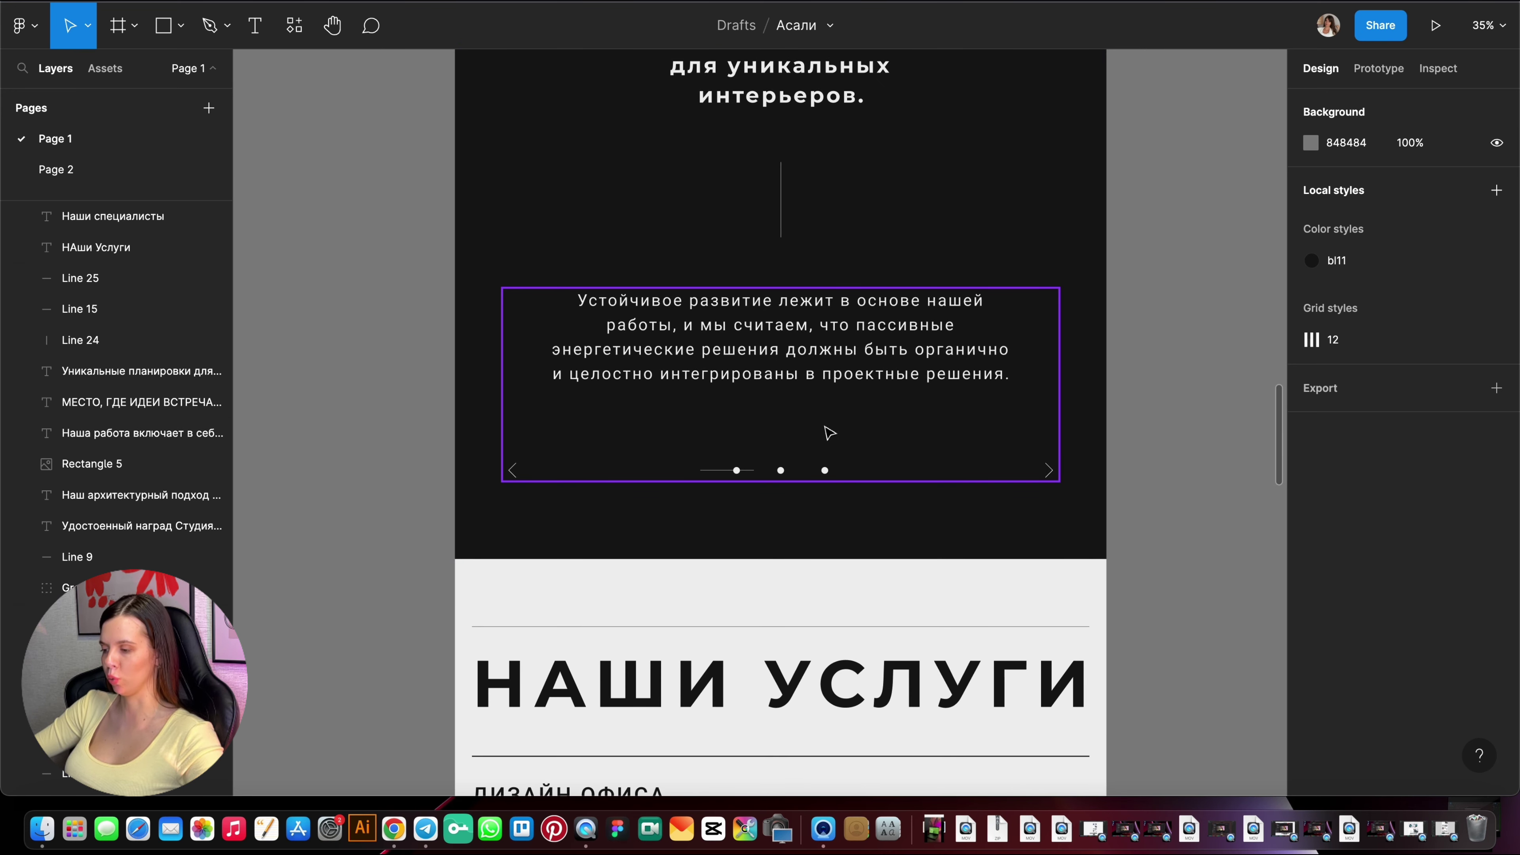
scroll(829, 433, "down", 3)
scroll(778, 420, "down", 3)
scroll(772, 419, "down", 2)
scroll(825, 396, "down", 1)
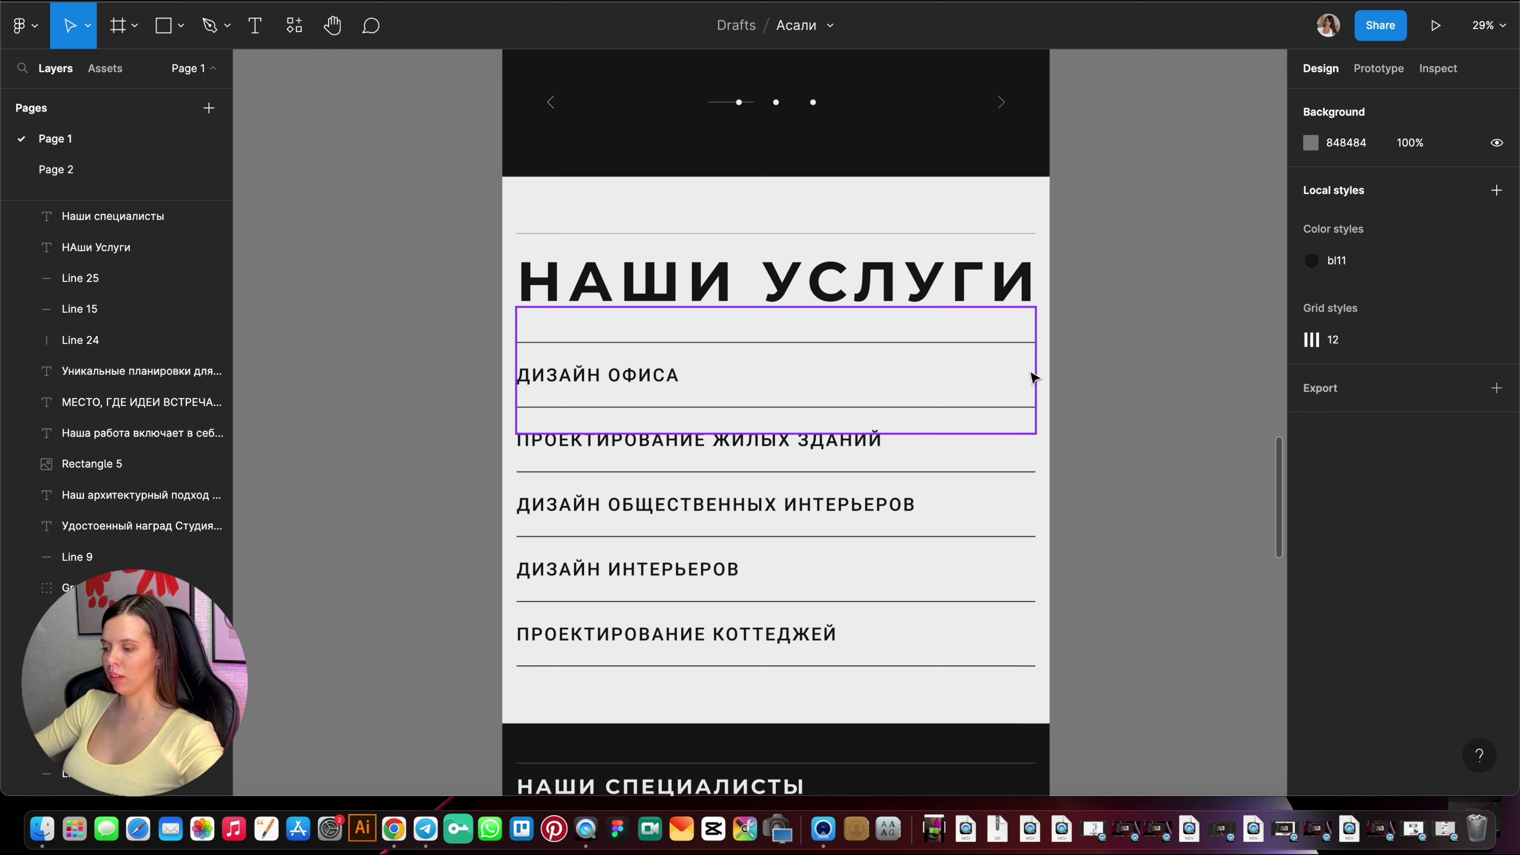
scroll(817, 363, "down", 10)
scroll(817, 364, "up", 3)
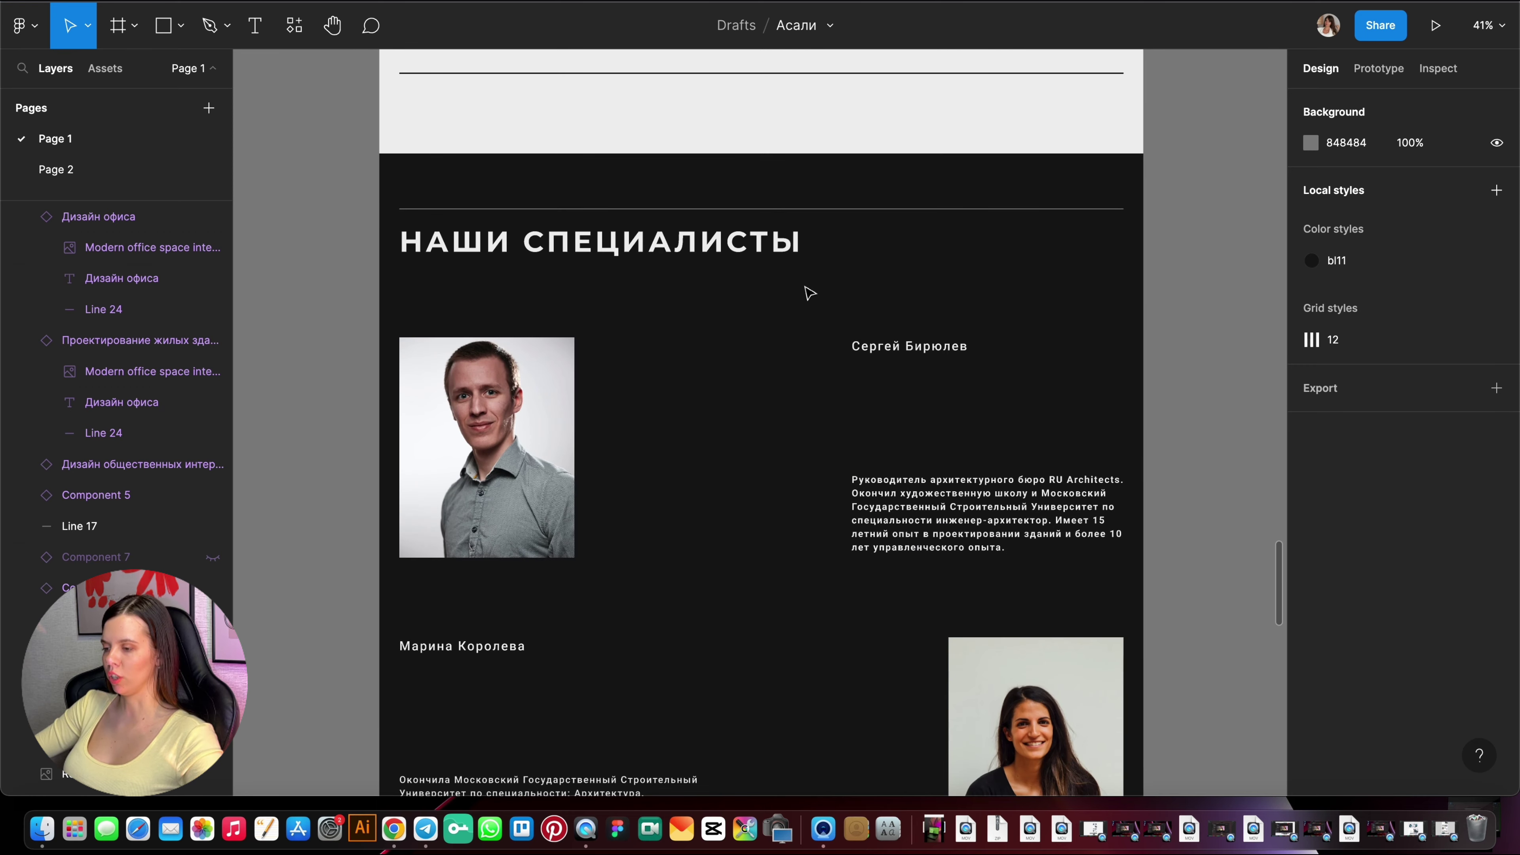
left_click(684, 209)
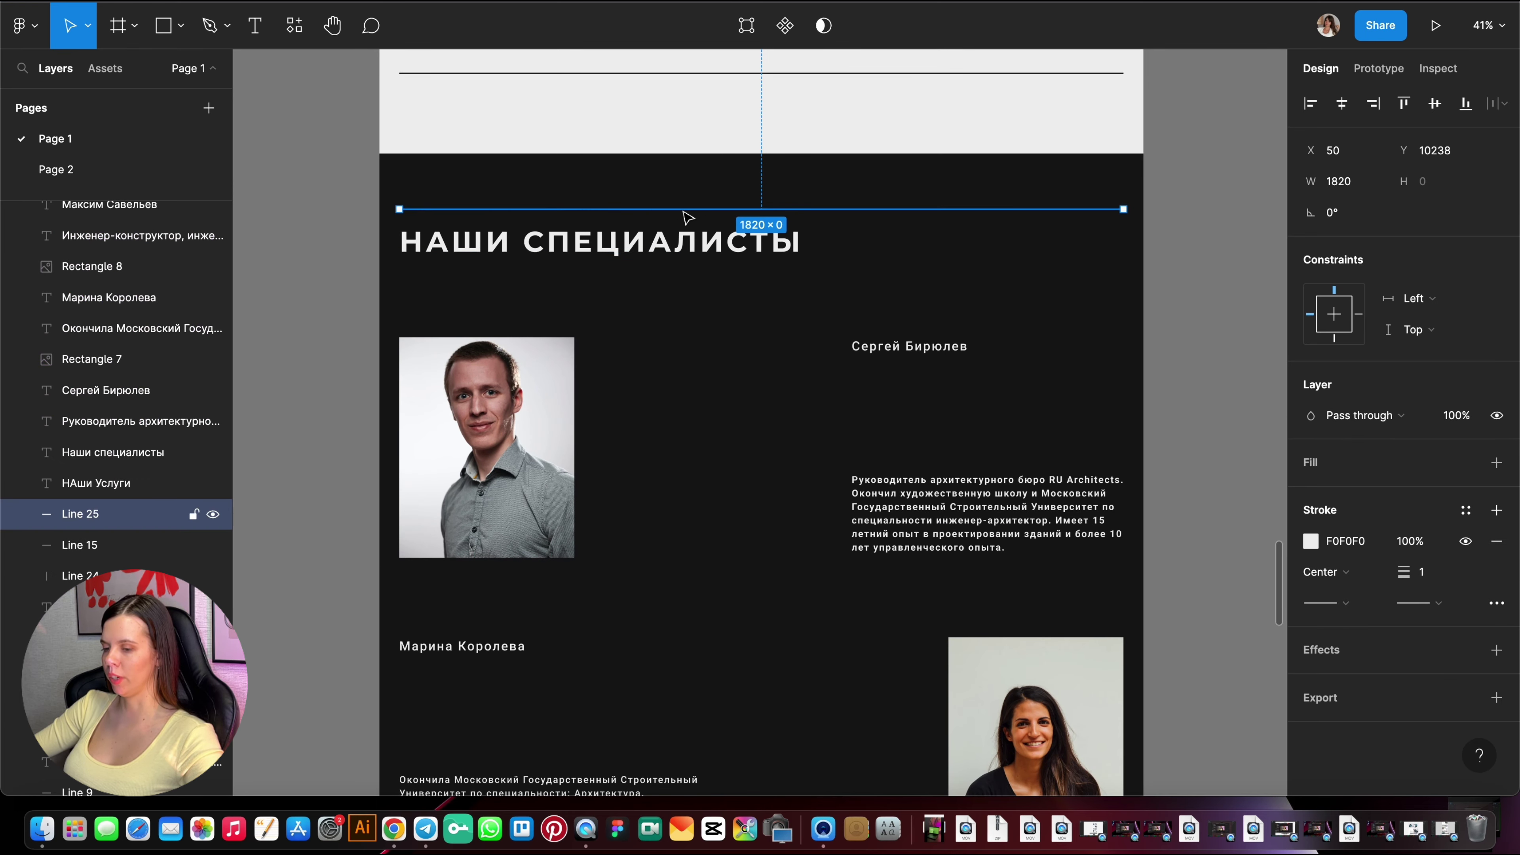
scroll(683, 210, "up", 5)
scroll(771, 381, "down", 6)
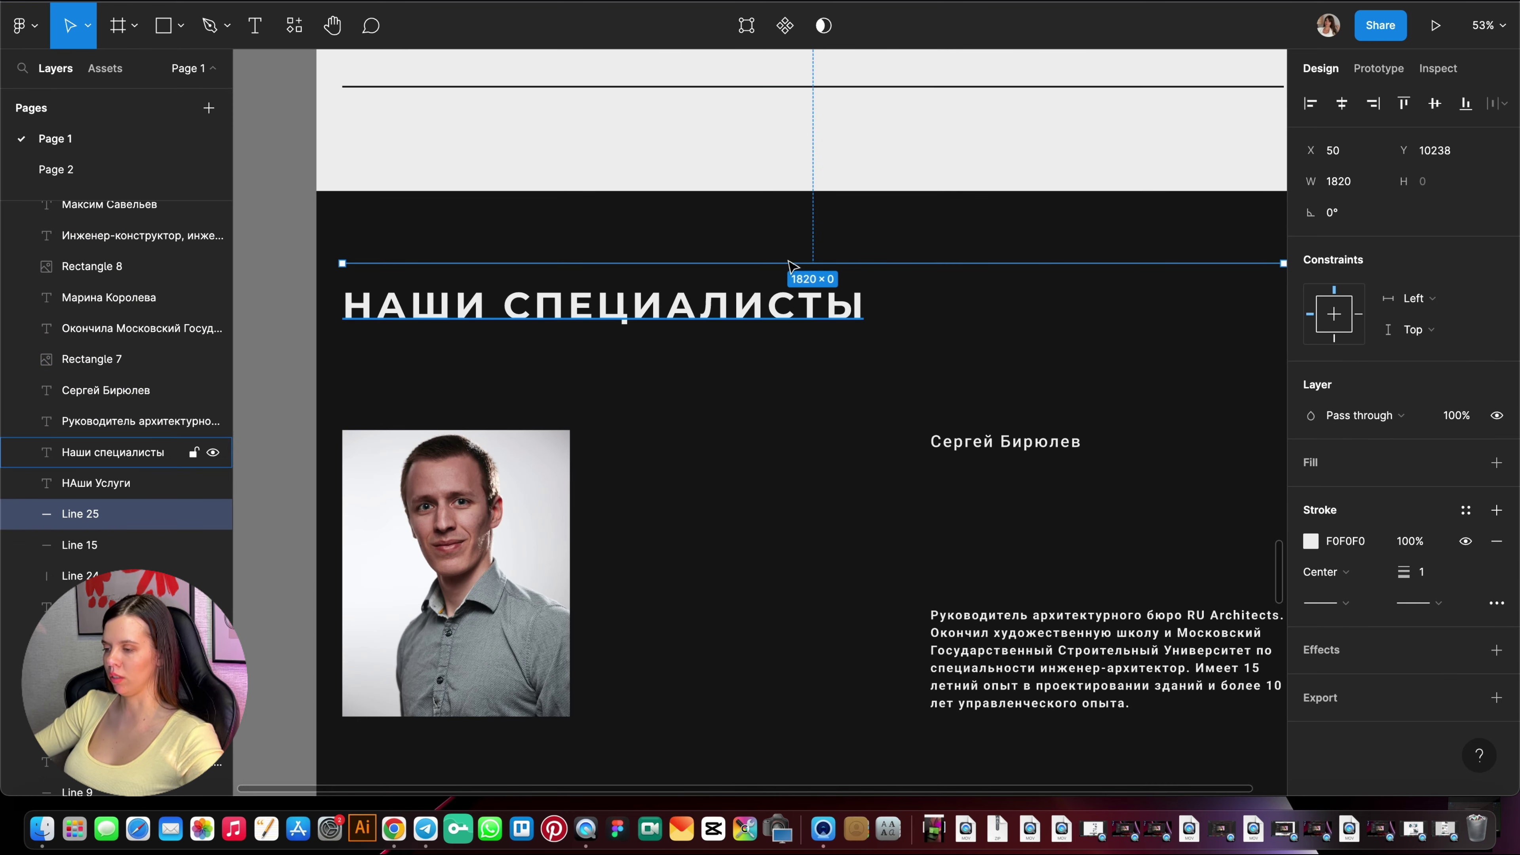
left_click(730, 262)
key("Escape")
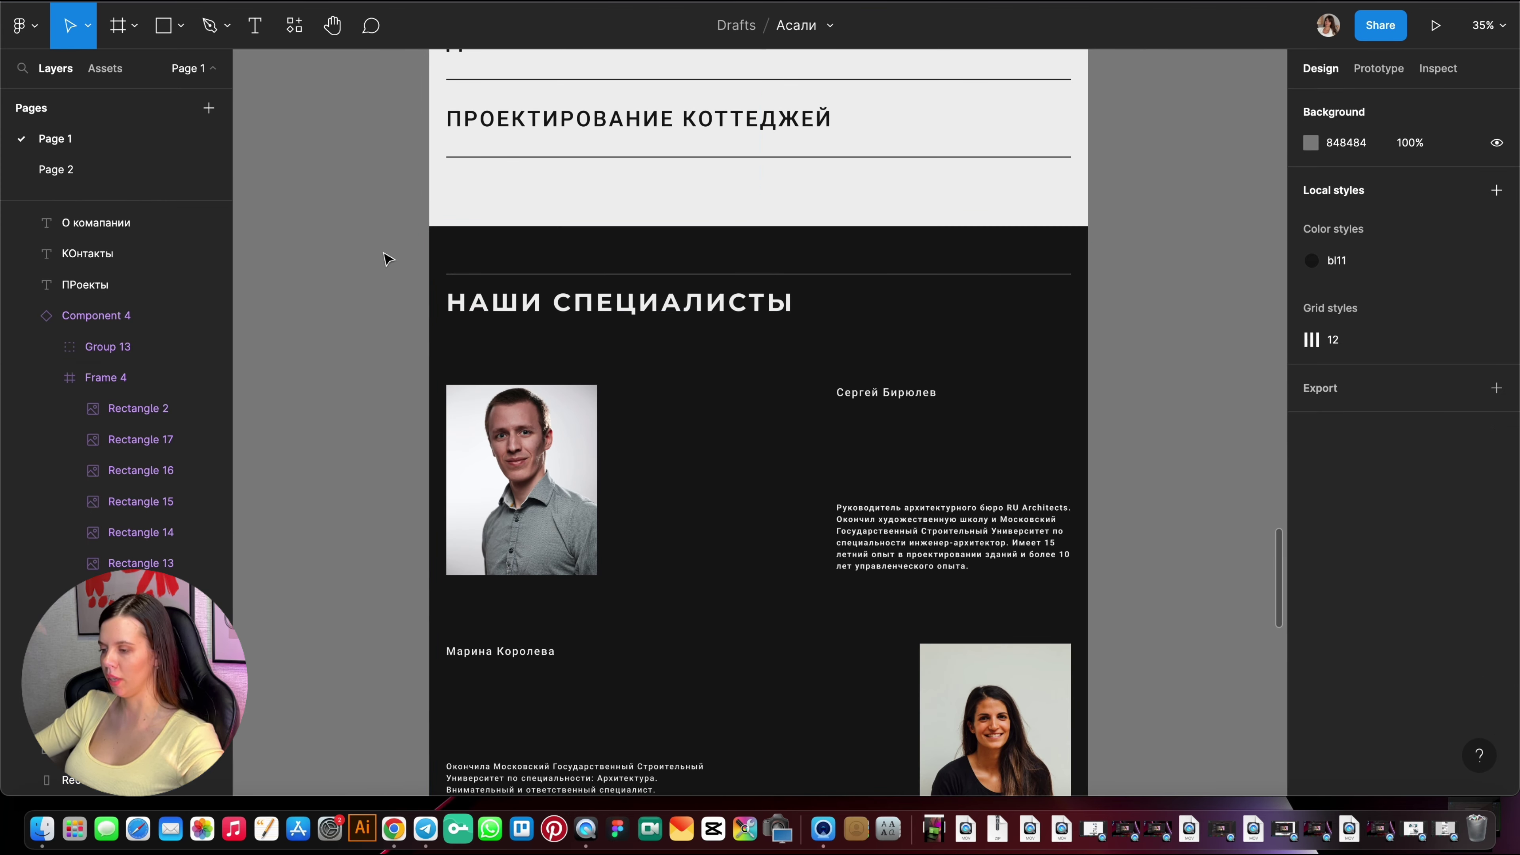
scroll(803, 338, "down", 5)
scroll(803, 339, "down", 2)
scroll(743, 262, "up", 1)
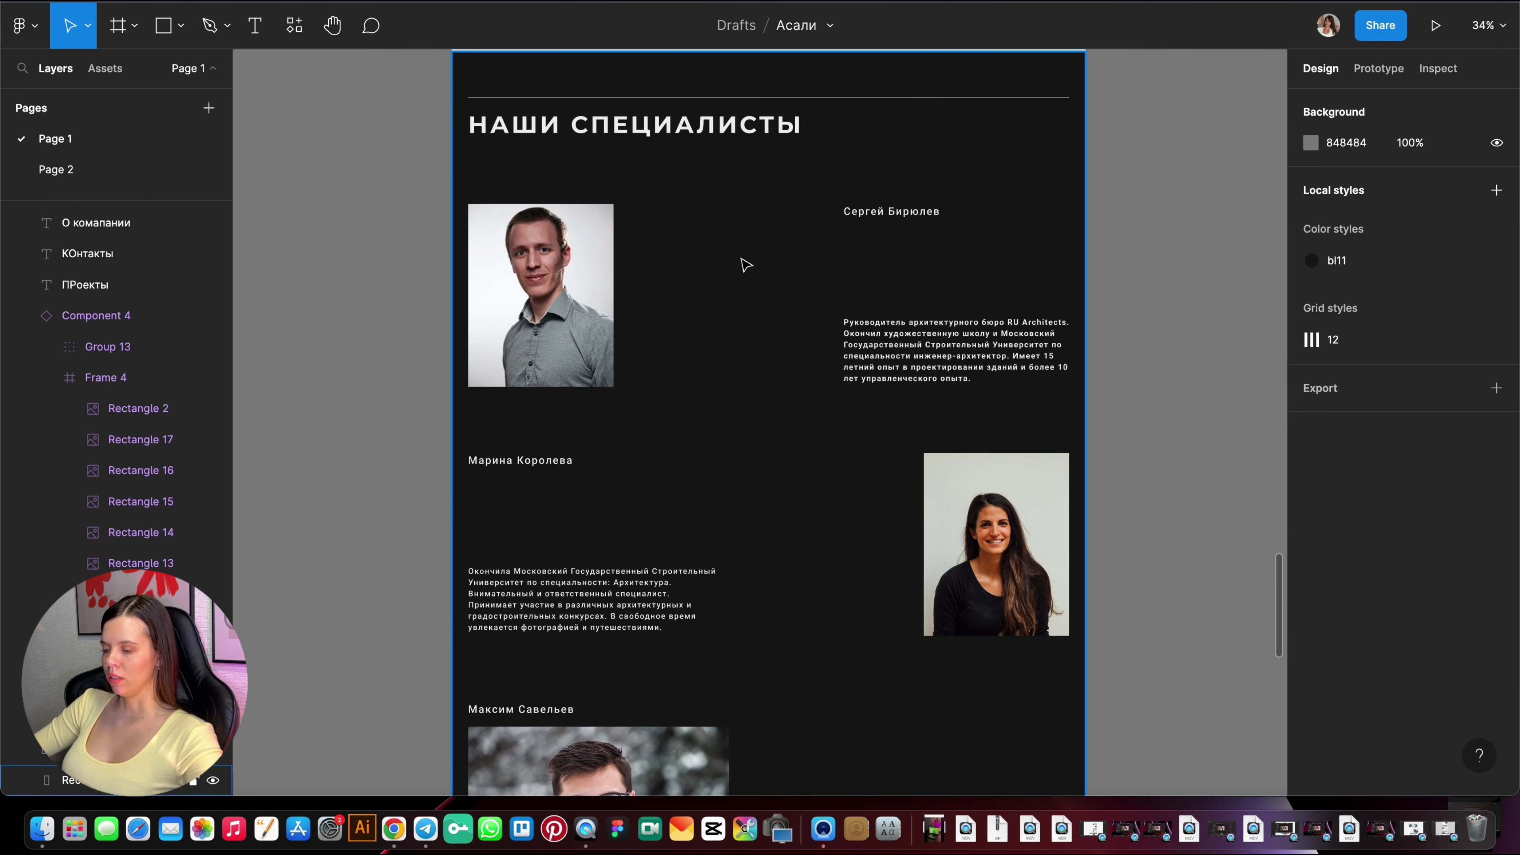
scroll(767, 261, "down", 5)
scroll(769, 261, "down", 5)
scroll(769, 261, "up", 10)
Enlarge the first specialist's photo and set his name's font size to 45.
left_click(598, 335)
mouse_move(604, 383)
left_mouse_down()
mouse_move(783, 461)
mouse_move(713, 376)
left_mouse_up()
left_click(910, 231)
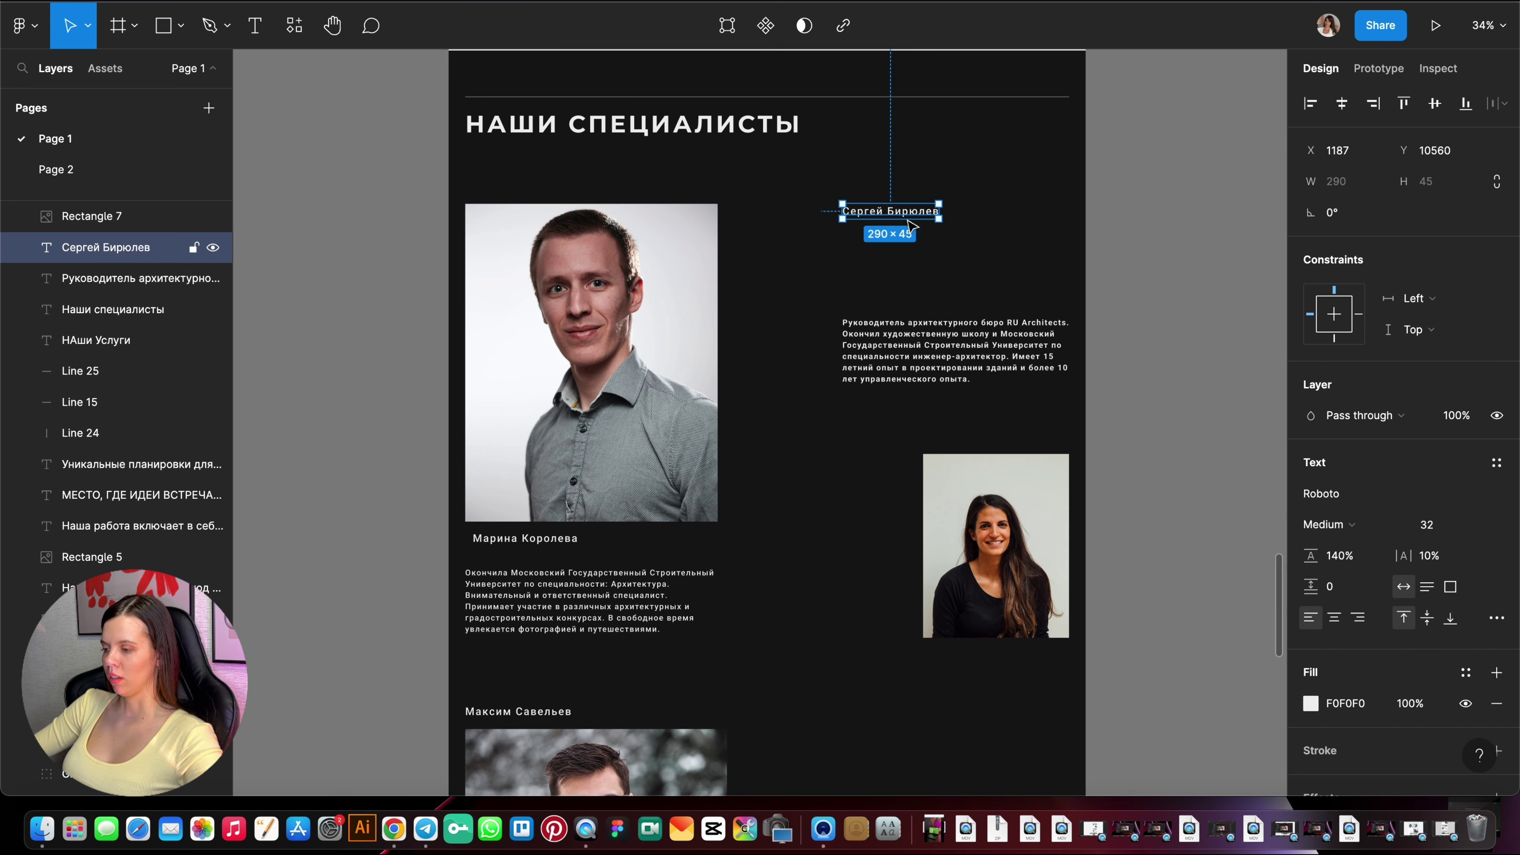
left_click(1433, 525)
type("45")
key("Return")
Move the bio under the name and shift both beside the photo.
left_click_drag(984, 365, 985, 289)
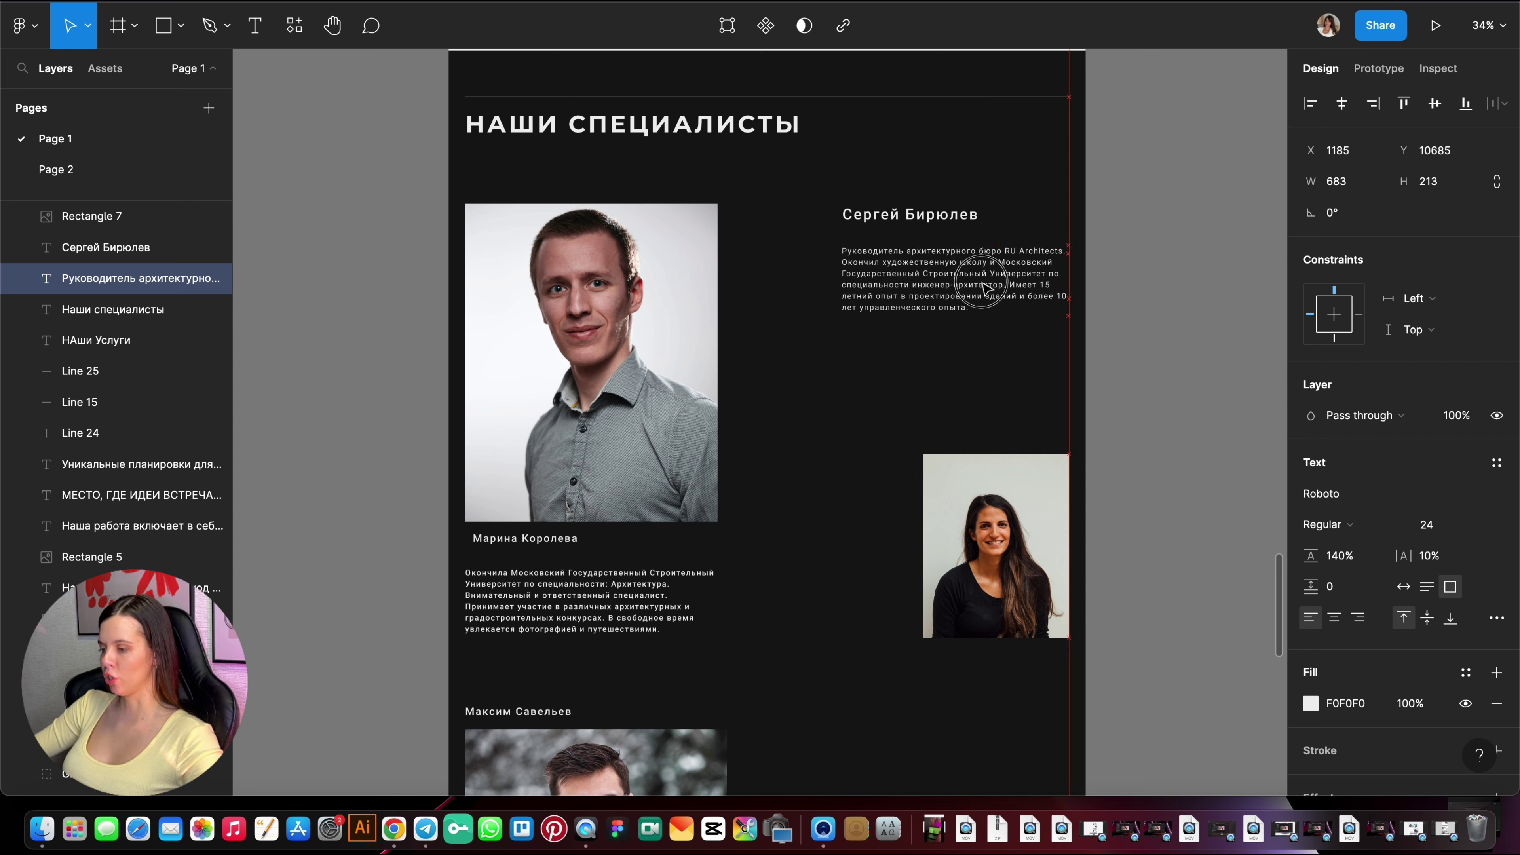
left_click(910, 216, "shift")
mouse_move(930, 278)
left_mouse_down()
mouse_move(835, 279)
mouse_move(851, 370)
left_mouse_up()
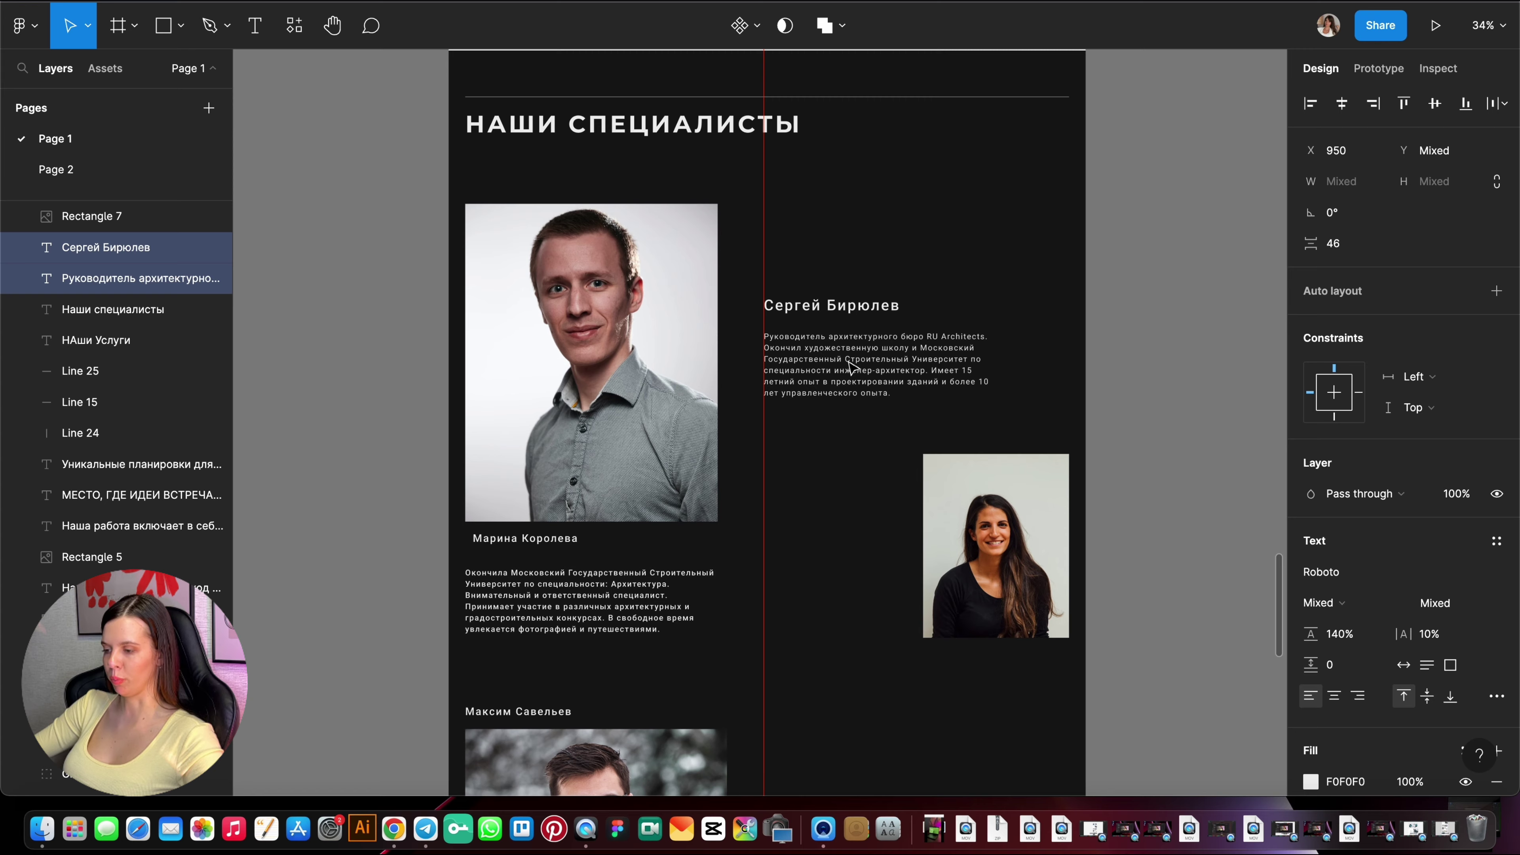
left_click(937, 224)
scroll(937, 224, "down", 3)
scroll(778, 330, "up", 5)
scroll(605, 436, "down", 5)
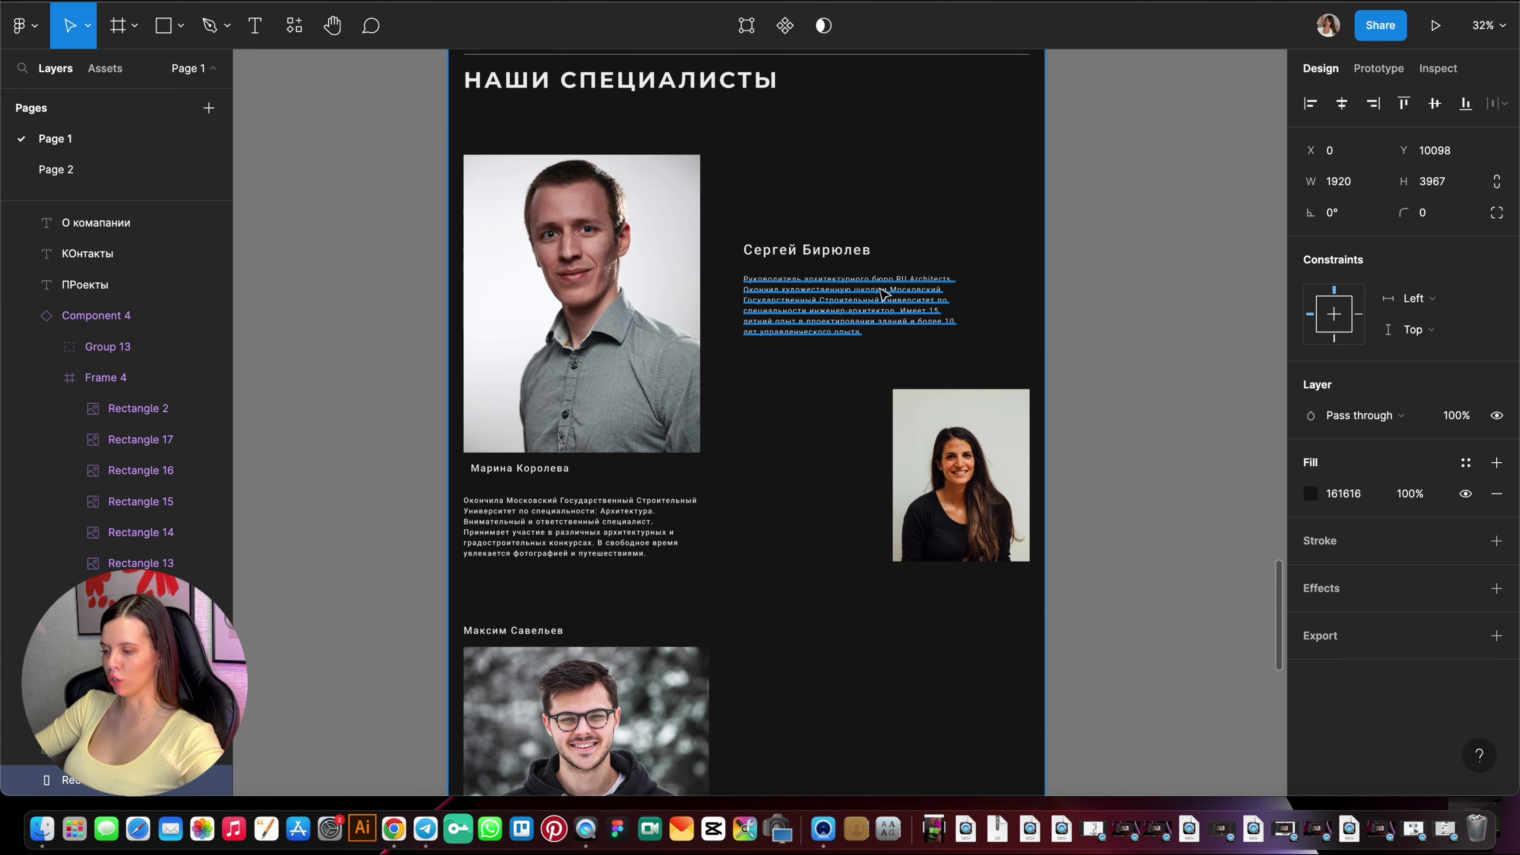
left_click(1137, 255)
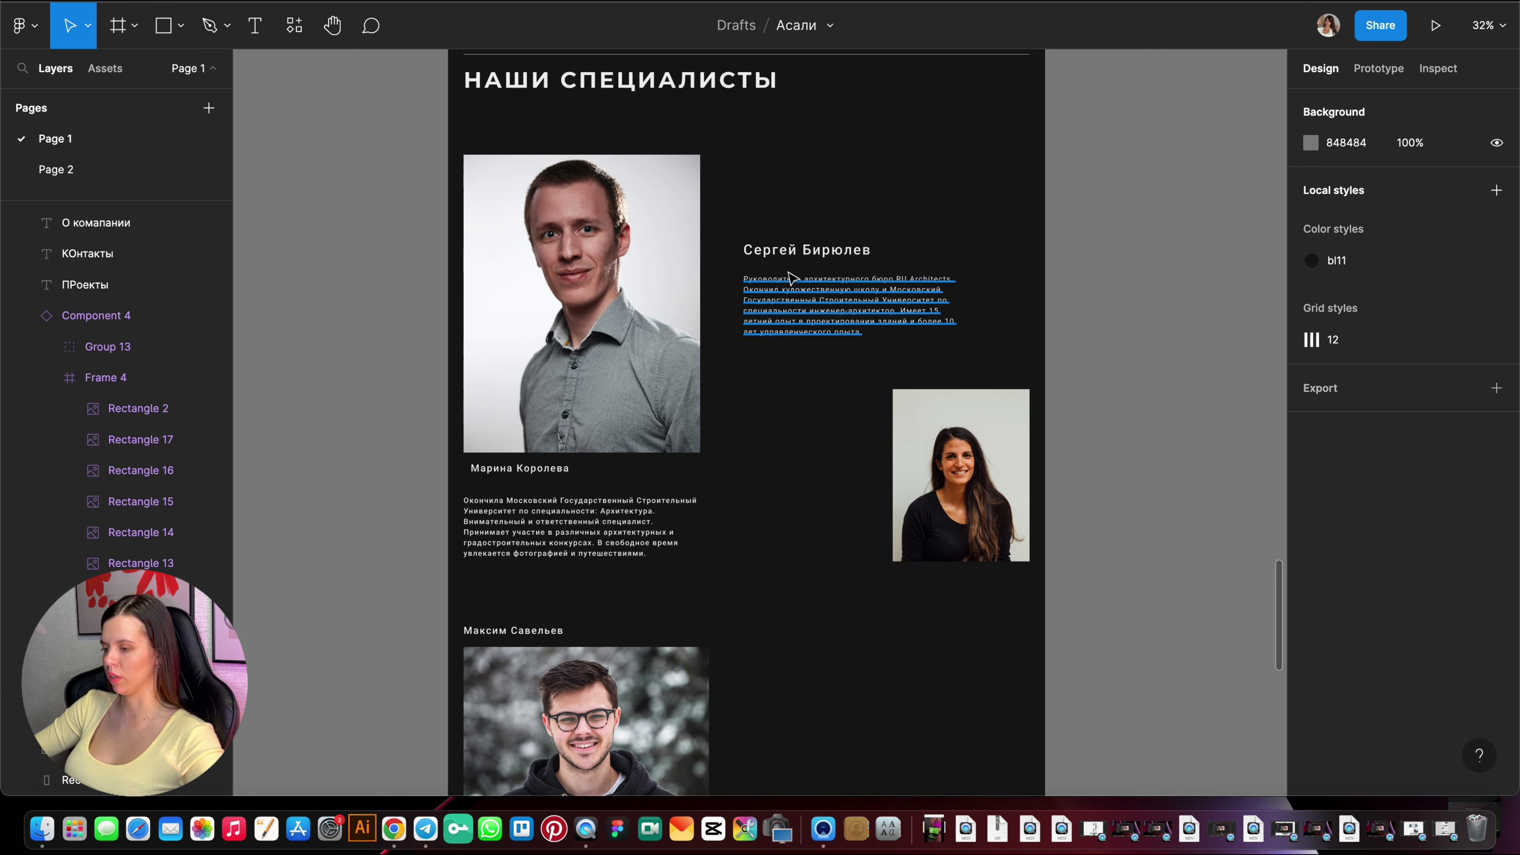
scroll(1077, 350, "down", 3)
scroll(1076, 343, "down", 5)
scroll(730, 364, "up", 1)
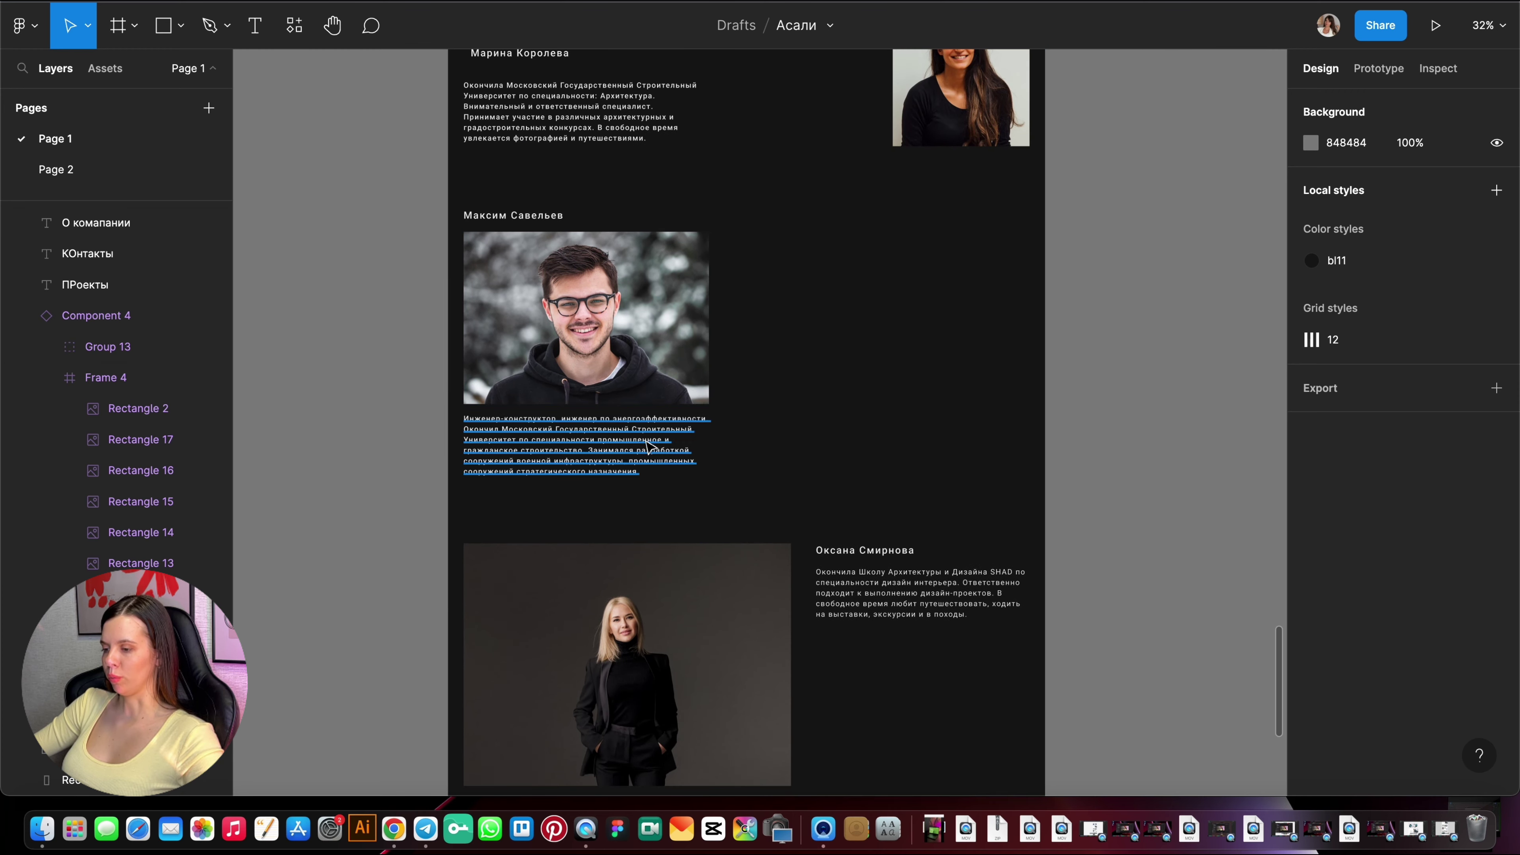
scroll(836, 429, "down", 3)
scroll(889, 400, "up", 1)
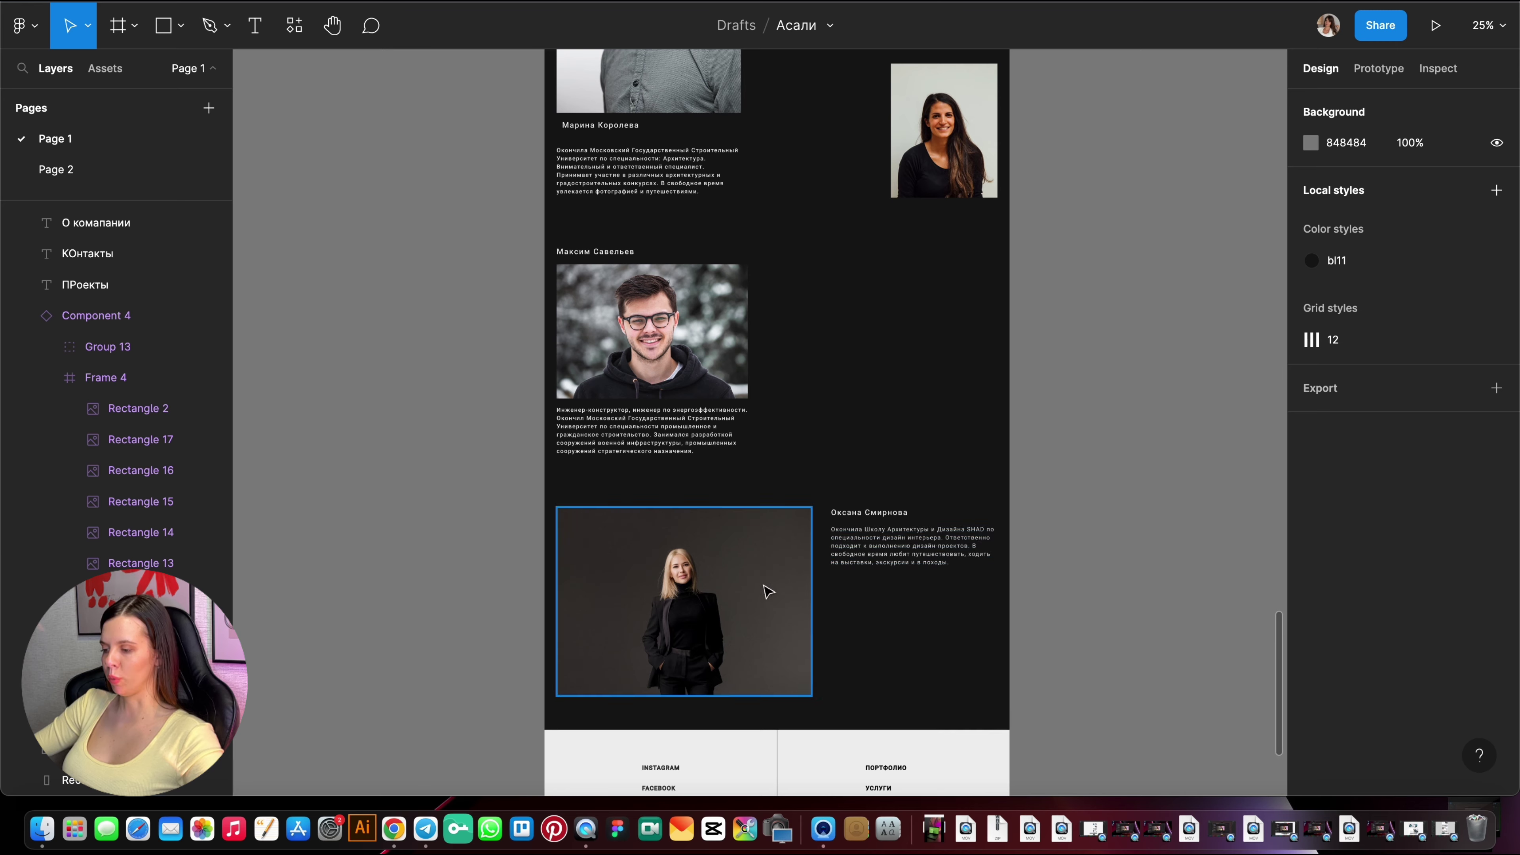
scroll(832, 557, "up", 2)
scroll(755, 323, "up", 3)
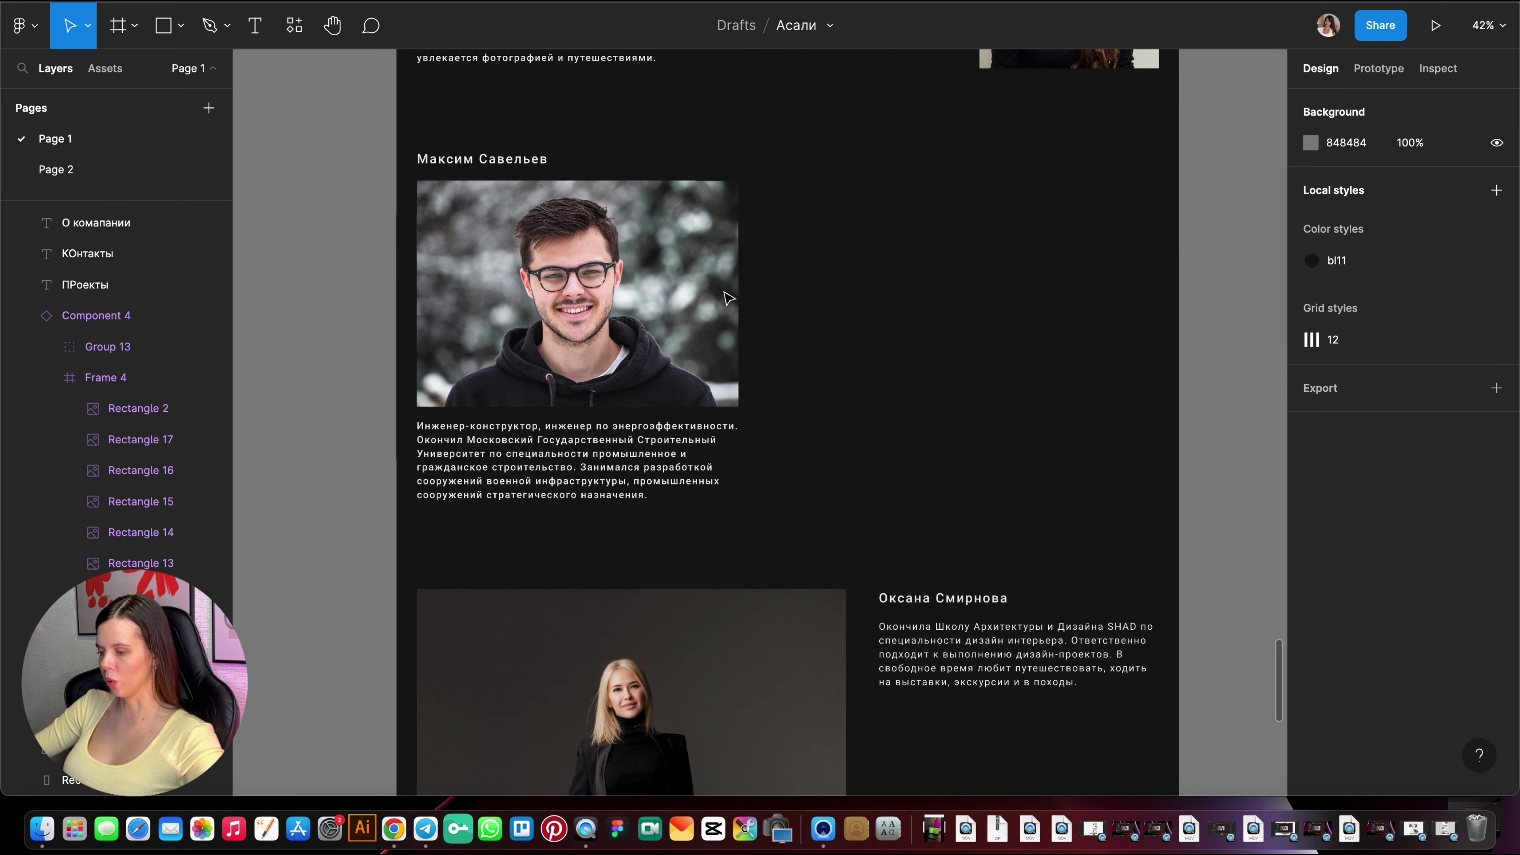
scroll(814, 461, "down", 3)
scroll(831, 448, "up", 5)
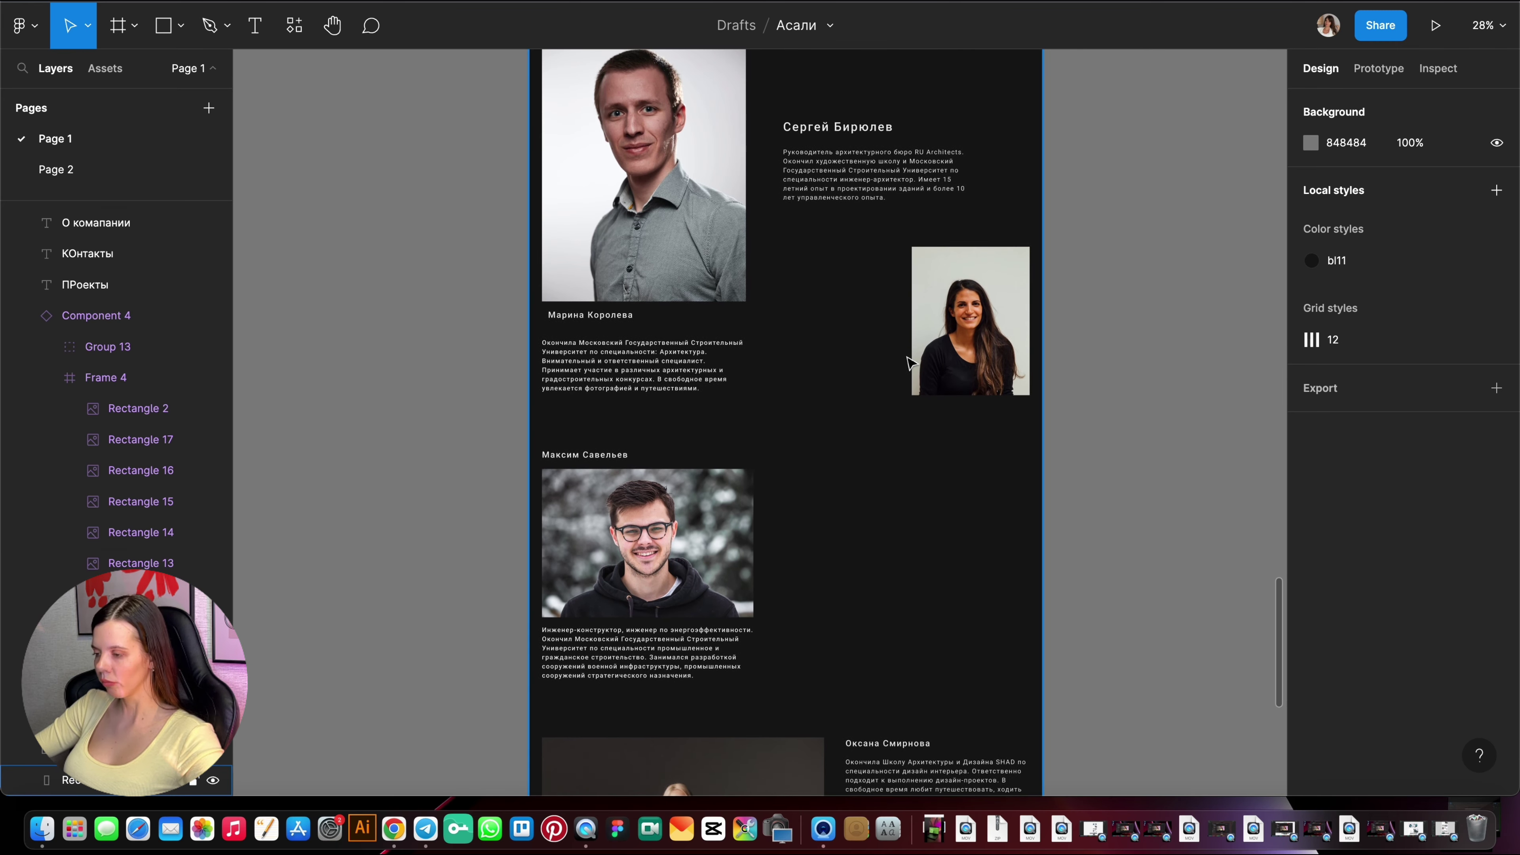
scroll(856, 450, "down", 3)
scroll(837, 539, "up", 2)
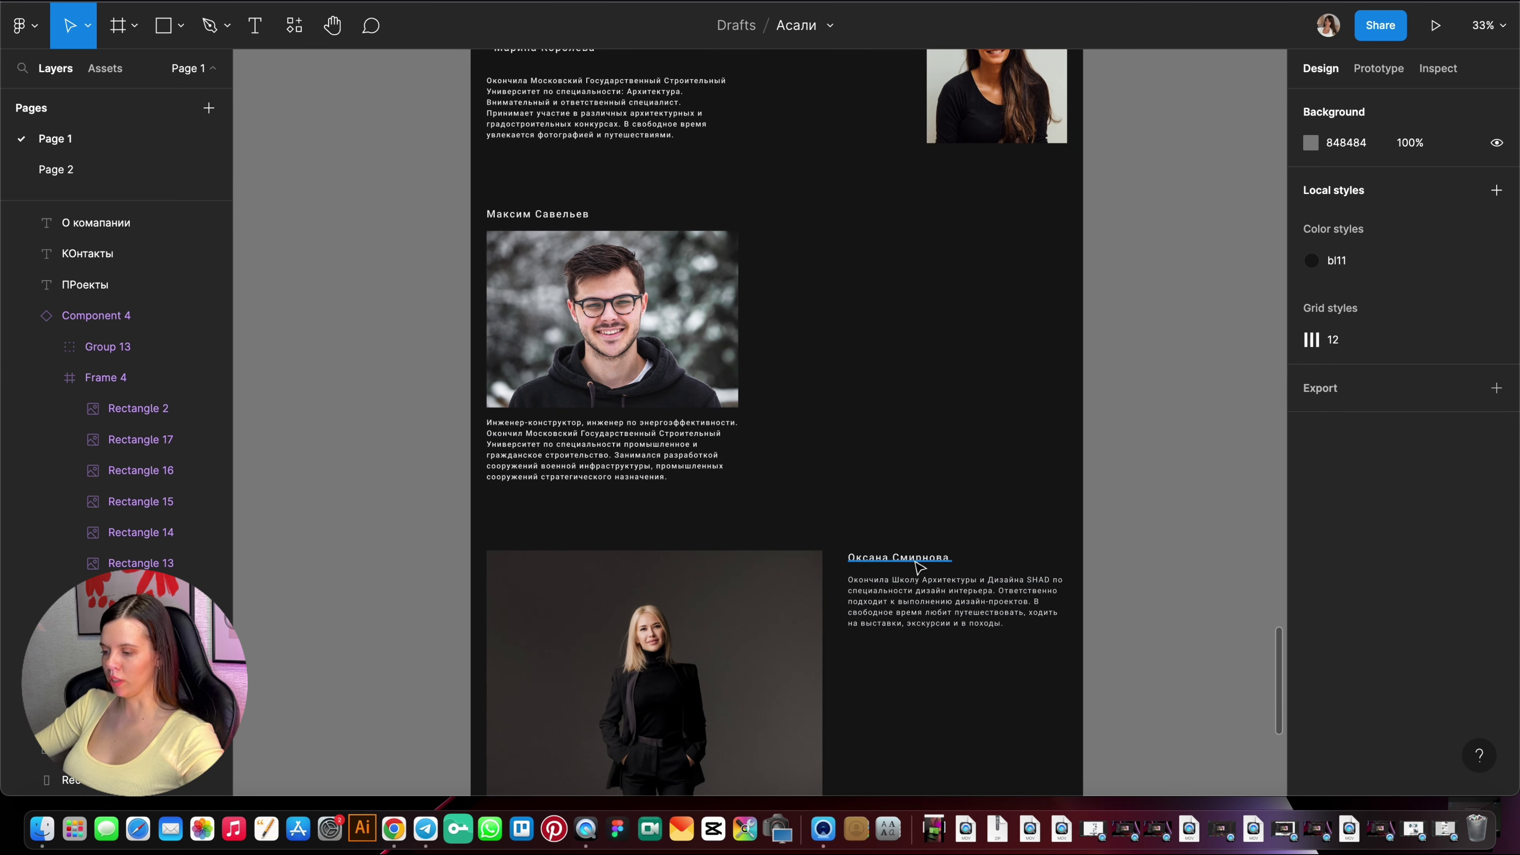
scroll(1012, 569, "down", 1)
scroll(801, 549, "up", 5)
scroll(892, 401, "up", 5)
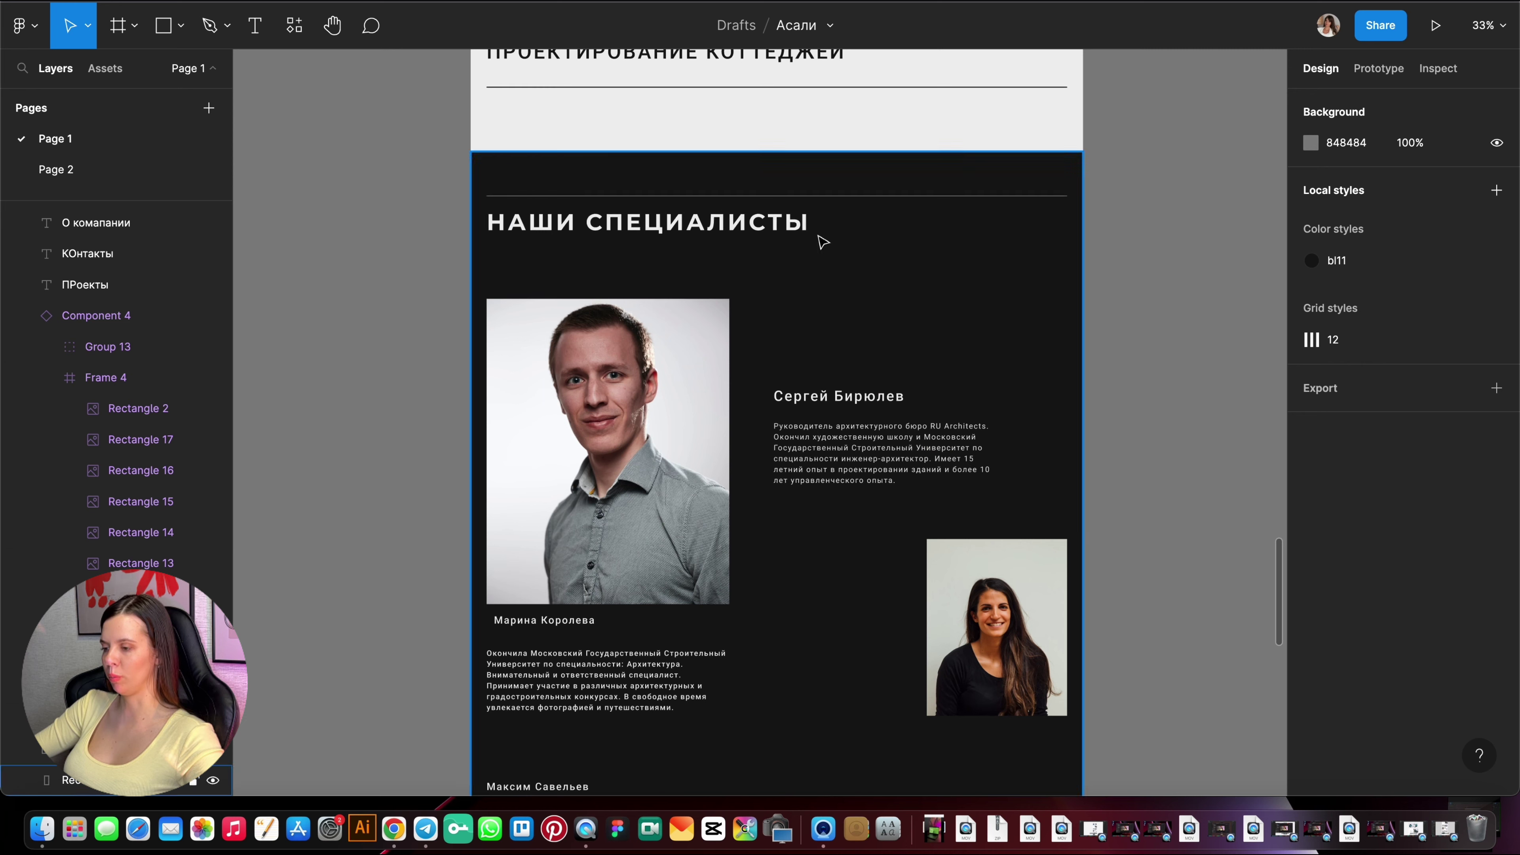
scroll(808, 491, "down", 8)
scroll(898, 395, "up", 4)
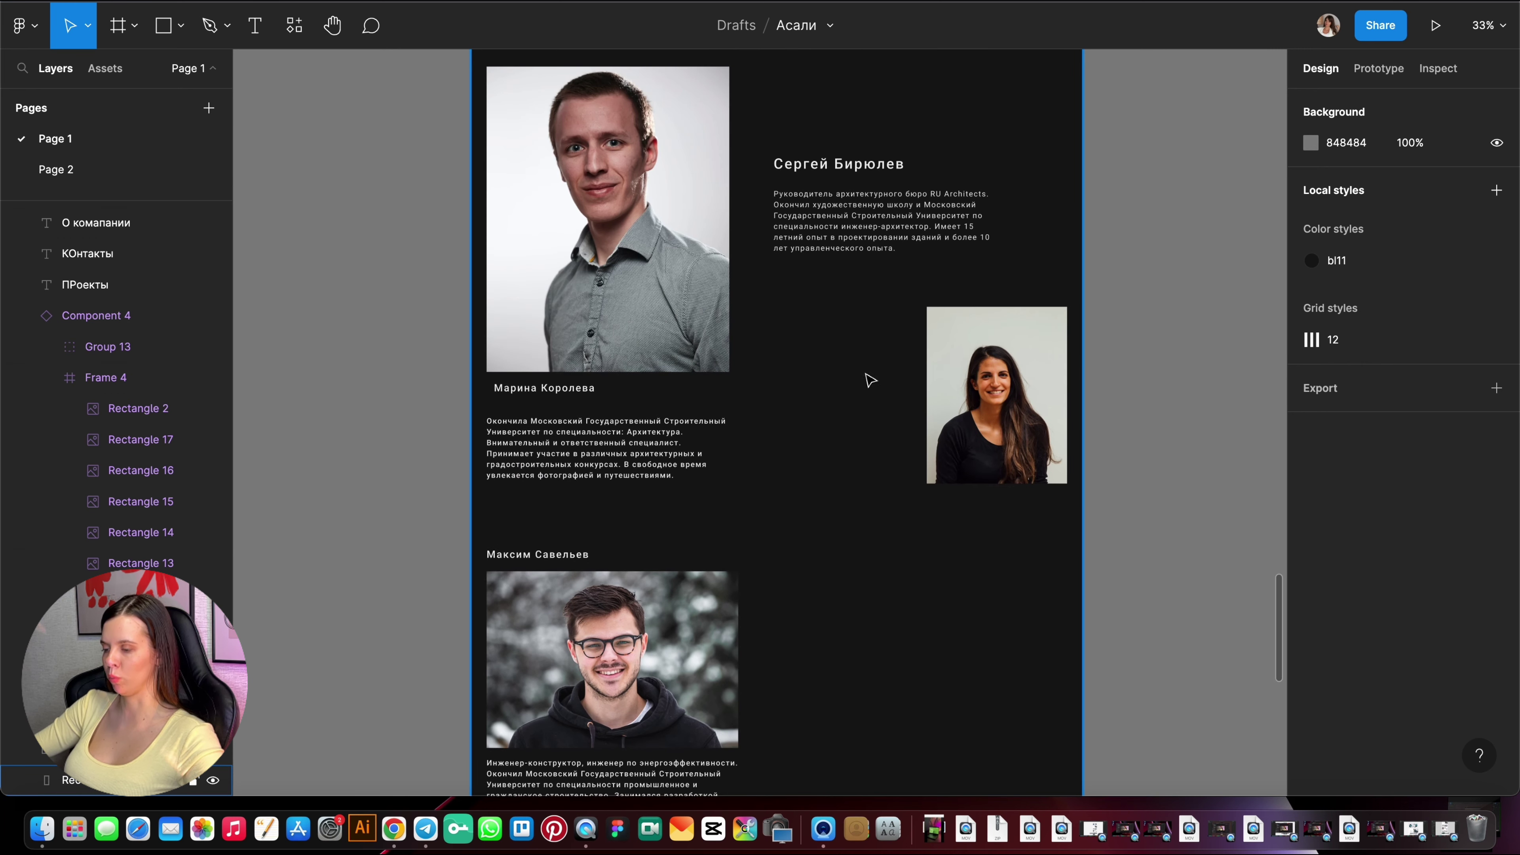
scroll(838, 431, "down", 5)
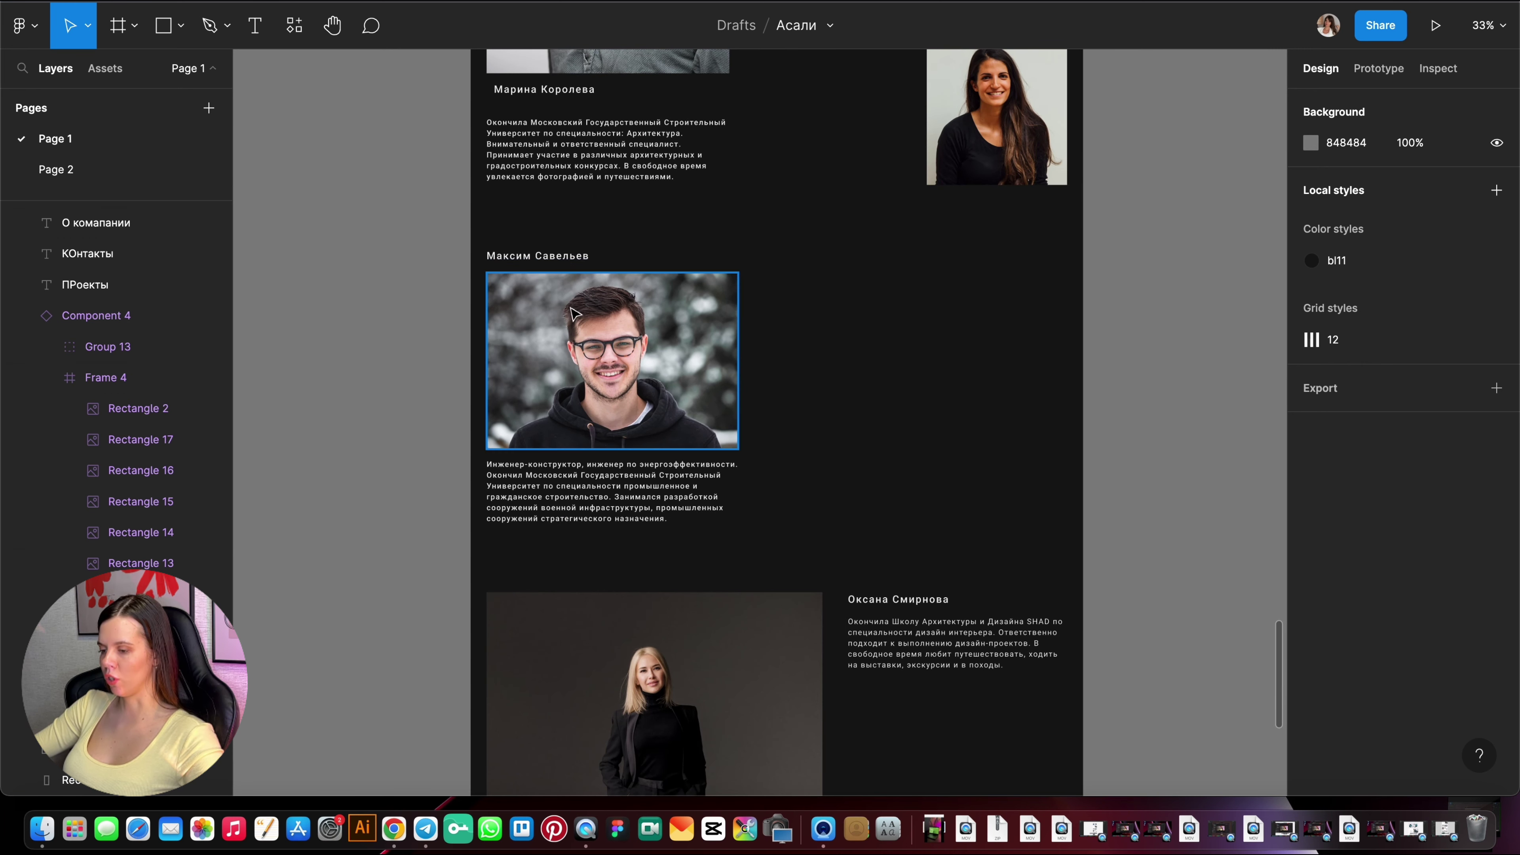
left_click(577, 467)
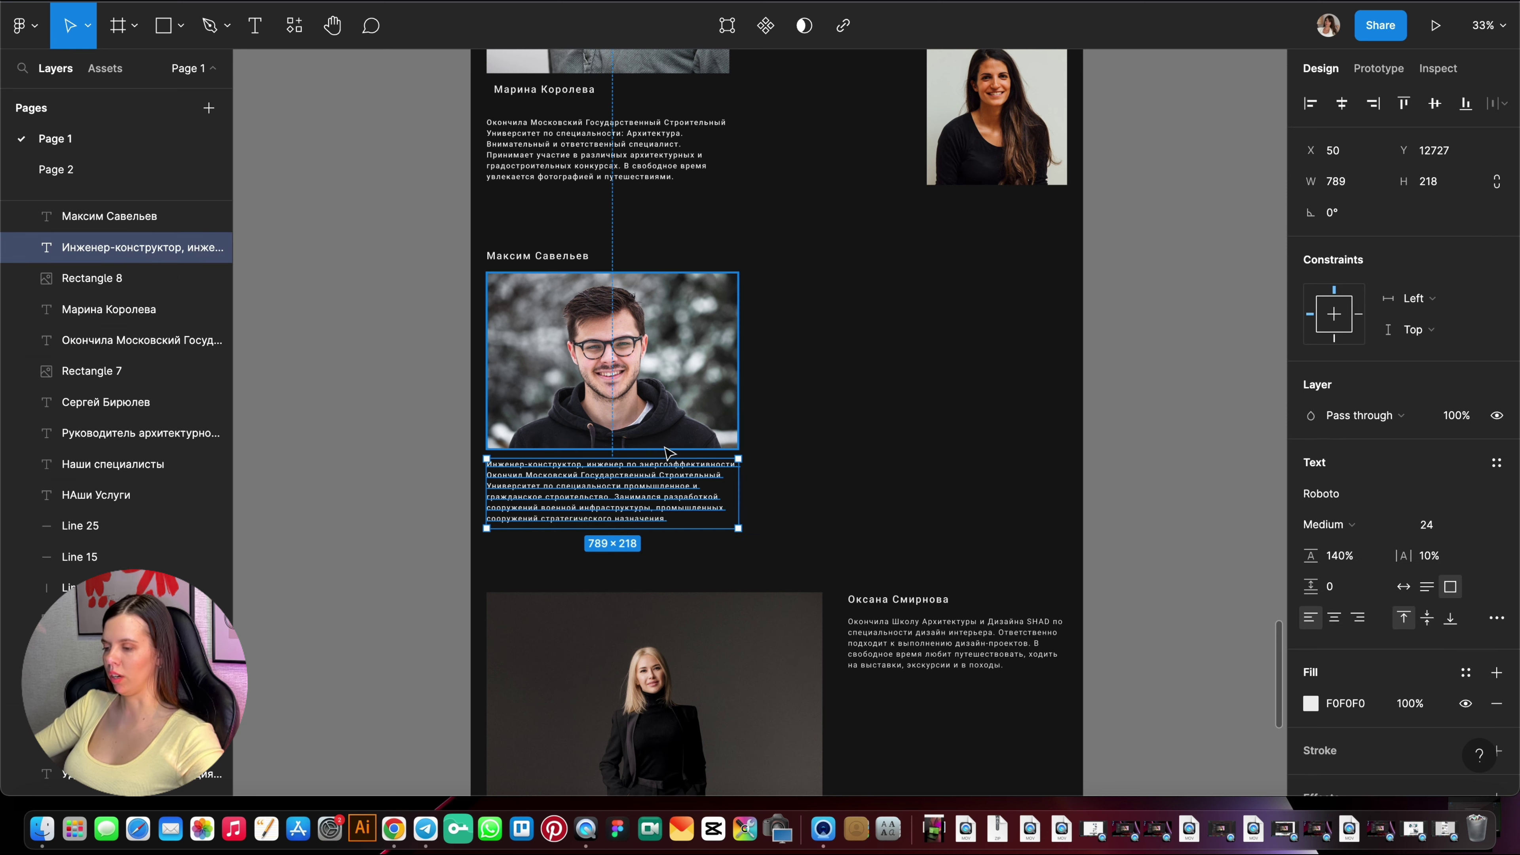
left_click(556, 258, "shift")
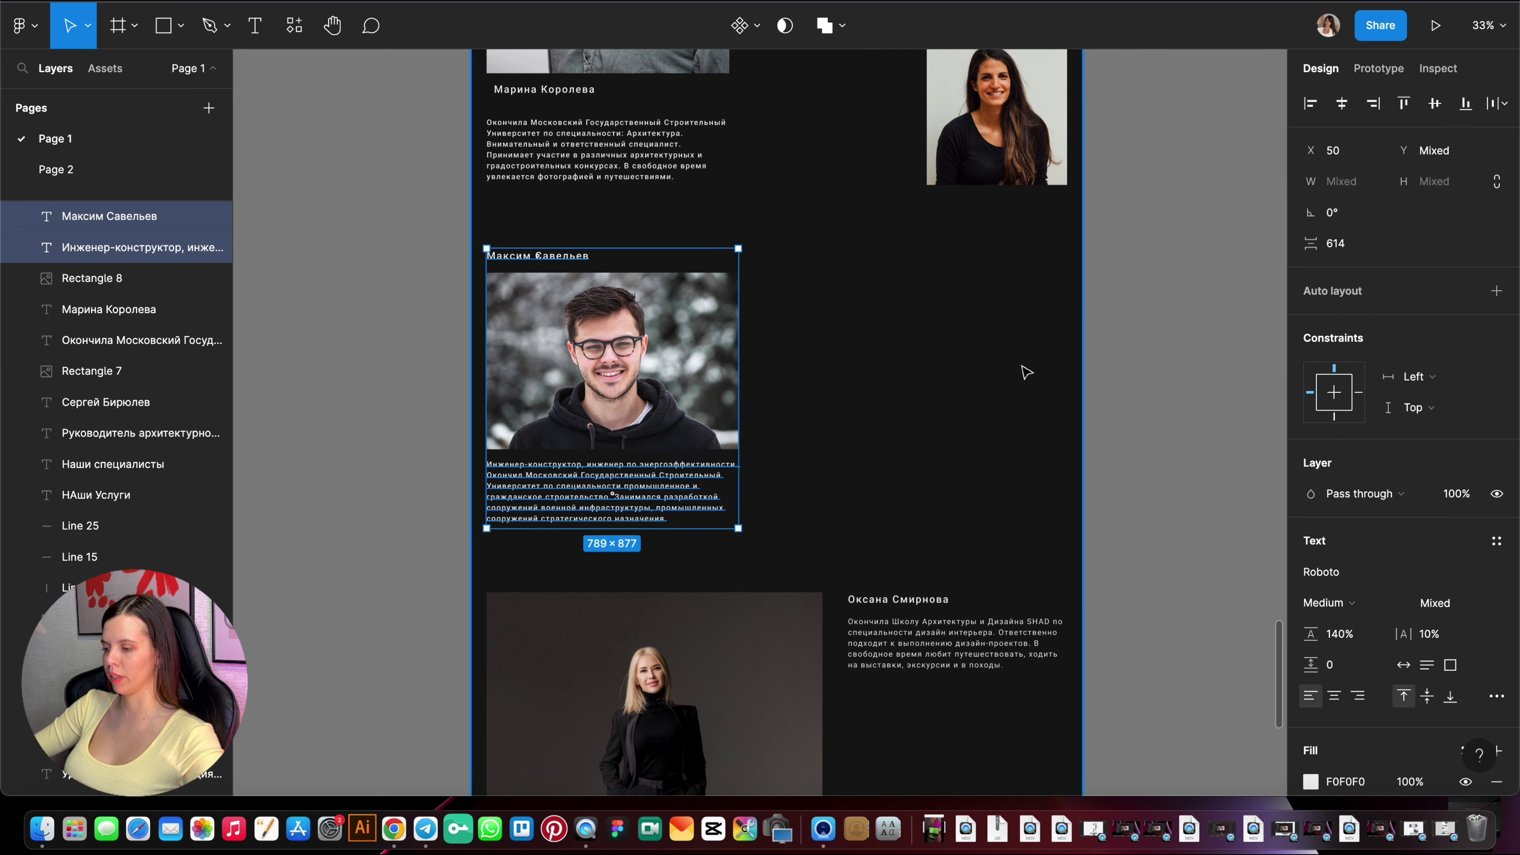
left_click(1174, 377)
scroll(1049, 394, "down", 5)
scroll(1051, 394, "down", 3)
scroll(899, 509, "up", 2)
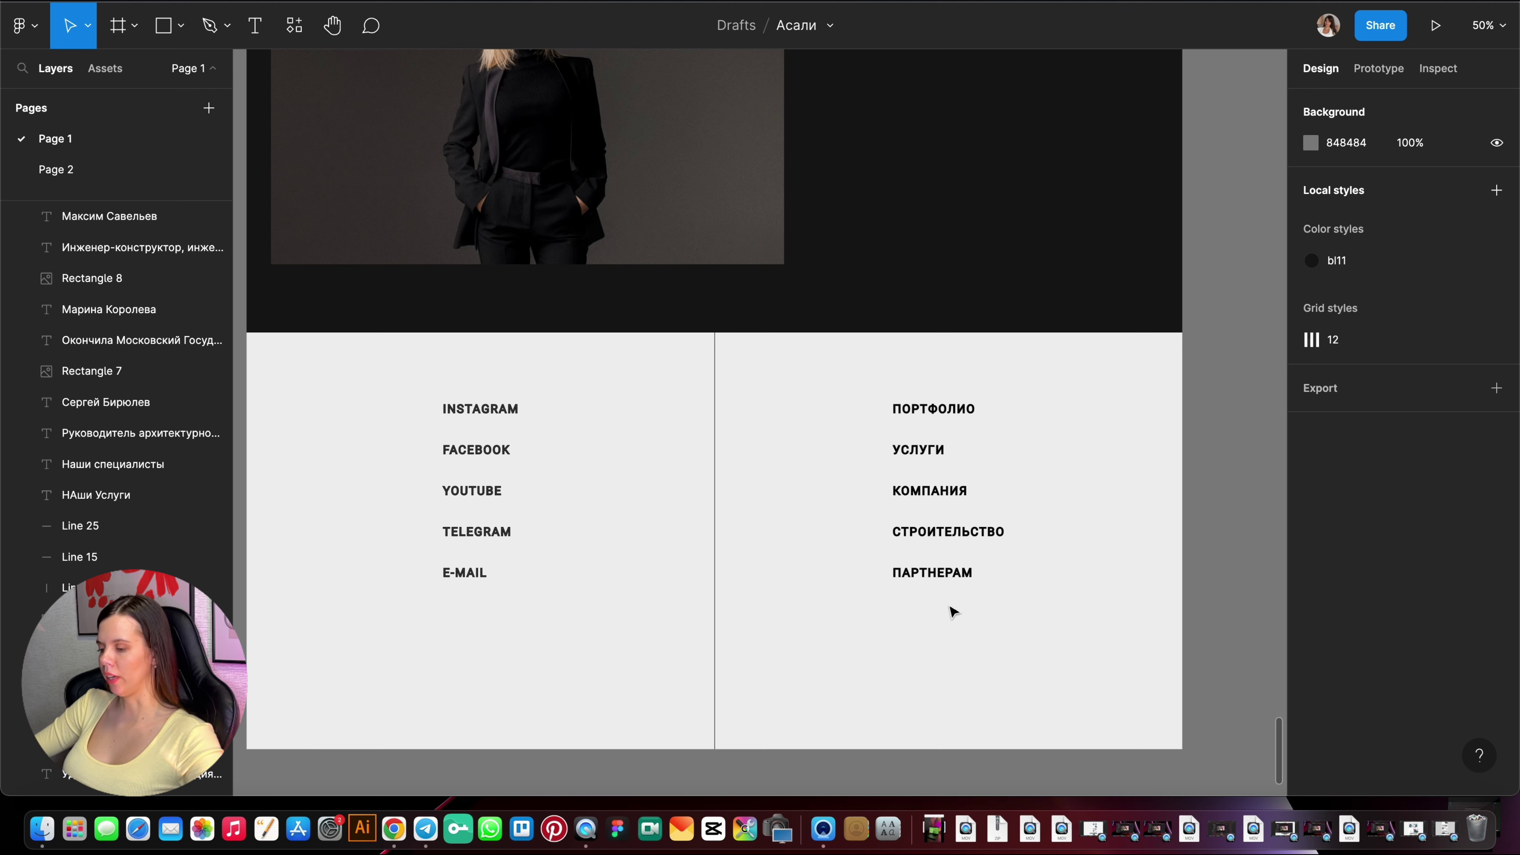
scroll(953, 611, "down", 5)
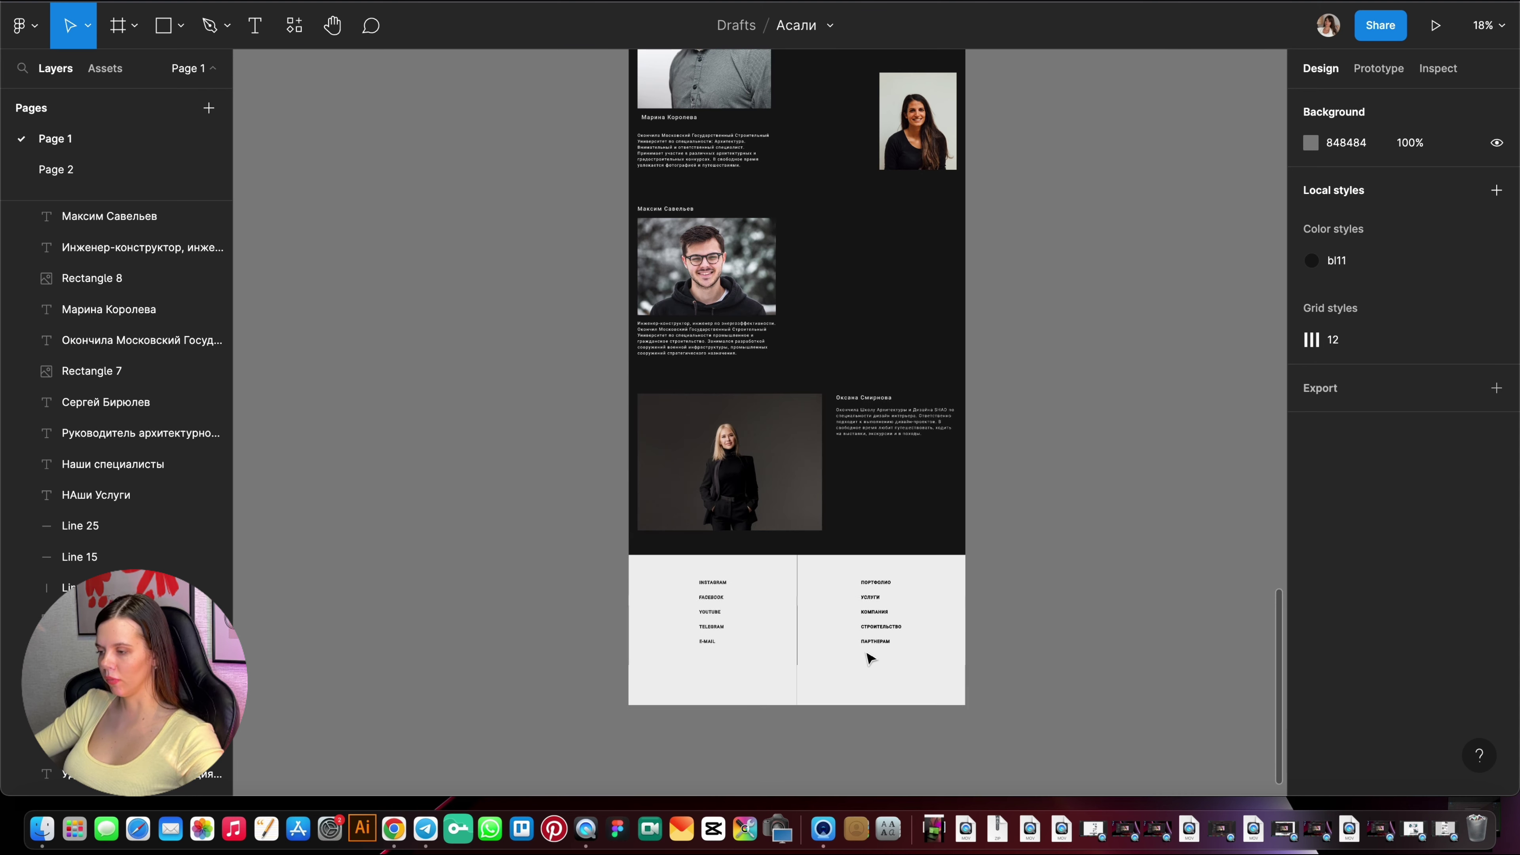
scroll(868, 655, "up", 10)
scroll(872, 577, "up", 10)
scroll(876, 578, "up", 10)
scroll(830, 531, "up", 3)
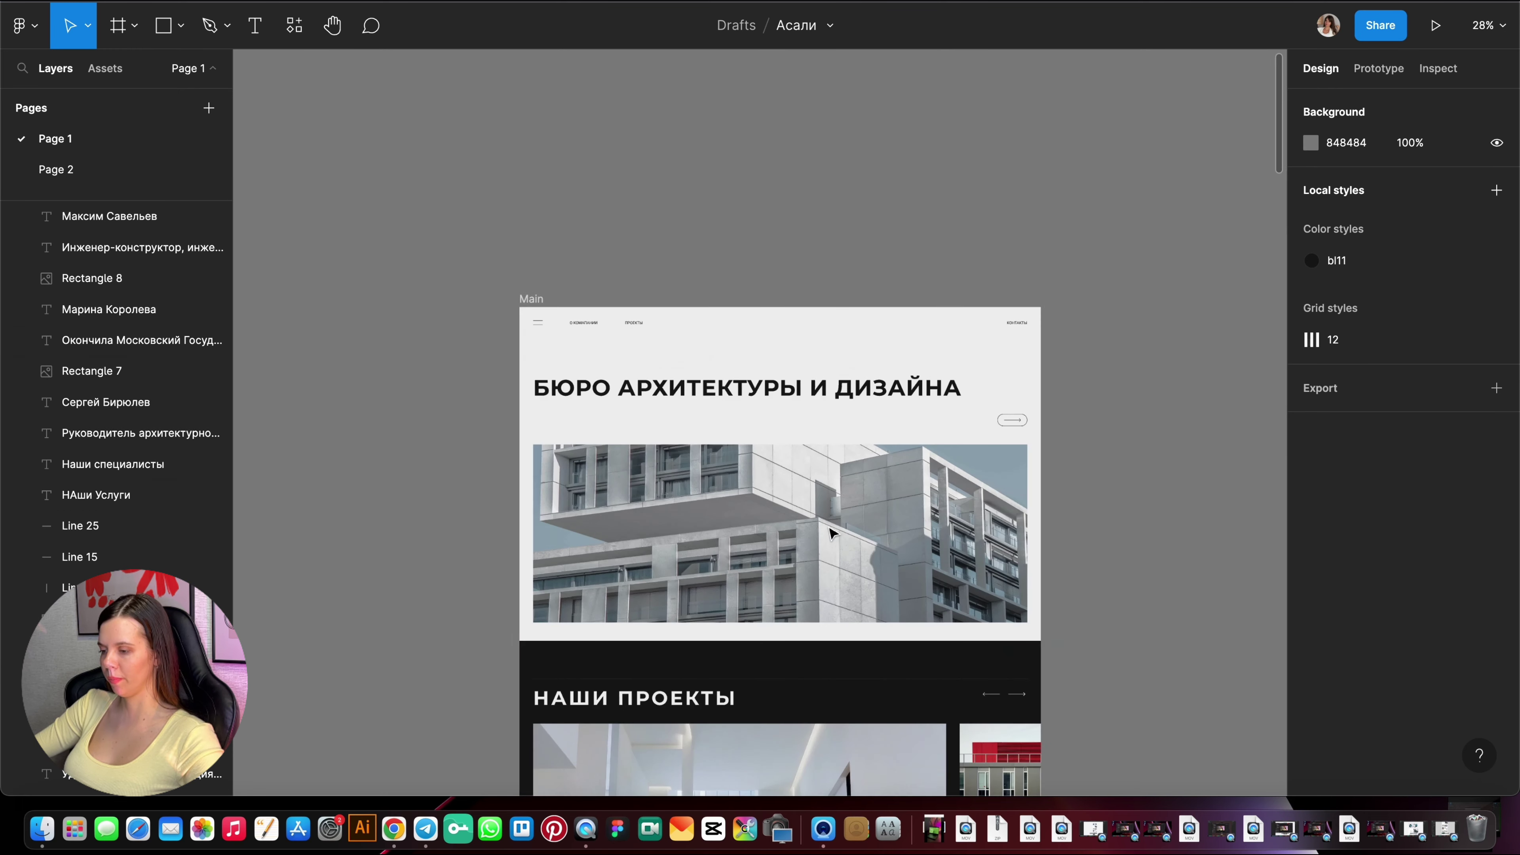
scroll(830, 532, "up", 3)
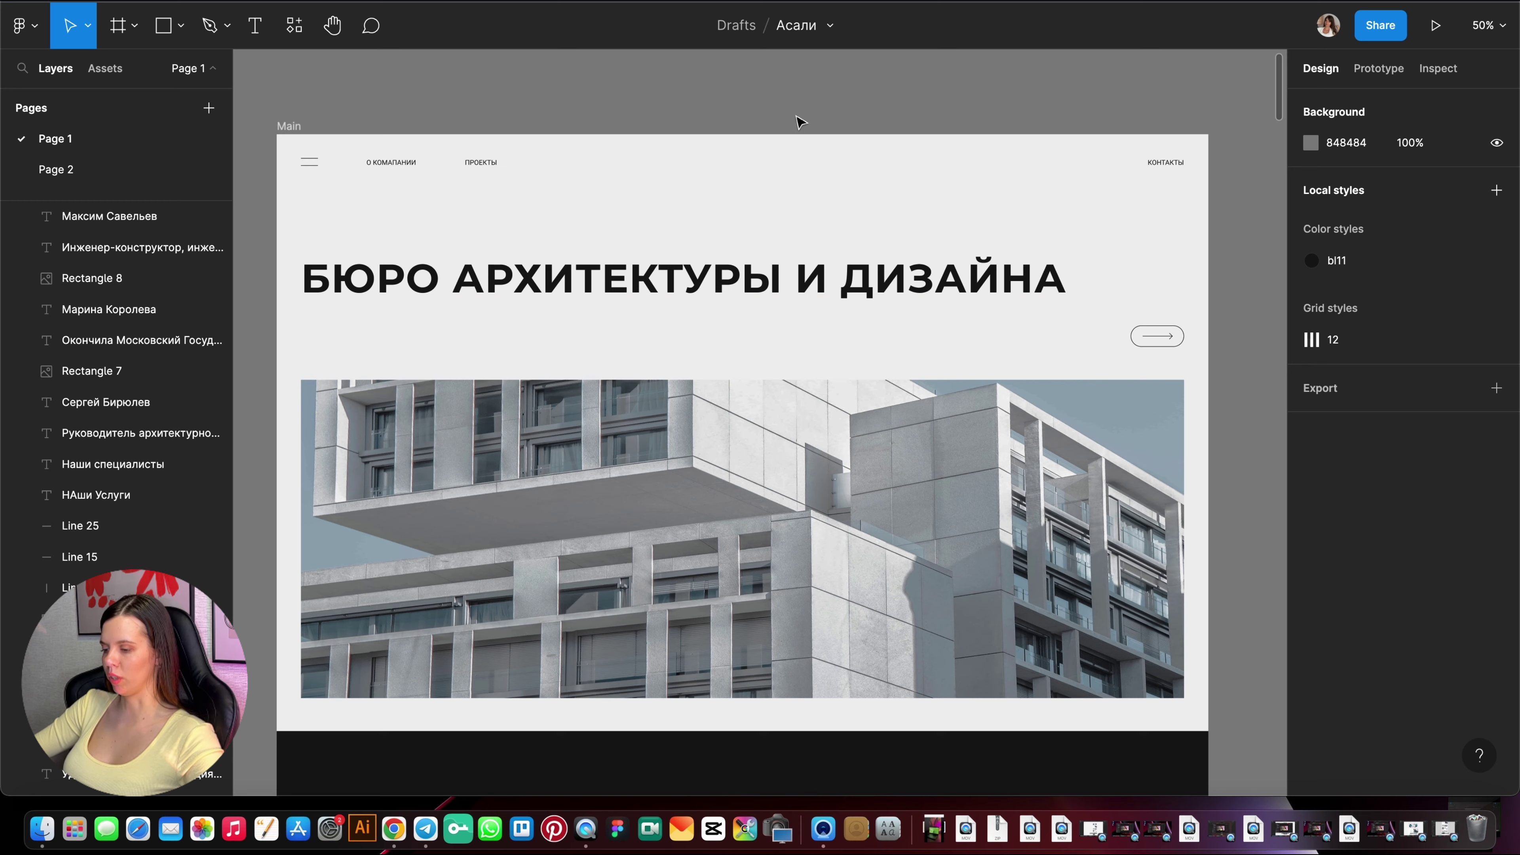
scroll(800, 121, "down", 3)
scroll(780, 153, "up", 1)
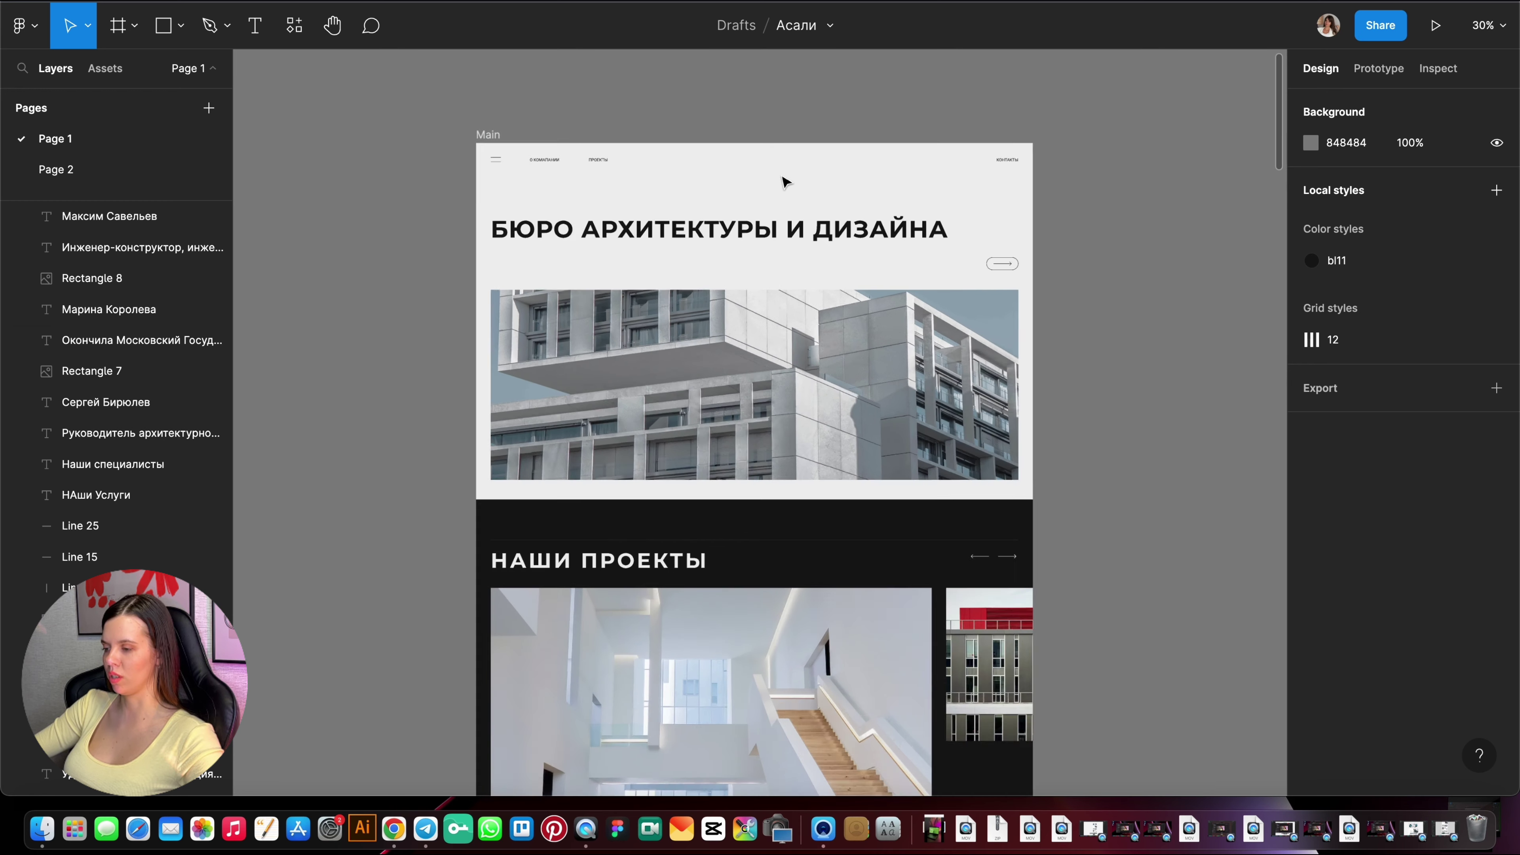
scroll(785, 180, "down", 1)
scroll(787, 180, "down", 5)
scroll(790, 299, "down", 5)
scroll(793, 276, "up", 5)
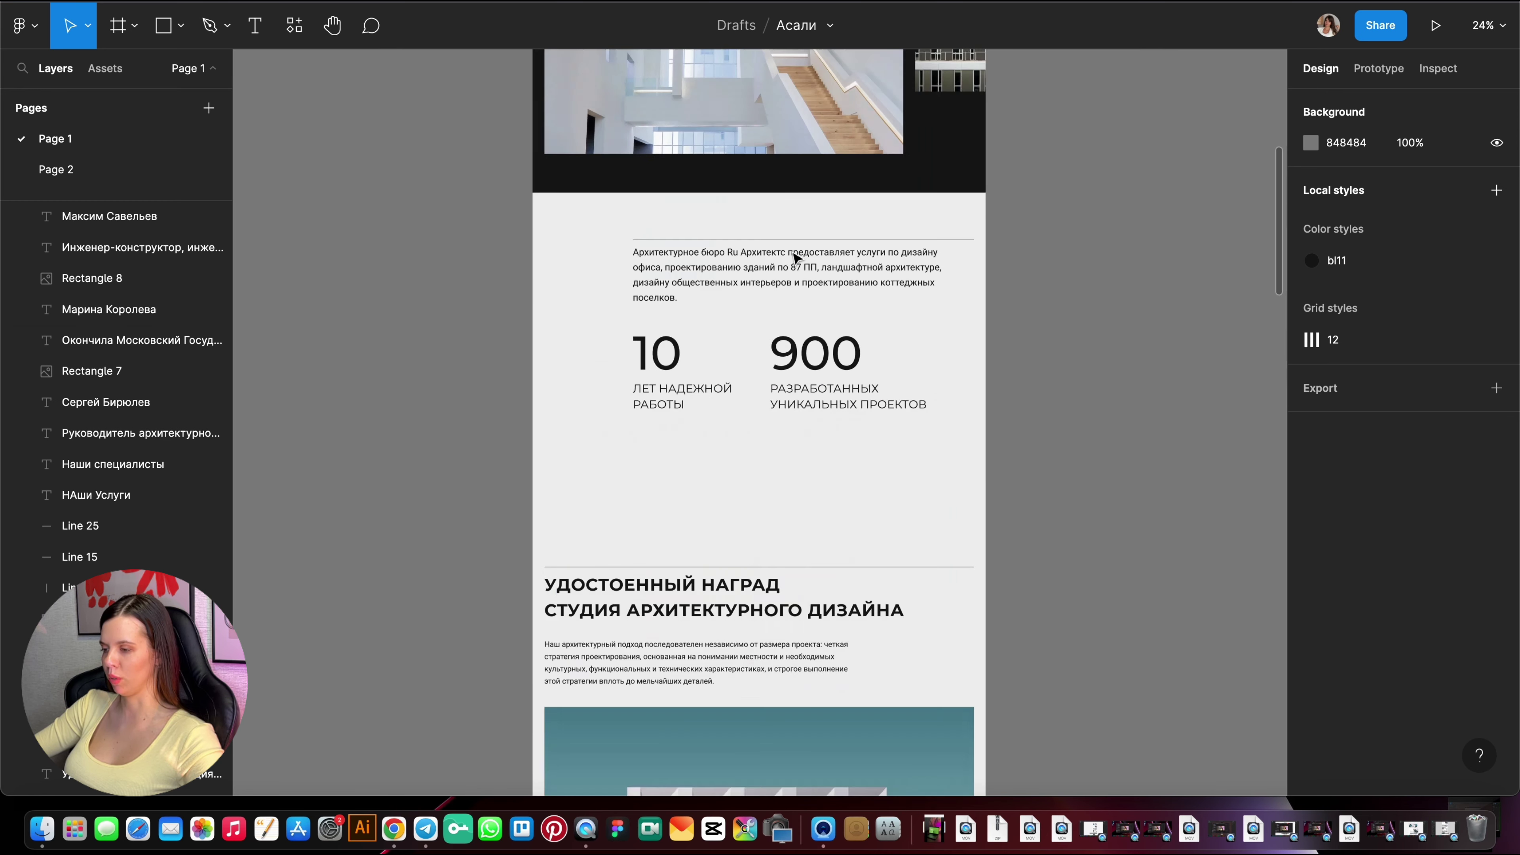
scroll(796, 258, "up", 10)
scroll(755, 280, "down", 10)
scroll(837, 351, "down", 12)
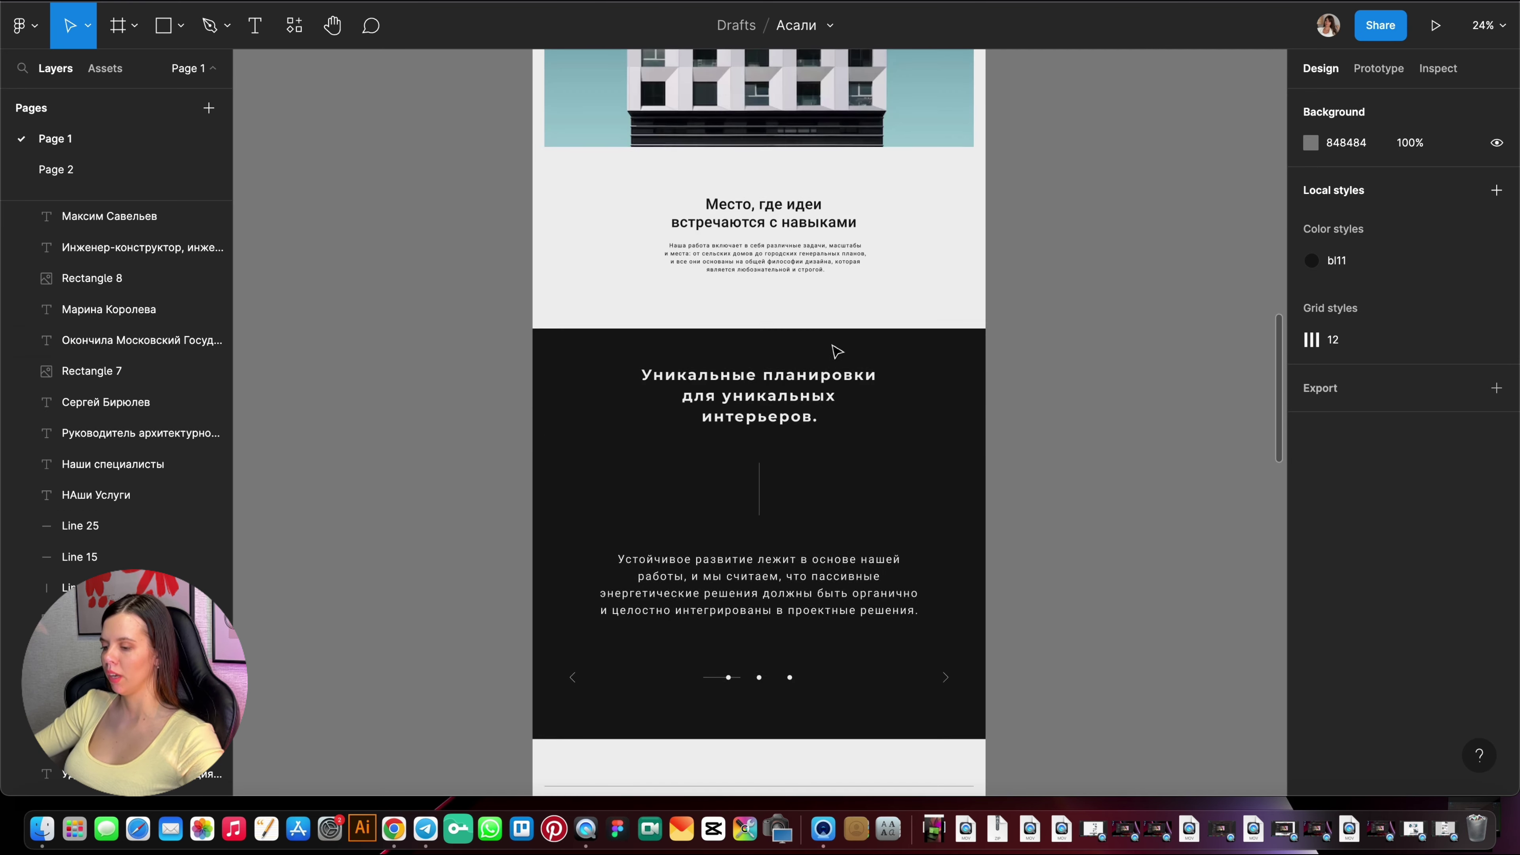
scroll(837, 351, "down", 10)
scroll(838, 346, "down", 10)
scroll(787, 513, "down", 10)
scroll(761, 262, "up", 5)
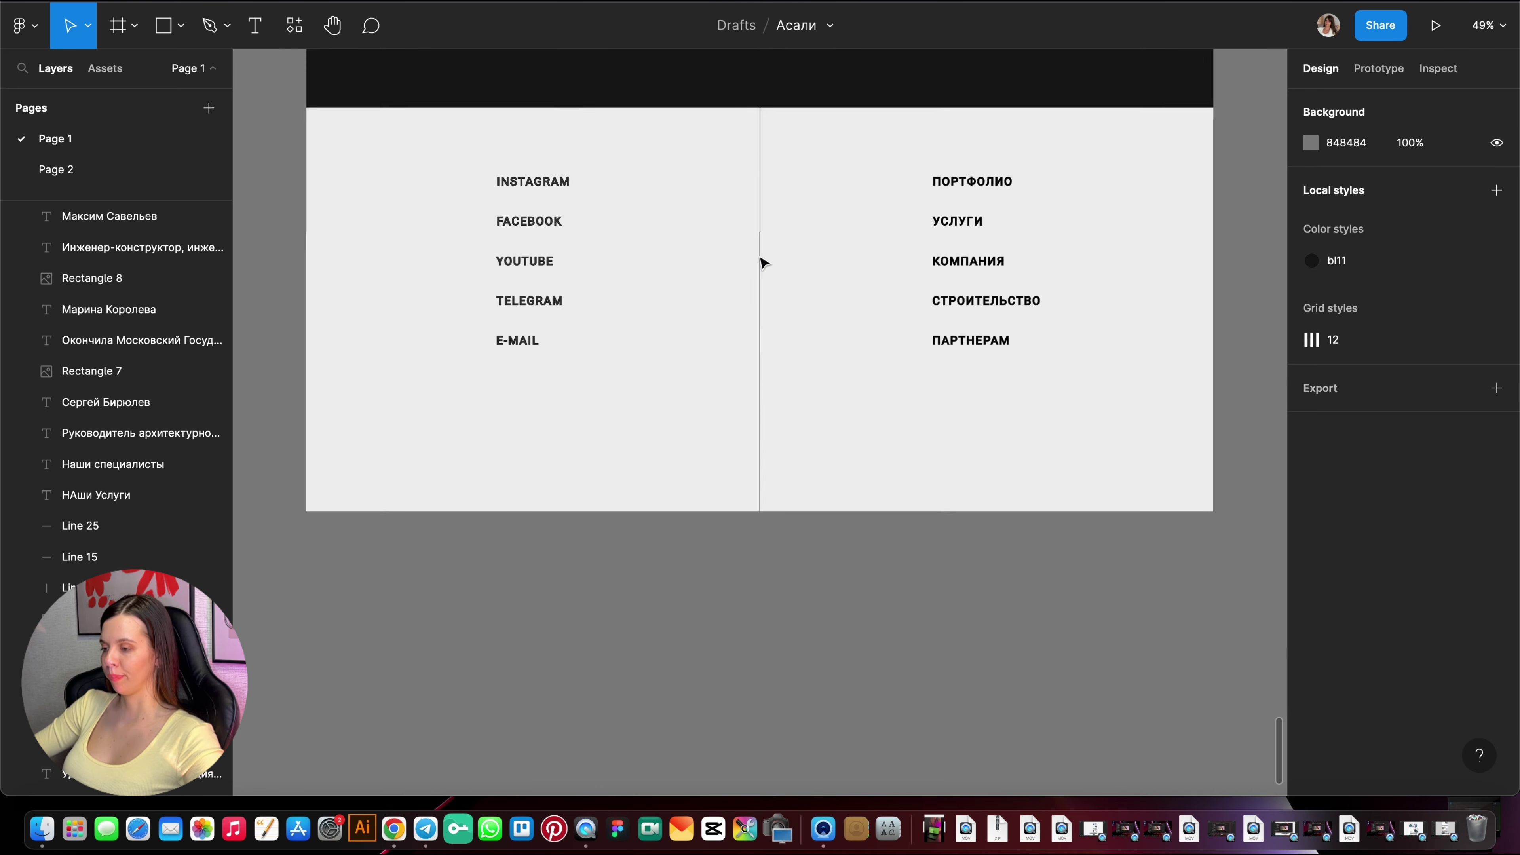
scroll(778, 264, "up", 3)
scroll(685, 659, "down", 8)
scroll(597, 533, "up", 3)
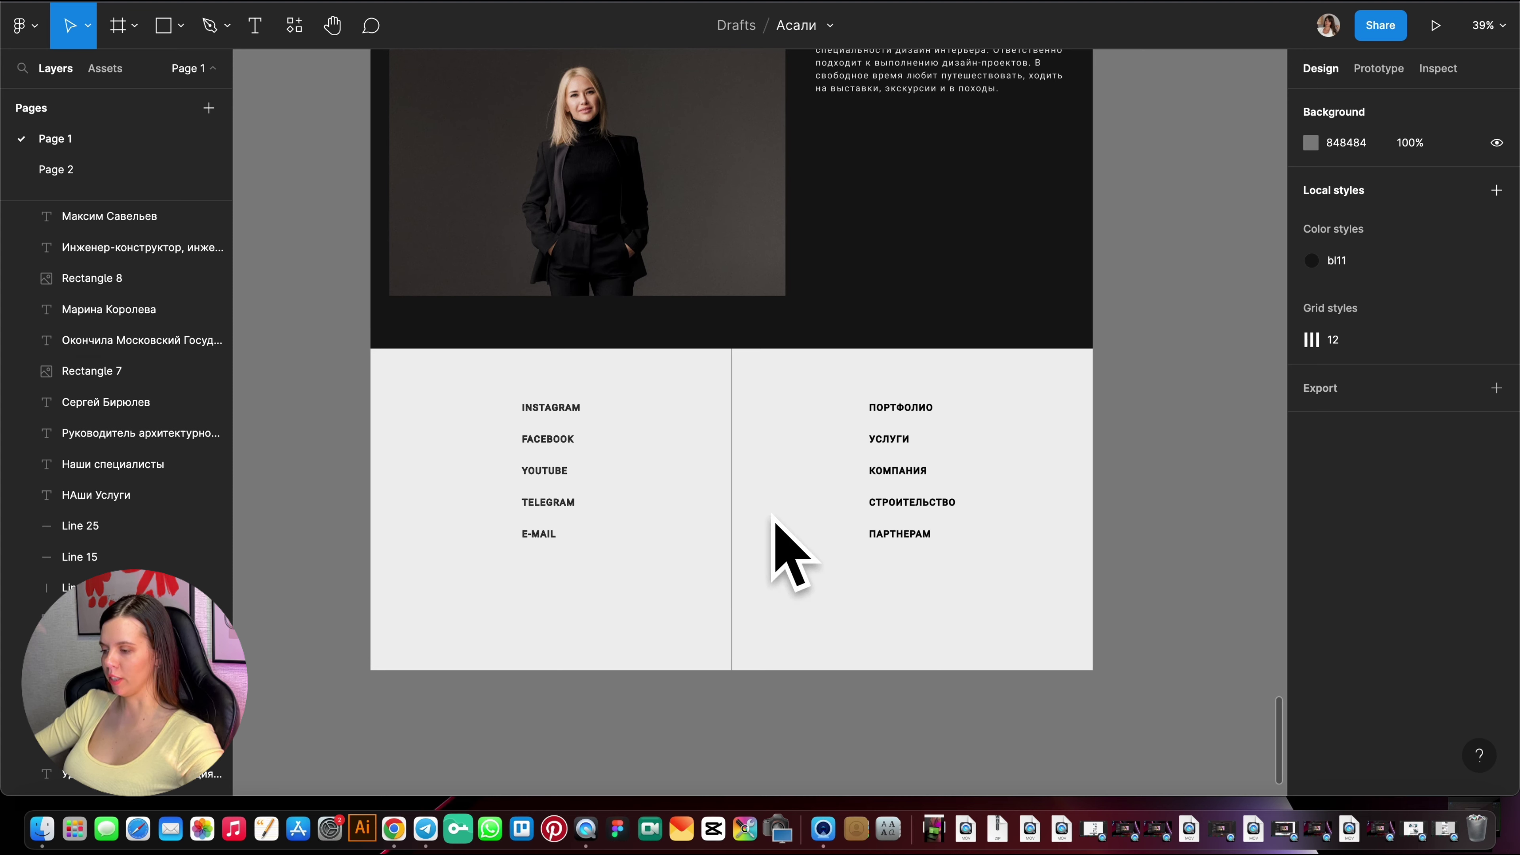
scroll(749, 551, "up", 3)
scroll(730, 581, "down", 3)
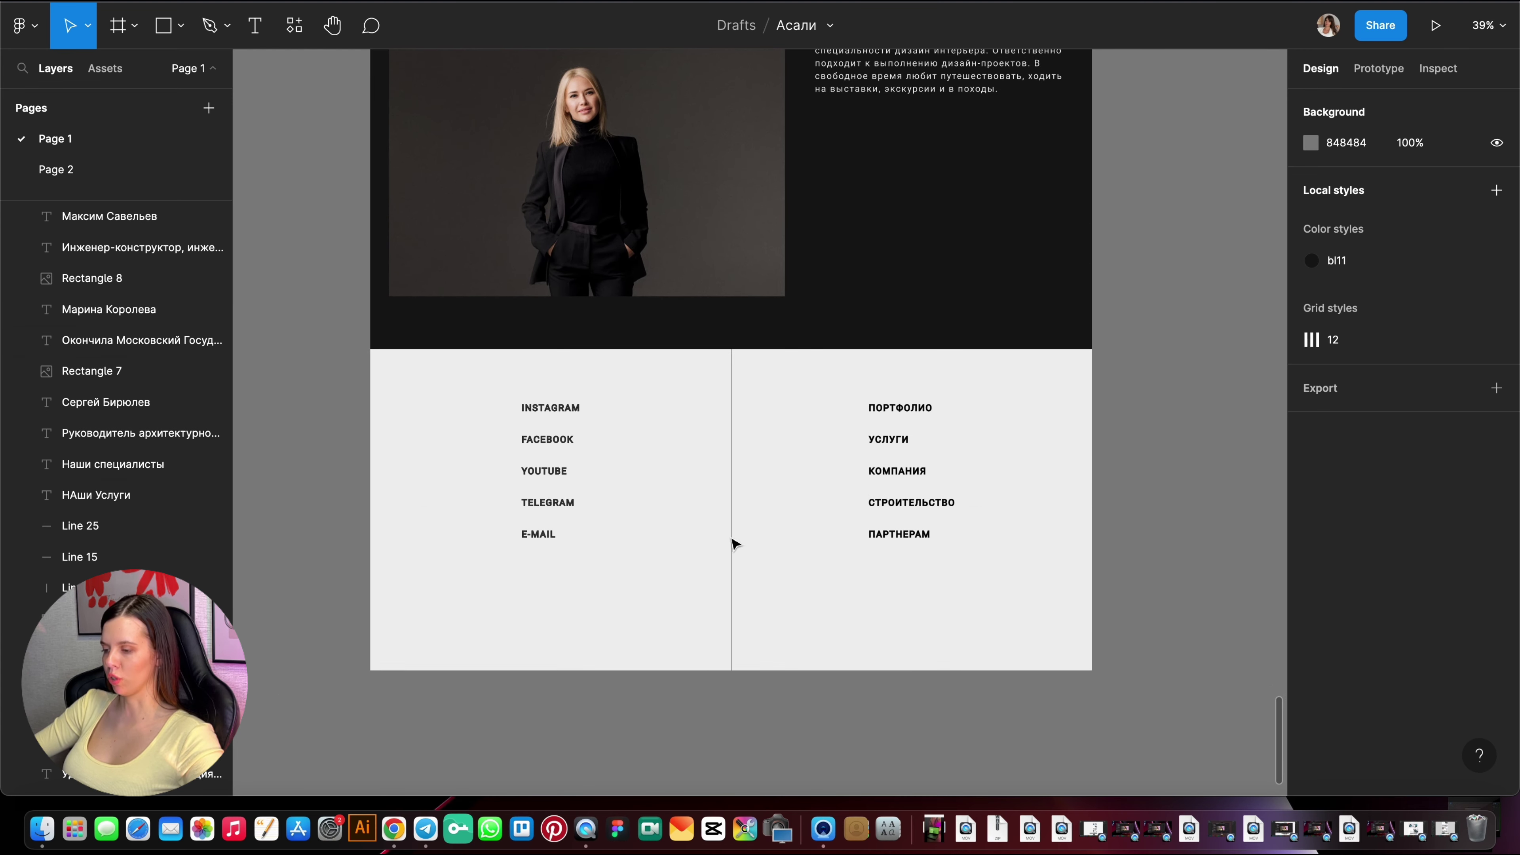
scroll(763, 515, "up", 2)
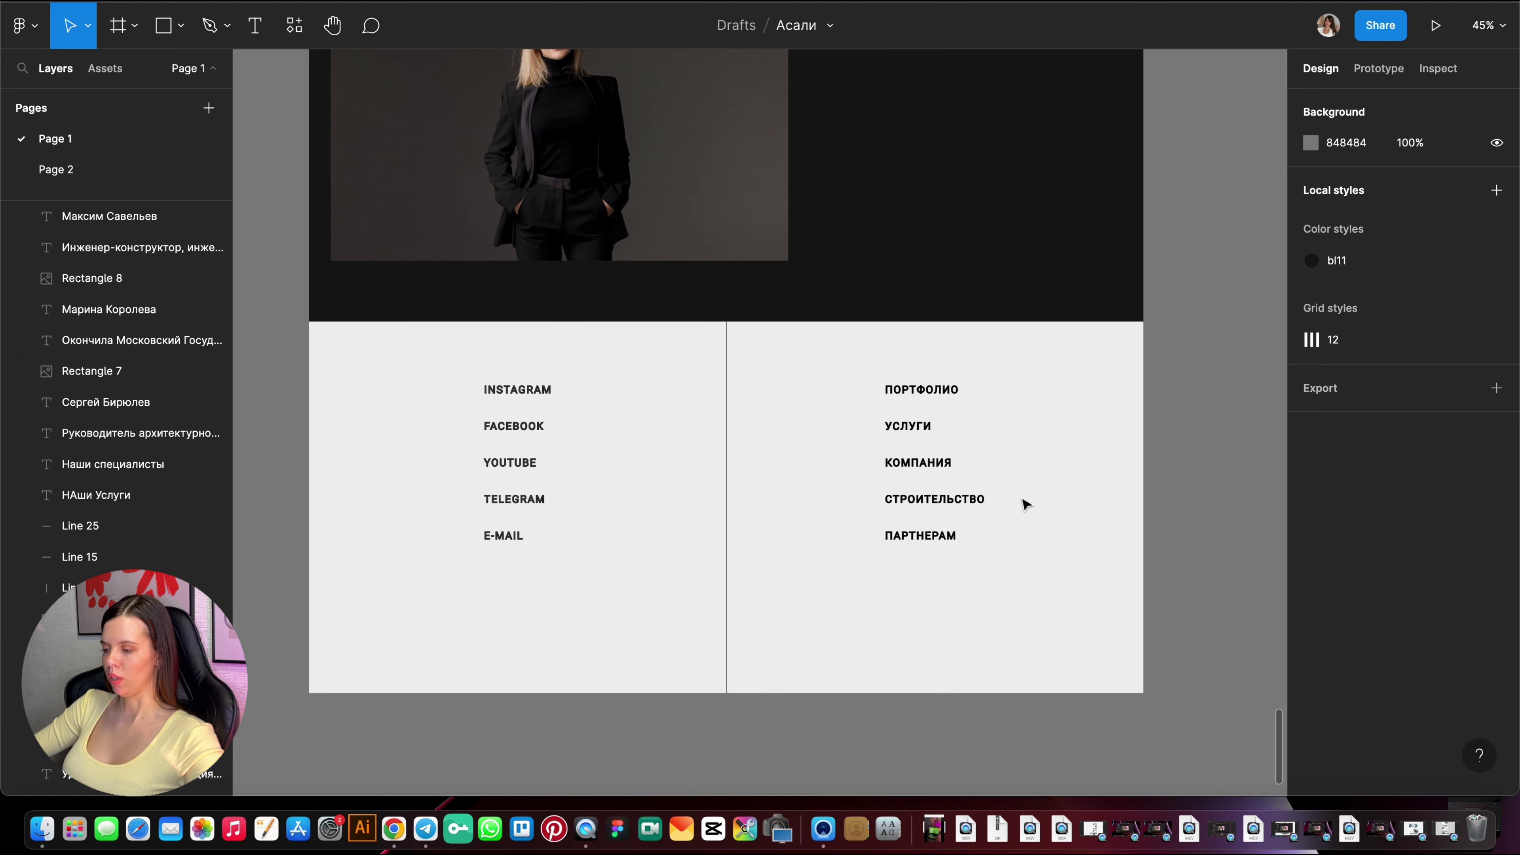
scroll(919, 523, "down", 2)
scroll(919, 523, "up", 5)
scroll(921, 524, "up", 8)
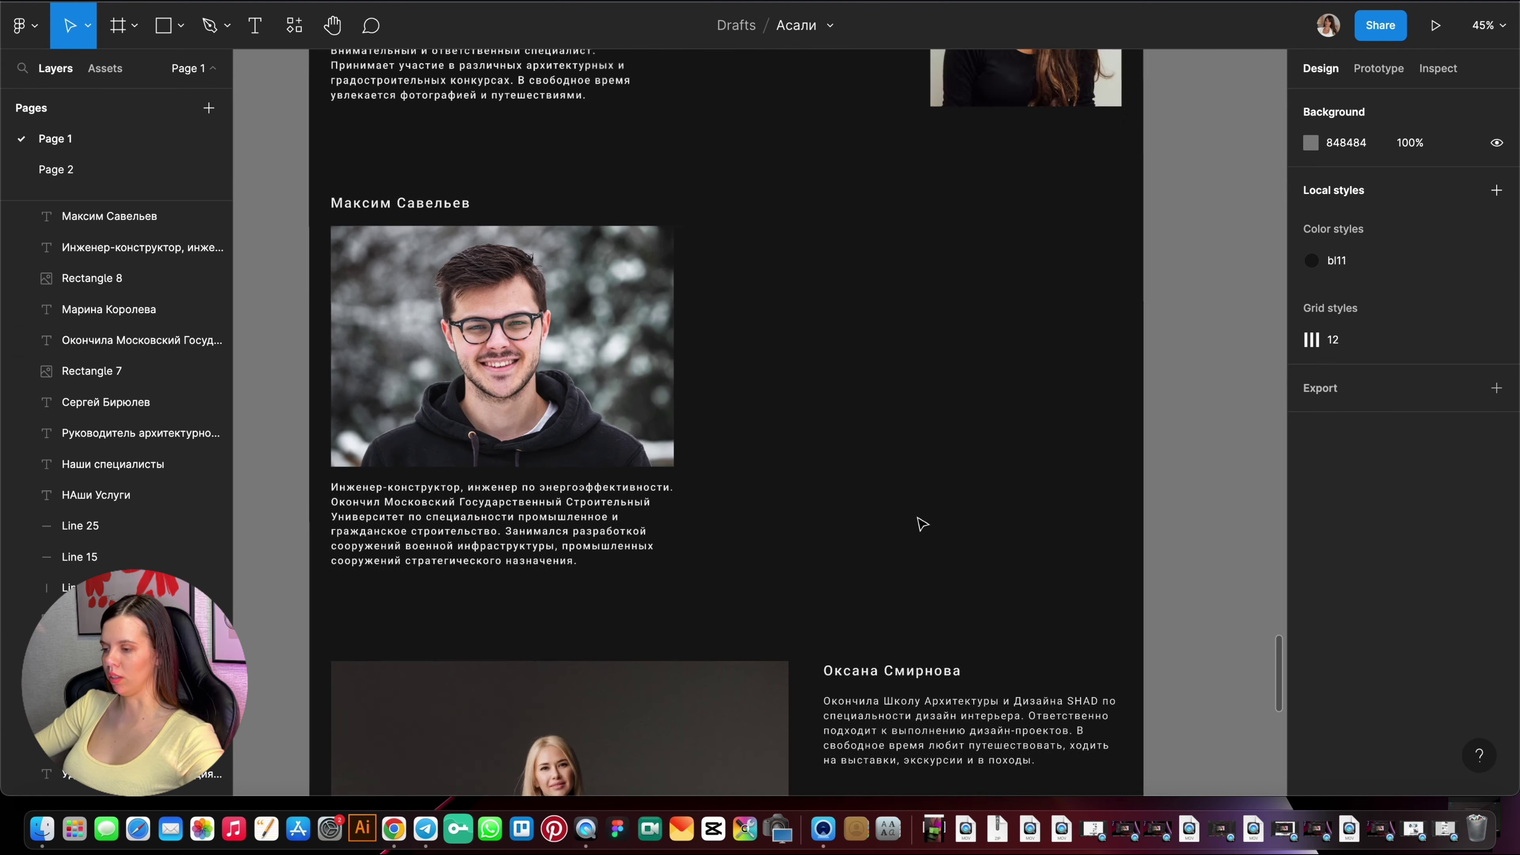
scroll(922, 524, "up", 5)
scroll(922, 524, "up", 5)
scroll(922, 524, "up", 5)
scroll(921, 524, "up", 5)
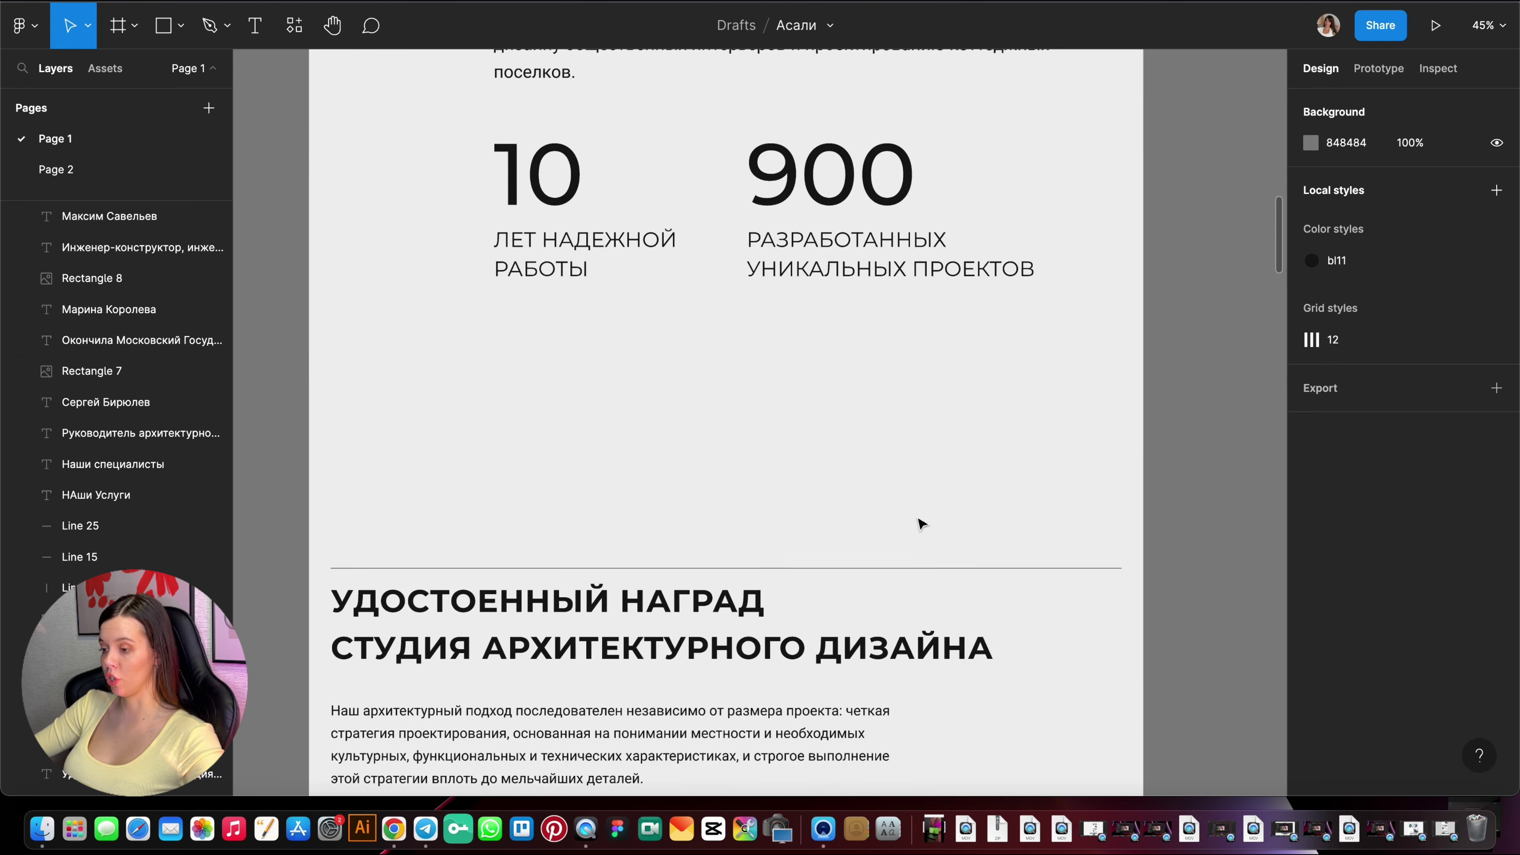
scroll(921, 524, "up", 5)
scroll(922, 524, "down", 10)
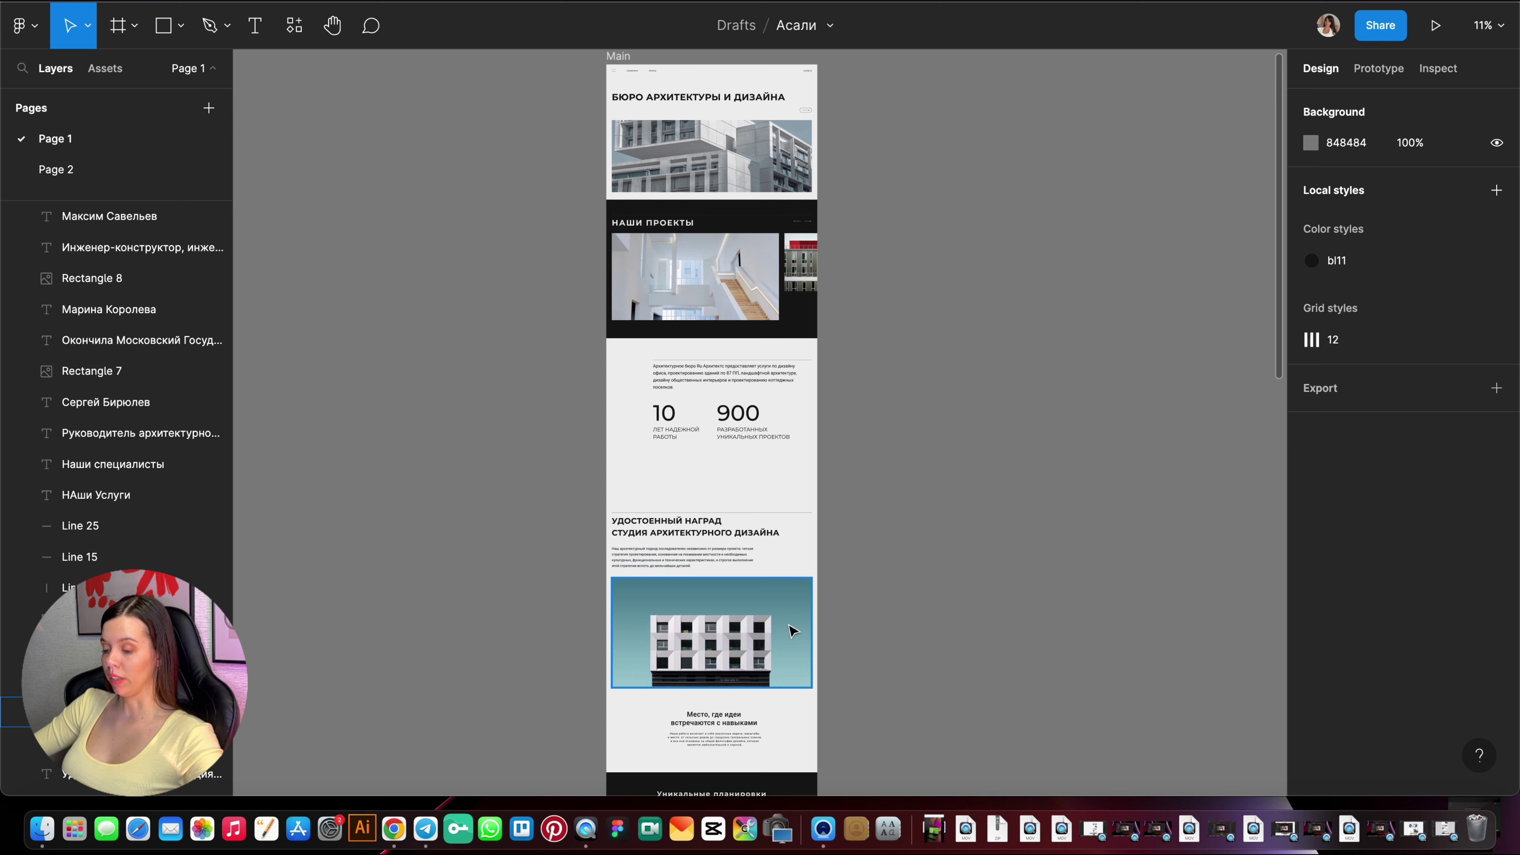
scroll(855, 526, "down", 5)
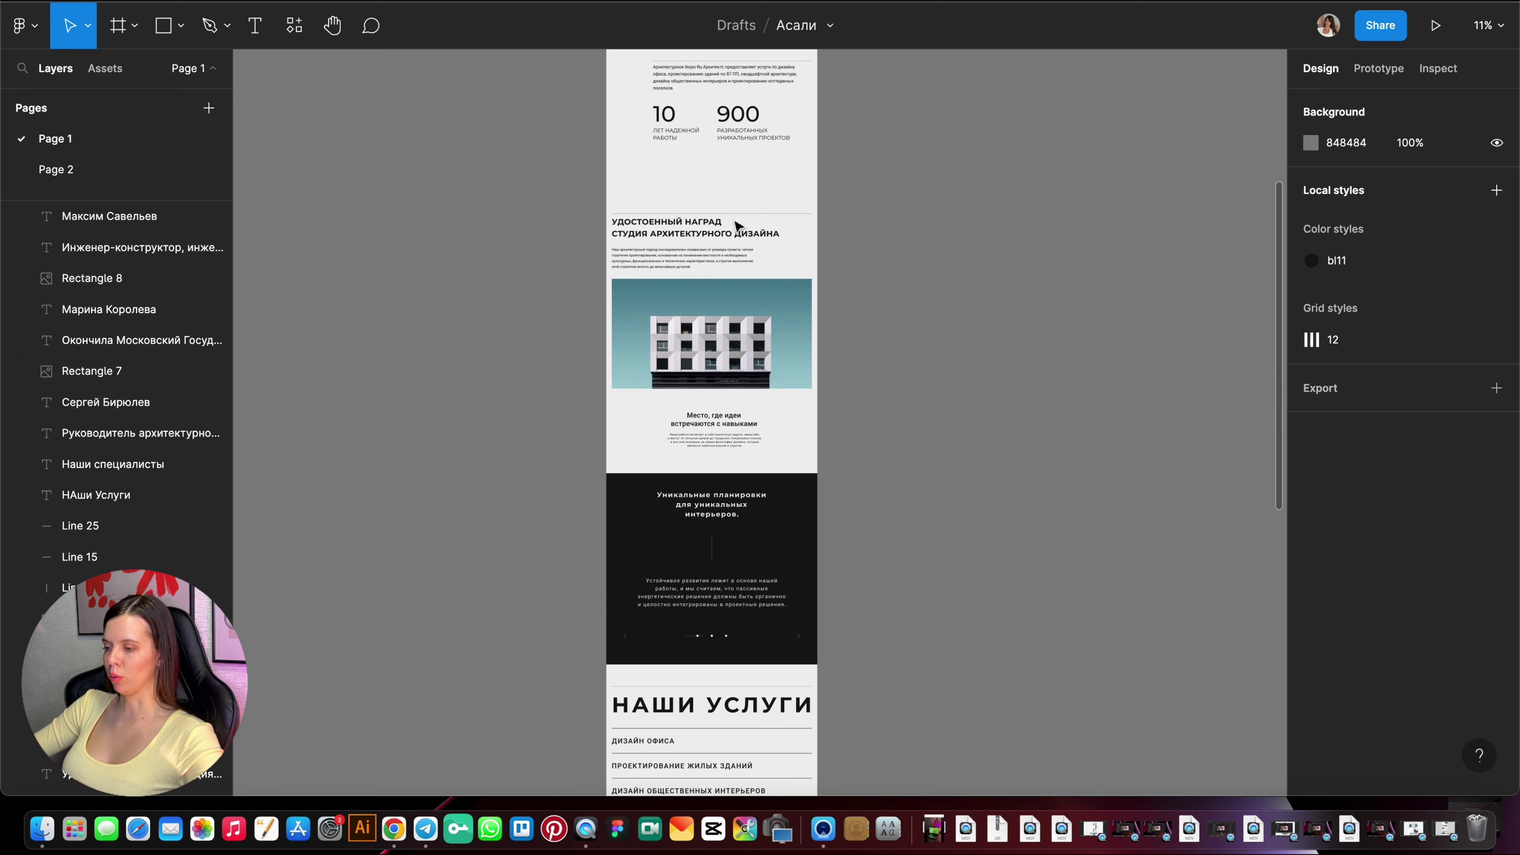
scroll(543, 381, "down", 5)
scroll(820, 437, "down", 2)
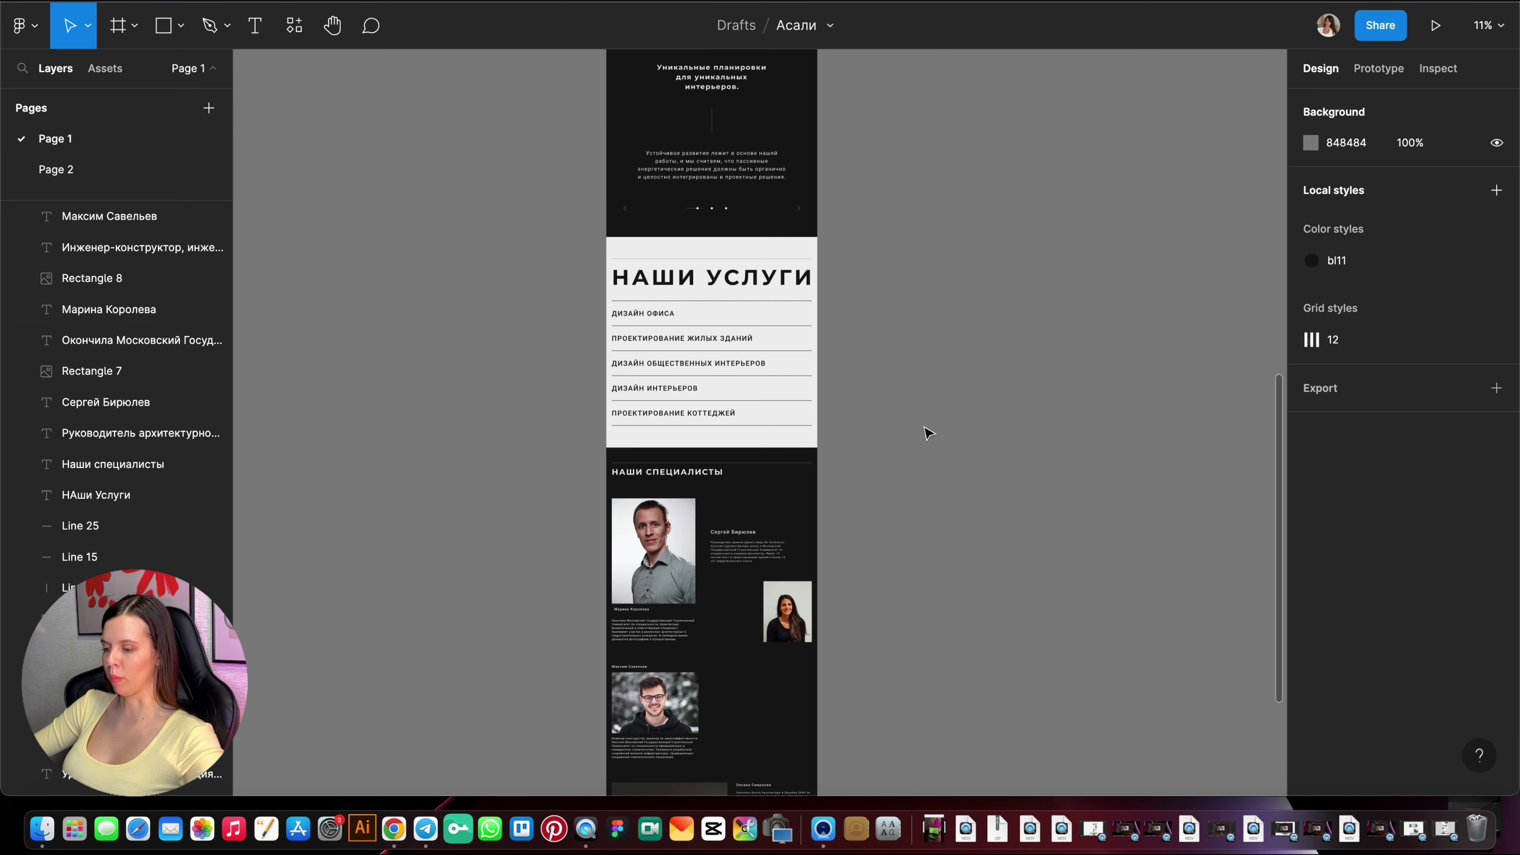
scroll(927, 431, "down", 3)
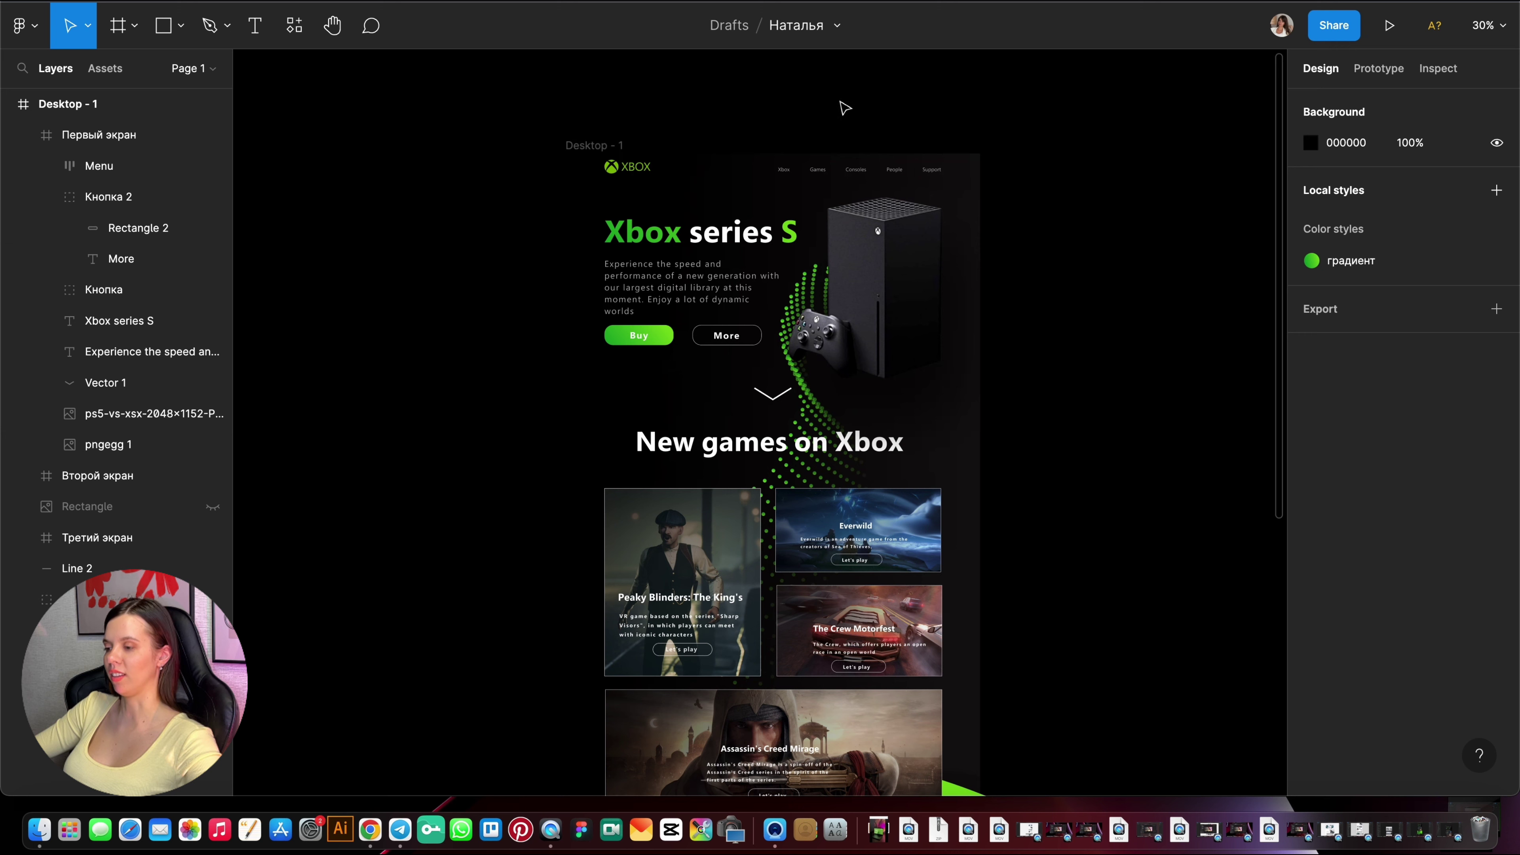
Set the Xbox page's canvas background colour to grey 7A7A7A.
scroll(842, 102, "down", 3)
scroll(841, 102, "down", 2)
scroll(768, 136, "up", 4)
scroll(768, 135, "up", 2)
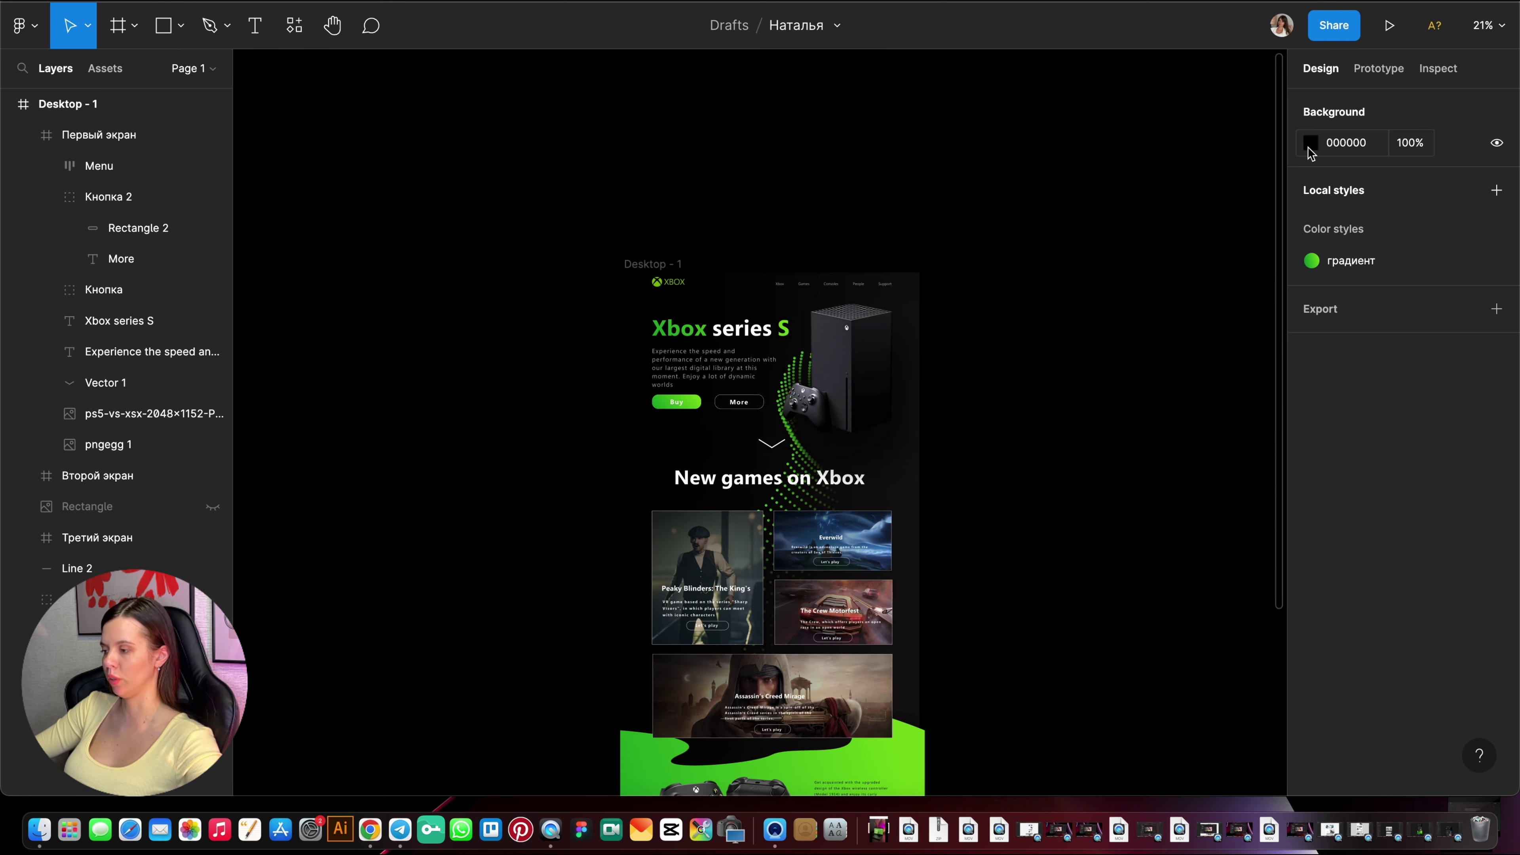
left_click(1311, 143)
type("7A7A7A")
key("Return")
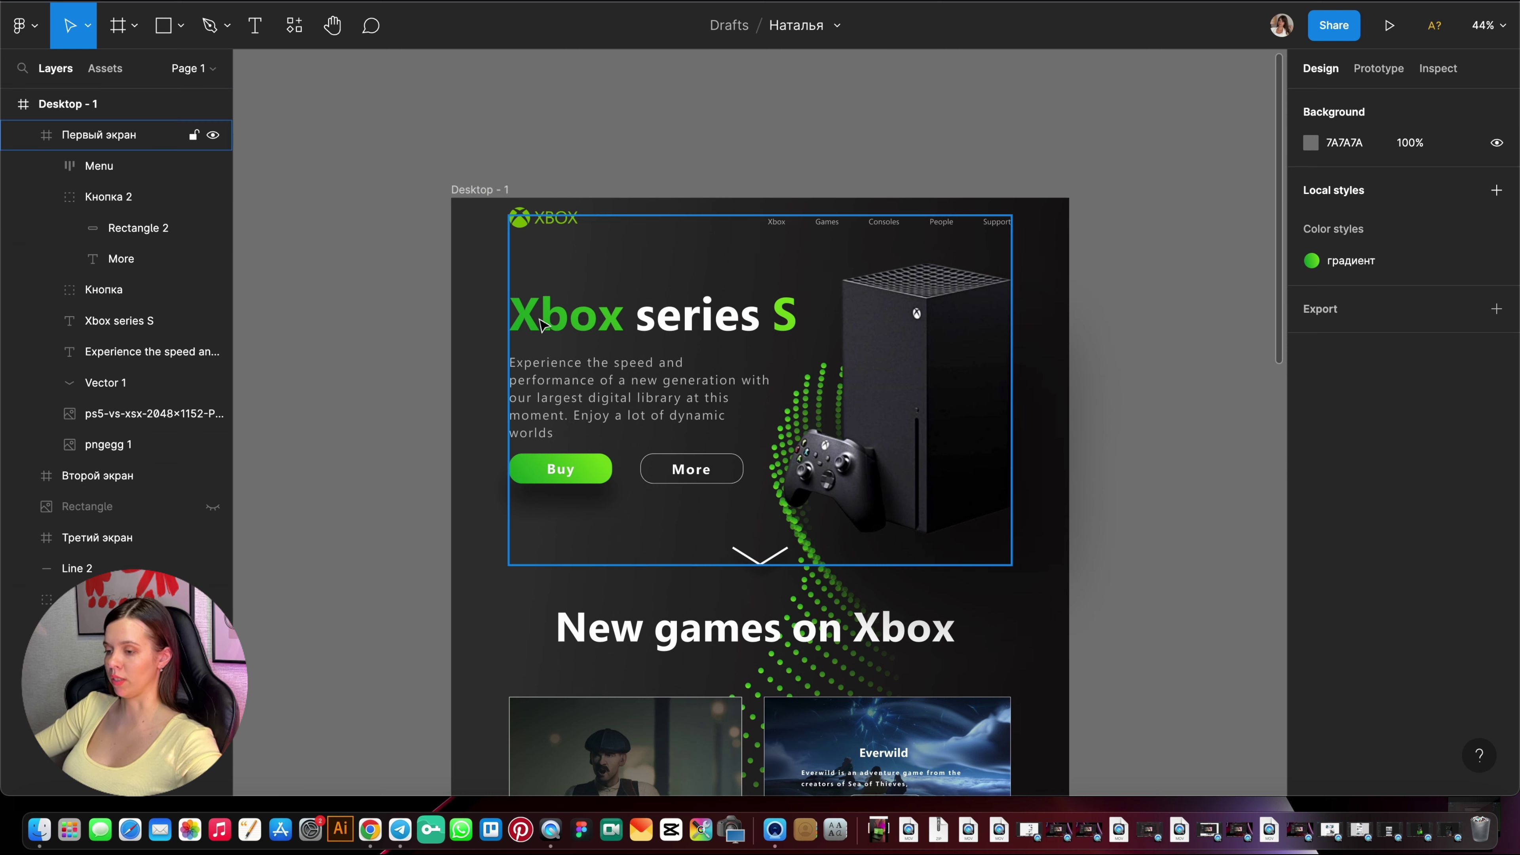
scroll(540, 325, "down", 5)
scroll(522, 203, "up", 3)
scroll(677, 261, "up", 5)
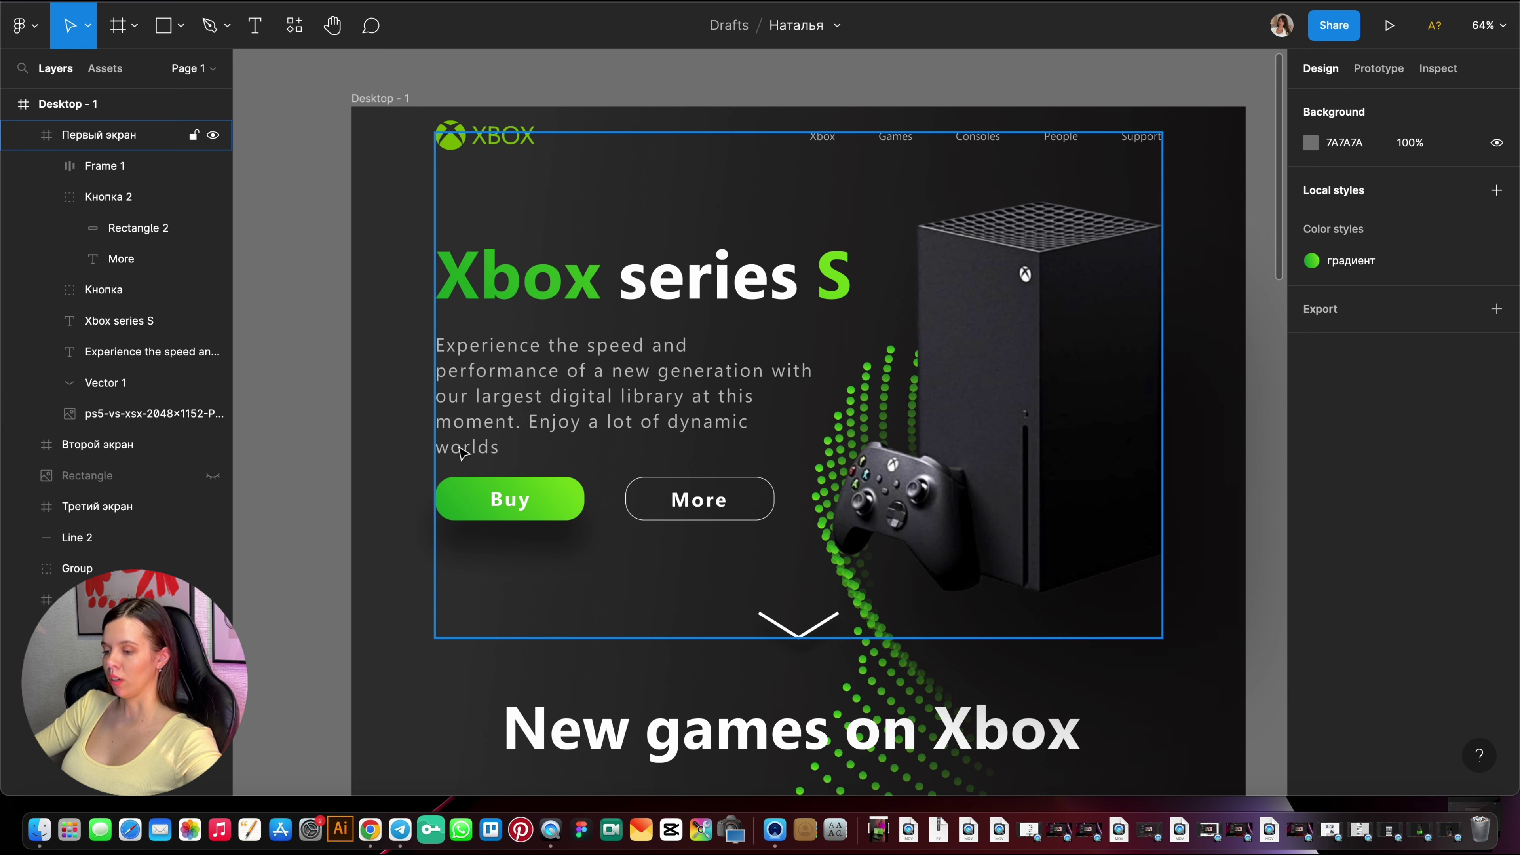
Widen the hero description paragraph to 643 px so it wraps onto four lines.
left_click(610, 416)
left_click_drag(818, 393, 835, 393)
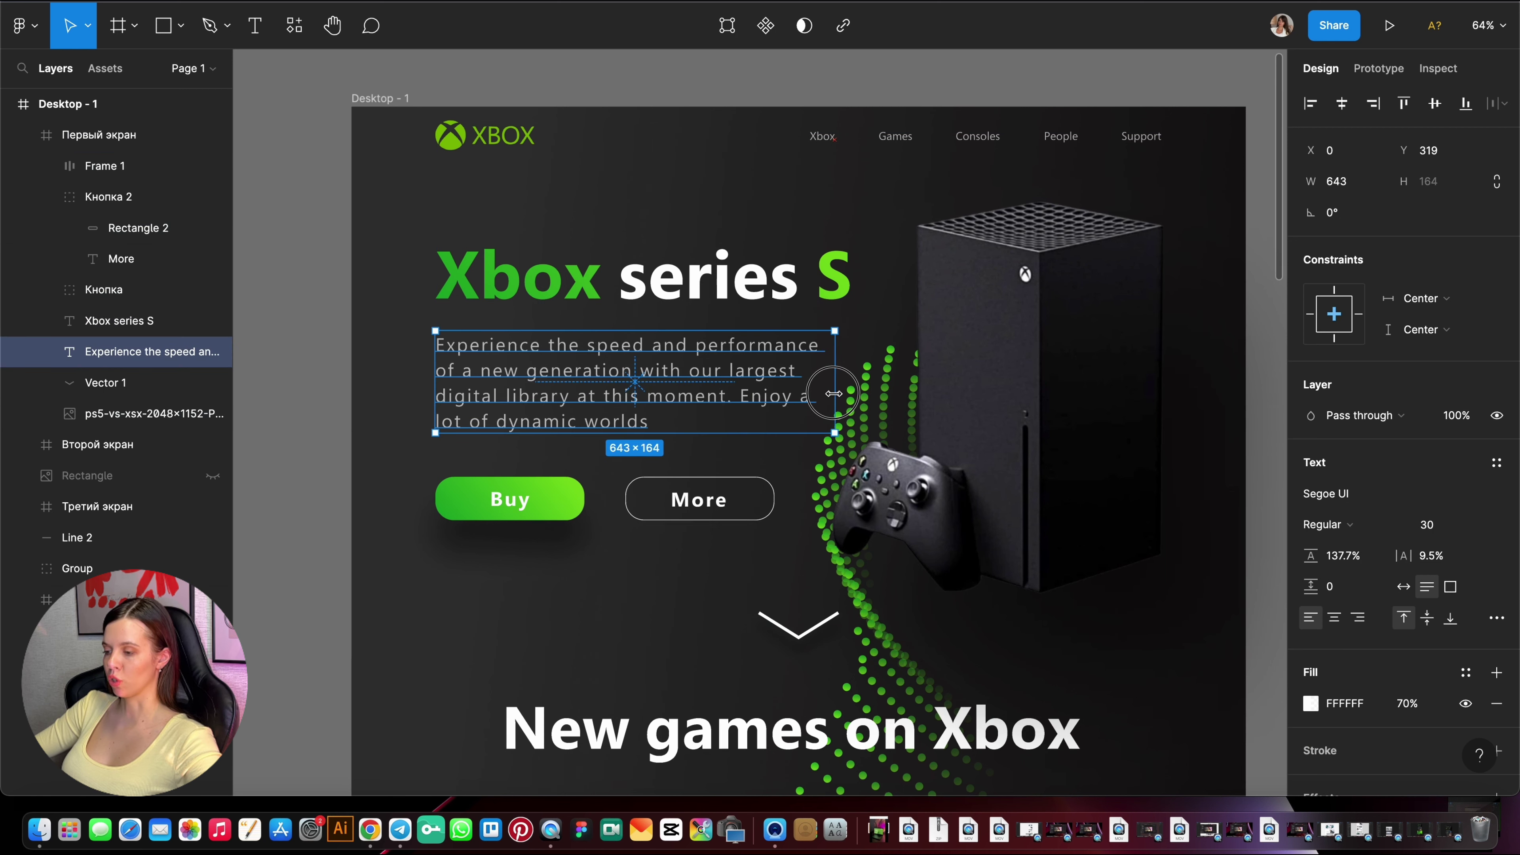
scroll(797, 479, "up", 5)
Select the More button, then deselect and scroll through the page.
left_click(794, 479)
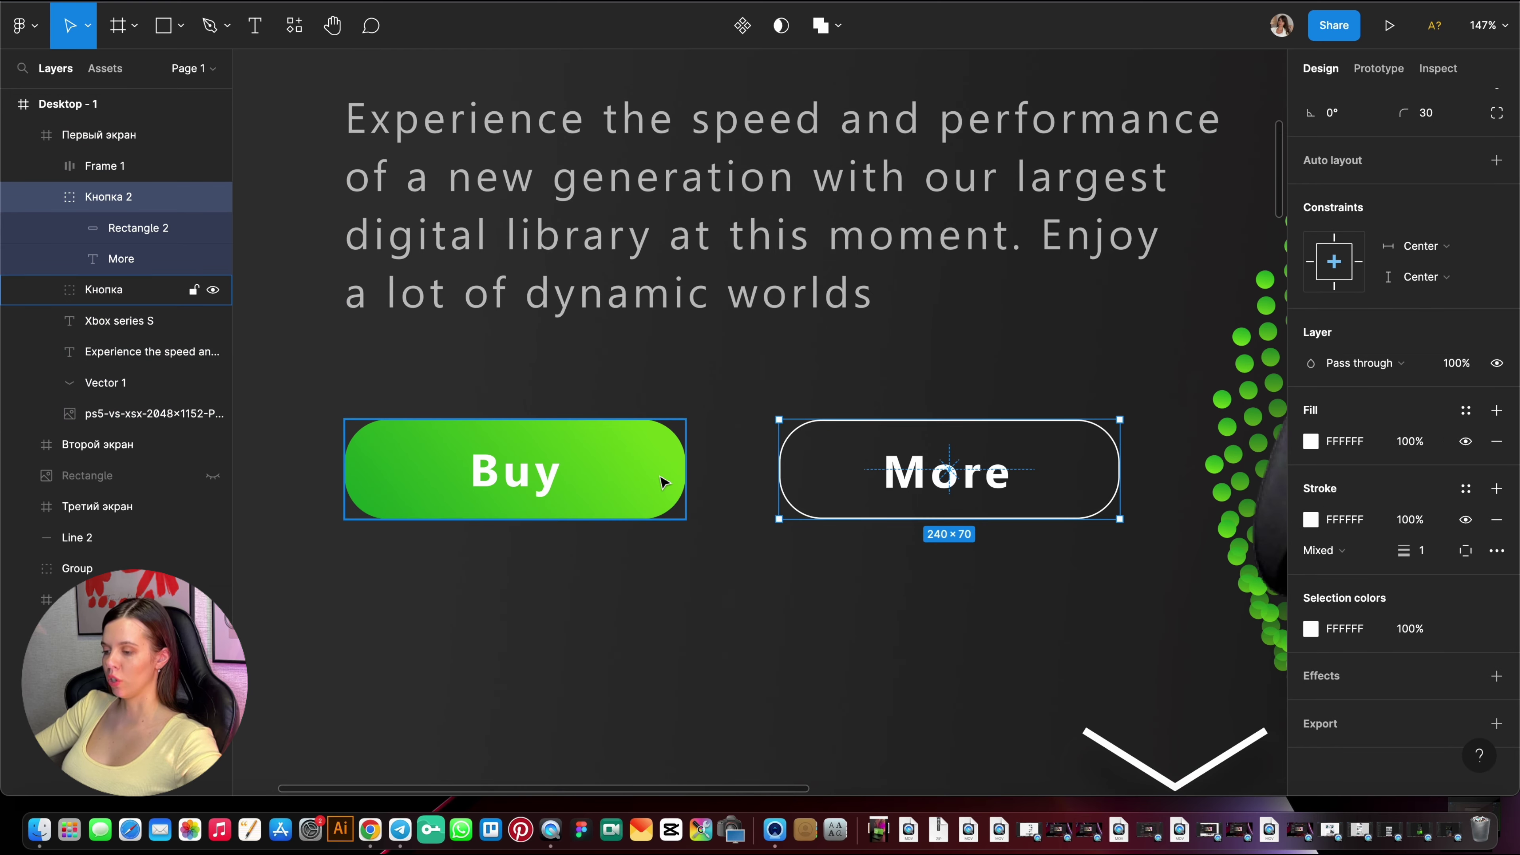
scroll(662, 483, "down", 5)
key("Escape")
scroll(765, 470, "up", 3)
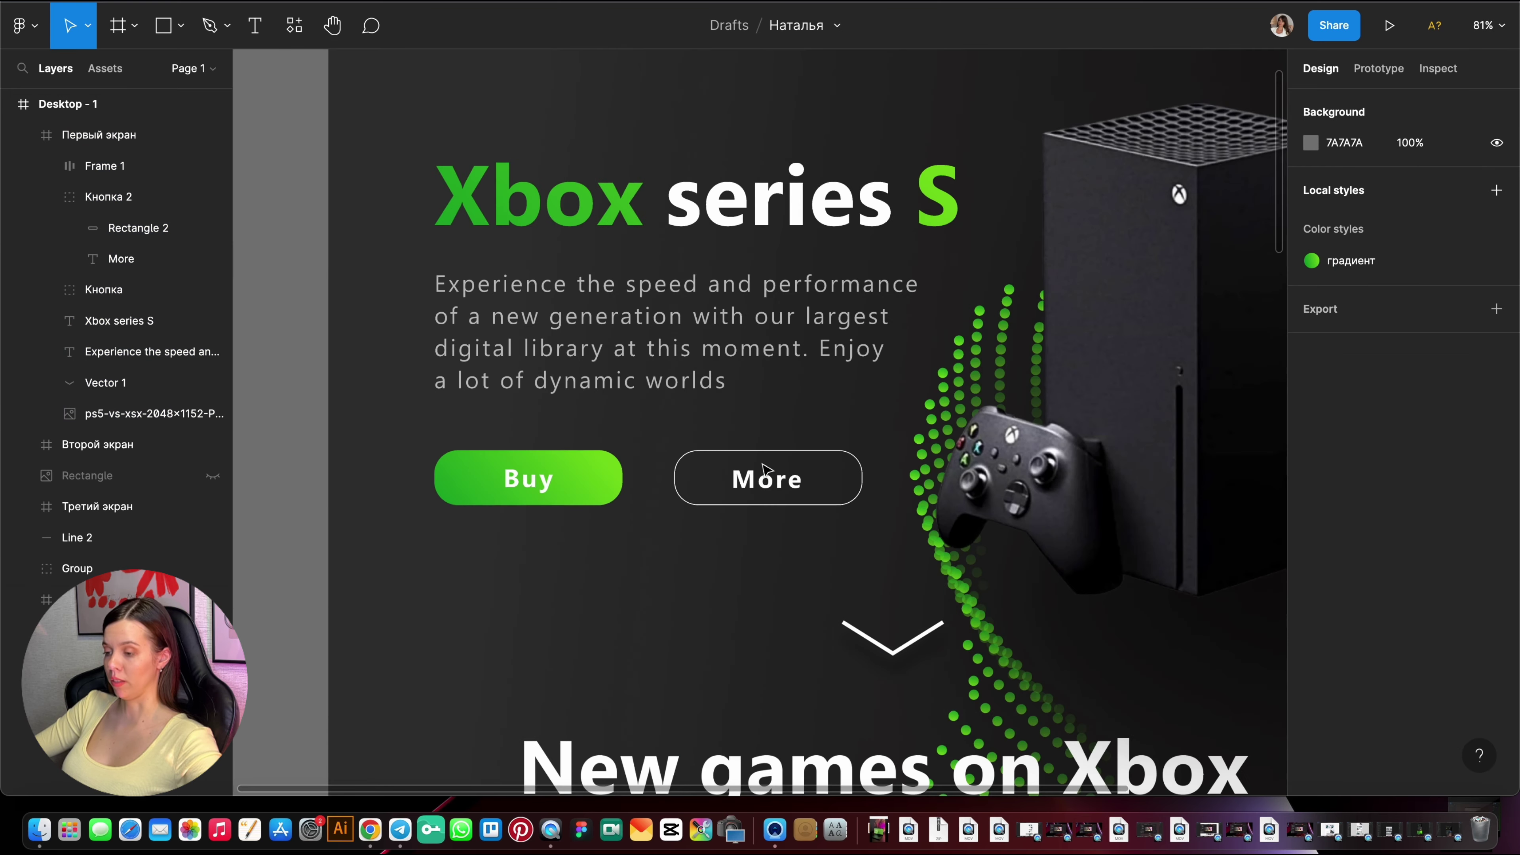
scroll(527, 476, "down", 4)
scroll(595, 467, "down", 10)
Select the 'New games on Xbox' heading, then deselect it.
left_click(778, 257)
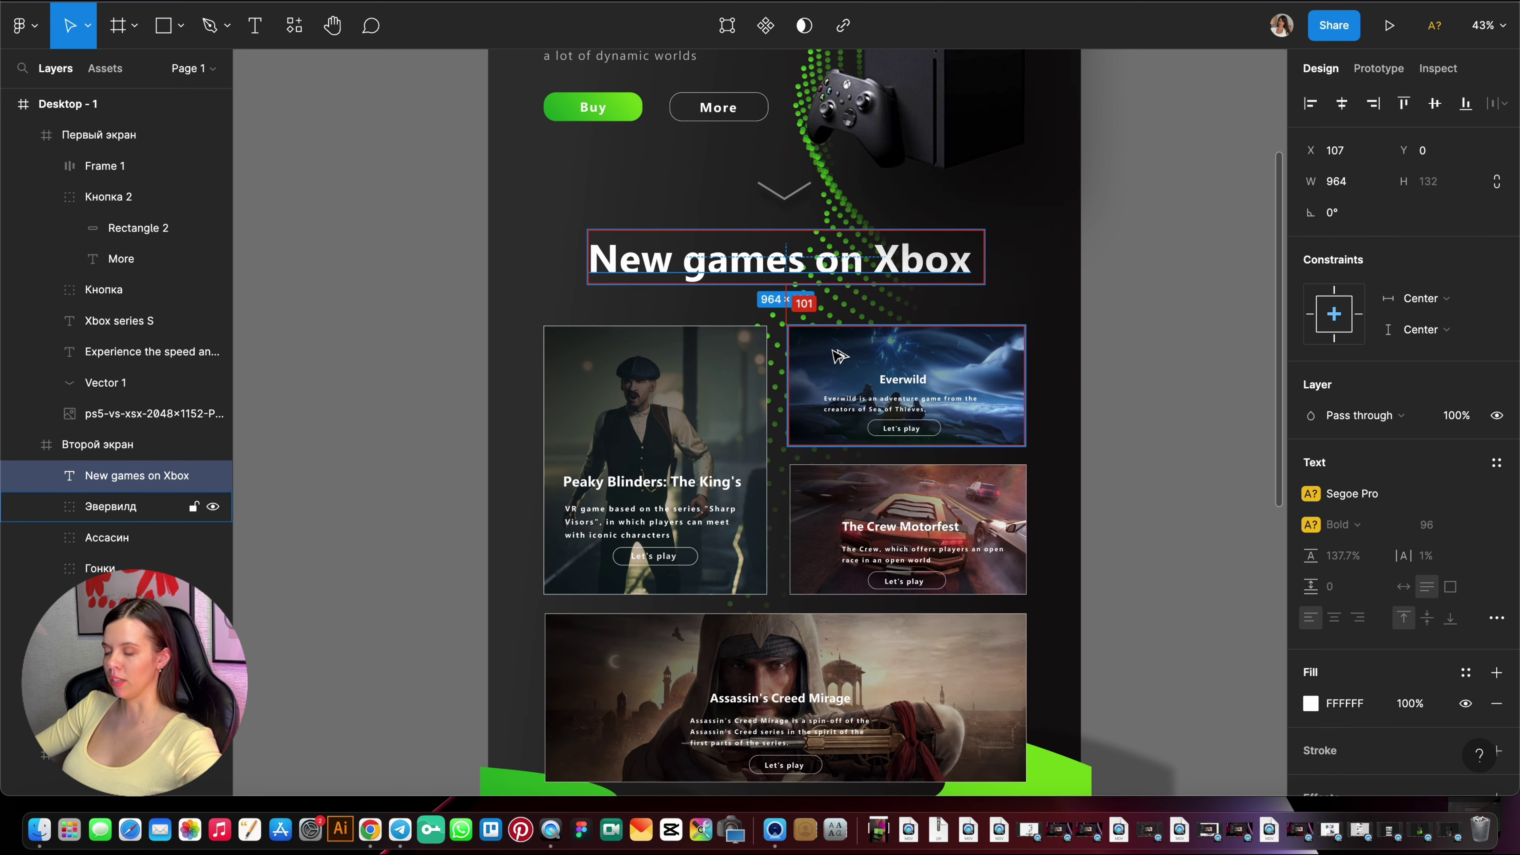
key("Escape")
scroll(896, 258, "down", 3, "ctrl")
scroll(896, 259, "up", 5, "ctrl")
Delete the Peaky Blinders card's white stroke, then select the Everwild card.
left_click(635, 221)
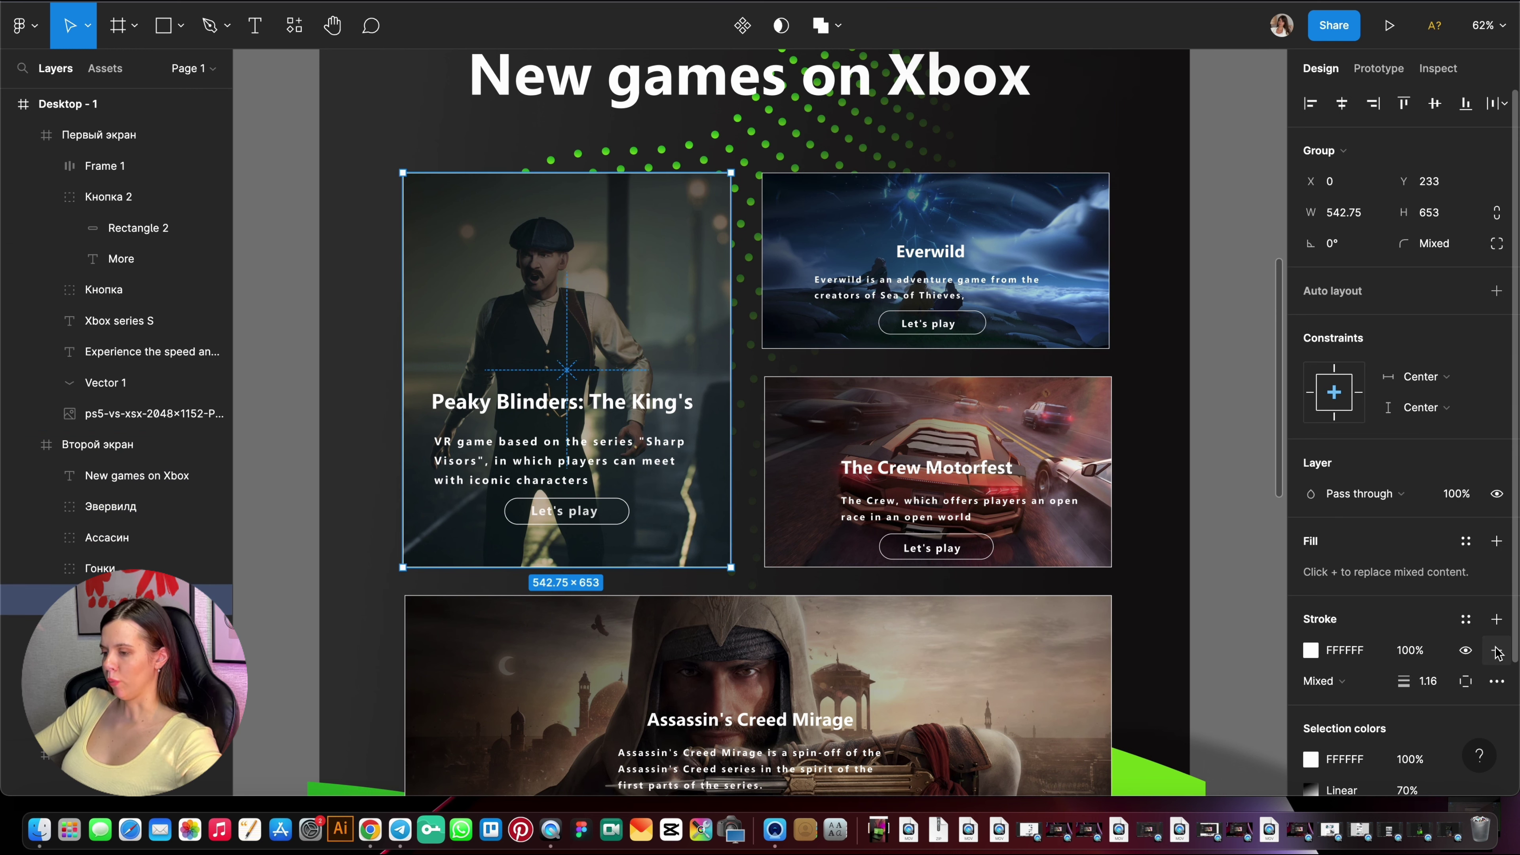
left_click(1496, 650)
left_click(1045, 236)
left_click(1104, 444, "shift")
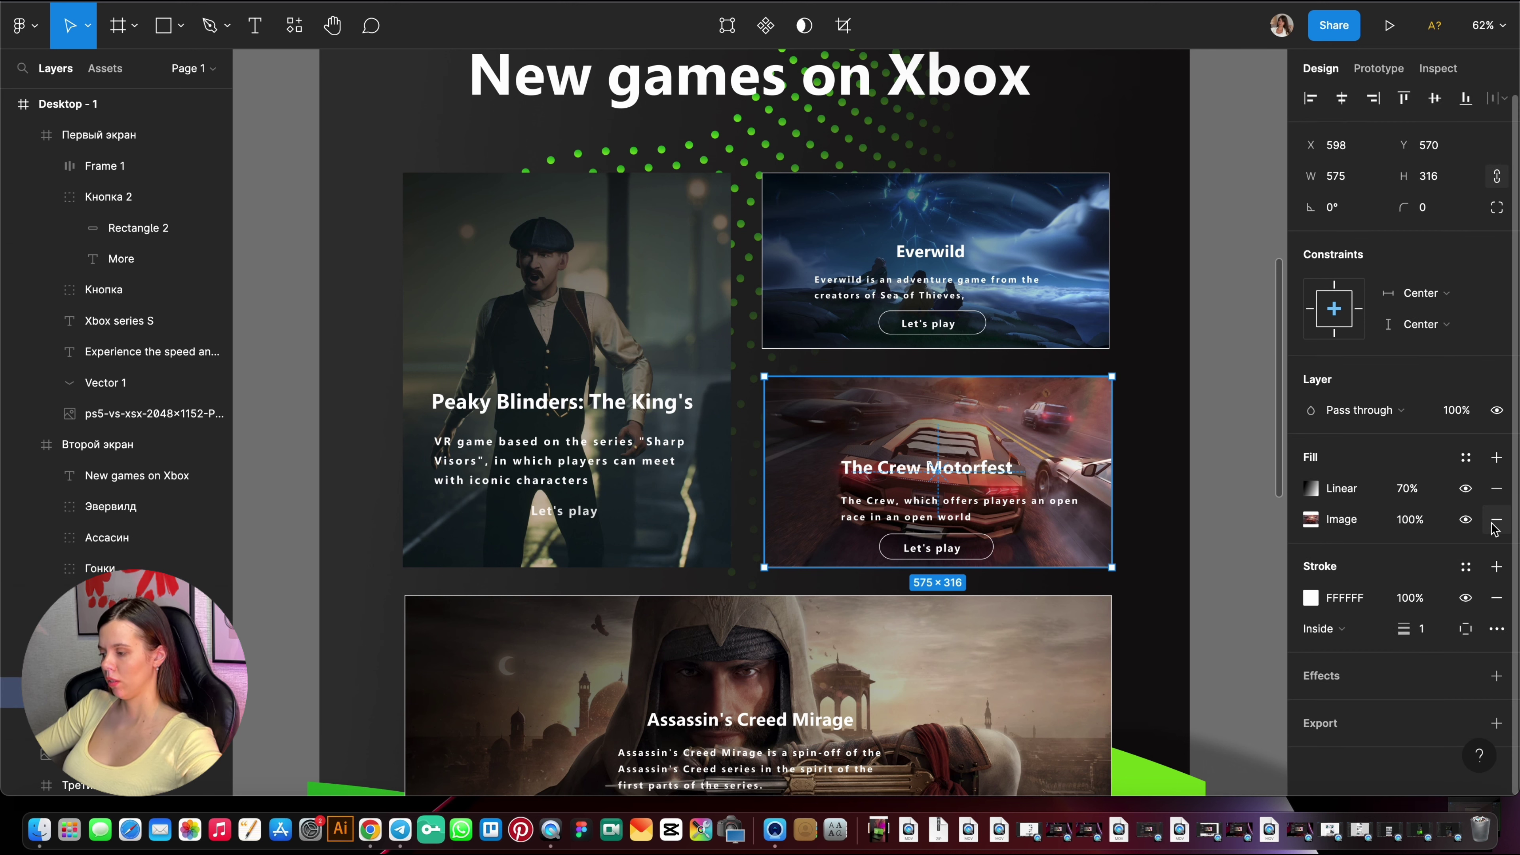
left_click(1045, 236)
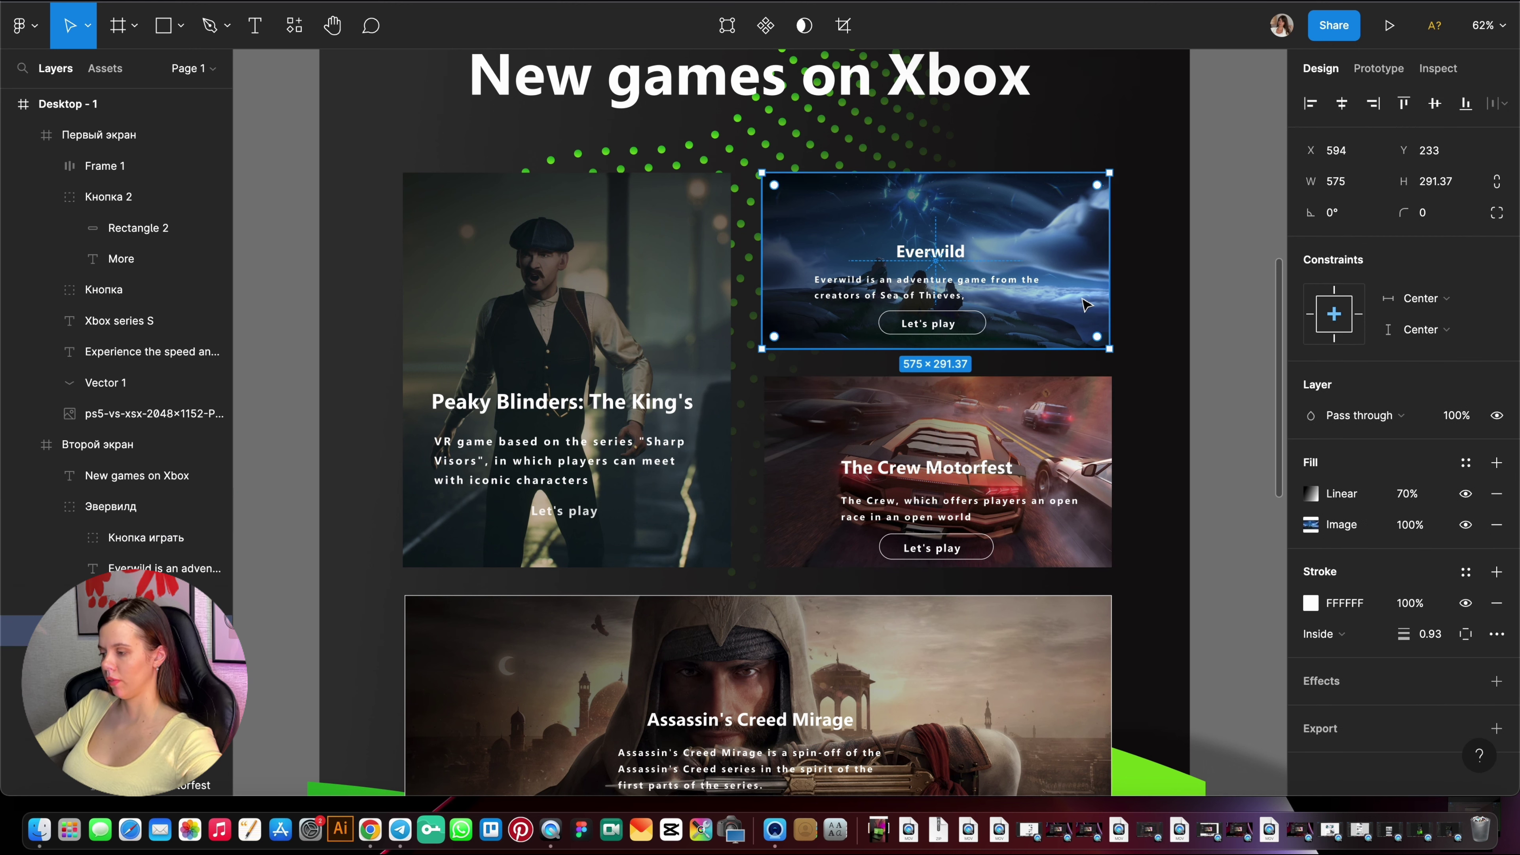
Remove the Everwild outline and drag the Peaky Blinders gradient's top stop to mid-card.
left_click(1496, 603)
scroll(789, 321, "down", 4)
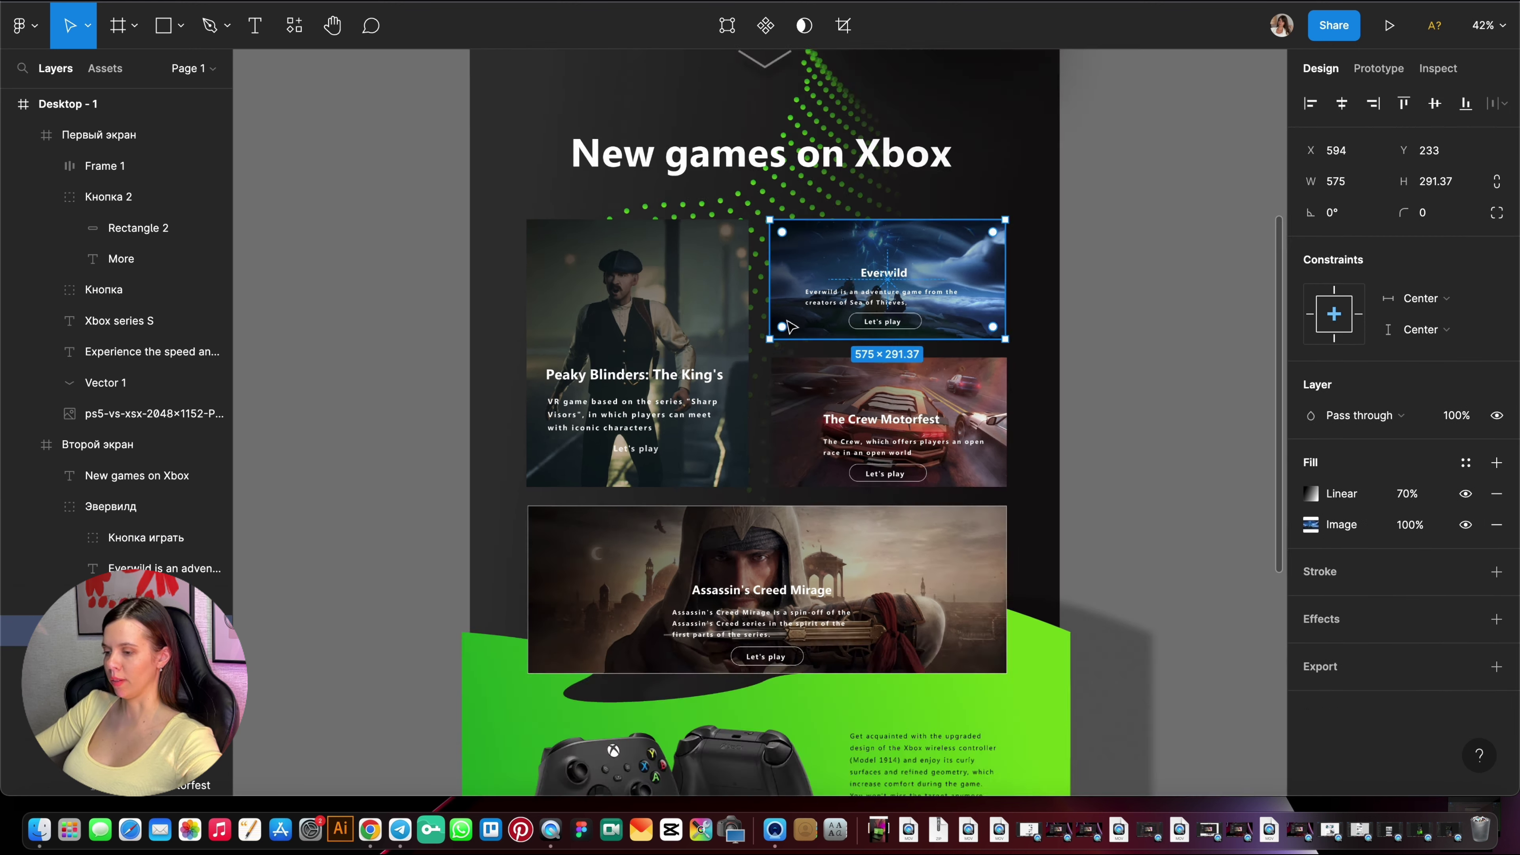
left_click(638, 353)
scroll(637, 353, "up", 5)
left_click(1311, 493)
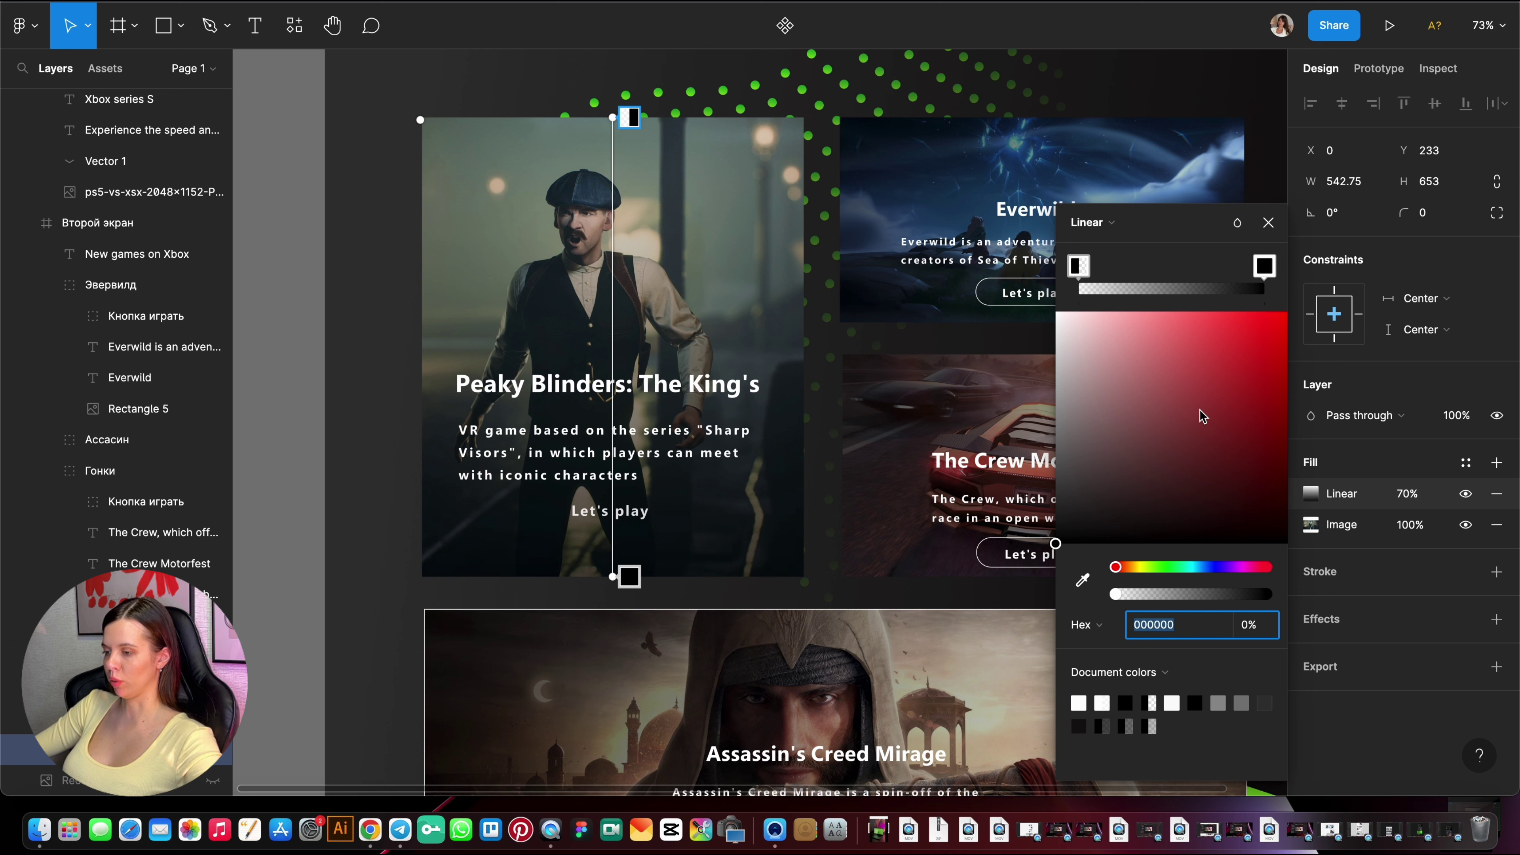
left_click_drag(613, 117, 613, 346)
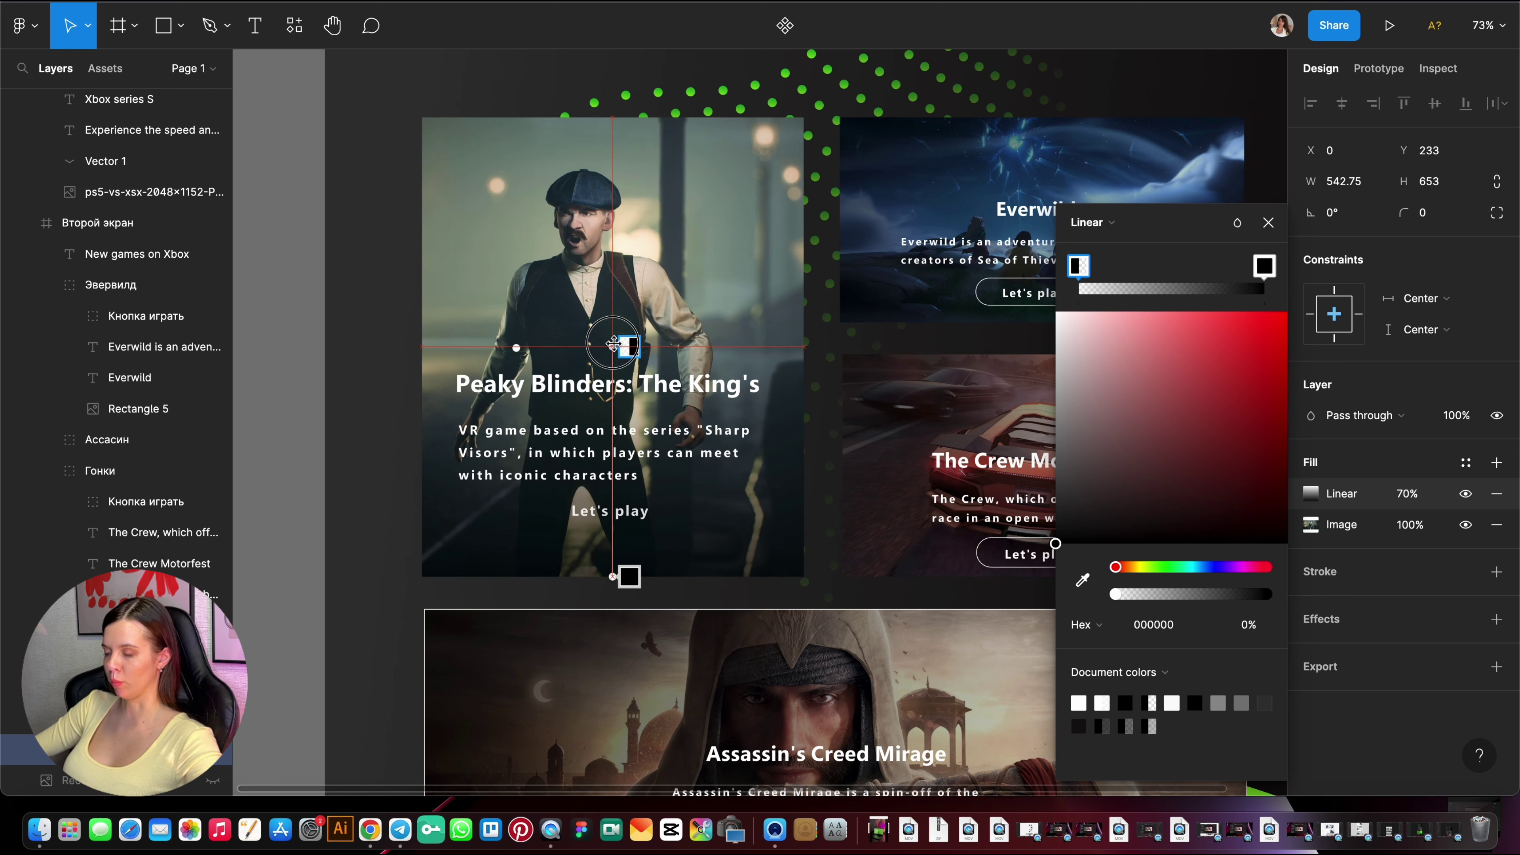
key("Escape")
key("Escape")
scroll(641, 405, "down", 3)
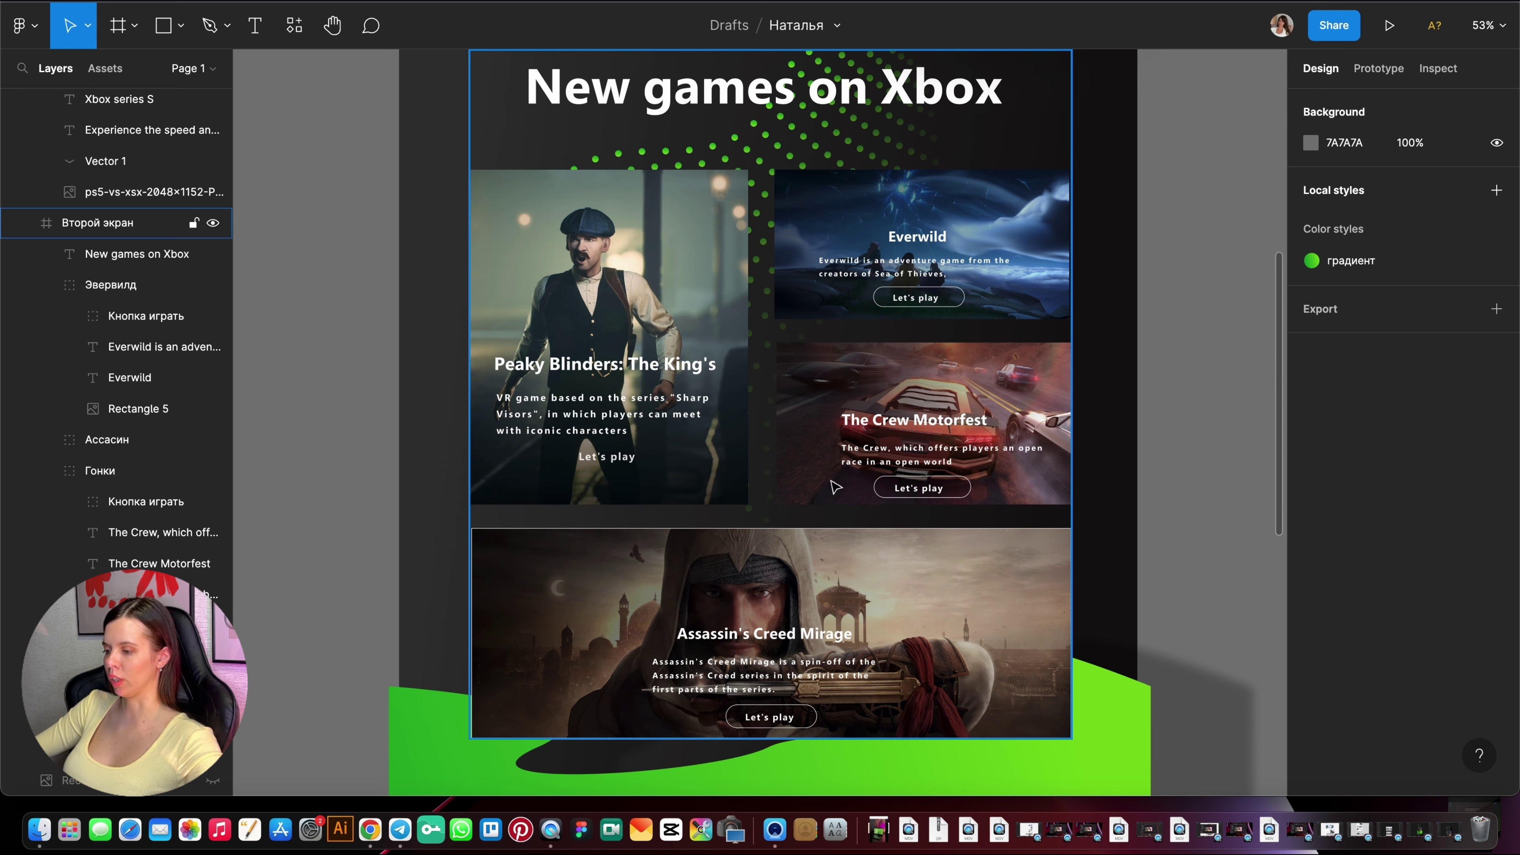
Scroll down to the green controller section below the game cards.
scroll(720, 574, "down", 10)
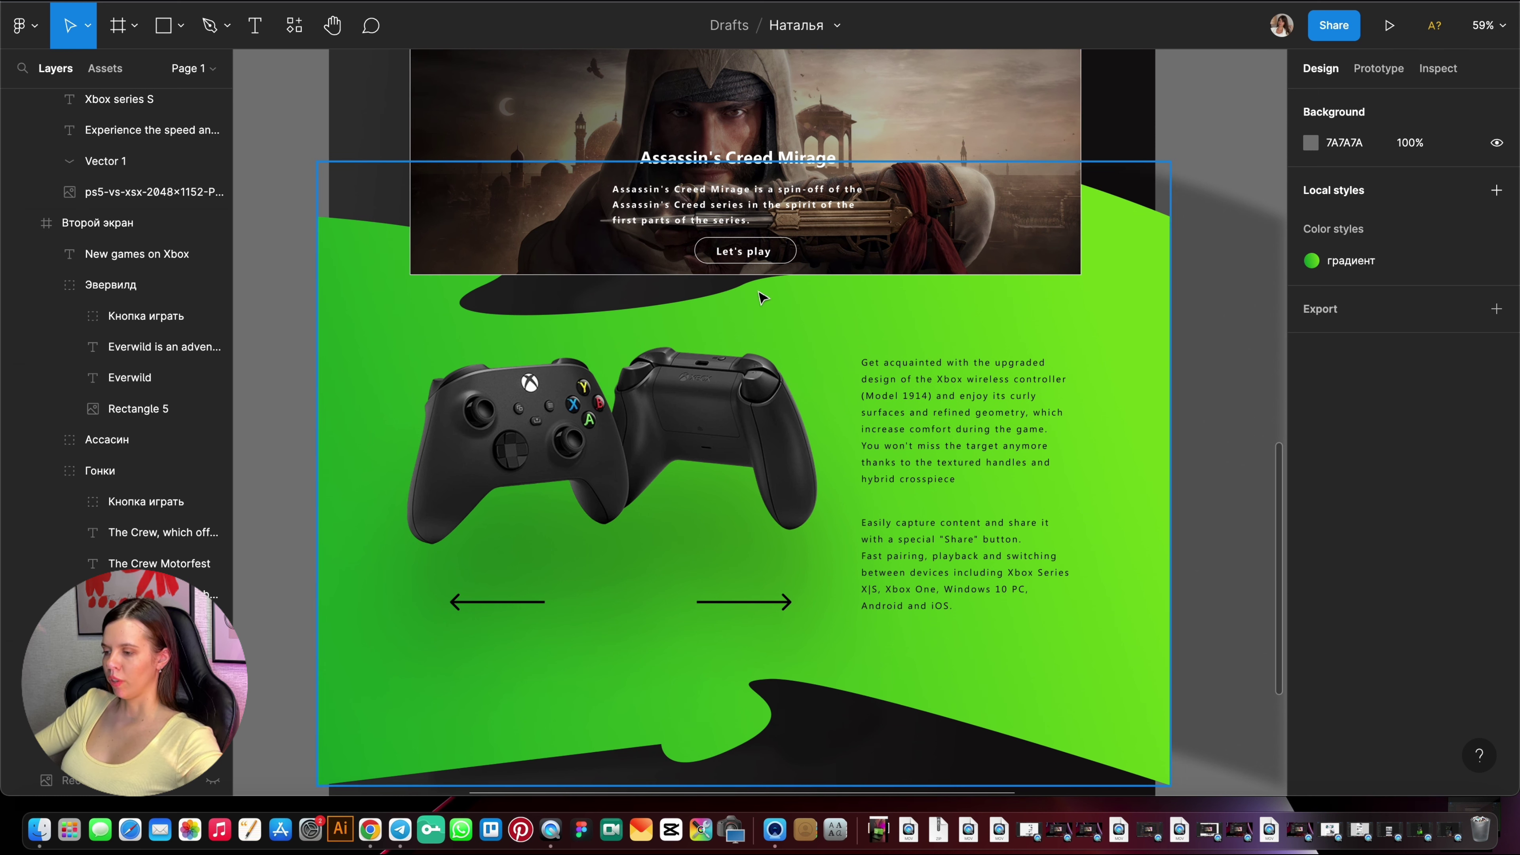
Scroll down to the footer and select its XBOX logo.
scroll(764, 360, "down", 2)
scroll(766, 515, "down", 2)
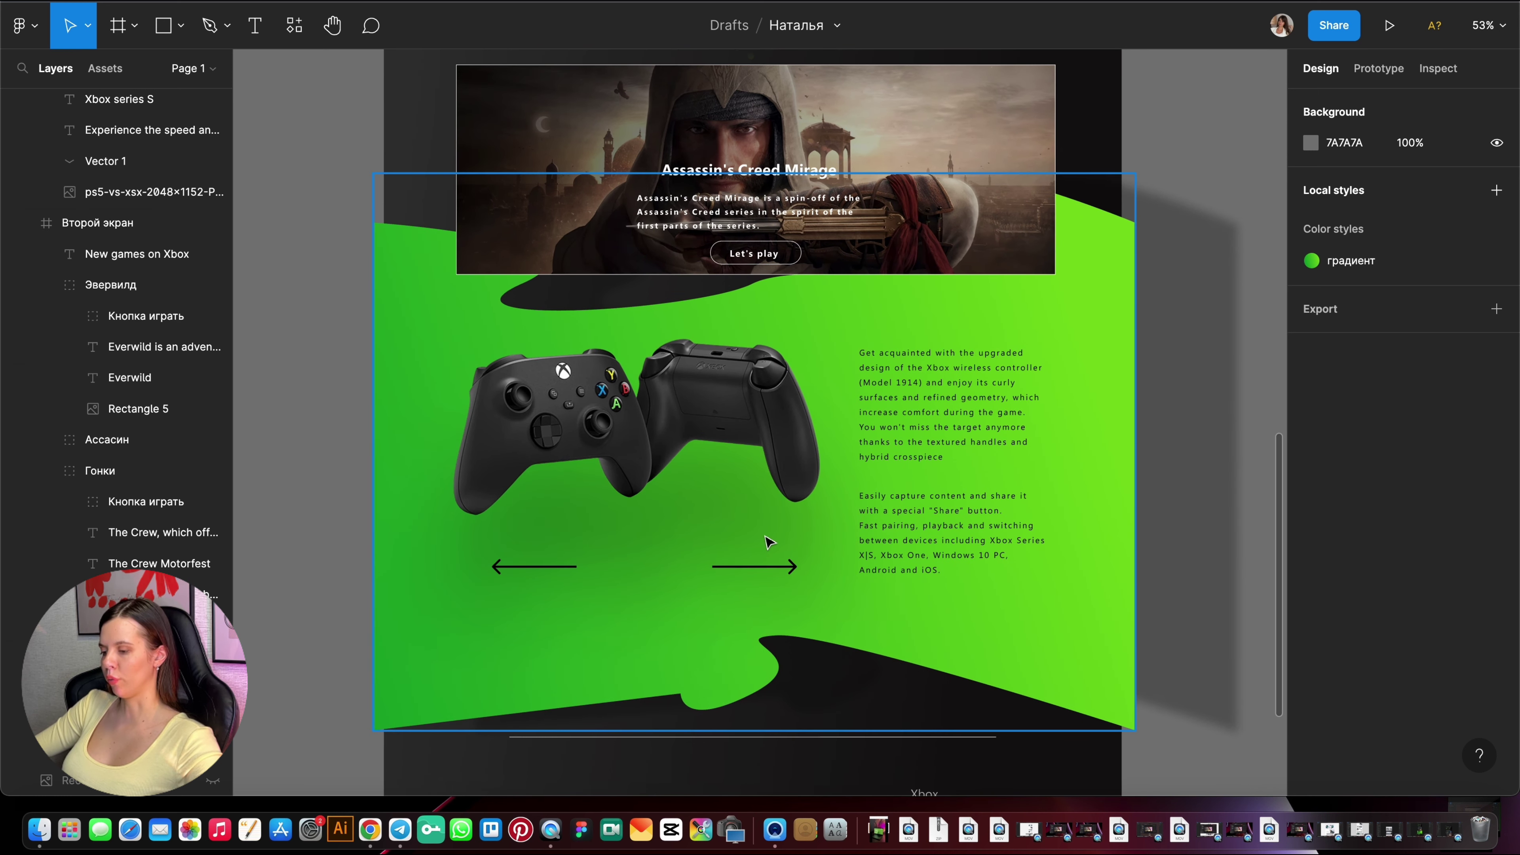
scroll(769, 542, "down", 1)
scroll(797, 599, "down", 1)
scroll(631, 510, "down", 10)
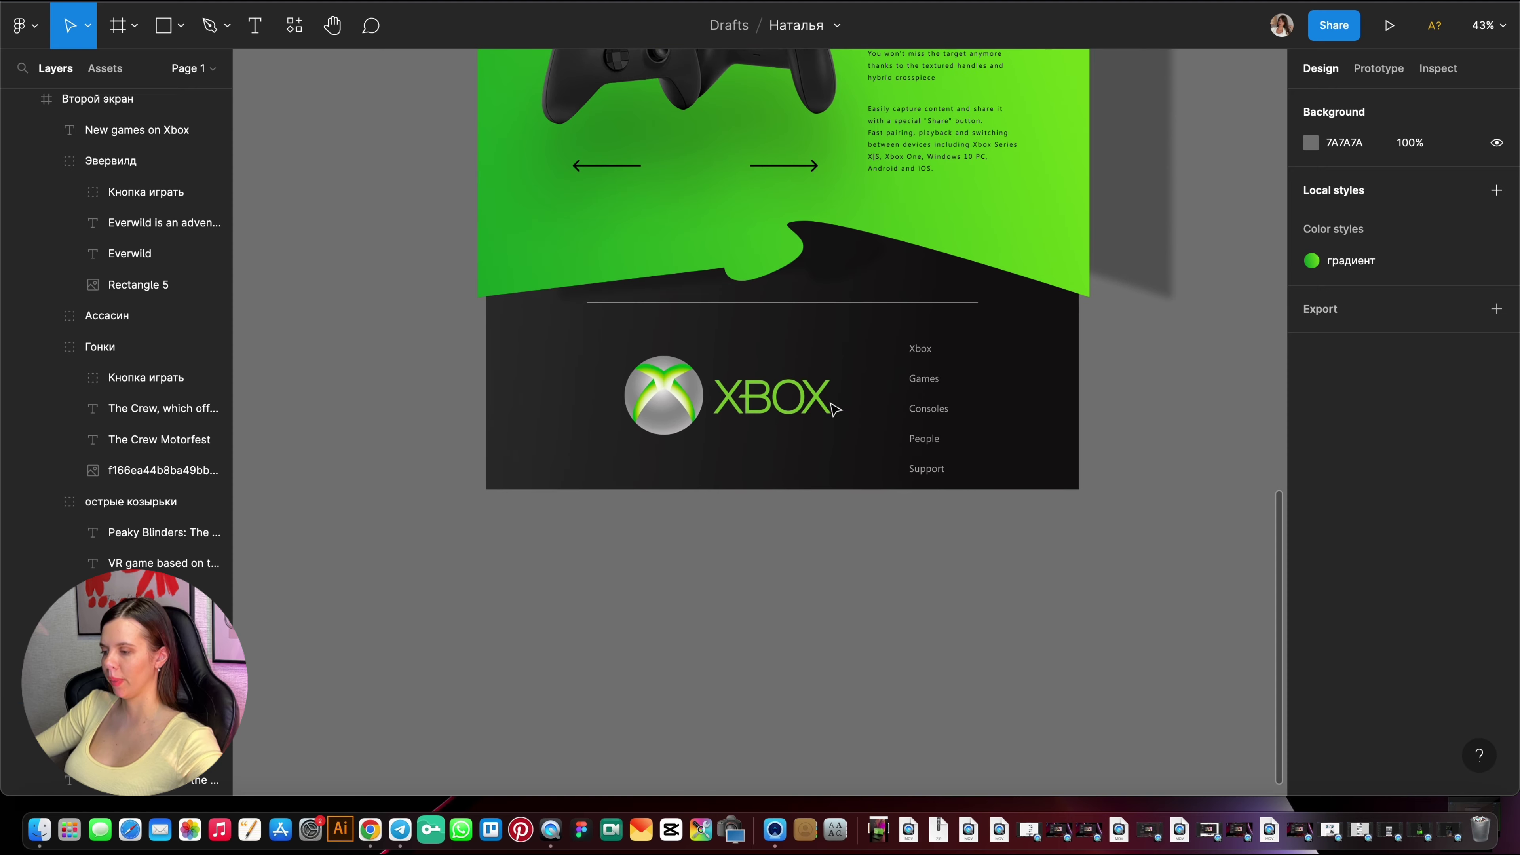
scroll(804, 349, "up", 3)
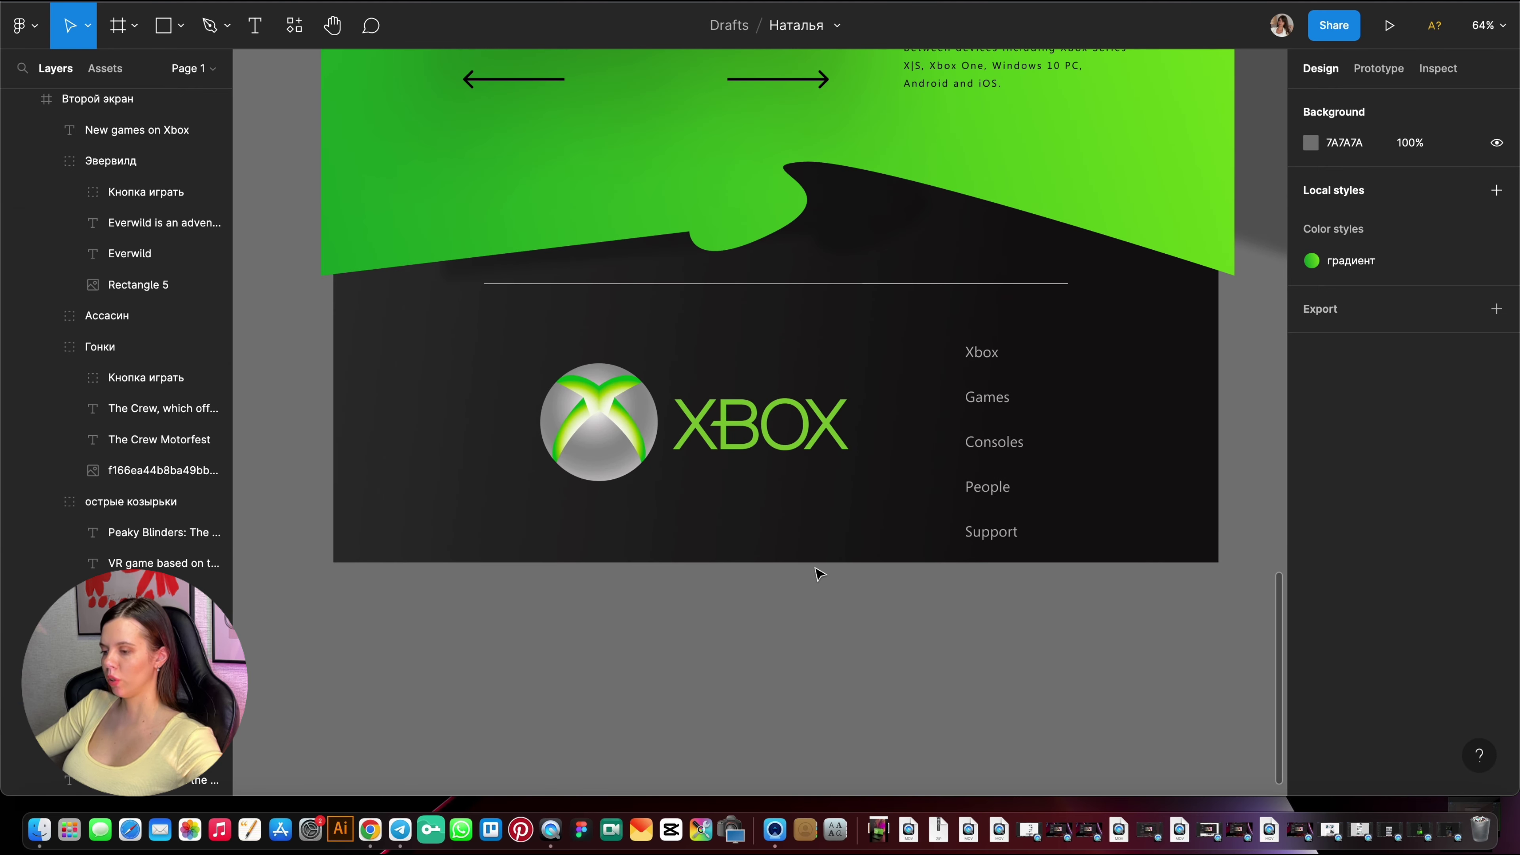
left_click(668, 397)
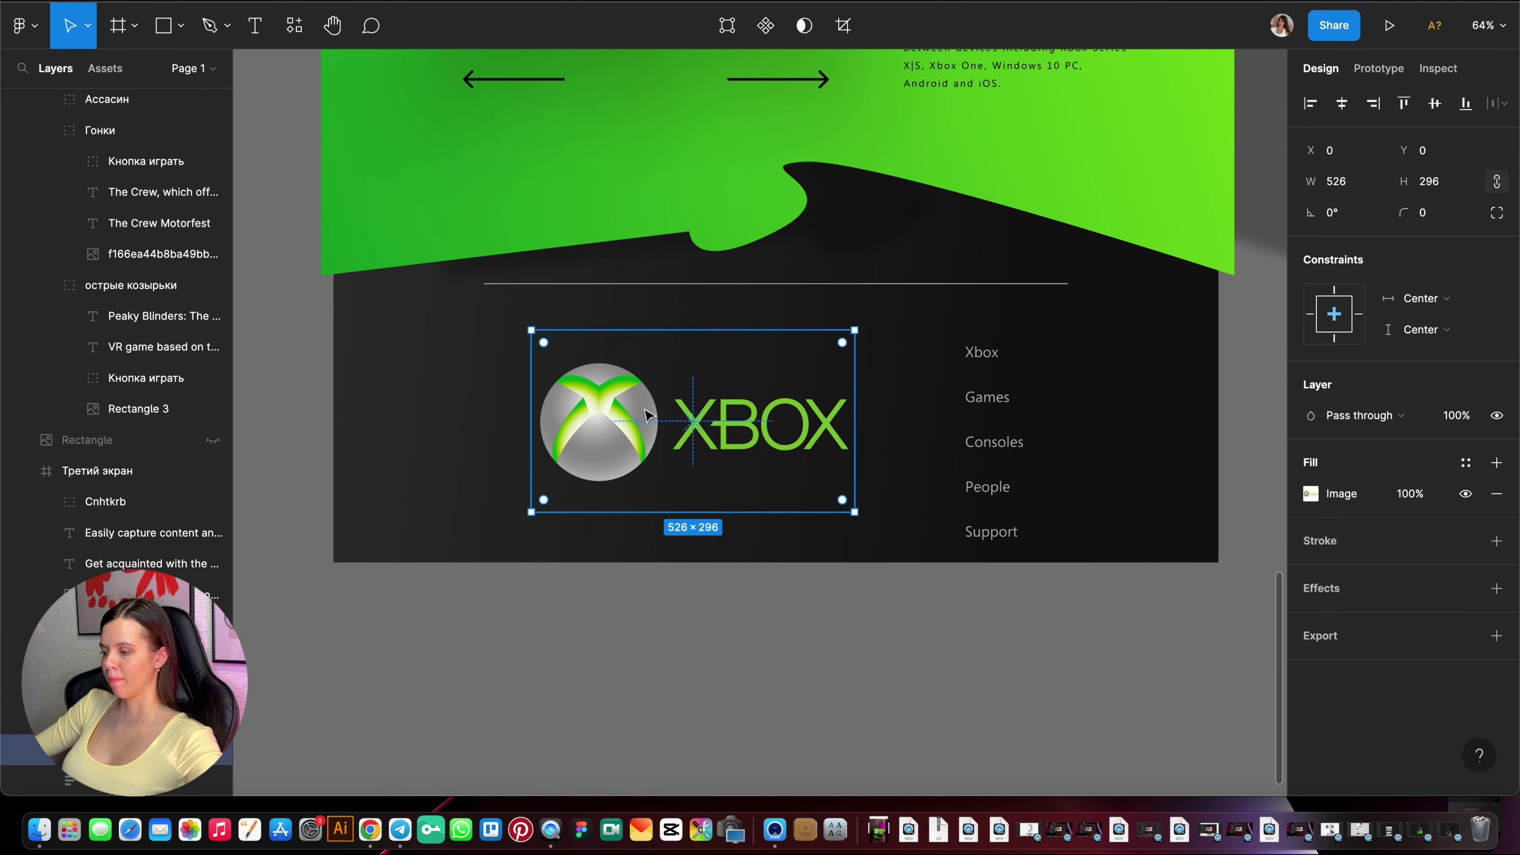
Reselect the XBOX logo, then select the divider line above the footer.
scroll(748, 569, "down", 5)
scroll(786, 477, "up", 5)
left_click(670, 426)
left_click(519, 358)
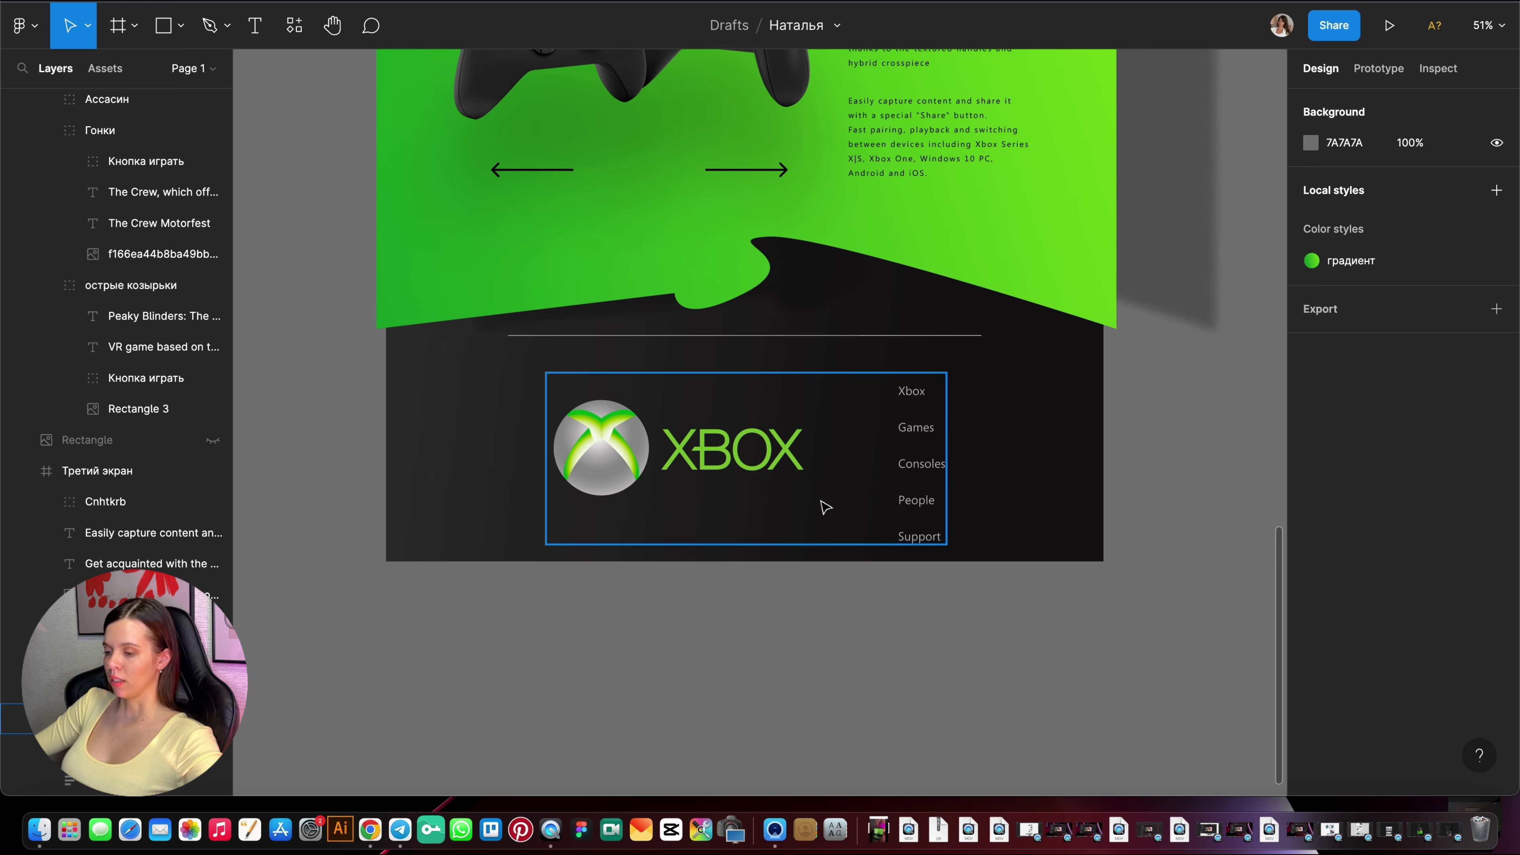
scroll(777, 638, "down", 2)
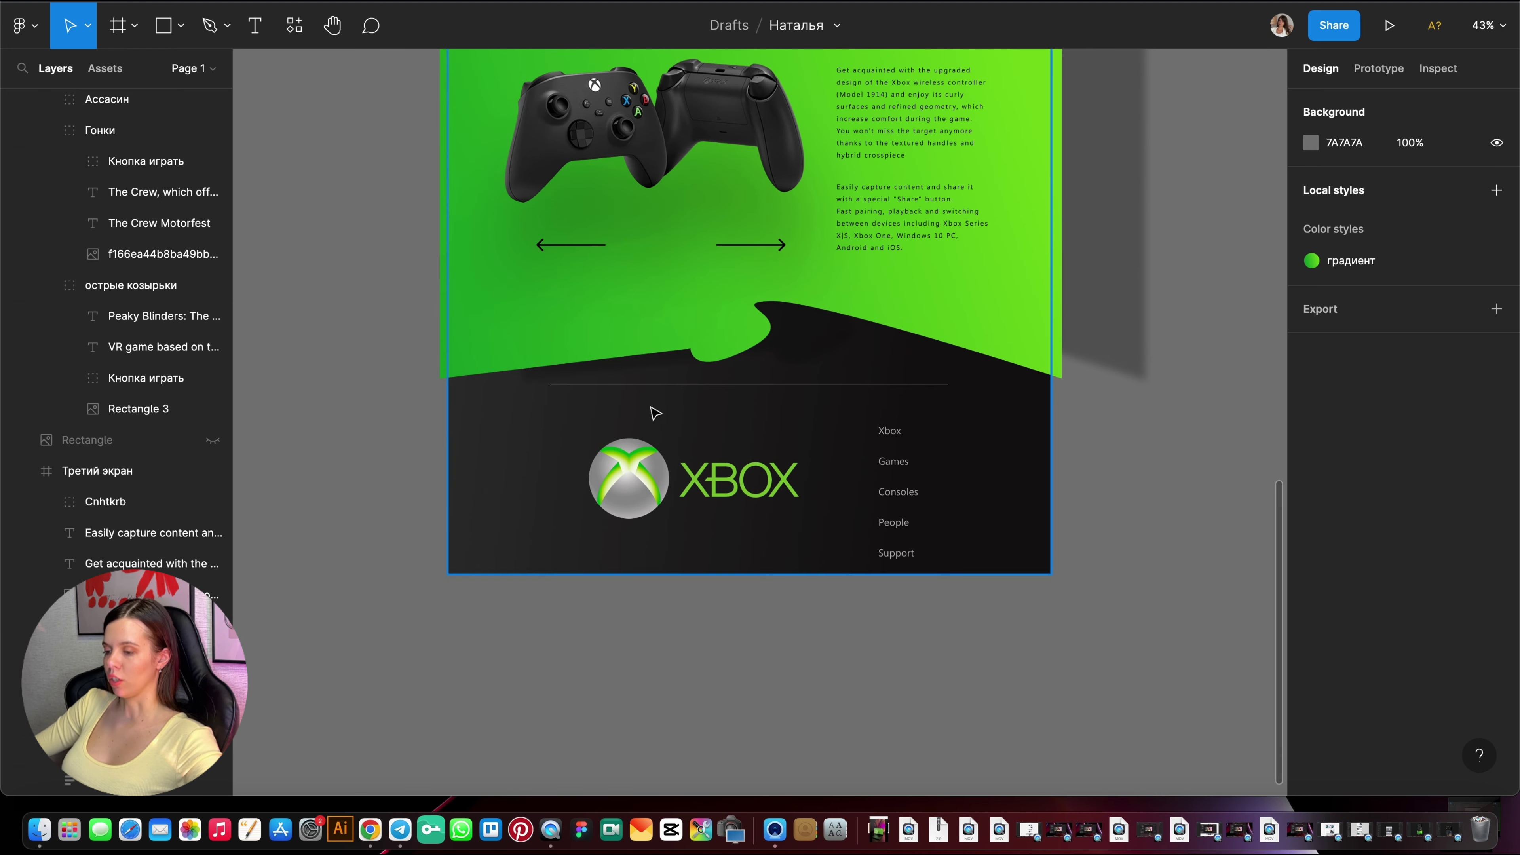
scroll(652, 408, "up", 5)
left_click(664, 382)
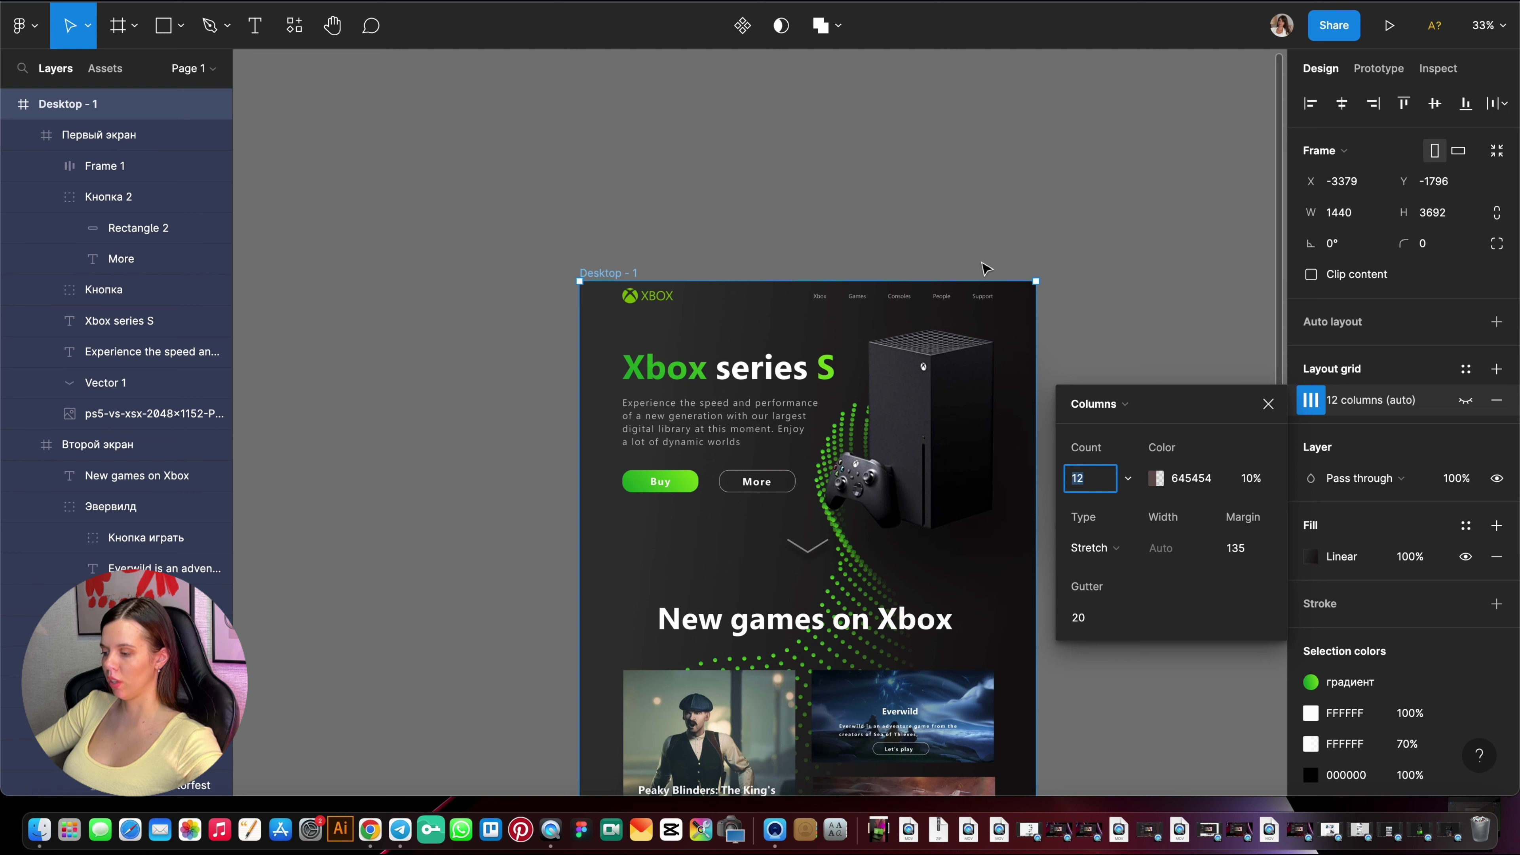
Close the column grid popup and zoom out to review the whole Desktop - 1 frame.
left_click(909, 201)
scroll(909, 202, "down", 2)
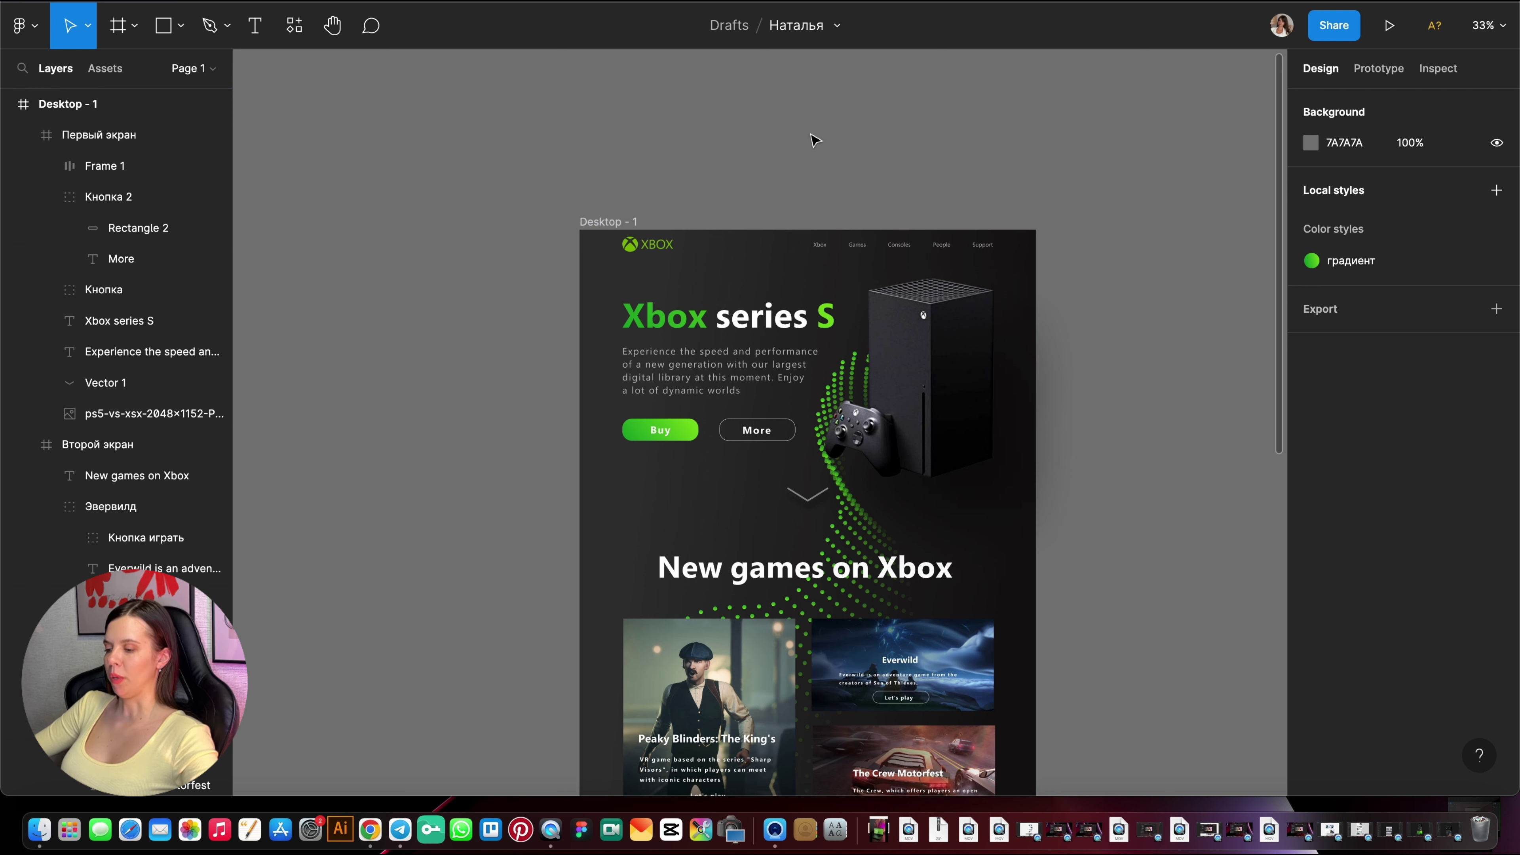
scroll(886, 228, "down", 5)
scroll(954, 305, "down", 3, "ctrl")
scroll(953, 305, "down", 2)
scroll(955, 308, "up", 4)
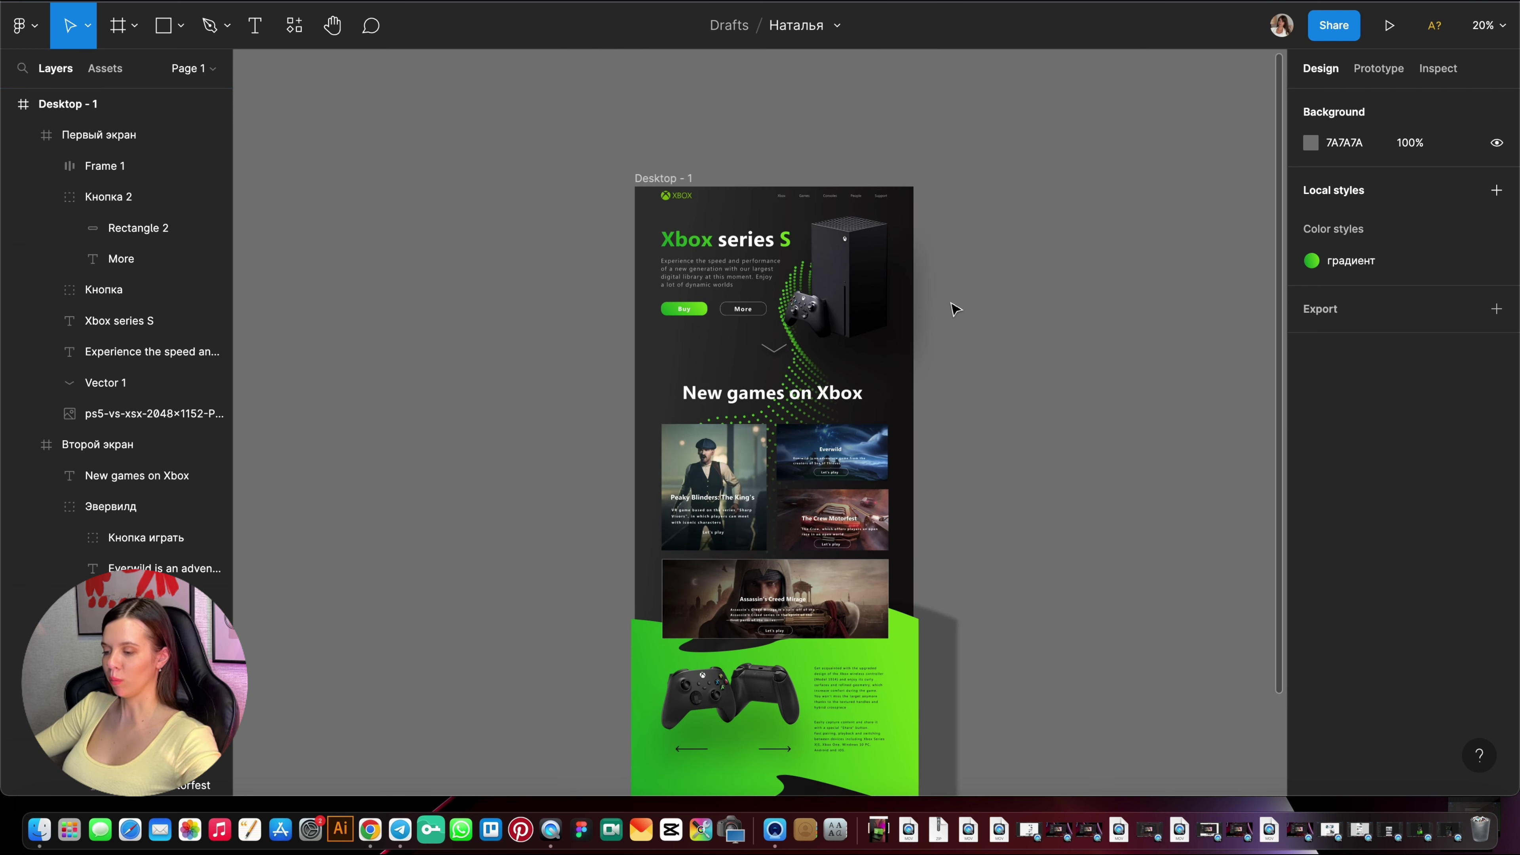
scroll(954, 305, "down", 2)
scroll(906, 169, "up", 5, "ctrl")
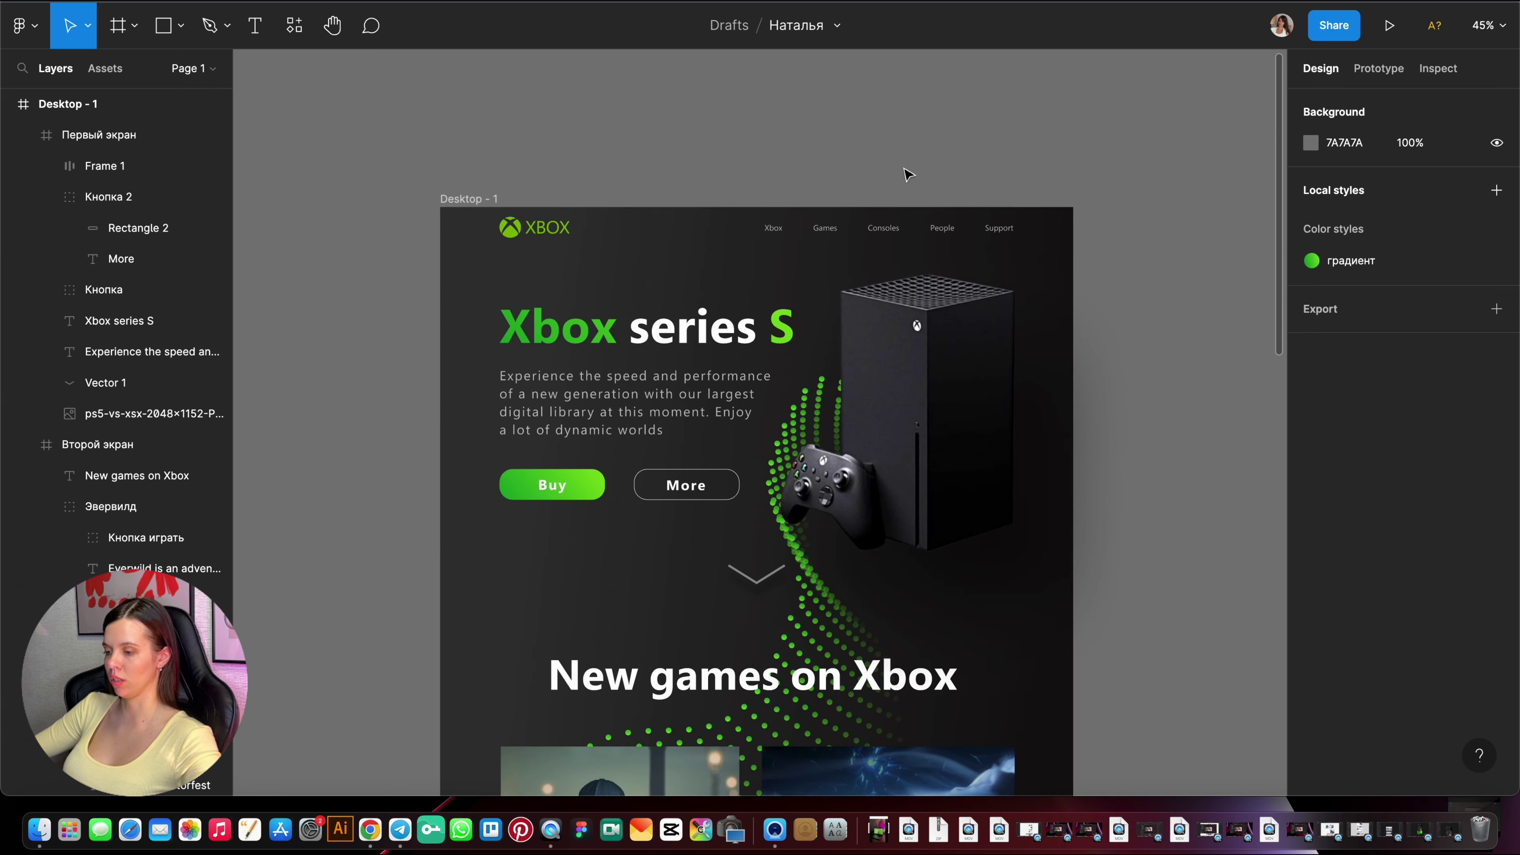
scroll(862, 197, "down", 5, "ctrl")
scroll(886, 269, "down", 5)
scroll(896, 318, "down", 2)
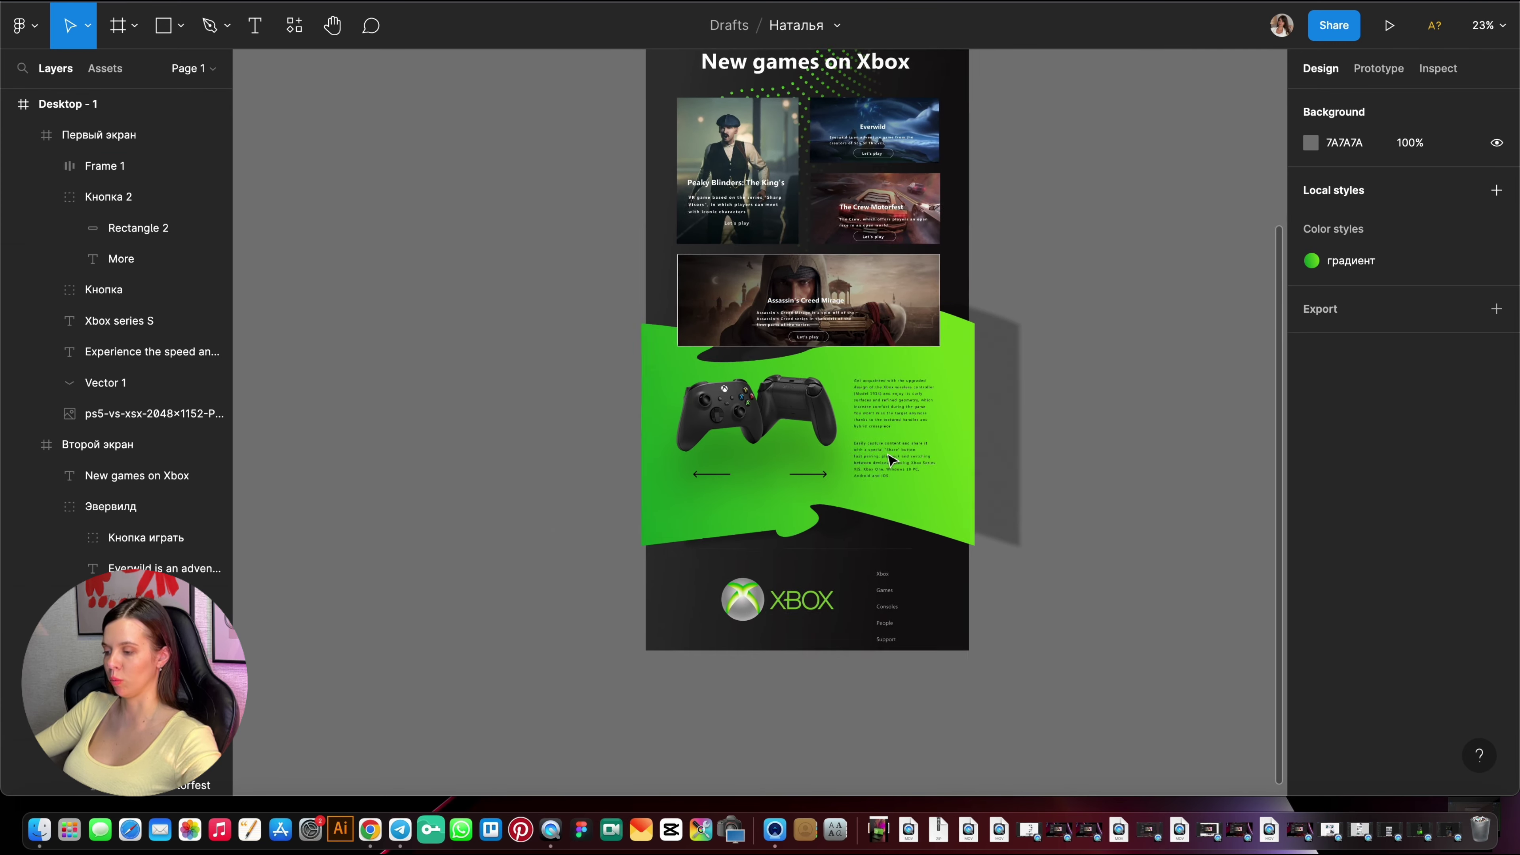
scroll(855, 496, "up", 5, "ctrl")
scroll(831, 411, "down", 5, "ctrl")
scroll(831, 411, "up", 3)
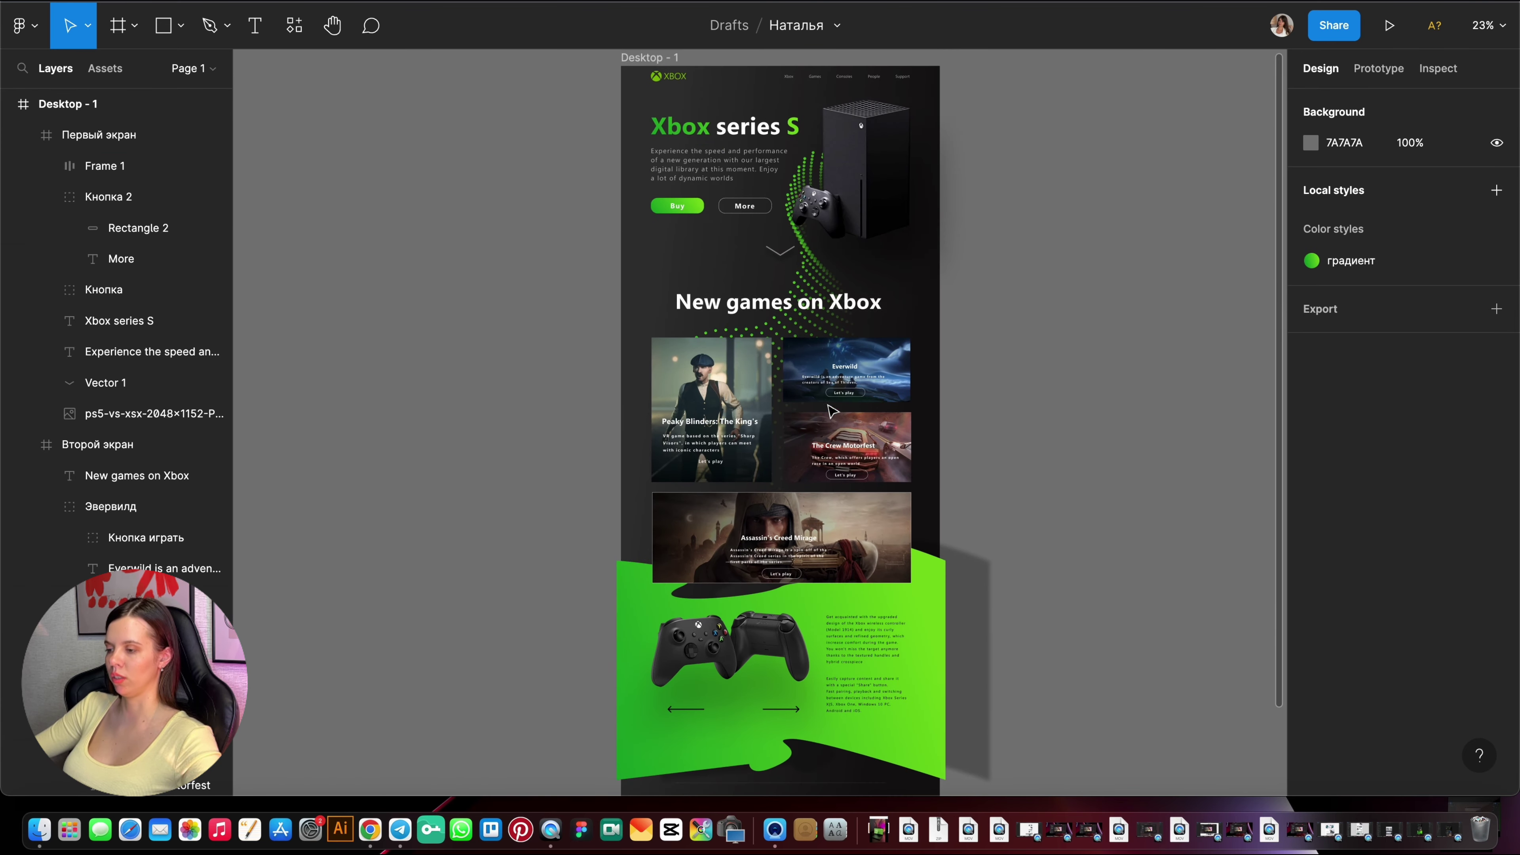
scroll(835, 401, "up", 3)
scroll(839, 386, "up", 3, "ctrl")
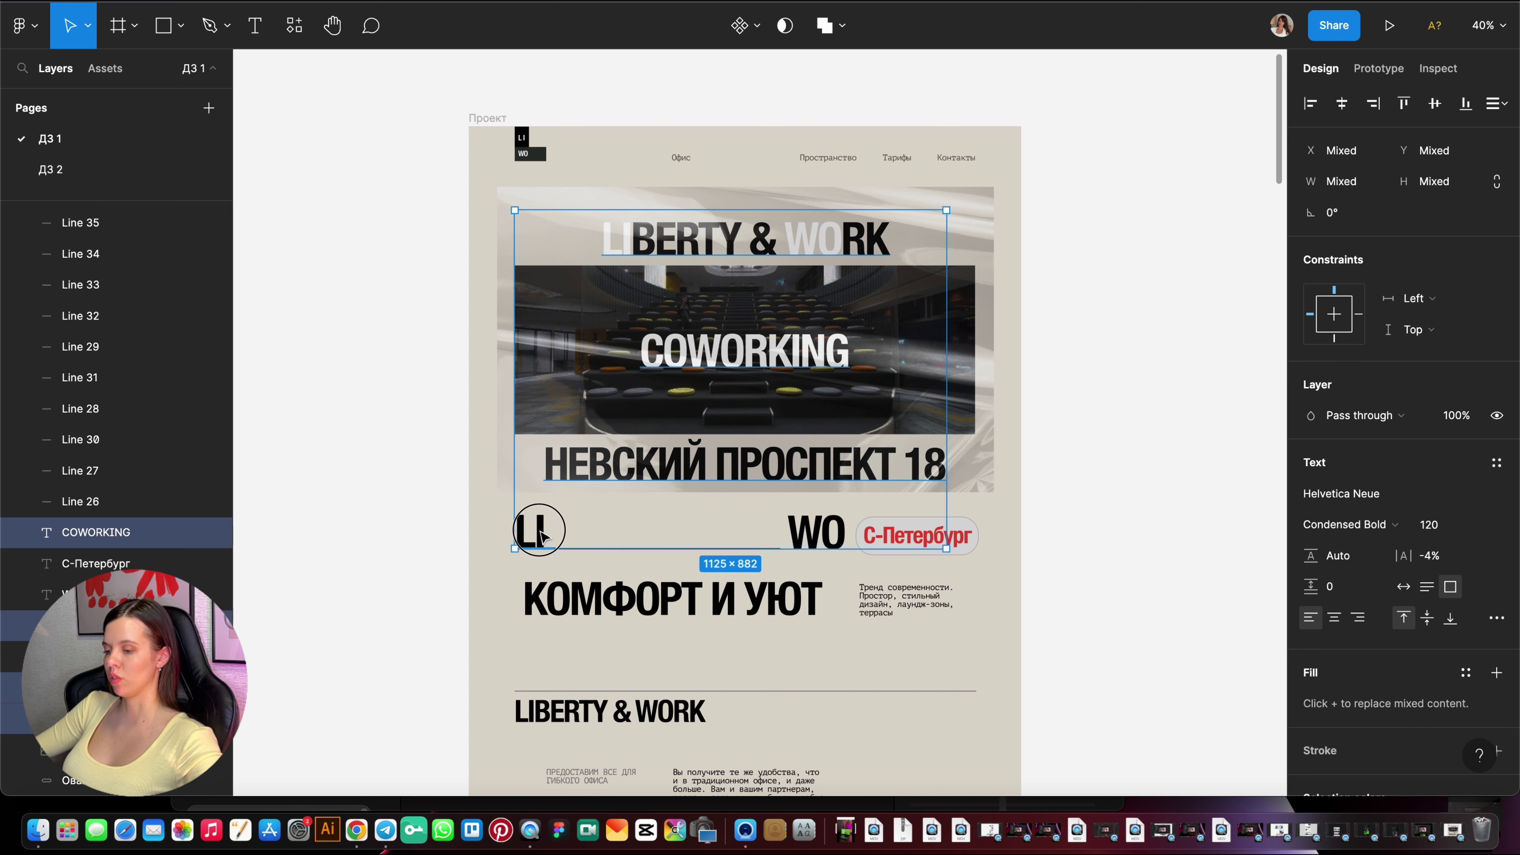
left_click(697, 614, "shift")
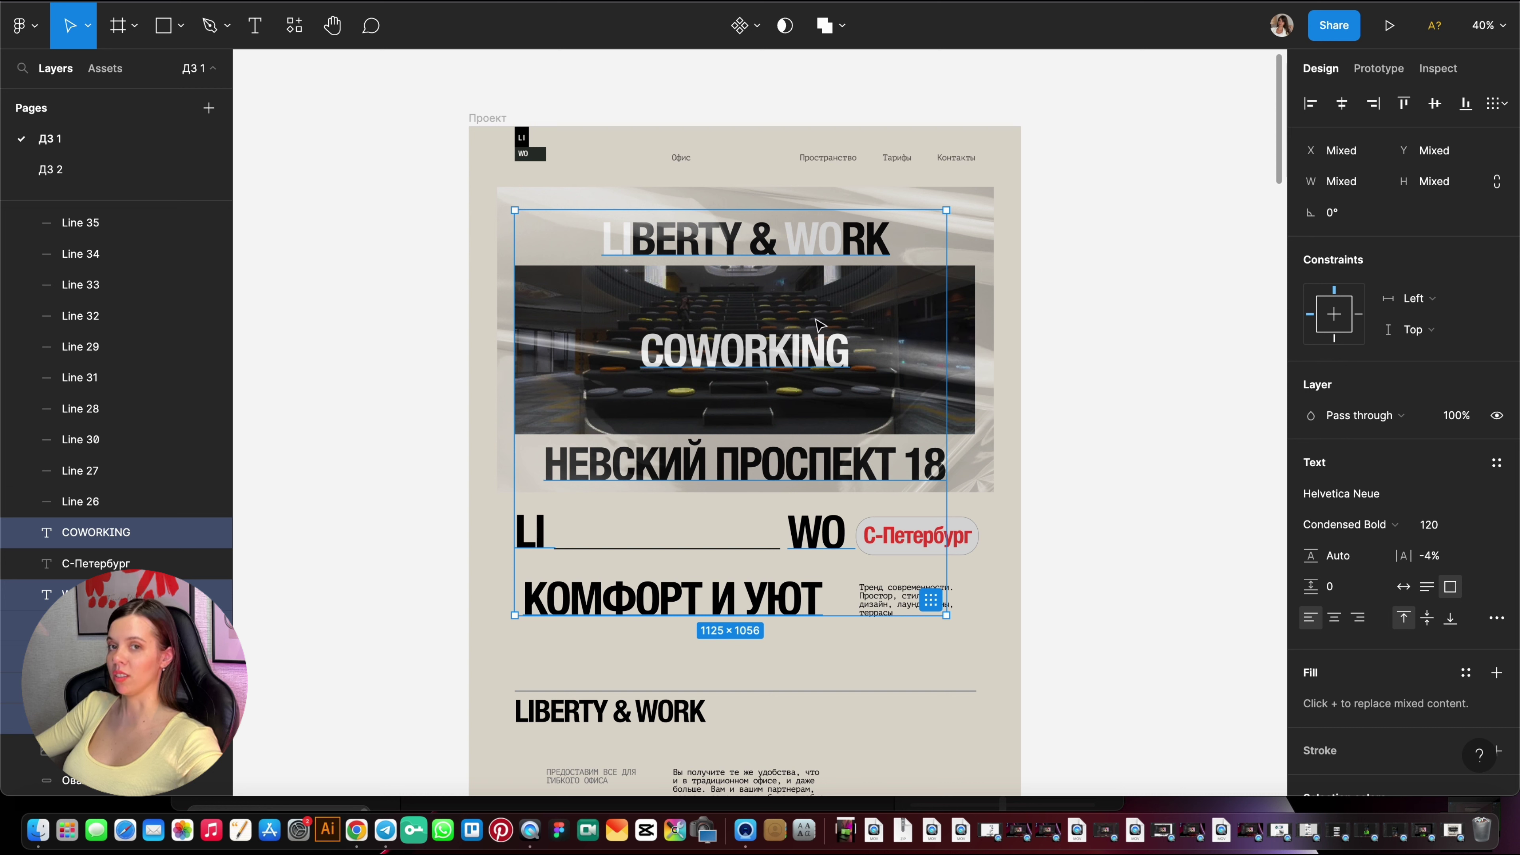
left_click(1069, 300)
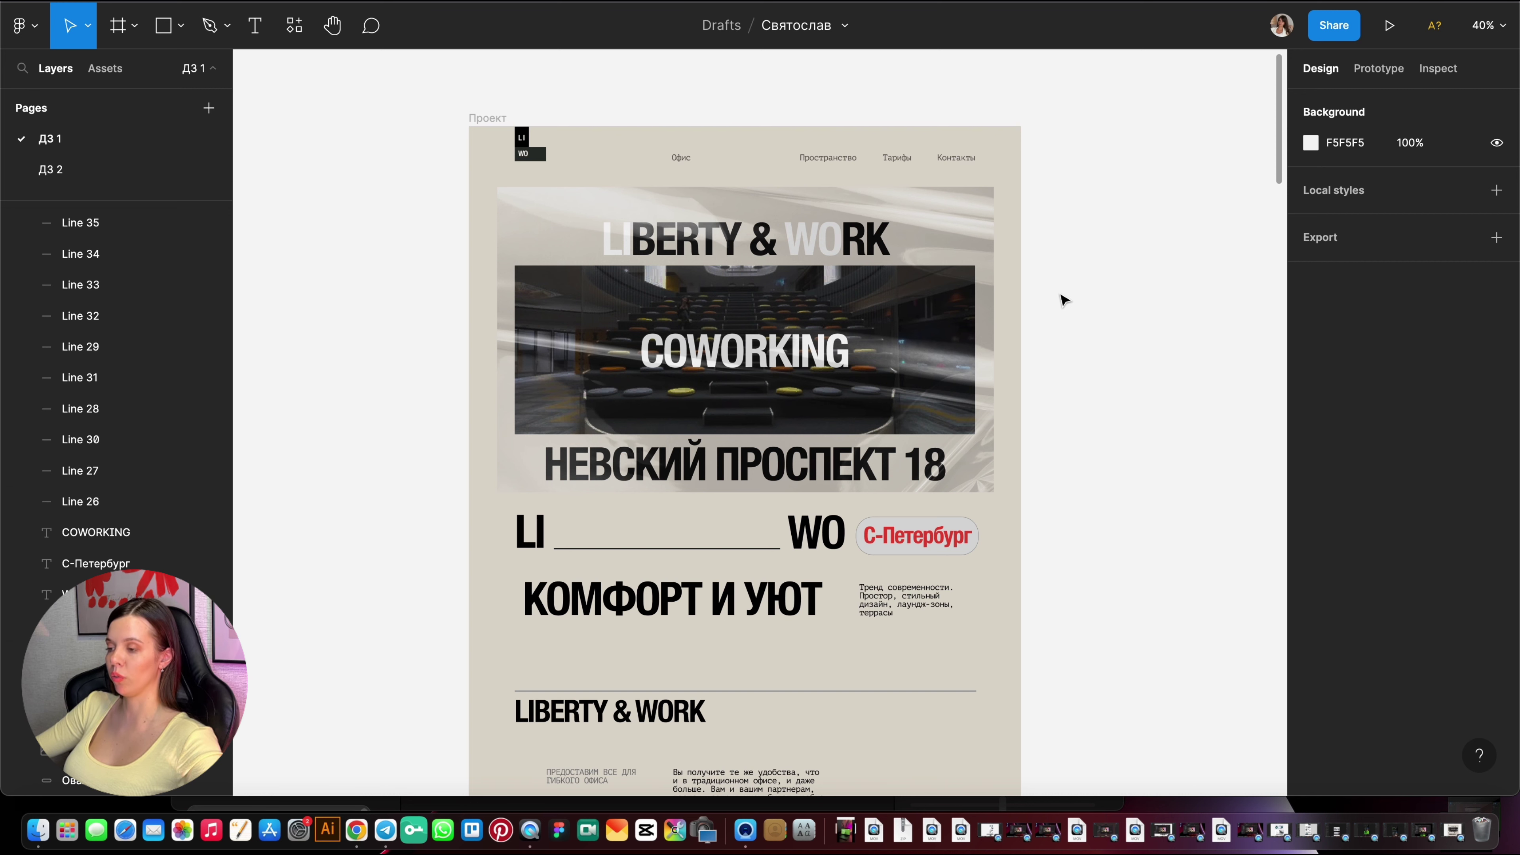
scroll(1041, 324, "down", 3)
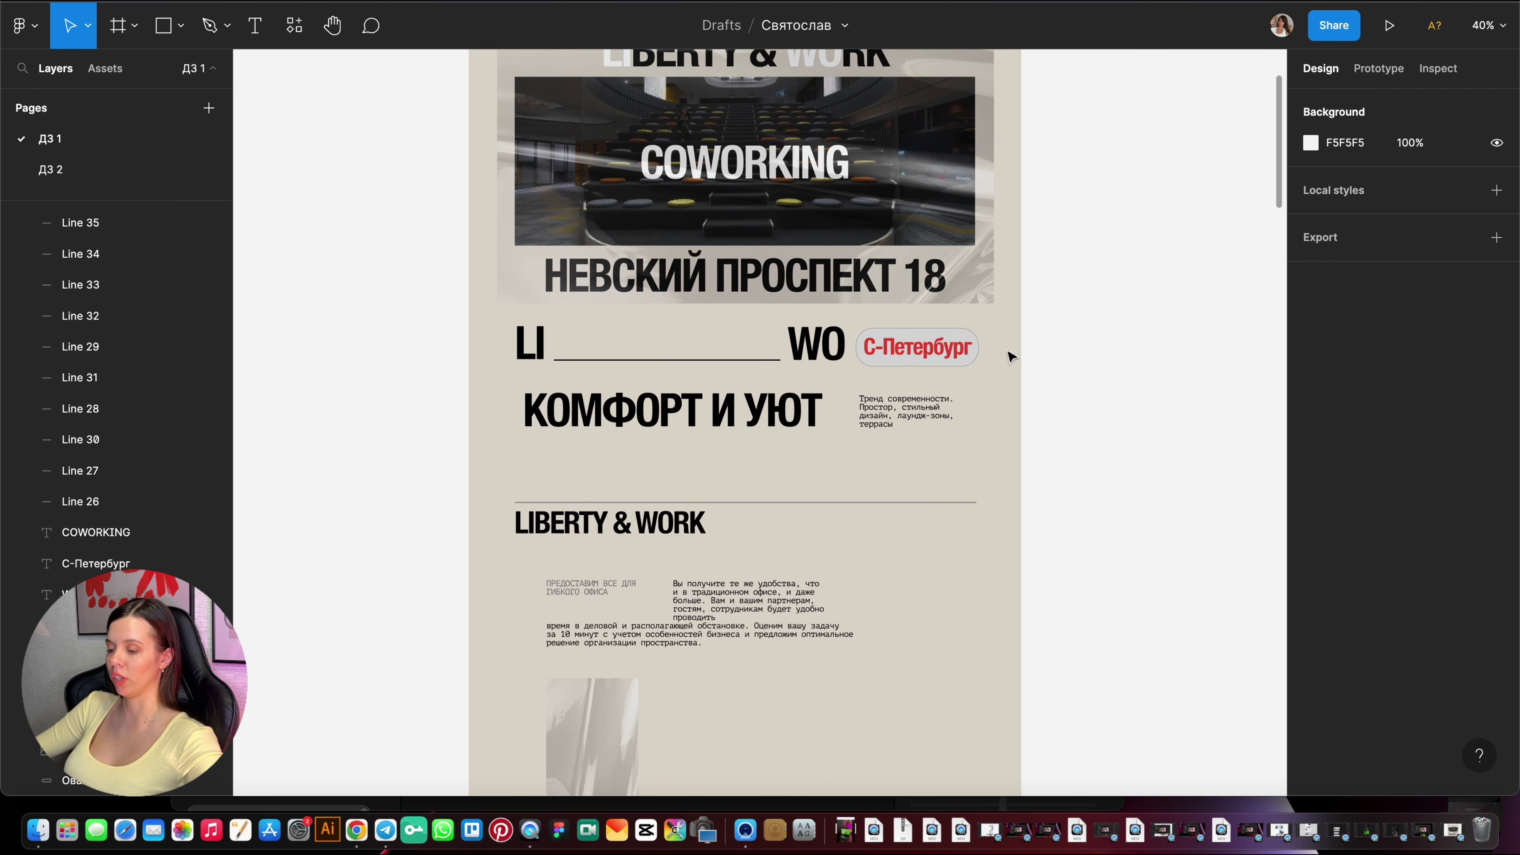
double_click(704, 520)
left_click(1076, 367)
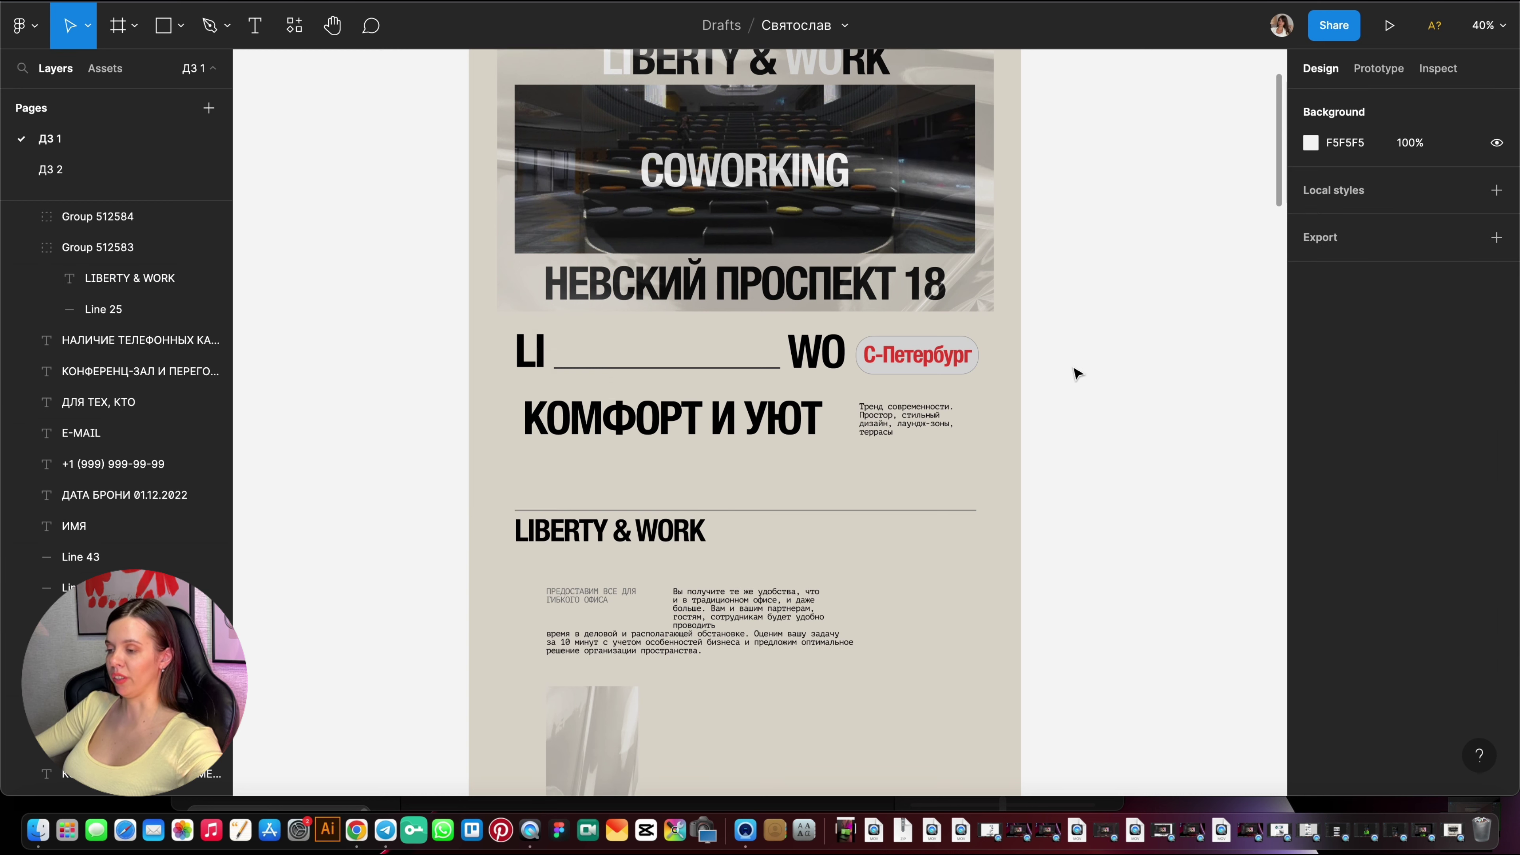
scroll(988, 316, "up", 3)
scroll(723, 253, "up", 3)
scroll(723, 254, "down", 1)
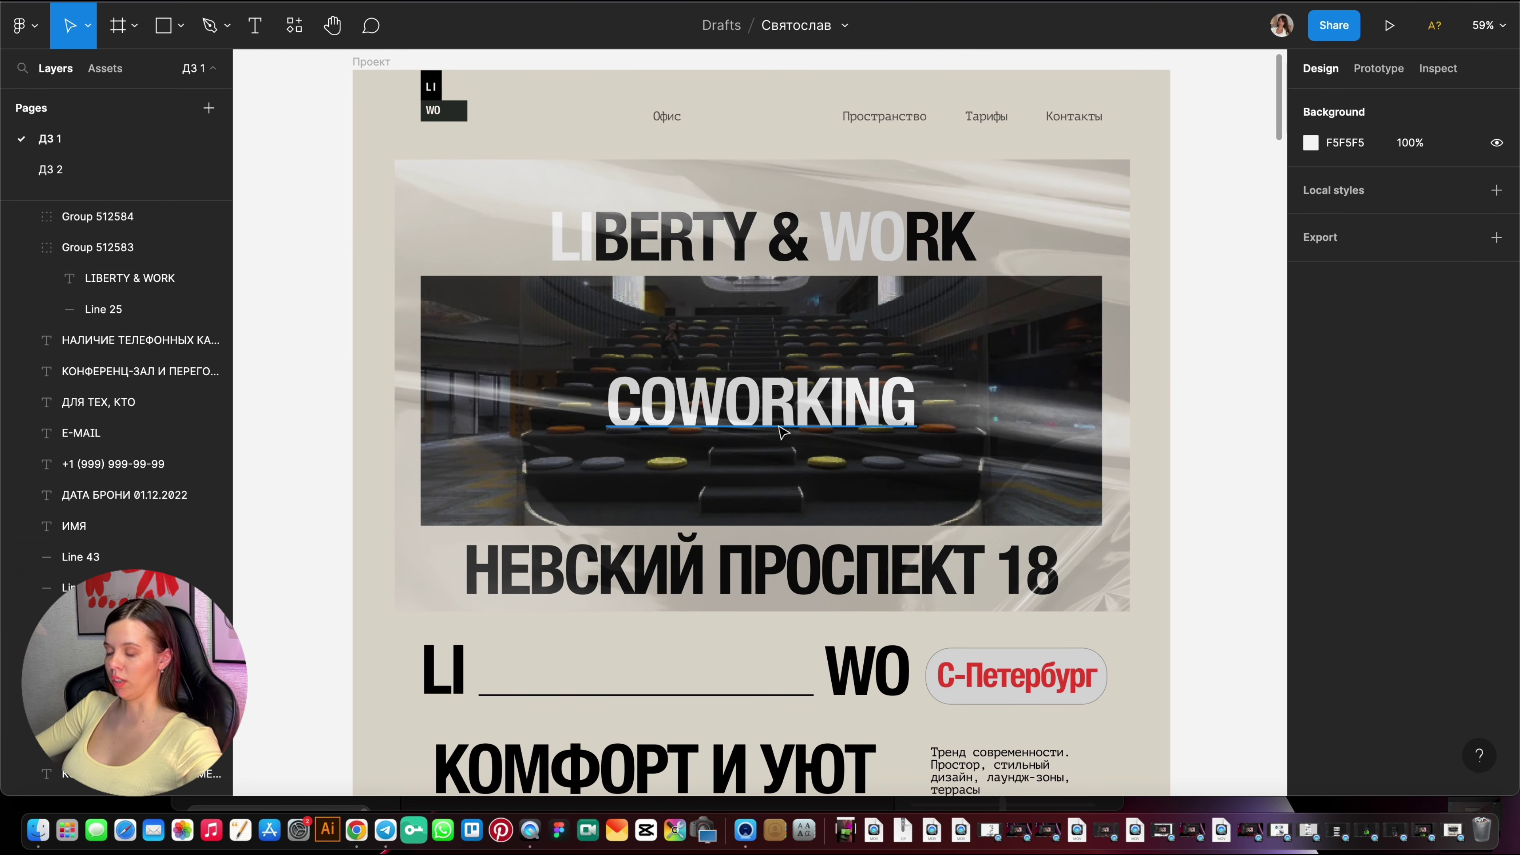
left_click(837, 232)
left_click(854, 422, "shift")
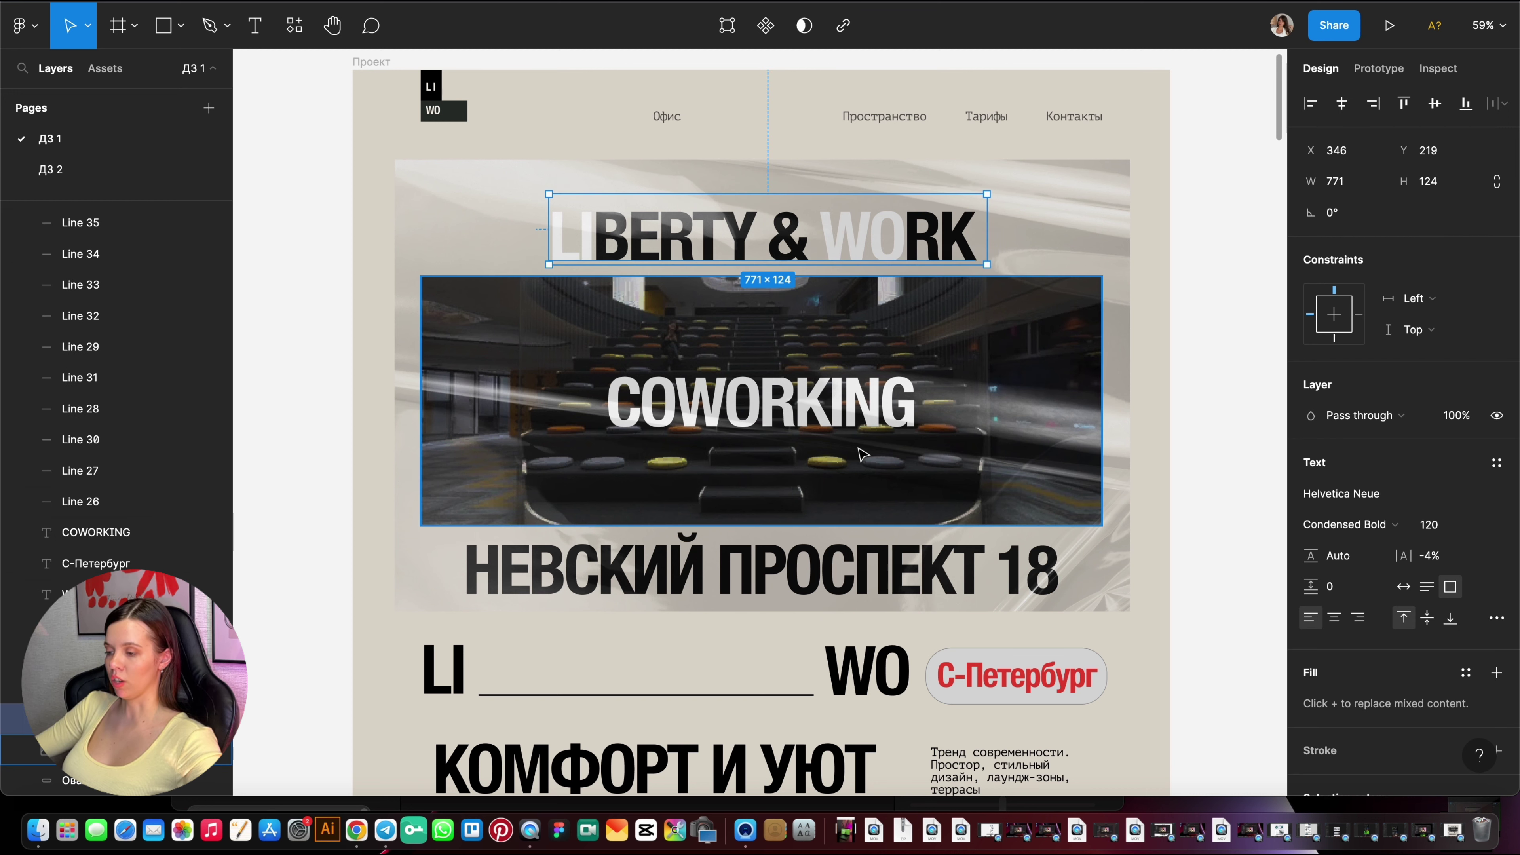
left_click(814, 563)
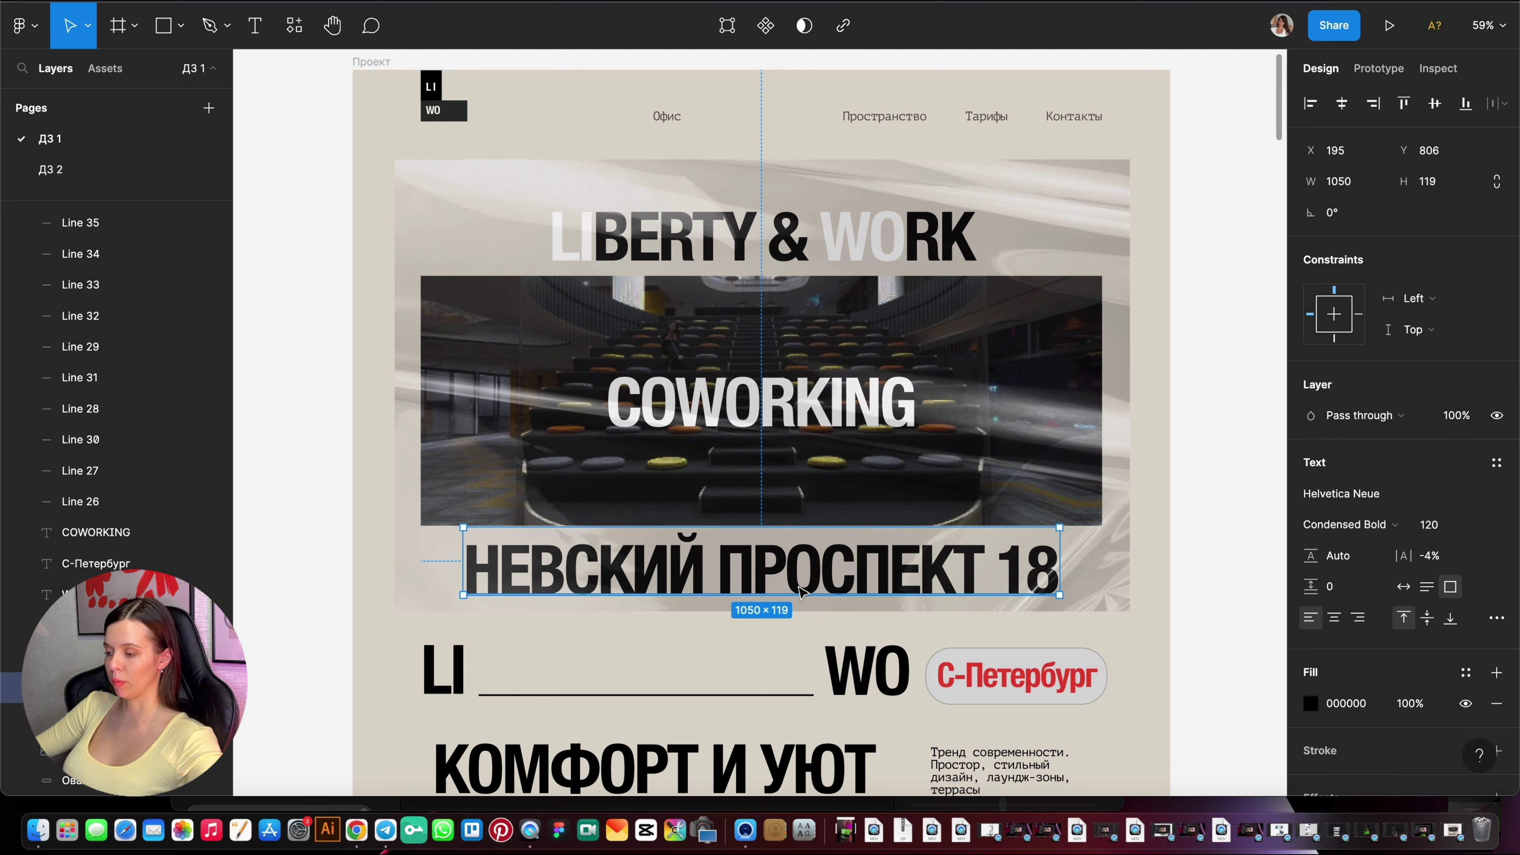
scroll(813, 527, "down", 3, "ctrl")
left_click(1103, 401)
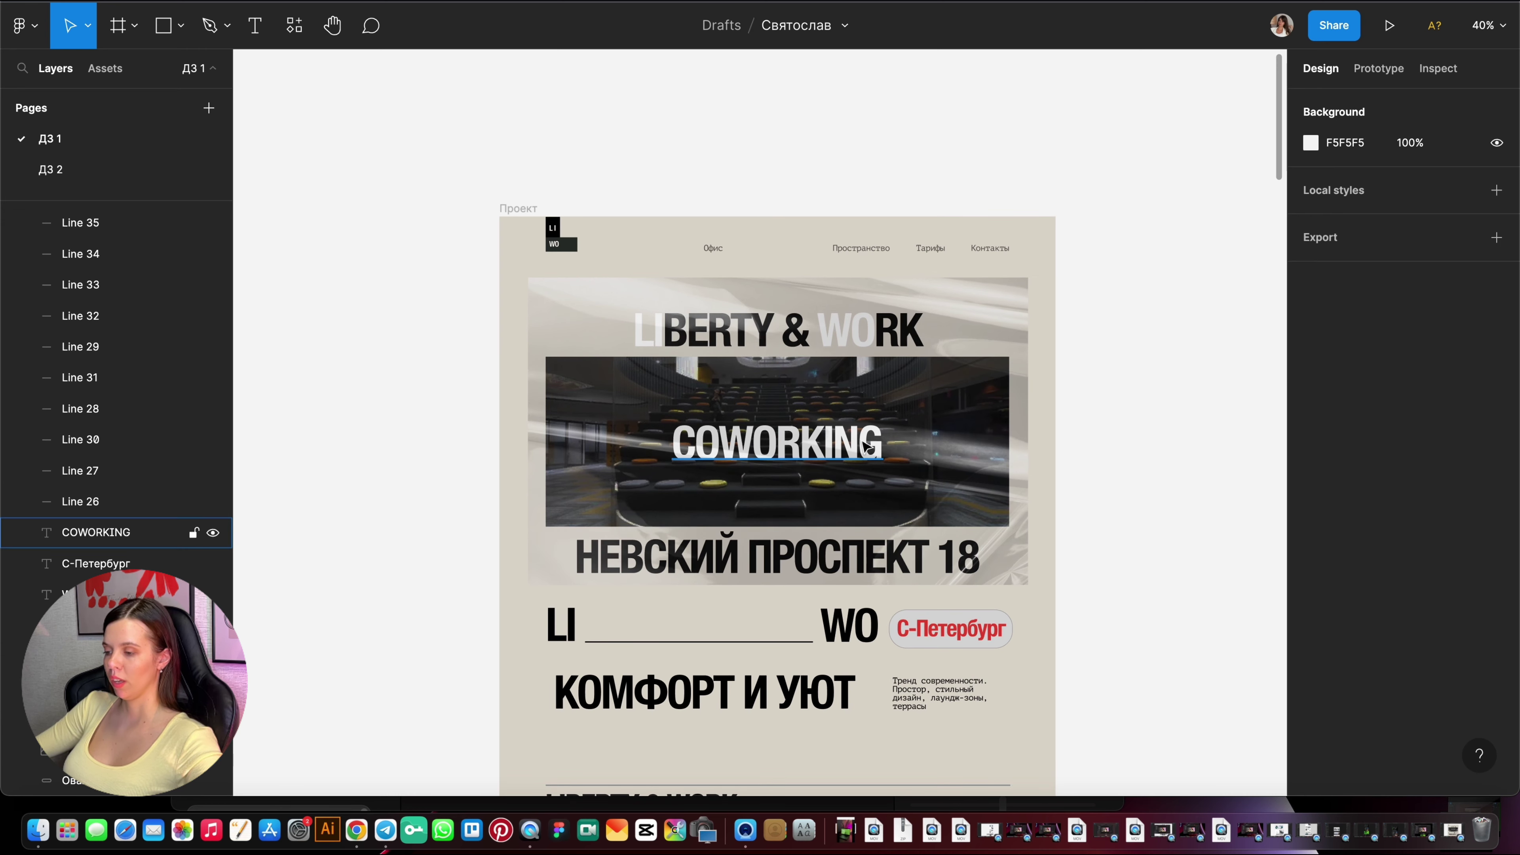
scroll(781, 434, "up", 2, "ctrl")
scroll(802, 336, "up", 2)
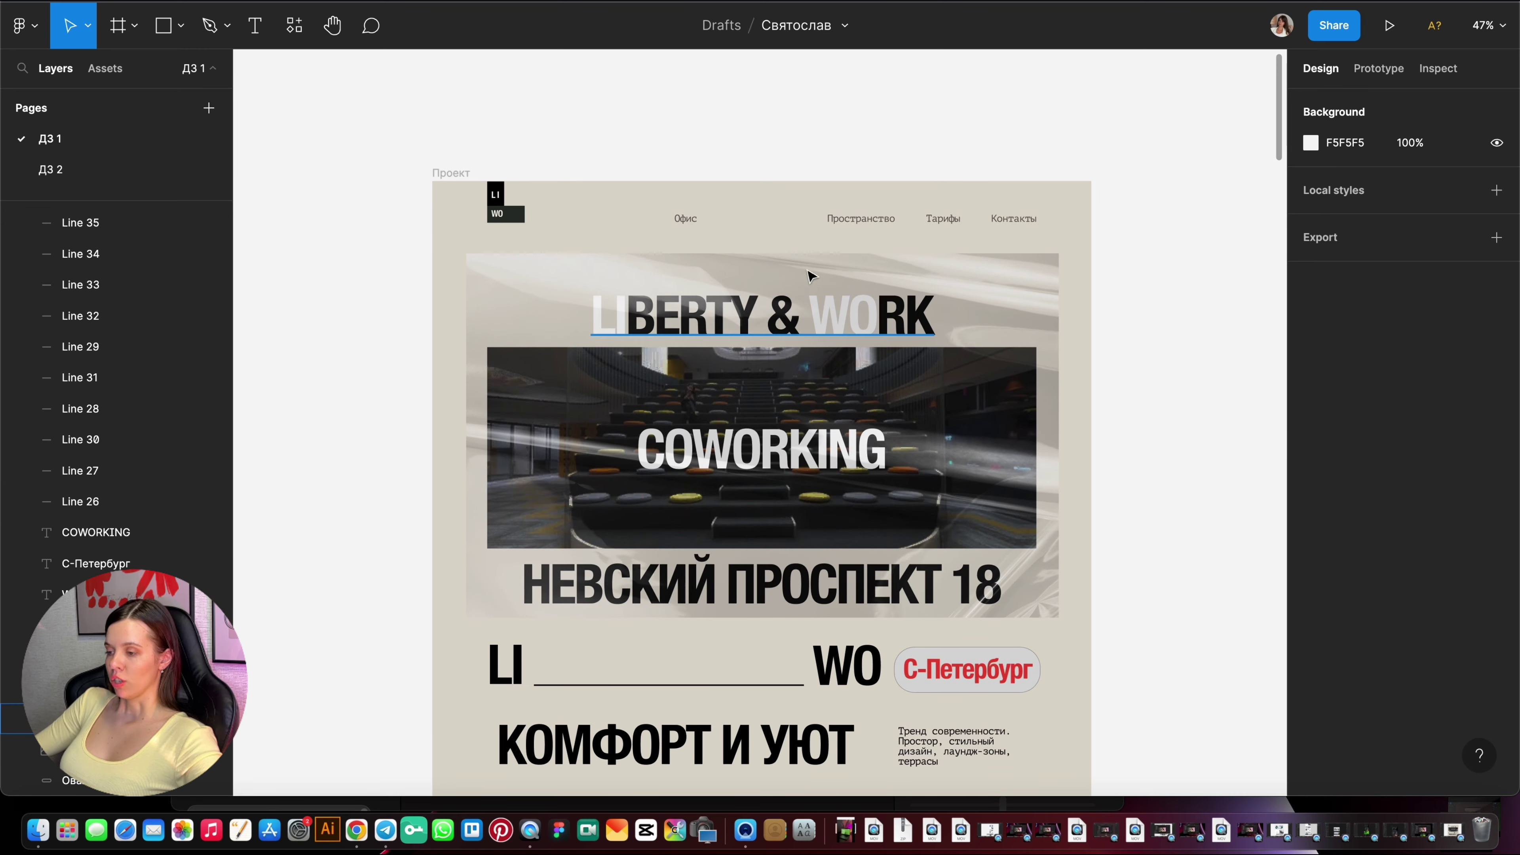
scroll(802, 246, "up", 3, "ctrl")
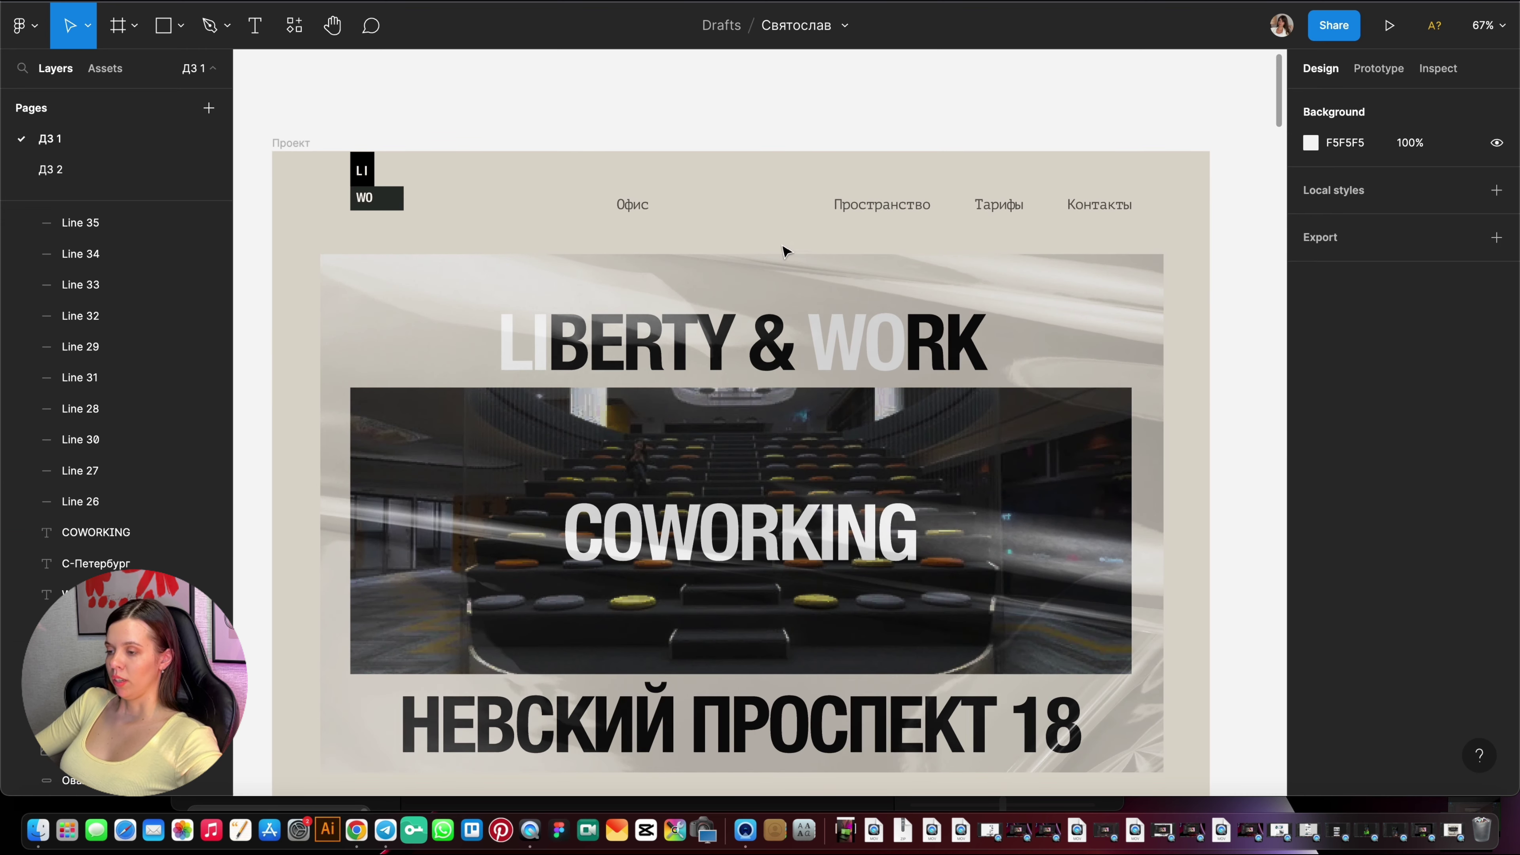
left_click(638, 215)
left_click(682, 204)
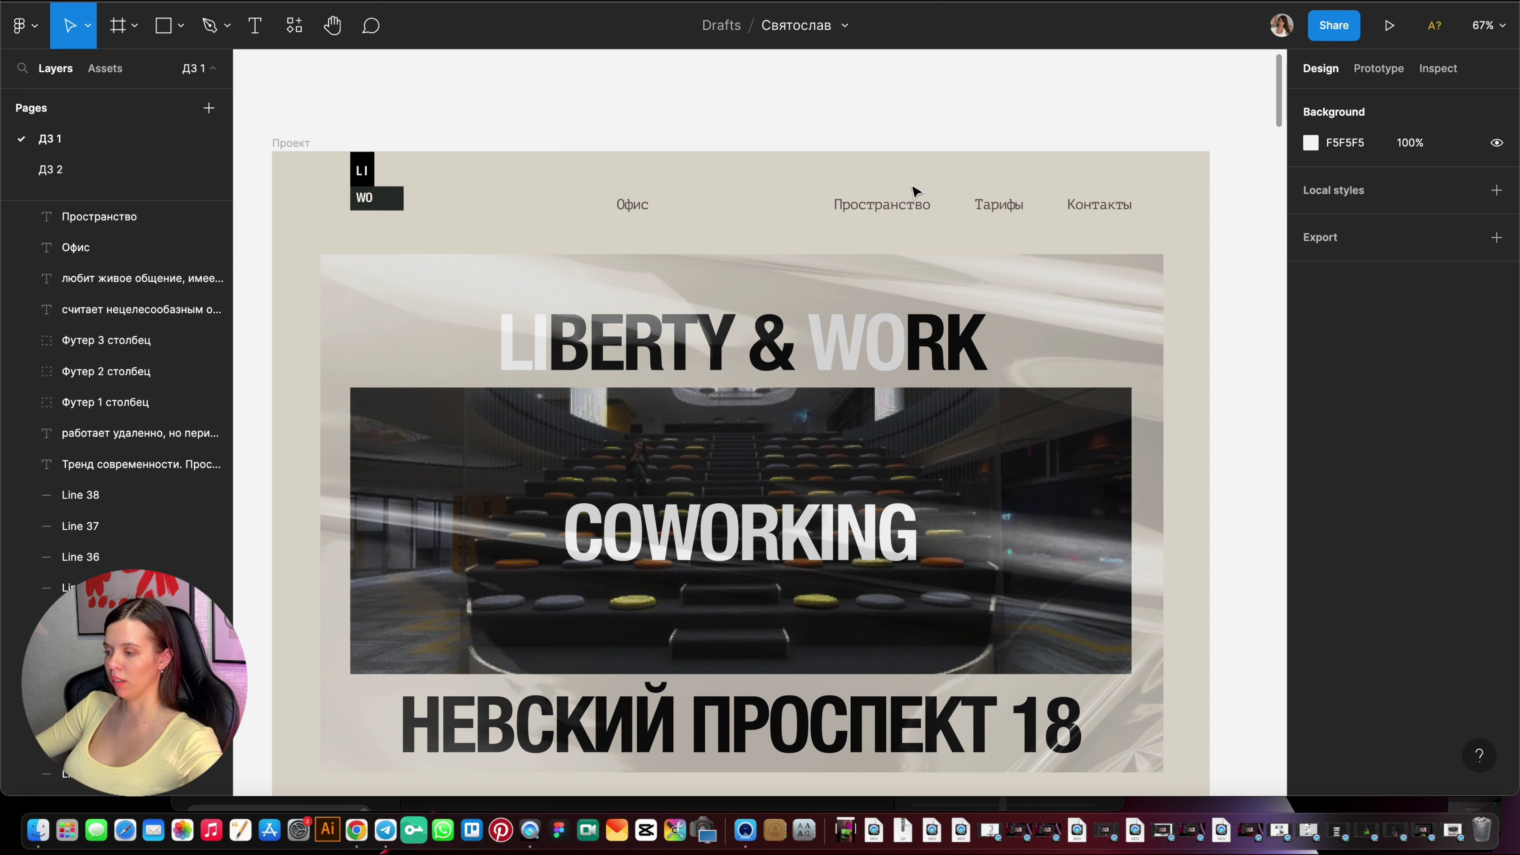
Frame the four navigation links into an auto-layout row with 64 spacing.
left_click(632, 211)
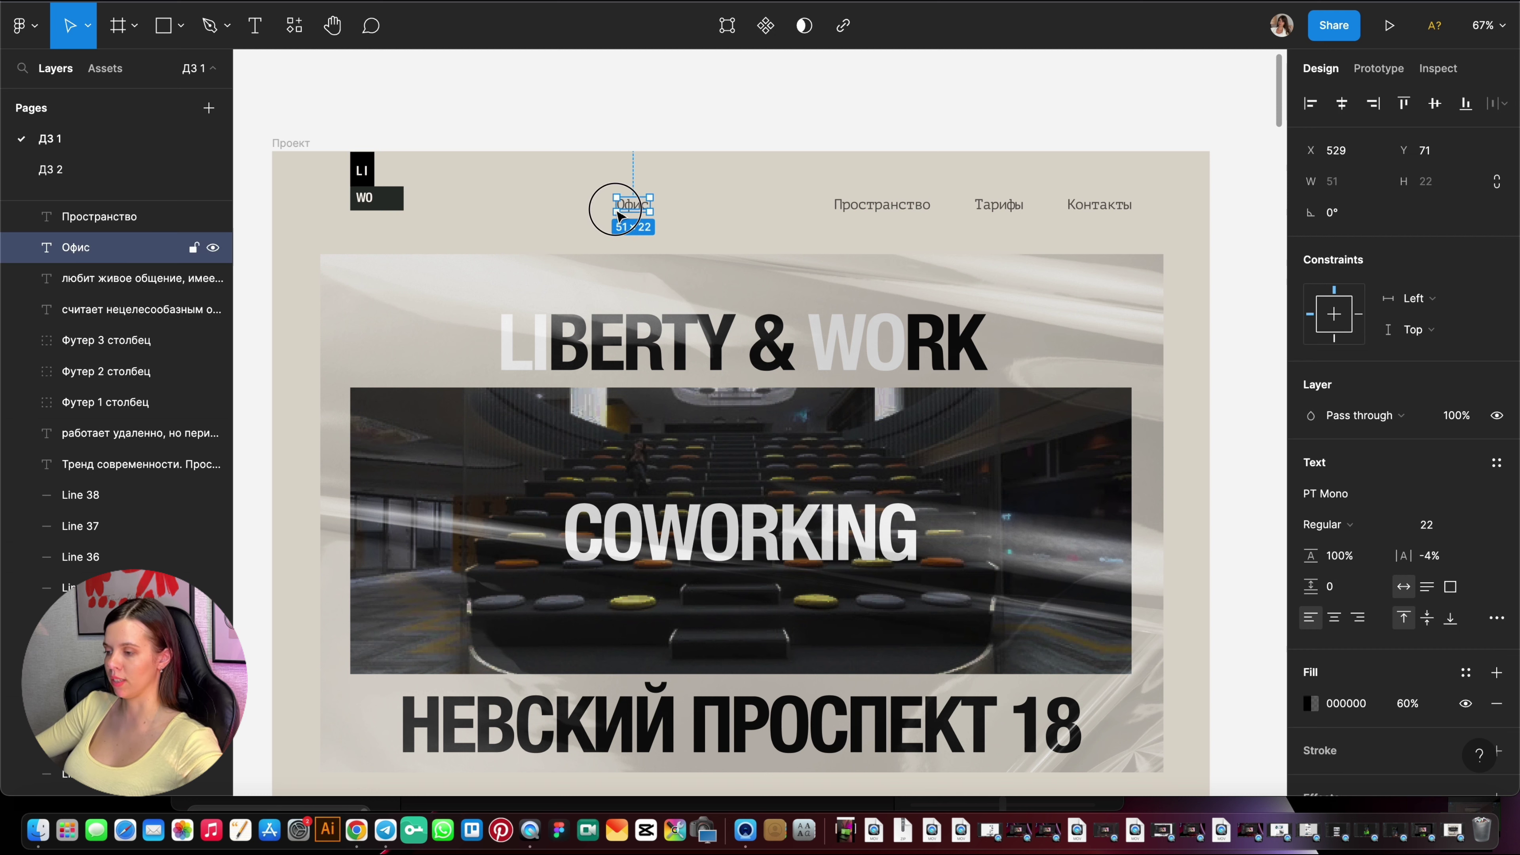
left_click(1191, 226)
left_click_drag(1191, 226, 569, 141)
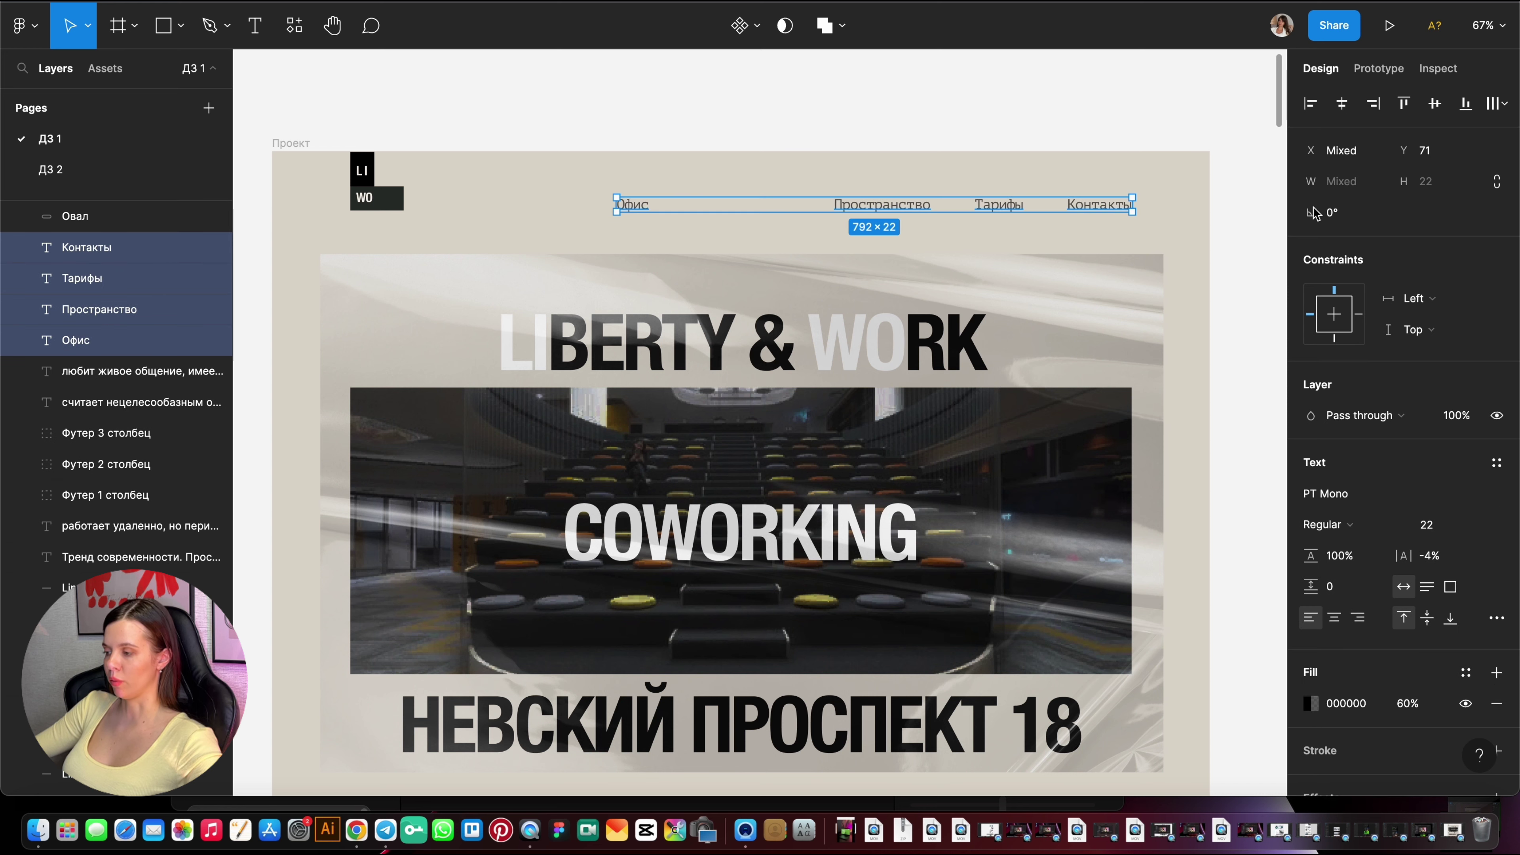
right_click(1004, 208)
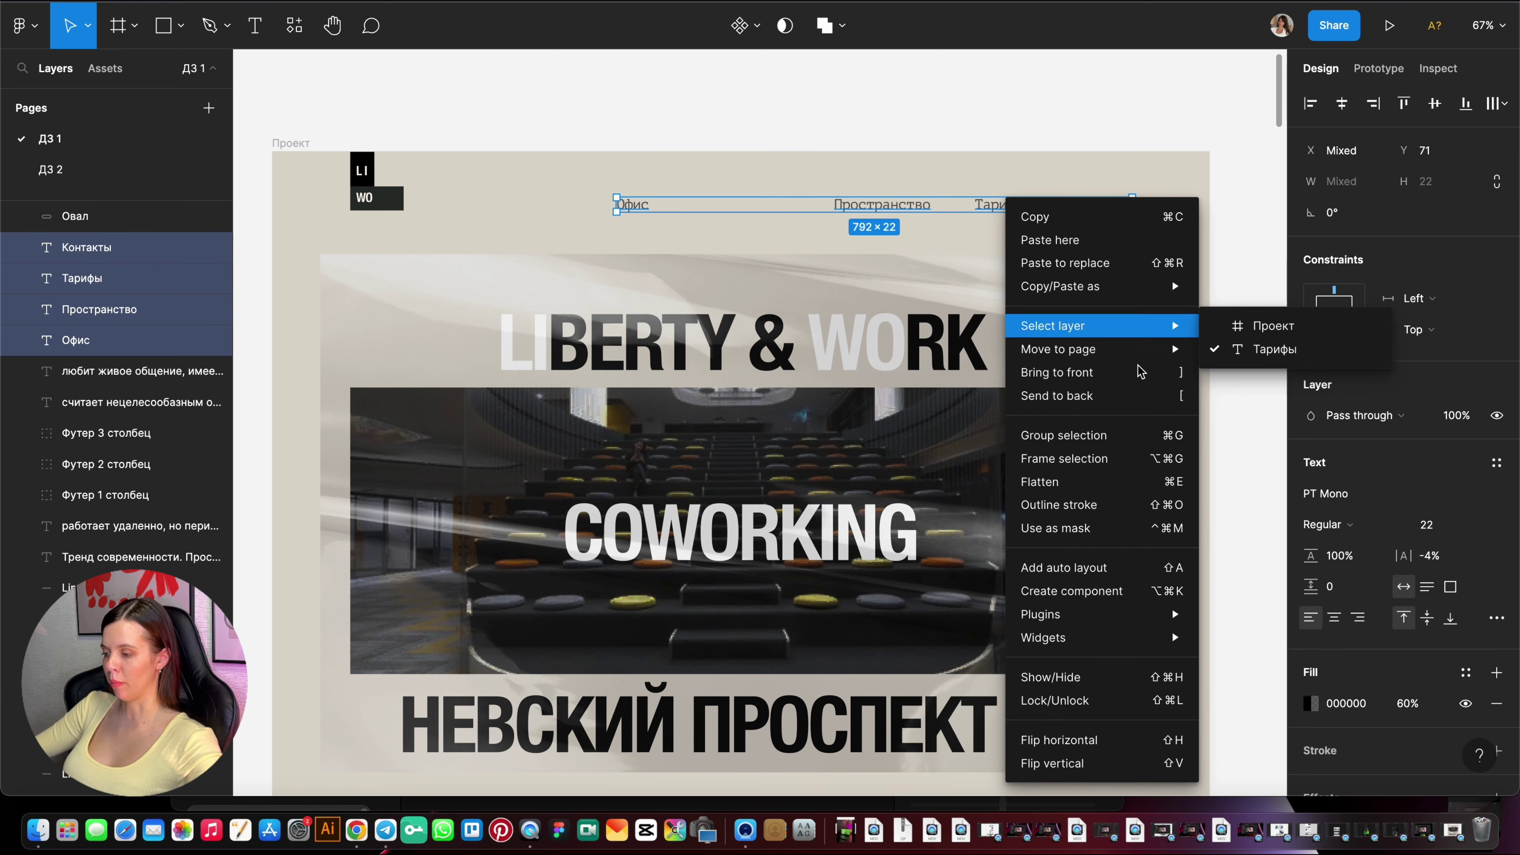
left_click(1077, 458)
left_click(1494, 323)
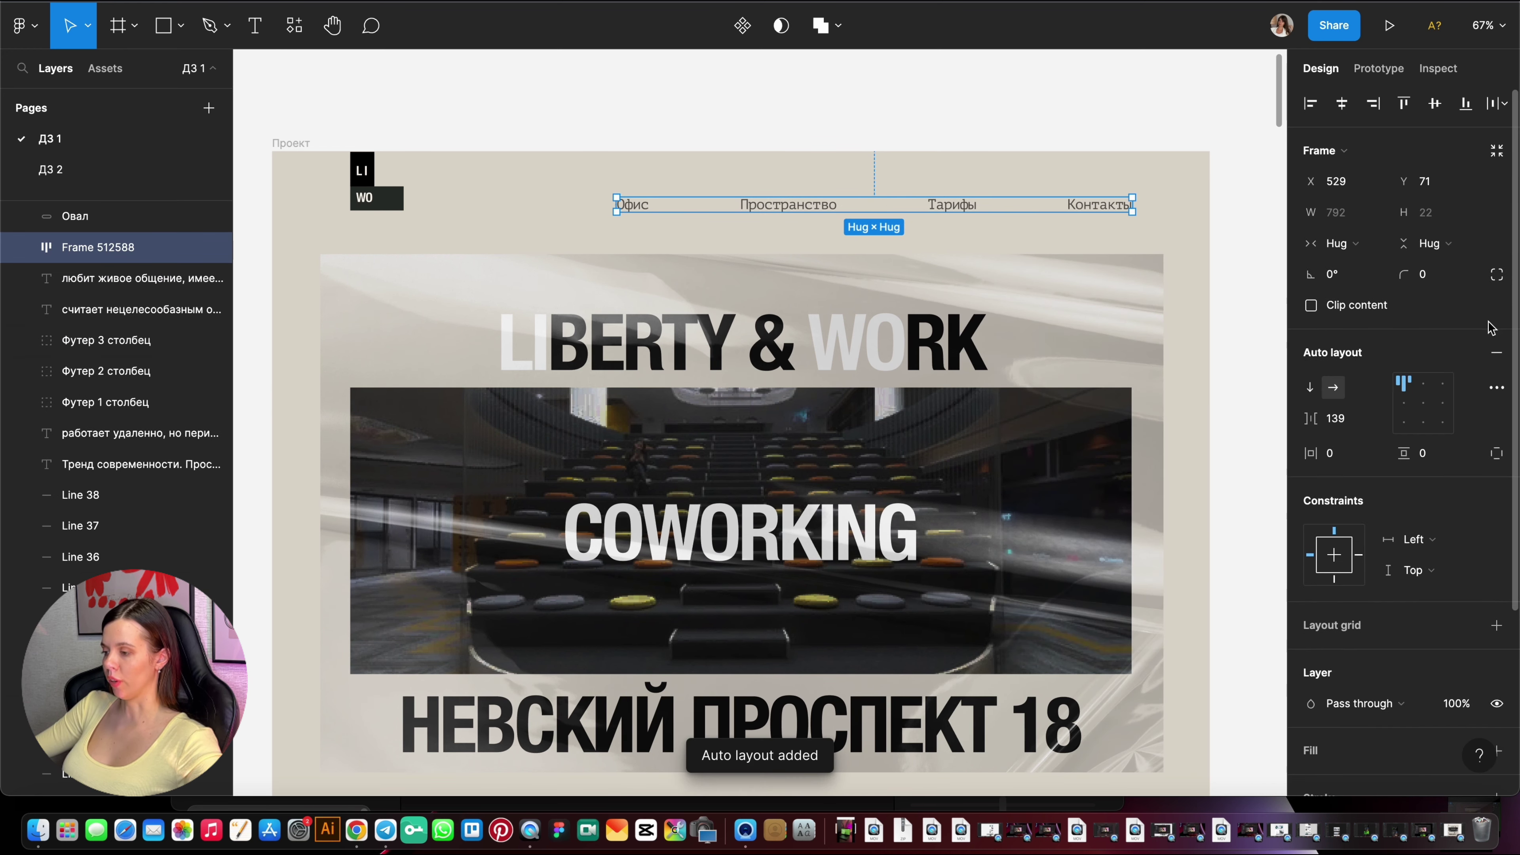
left_click(1356, 421)
type("40")
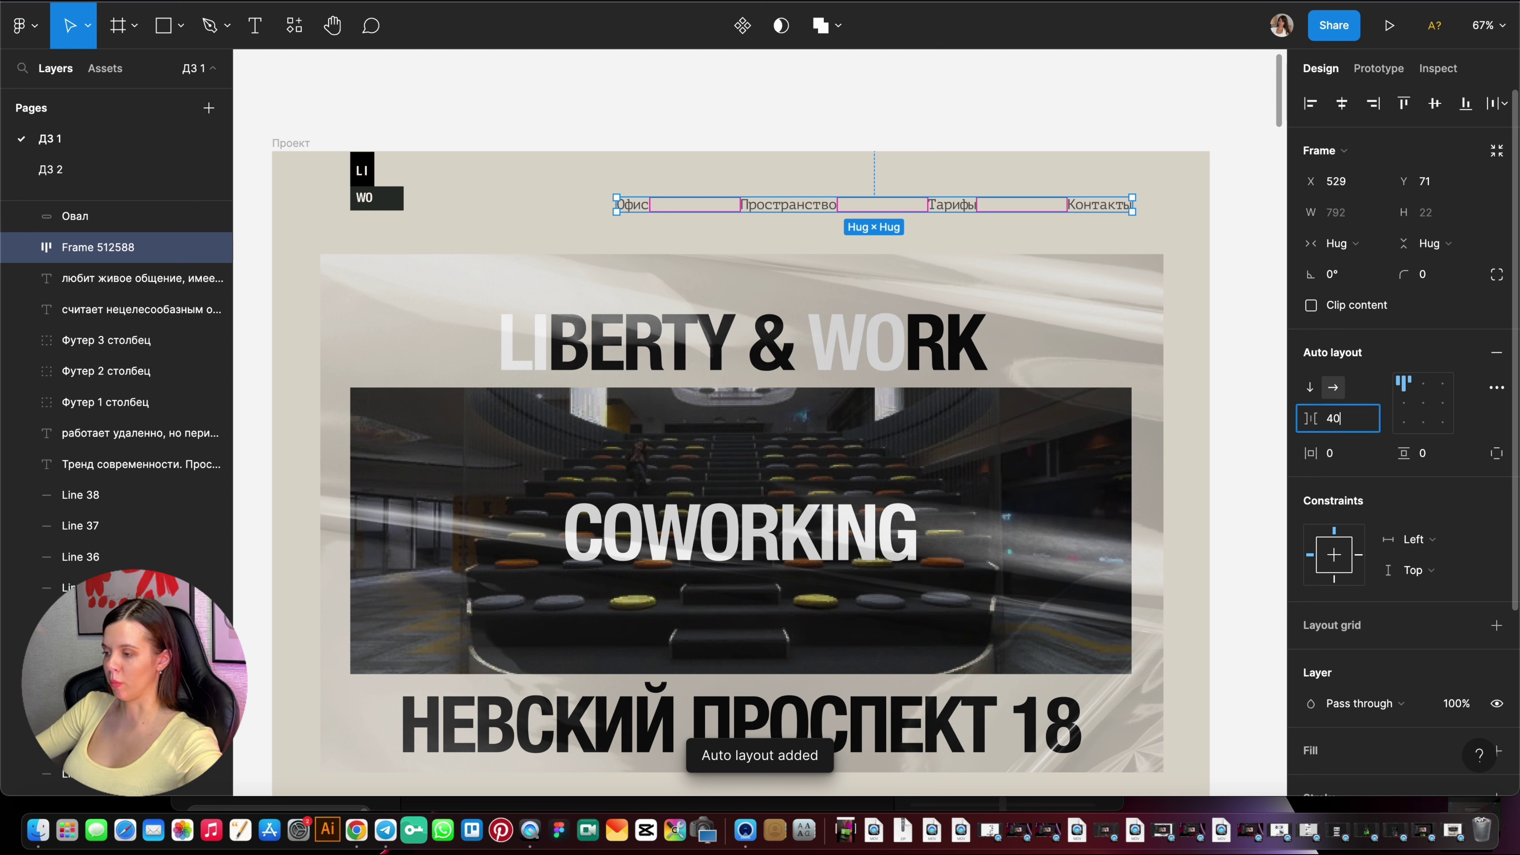
key("Return")
left_click(922, 211)
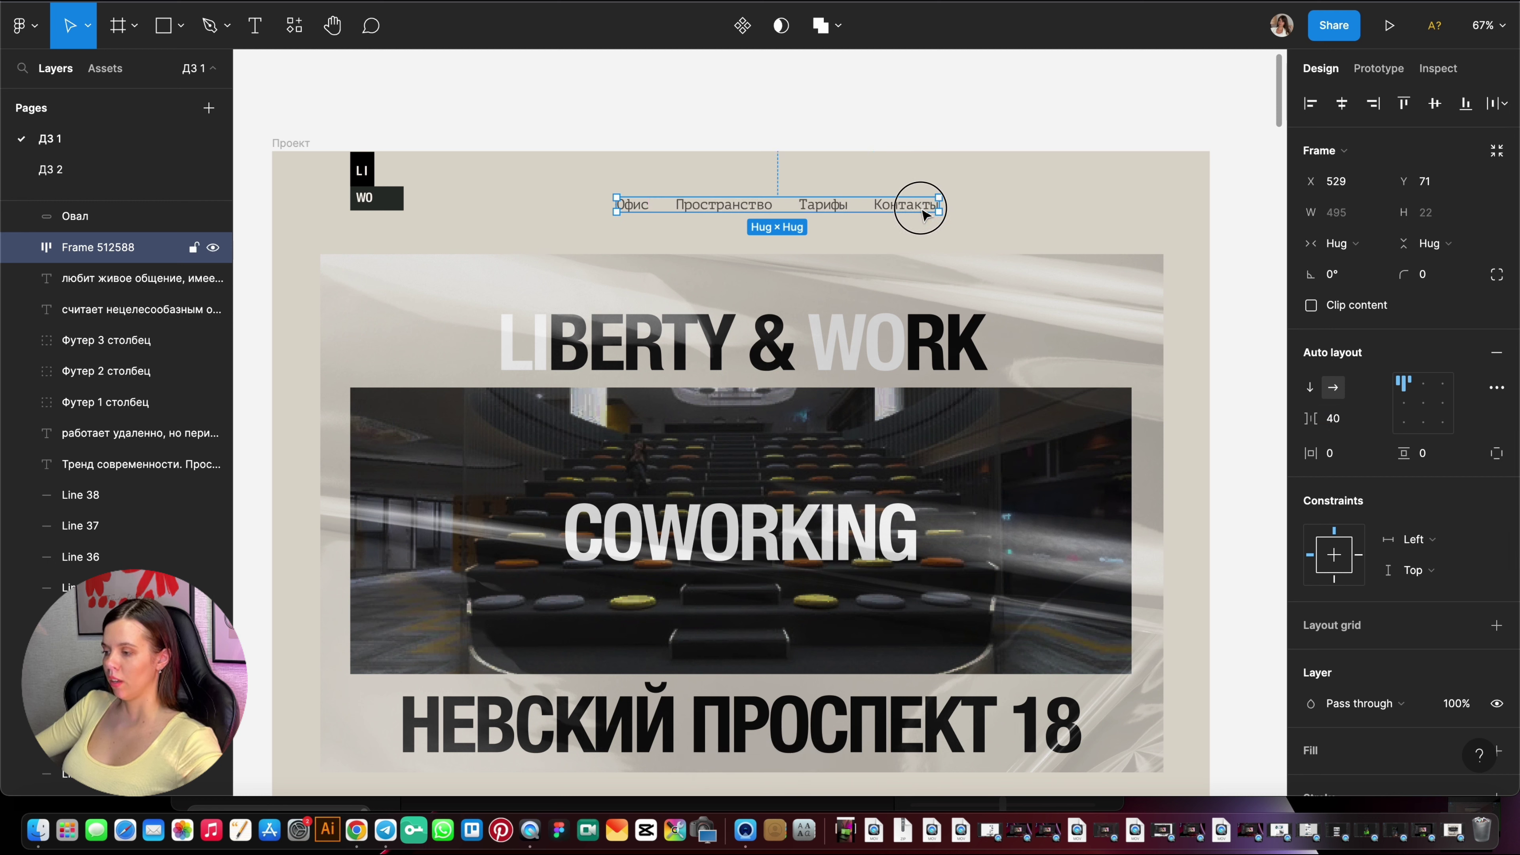
left_click_drag(921, 210, 1088, 204)
left_click(1340, 422)
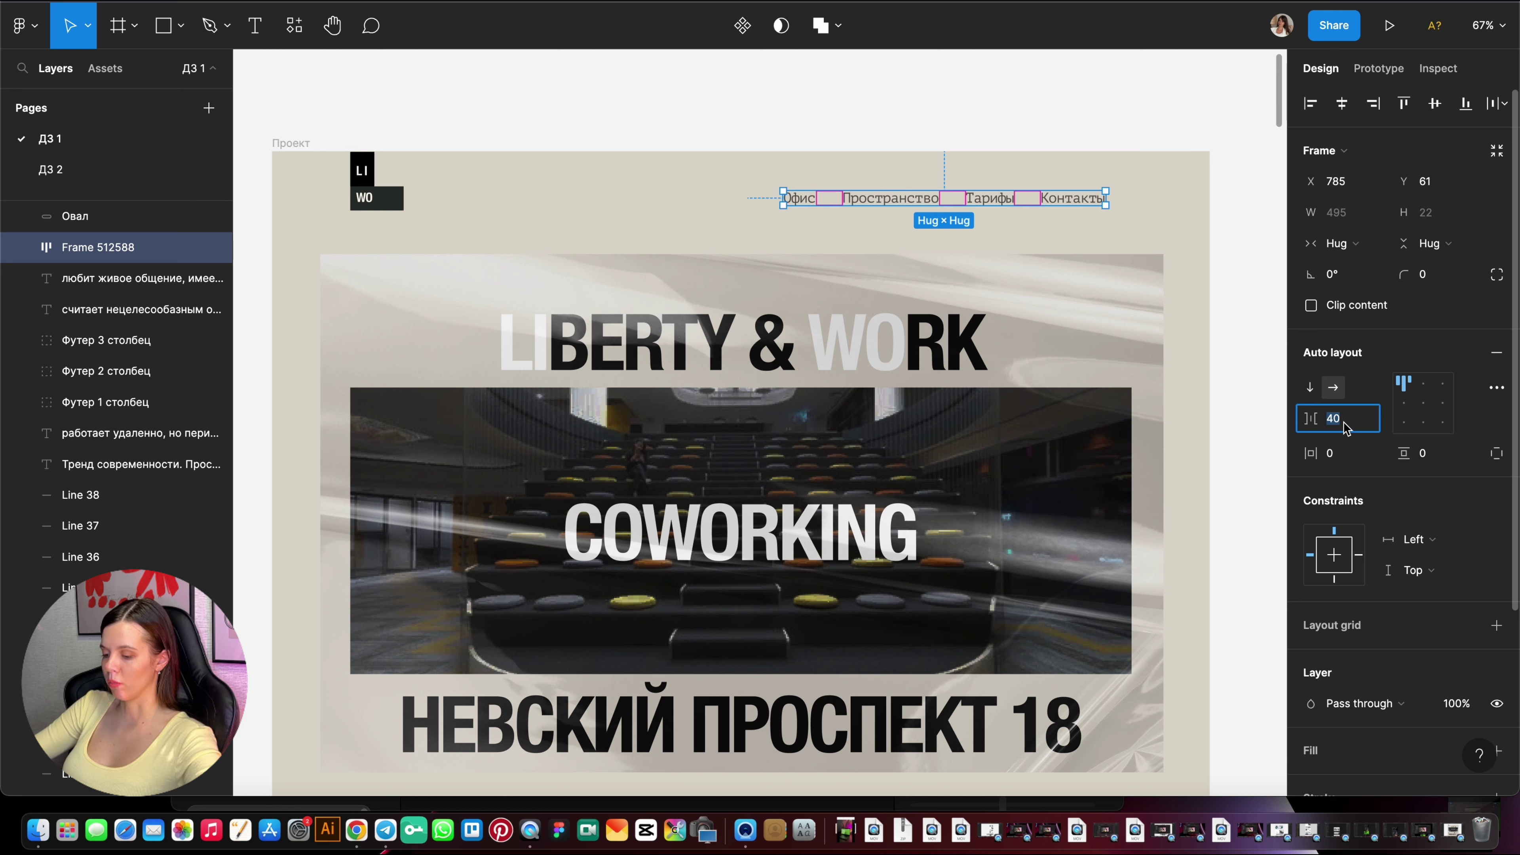
type("64")
key("Return")
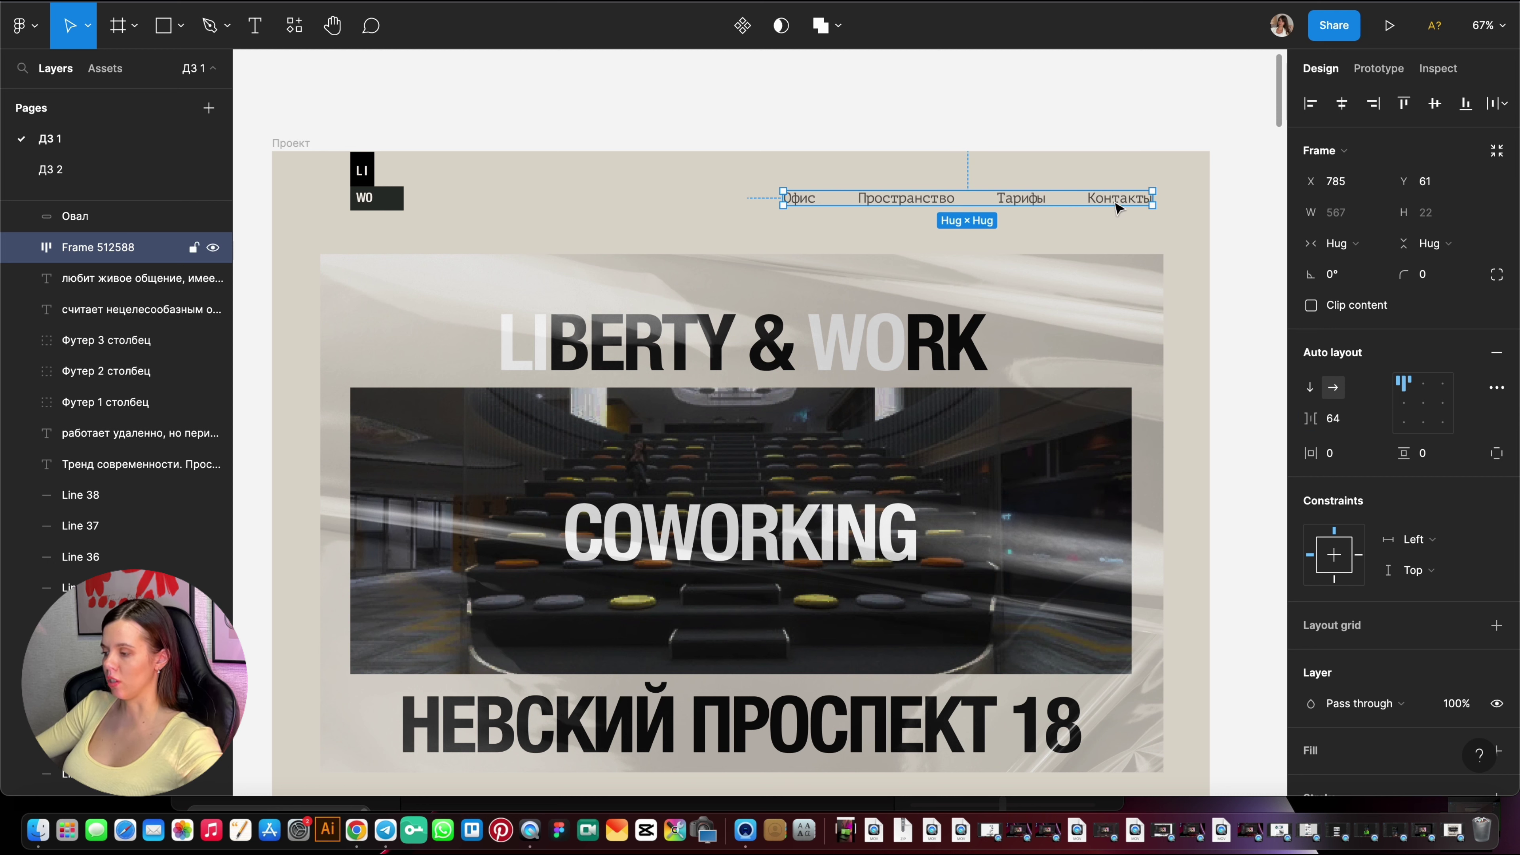
left_click_drag(1125, 205, 1135, 198)
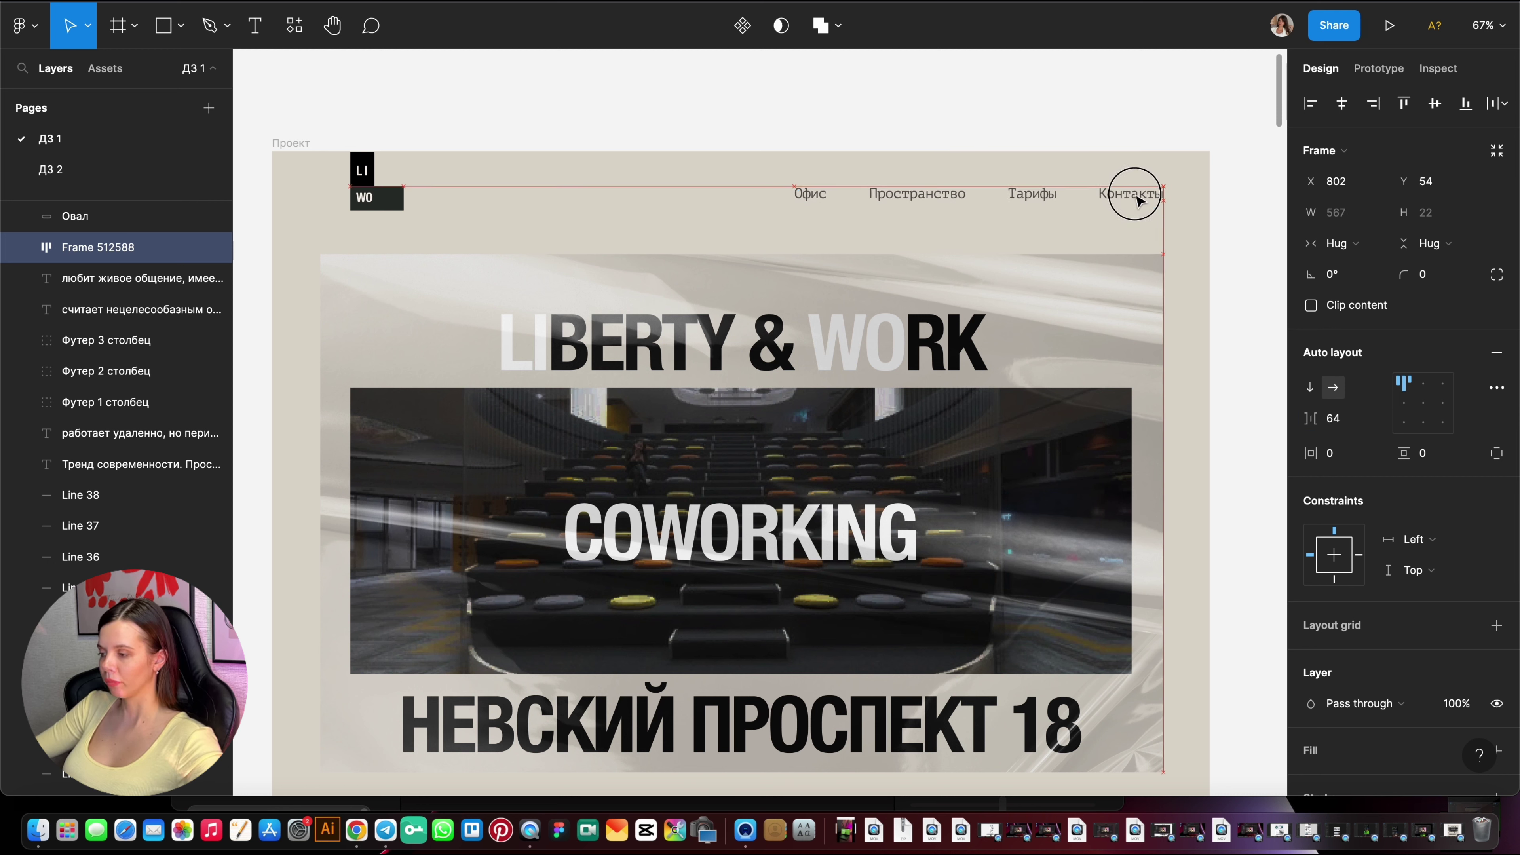
Move the logo left and wrap it with the nav row in an auto-layout frame.
left_click(393, 197, "shift")
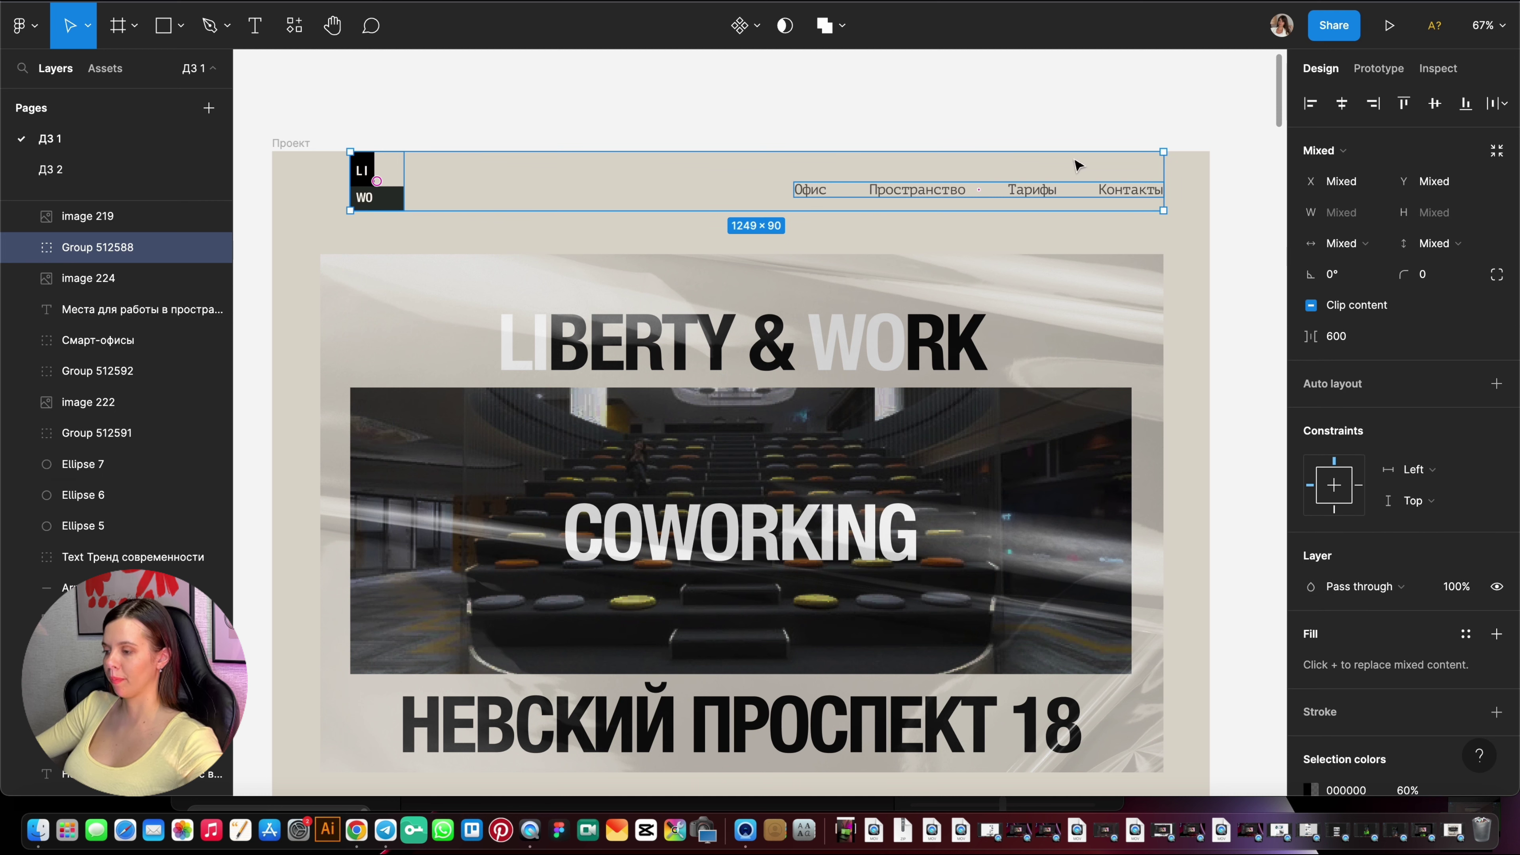
left_click(563, 142)
left_click_drag(383, 181, 333, 190)
left_click(367, 185)
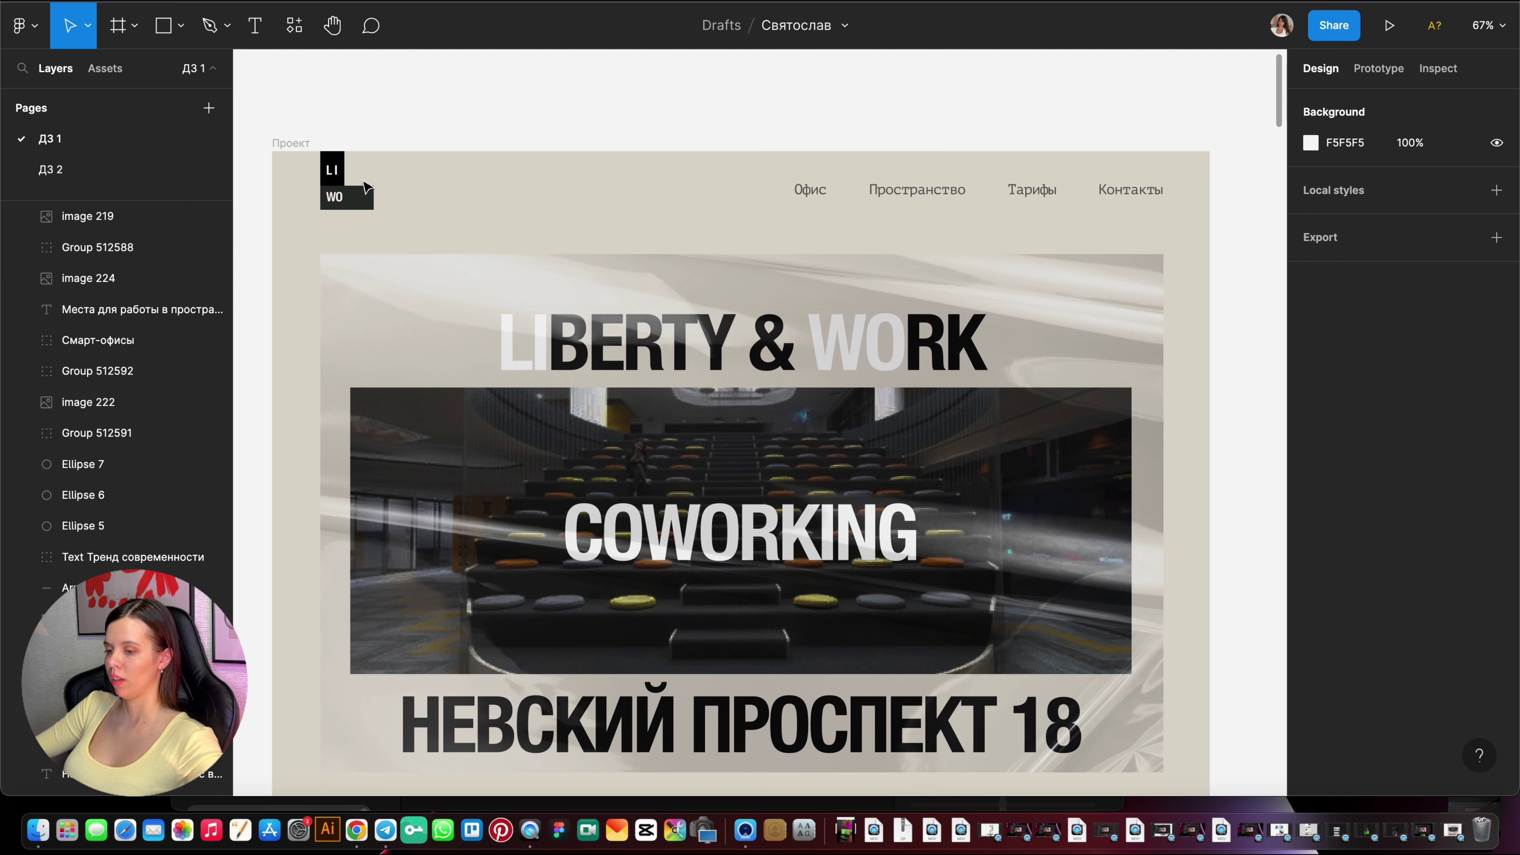
left_click(347, 197)
left_click(868, 198, "shift")
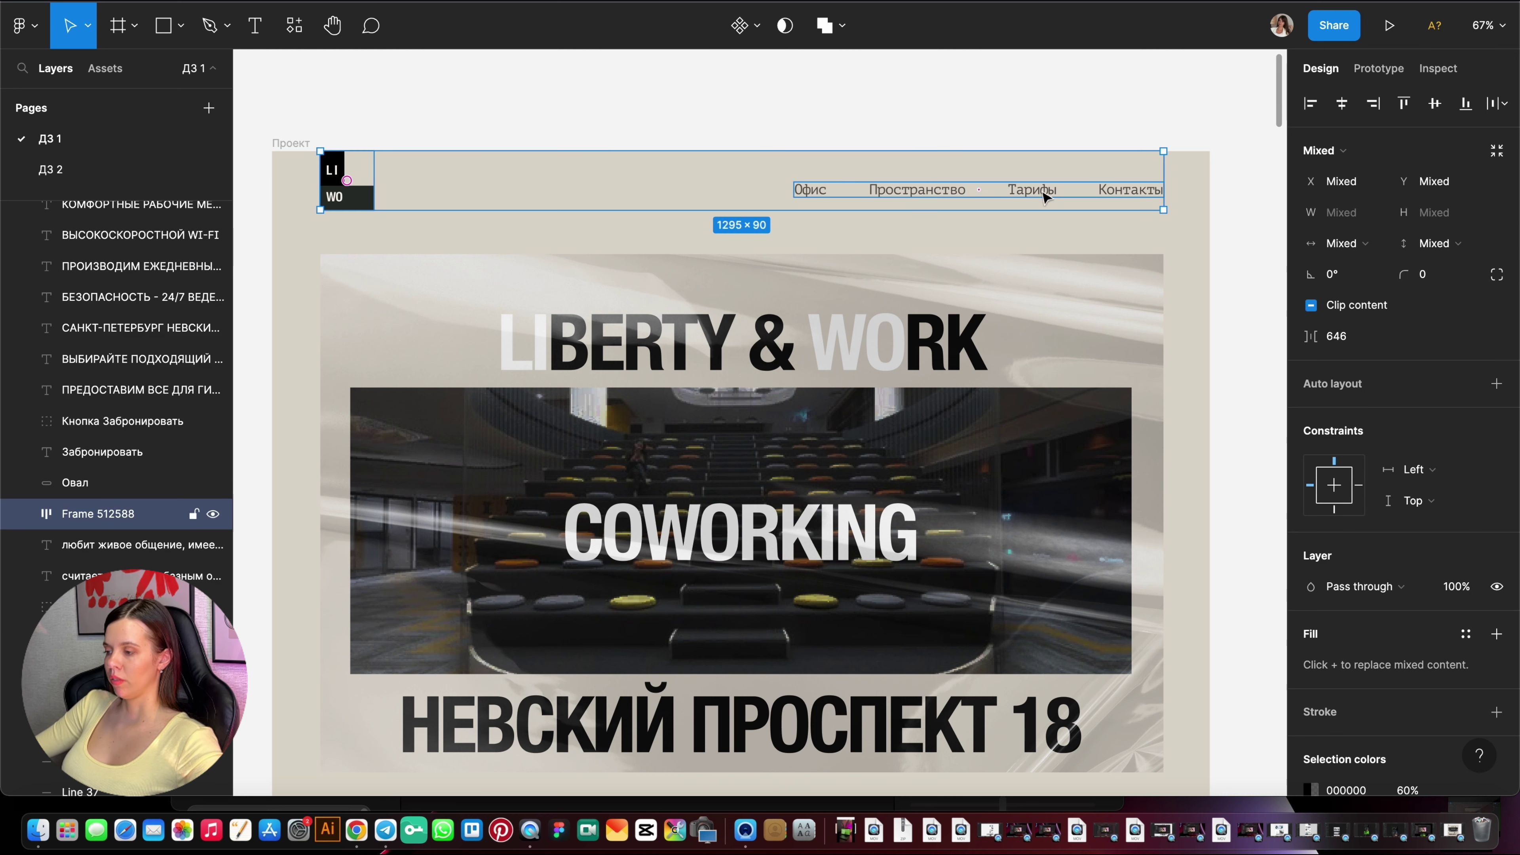
left_click(1495, 387)
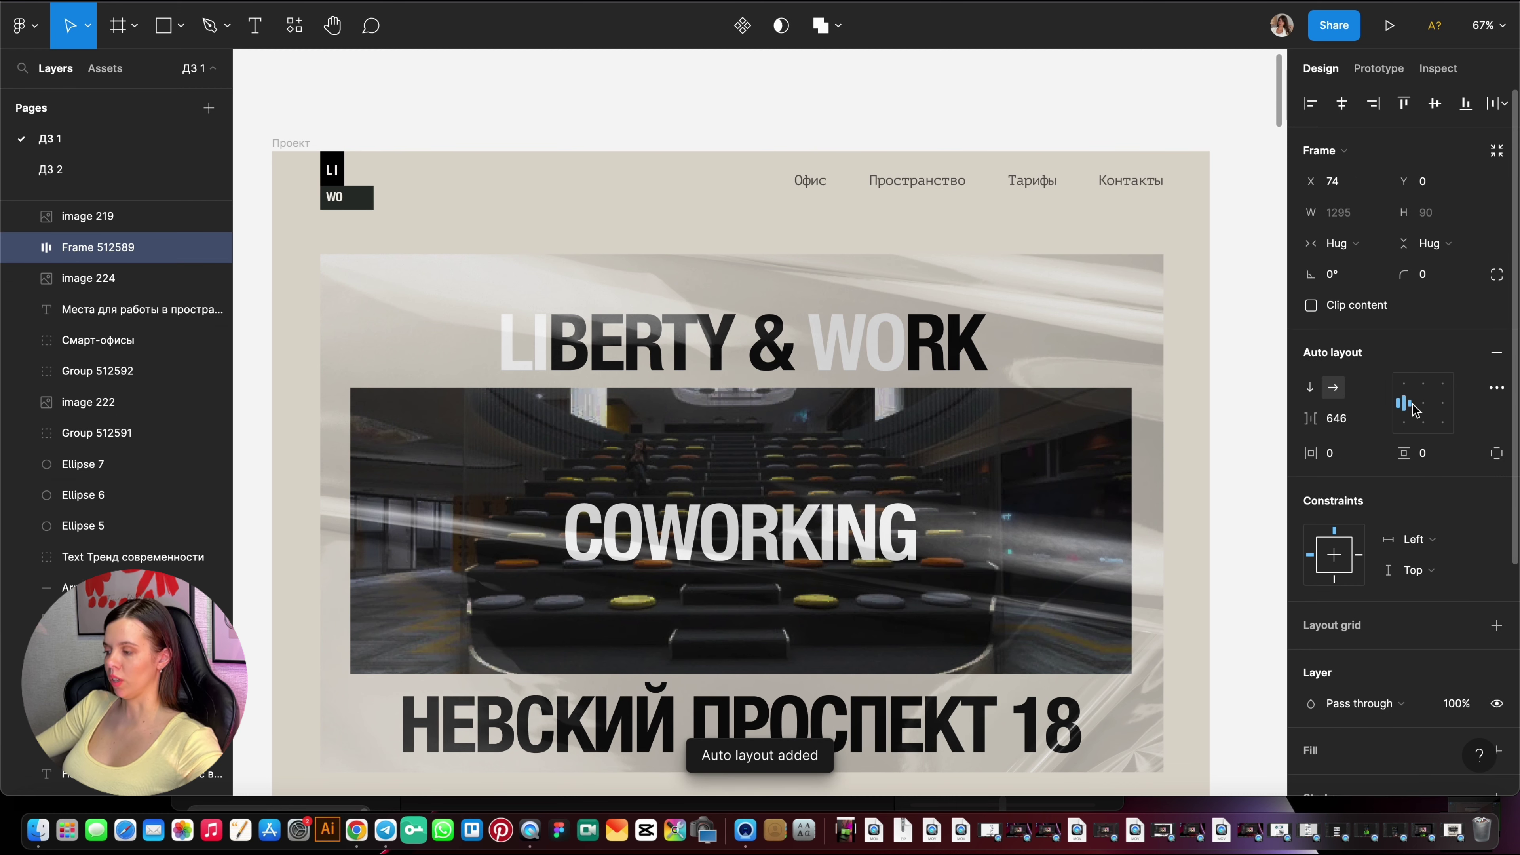
left_click(759, 127)
scroll(766, 120, "down", 2)
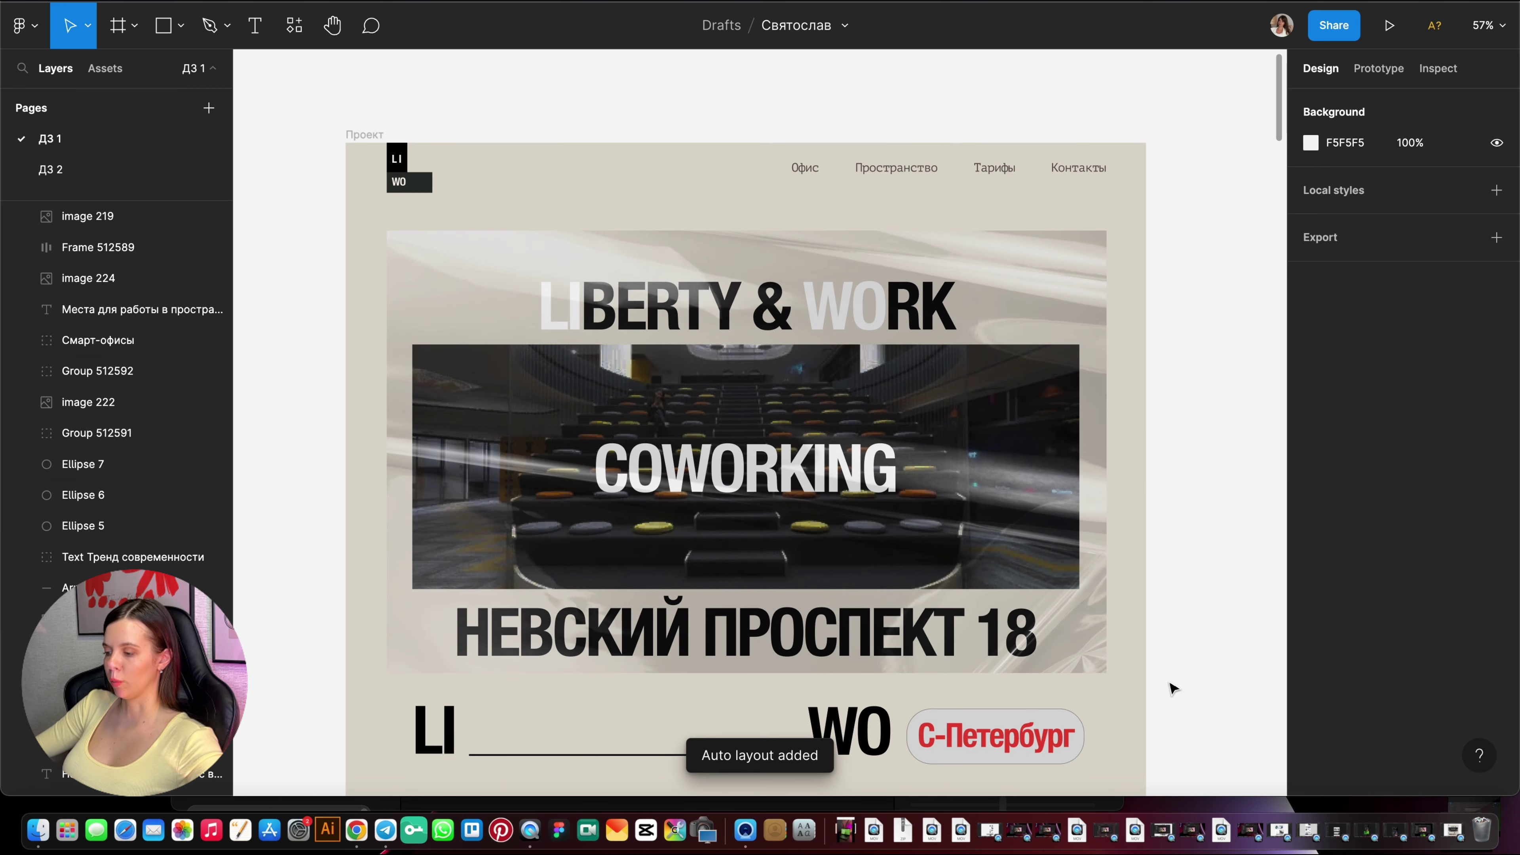
left_click_drag(1171, 689, 313, 193)
left_click(498, 217)
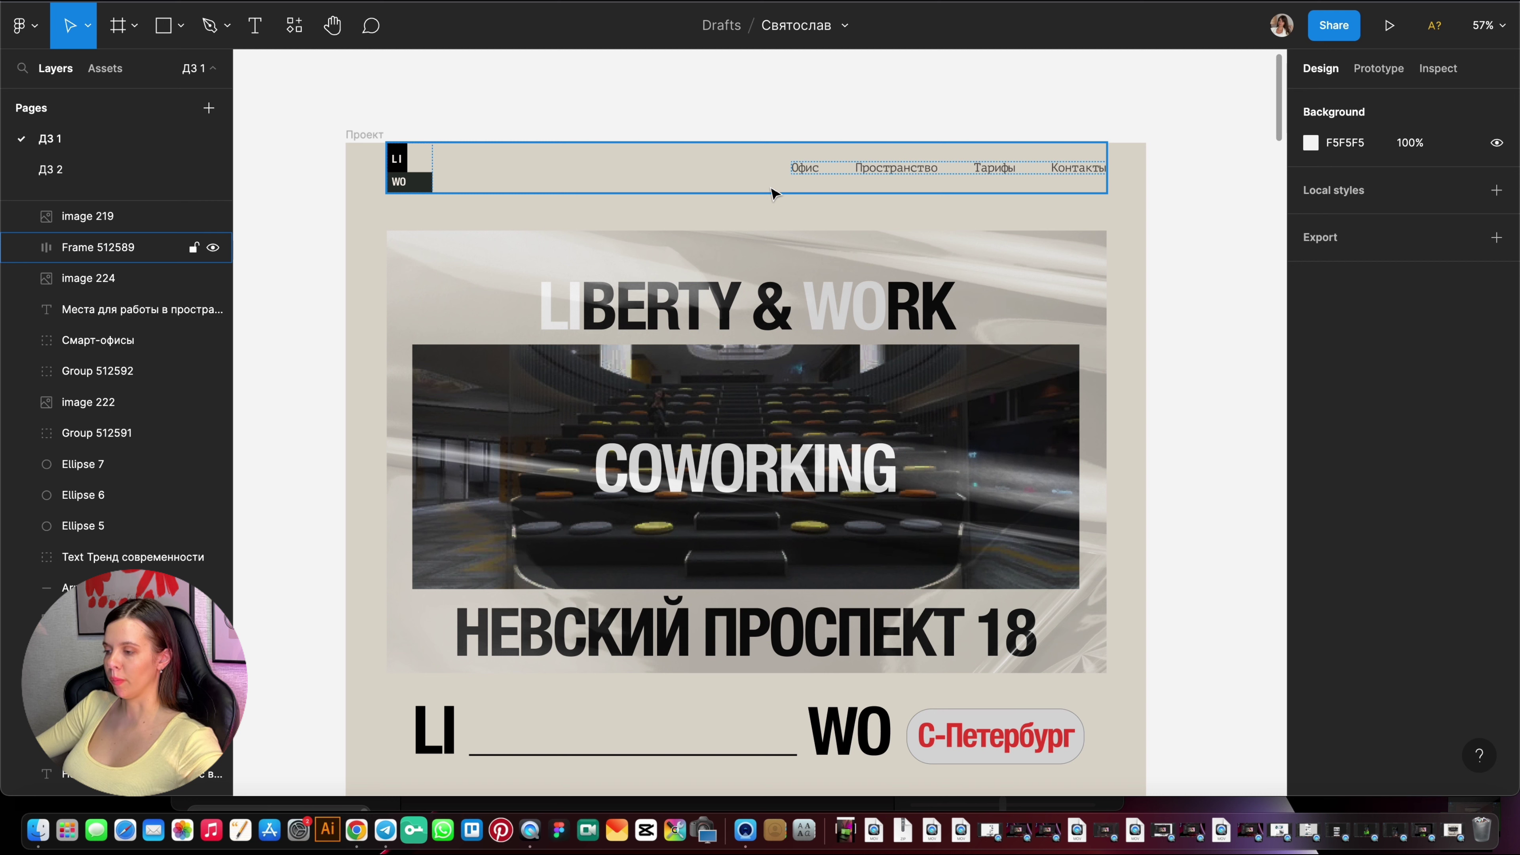
left_click(772, 192)
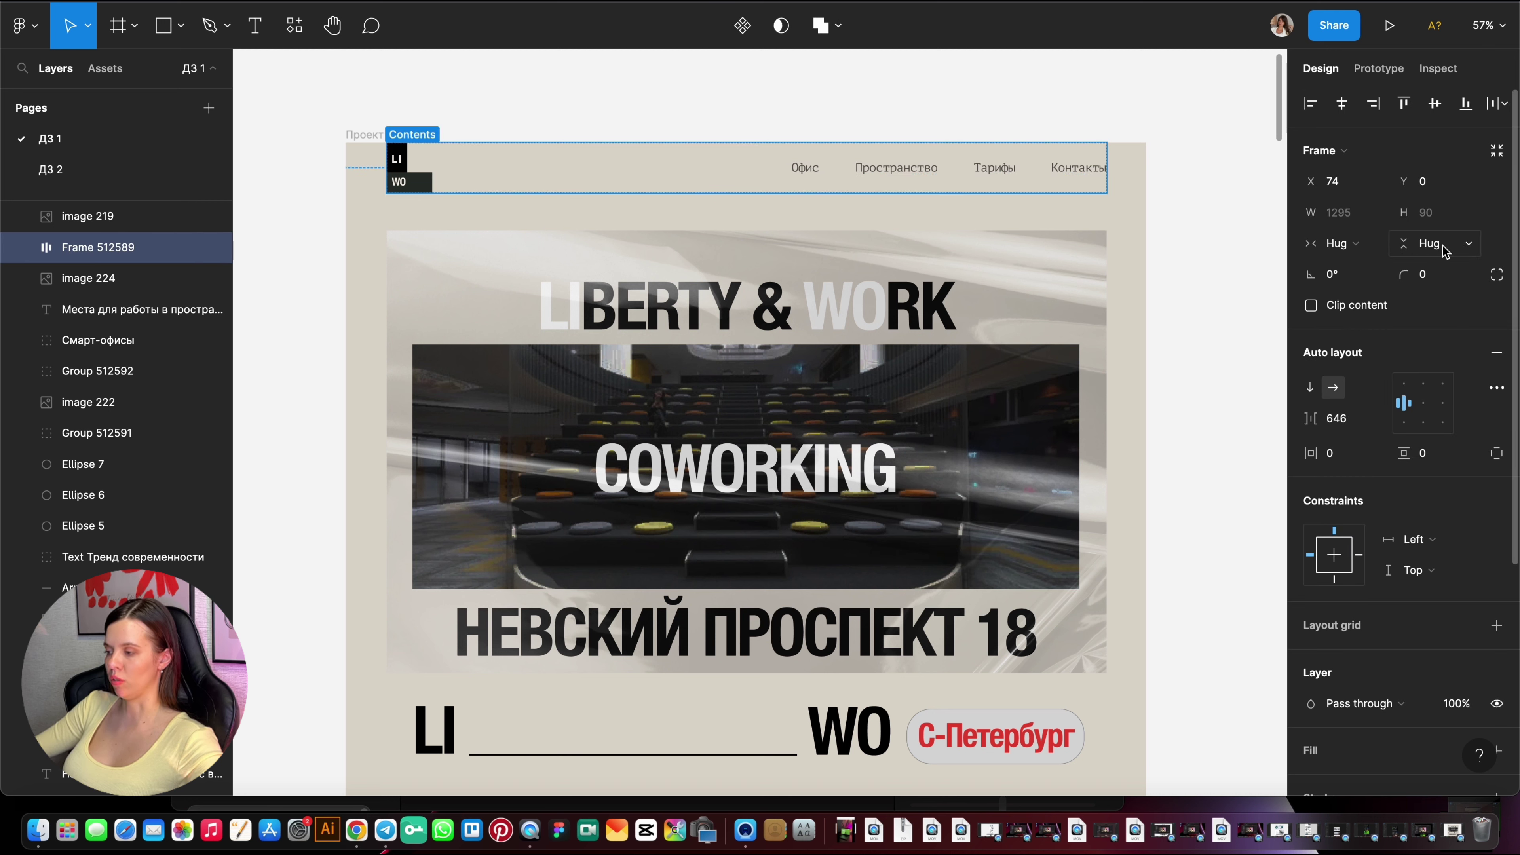
left_click(655, 224)
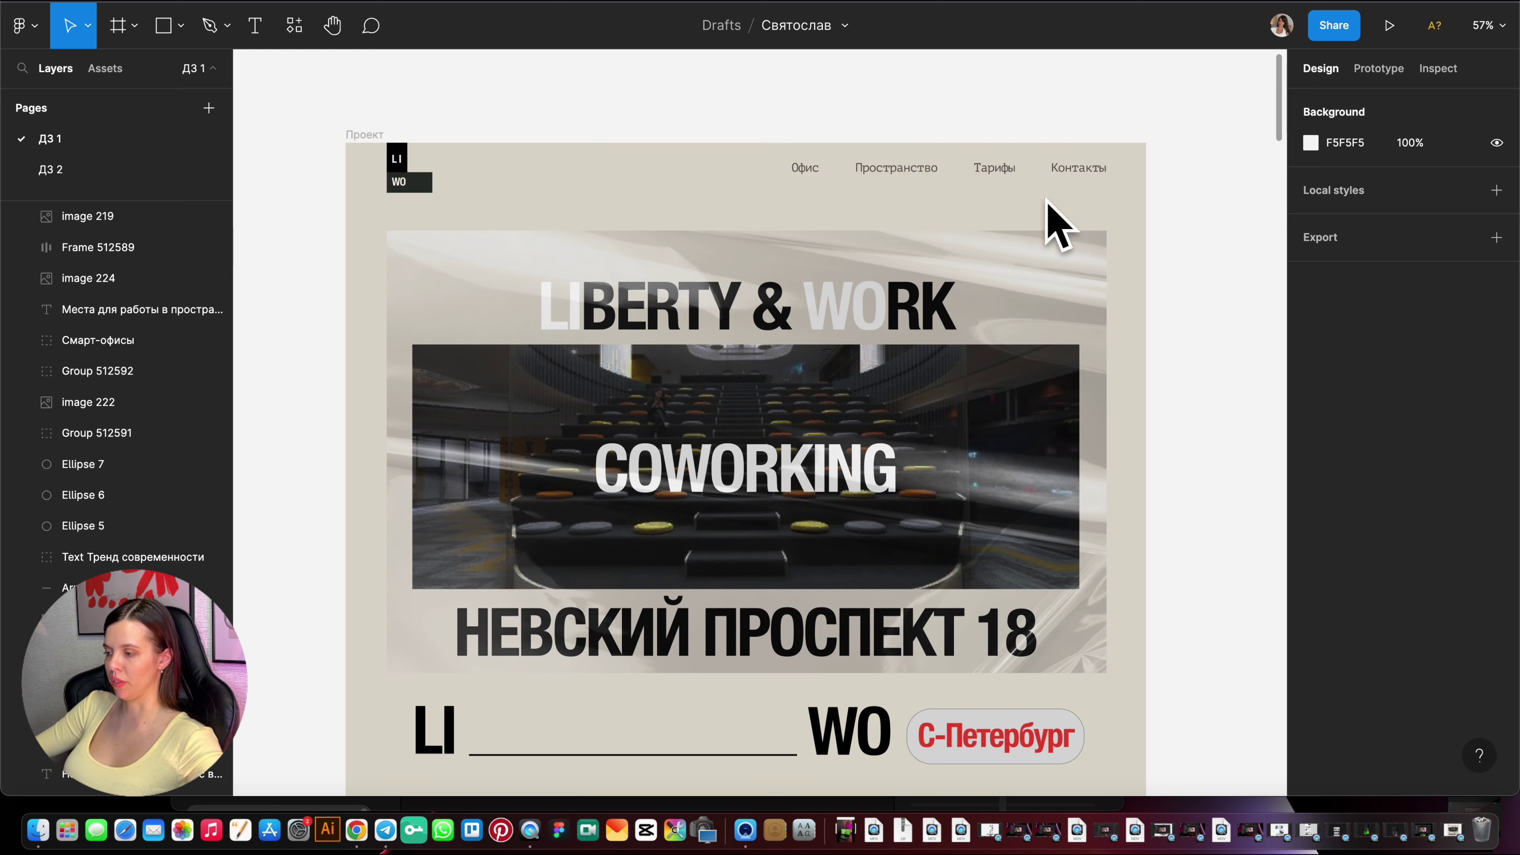
scroll(970, 102, "down", 5)
scroll(970, 116, "up", 5)
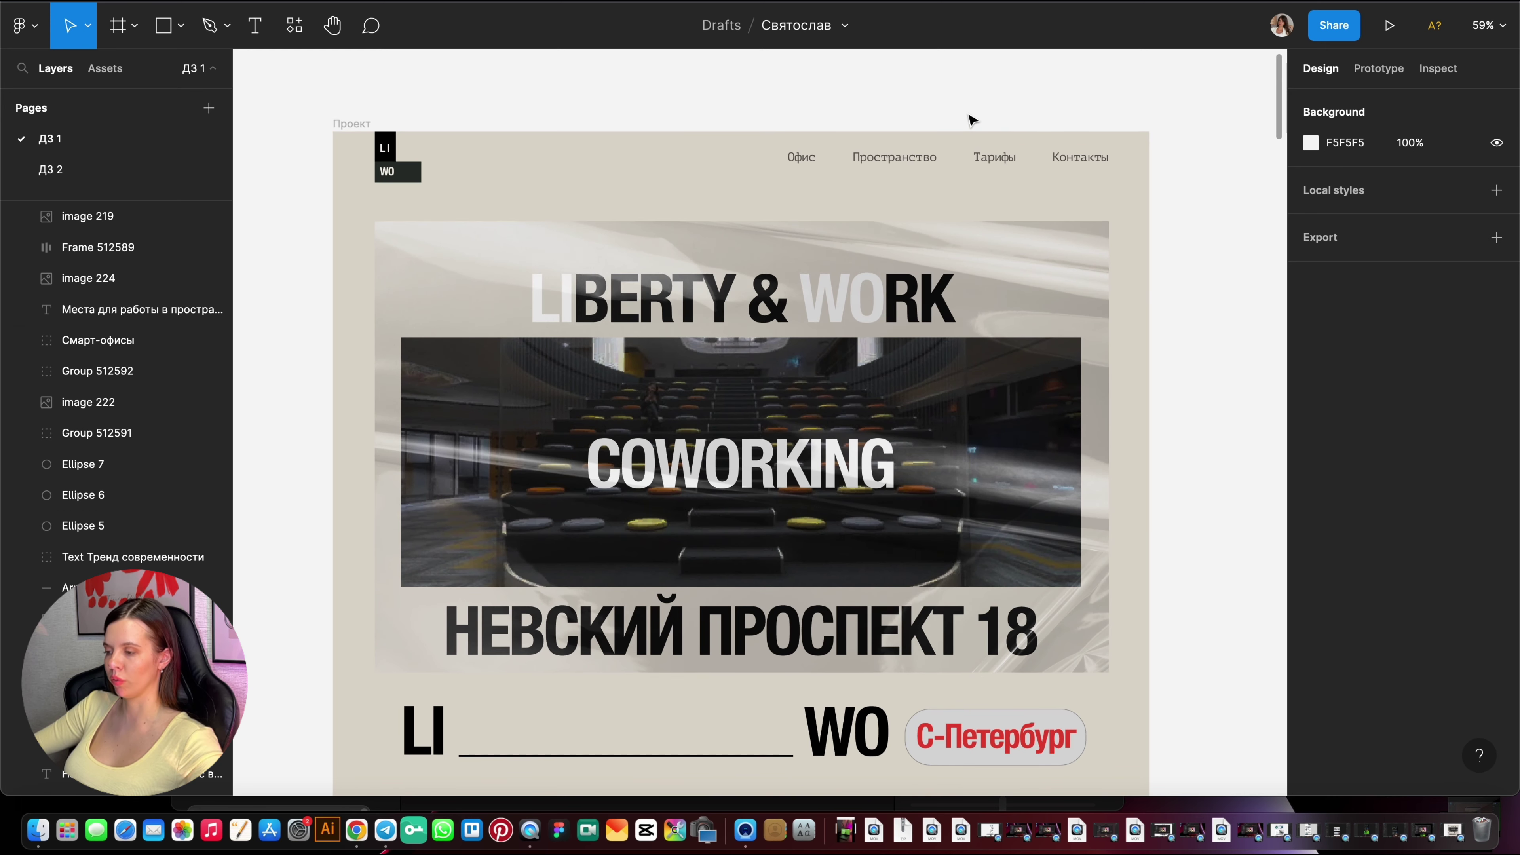
scroll(971, 118, "down", 2)
scroll(970, 119, "down", 2)
scroll(879, 173, "down", 1)
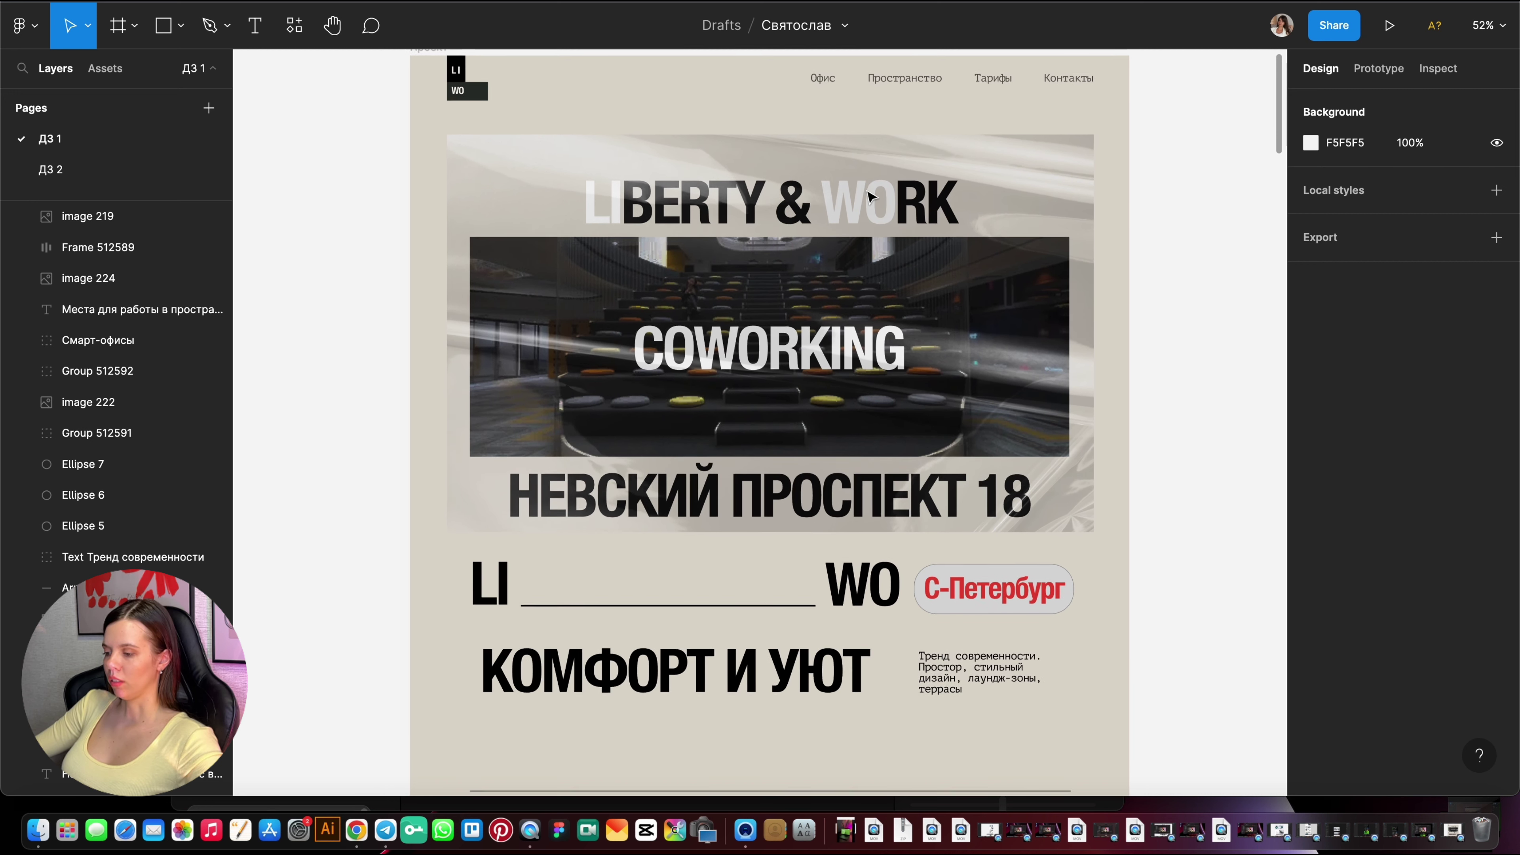
scroll(731, 449, "down", 3)
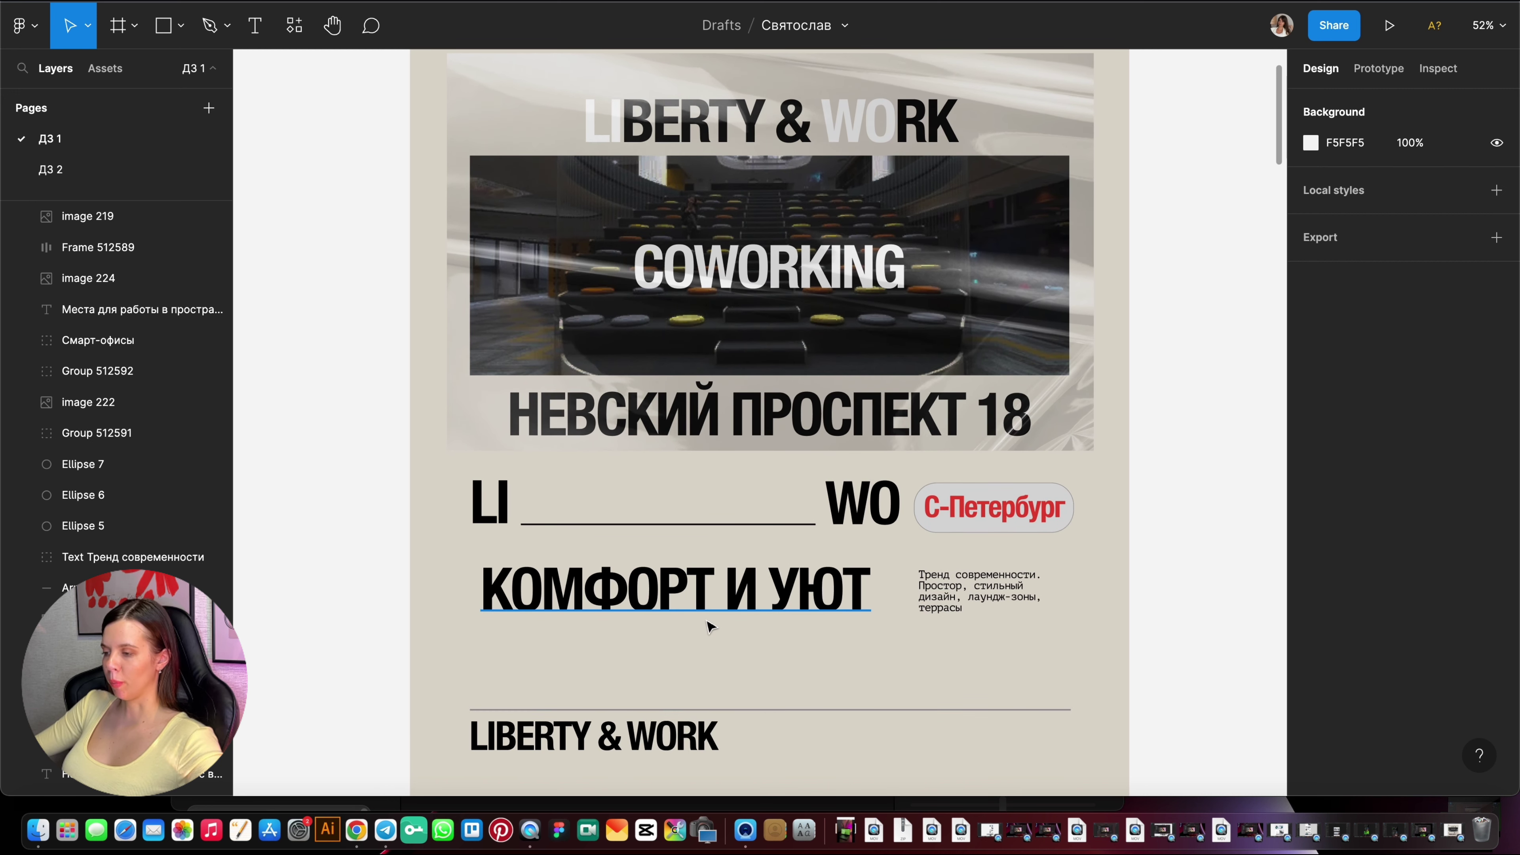
left_click(712, 594)
scroll(730, 464, "down", 5)
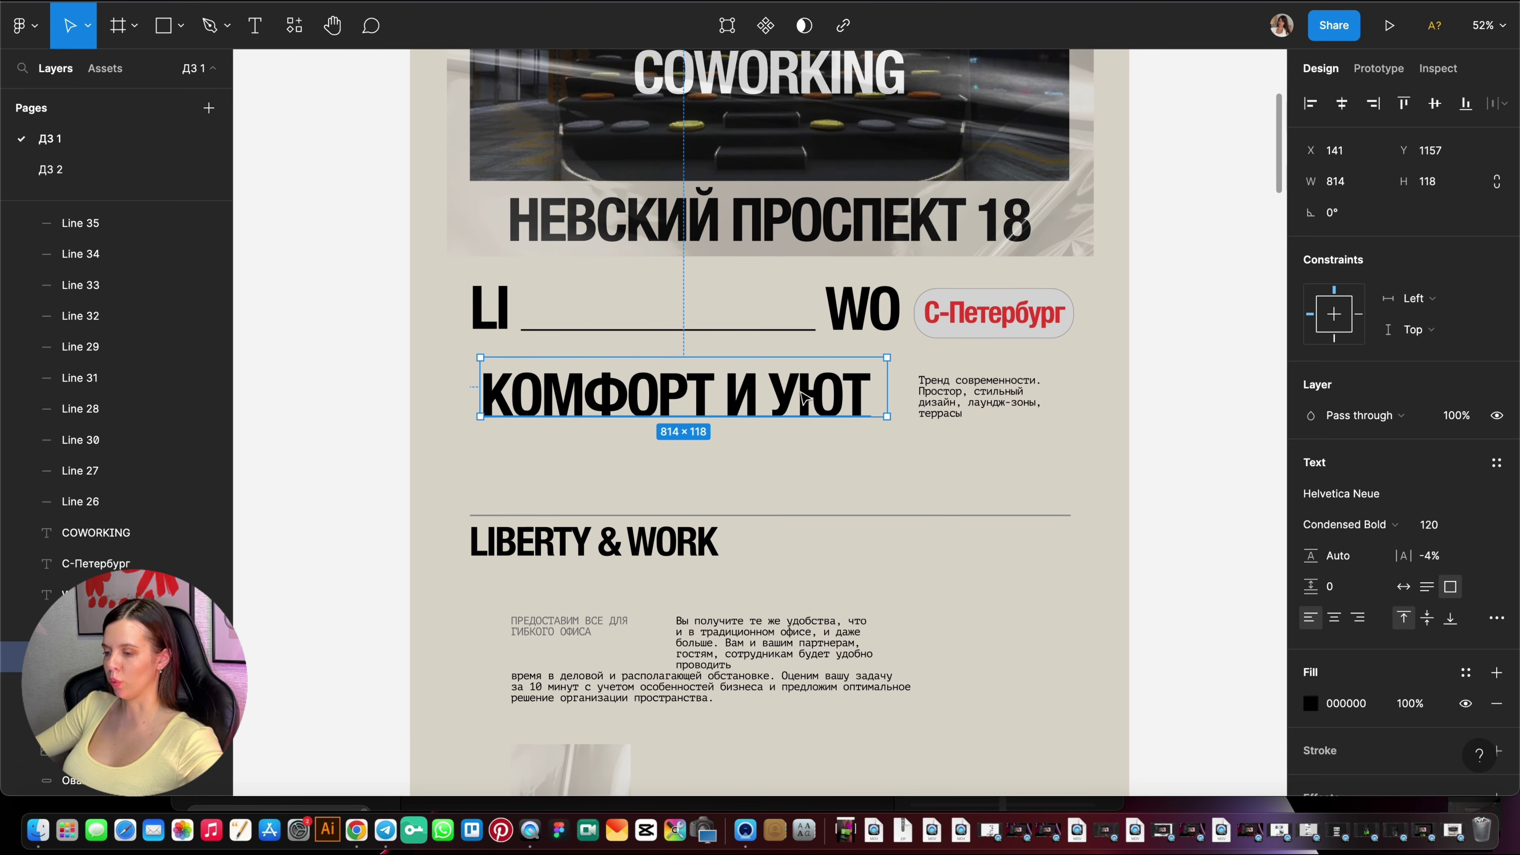
scroll(753, 397, "up", 5)
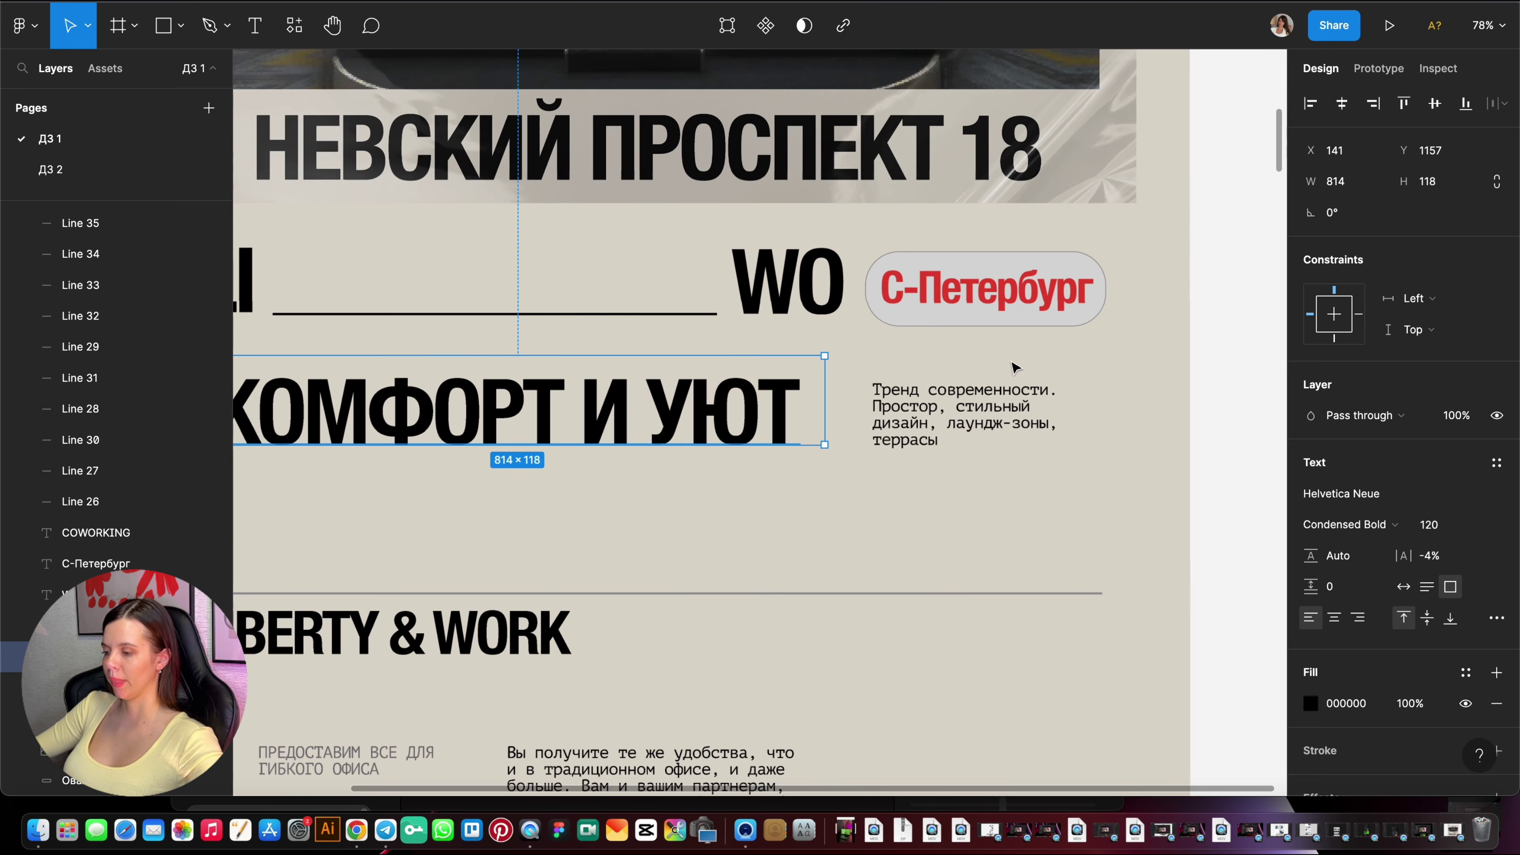
scroll(1011, 367, "up", 5)
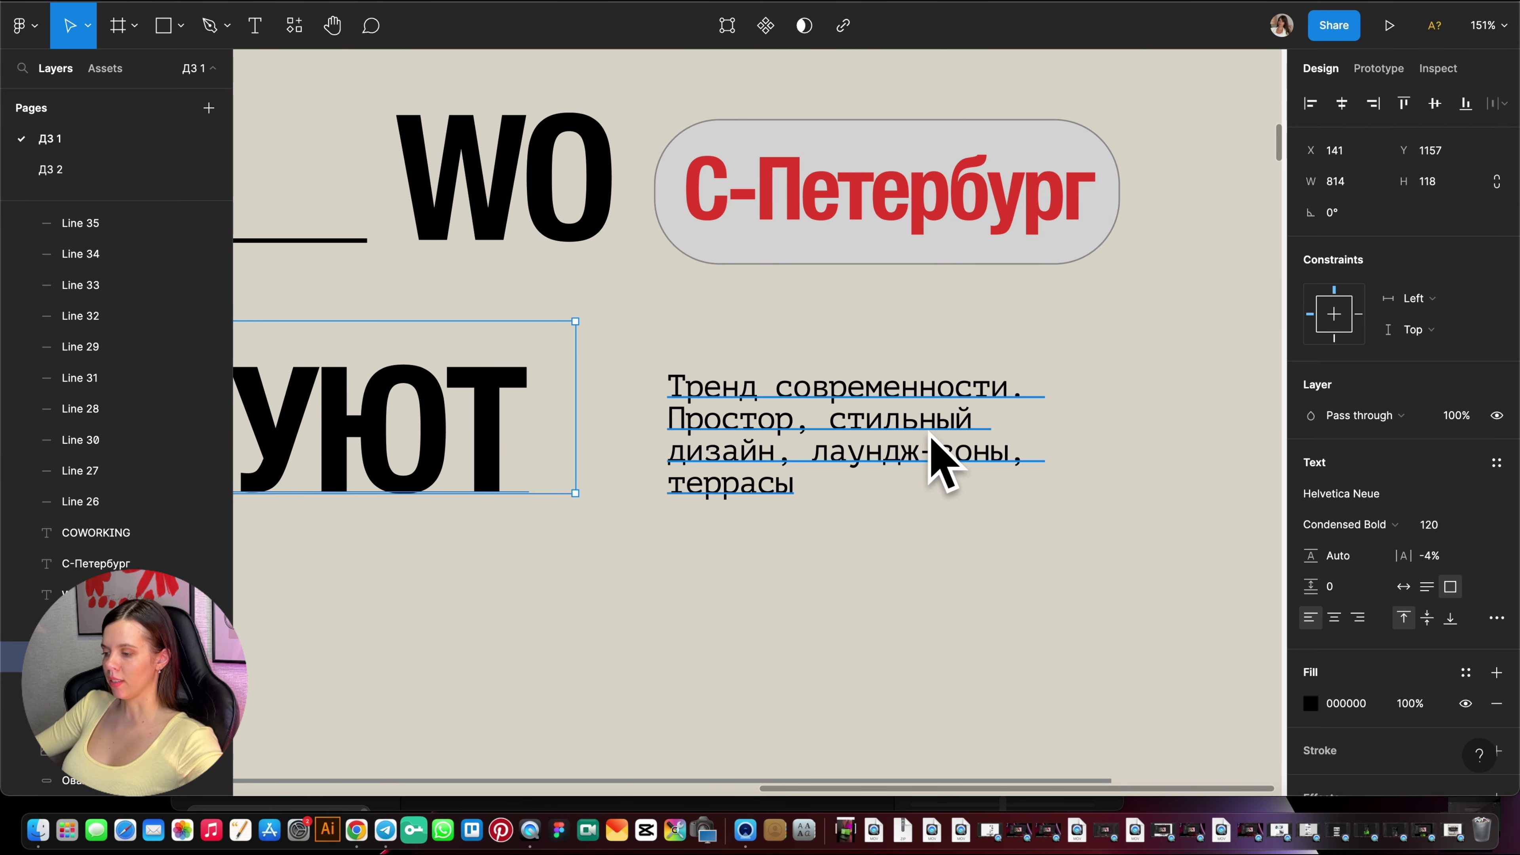
left_click(945, 435)
left_click_drag(1107, 405, 1125, 405)
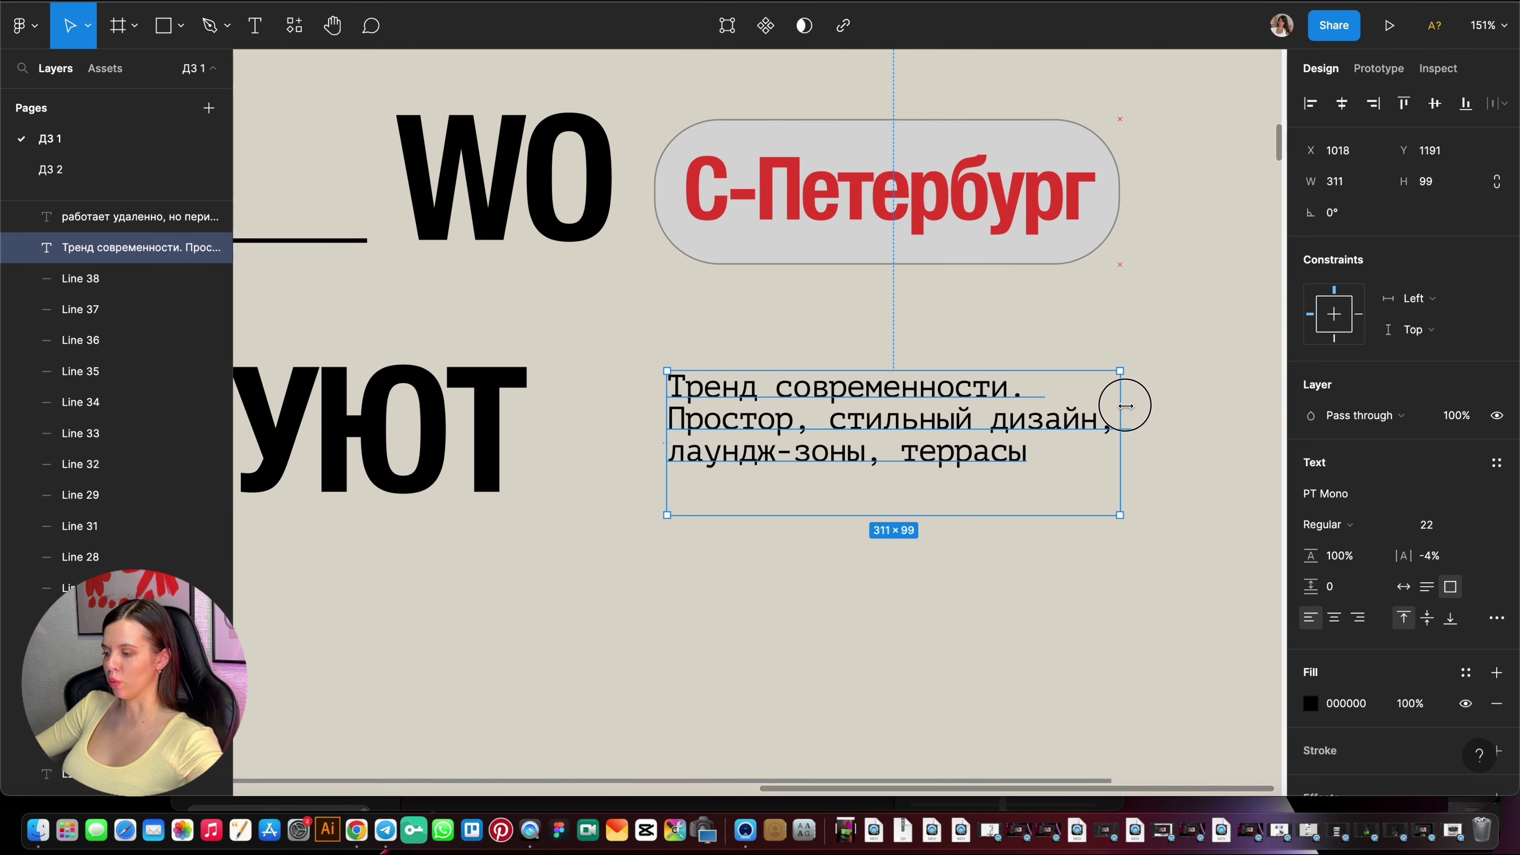
left_click(1085, 545)
scroll(1083, 545, "down", 5)
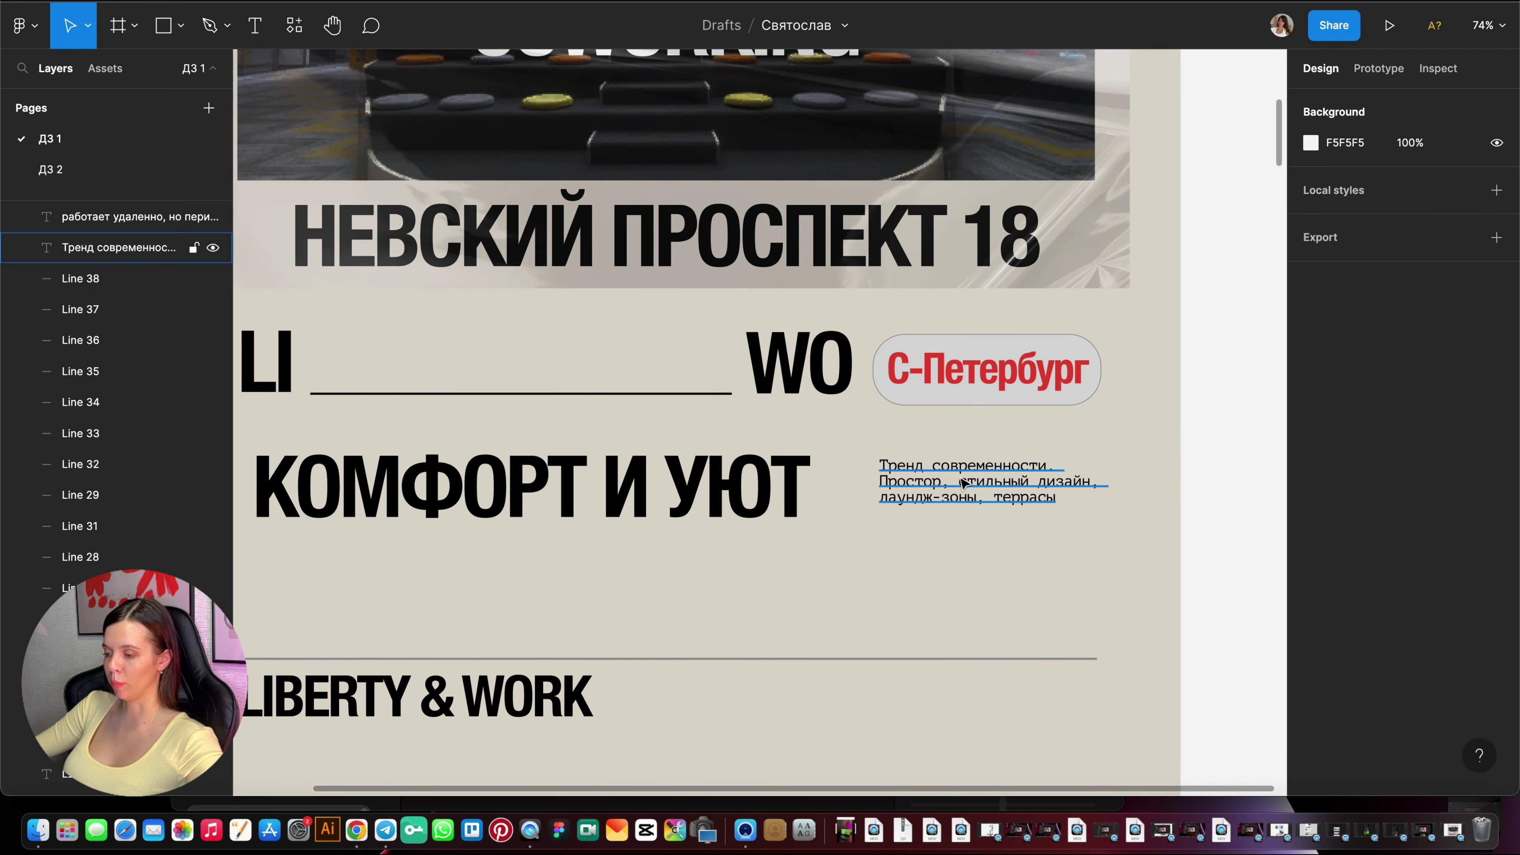
scroll(973, 544, "down", 2)
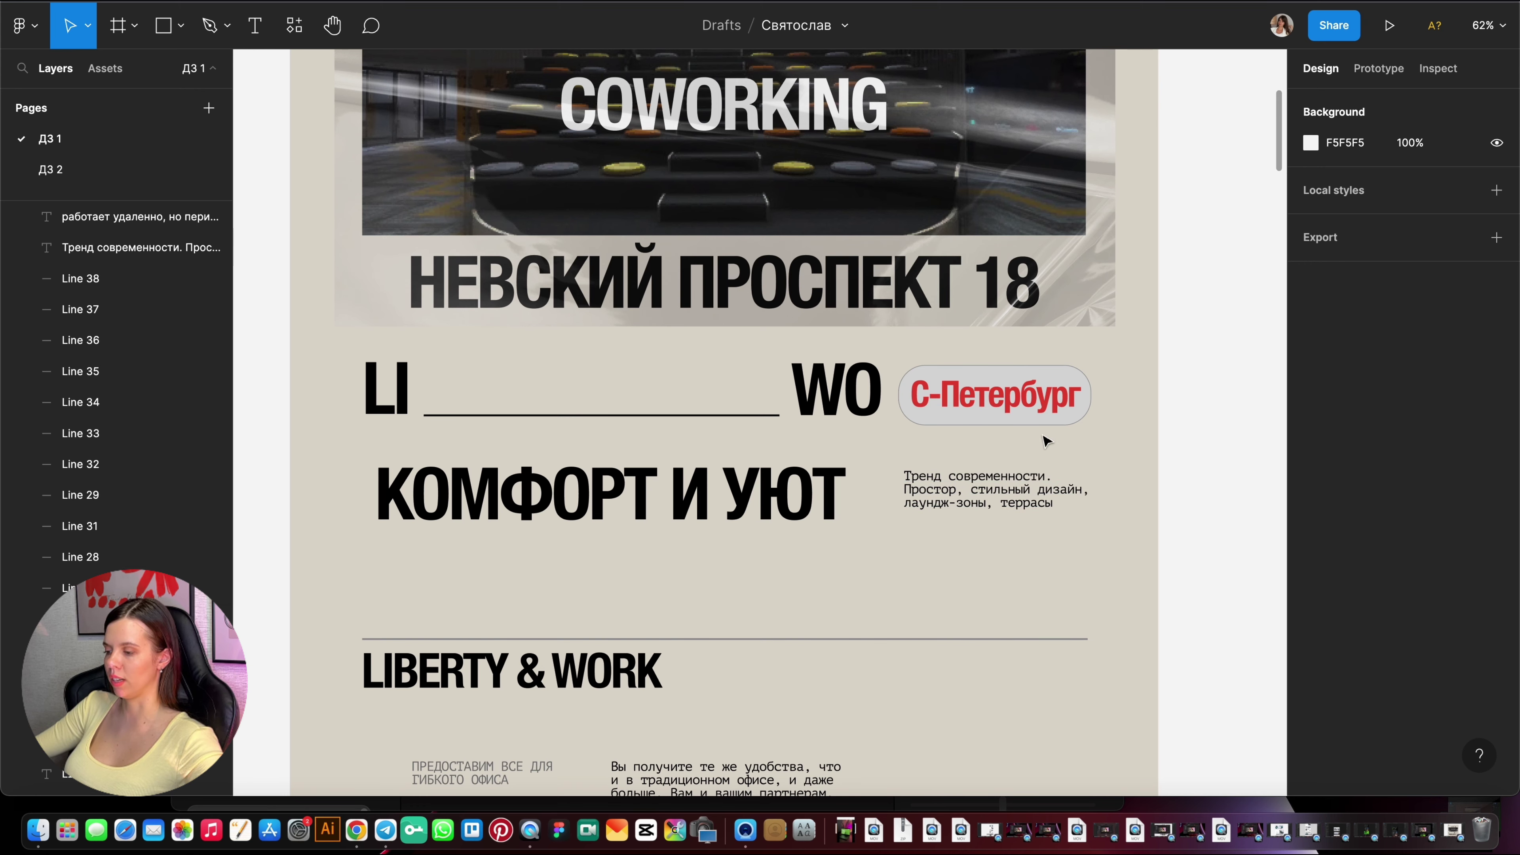
scroll(1084, 414, "up", 2)
scroll(1085, 418, "up", 5)
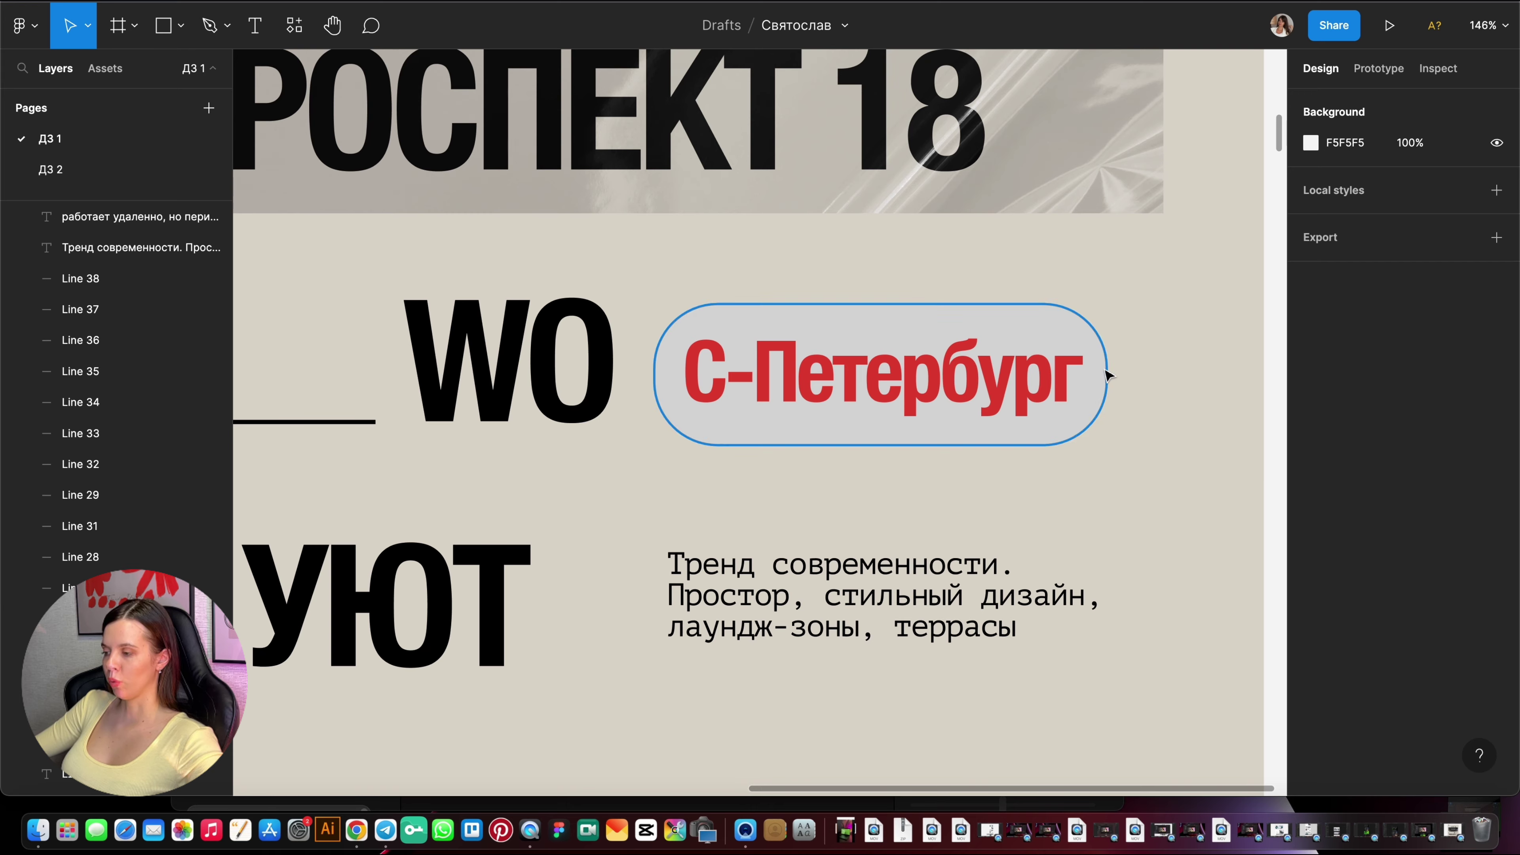
scroll(1105, 372, "down", 5)
scroll(978, 434, "down", 3)
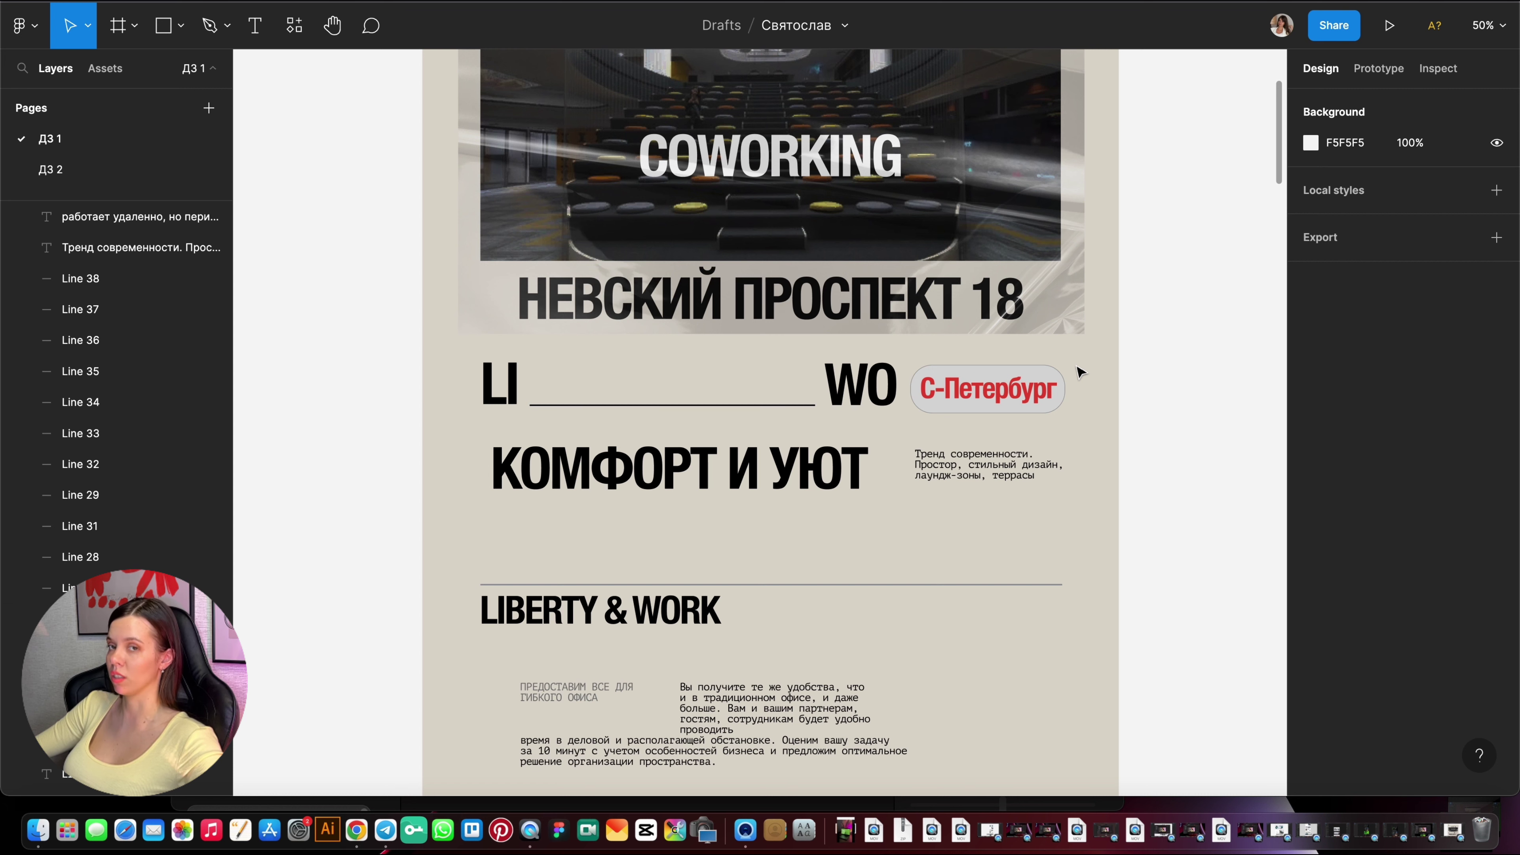
scroll(1078, 374, "down", 2)
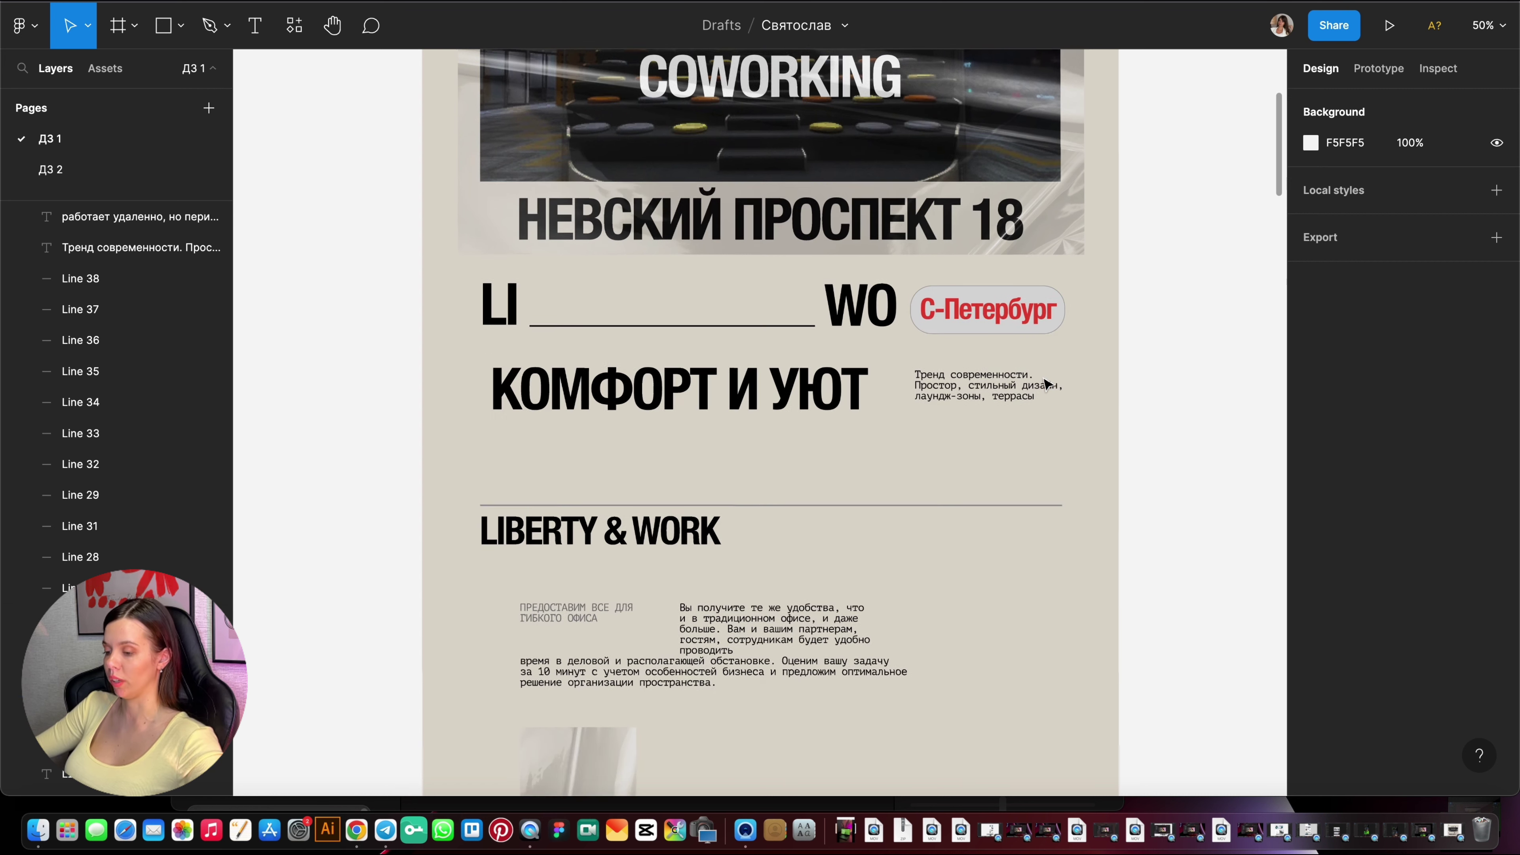
scroll(1066, 378, "down", 2)
scroll(1048, 383, "down", 2)
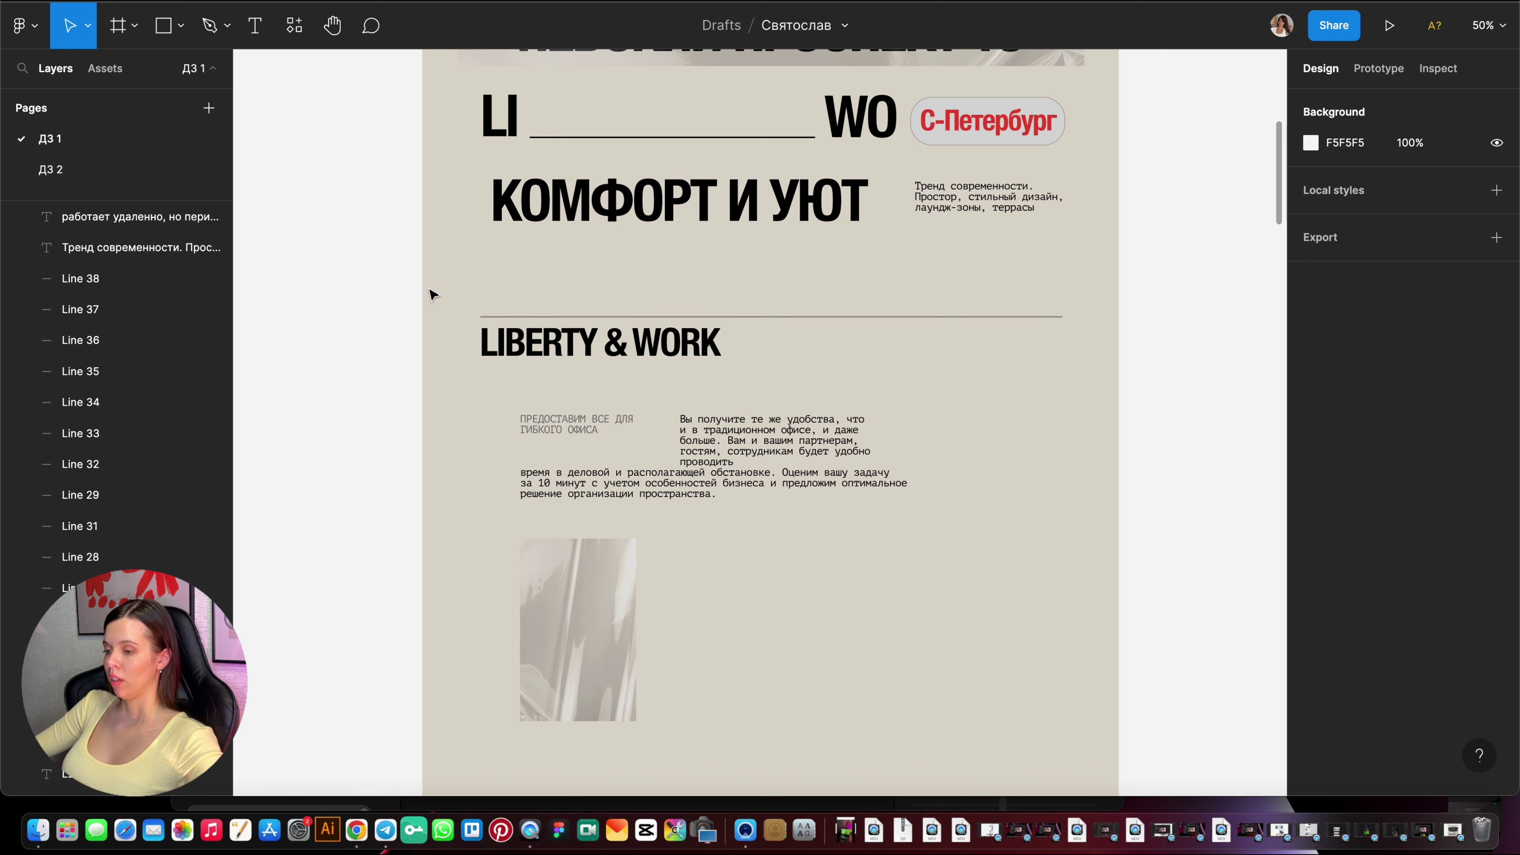
left_click(675, 140)
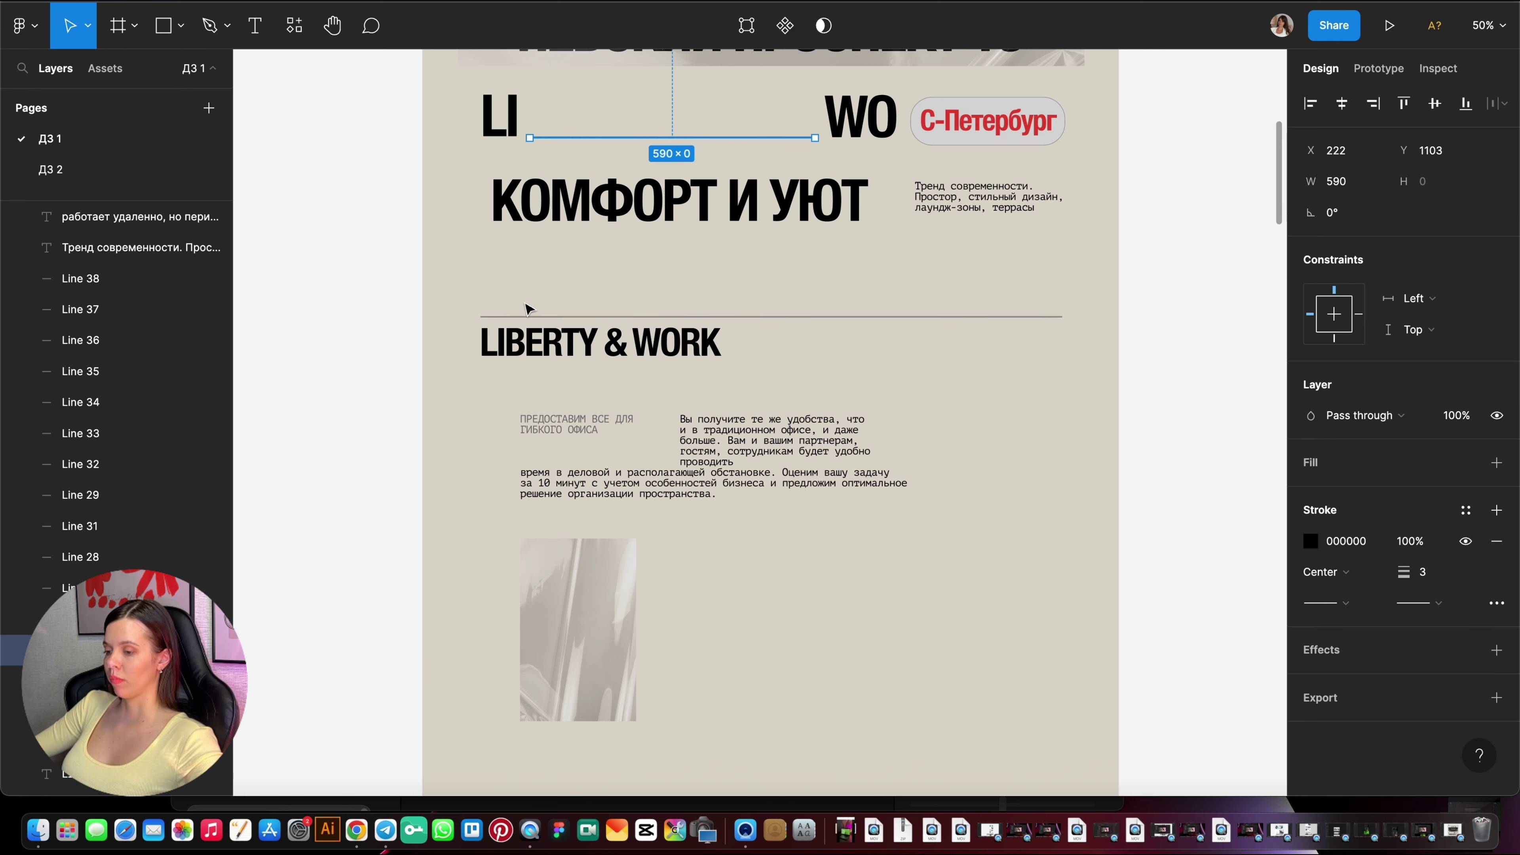
scroll(518, 320, "up", 3, "ctrl")
scroll(520, 322, "up", 3, "ctrl")
scroll(520, 321, "up", 5, "ctrl")
key("Escape")
scroll(475, 299, "down", 3, "ctrl")
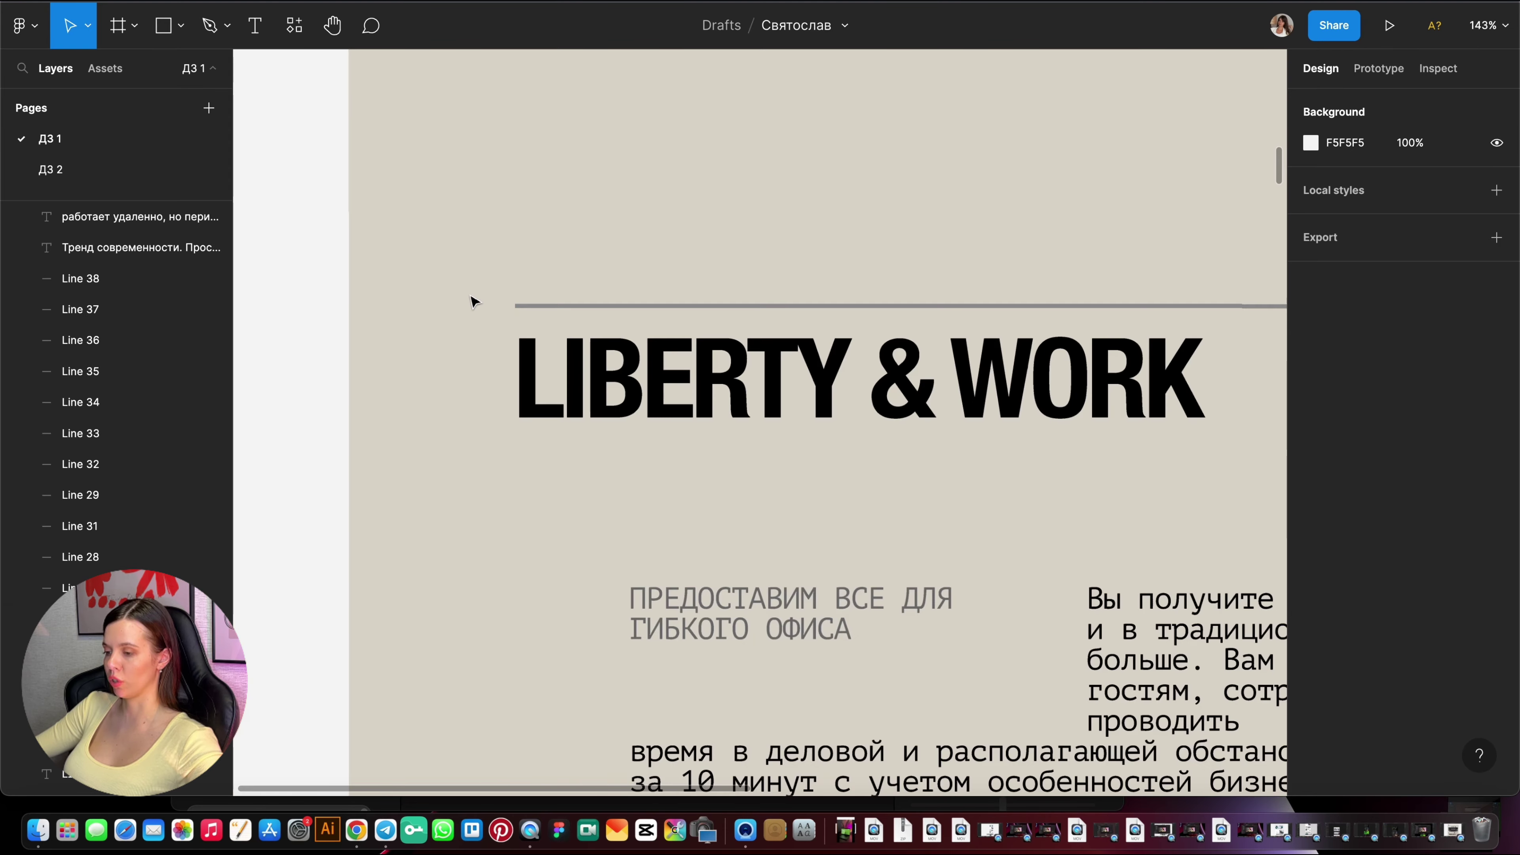
scroll(473, 301, "down", 4, "ctrl")
scroll(473, 301, "up", 1, "ctrl")
scroll(763, 245, "down", 3, "ctrl")
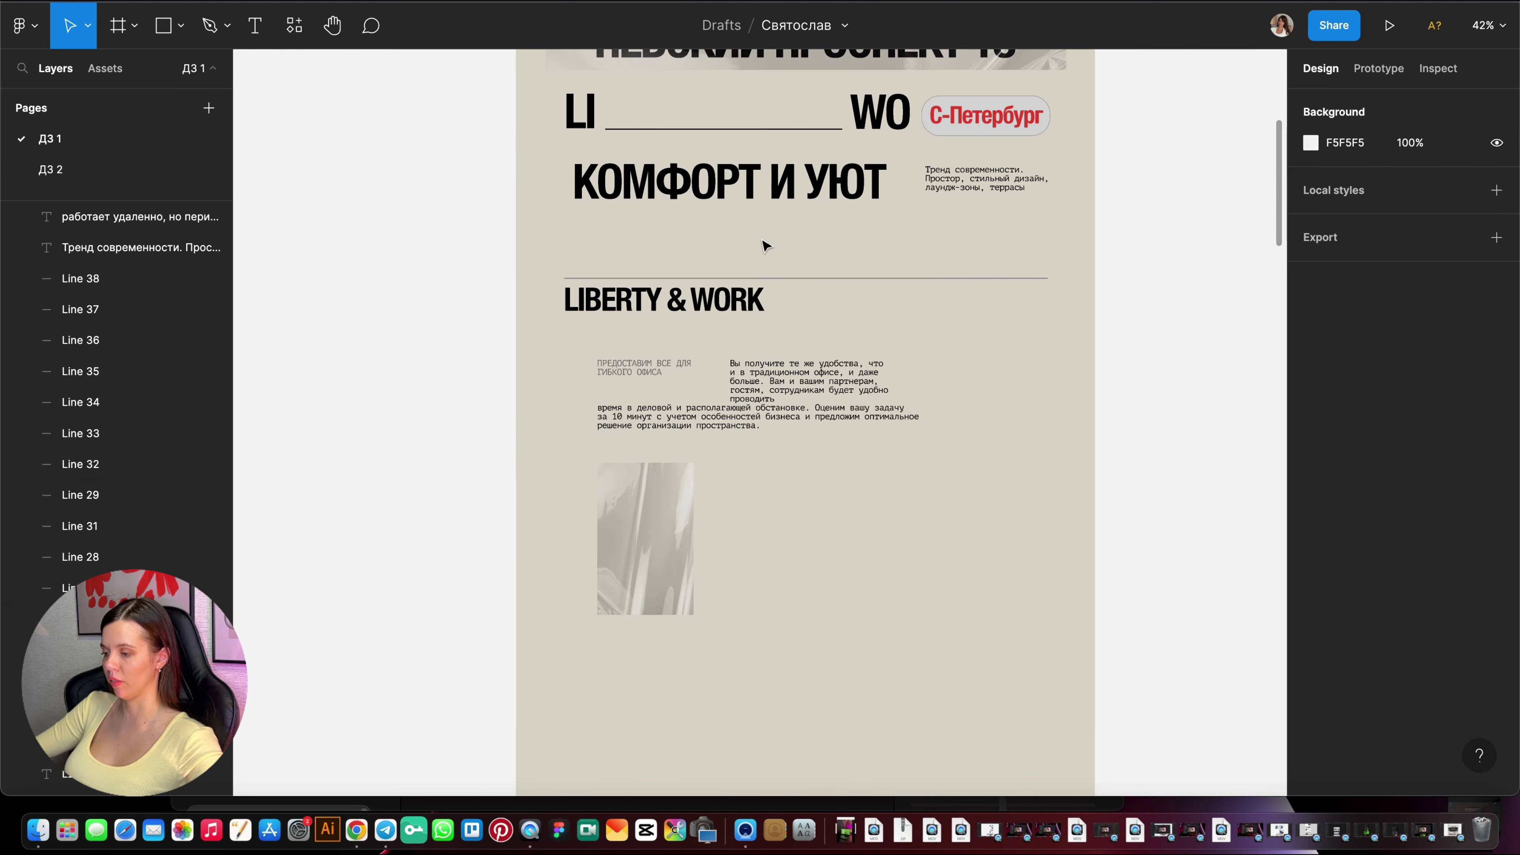
scroll(872, 486, "up", 1, "ctrl")
scroll(872, 486, "up", 3, "ctrl")
Make both intro body paragraphs 791 px wide, with the second stacked under the first.
scroll(758, 429, "up", 2, "ctrl")
scroll(758, 429, "down", 2, "ctrl")
left_click(718, 312)
mouse_move(880, 314)
left_mouse_down()
mouse_move(1084, 312)
mouse_move(908, 334)
left_mouse_up()
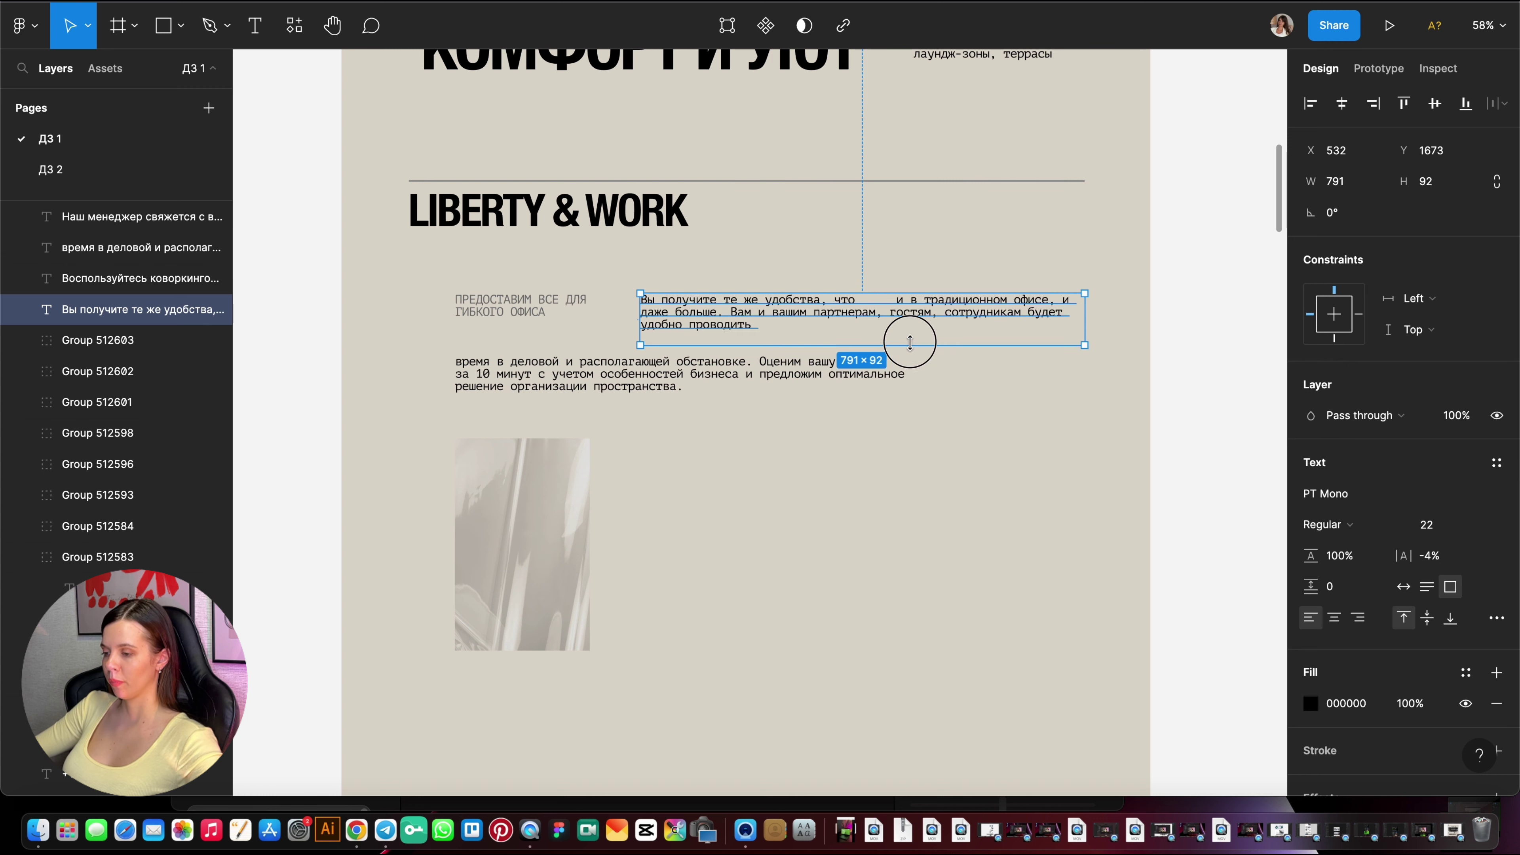
left_click(603, 407)
left_click_drag(586, 381, 706, 374)
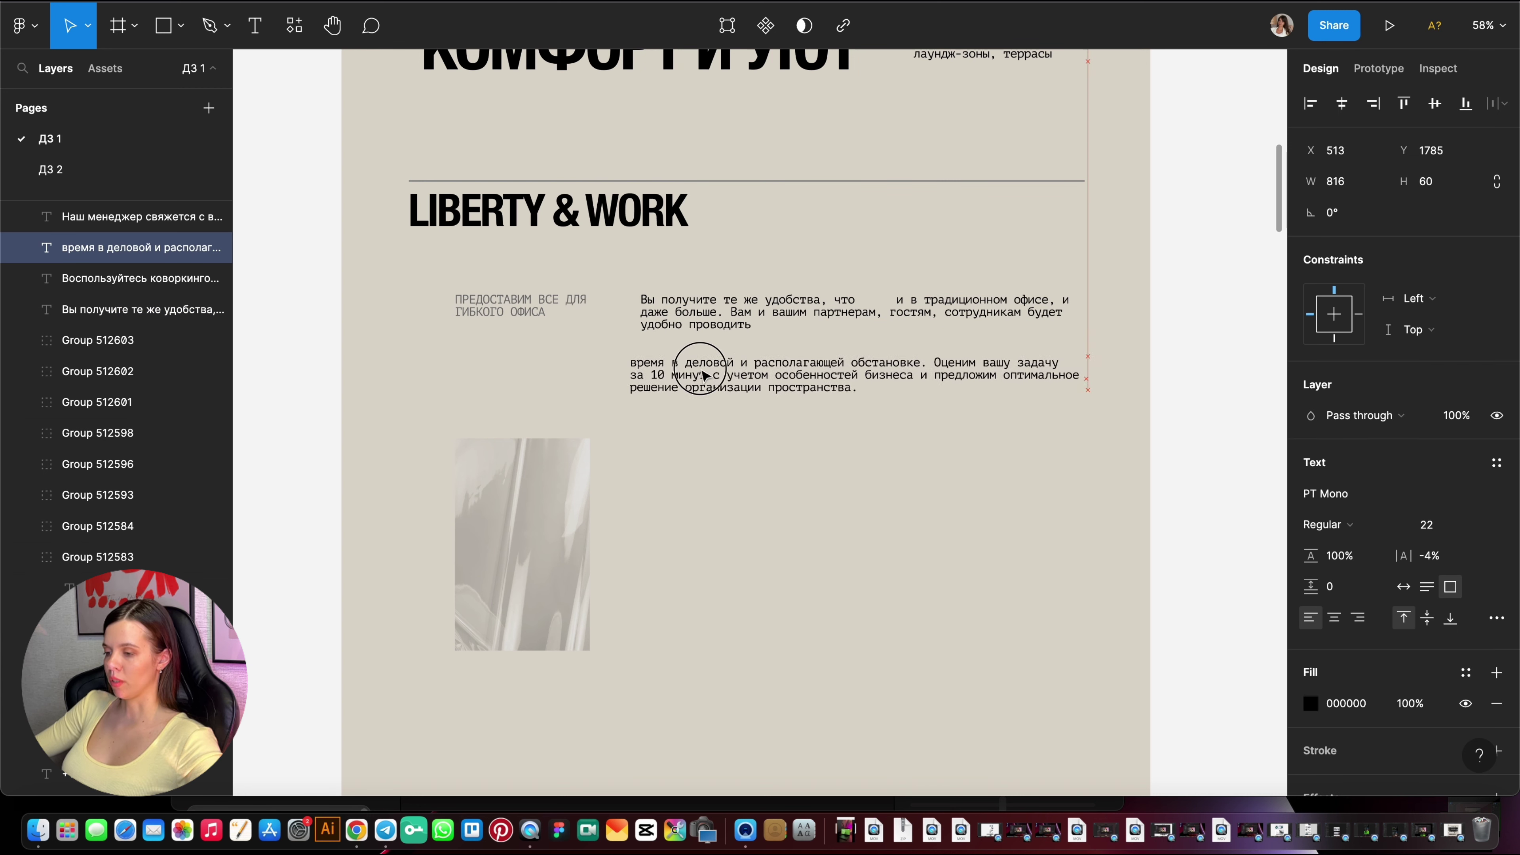
left_click_drag(1104, 364, 1085, 361)
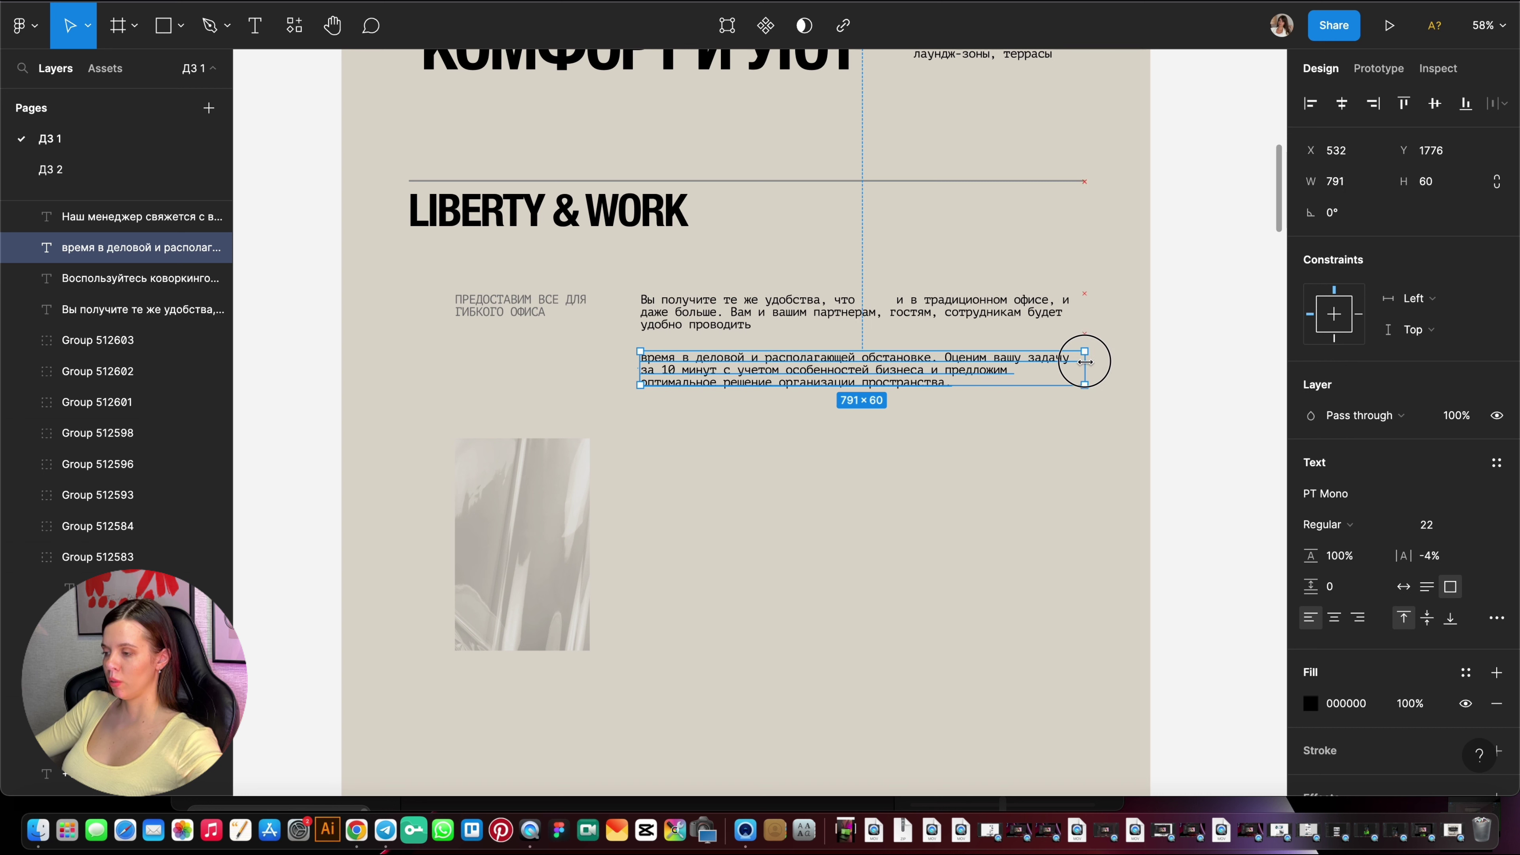
Align the grey ПРЕДОСТАВИМ ВСЕ ДЛЯ ГИБКОГО ОФИСА caption with the rule, then raise all three blocks ~42 px.
left_click(535, 303)
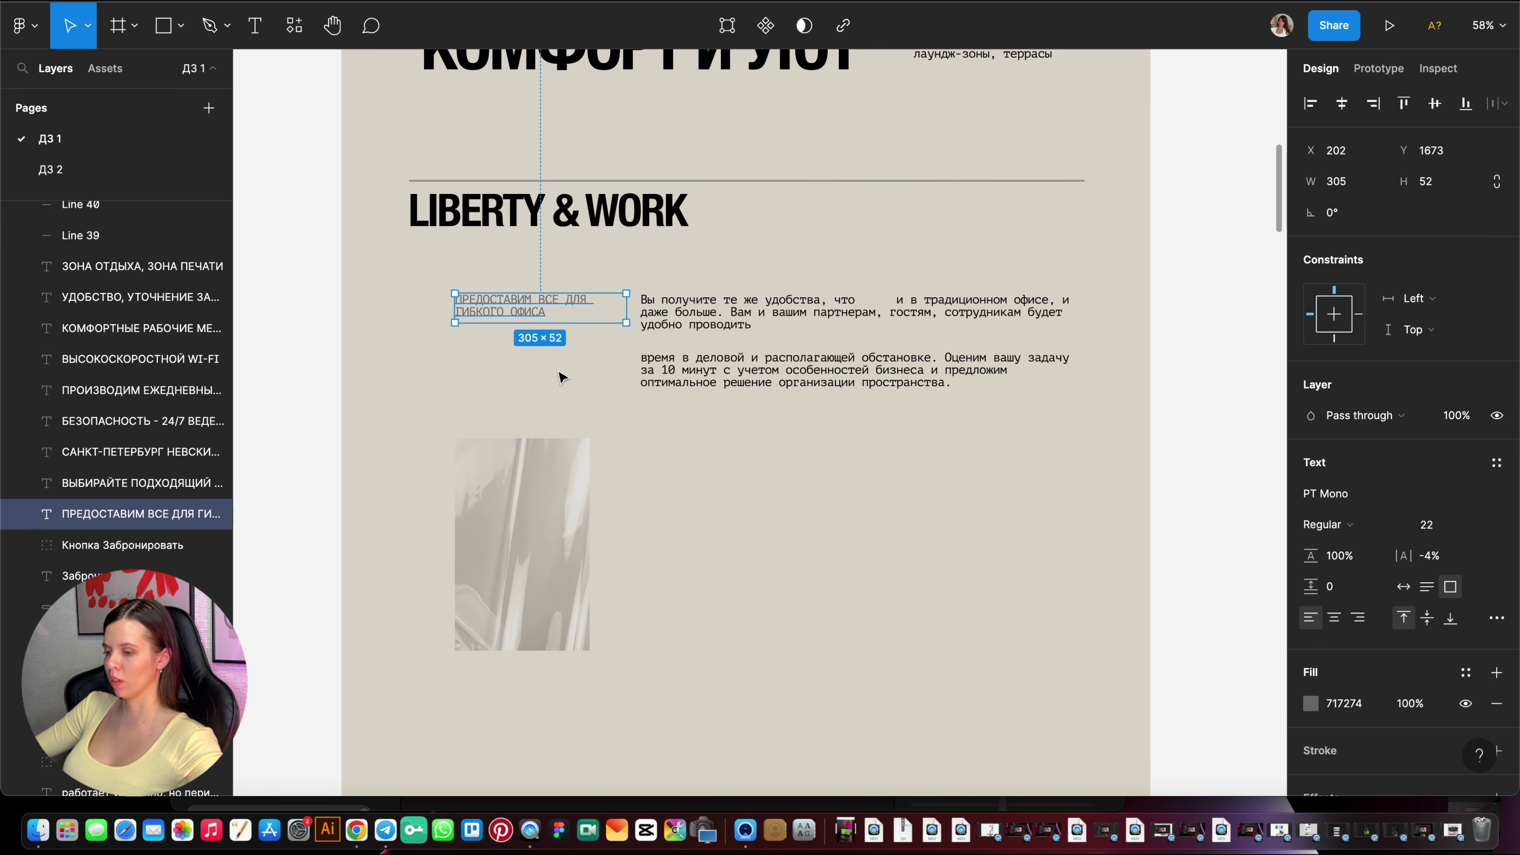
left_click(561, 389)
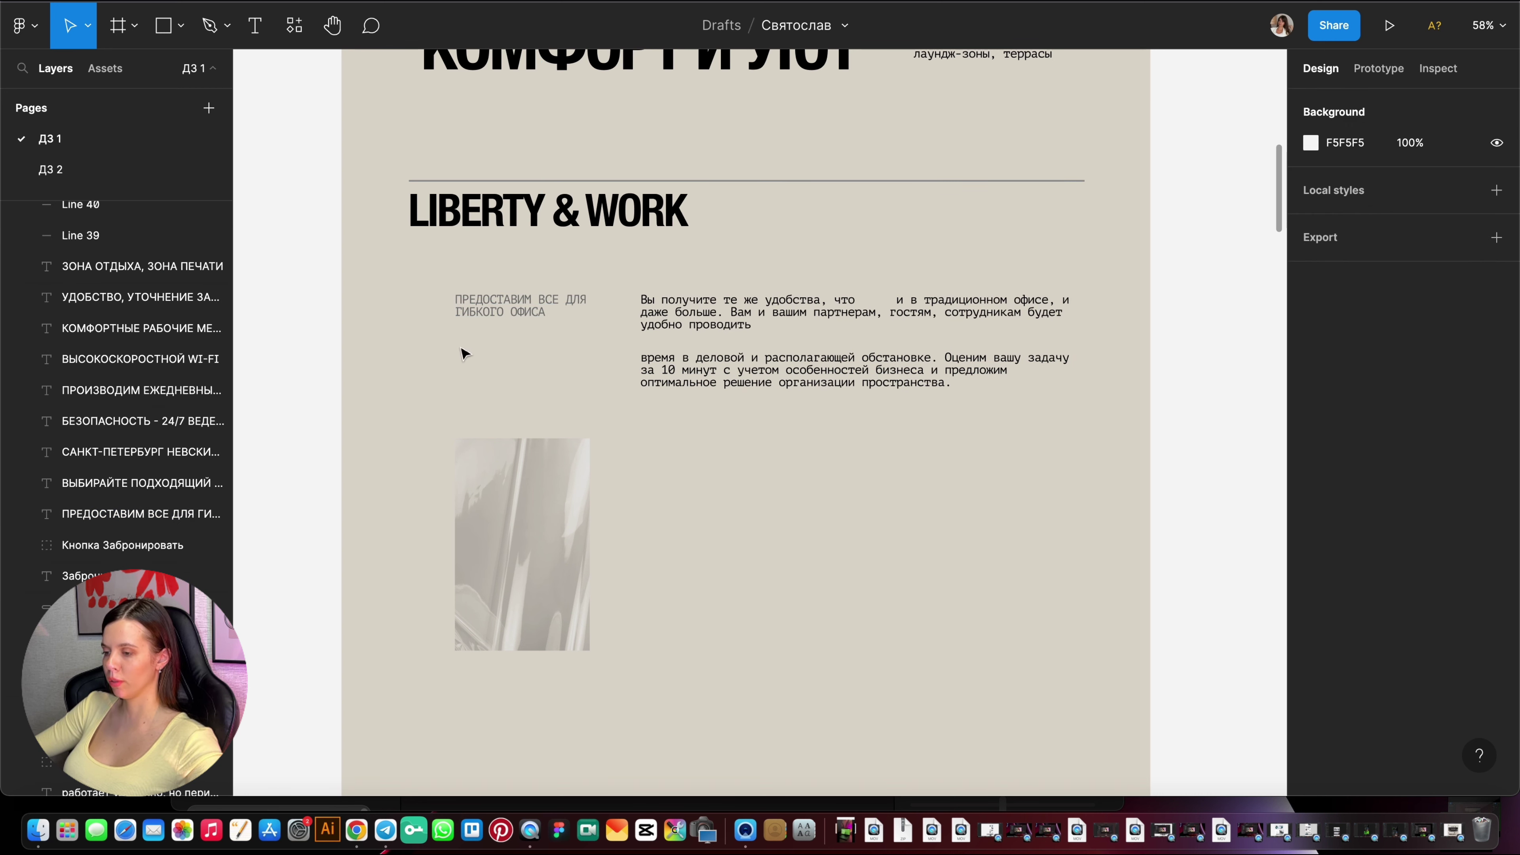
left_click_drag(493, 314, 446, 315)
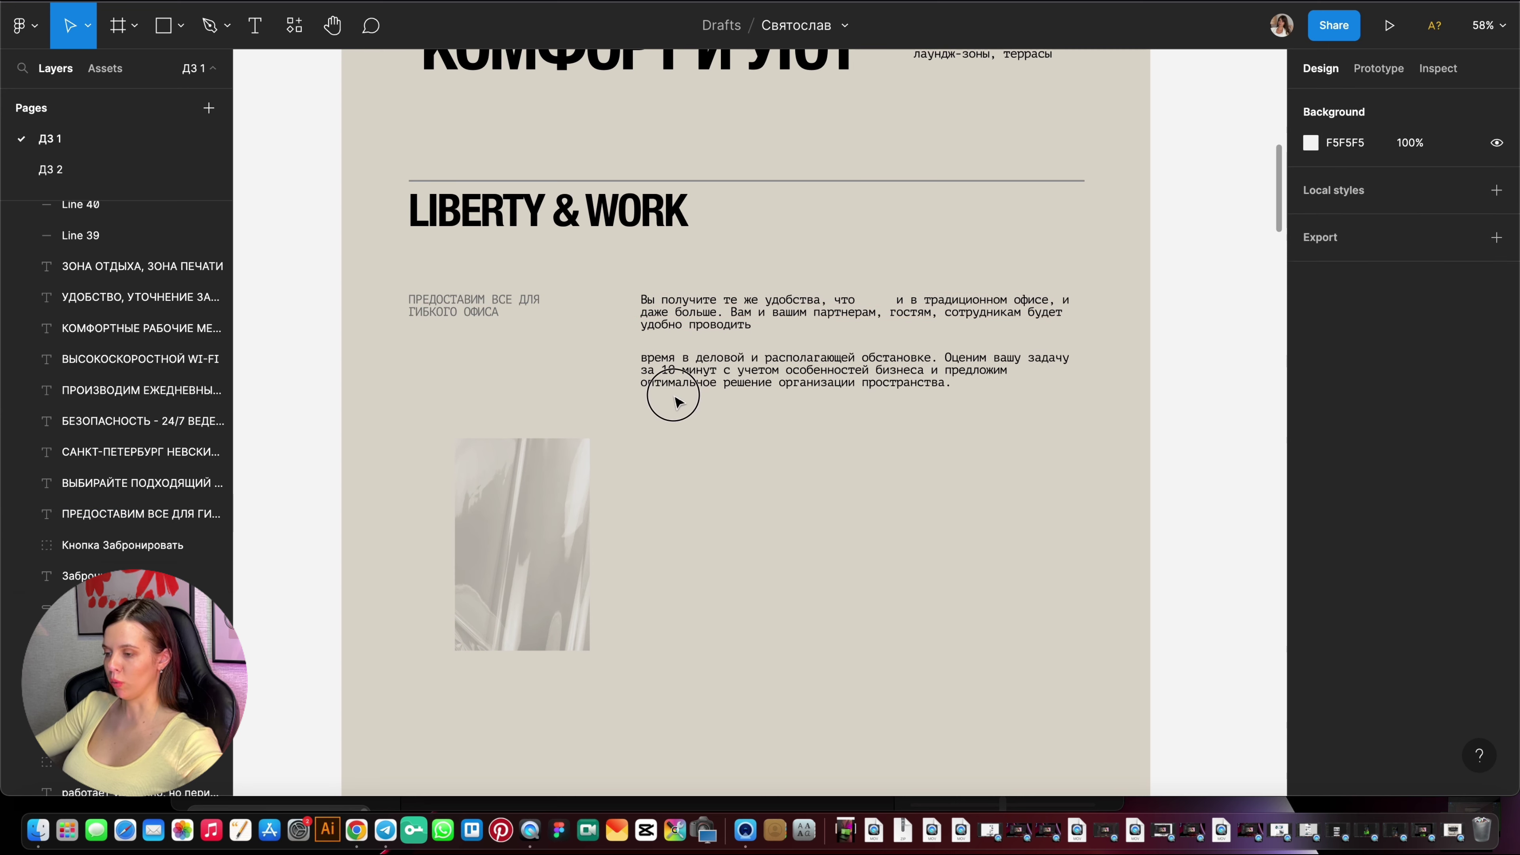
left_click_drag(675, 398, 468, 288)
left_click_drag(531, 335, 535, 310)
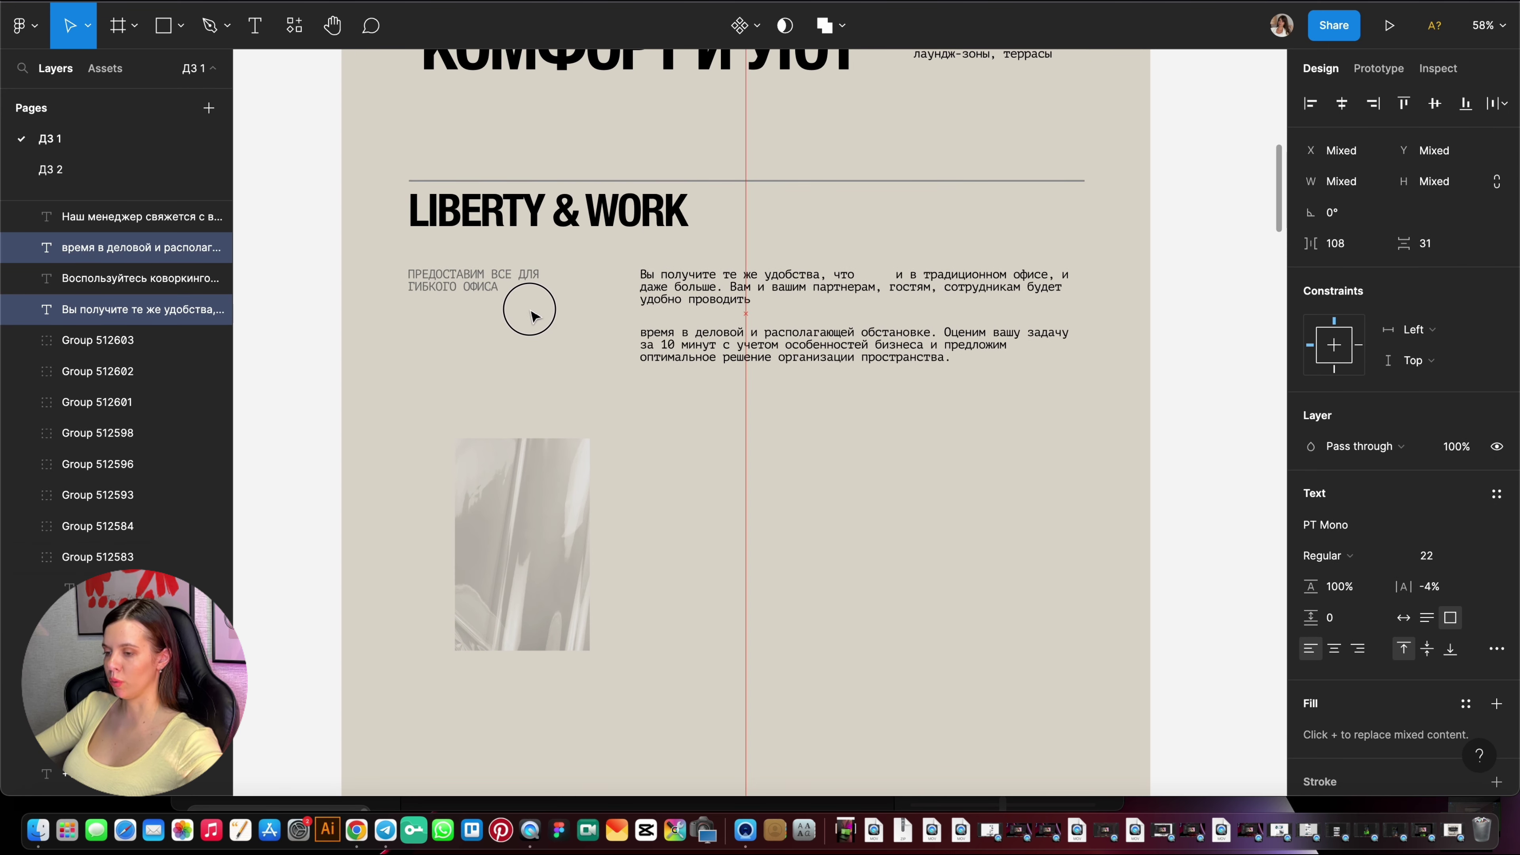
left_click(825, 465)
scroll(850, 419, "down", 3)
scroll(850, 420, "up", 1)
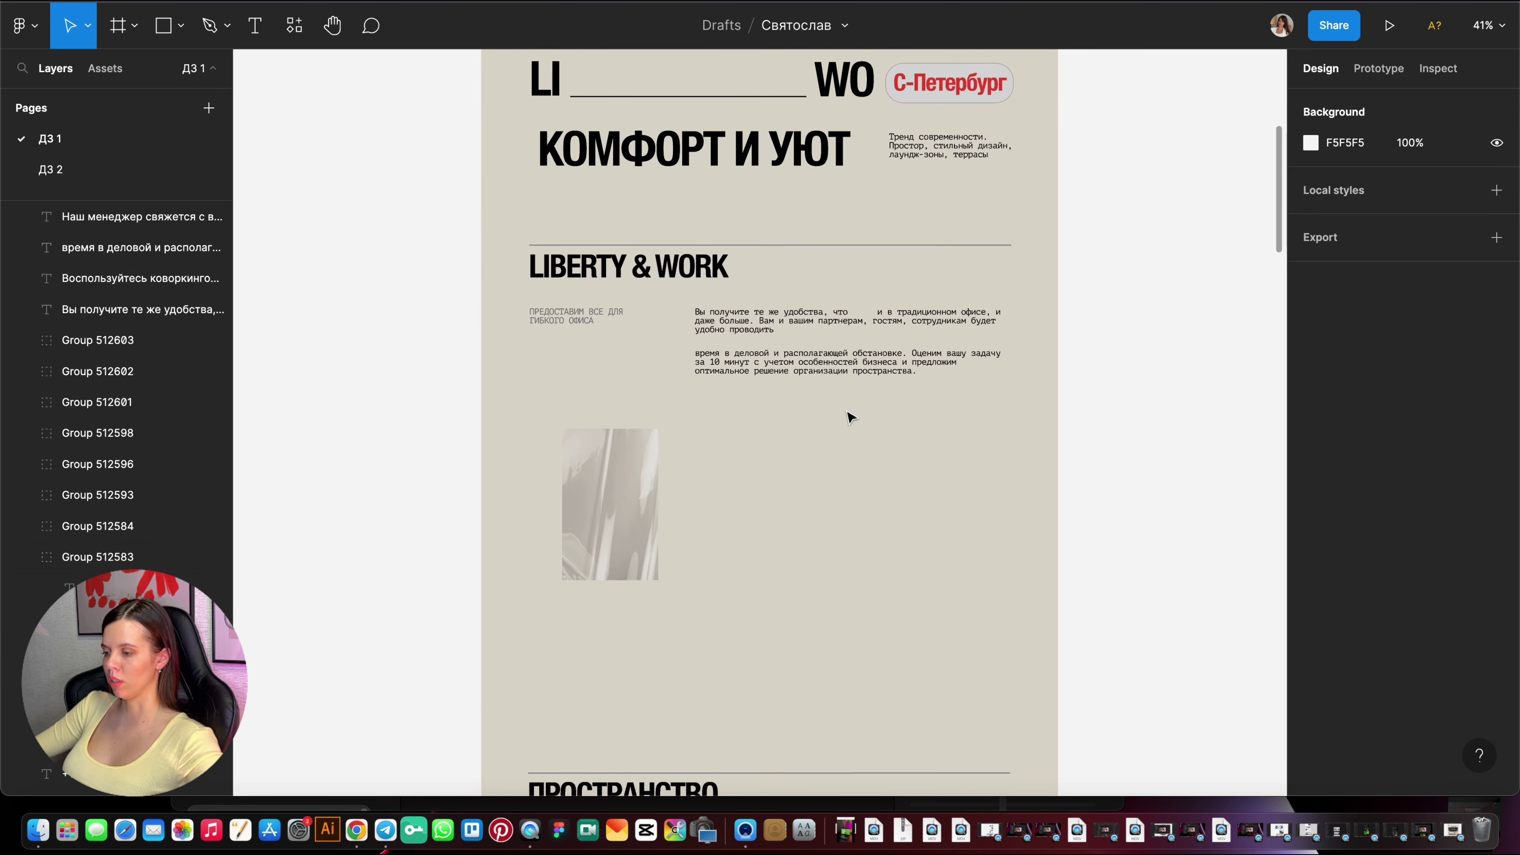
scroll(848, 414, "down", 5)
scroll(567, 401, "up", 5)
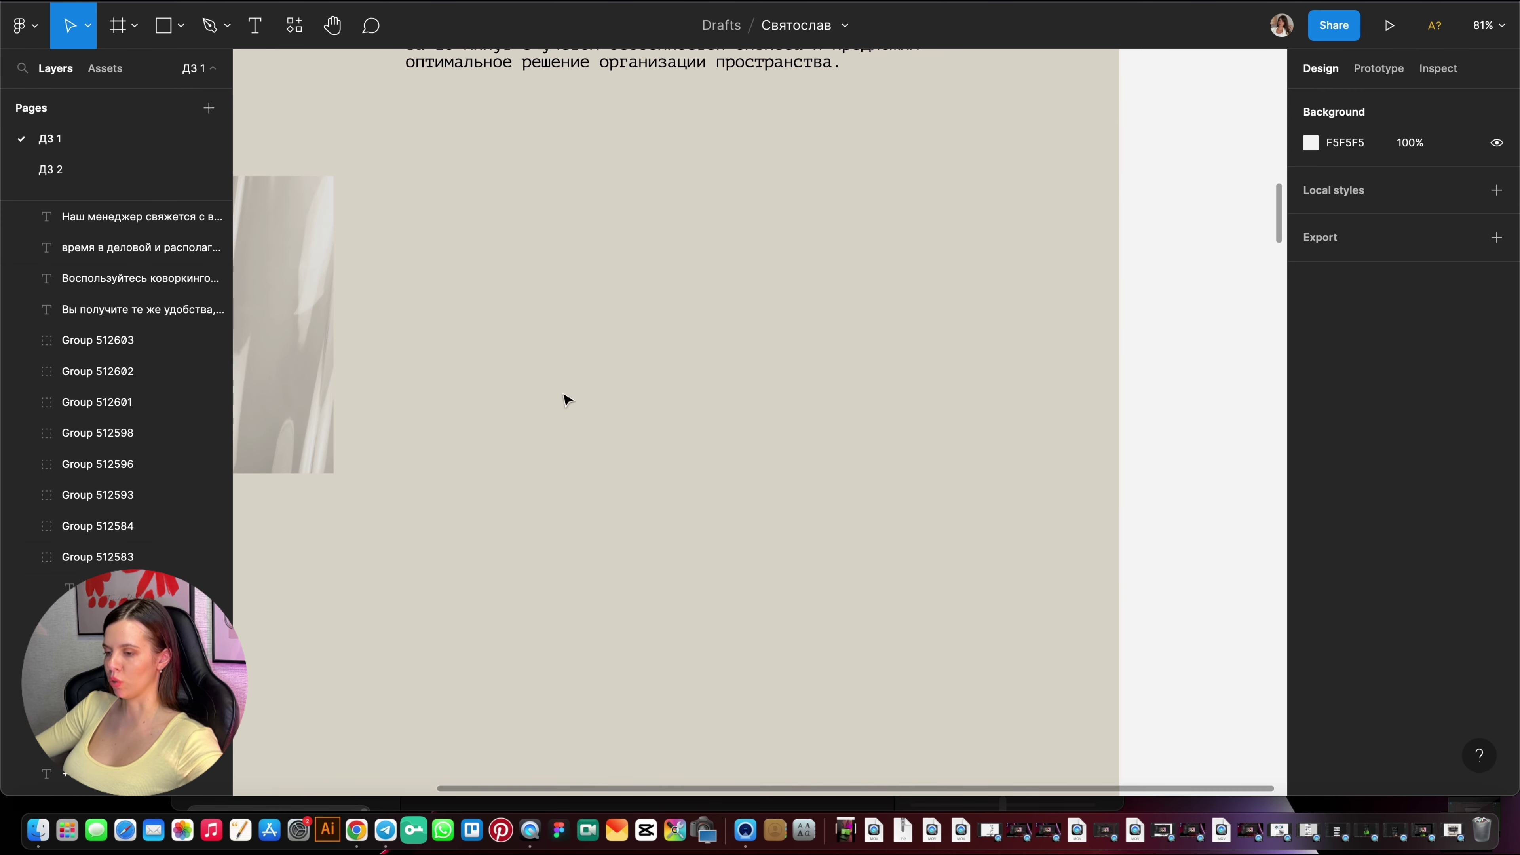
scroll(590, 400, "down", 5)
scroll(624, 377, "down", 2)
scroll(625, 360, "up", 1)
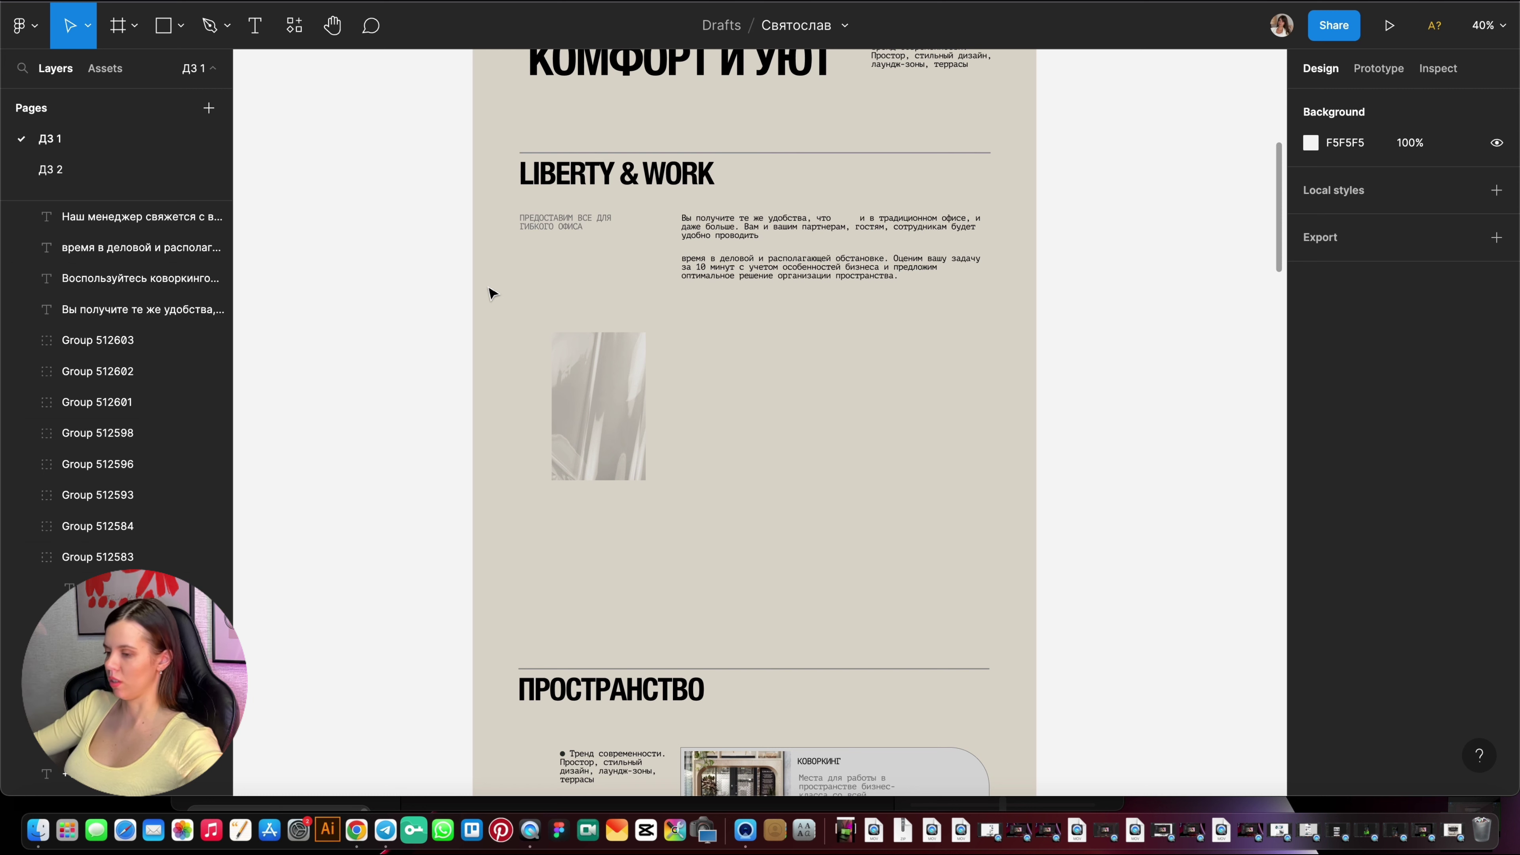
left_click(572, 377)
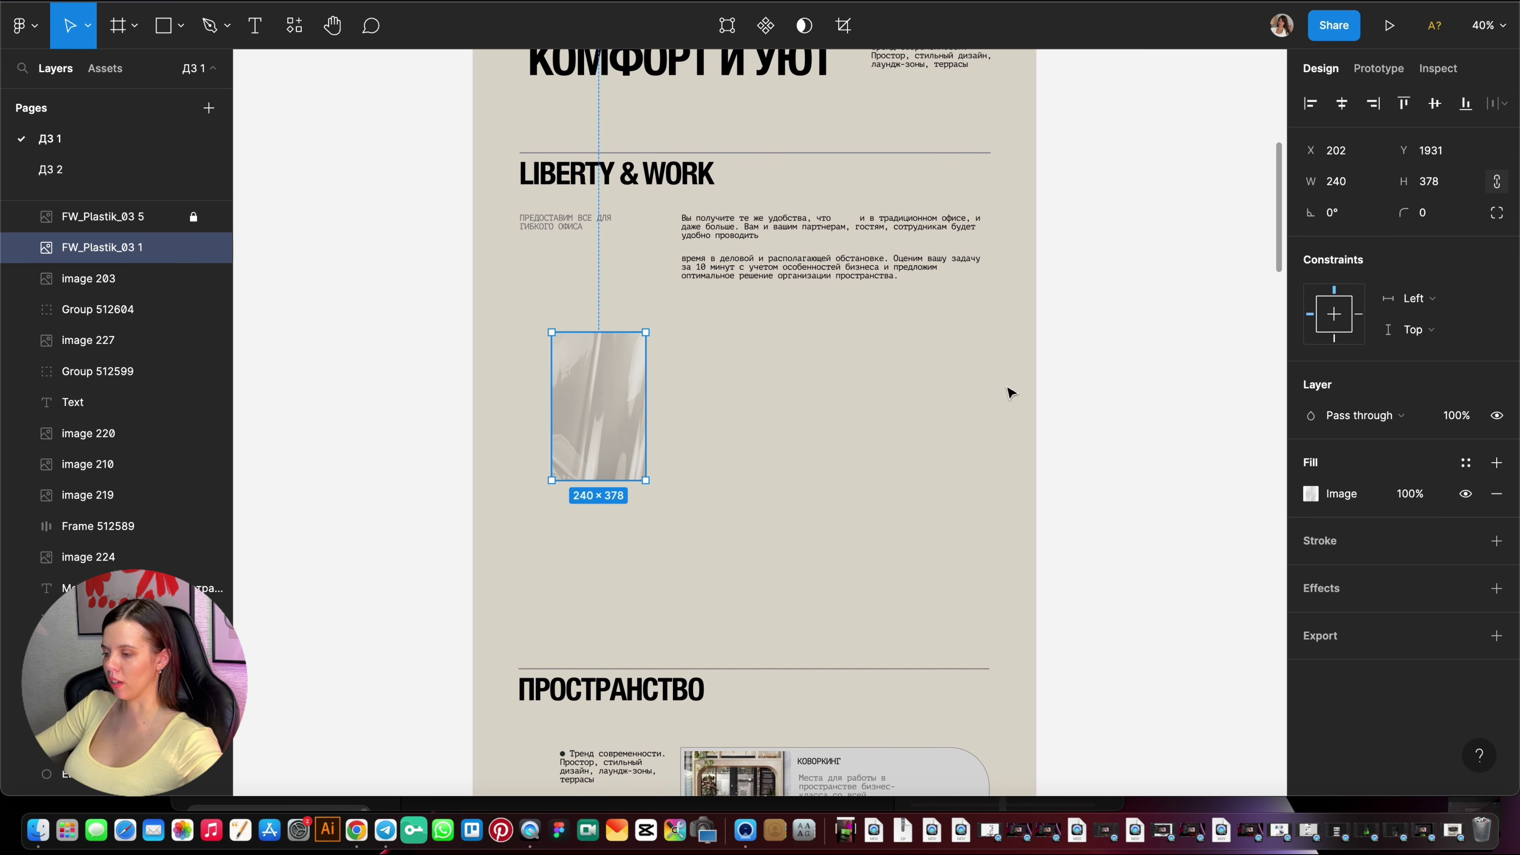
left_click(890, 459)
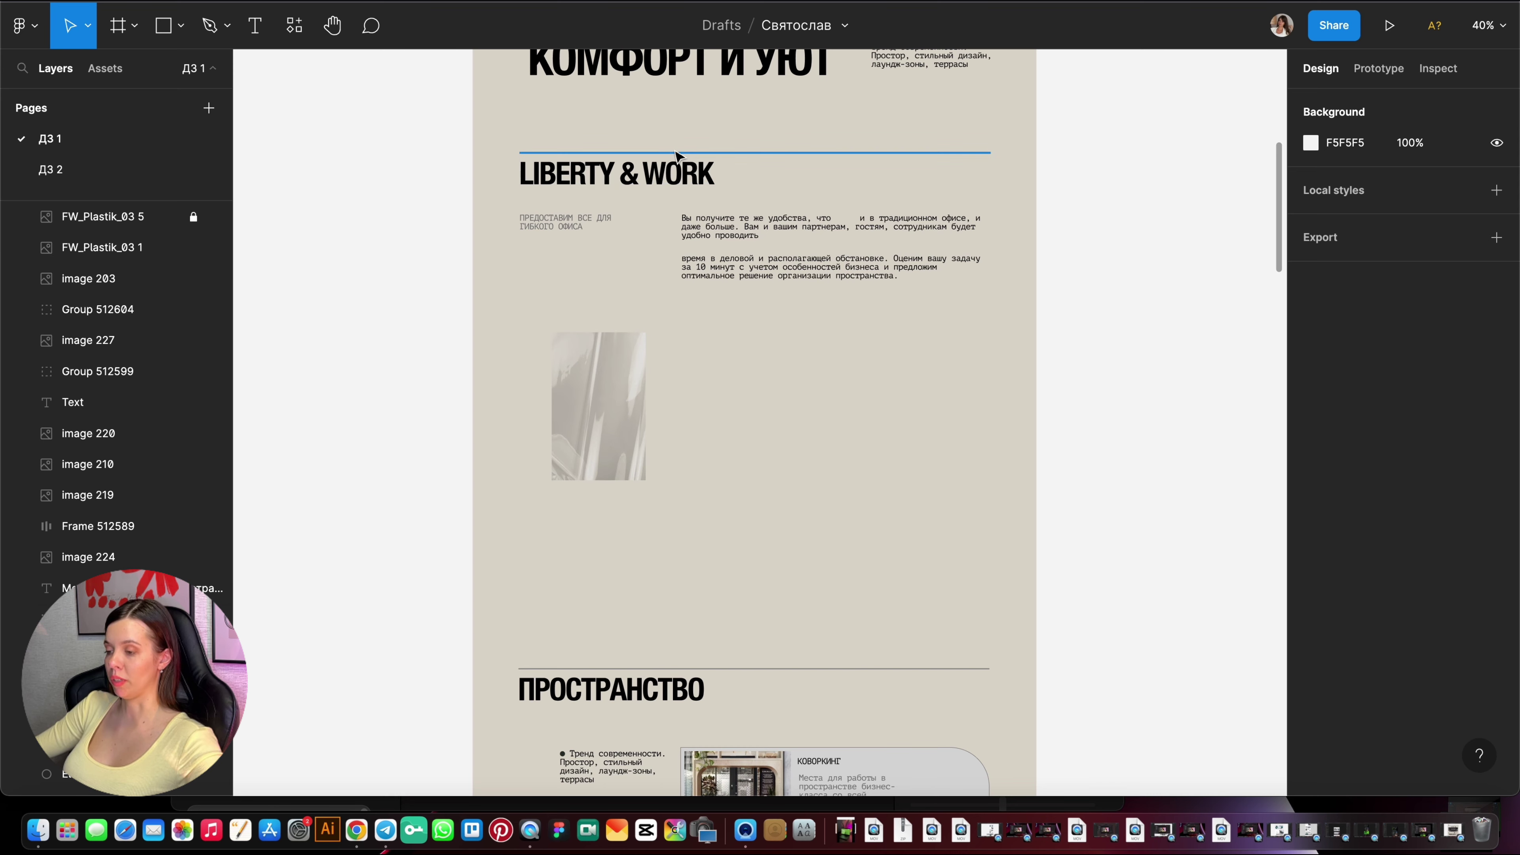
scroll(674, 149, "up", 3)
scroll(907, 193, "down", 3)
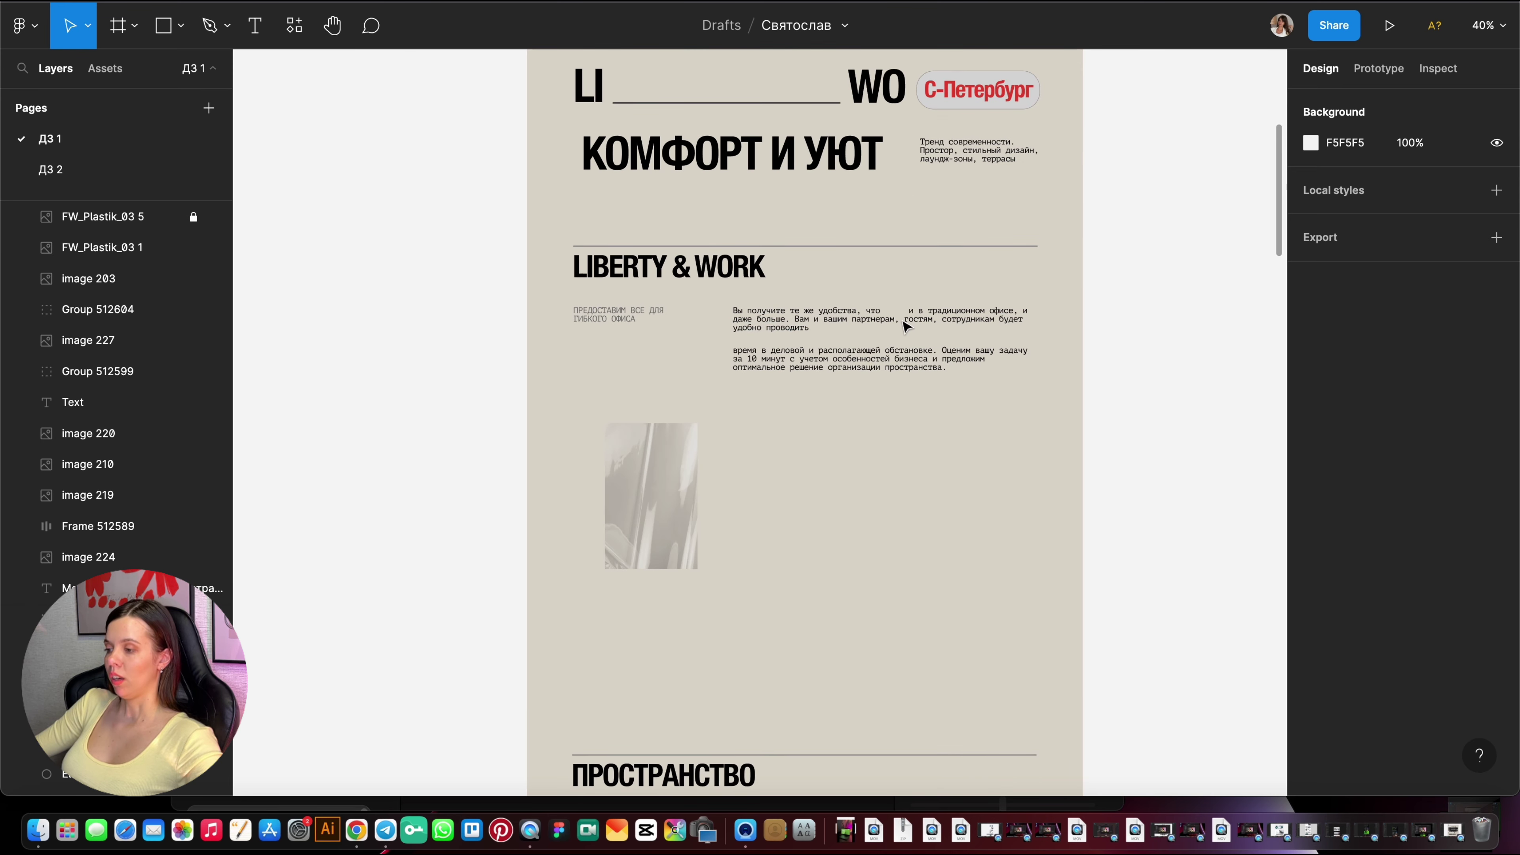
scroll(898, 347, "up", 5)
scroll(951, 390, "down", 3)
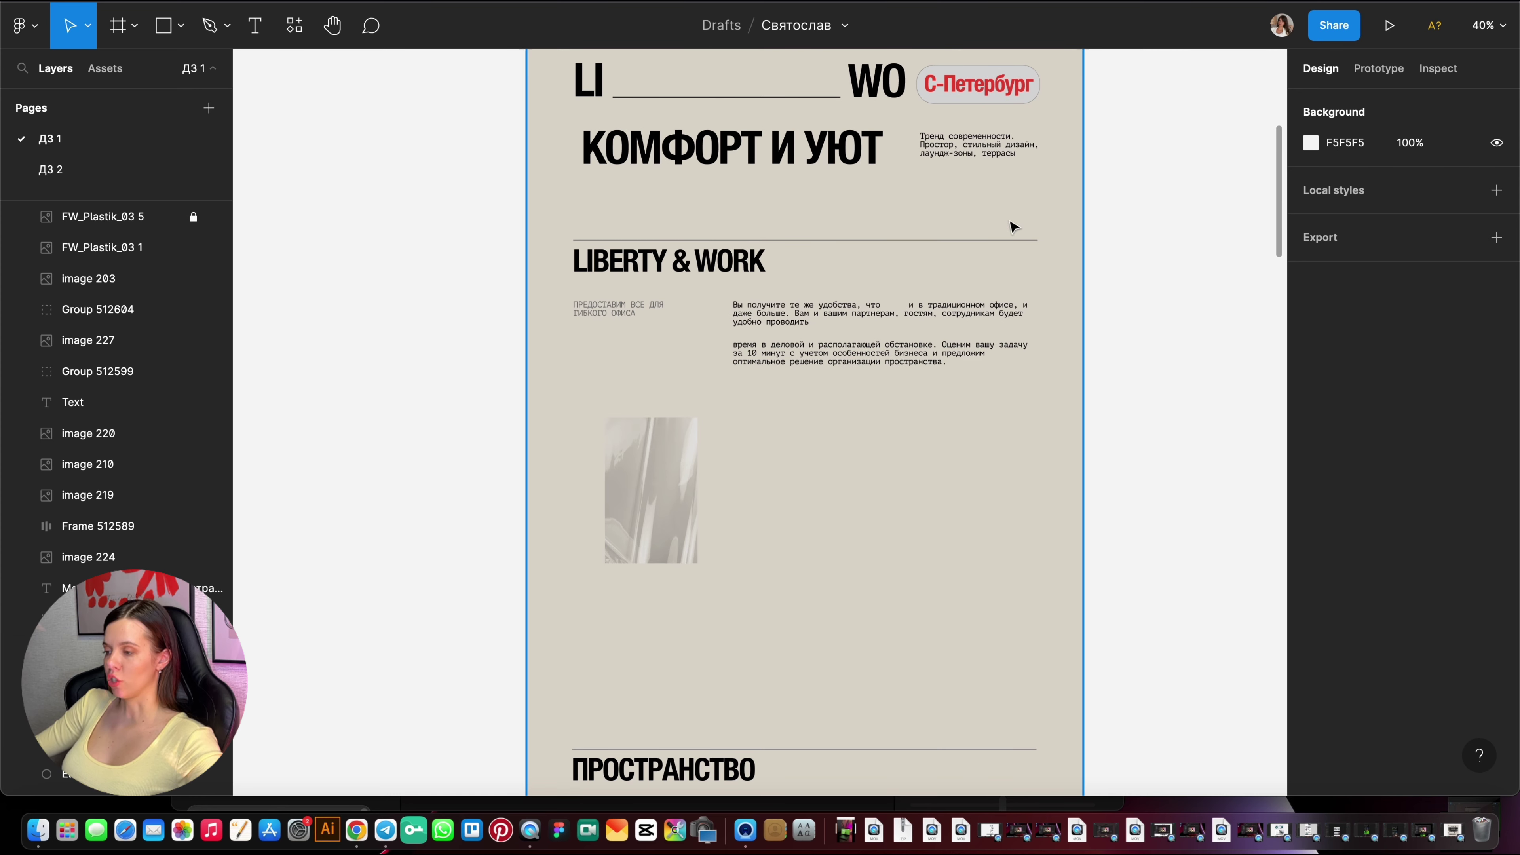
scroll(1011, 228, "up", 3)
left_click(973, 153)
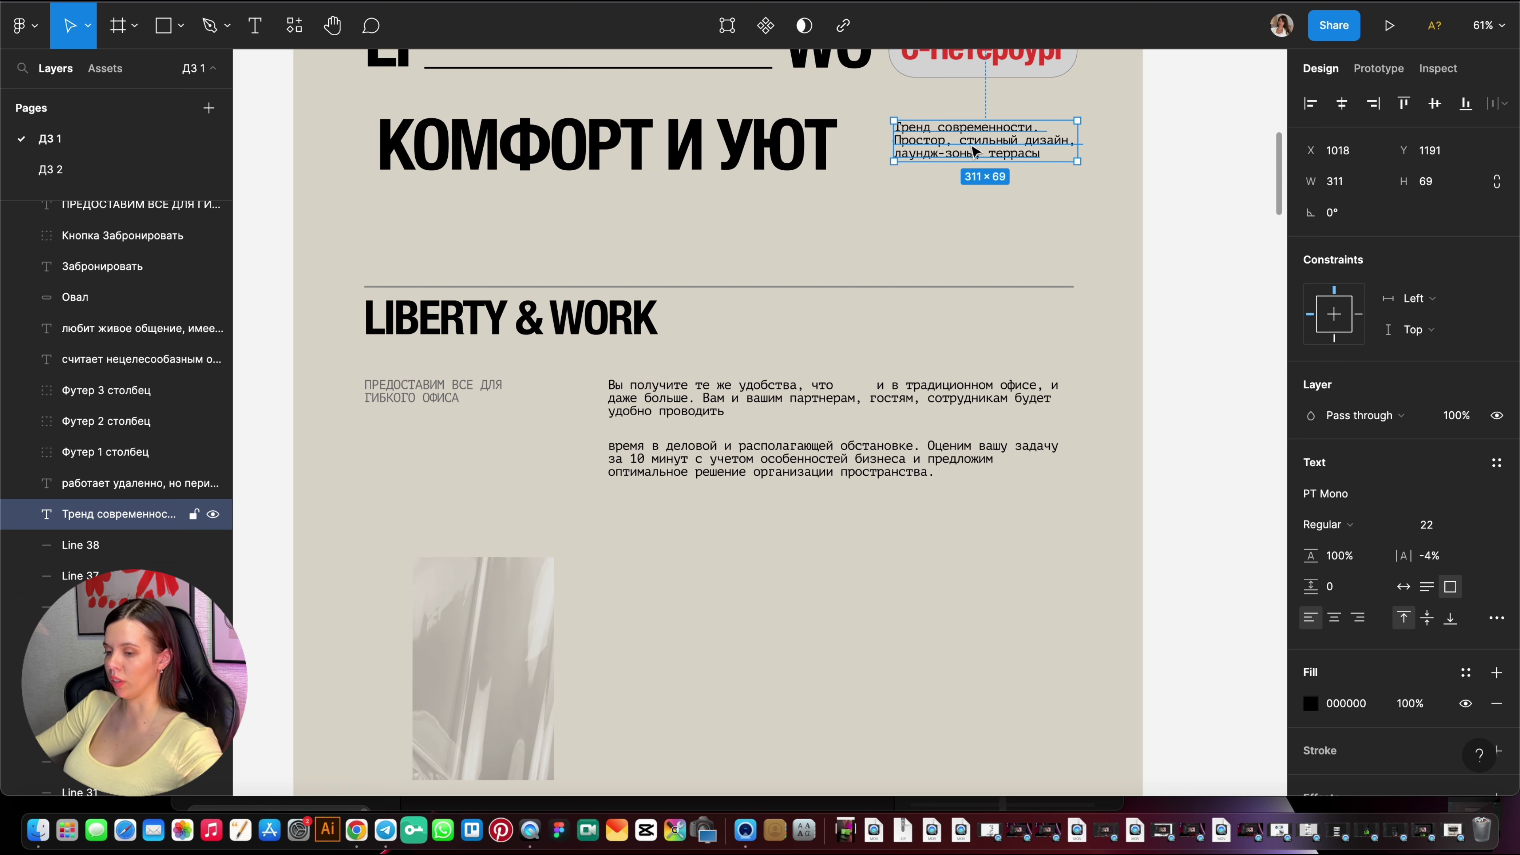
scroll(973, 151, "up", 3)
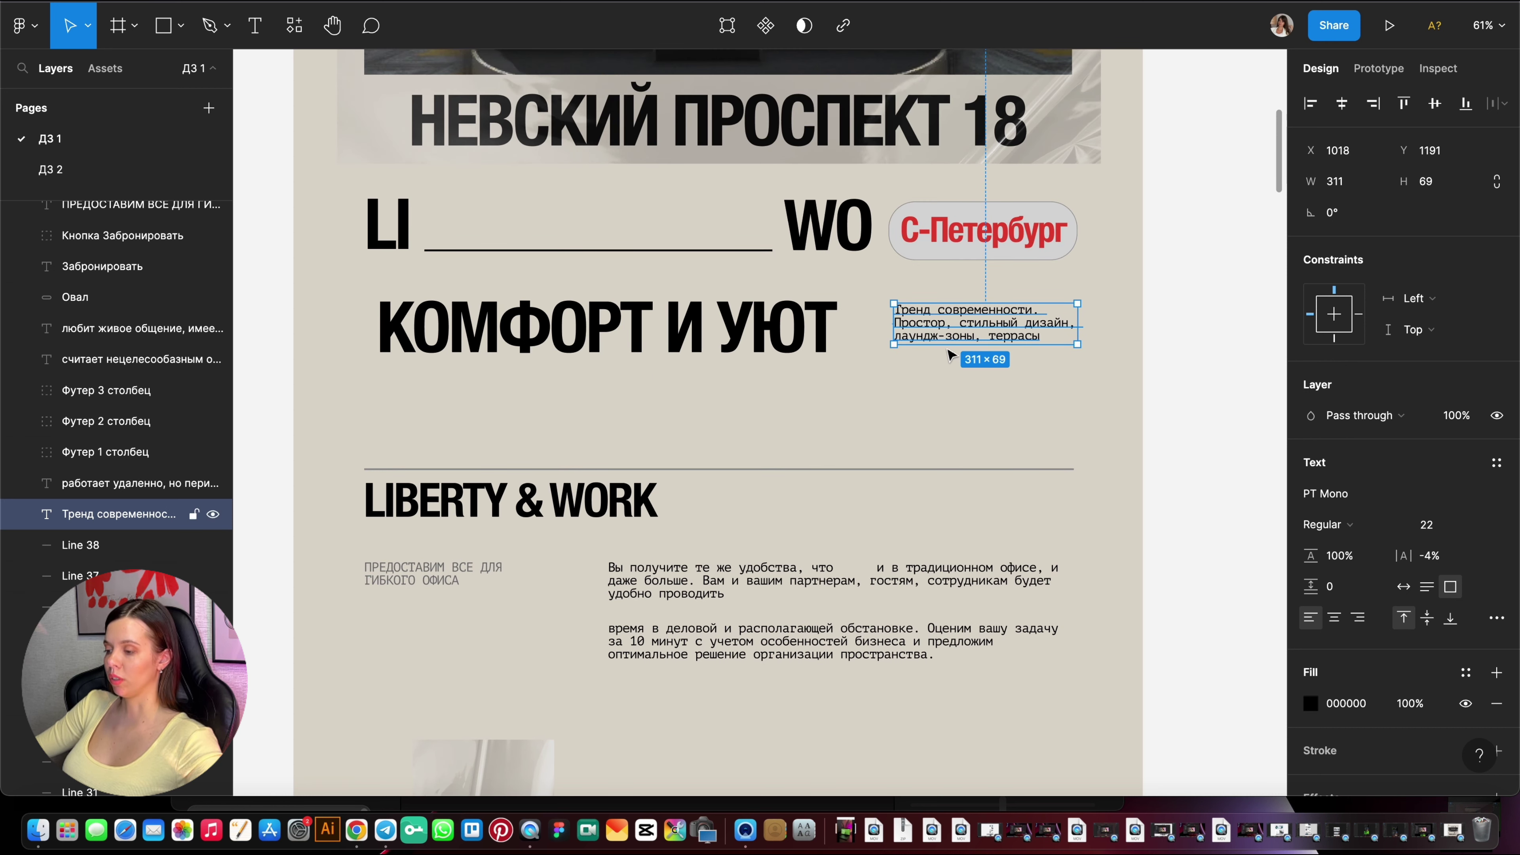
scroll(951, 330, "down", 3)
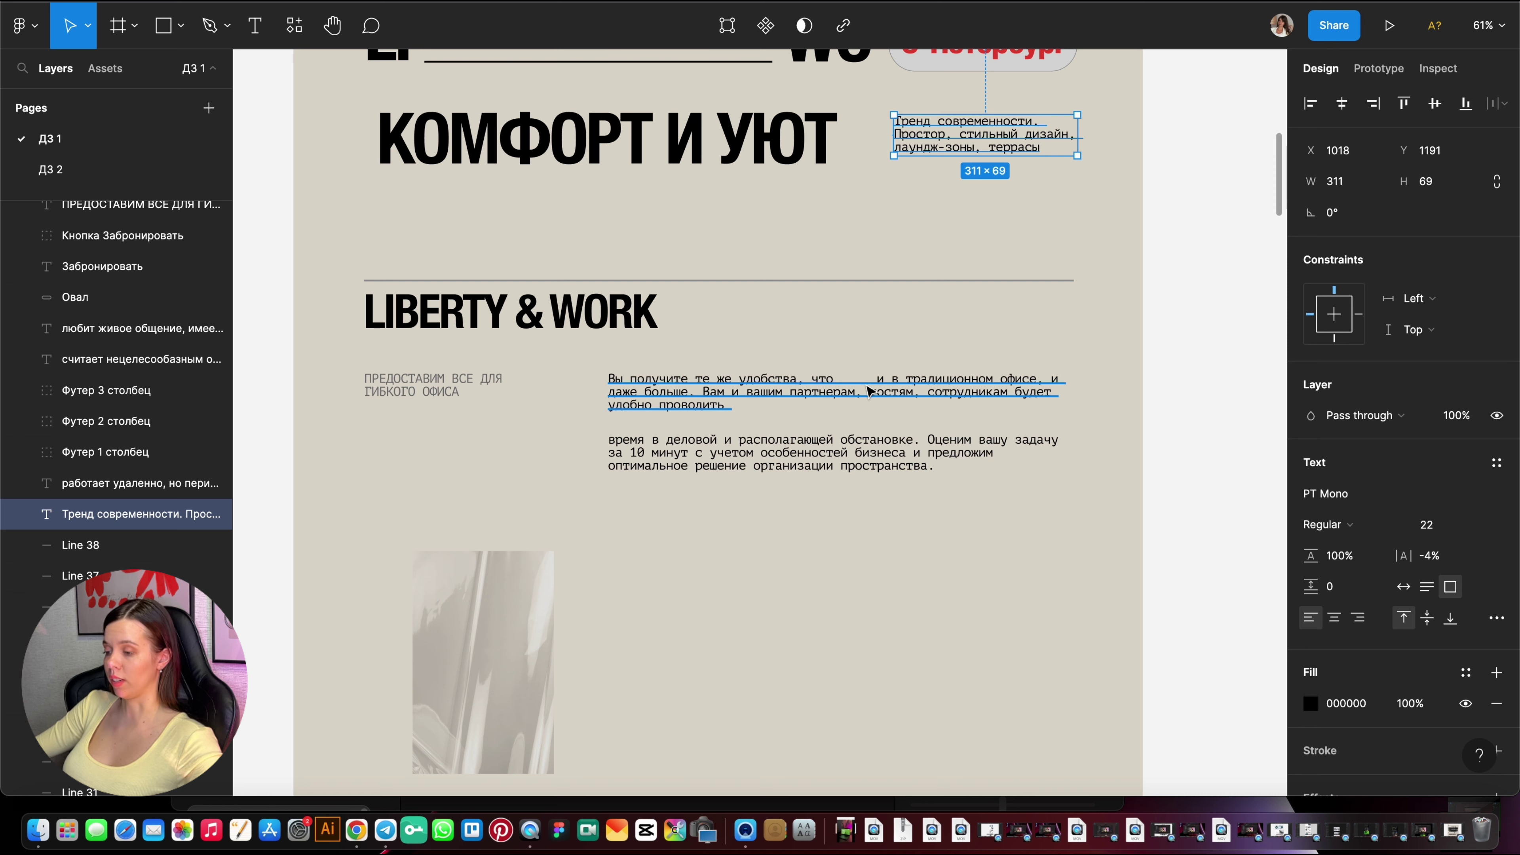
left_click(866, 390, "shift")
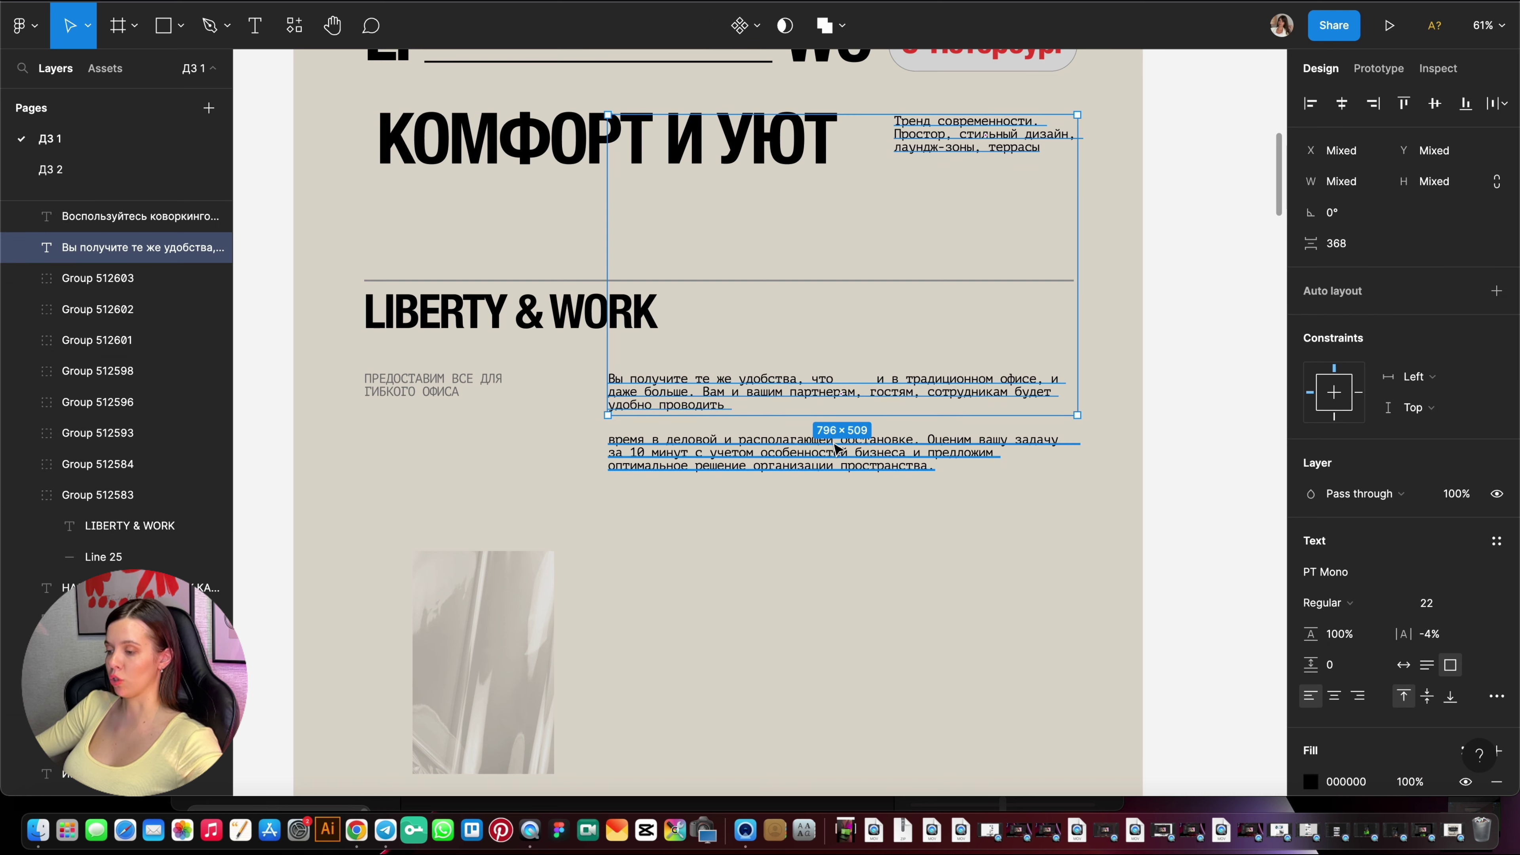
left_click(836, 448, "shift")
scroll(869, 335, "down", 3)
scroll(798, 533, "up", 2)
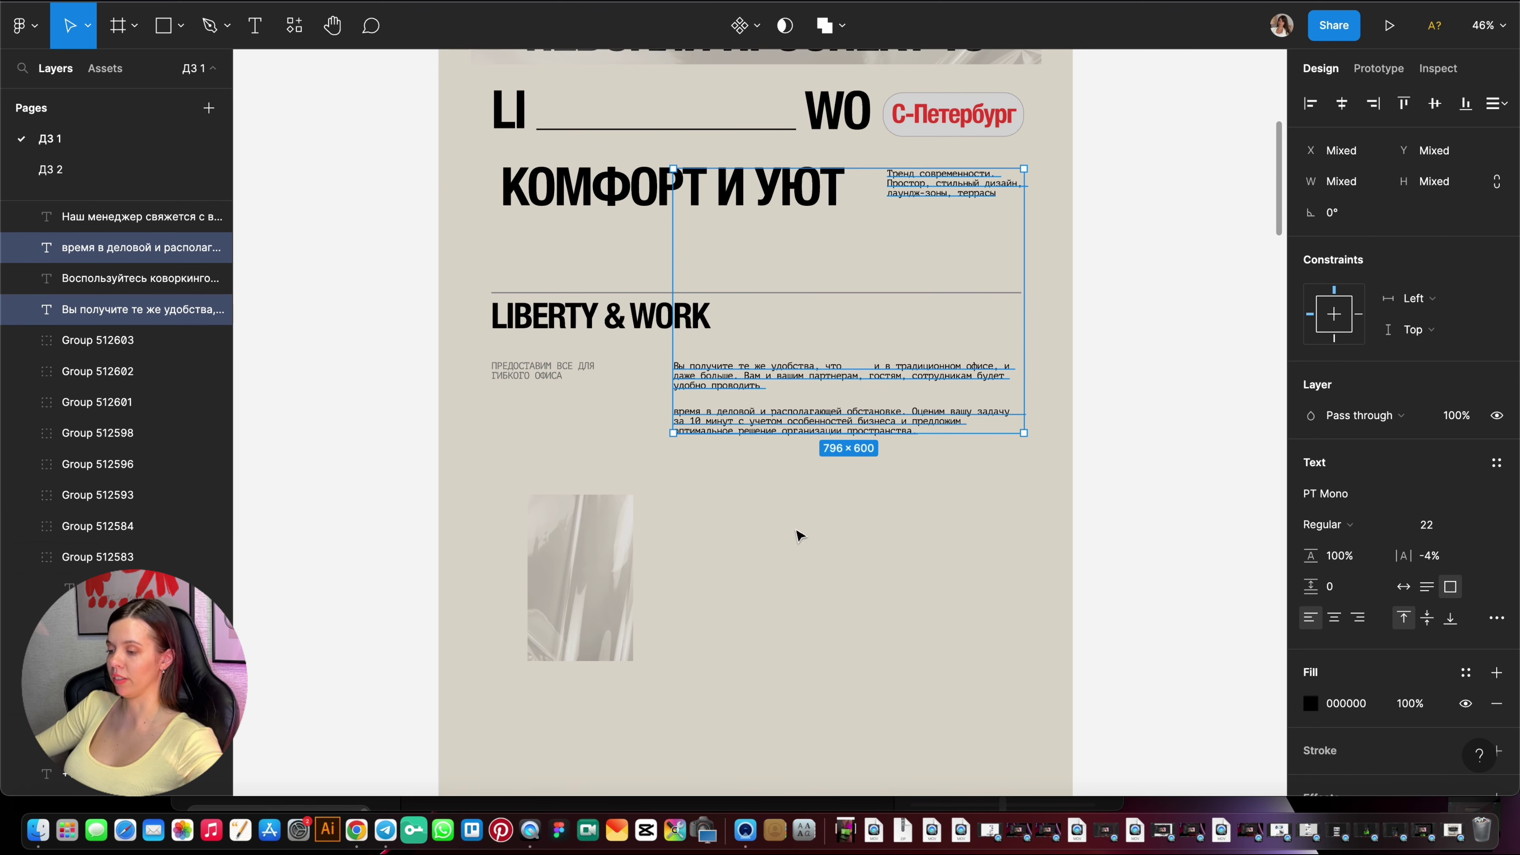
left_click(798, 533)
scroll(809, 419, "down", 5)
scroll(812, 405, "down", 5)
scroll(802, 309, "up", 5)
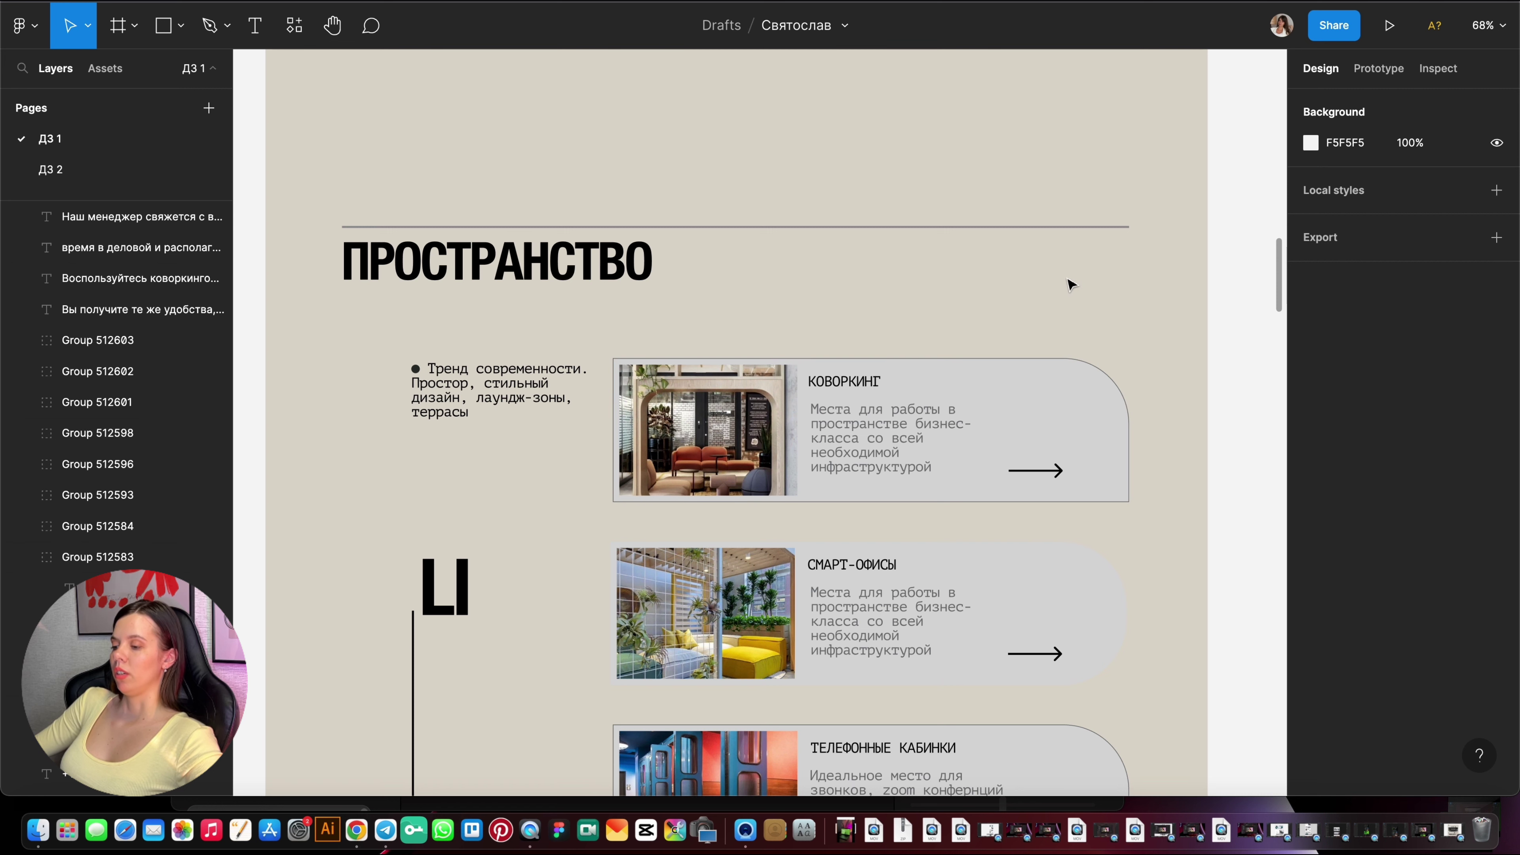
Change the КОВОРКИНГ card fill from D9D9D9 to pale cream EEEBE5, sampled from the beige canvas.
left_click(1051, 393)
scroll(1357, 473, "down", 5)
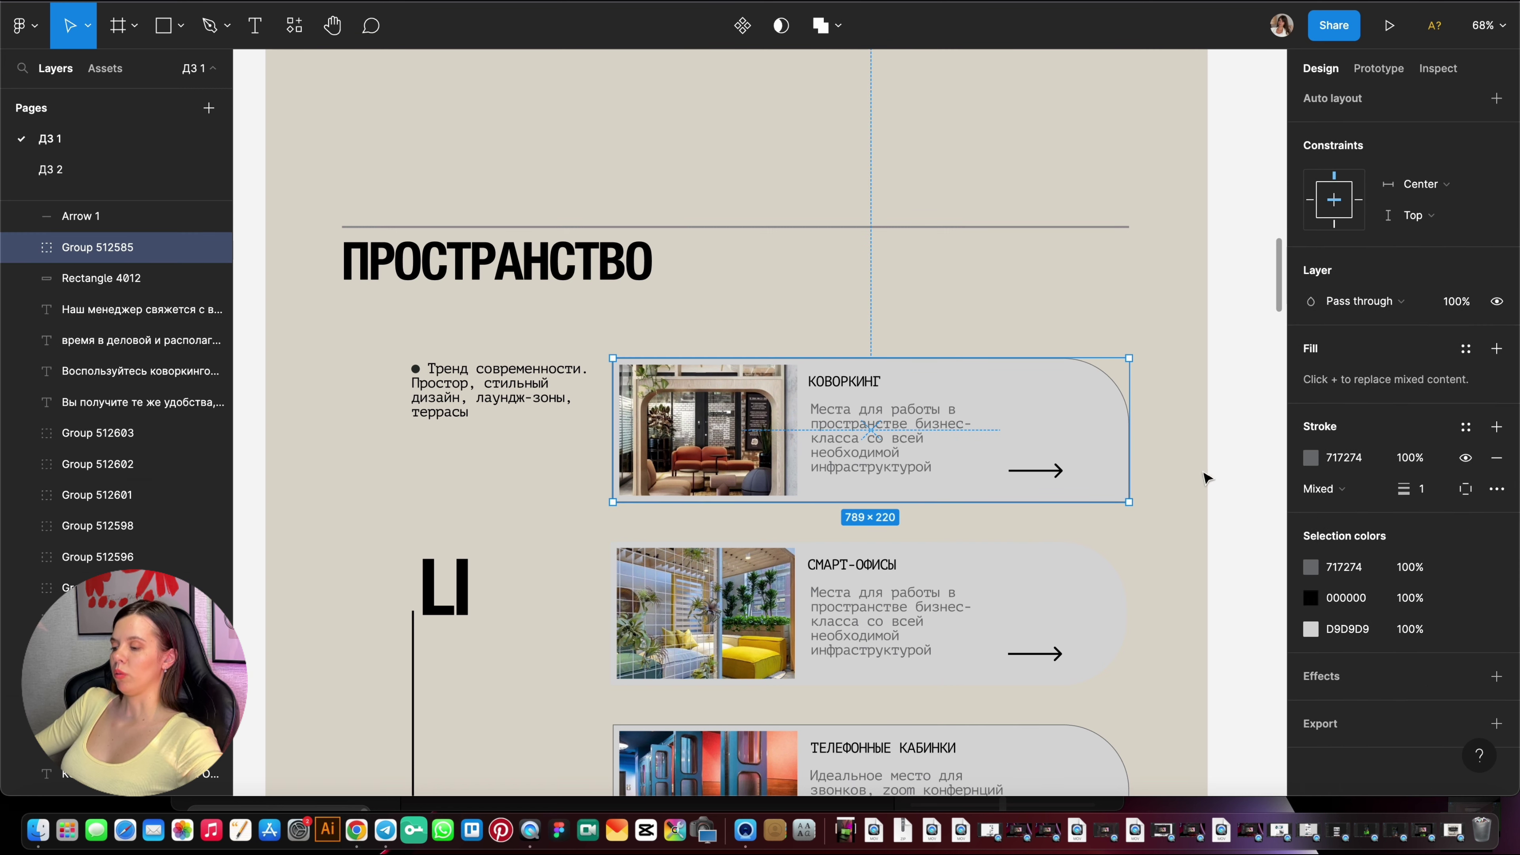
left_click(1313, 634)
left_click_drag(1095, 359, 1011, 305)
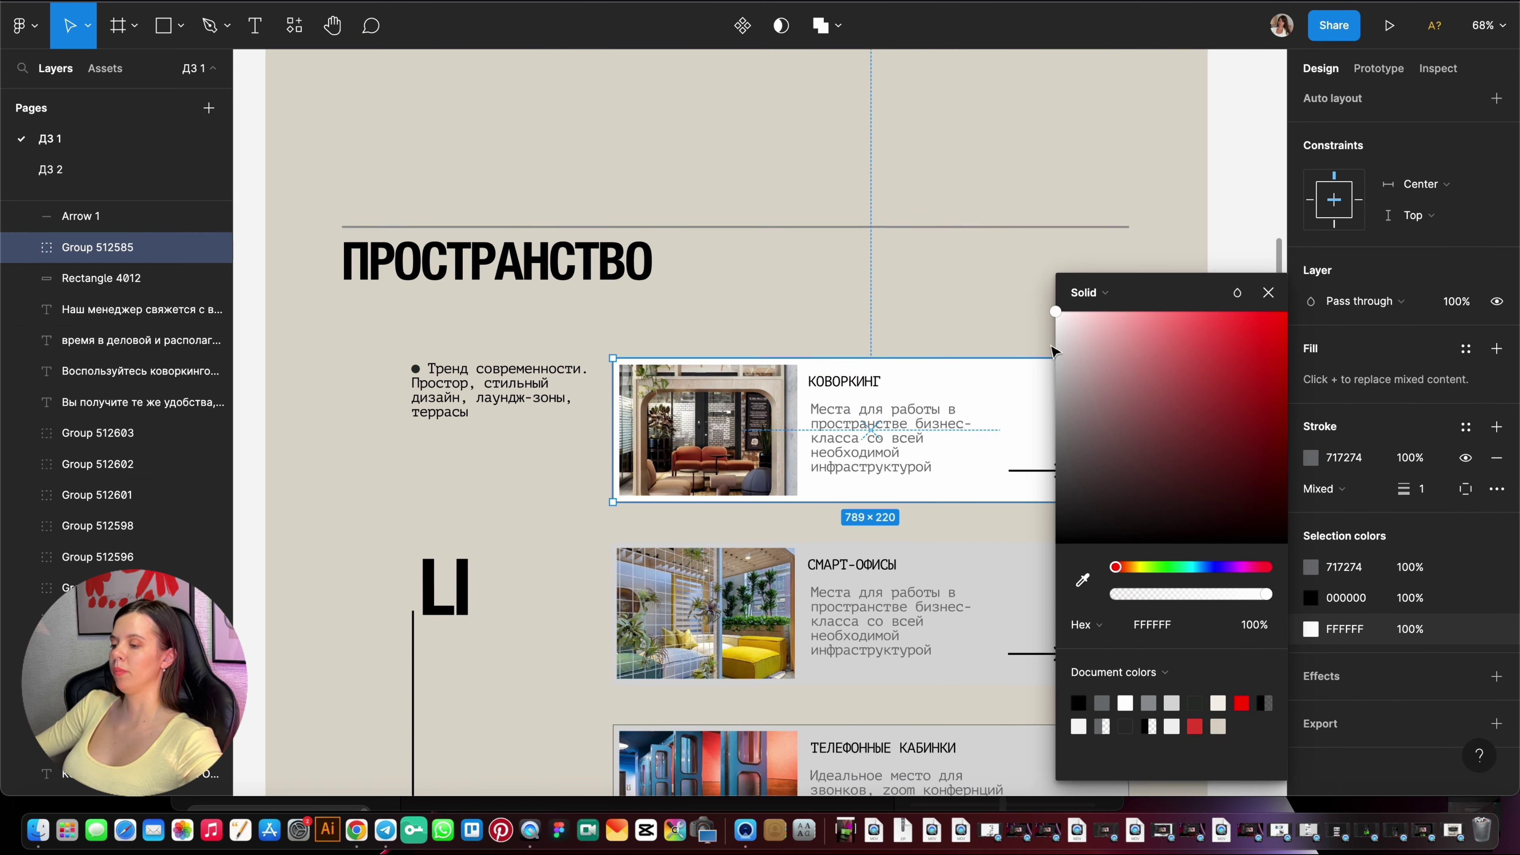
left_click(1088, 578)
left_click(951, 330)
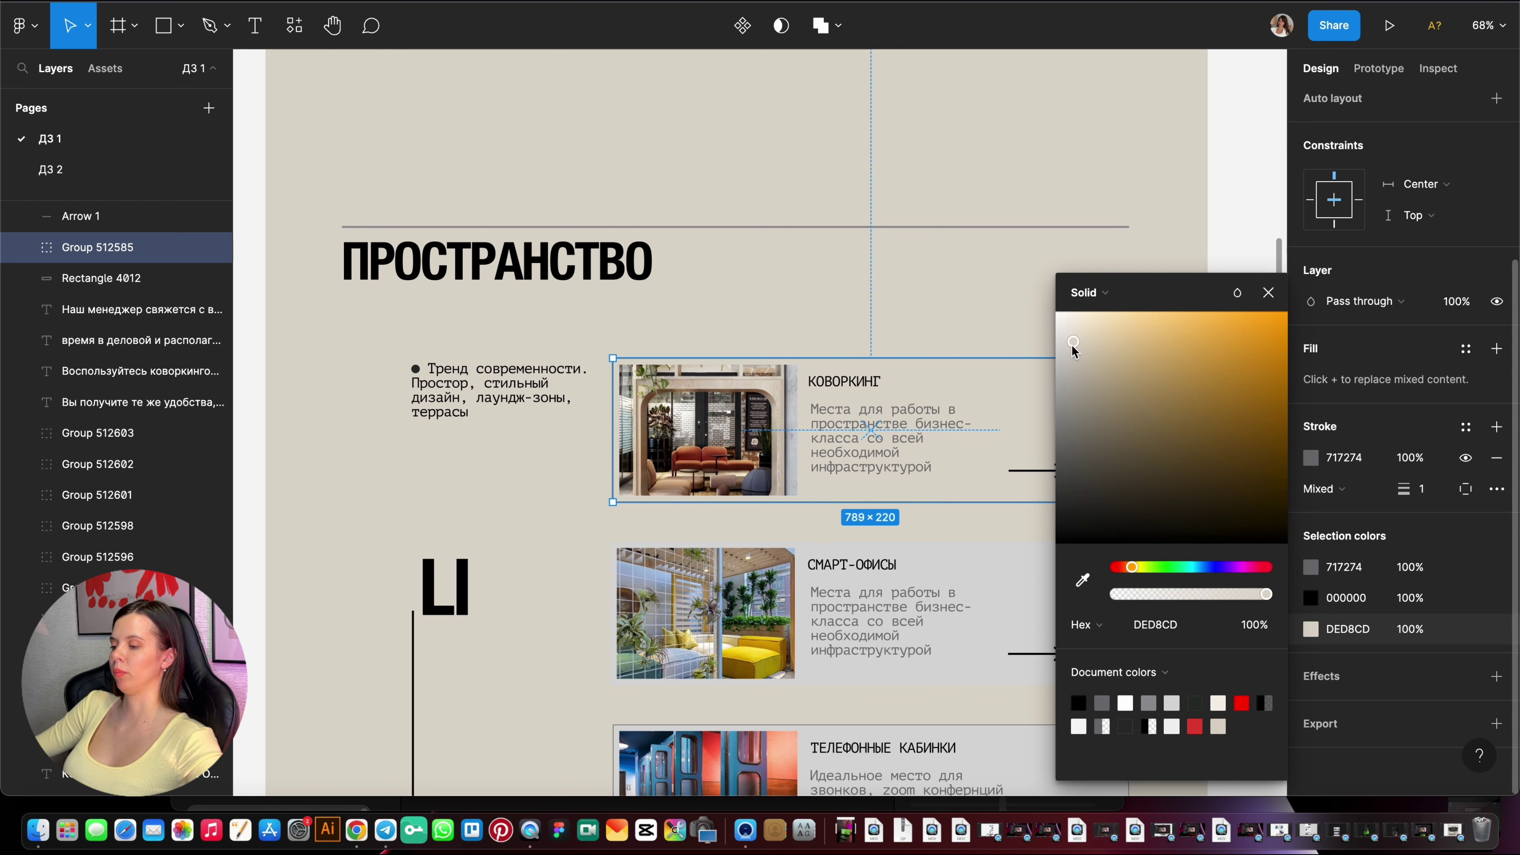
left_click(1065, 333)
left_click(939, 279)
Scroll back to the КОВОРКИНГ card and briefly select, then release, its description text.
scroll(943, 312, "down", 3)
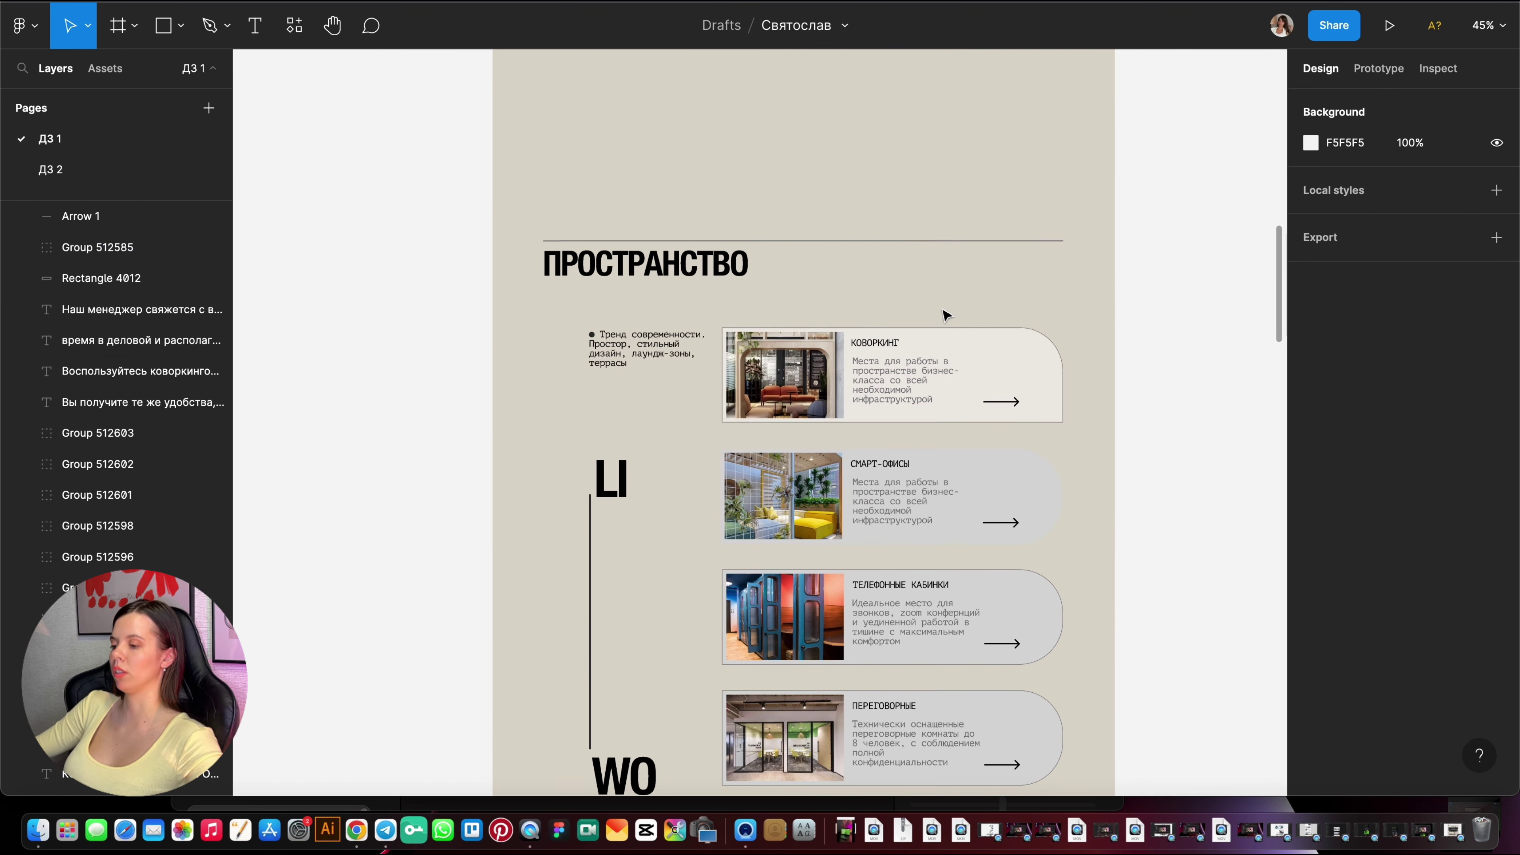
scroll(994, 286, "up", 2)
scroll(968, 268, "up", 2)
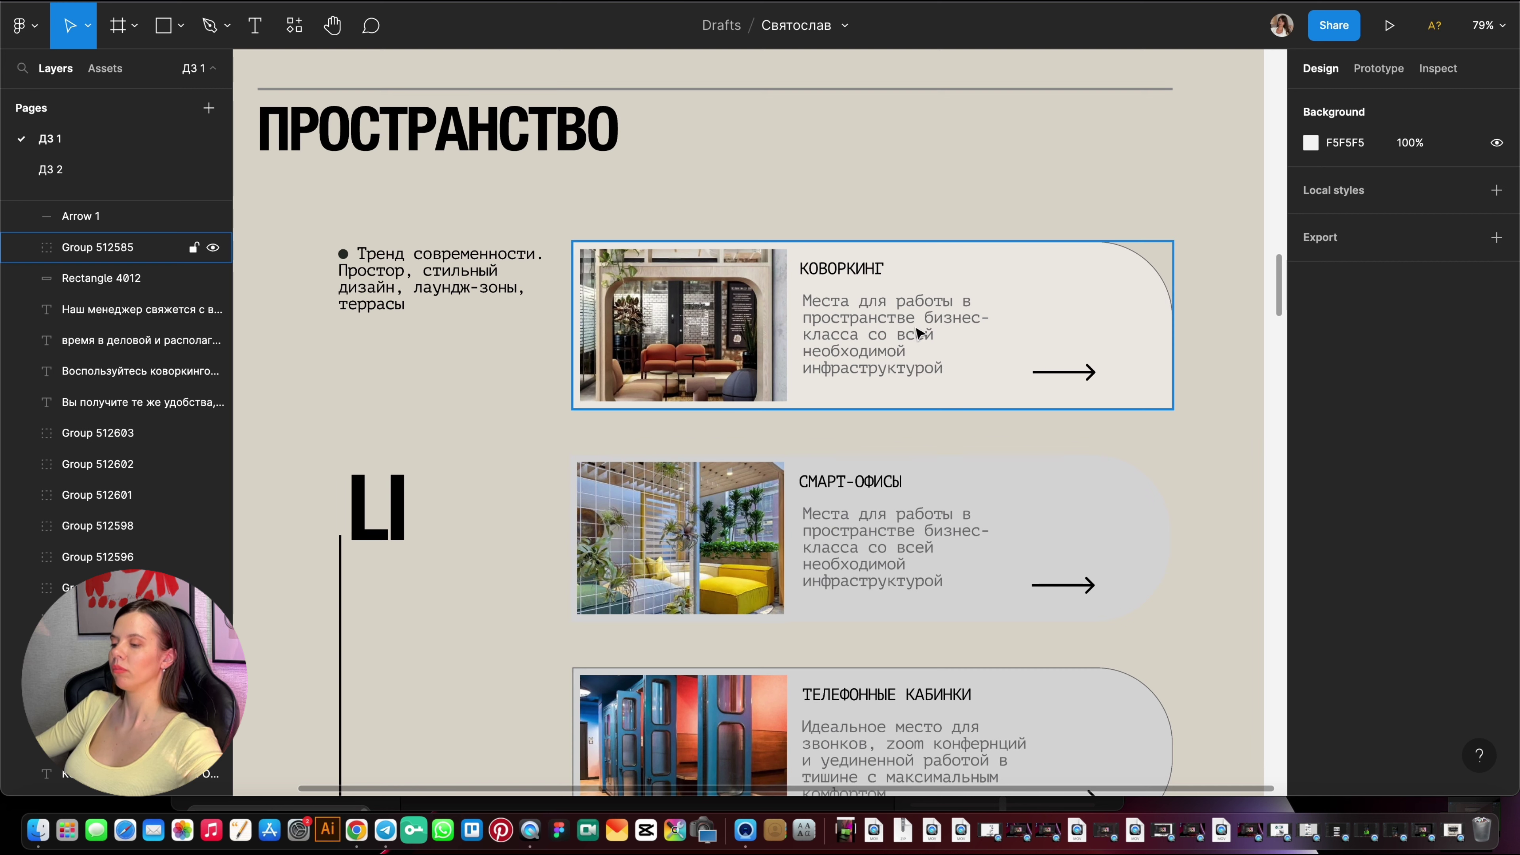
double_click(898, 329)
key("Escape")
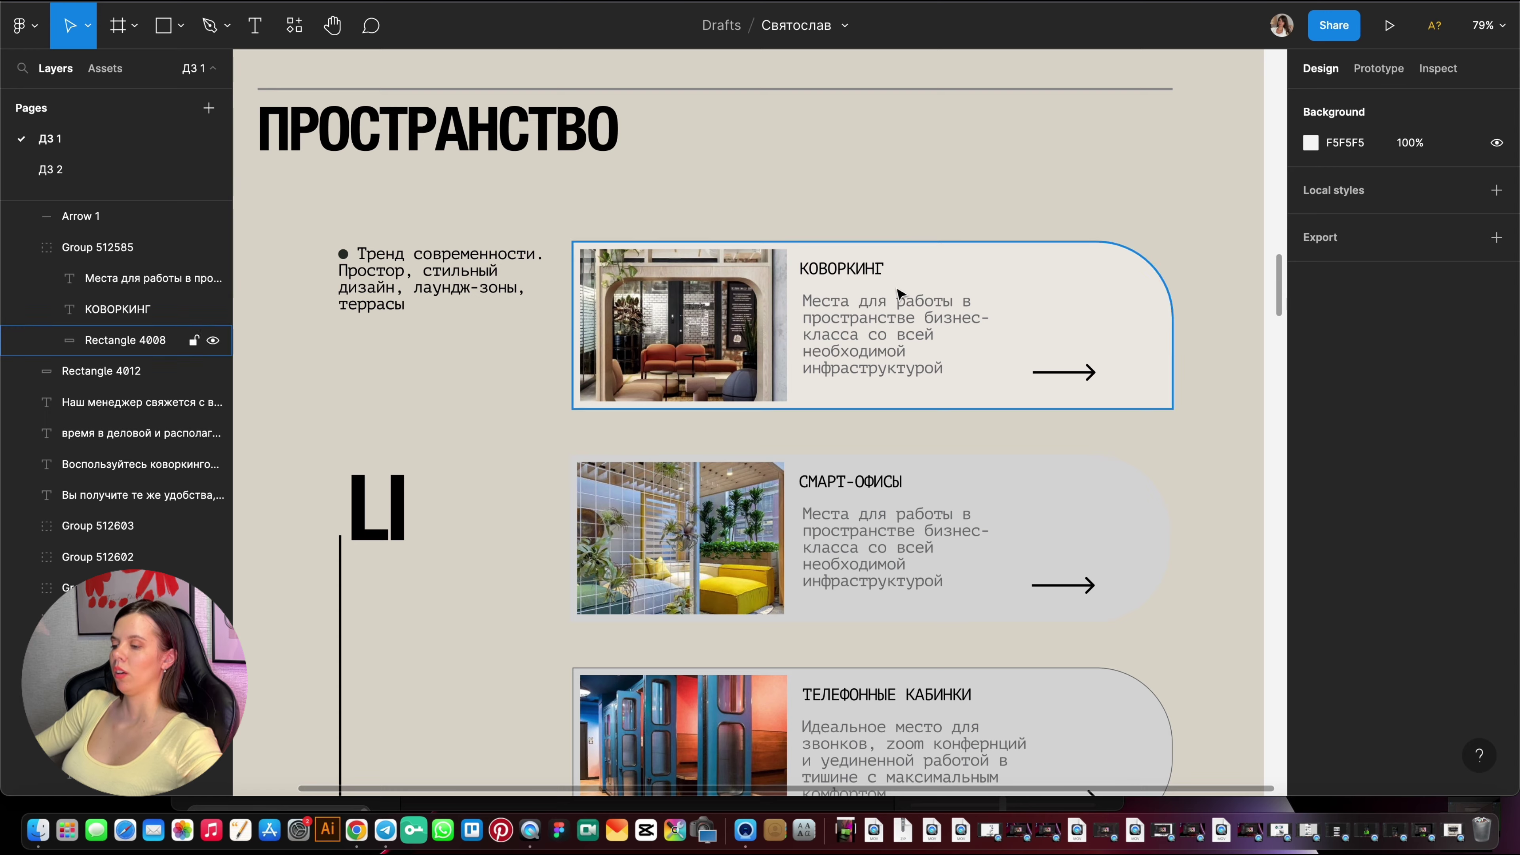
Nudge the КОВОРКИНГ title and description together down and to the right inside the card.
scroll(892, 279, "up", 5, "ctrl")
left_click(829, 257)
double_click(829, 257)
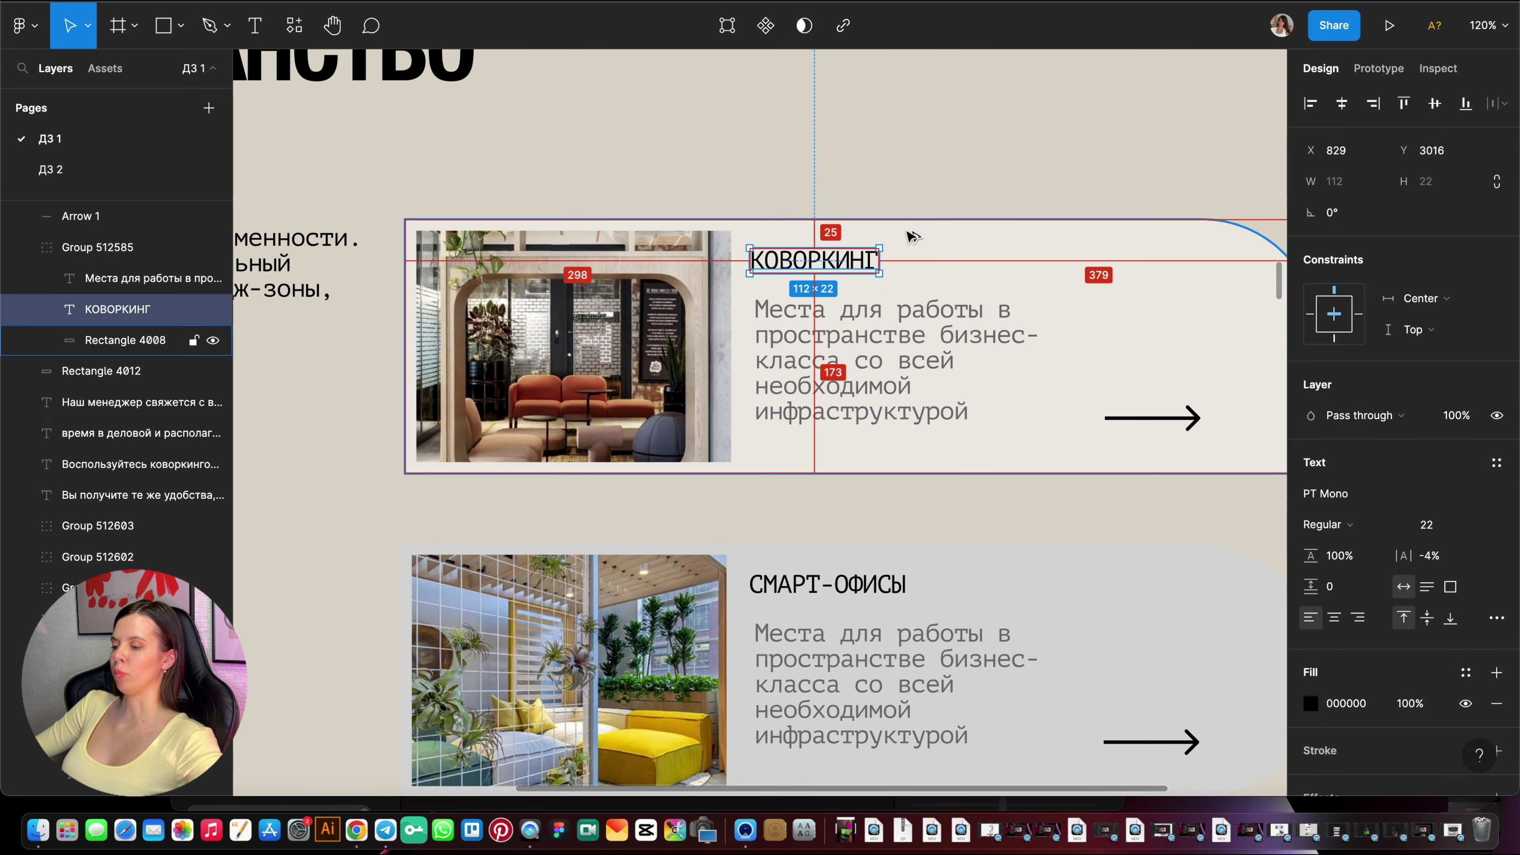
left_click(909, 180)
scroll(981, 247, "up", 1, "ctrl")
scroll(957, 276, "up", 4, "ctrl")
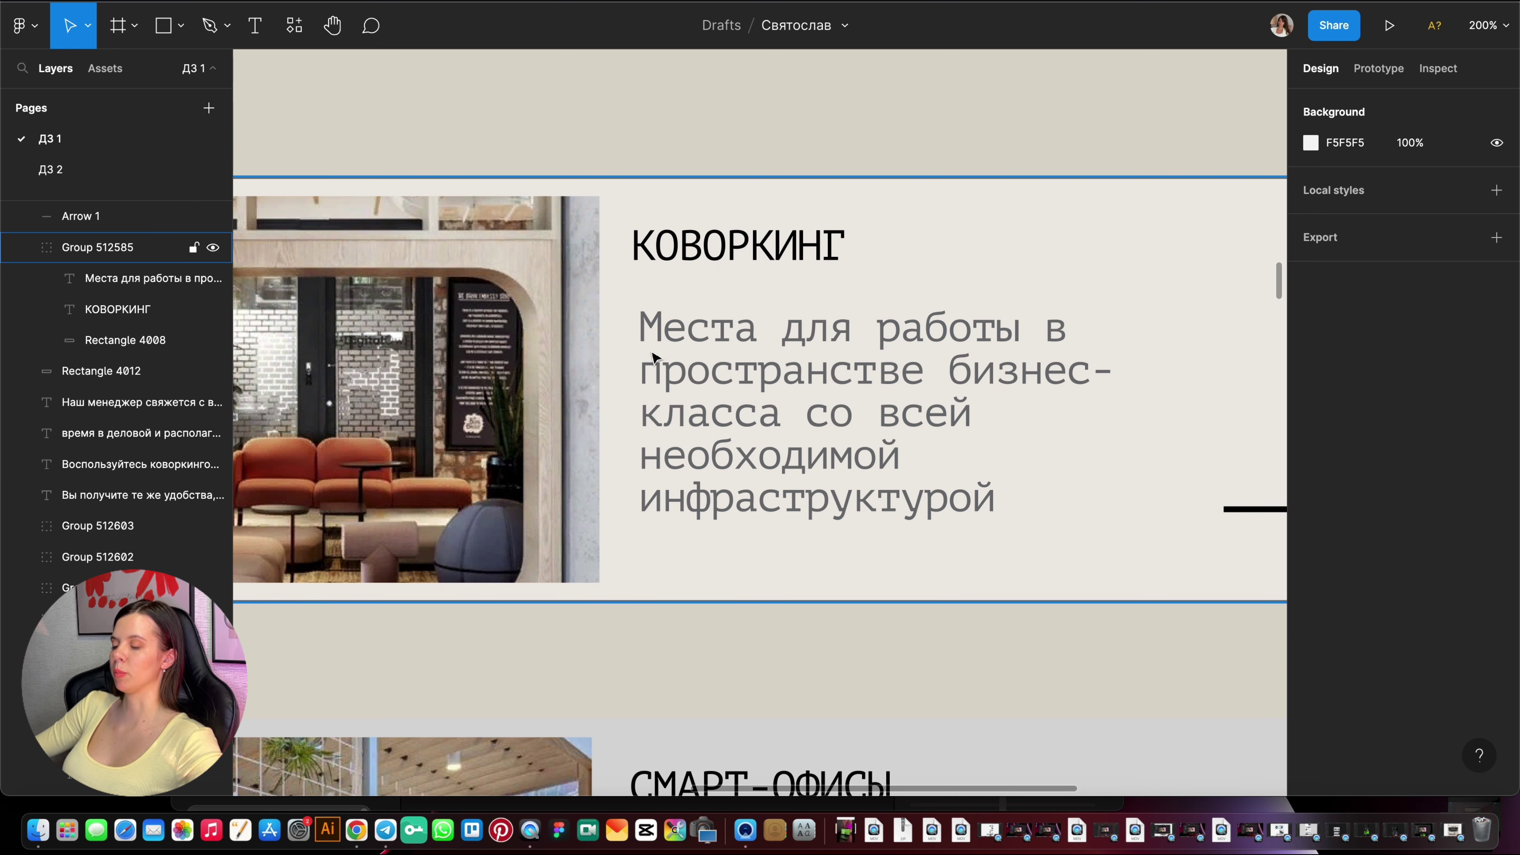
double_click(797, 266)
left_click(830, 353, "shift")
left_click_drag(831, 353, 856, 365)
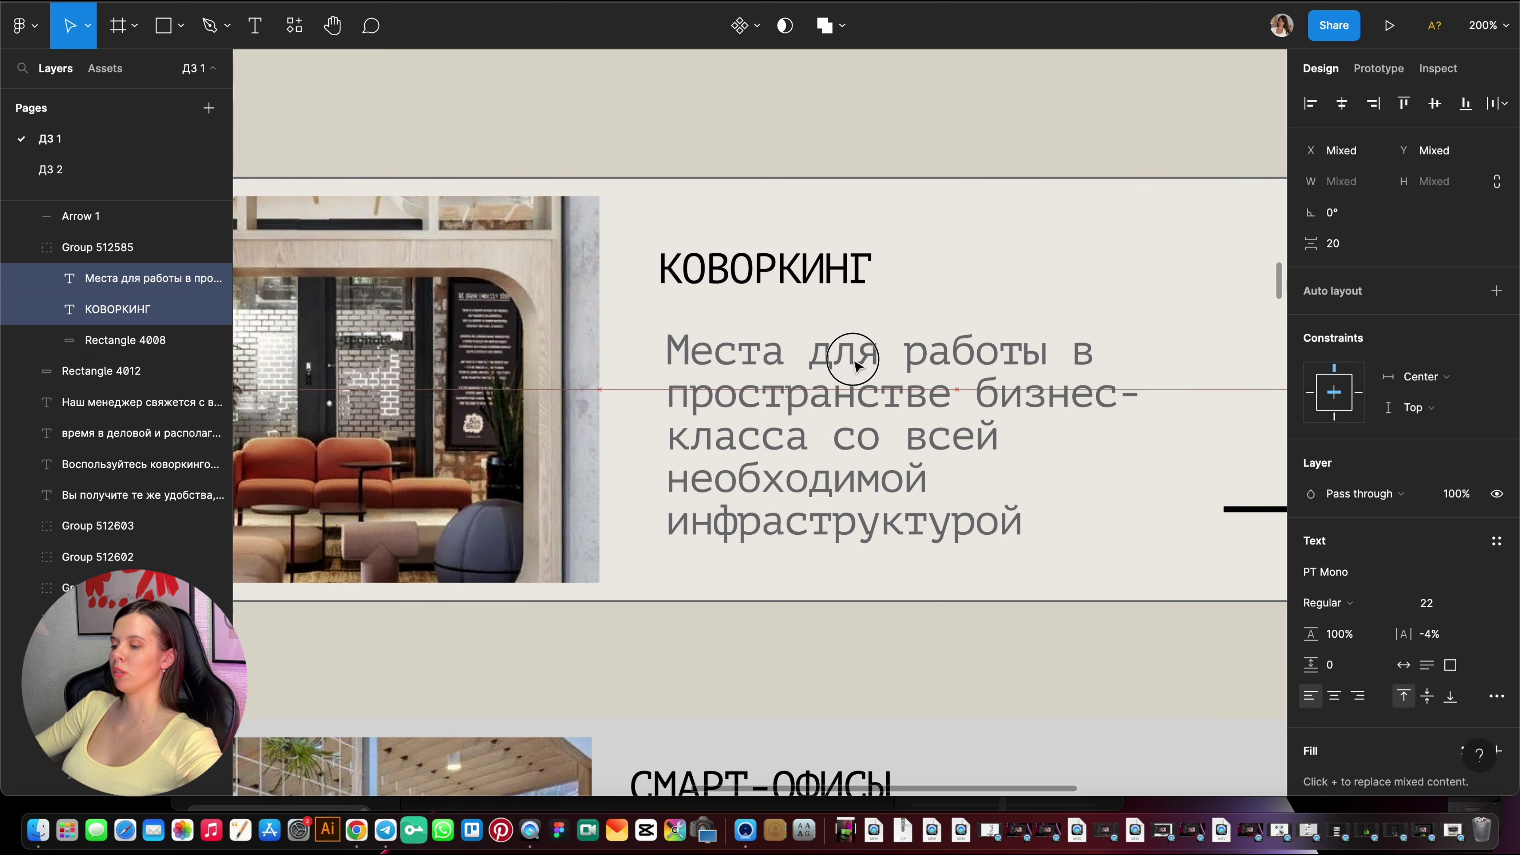
scroll(889, 293, "down", 5)
key("Escape")
Review the ПРОСТРАНСТВО cards, checking the Коворкинг description and the LI/WO line group.
left_click(957, 282)
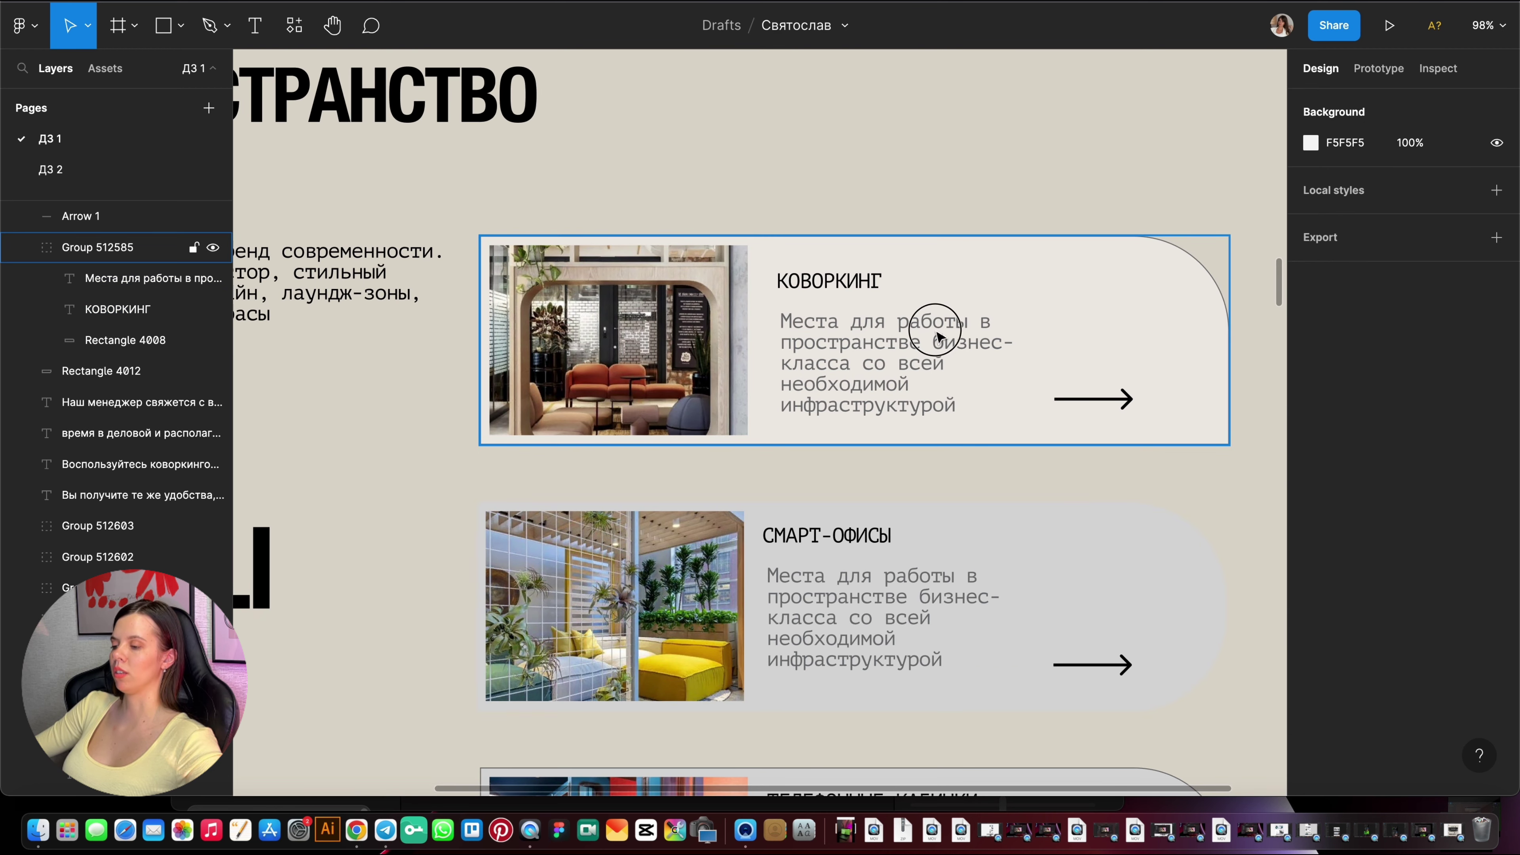
left_click(850, 374)
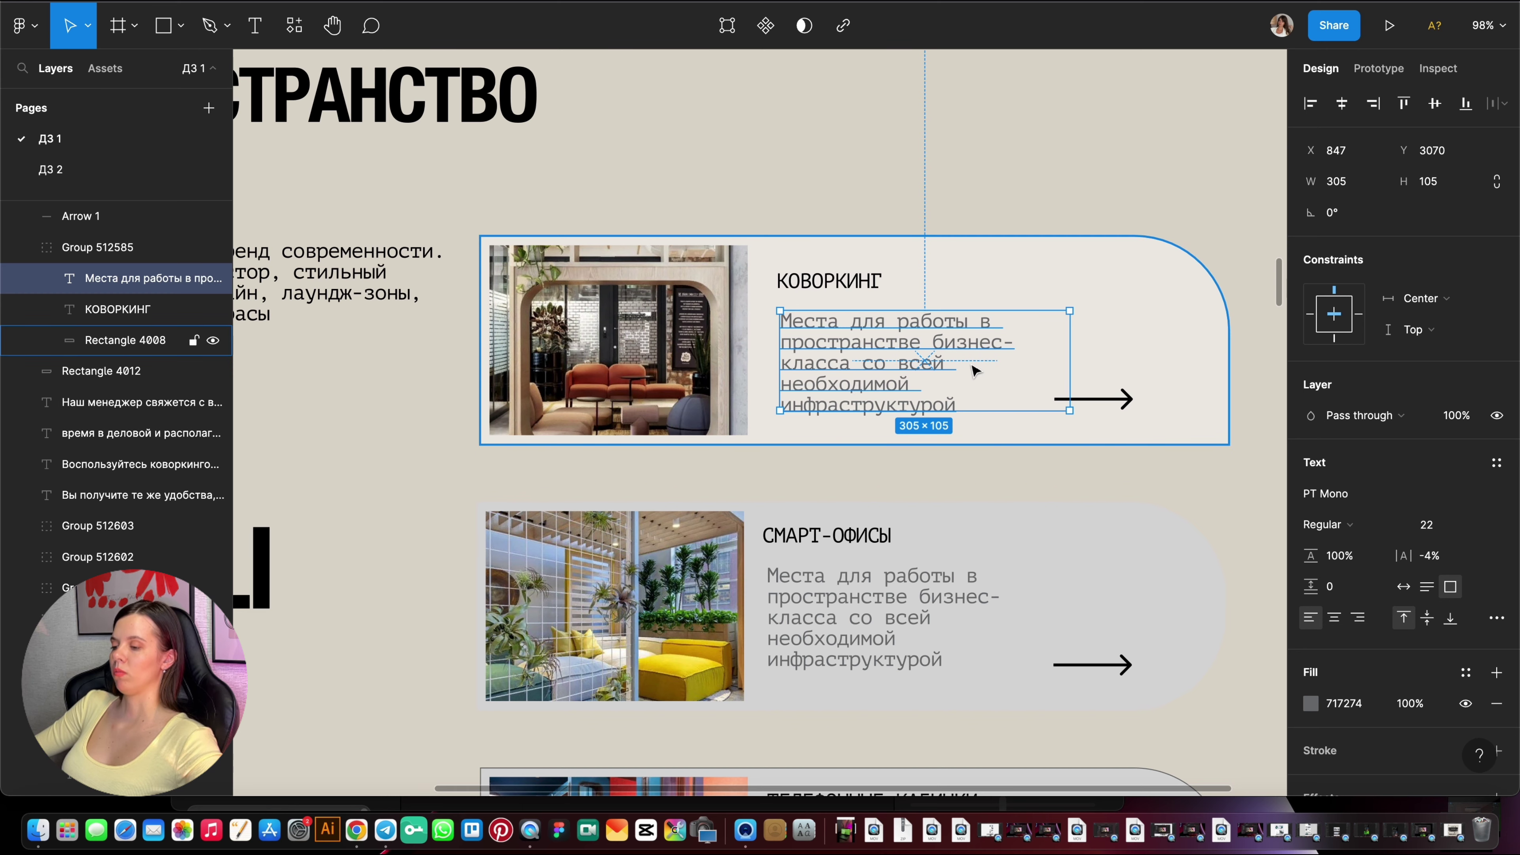
left_click(962, 202)
scroll(908, 331, "down", 5)
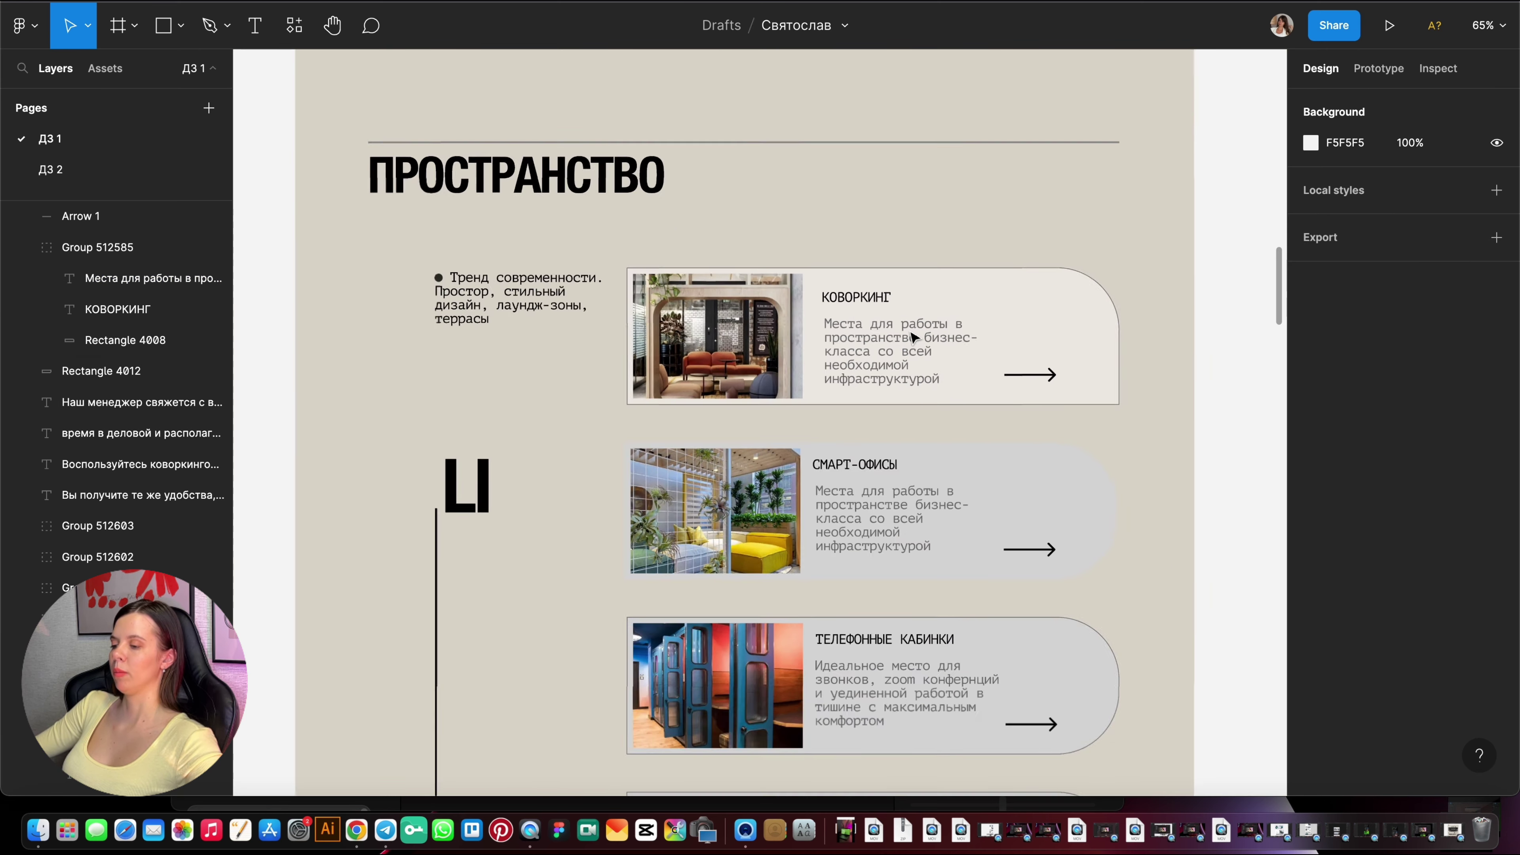
scroll(546, 333, "up", 10)
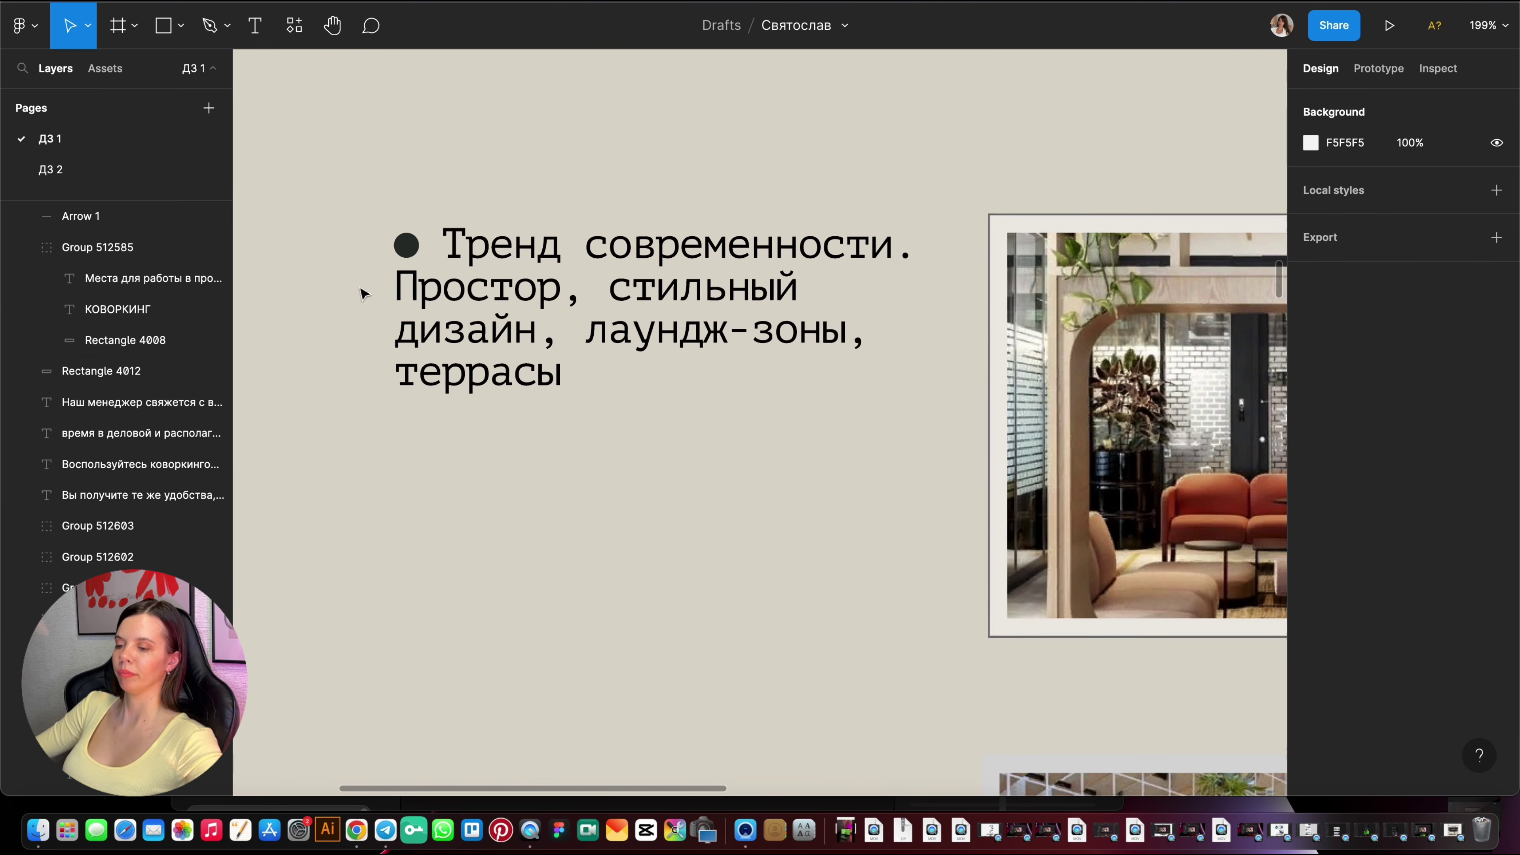
scroll(363, 292, "down", 5)
scroll(528, 292, "down", 5)
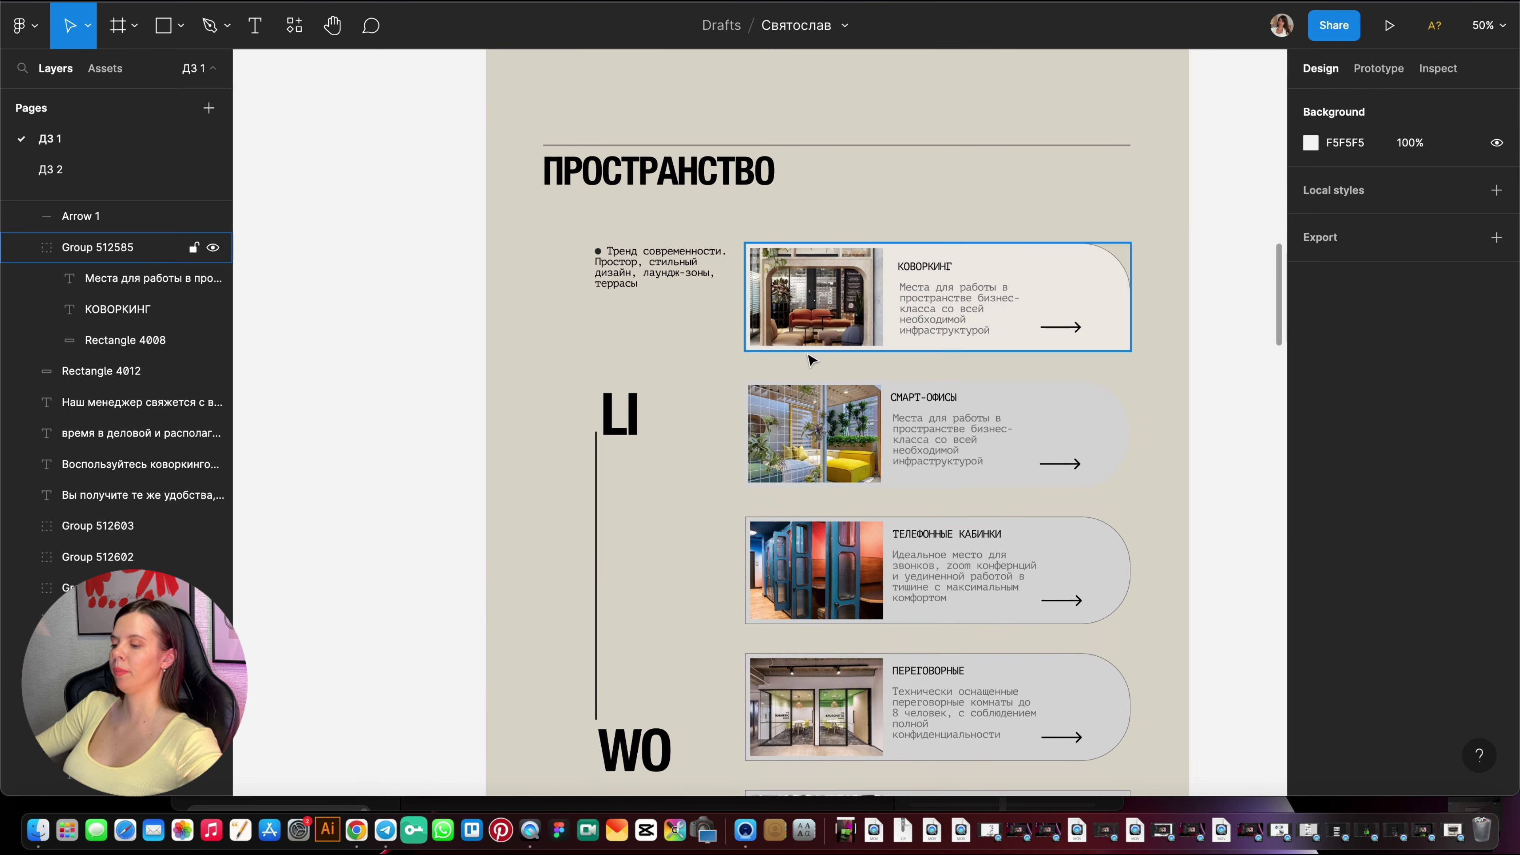
scroll(781, 389, "down", 3)
scroll(650, 278, "up", 2)
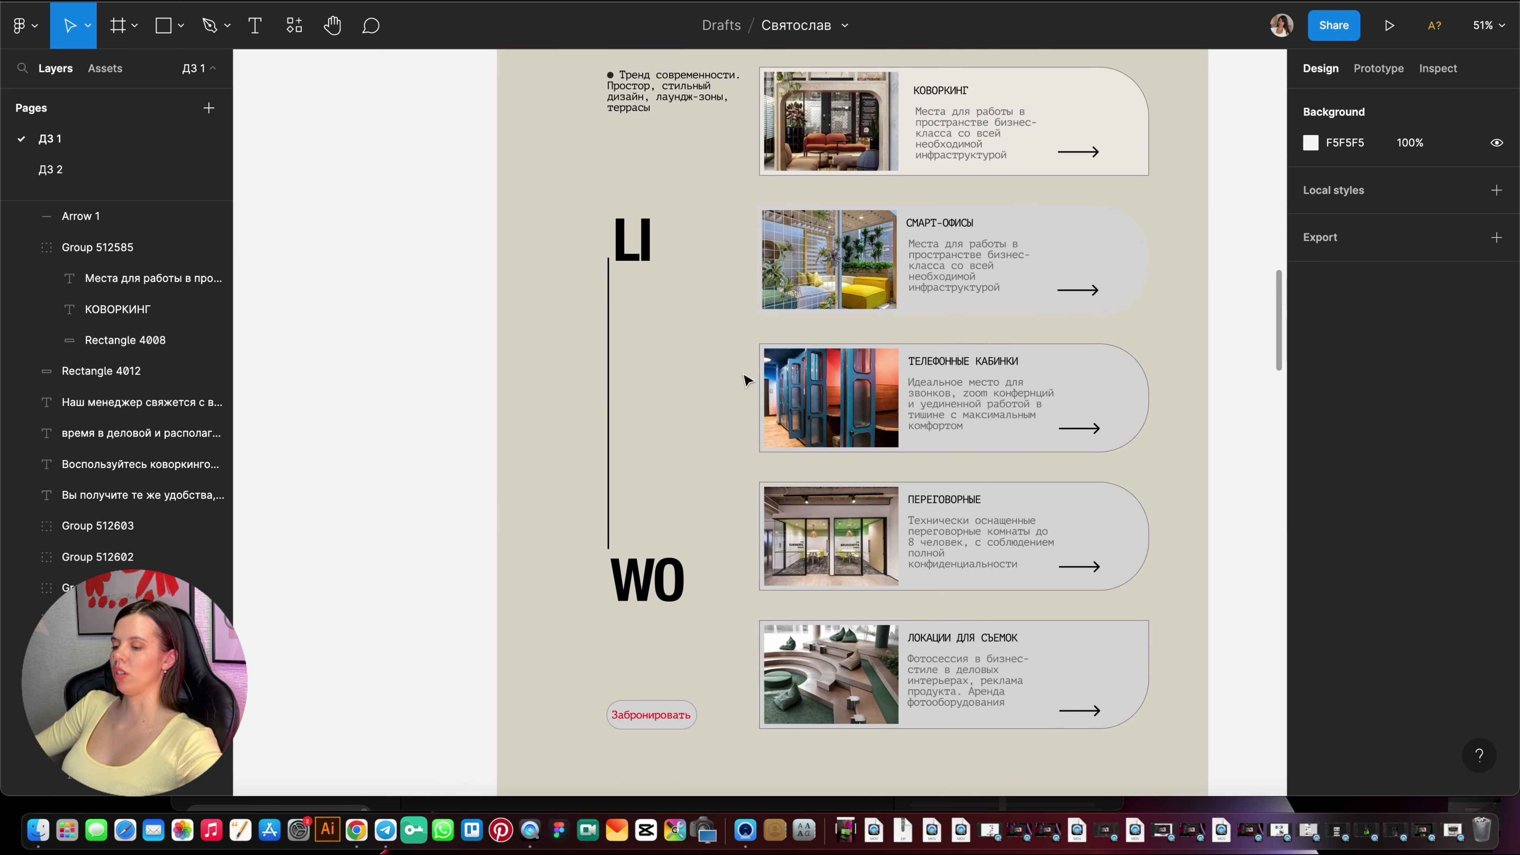
scroll(635, 538, "down", 2)
scroll(658, 557, "down", 1)
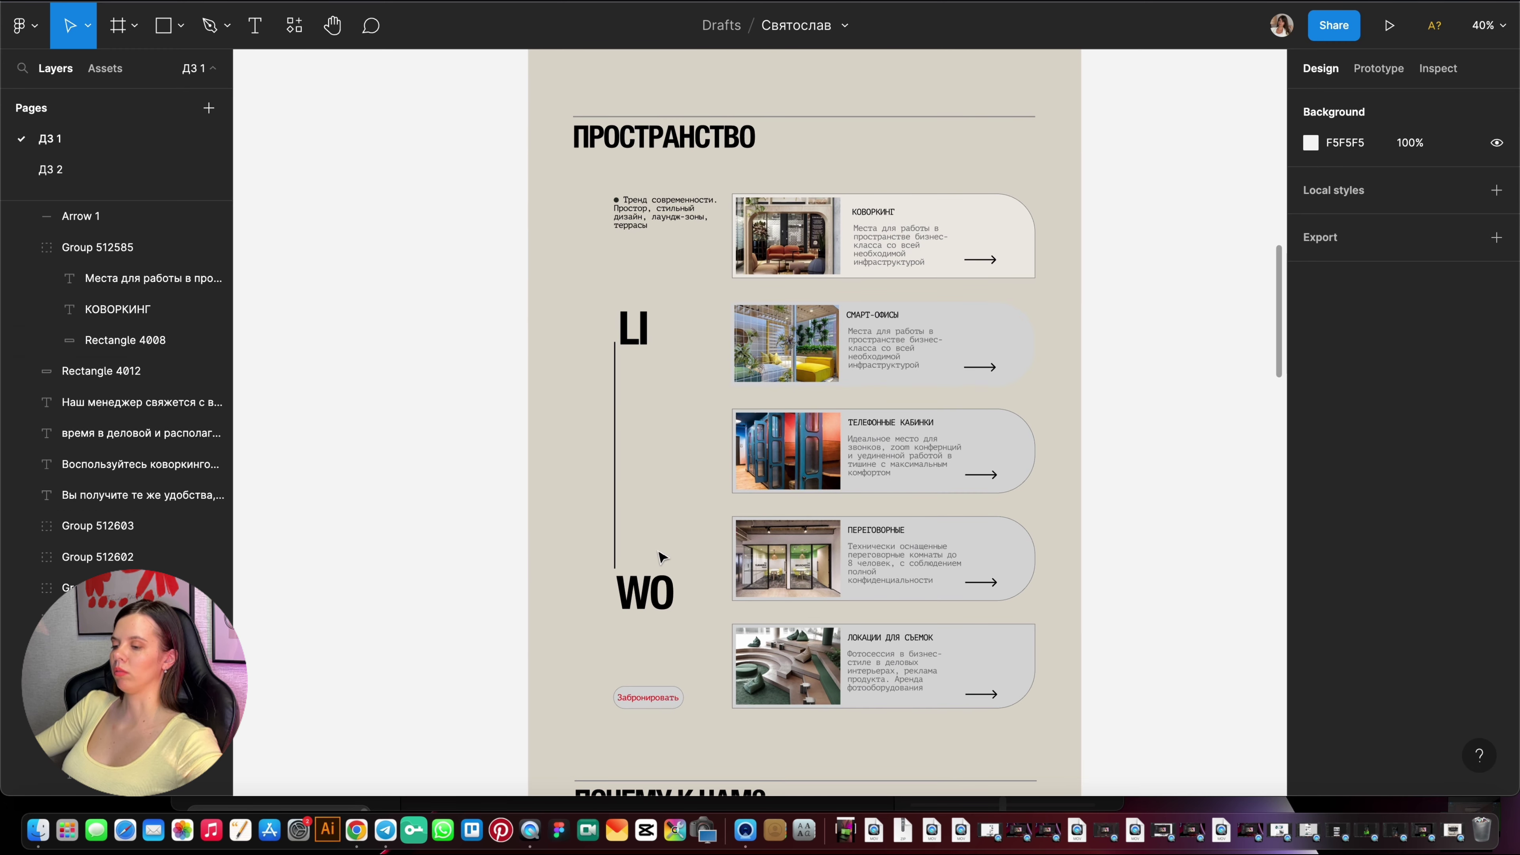
left_click(628, 456)
left_click(584, 328)
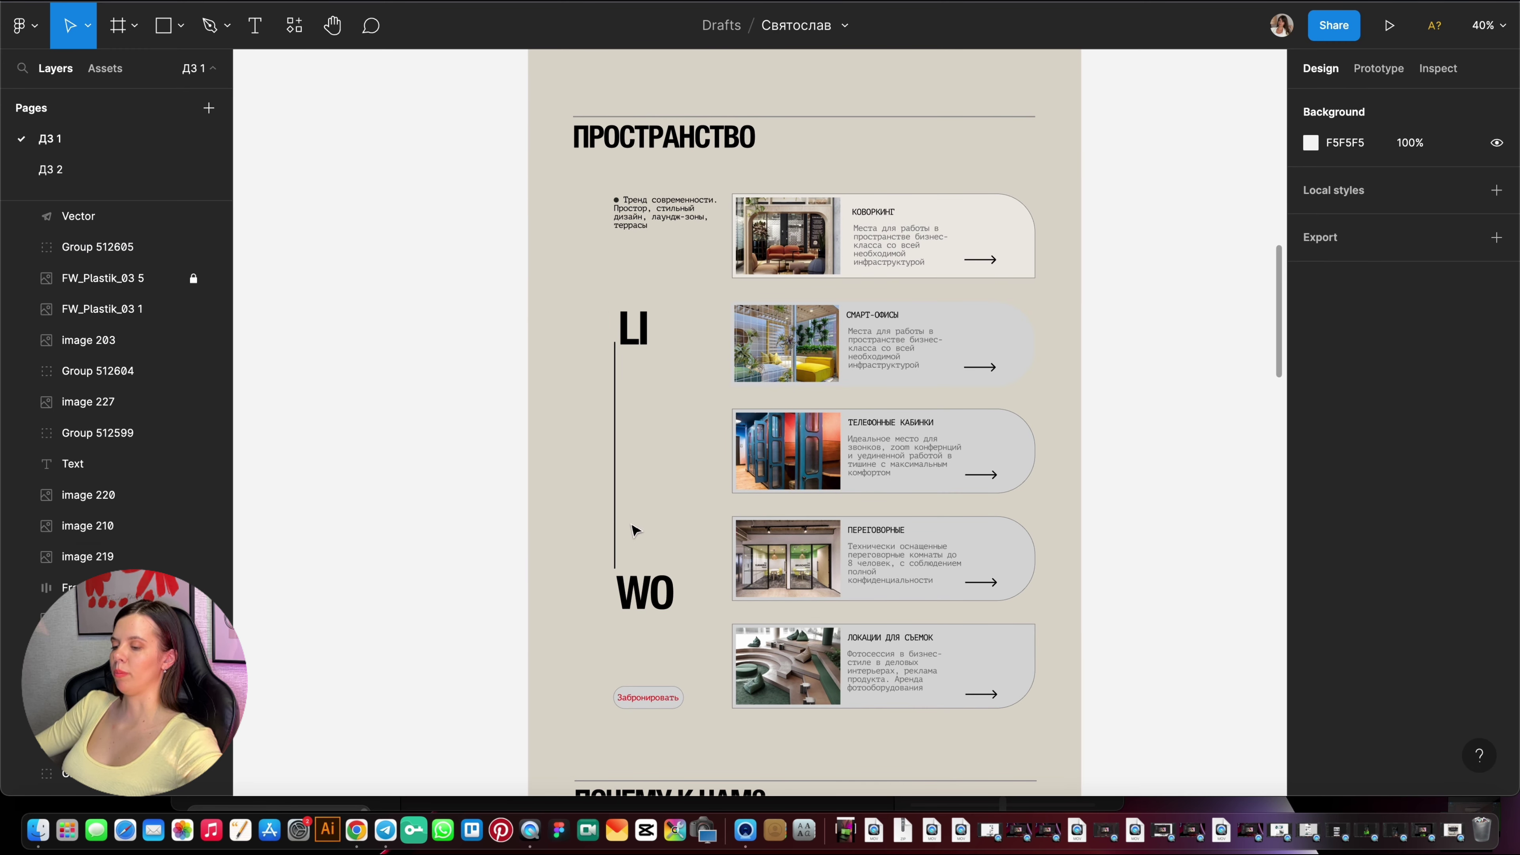
Deselect the LI/WO lines and inspect the Забронировать button's text layer.
scroll(619, 506, "up", 2)
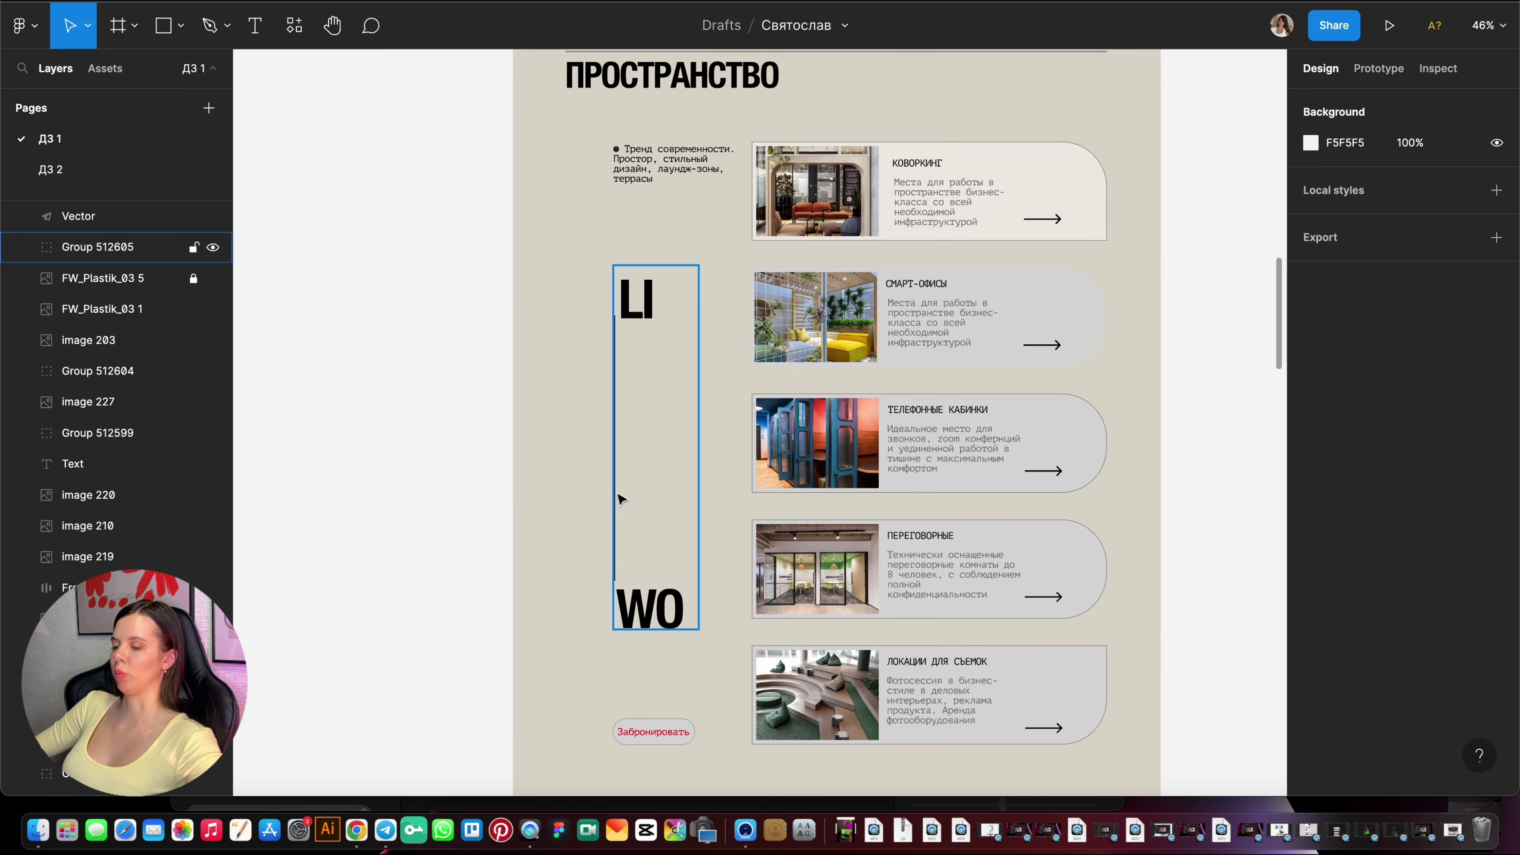
left_click(623, 513)
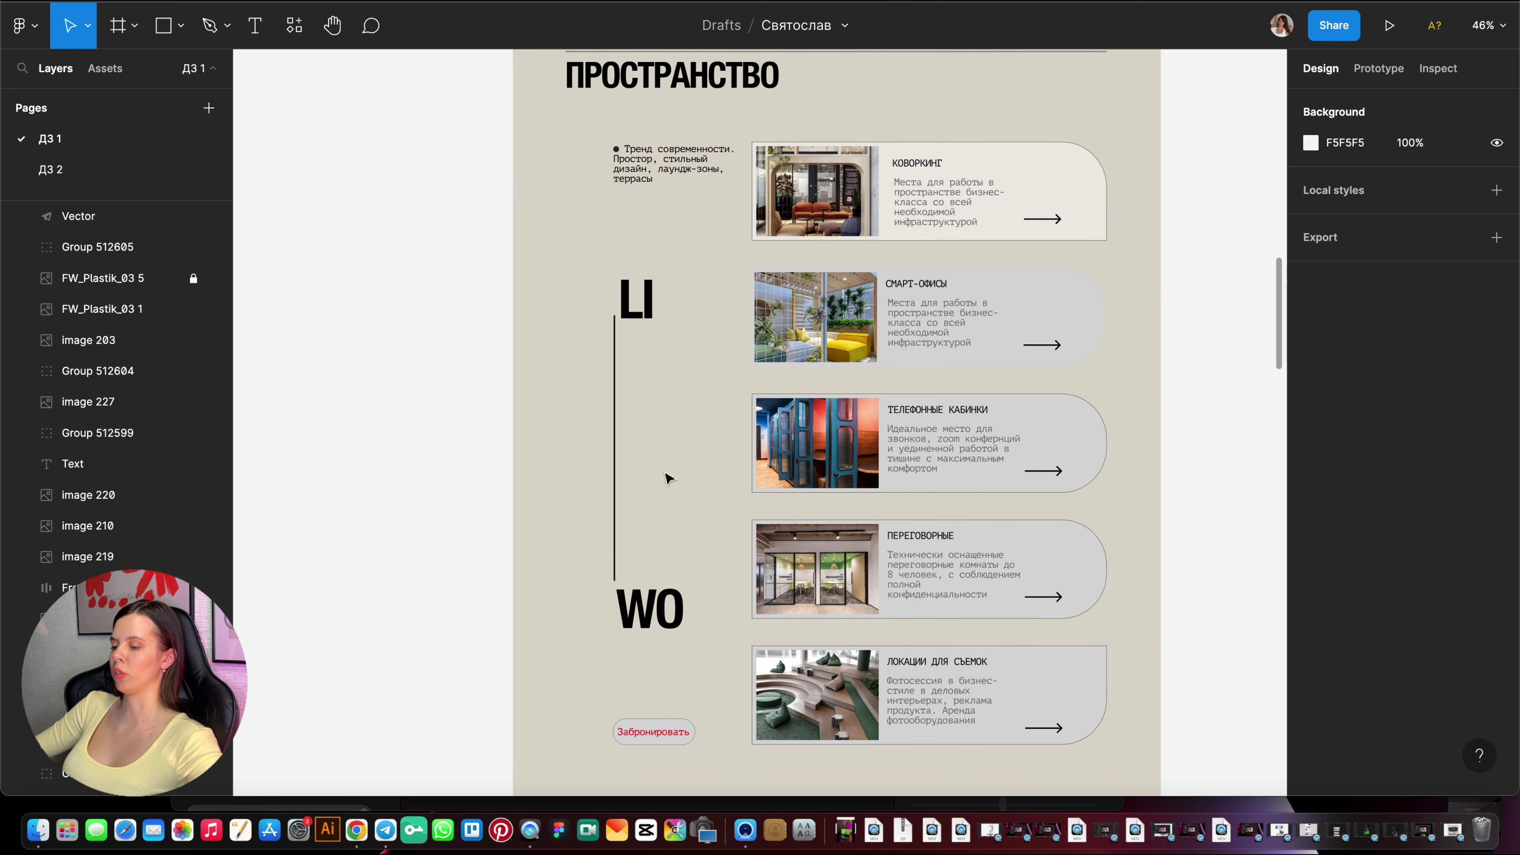
scroll(547, 397, "down", 3)
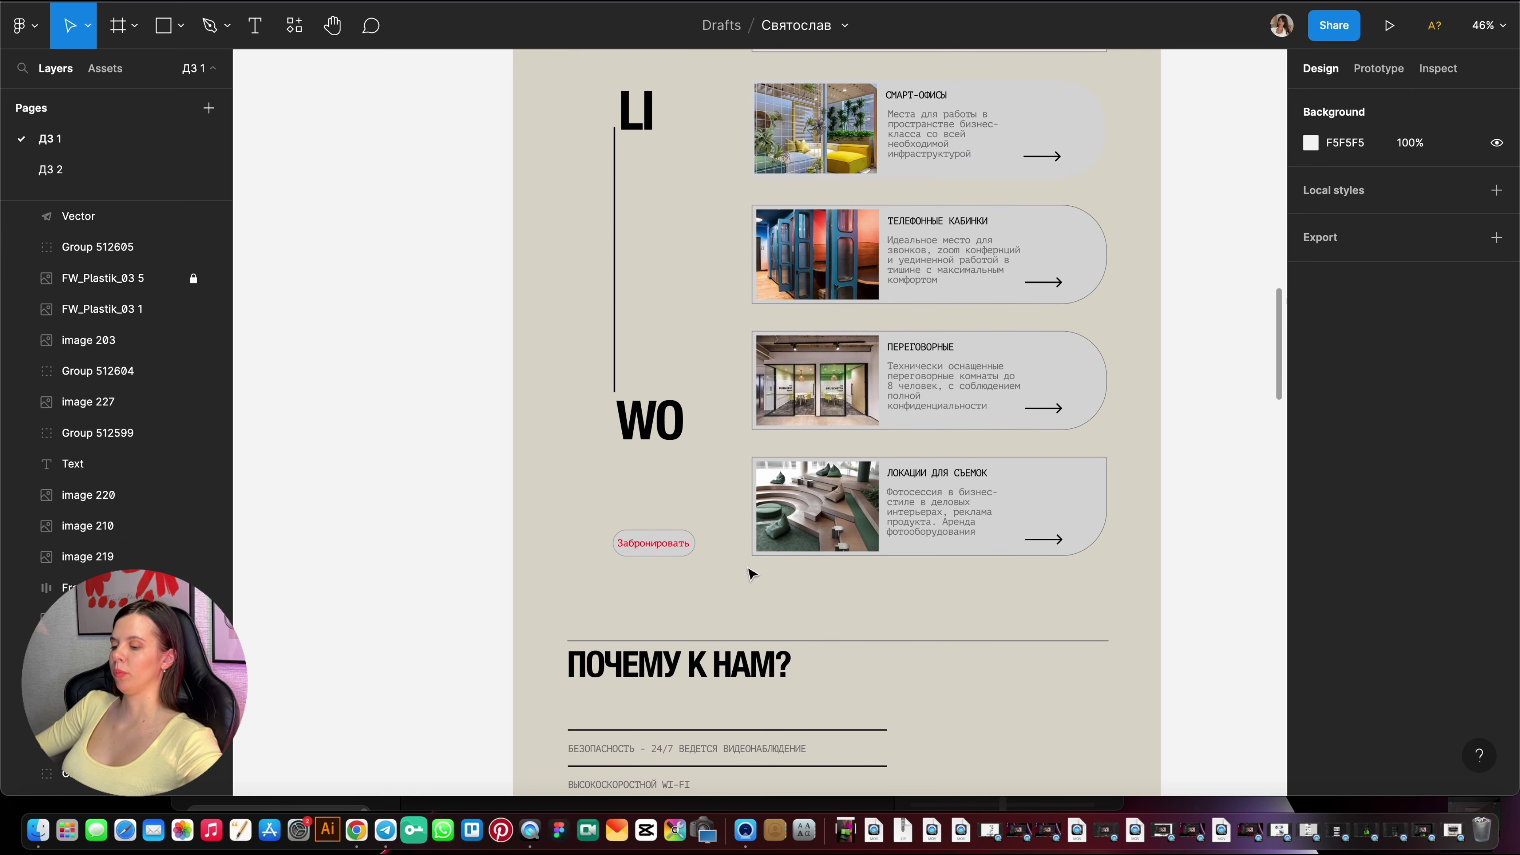
scroll(725, 568, "up", 5)
scroll(726, 568, "up", 5)
double_click(753, 519)
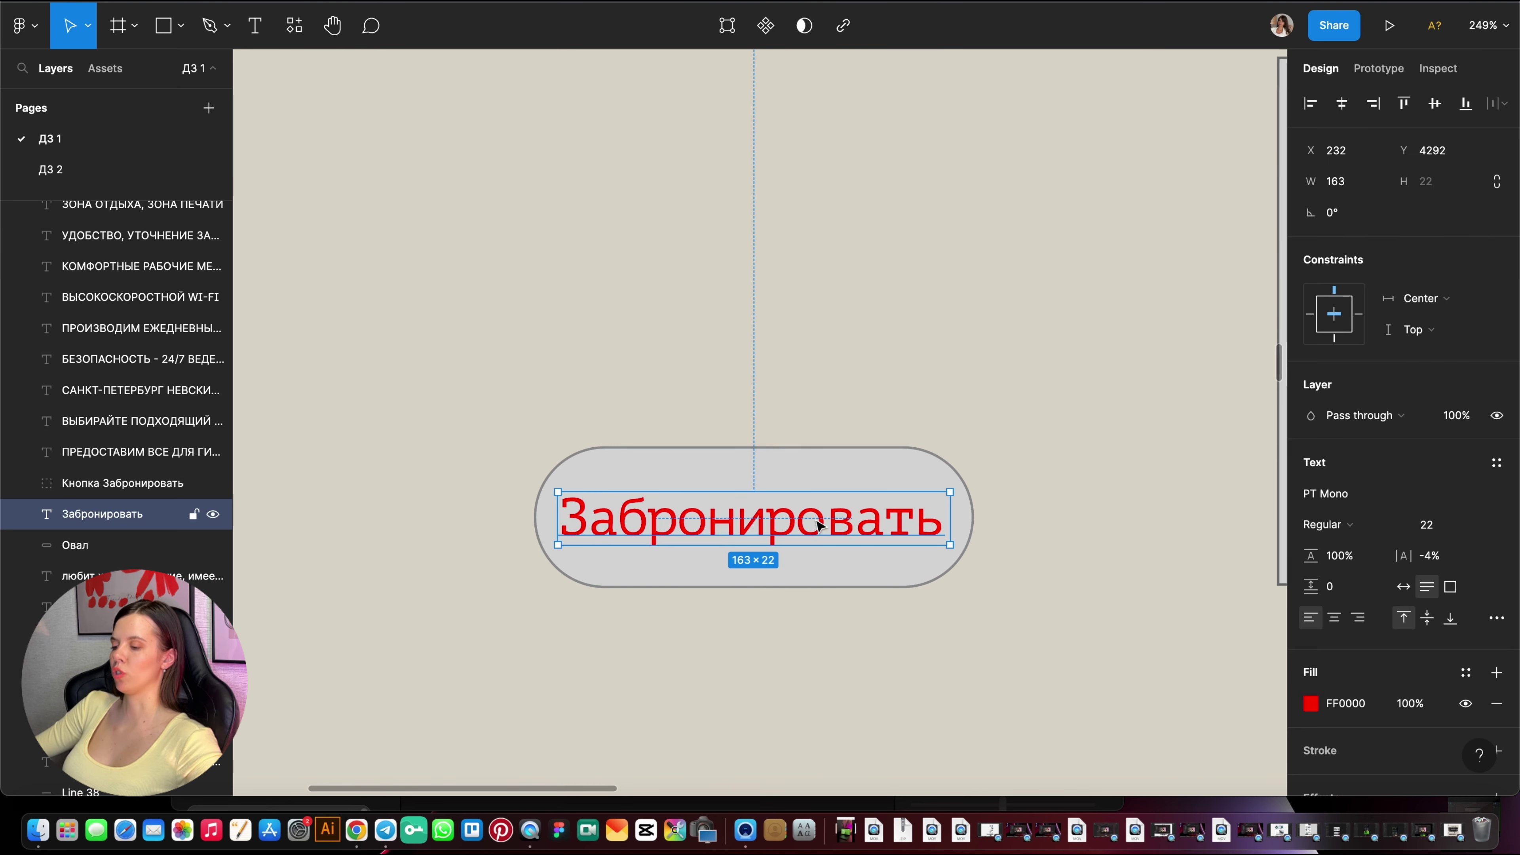
left_click(1025, 479)
Select the Забронировать label and its Овал layer together.
scroll(756, 450, "down", 5)
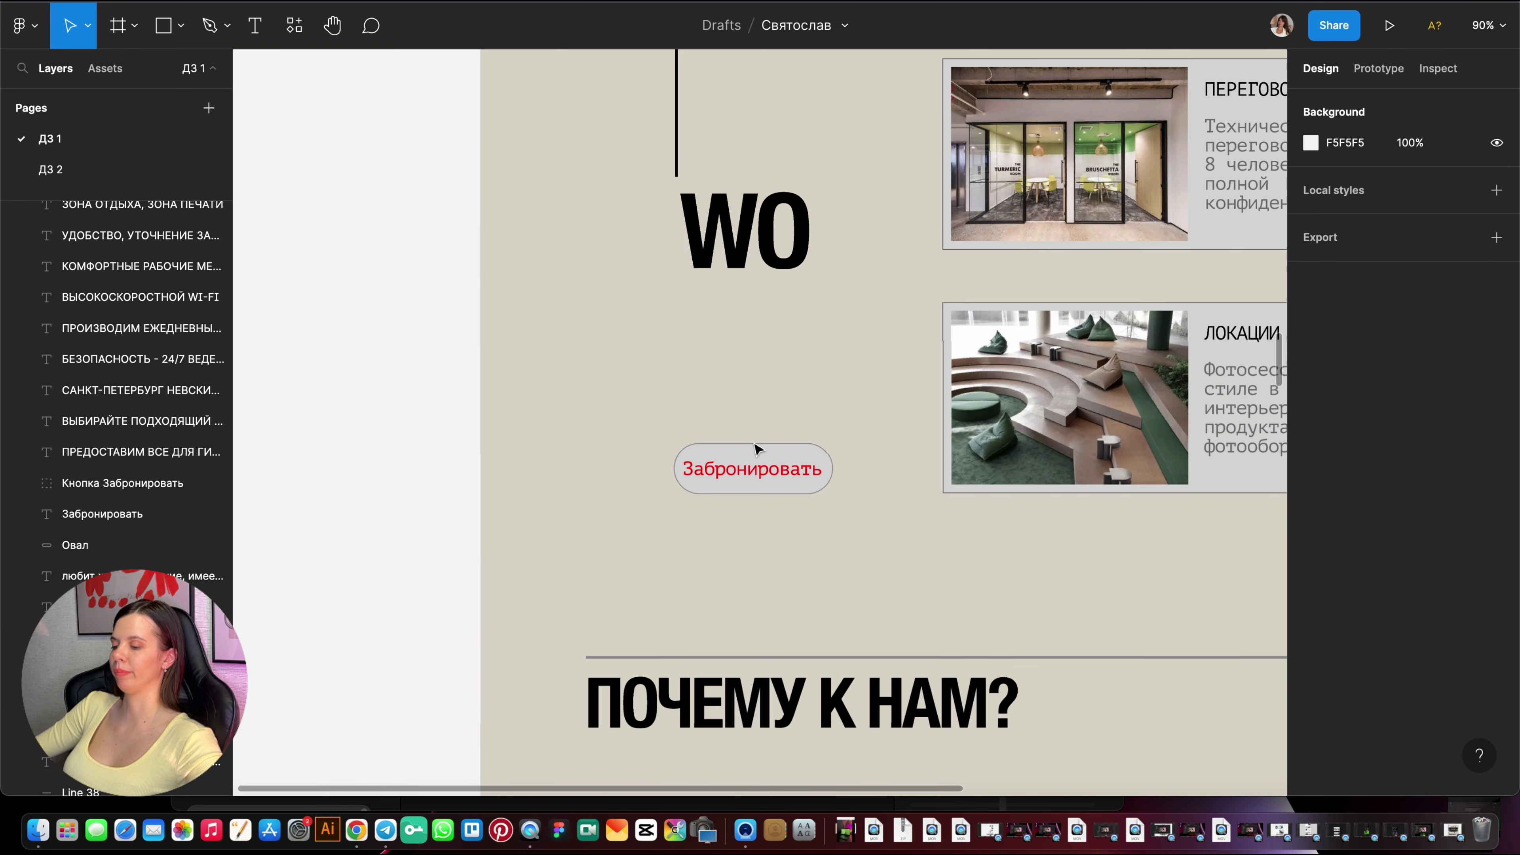
scroll(755, 448, "down", 3)
scroll(757, 449, "down", 2)
scroll(757, 449, "up", 5)
scroll(757, 467, "down", 2)
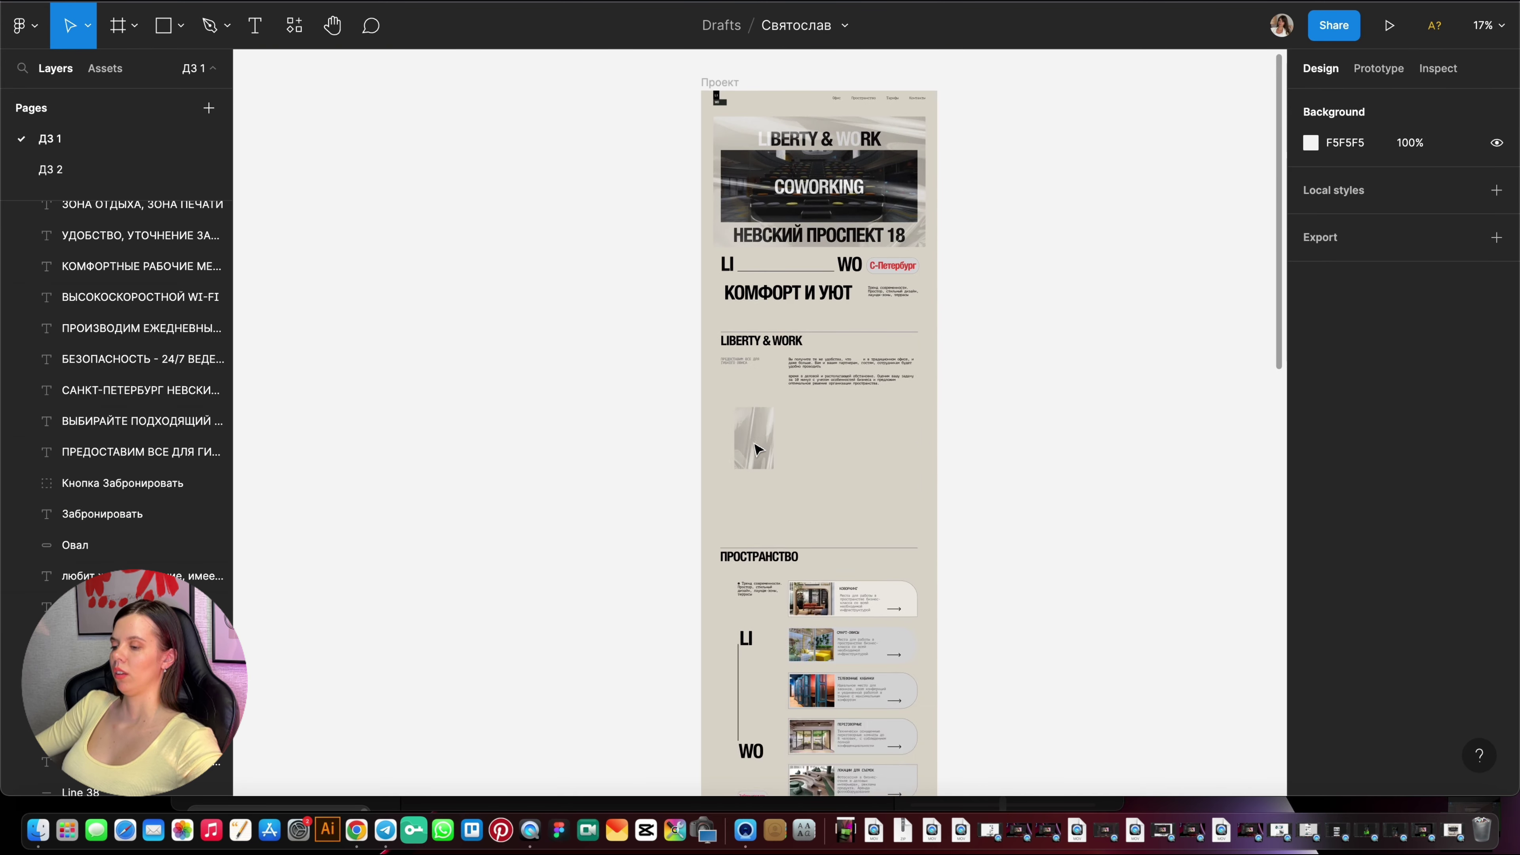
scroll(755, 491, "down", 6)
scroll(756, 516, "down", 2)
scroll(755, 517, "up", 5)
scroll(753, 582, "down", 10)
left_click(663, 441)
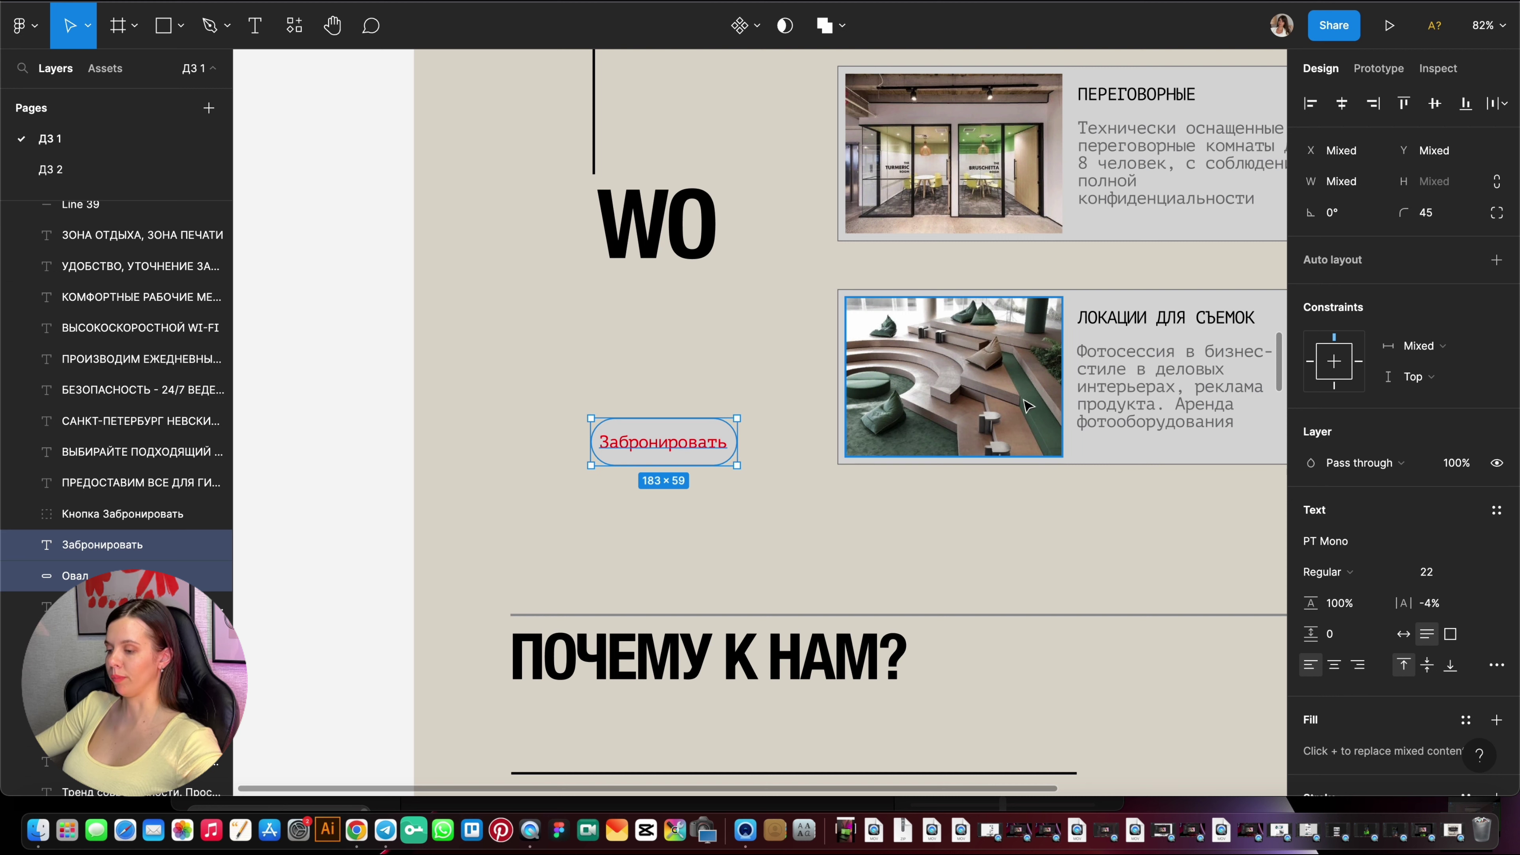
Wrap the Забронировать label and oval in auto layout with 16 px vertical, 48 px horizontal padding.
left_click(1498, 267)
left_click(1441, 456)
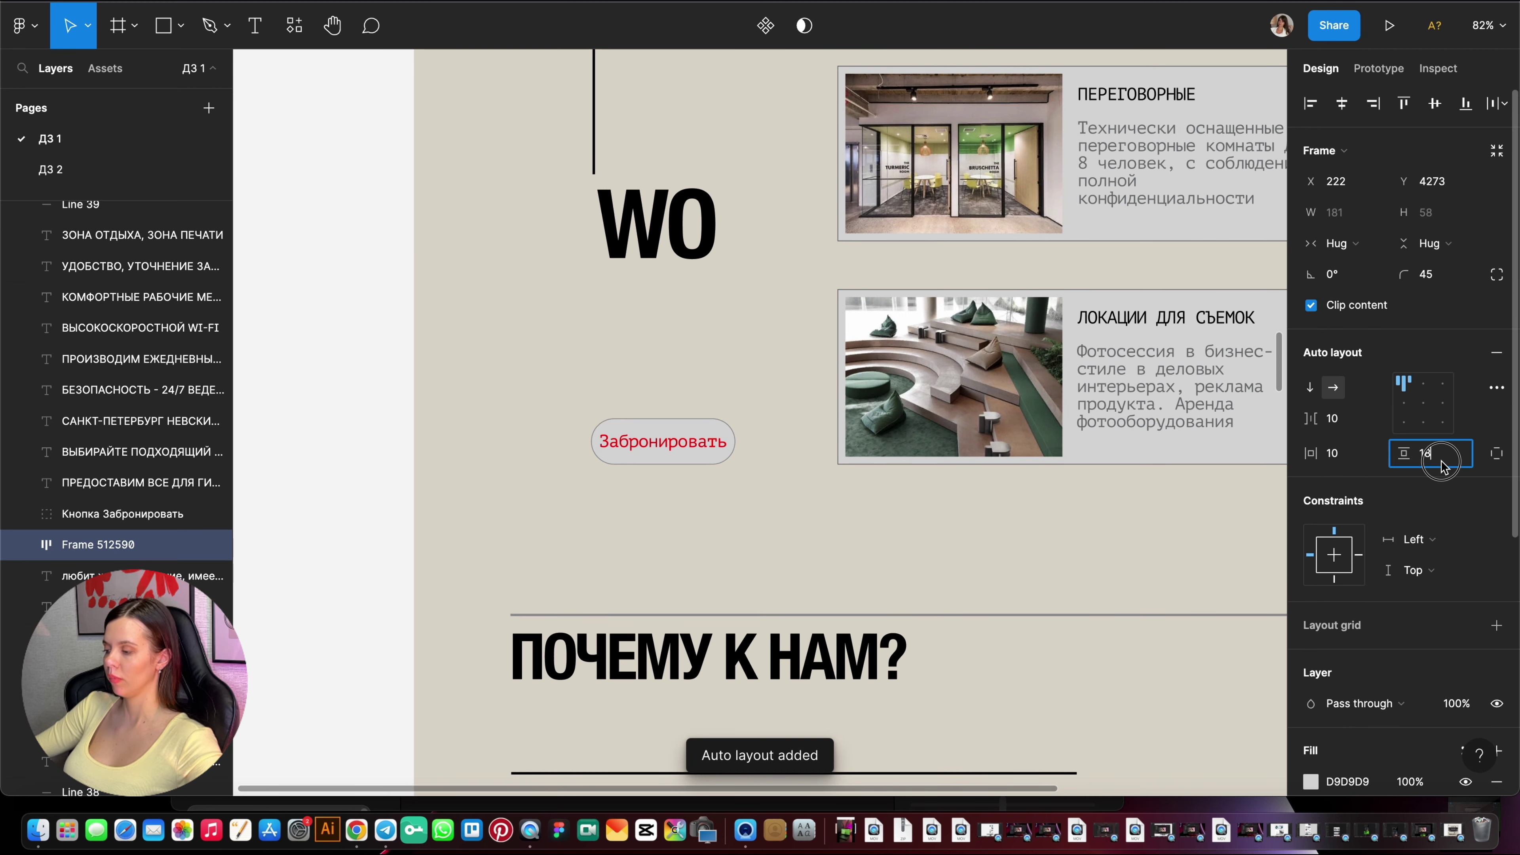
type("16")
key("Return")
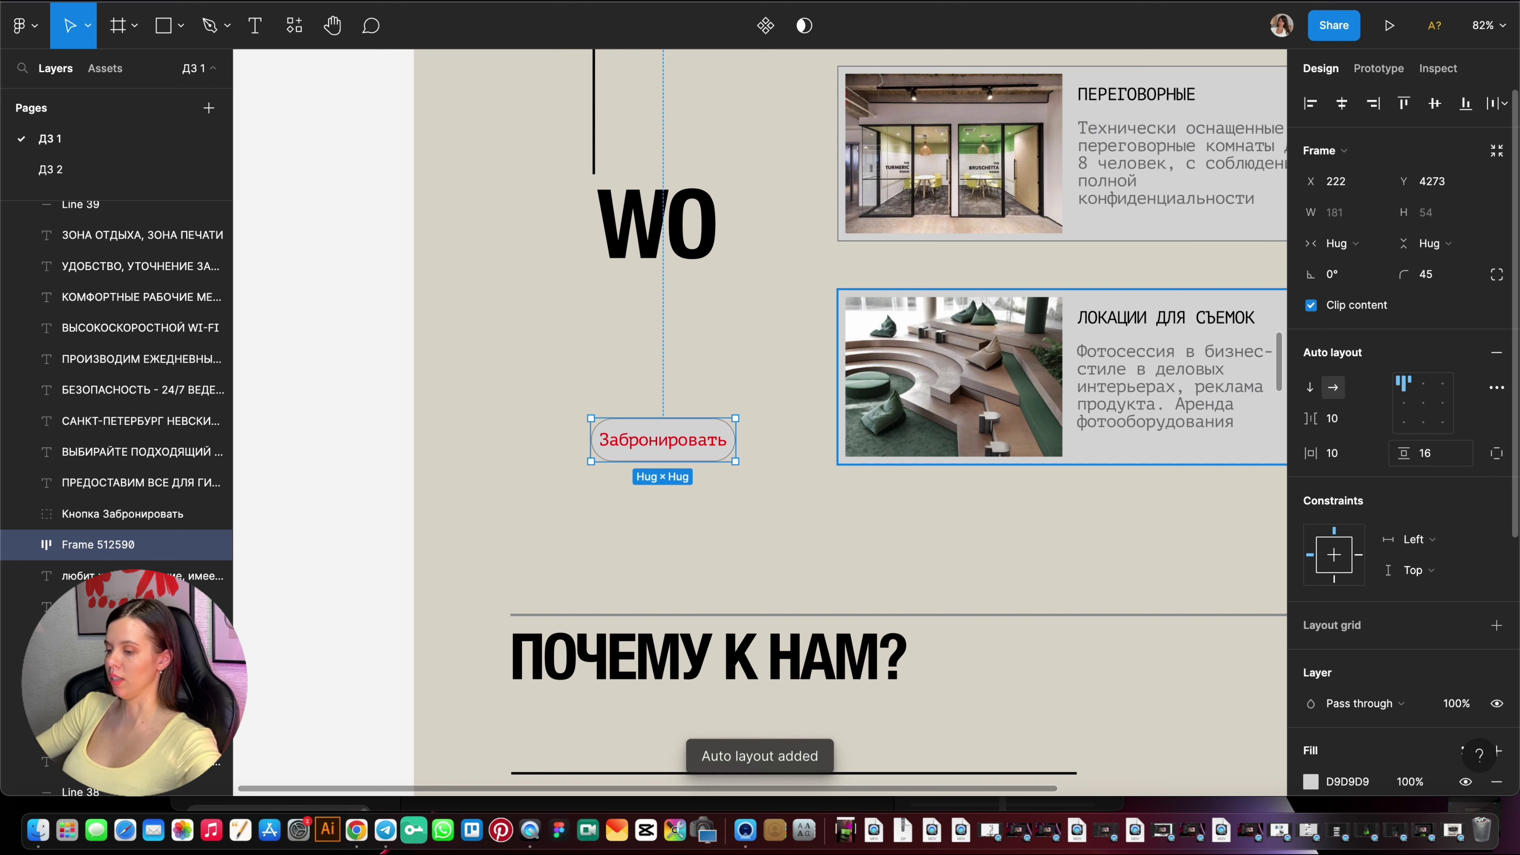
left_click(1335, 454)
type("48")
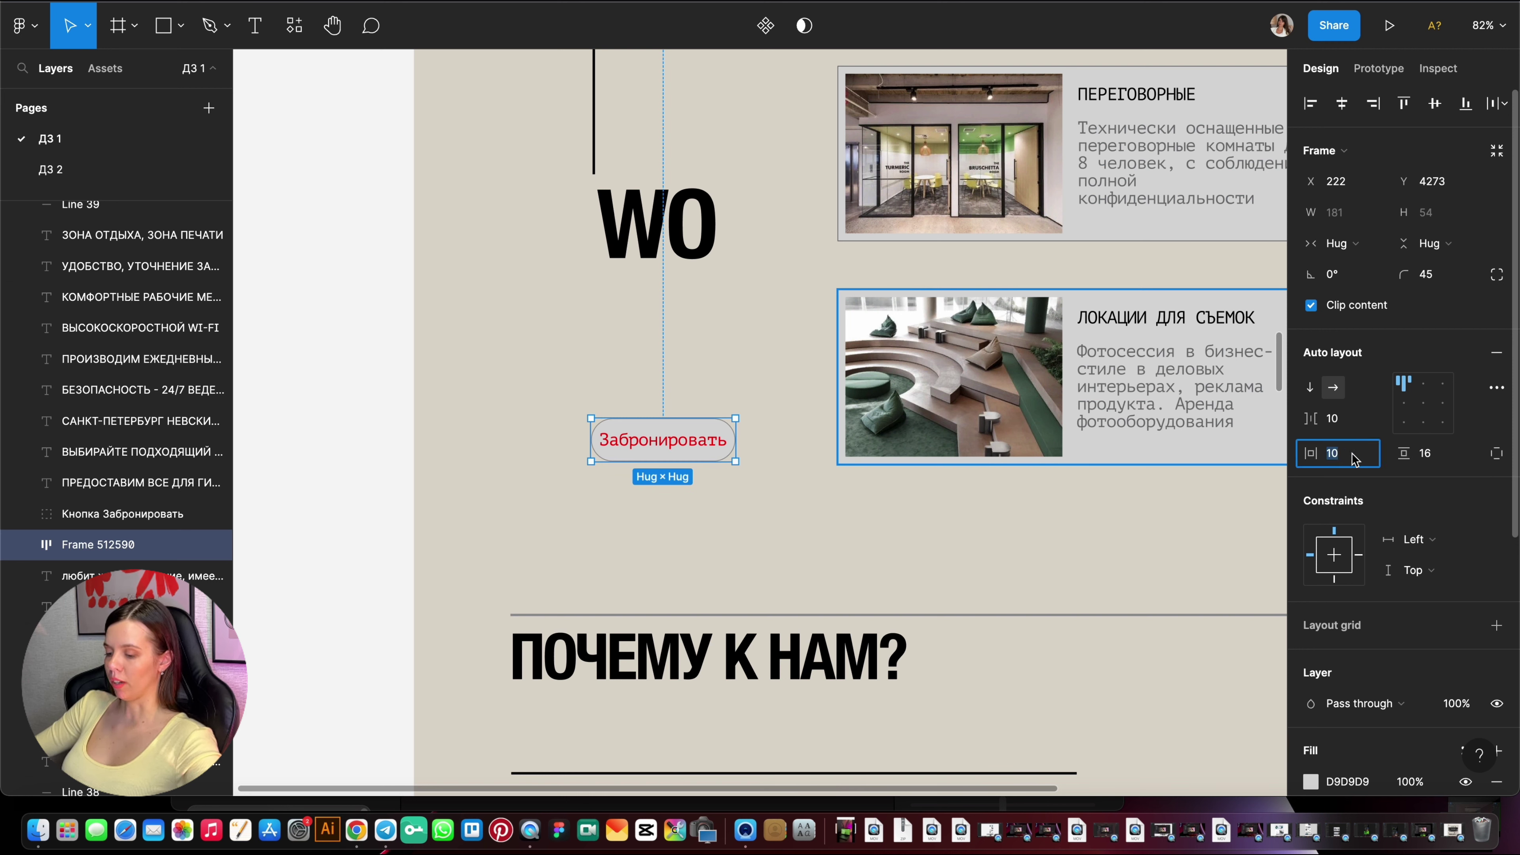
key("Return")
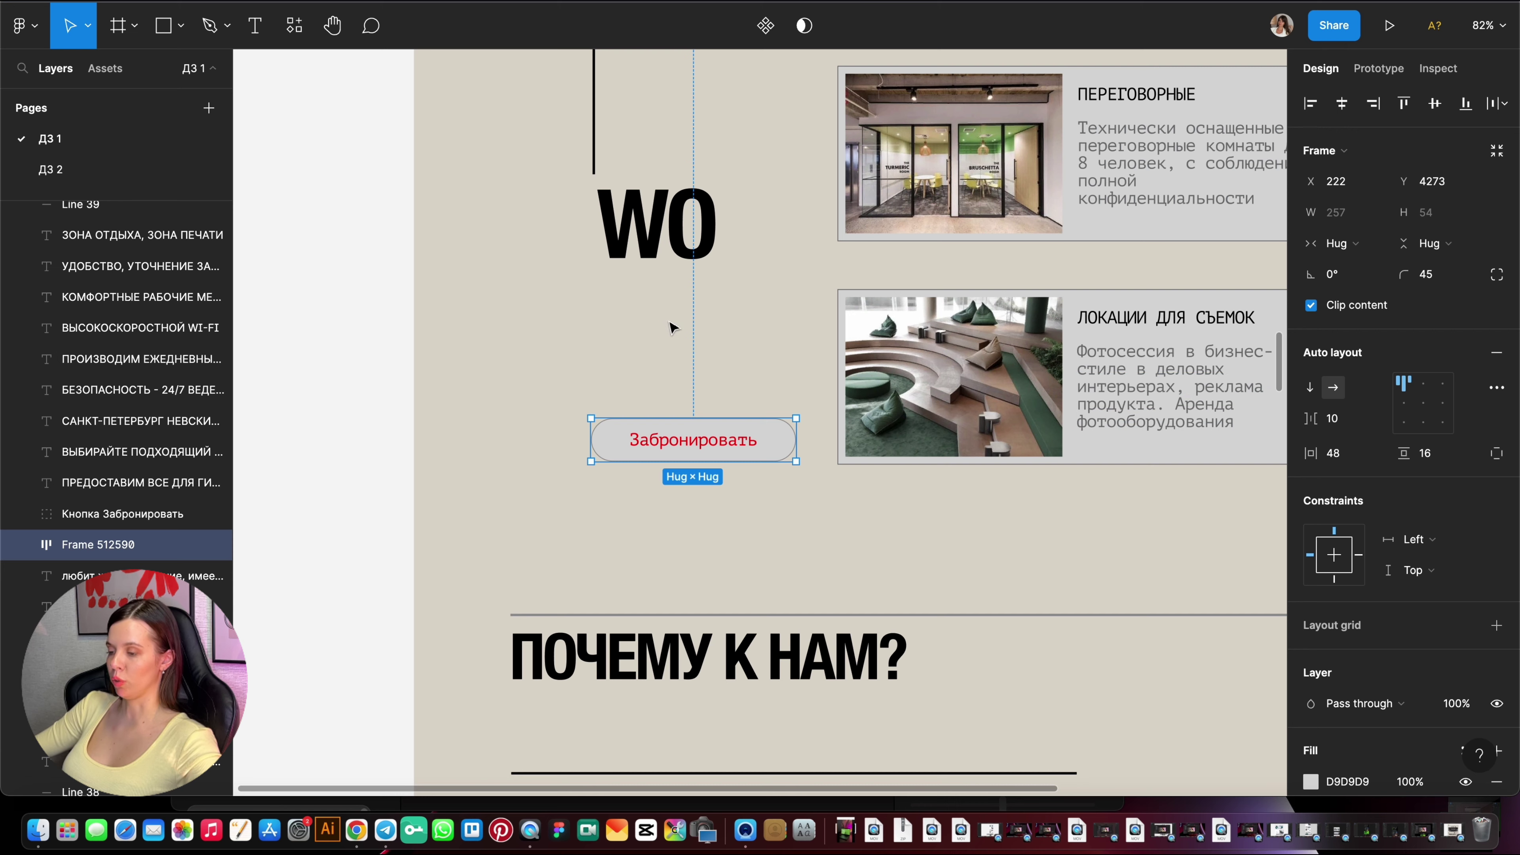
Remove the button's grey outline and make its fill black.
left_click(671, 326)
left_click(675, 461)
left_click(693, 405)
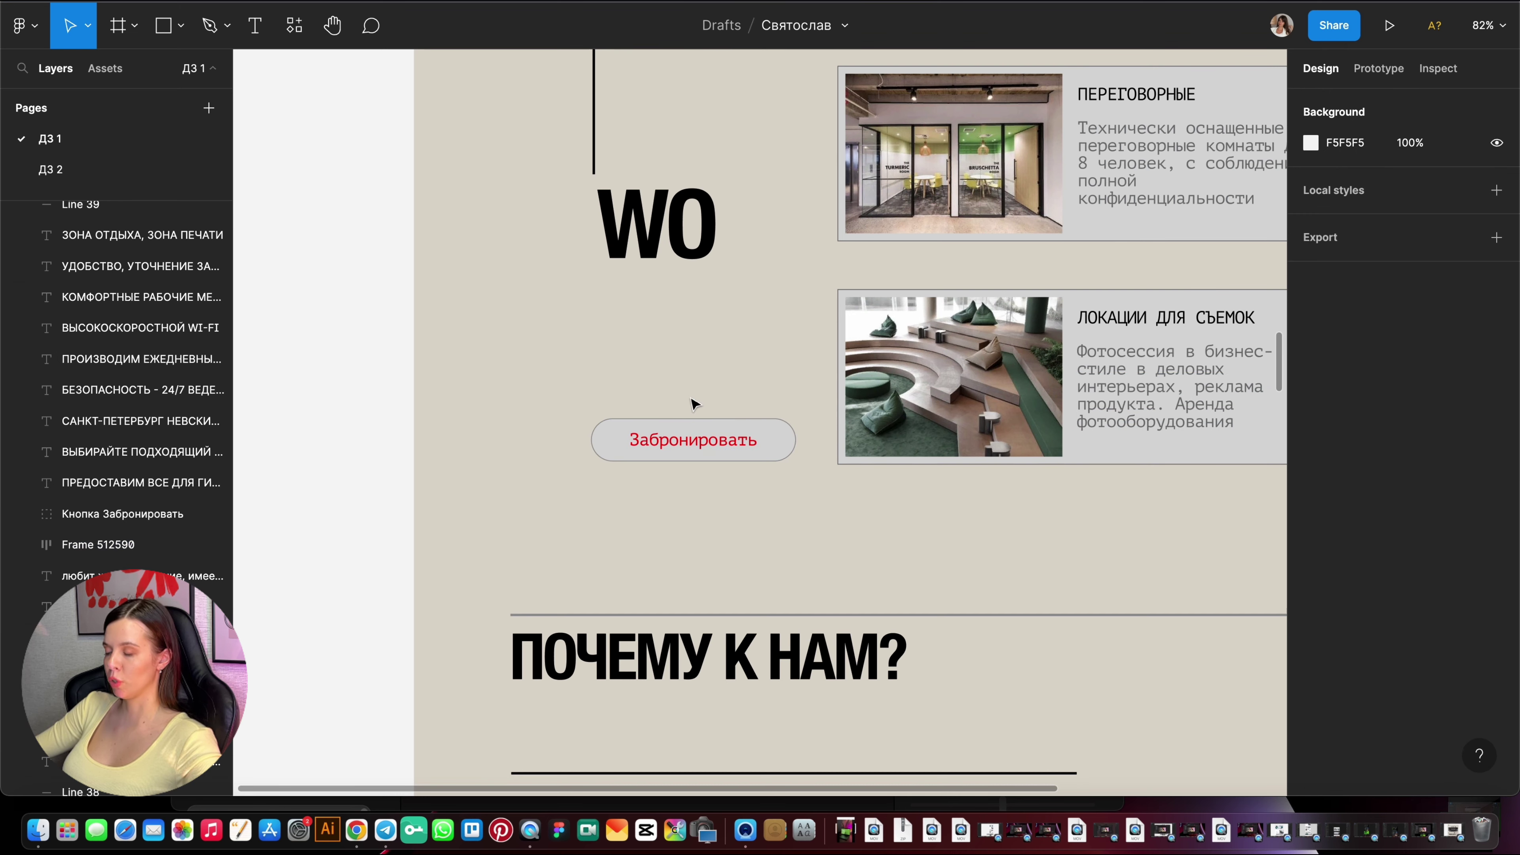
scroll(693, 405, "down", 3)
scroll(730, 393, "up", 5)
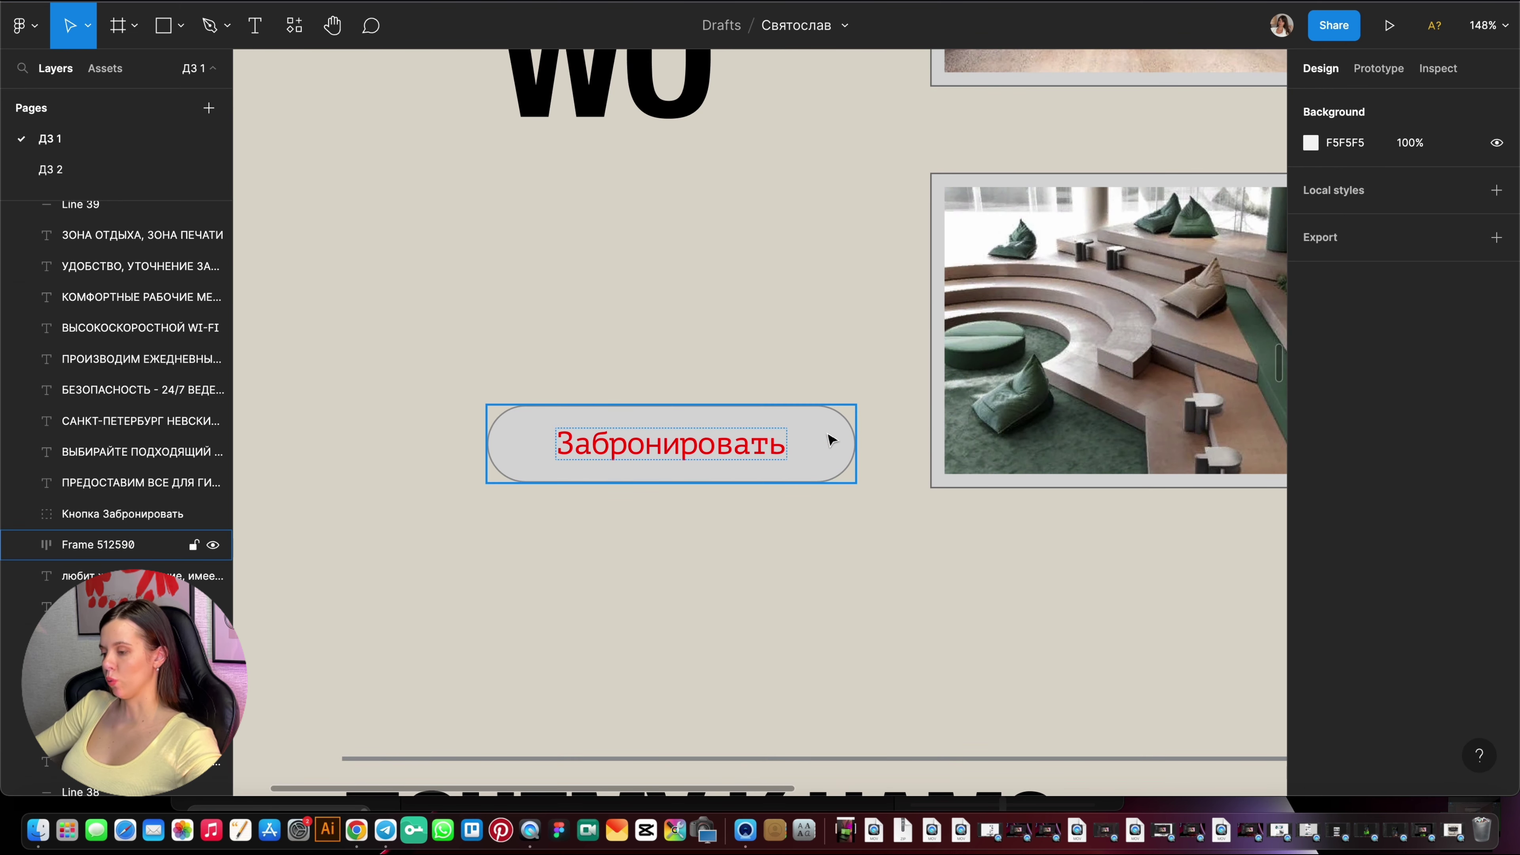
left_click(831, 440)
scroll(1436, 599, "down", 5)
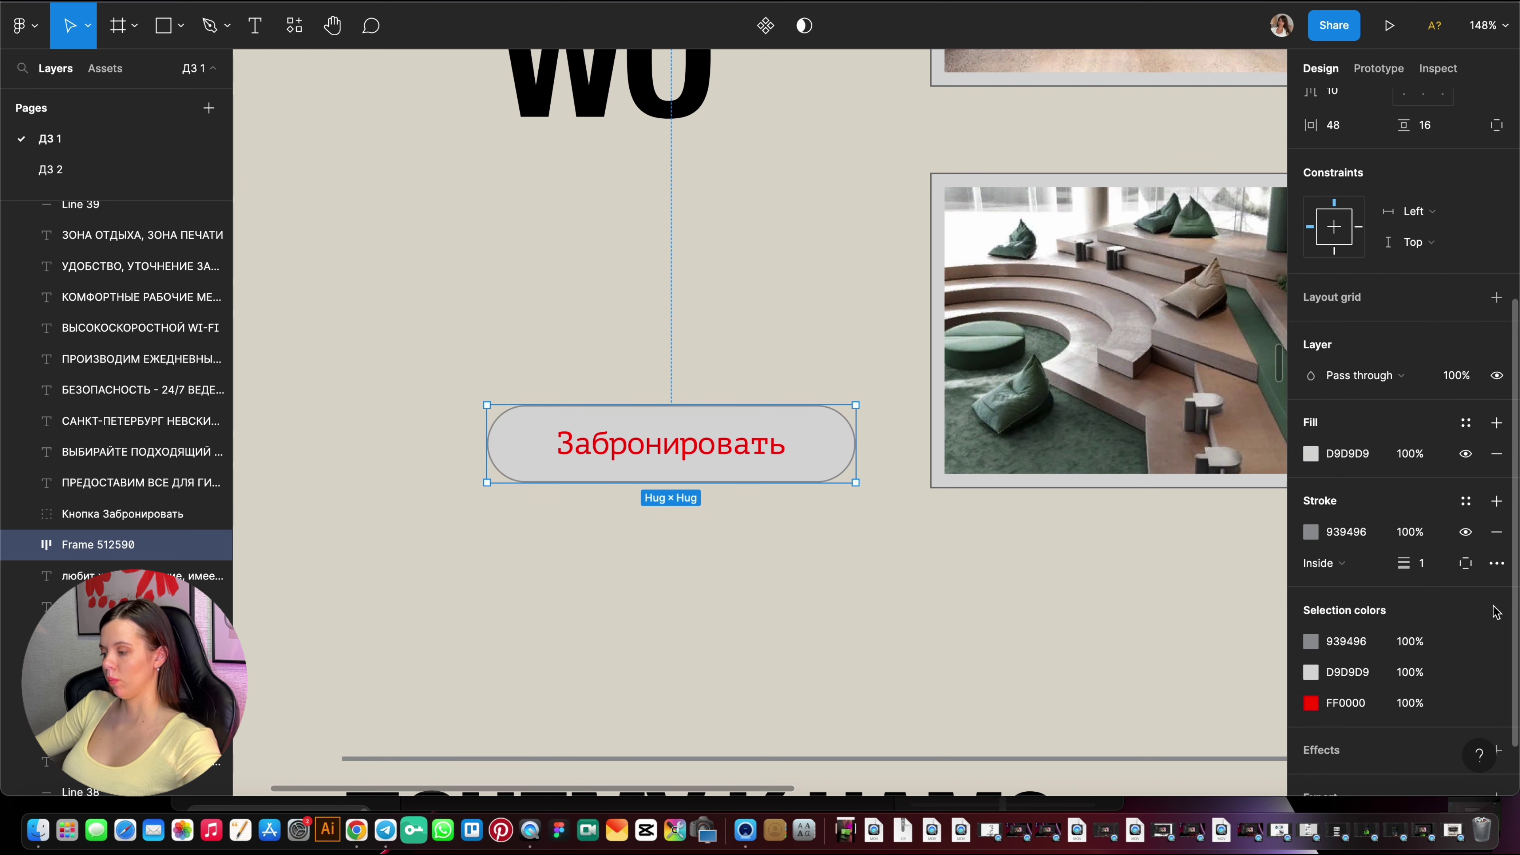
left_click(1496, 532)
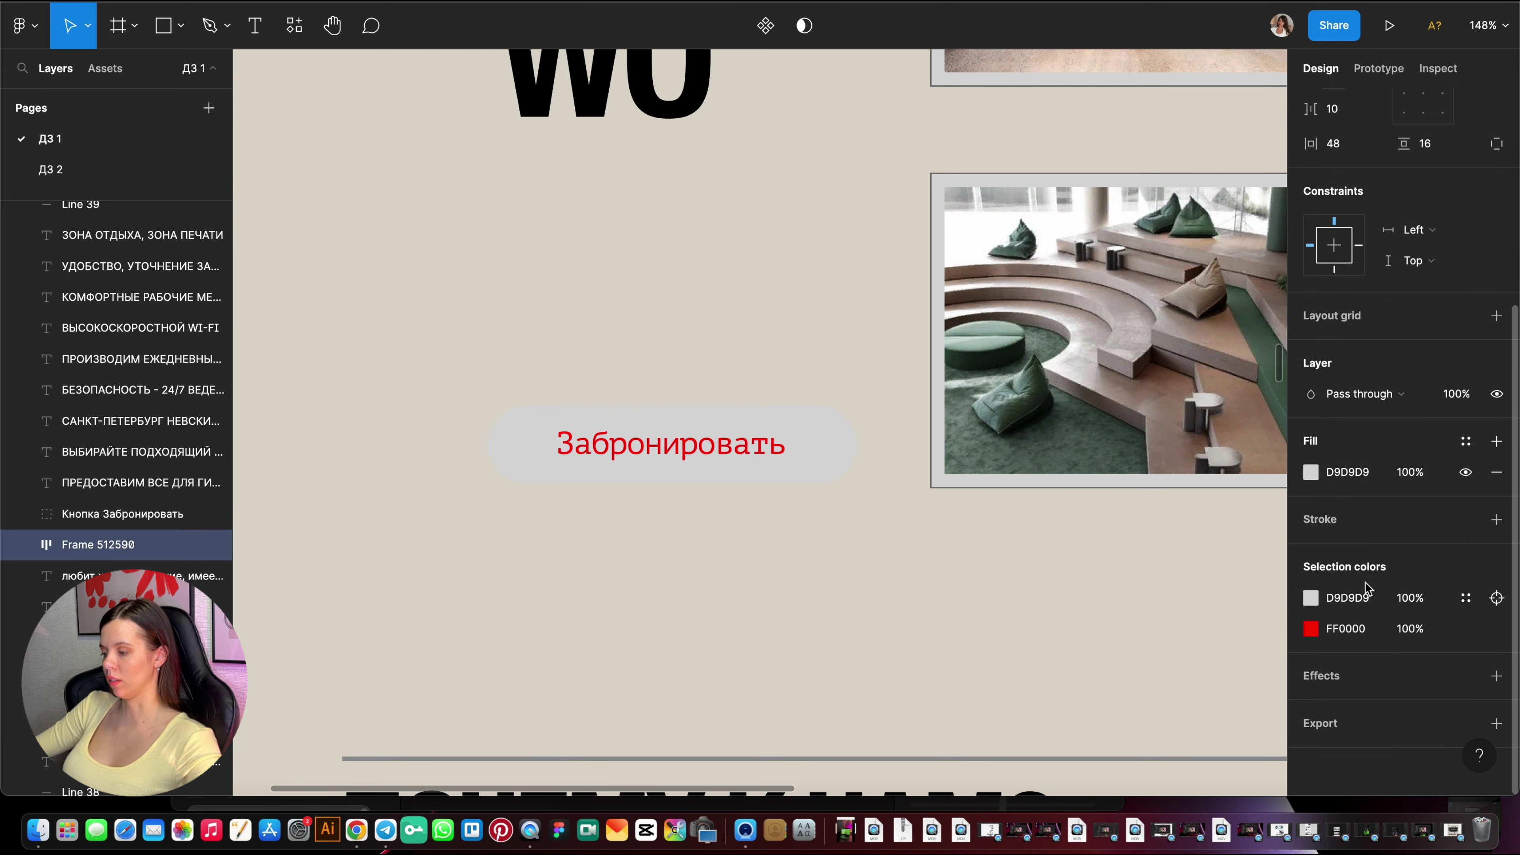
left_click(1311, 472)
left_click_drag(1119, 506, 1046, 567)
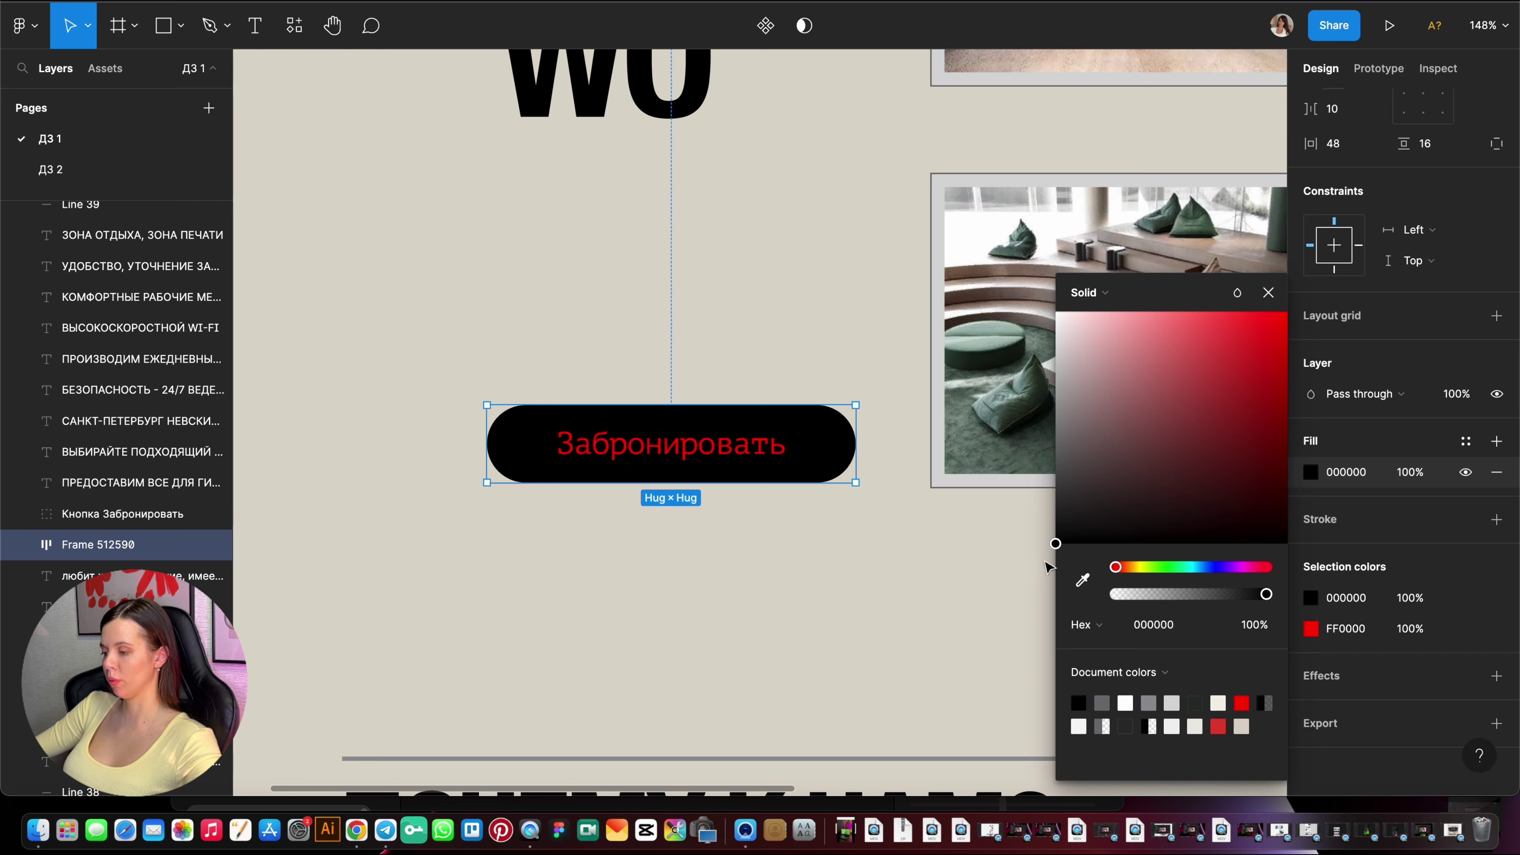
Change the button label's red text colour to white FFFFFF.
left_click(1310, 628)
left_click(1153, 624)
type("FFFFFF")
key("Return")
left_click(737, 373)
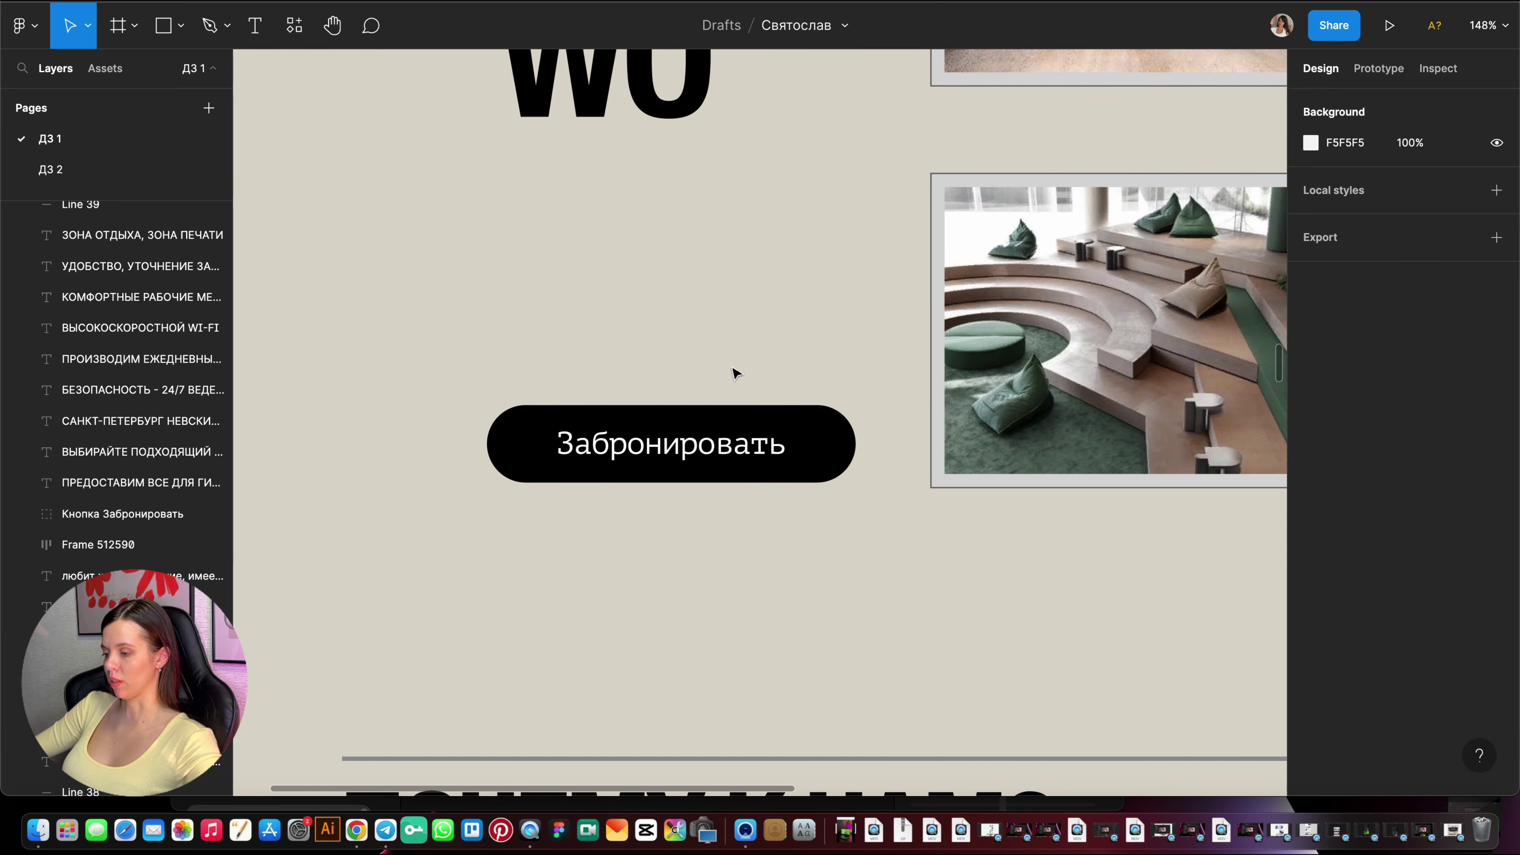
scroll(736, 372, "down", 10)
left_click(718, 476)
scroll(752, 515, "down", 5)
left_click(752, 515)
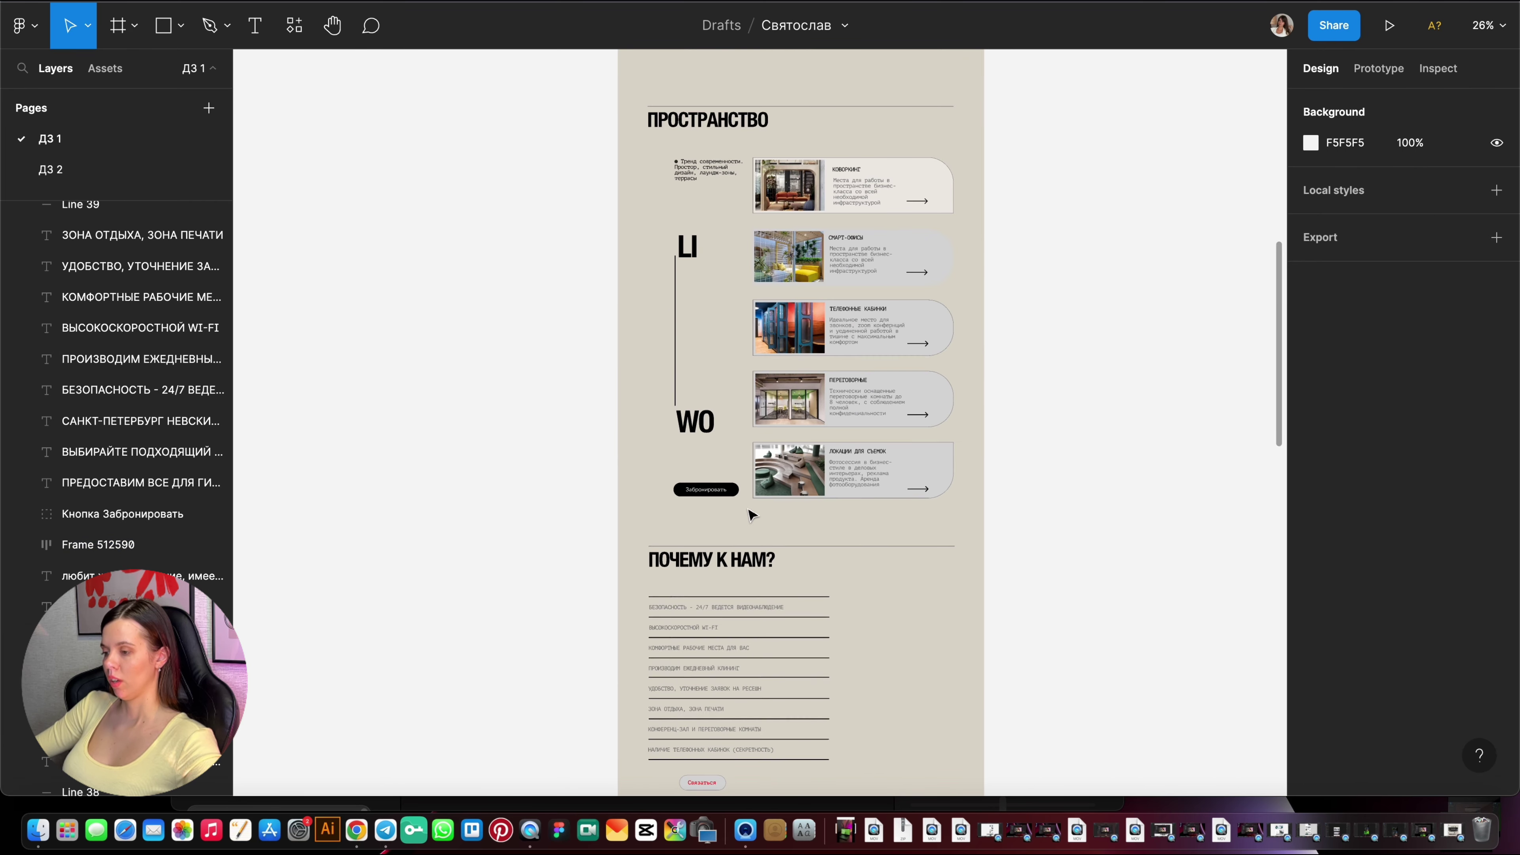
Recolour the Забронировать button fill to a soft red, EB3838.
scroll(752, 515, "up", 3)
scroll(766, 509, "up", 4)
scroll(784, 503, "up", 5)
scroll(805, 494, "up", 5)
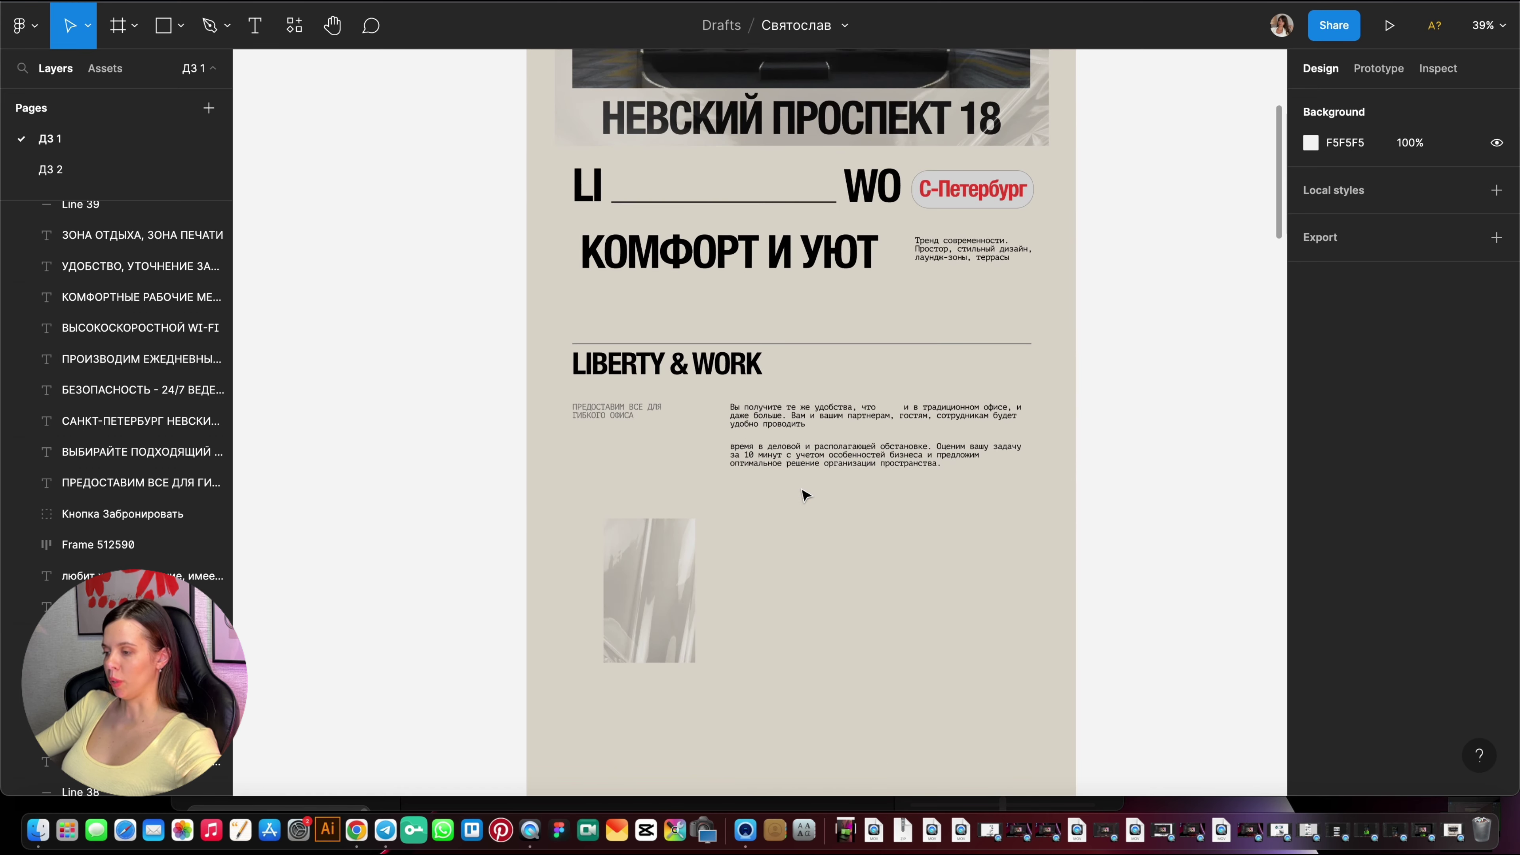
scroll(805, 494, "up", 5)
scroll(868, 431, "down", 15)
scroll(928, 360, "down", 1)
scroll(977, 307, "up", 8)
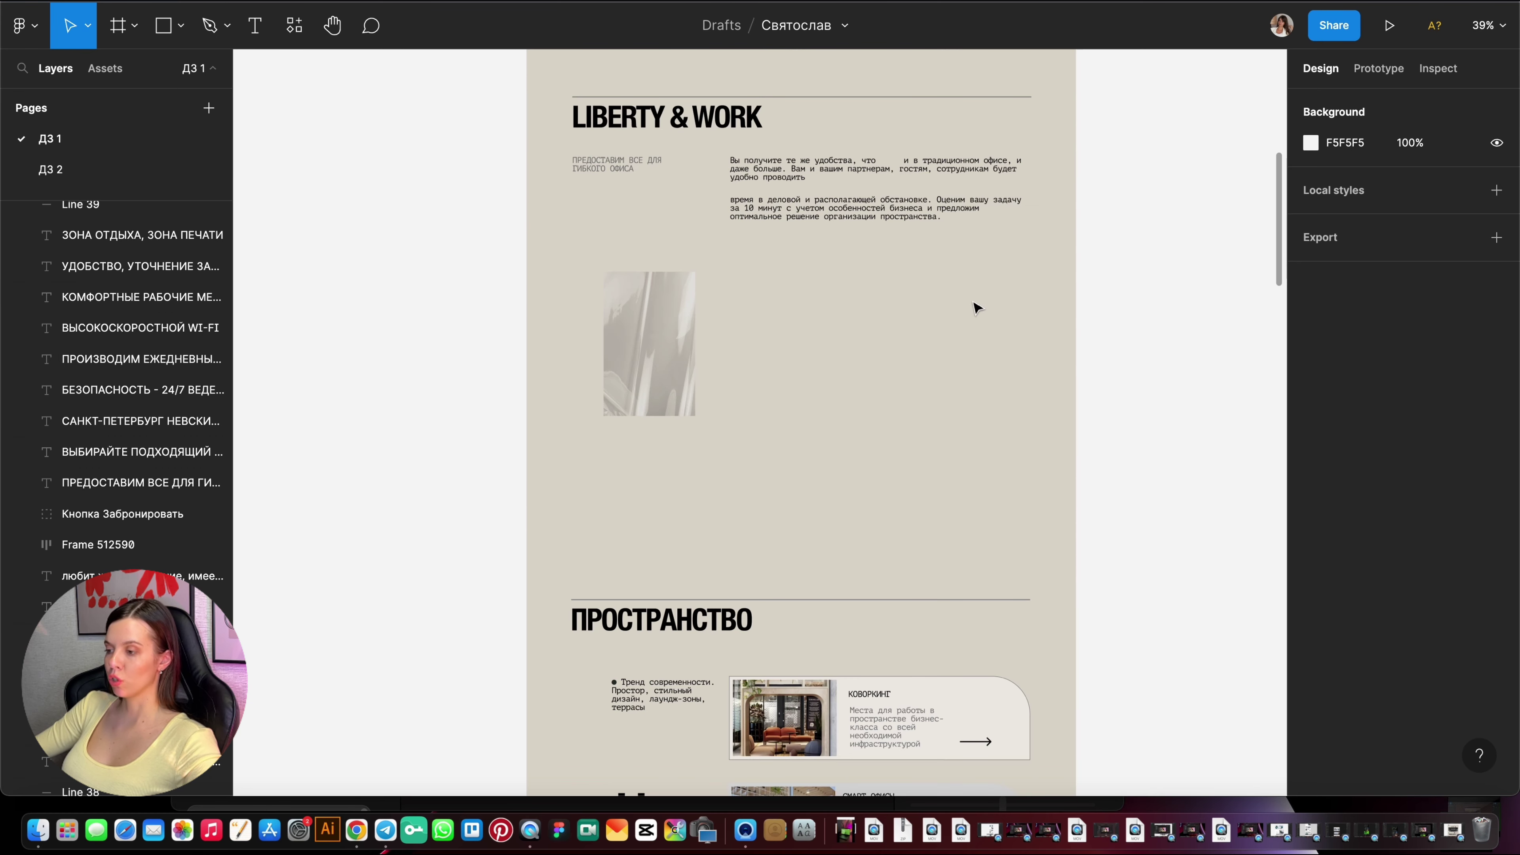
scroll(977, 307, "up", 5)
scroll(1095, 300, "down", 10)
scroll(898, 420, "down", 2)
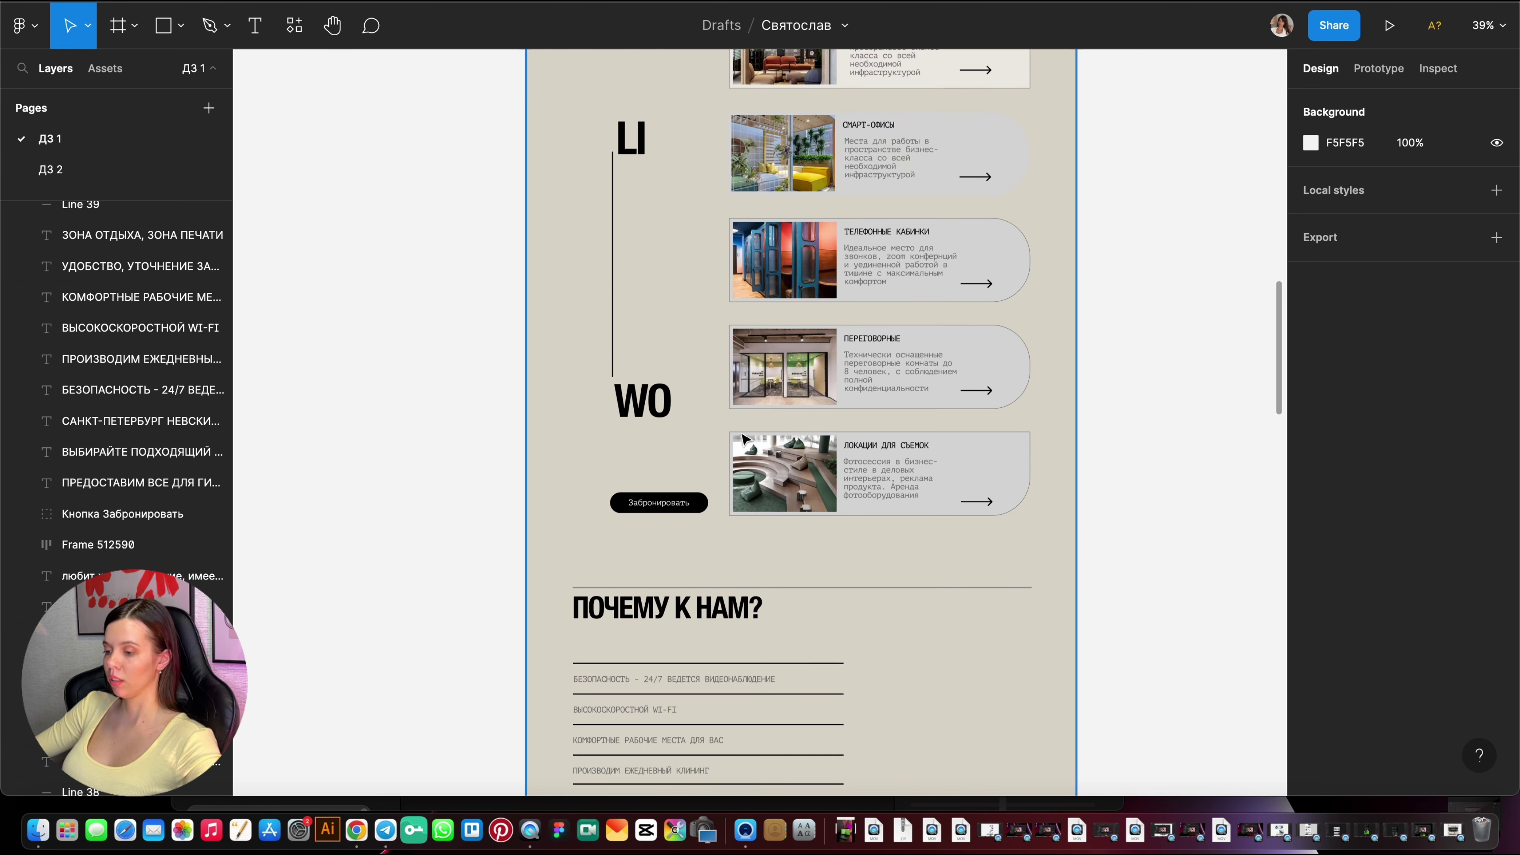
scroll(707, 509, "up", 5)
left_click(688, 500)
scroll(1327, 637, "down", 2)
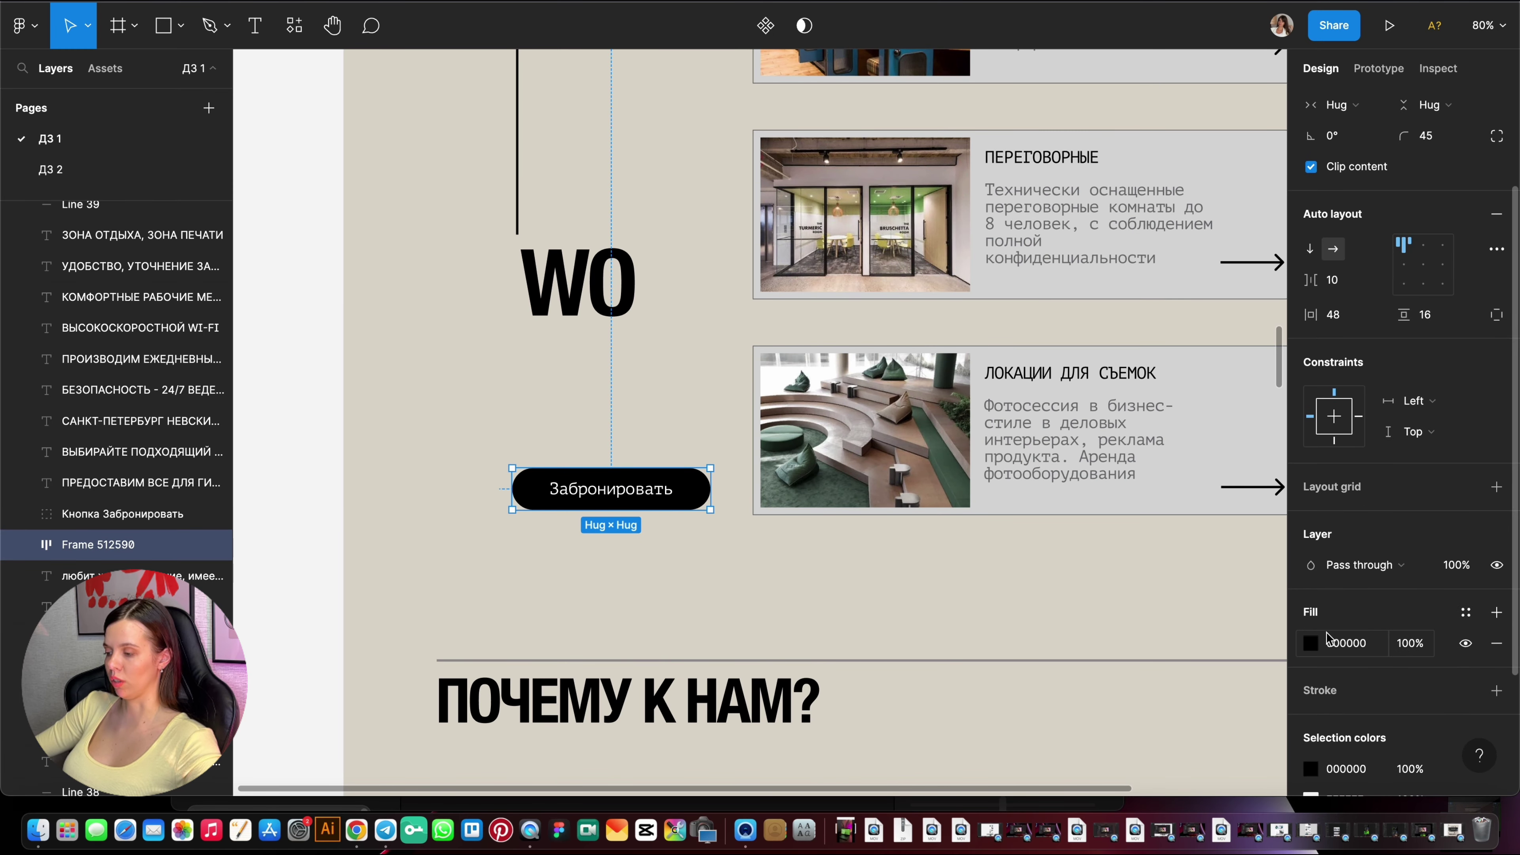
left_click(1310, 644)
left_click(1265, 702)
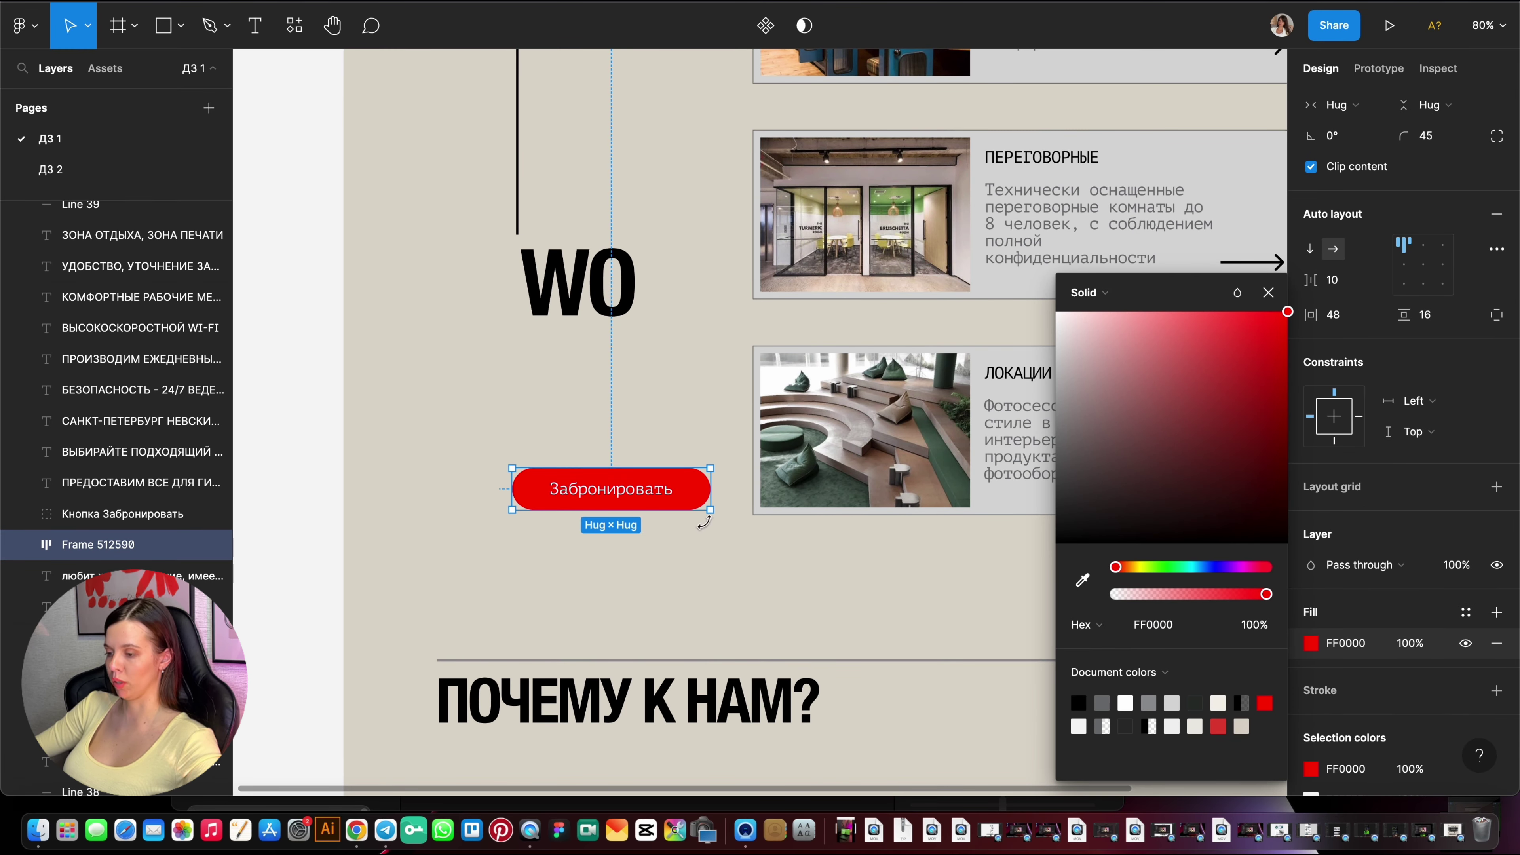
left_click(1241, 339)
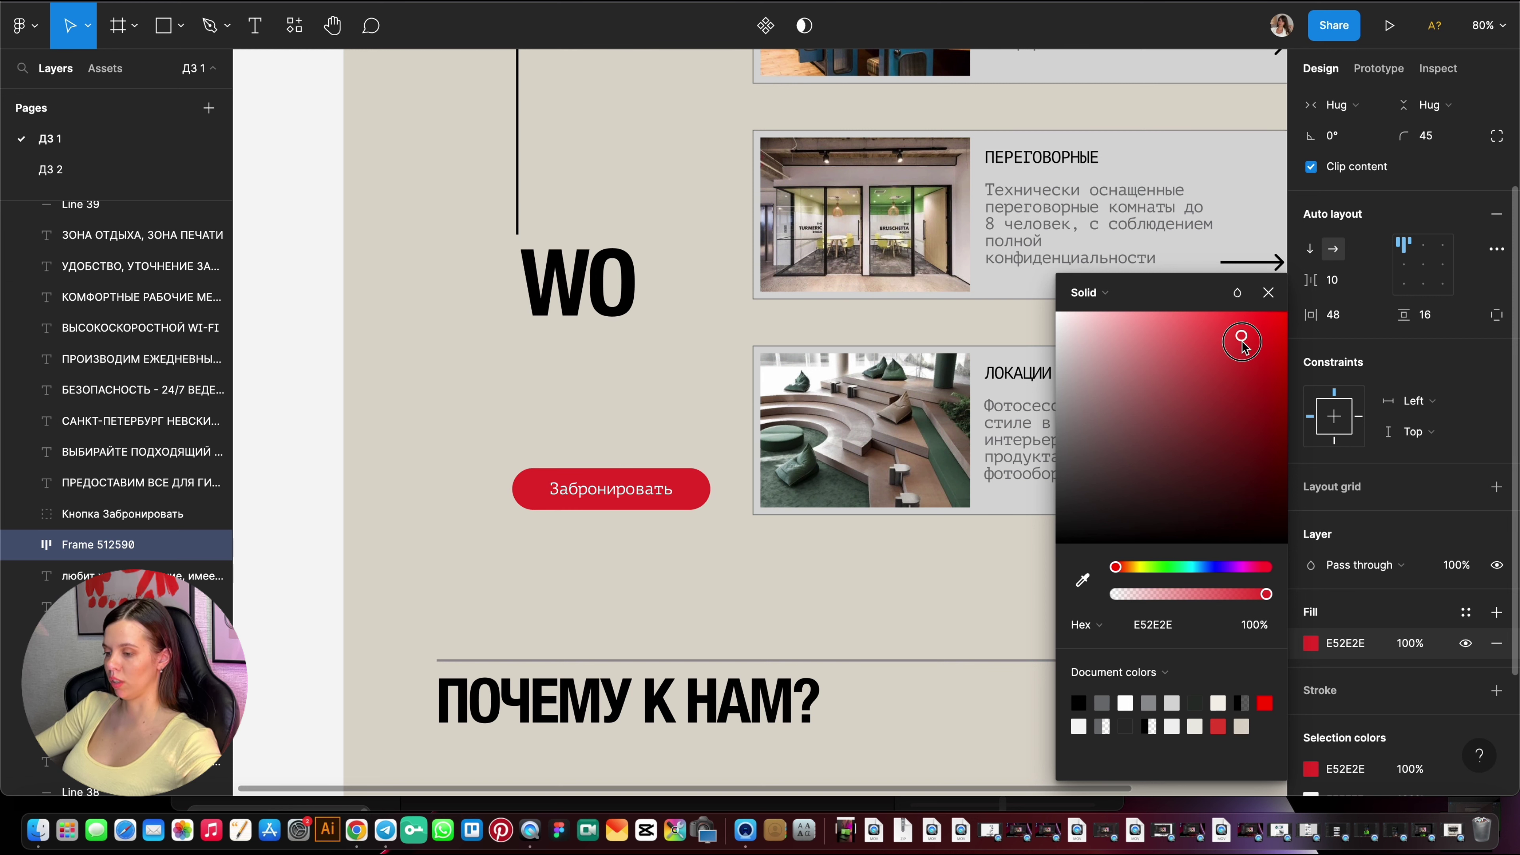
left_click_drag(1241, 342, 1235, 336)
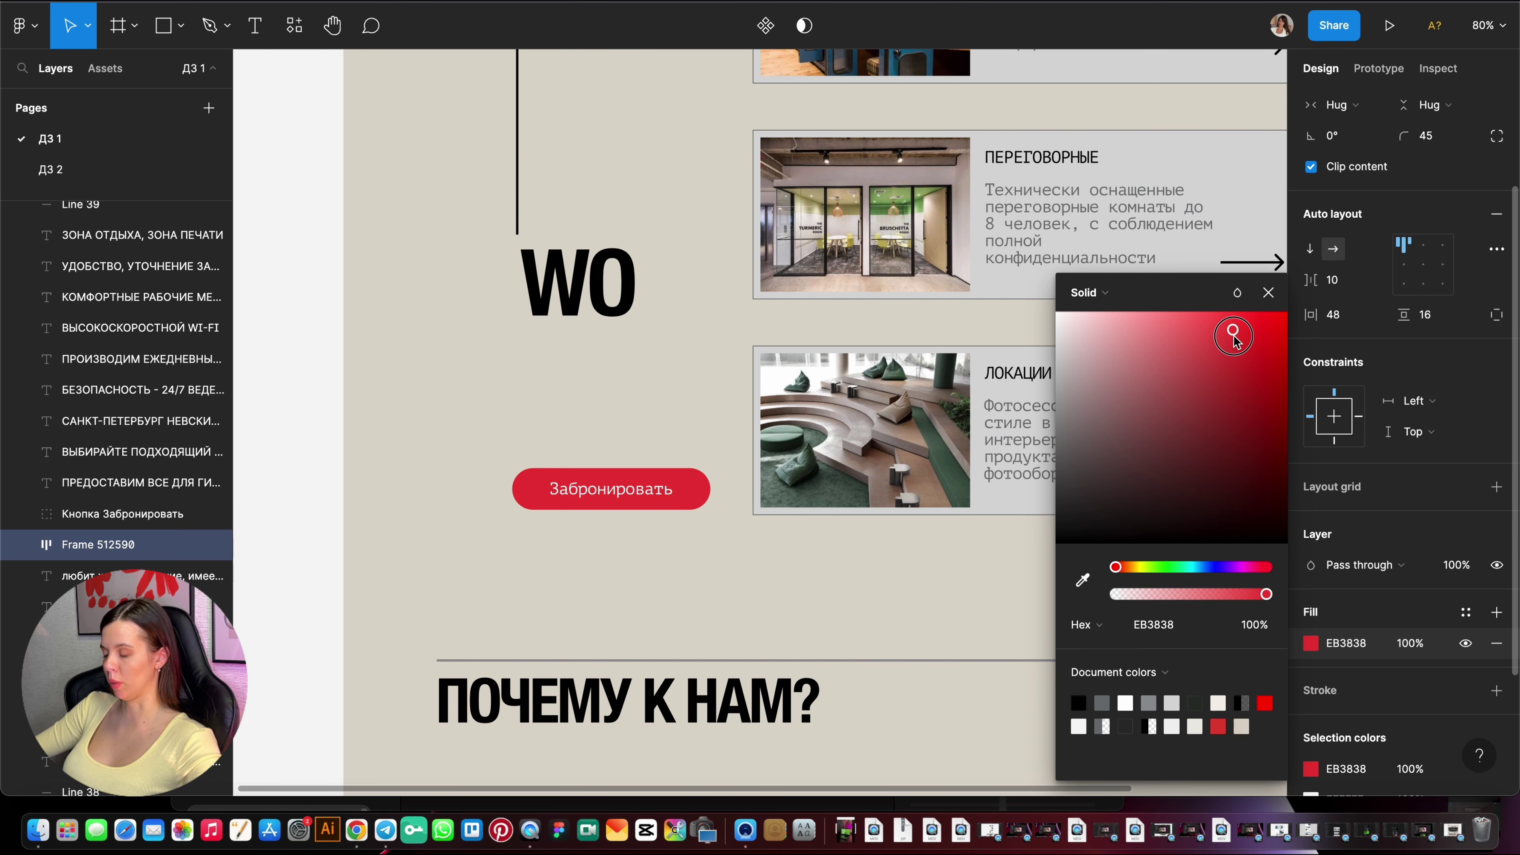
left_click(655, 418)
scroll(655, 417, "down", 5)
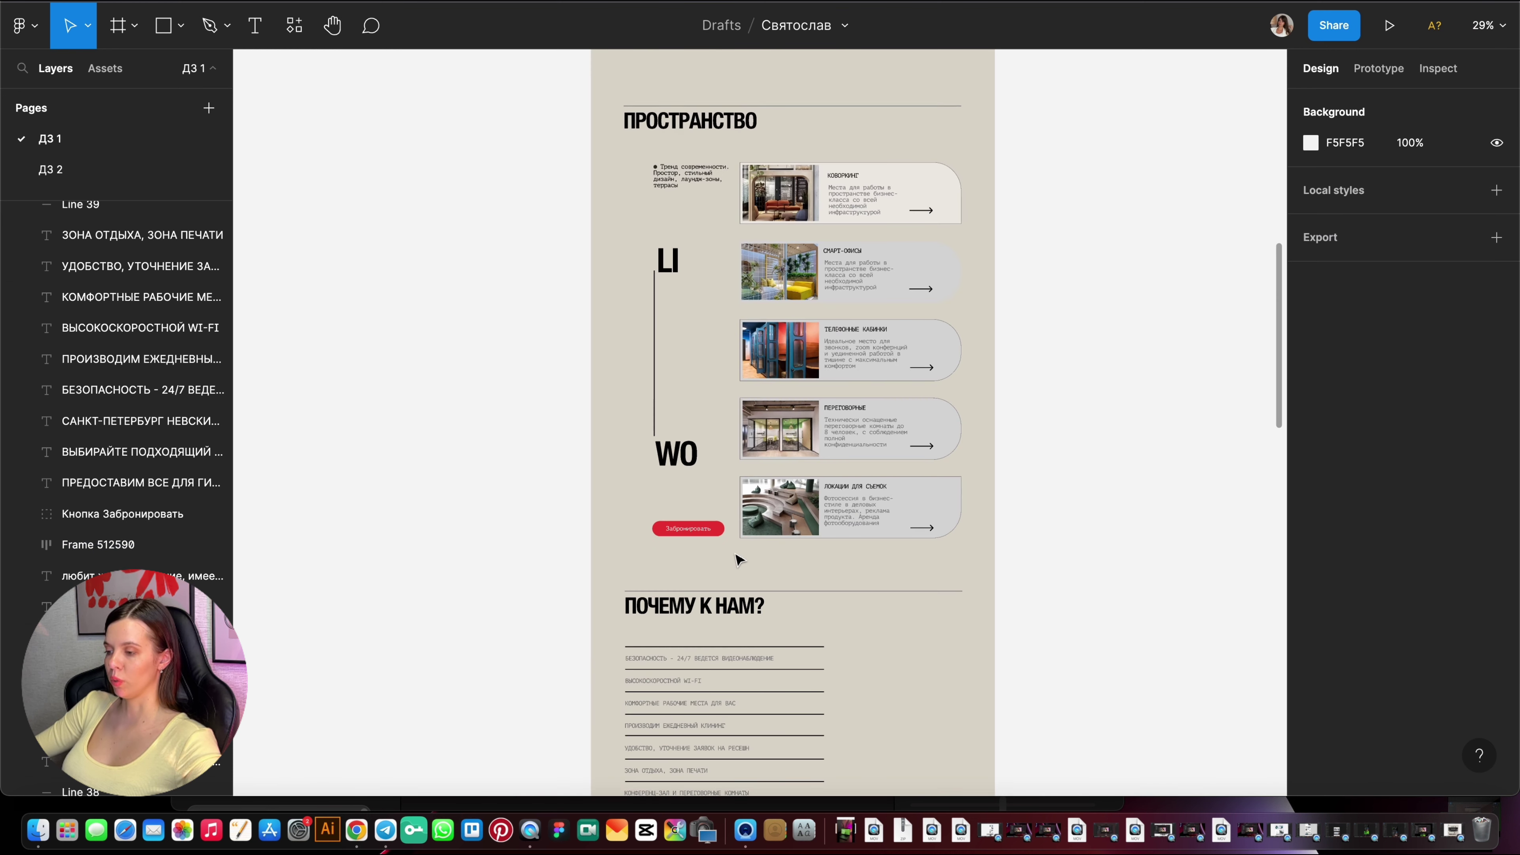
scroll(662, 526, "up", 5)
scroll(696, 515, "up", 5)
scroll(702, 599, "down", 5)
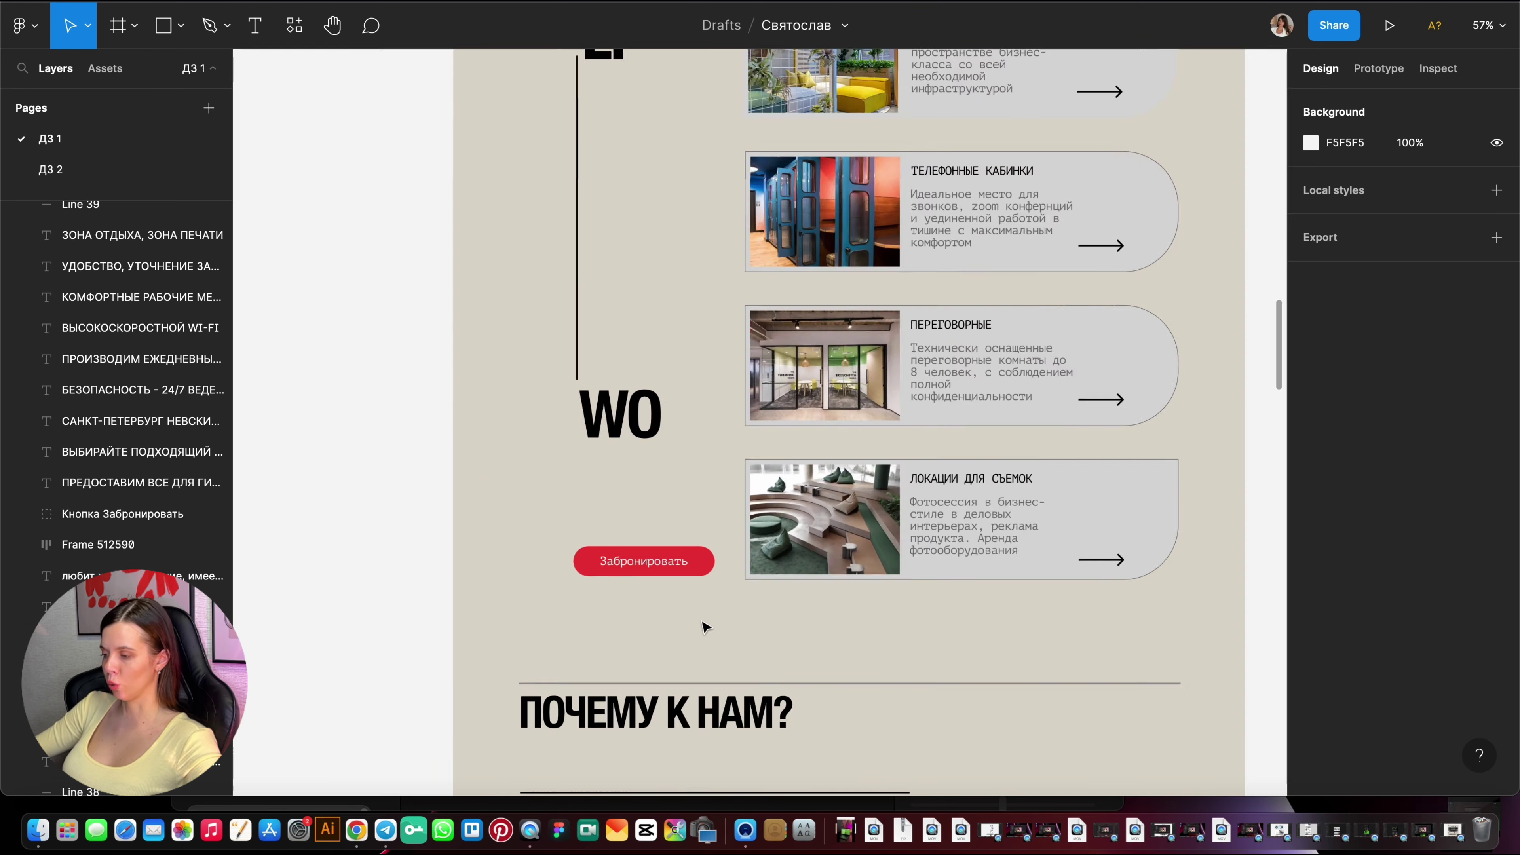
scroll(838, 527, "down", 3)
scroll(899, 482, "up", 5)
scroll(899, 482, "up", 5)
scroll(900, 496, "down", 5)
scroll(899, 496, "down", 5)
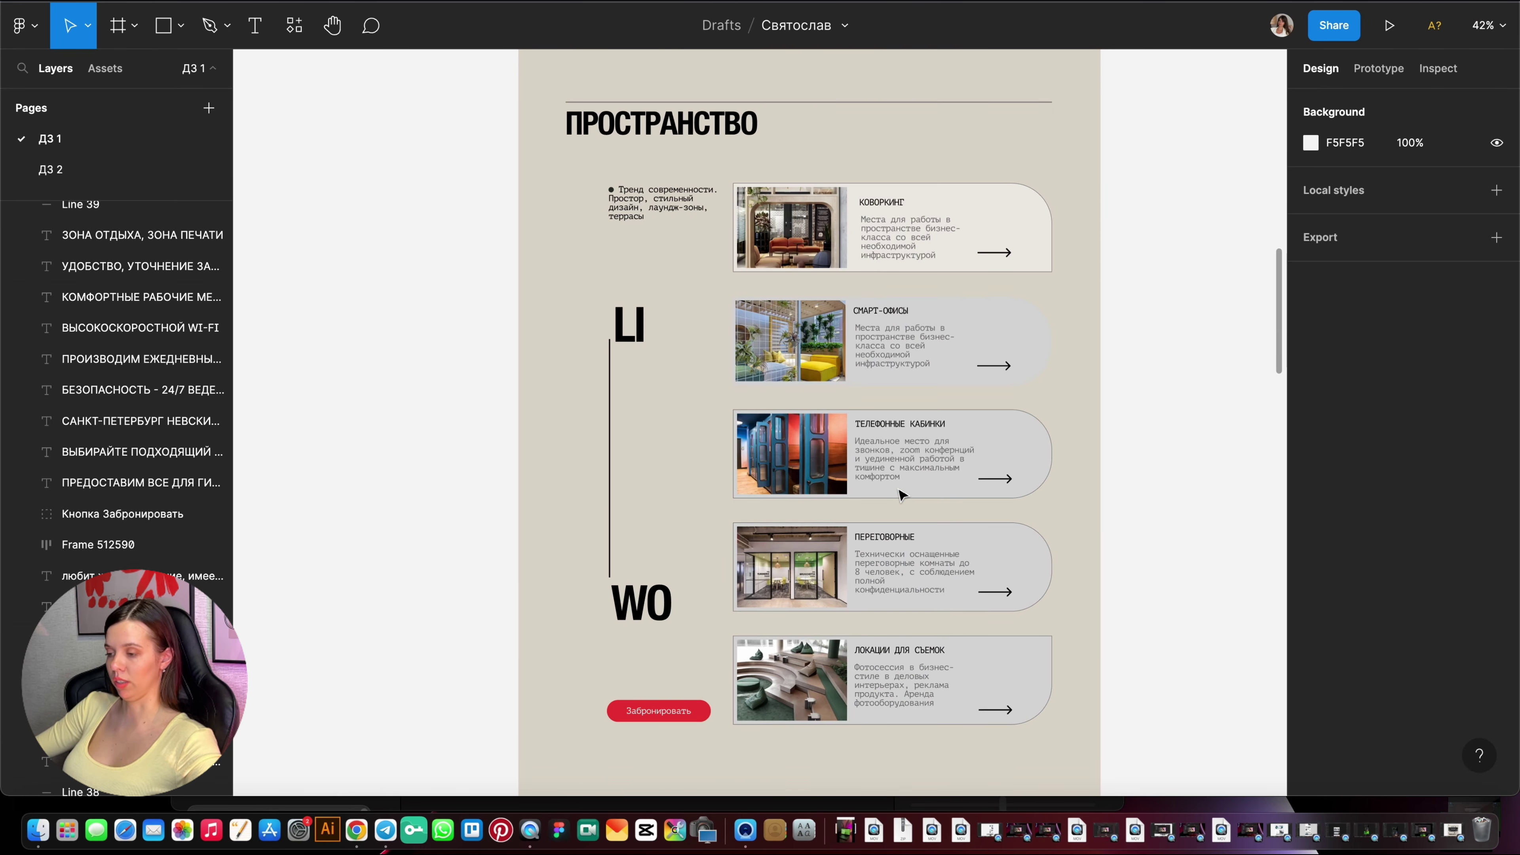
scroll(900, 495, "down", 7)
scroll(900, 495, "down", 3)
scroll(900, 495, "down", 2)
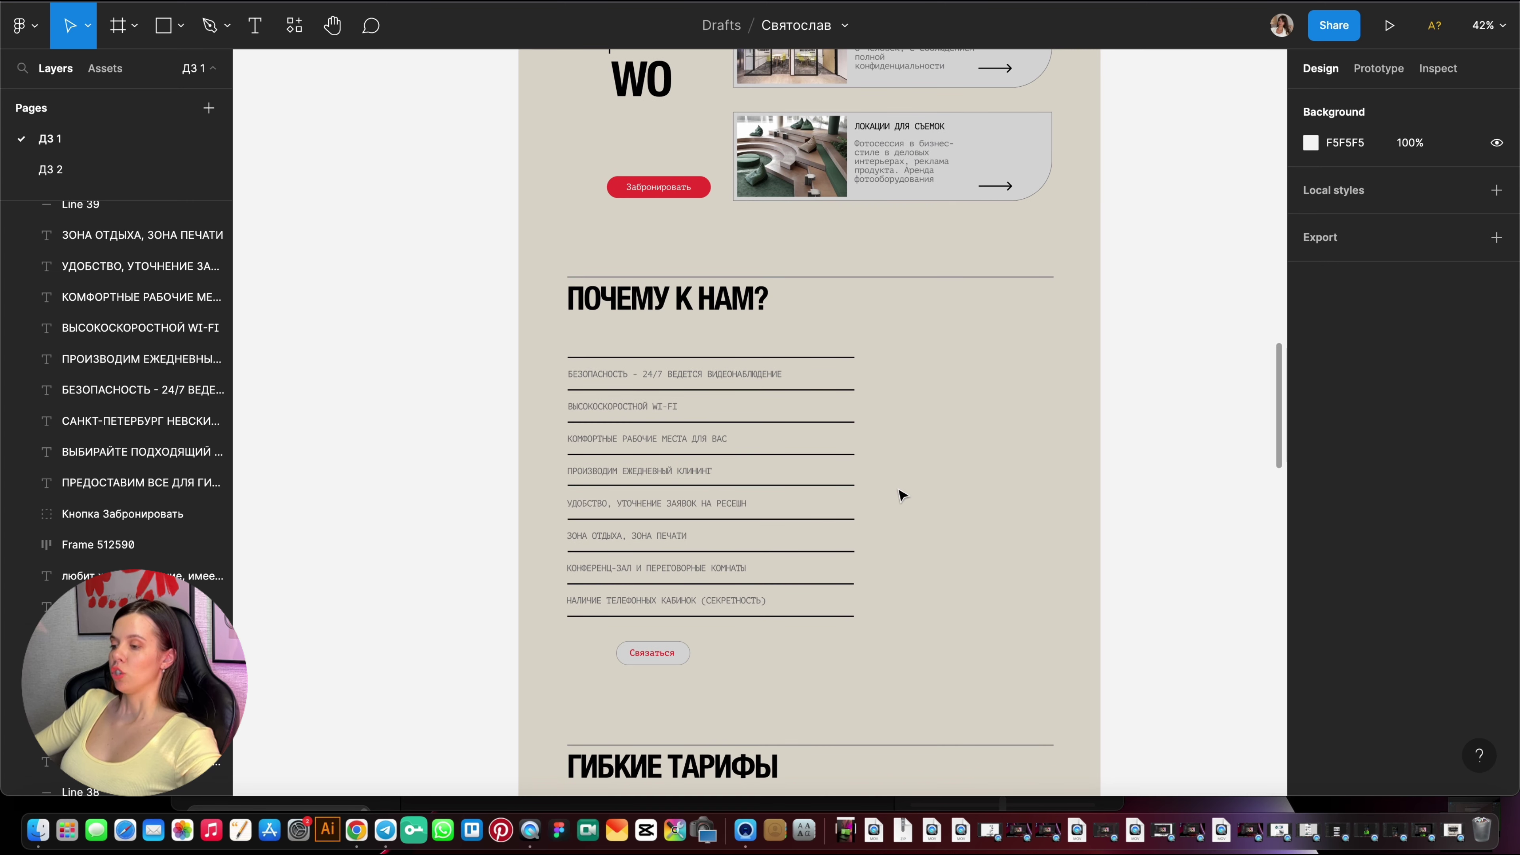
scroll(889, 387, "up", 5)
scroll(889, 386, "up", 3)
scroll(889, 386, "up", 9)
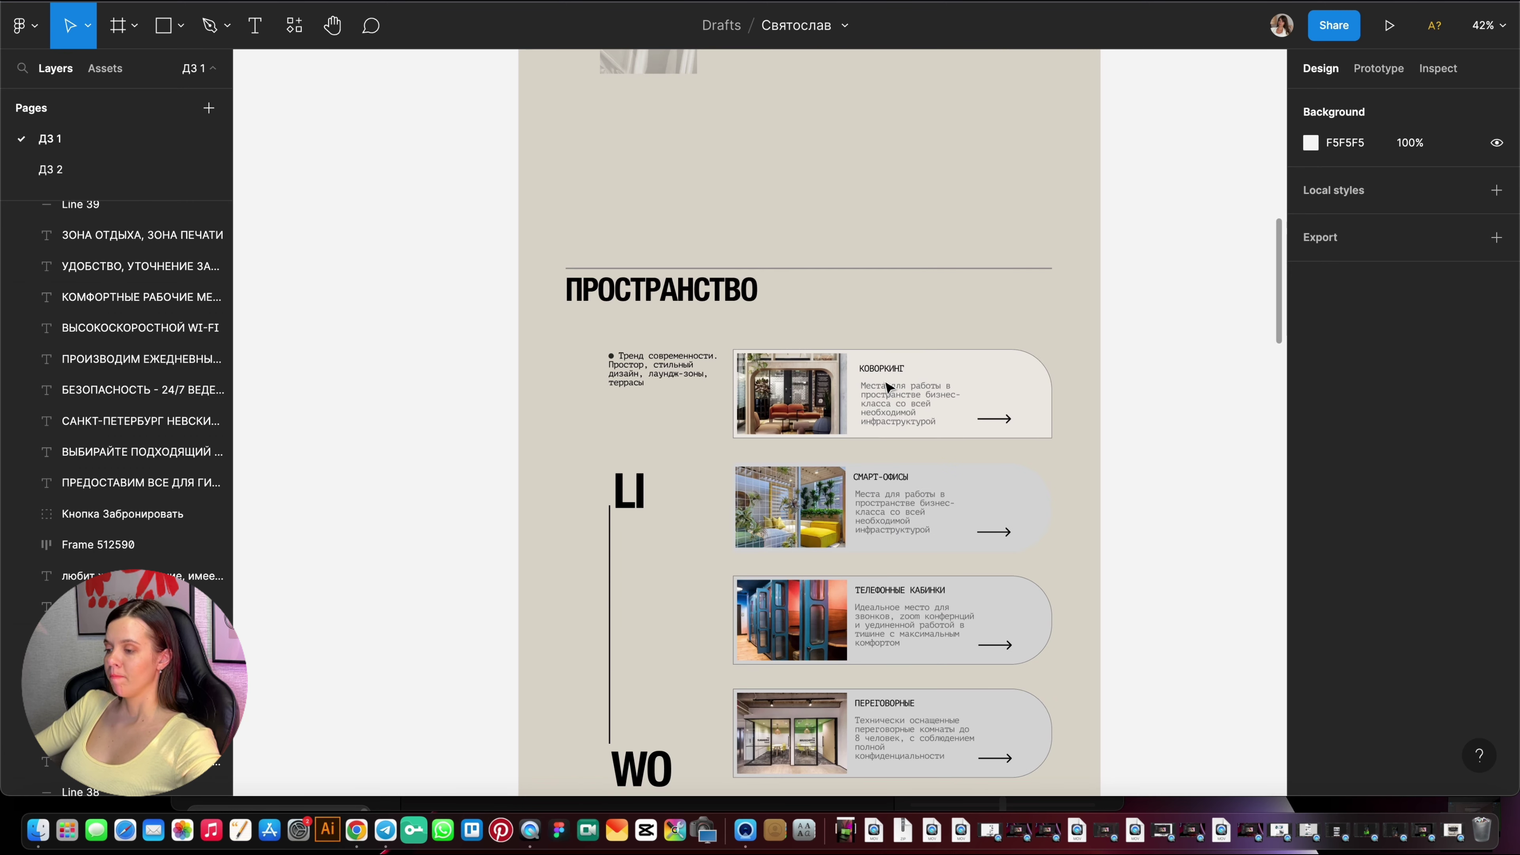
scroll(888, 386, "up", 7)
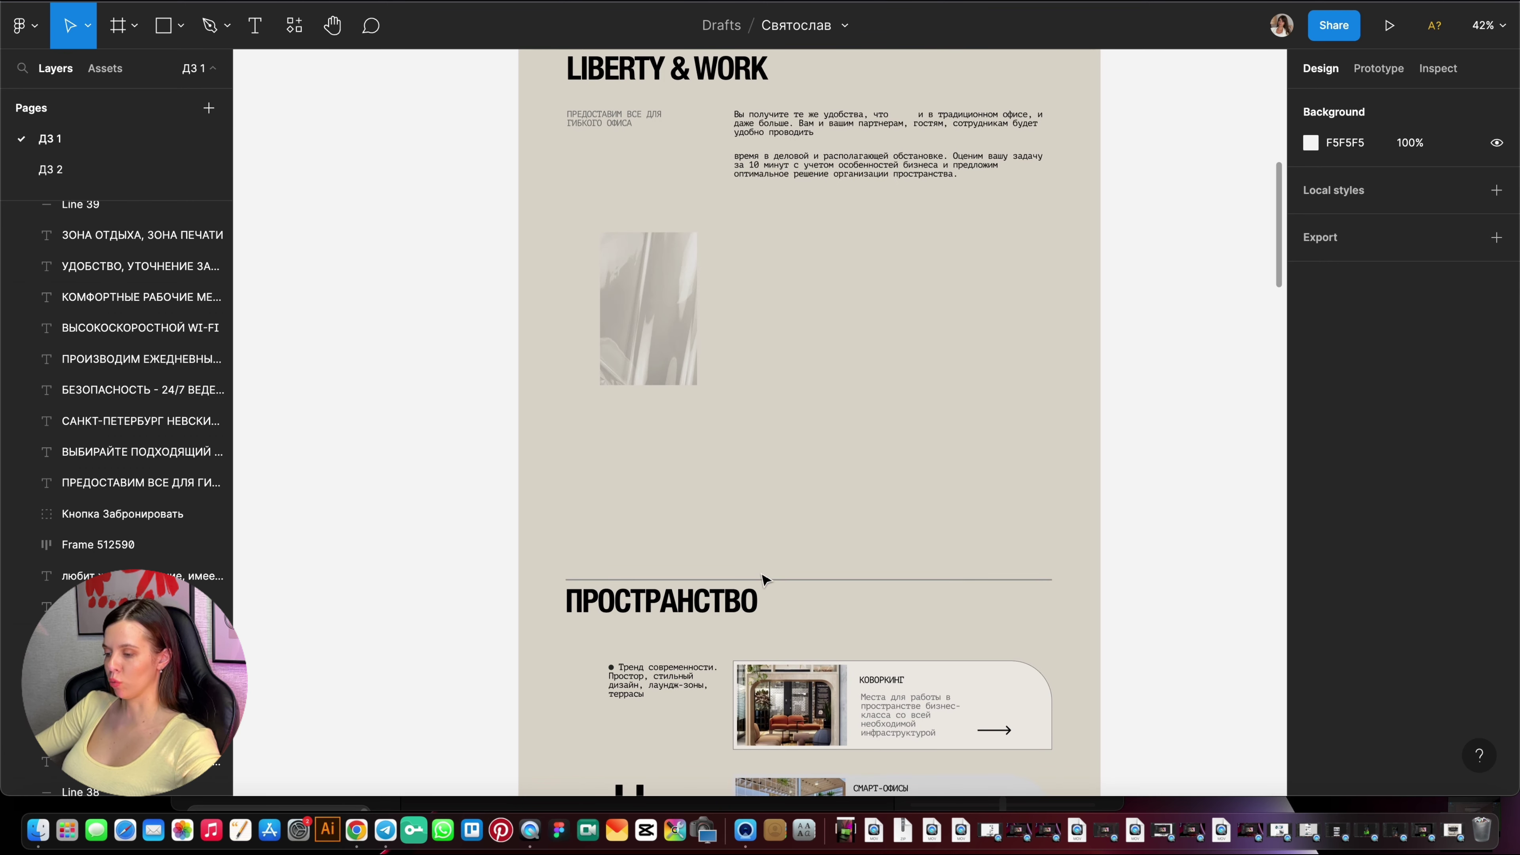
left_click(760, 593)
left_click(873, 390)
scroll(874, 391, "up", 7)
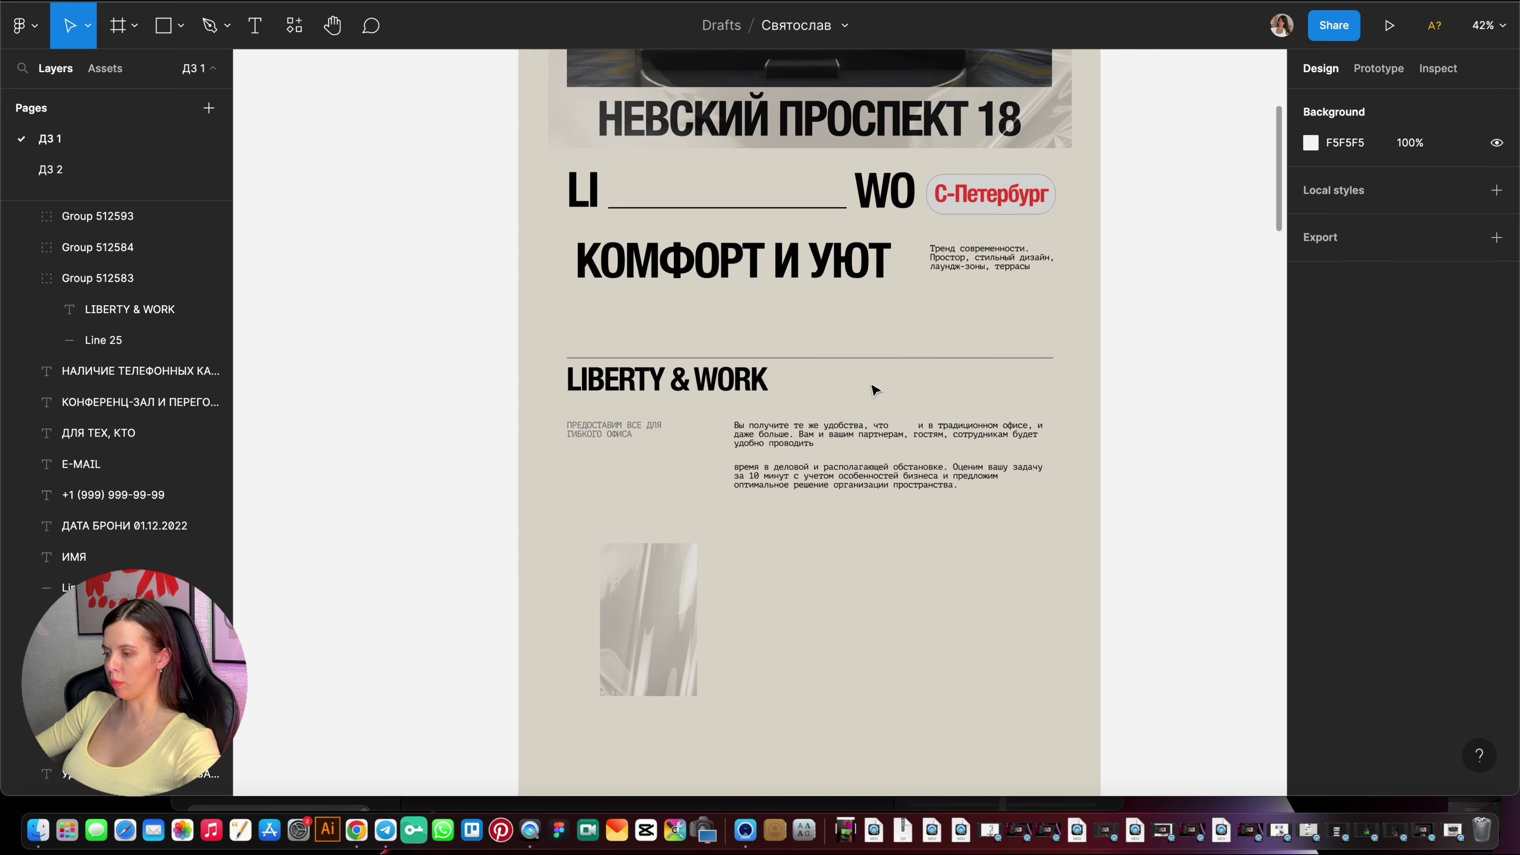
left_click(767, 368)
scroll(778, 372, "down", 2)
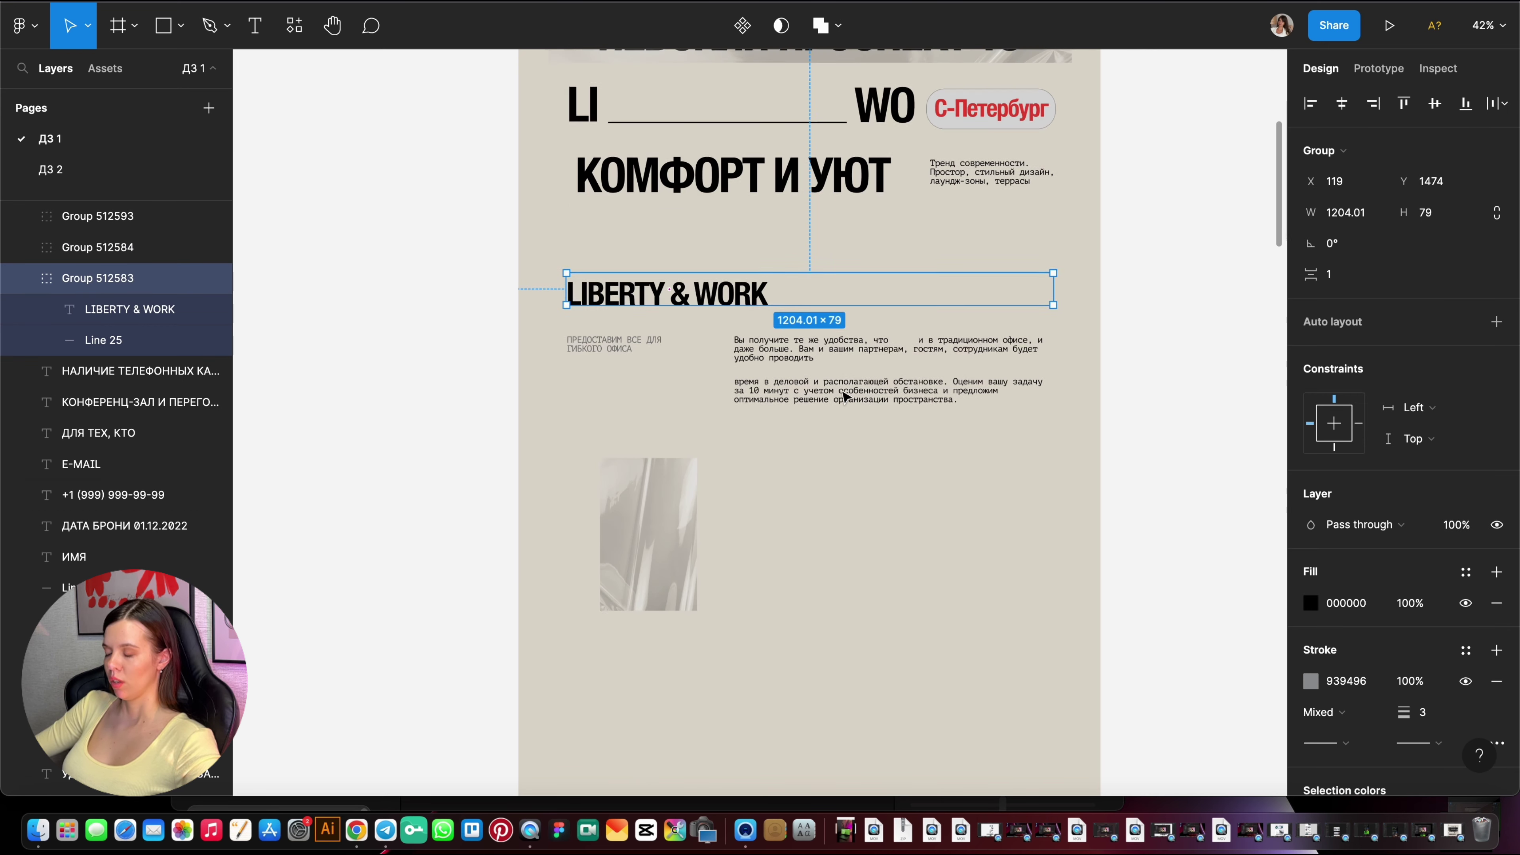
scroll(844, 395, "down", 20)
left_click(727, 515)
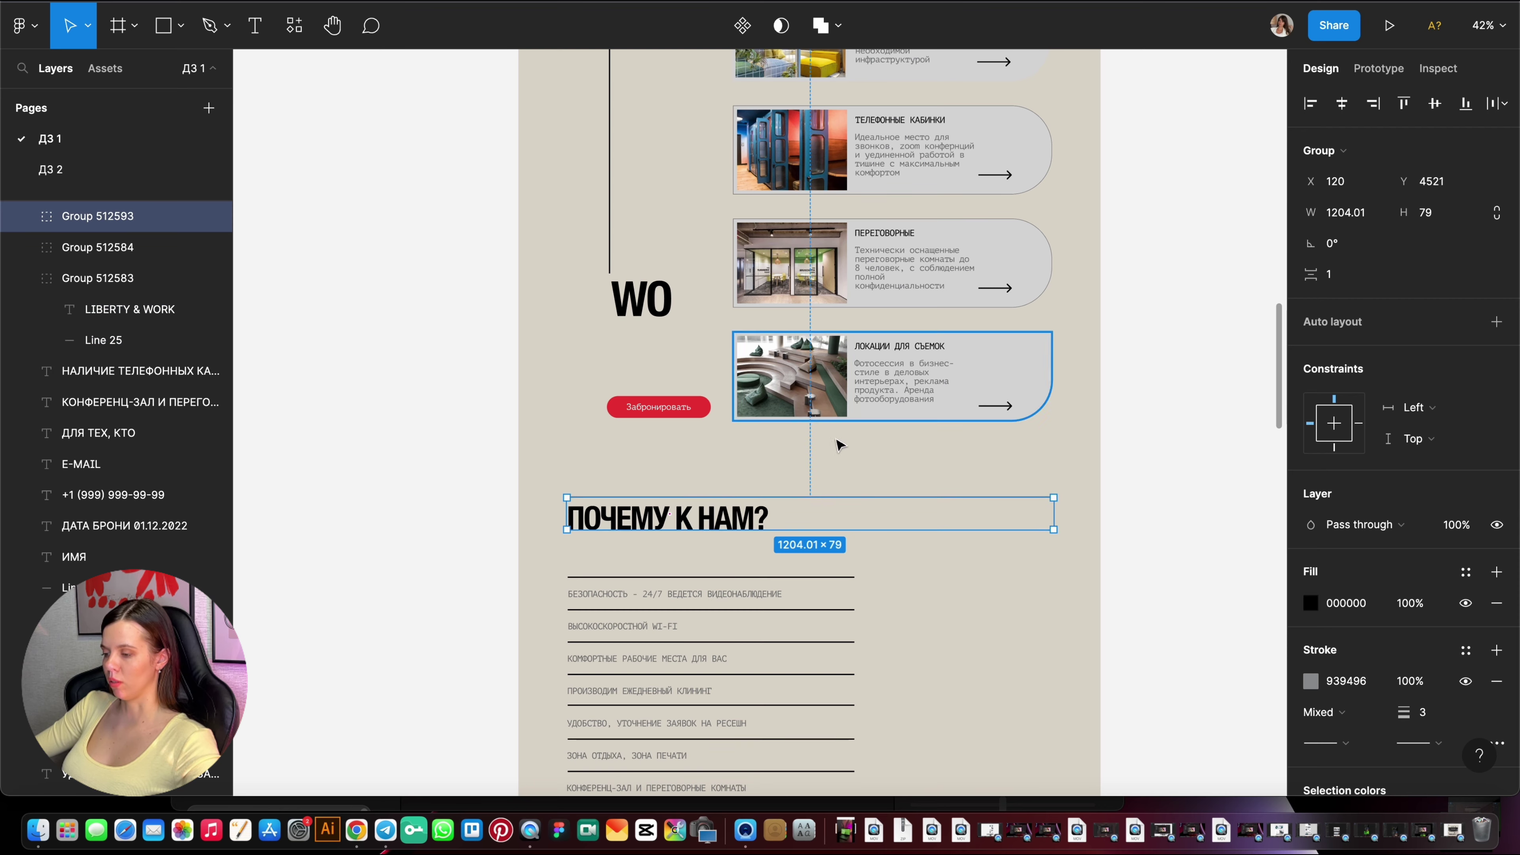
scroll(763, 523, "down", 10)
left_click(732, 548)
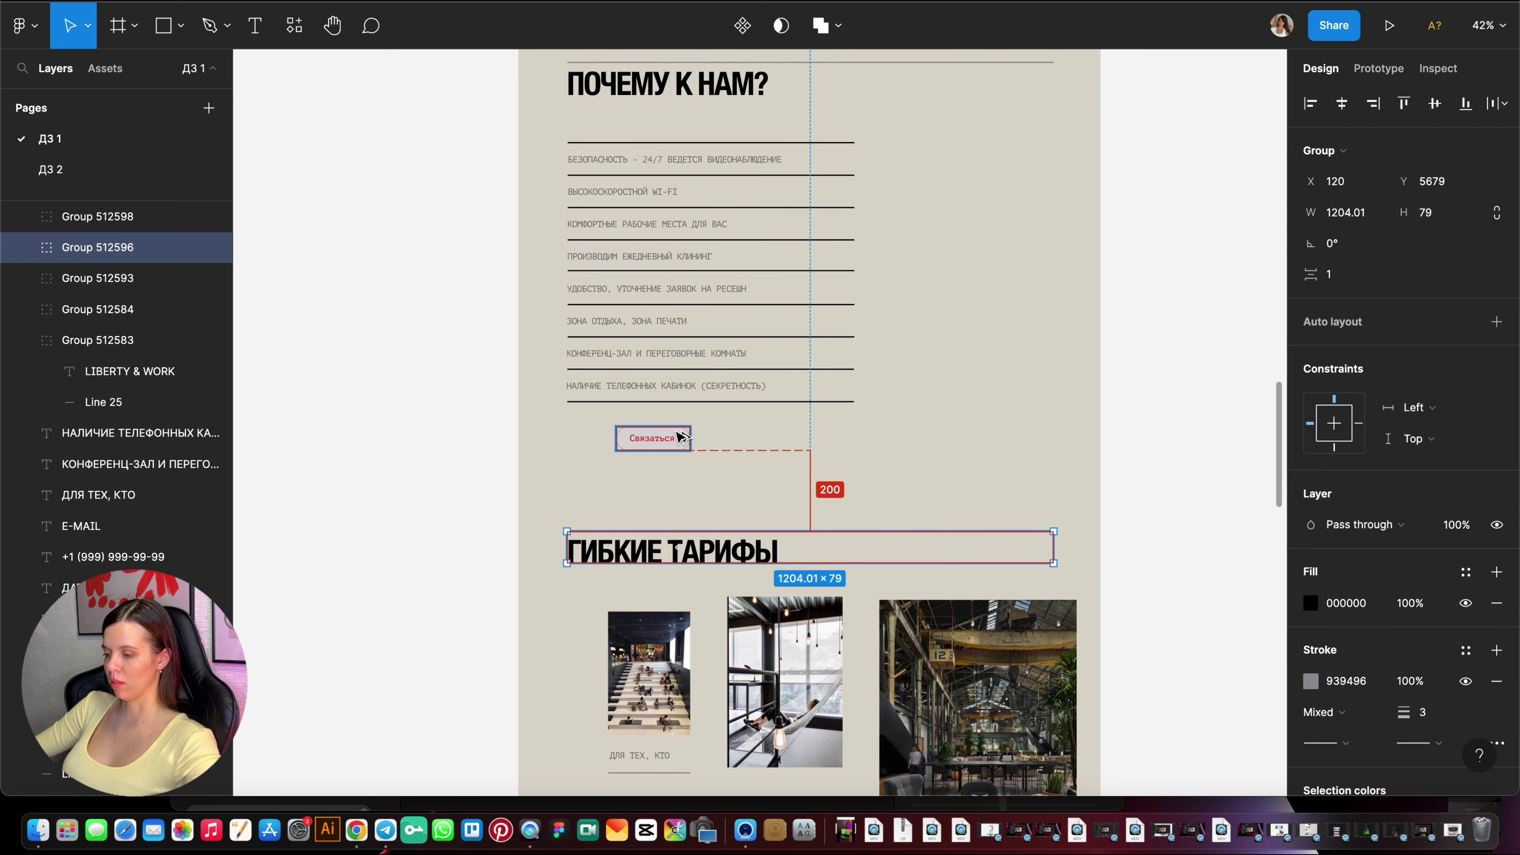
left_click(801, 452)
scroll(799, 458, "down", 7)
scroll(799, 458, "down", 9)
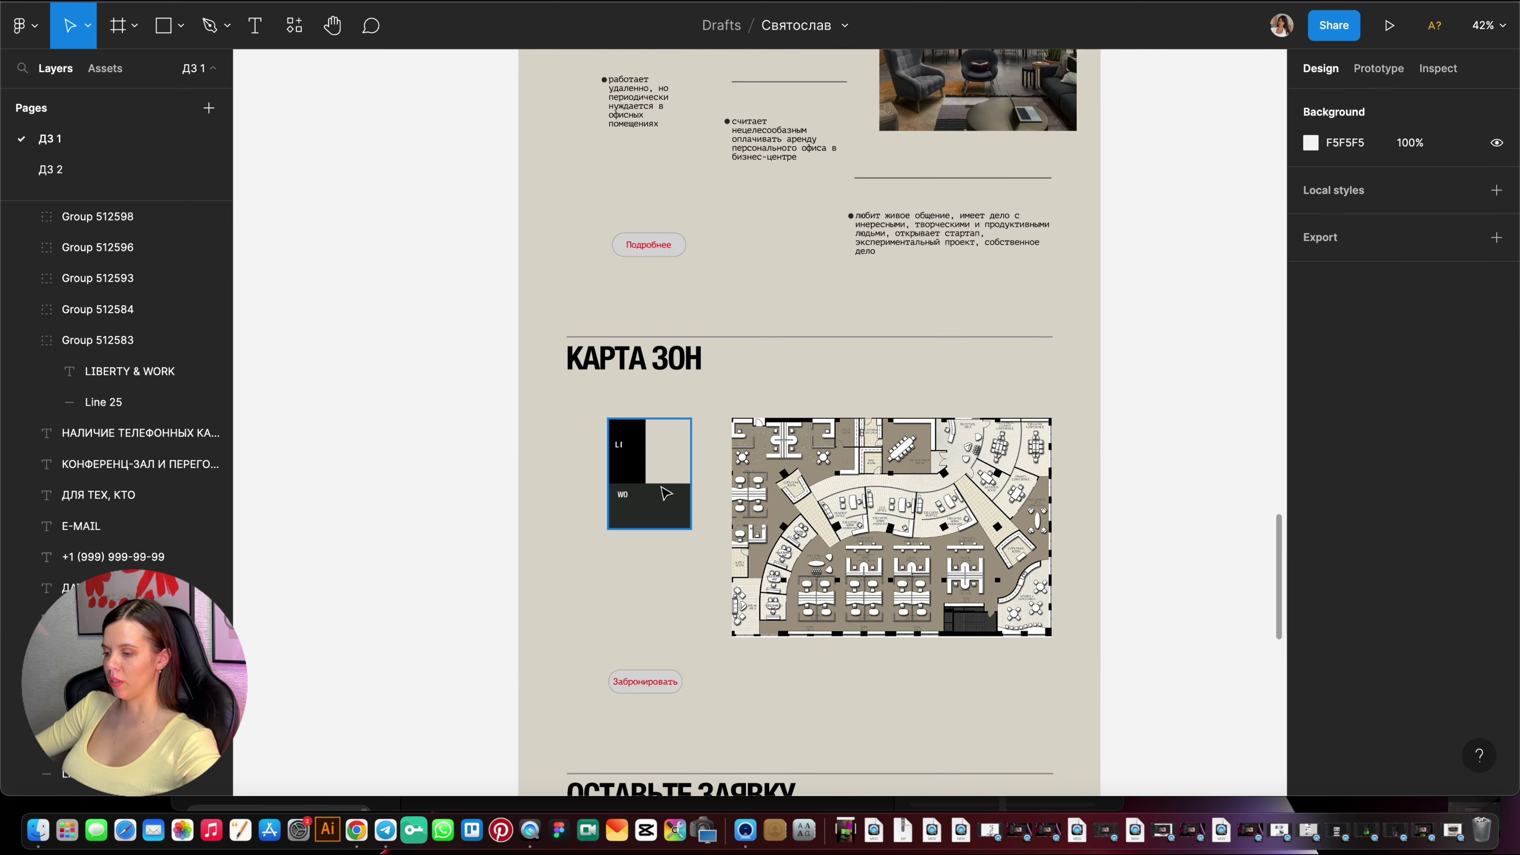
scroll(802, 371, "up", 15)
scroll(805, 359, "up", 15)
scroll(778, 390, "up", 12)
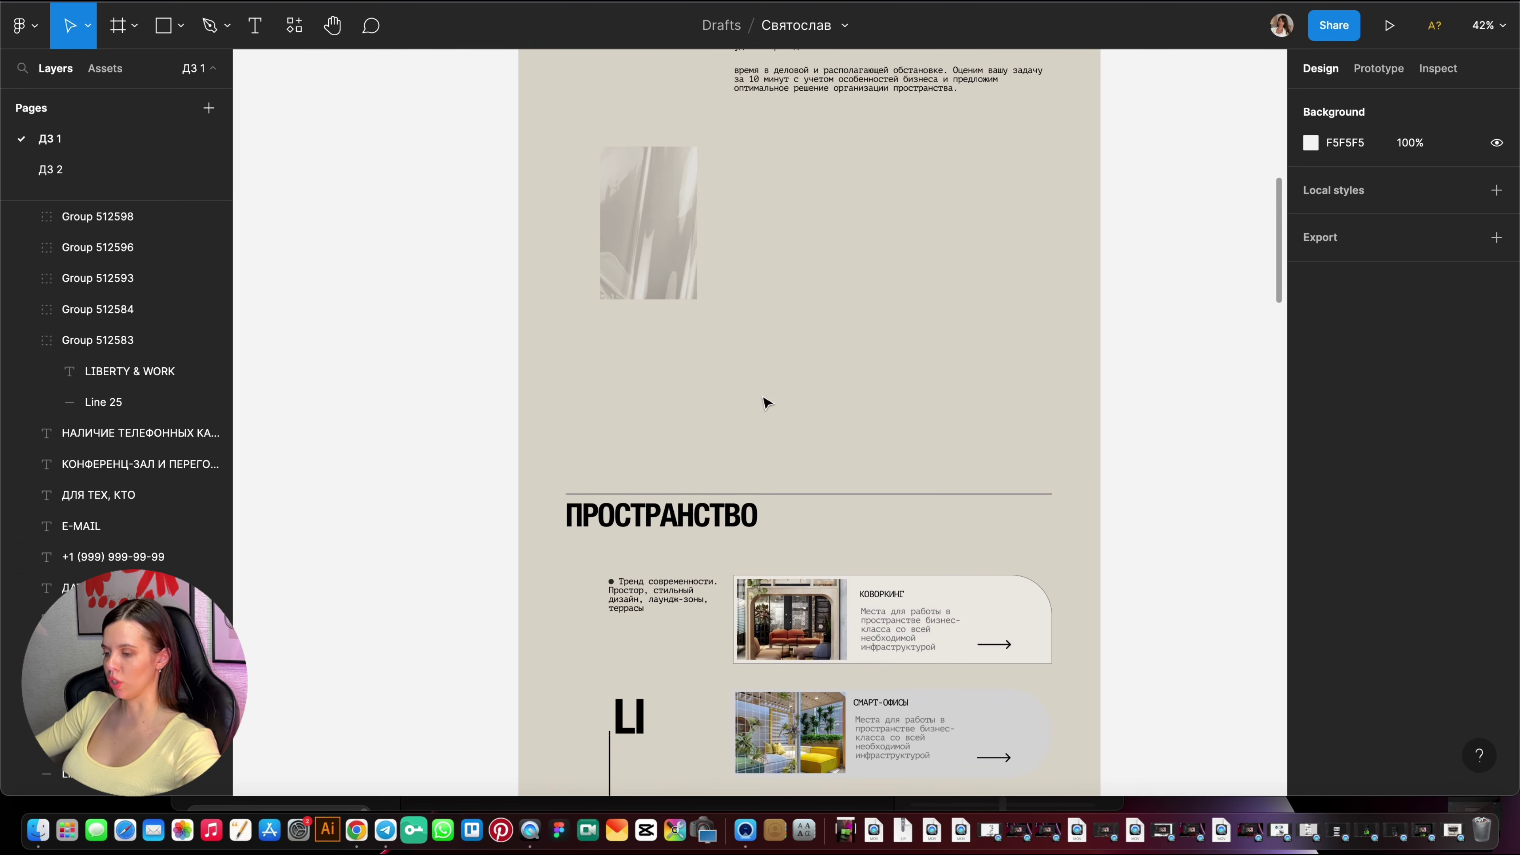
left_click(661, 281)
left_click(808, 427)
scroll(826, 413, "down", 10)
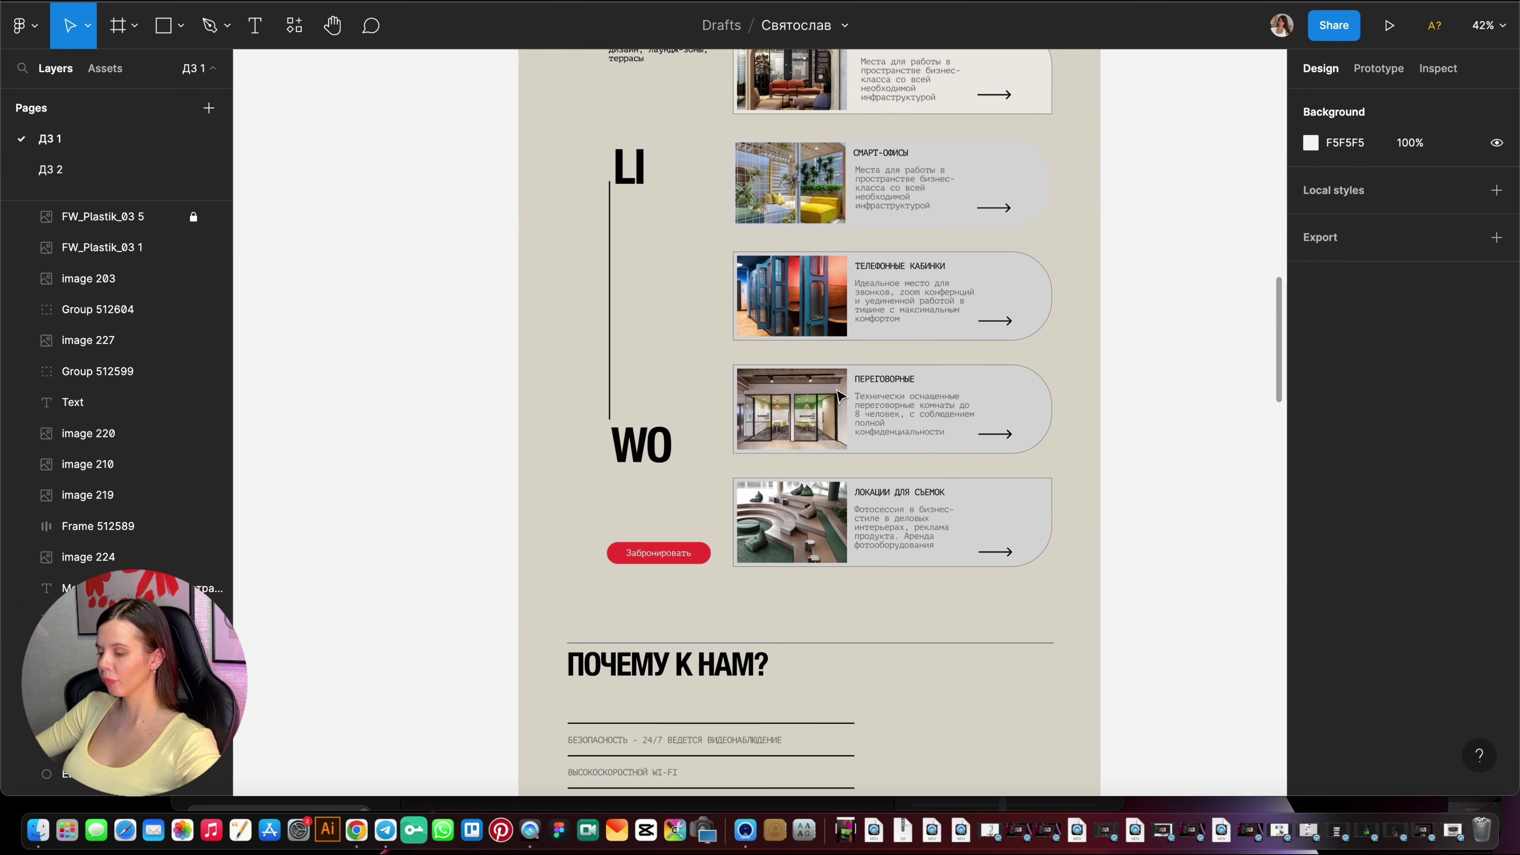
scroll(838, 395, "down", 5)
scroll(797, 476, "down", 1)
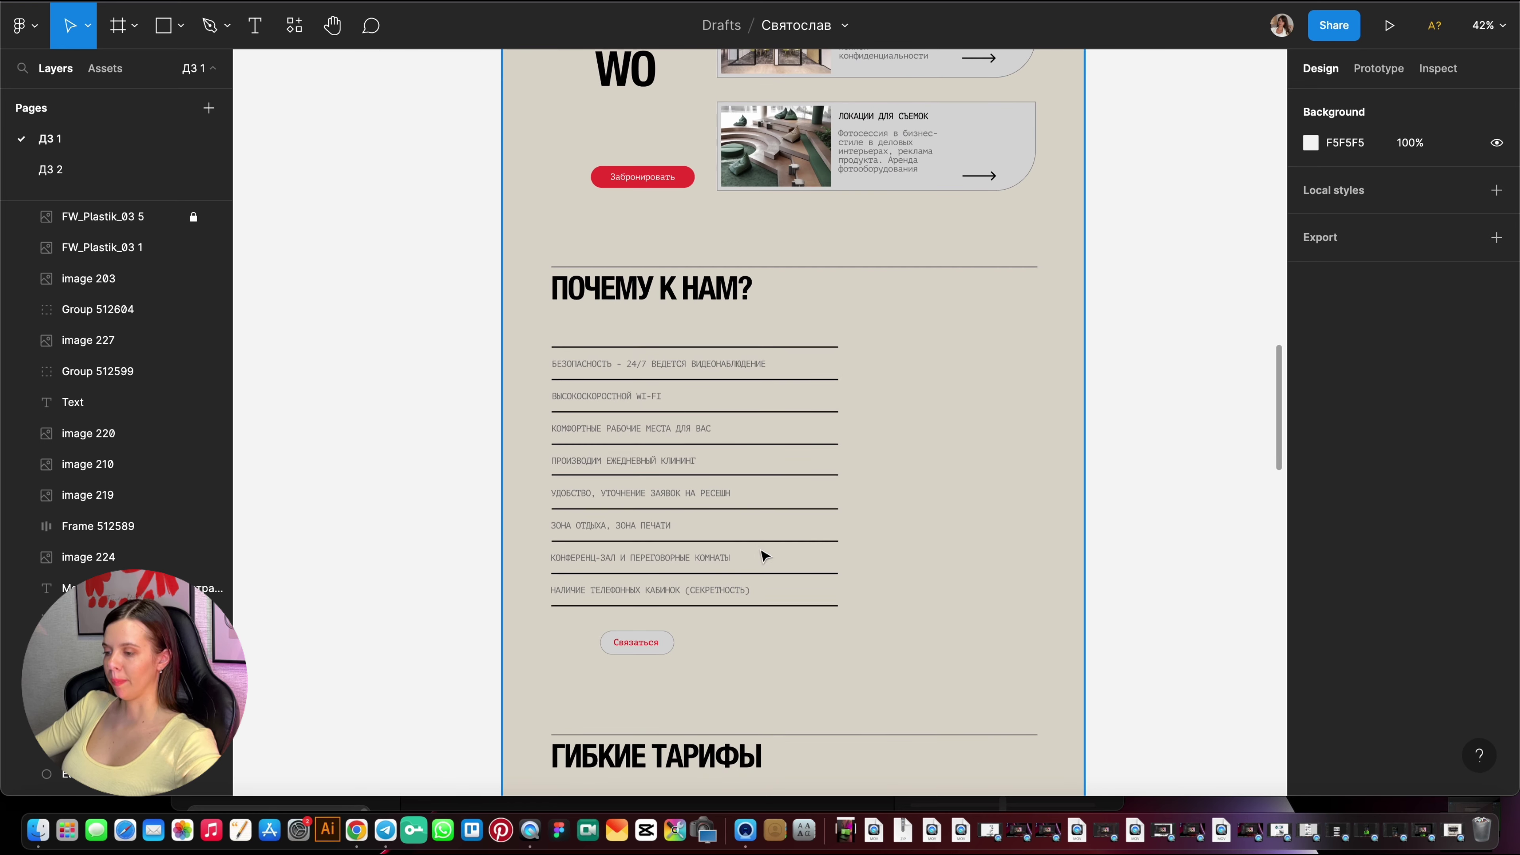
scroll(763, 556, "up", 3, "ctrl")
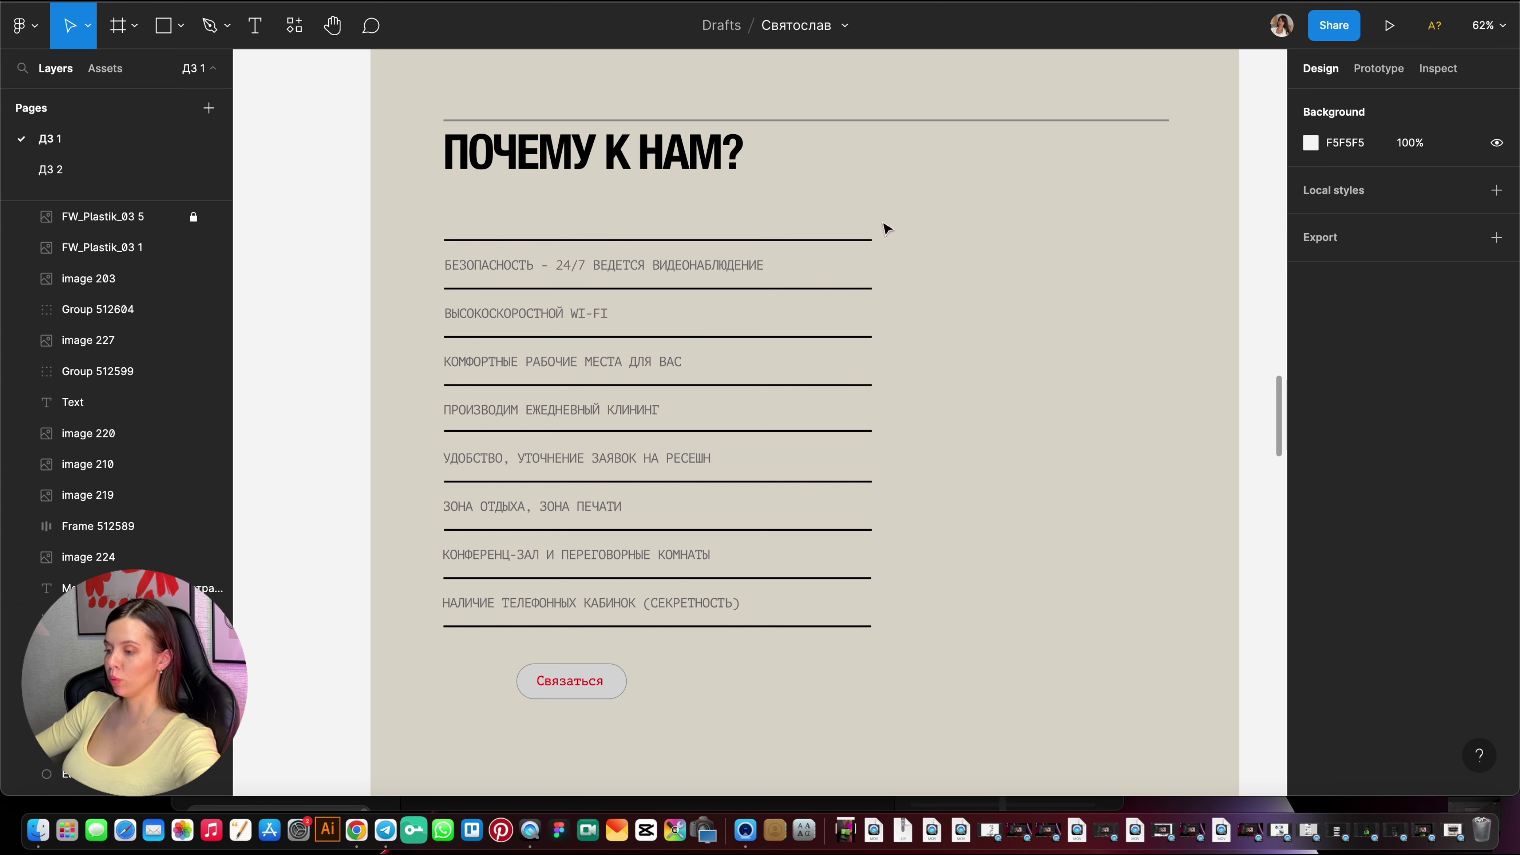
left_click(622, 687)
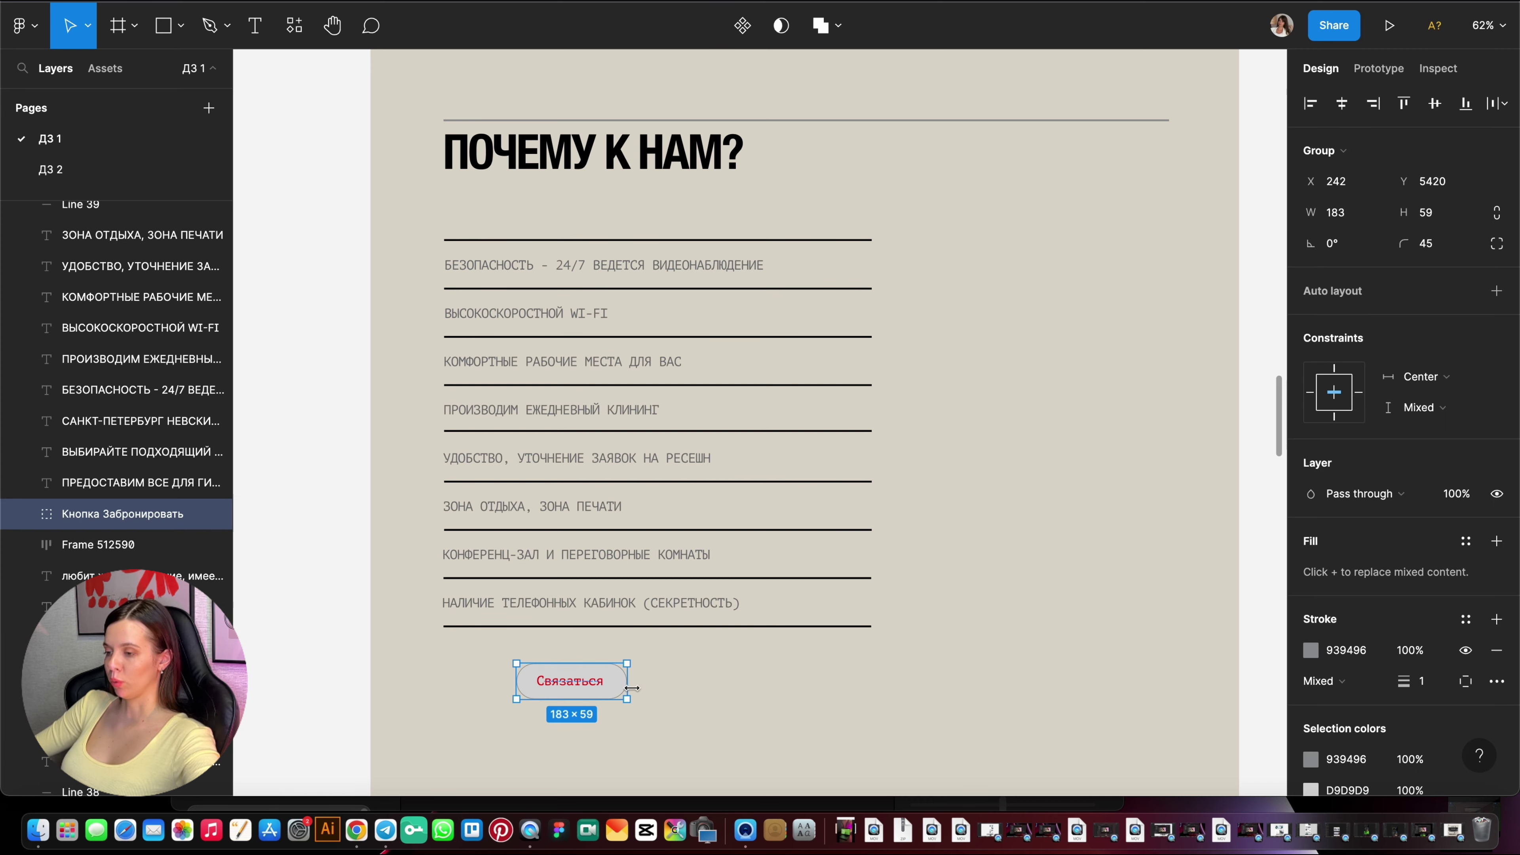
scroll(761, 401, "up", 9)
scroll(760, 401, "down", 5)
double_click(610, 231)
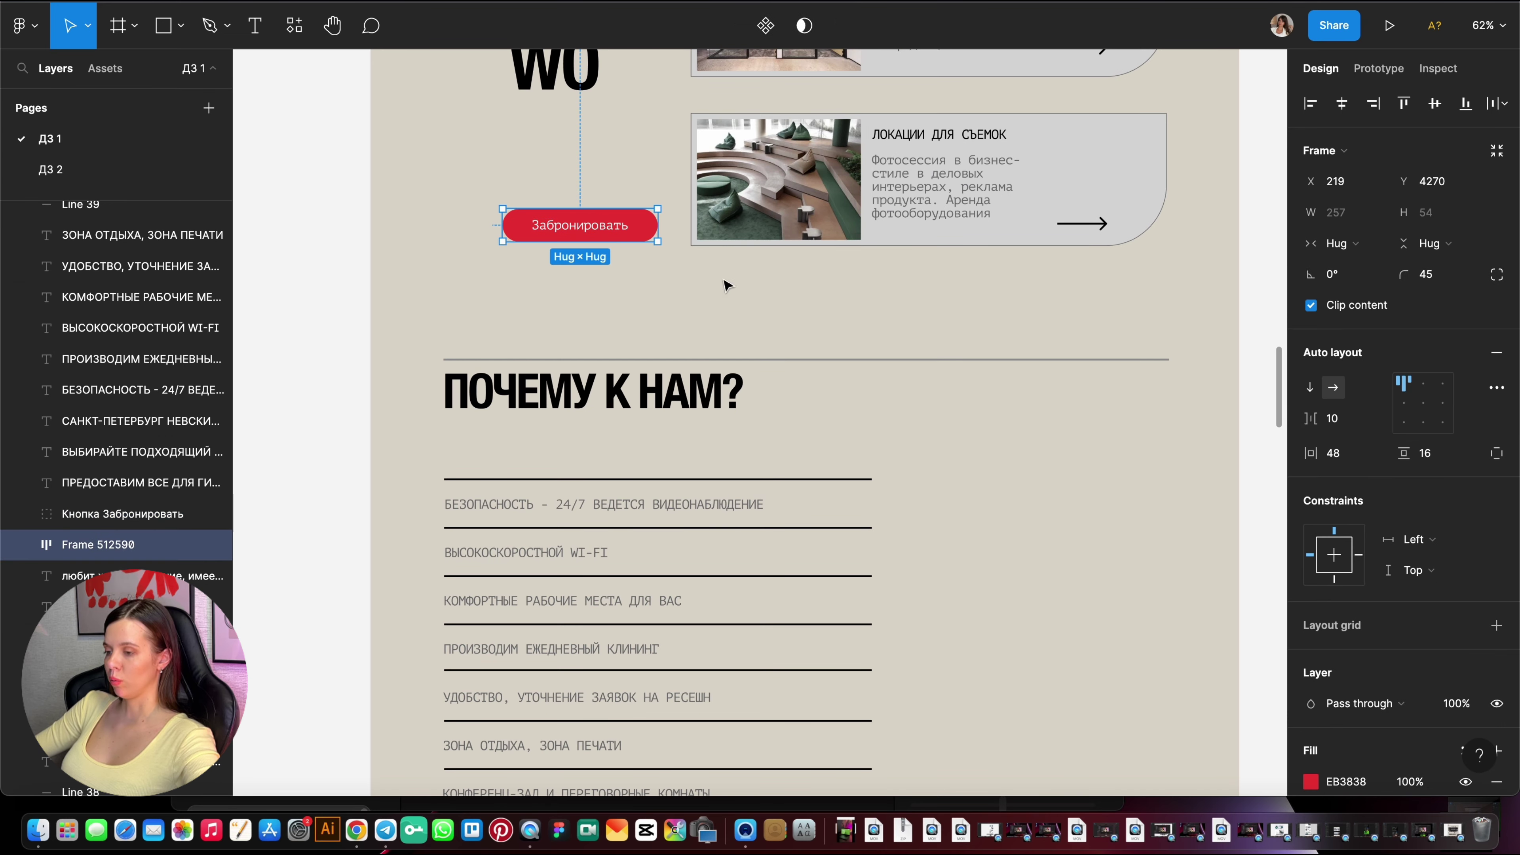
left_click(774, 292)
scroll(772, 292, "down", 5)
scroll(933, 442, "up", 3)
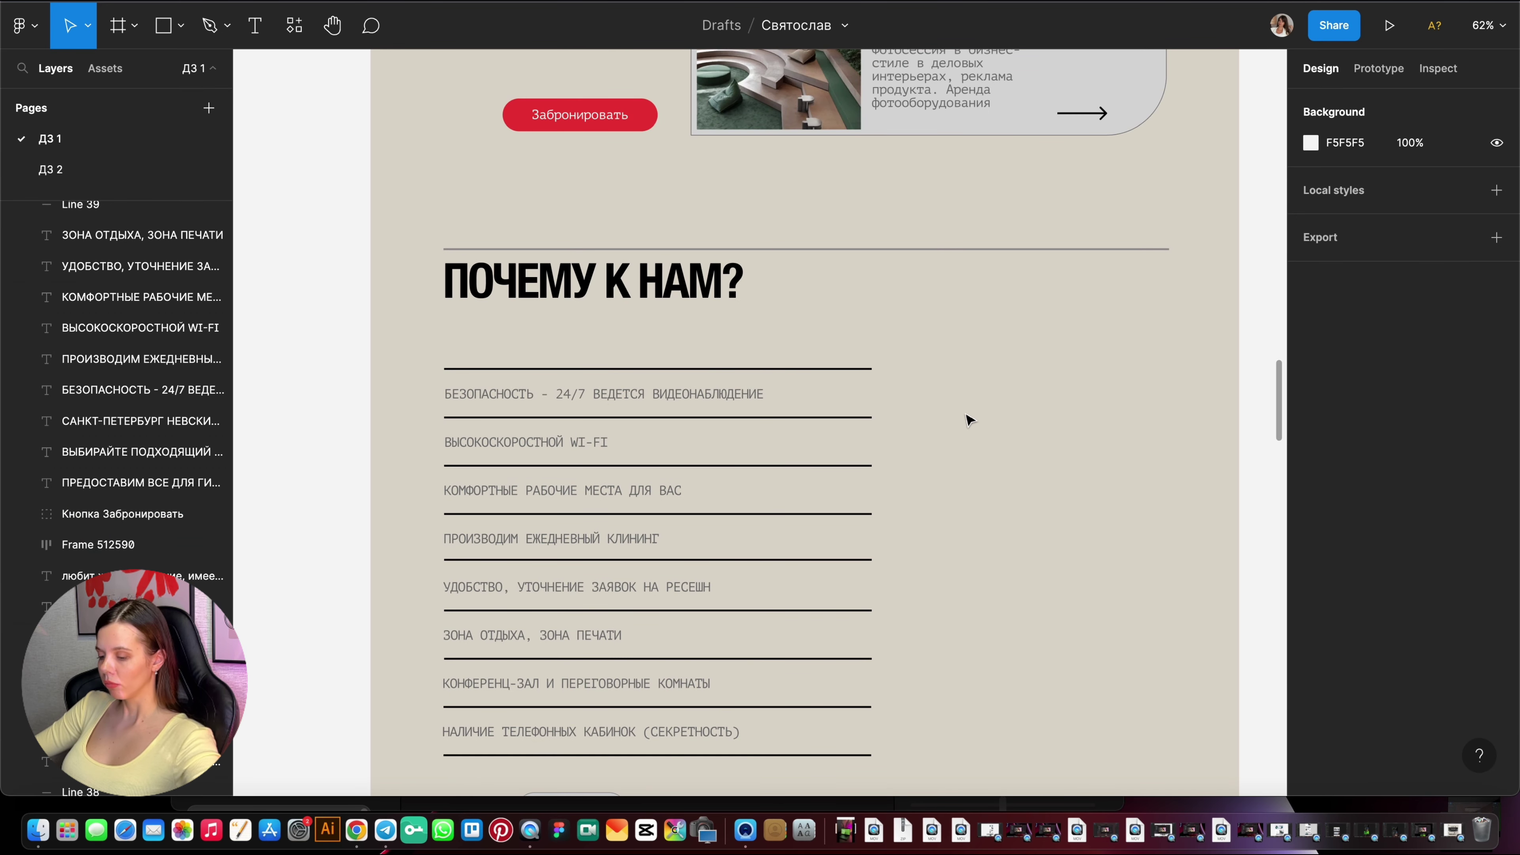
scroll(958, 405, "down", 2)
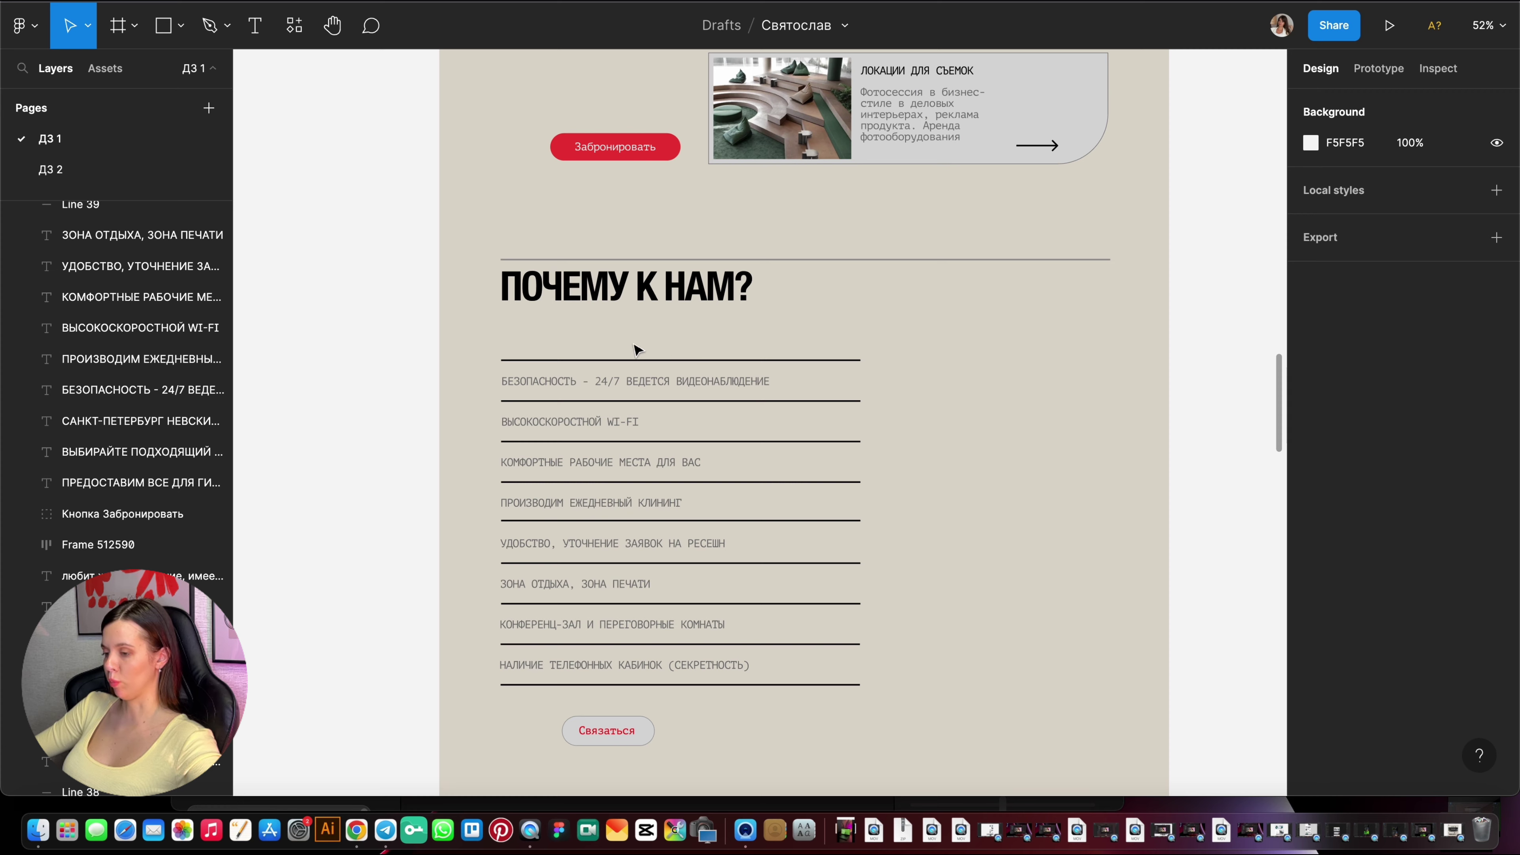
left_click_drag(903, 349, 899, 621)
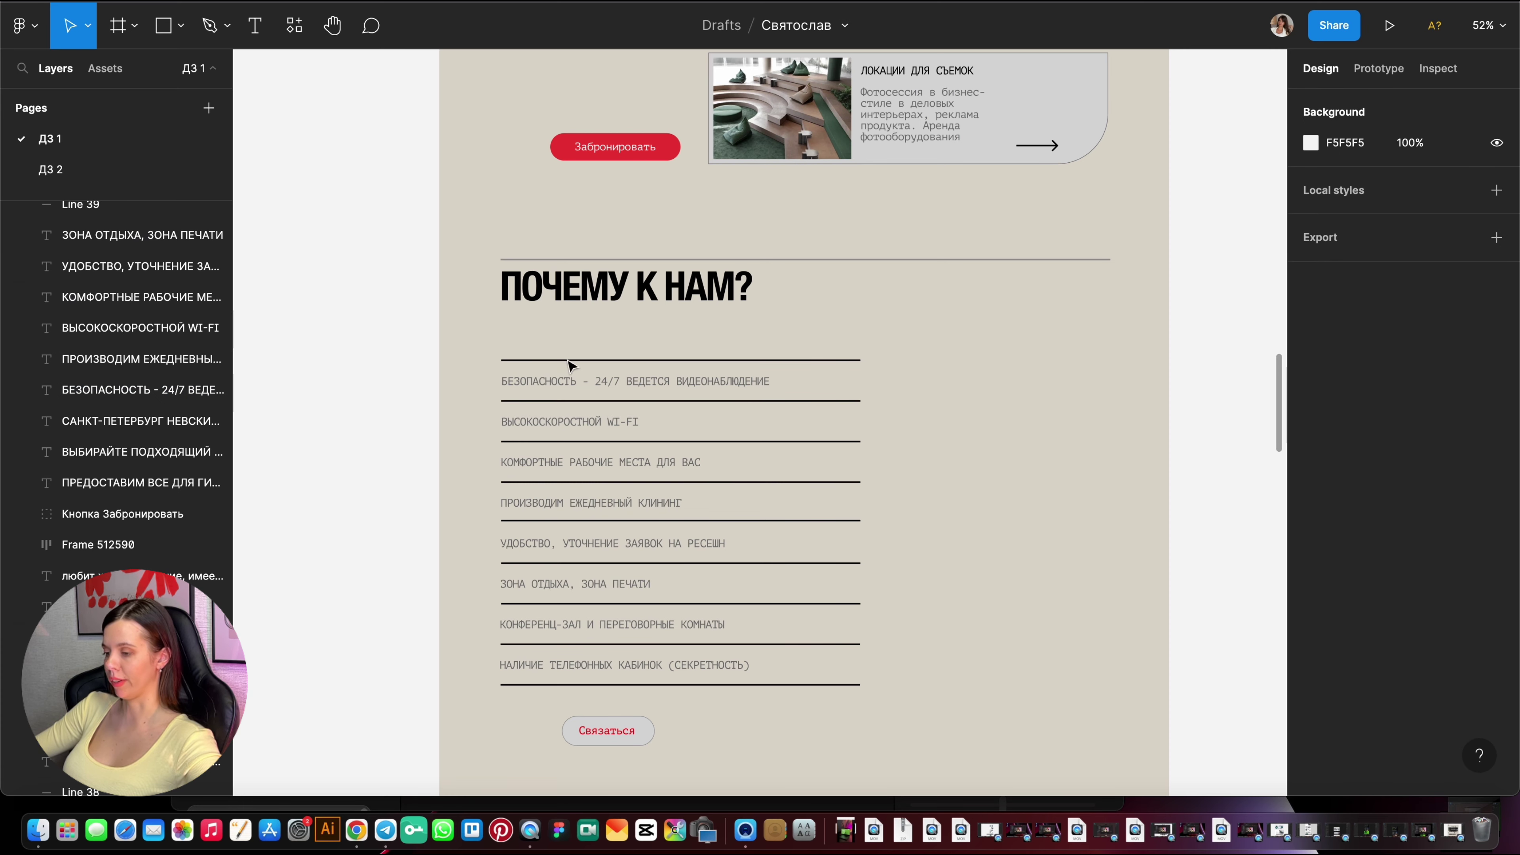
scroll(960, 316, "down", 3)
scroll(960, 316, "down", 5)
scroll(960, 316, "down", 3)
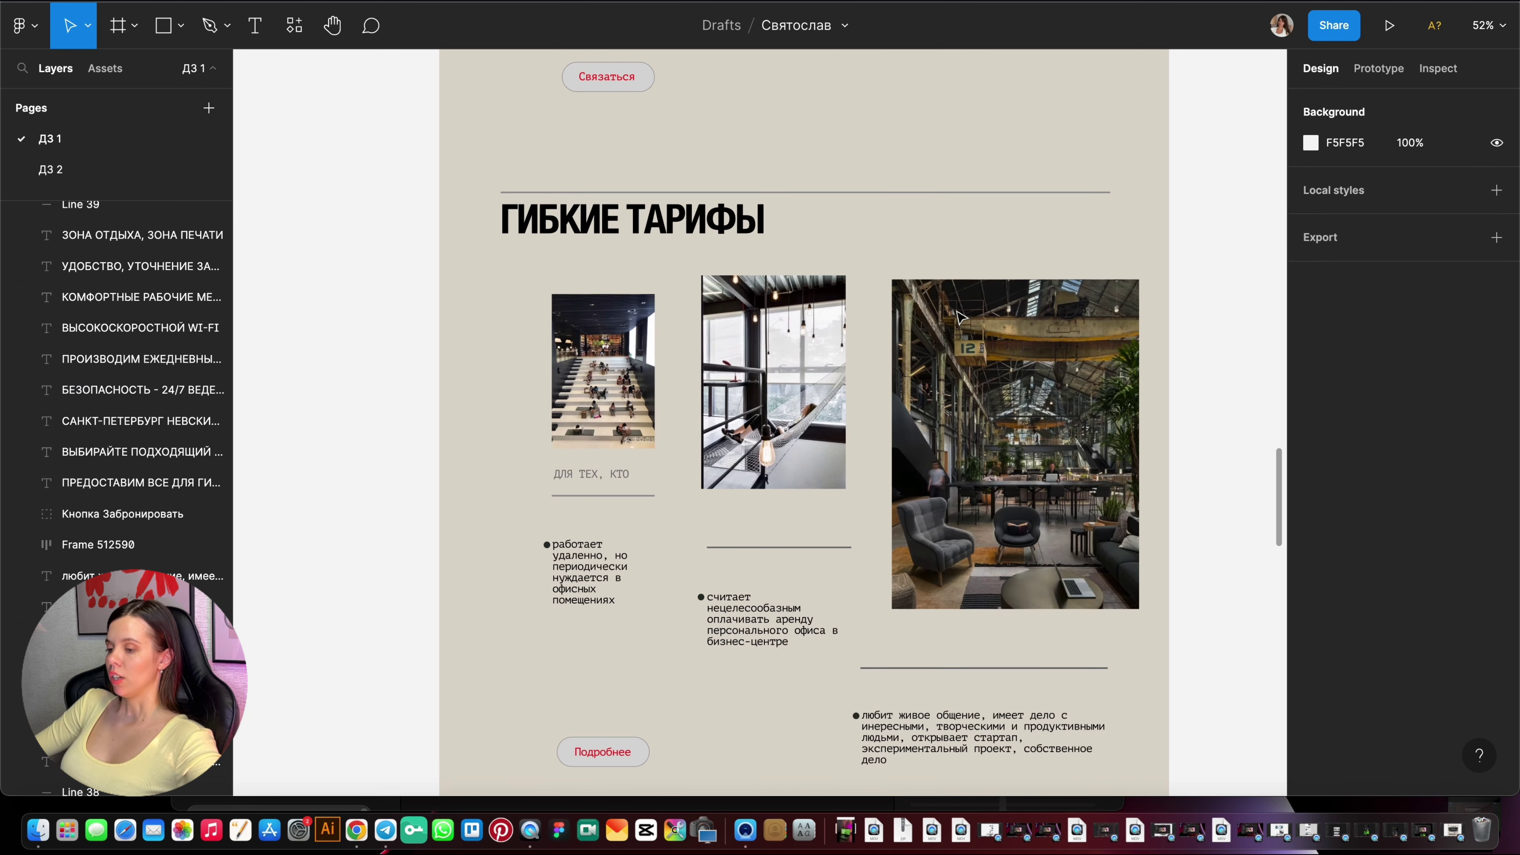
scroll(960, 316, "down", 3)
scroll(1017, 335, "up", 3)
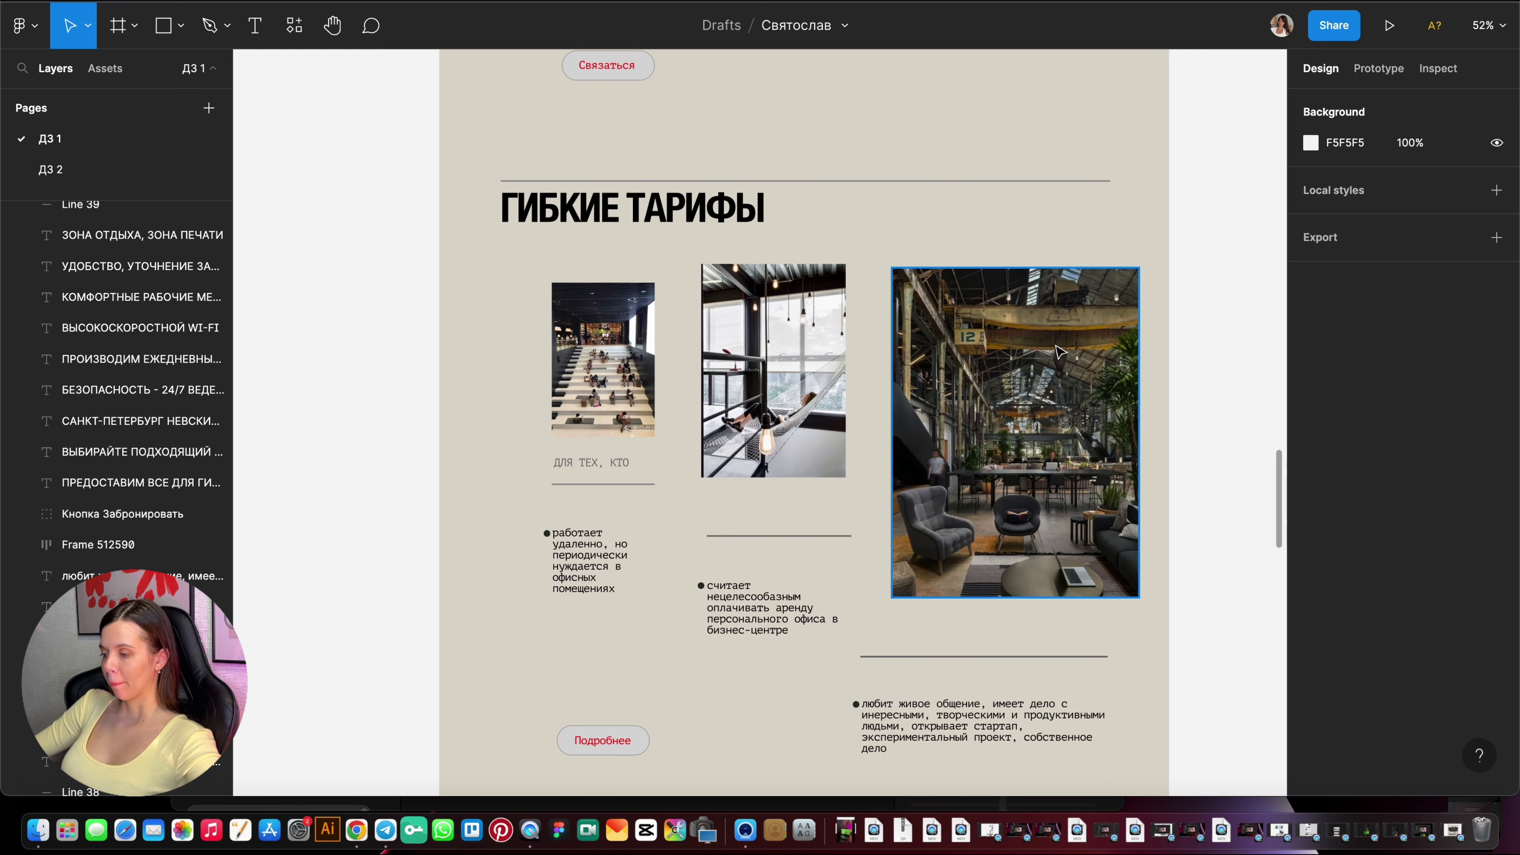
scroll(1133, 223, "down", 1)
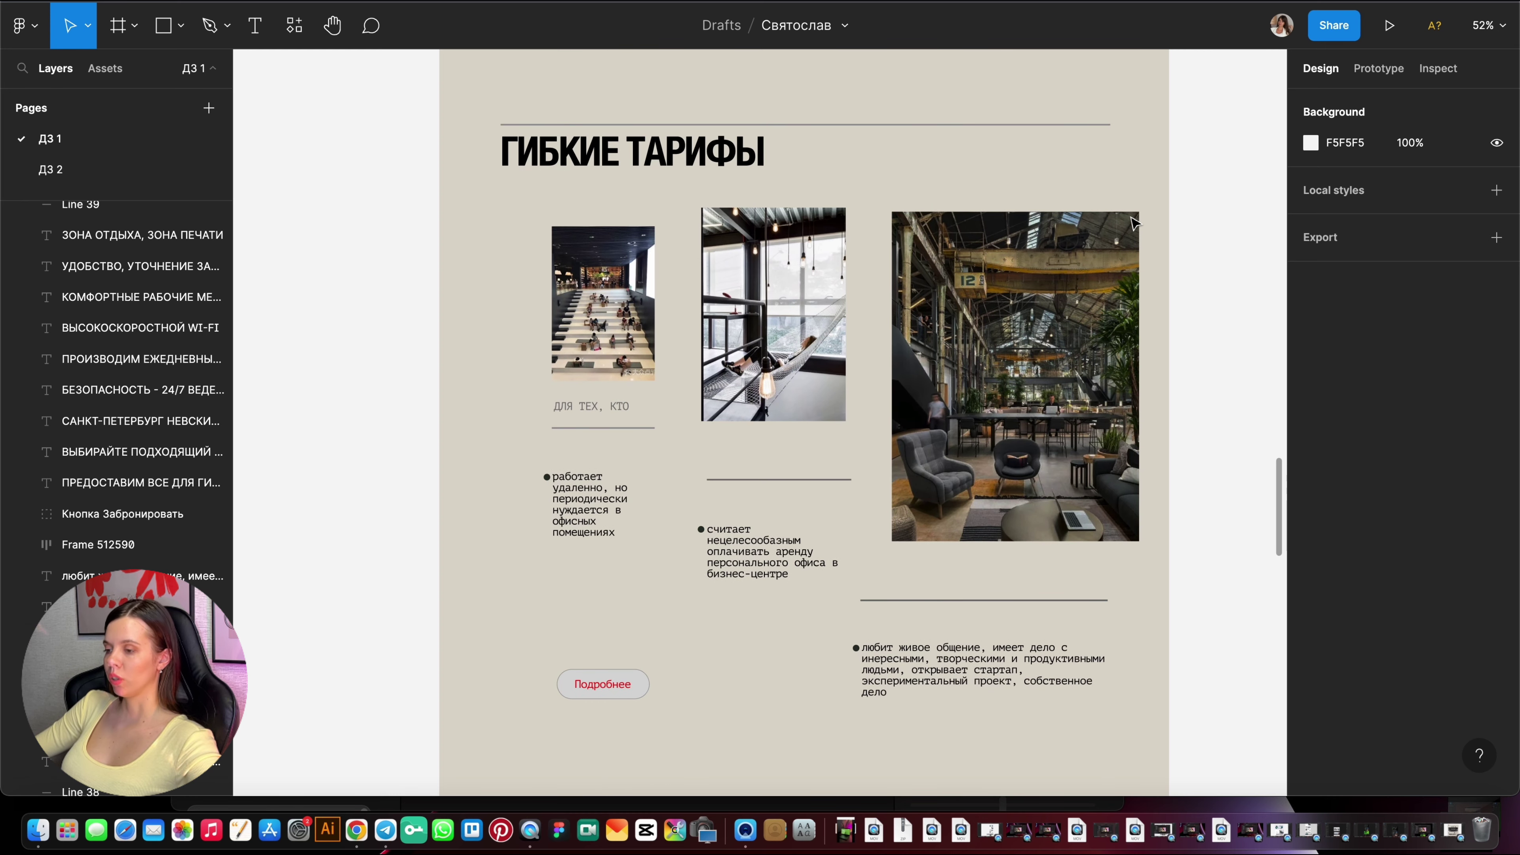
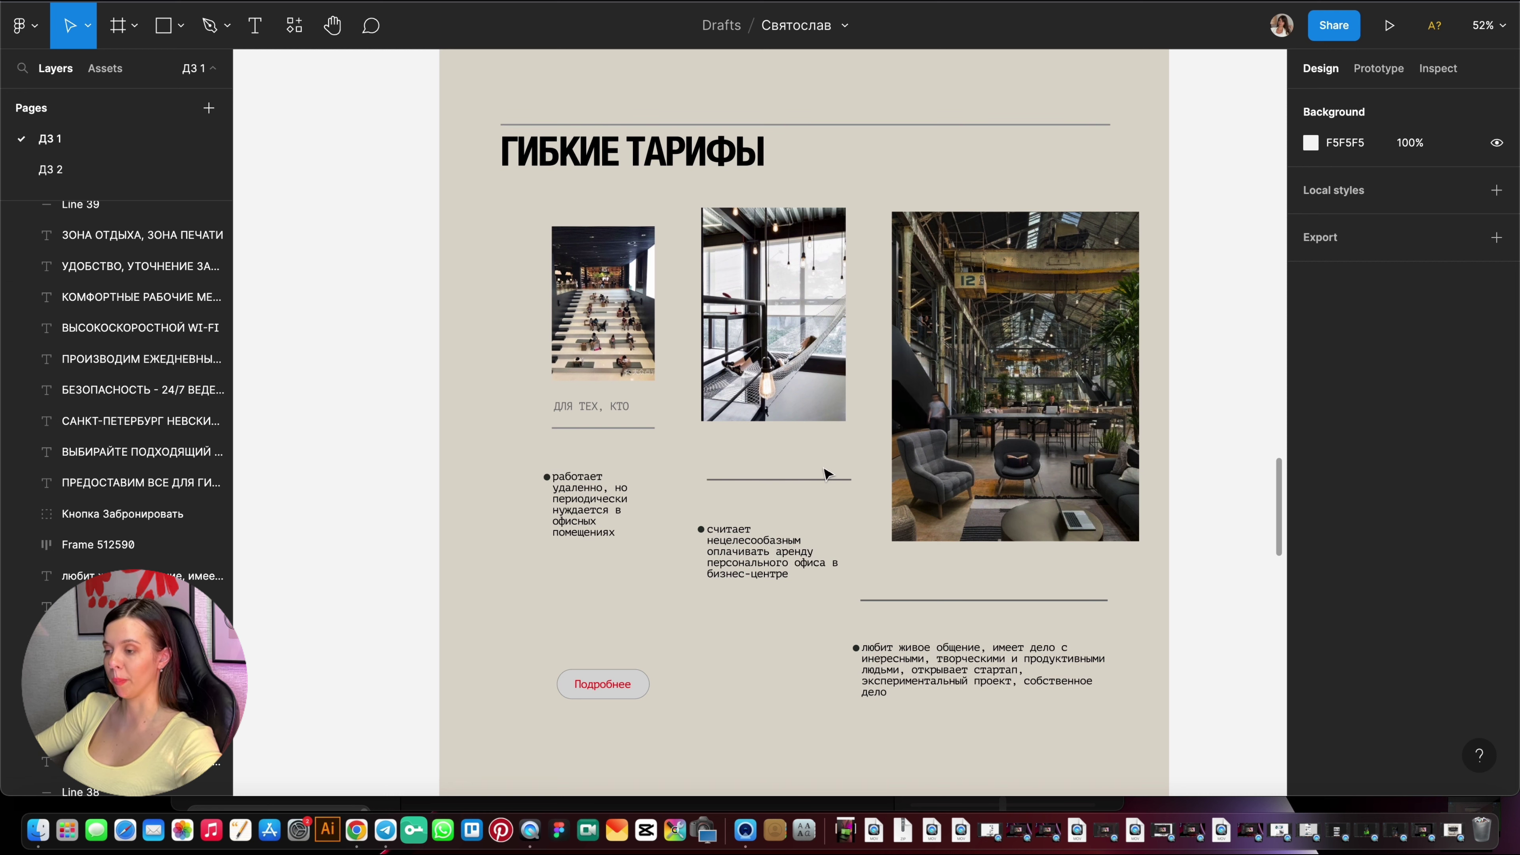
Inspect the ДЛЯ ТЕХ, КТО caption's text settings.
scroll(832, 473, "down", 2)
scroll(922, 402, "up", 2)
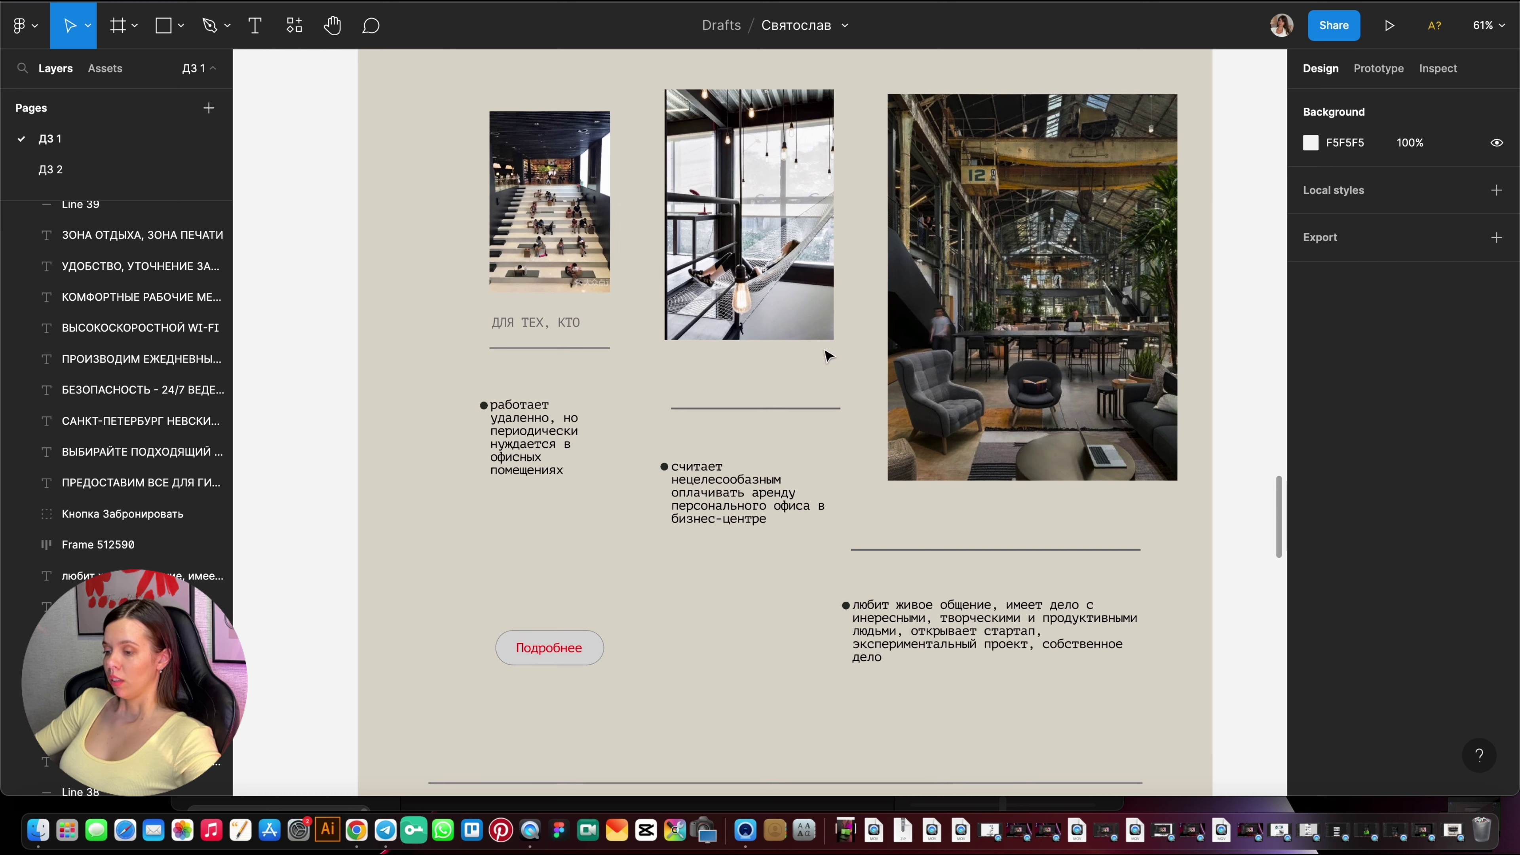
left_click(562, 327)
left_click(635, 400)
left_click(548, 326)
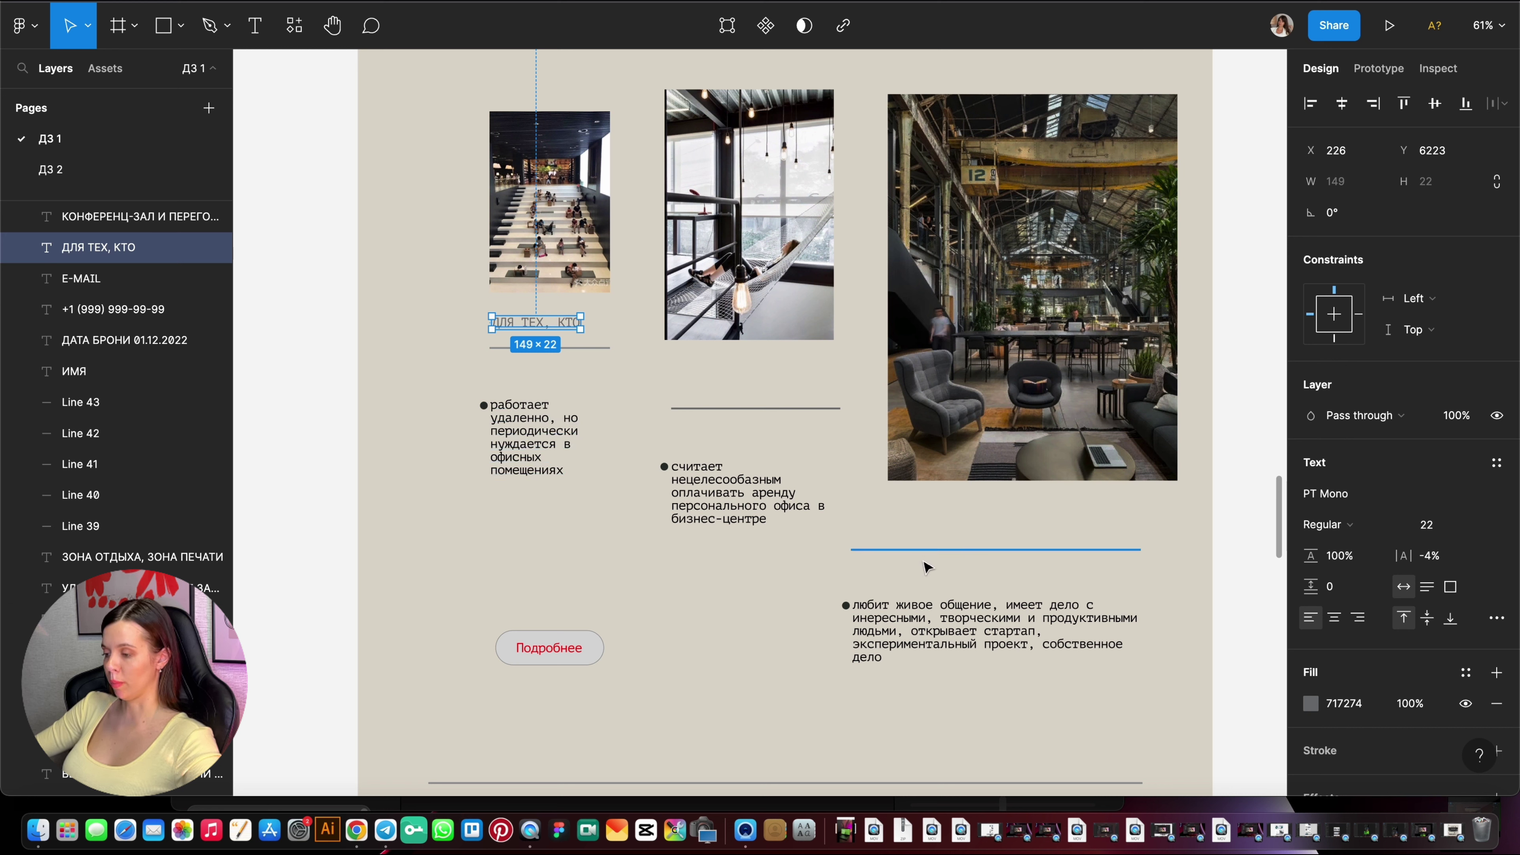
left_click(984, 521)
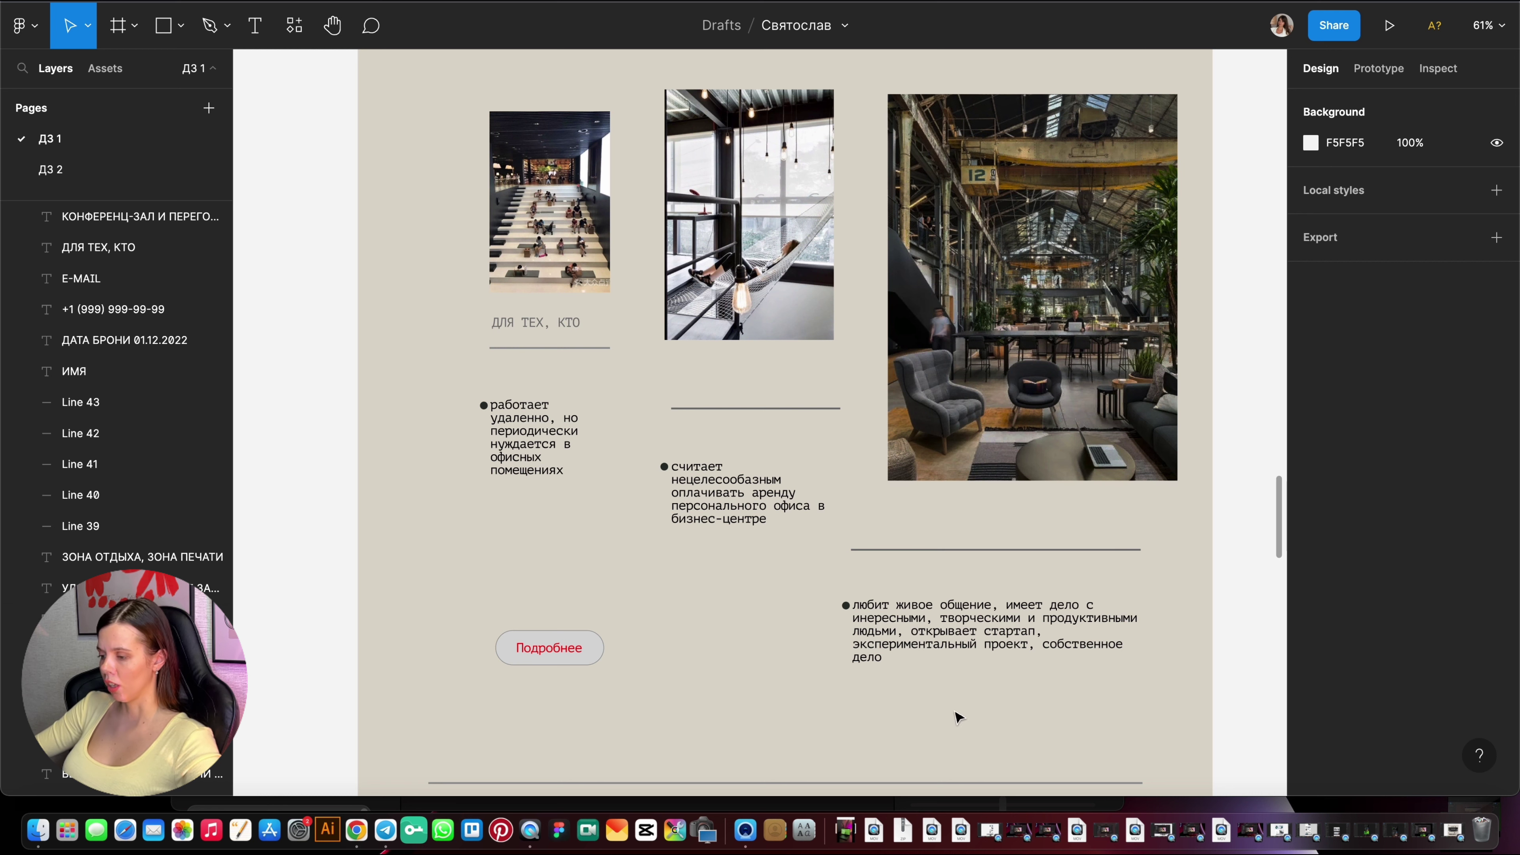
Move the right column's text and divider right to align with the photo's left edge.
left_click_drag(1153, 702, 838, 521)
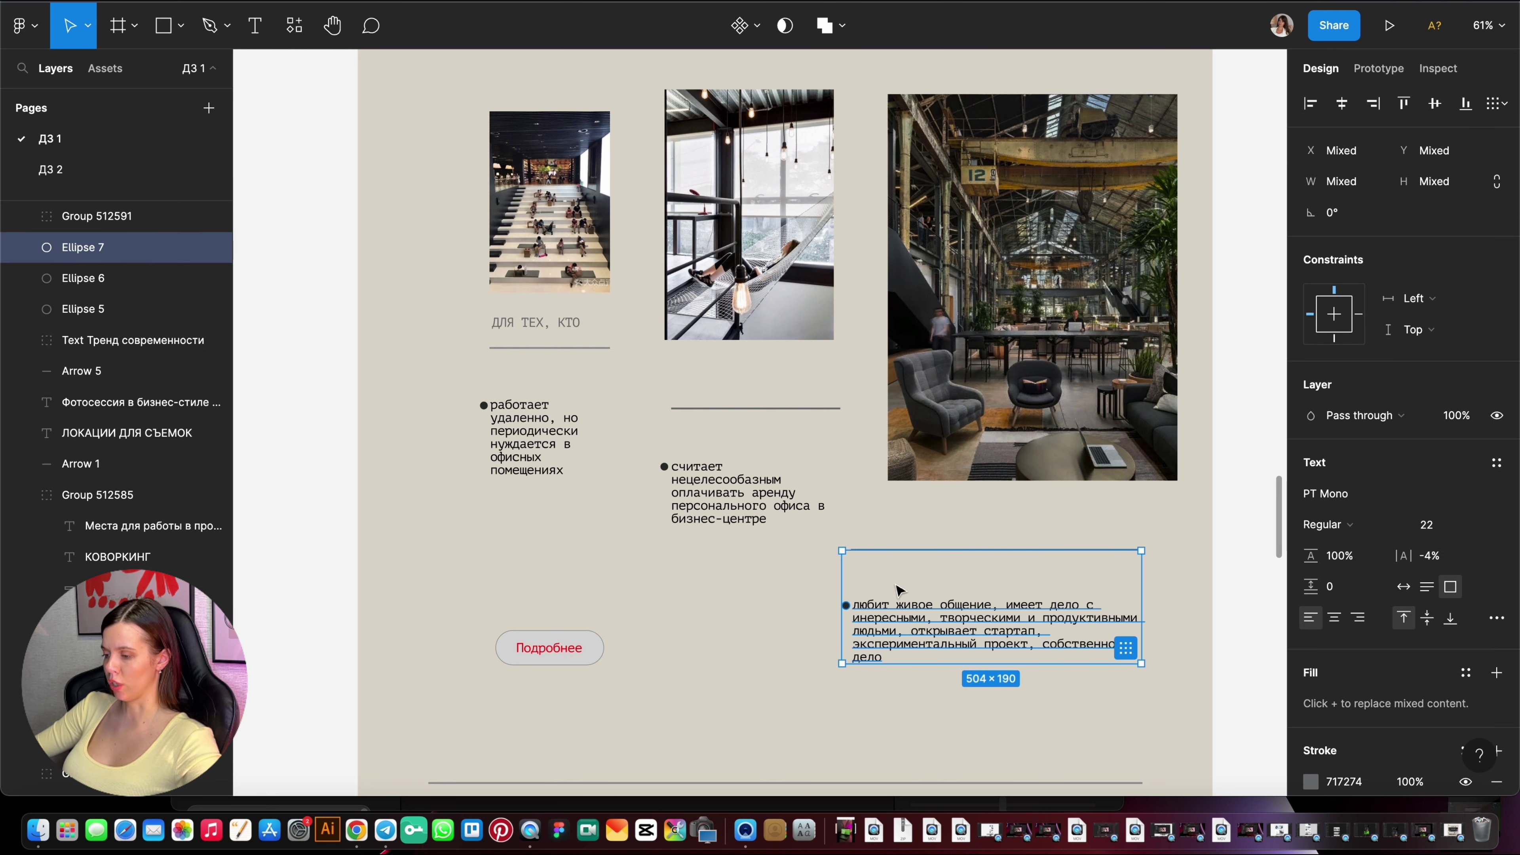
left_click_drag(896, 593, 937, 576)
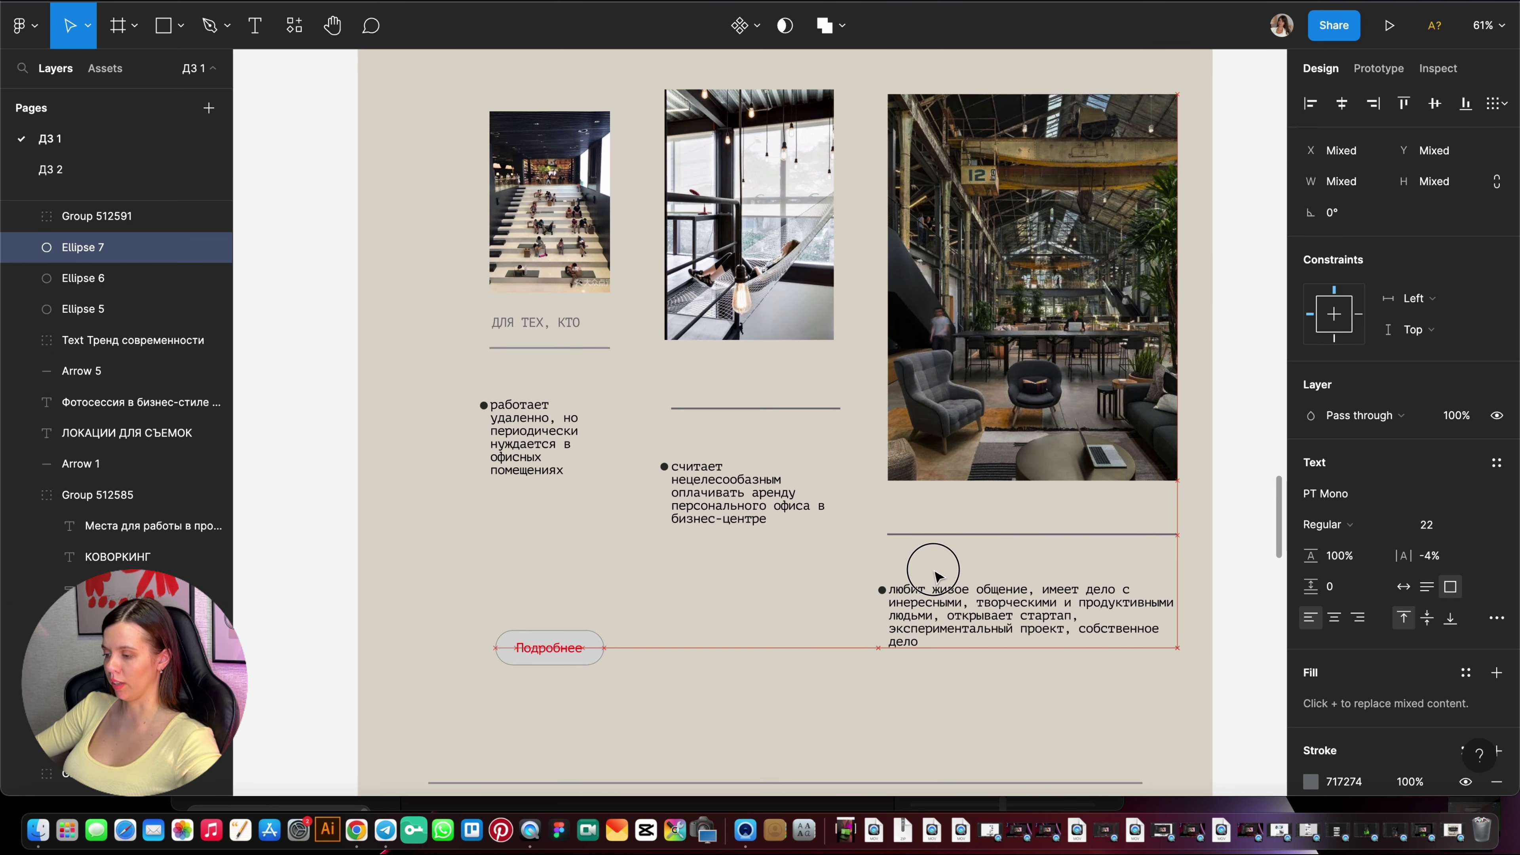
left_click_drag(936, 576, 943, 576)
left_click(802, 574)
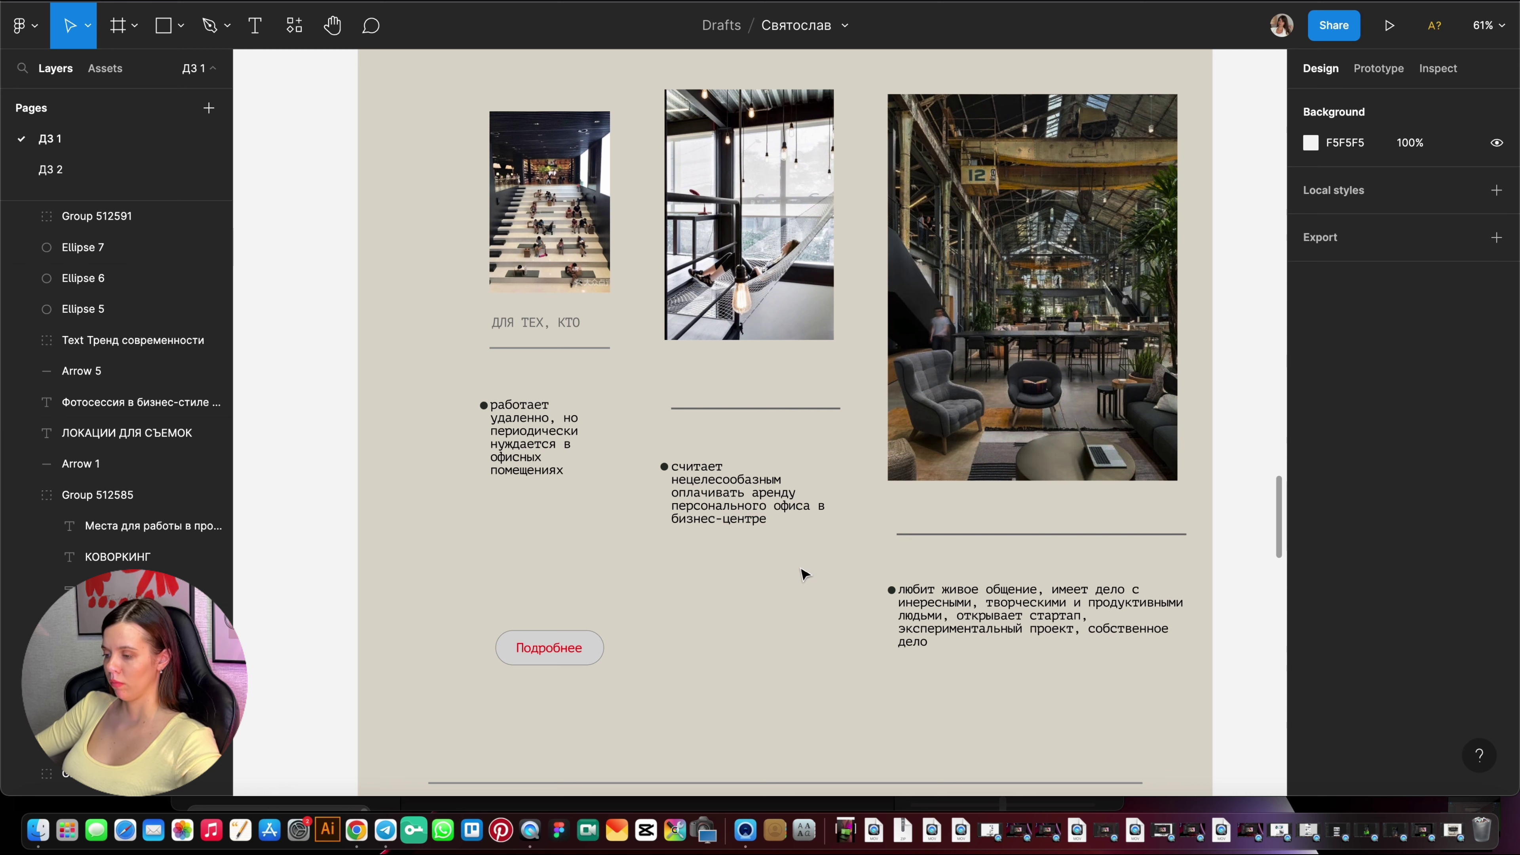
Extend Line 38's left endpoint to the photo's left edge.
left_click(911, 534)
scroll(904, 534, "up", 5)
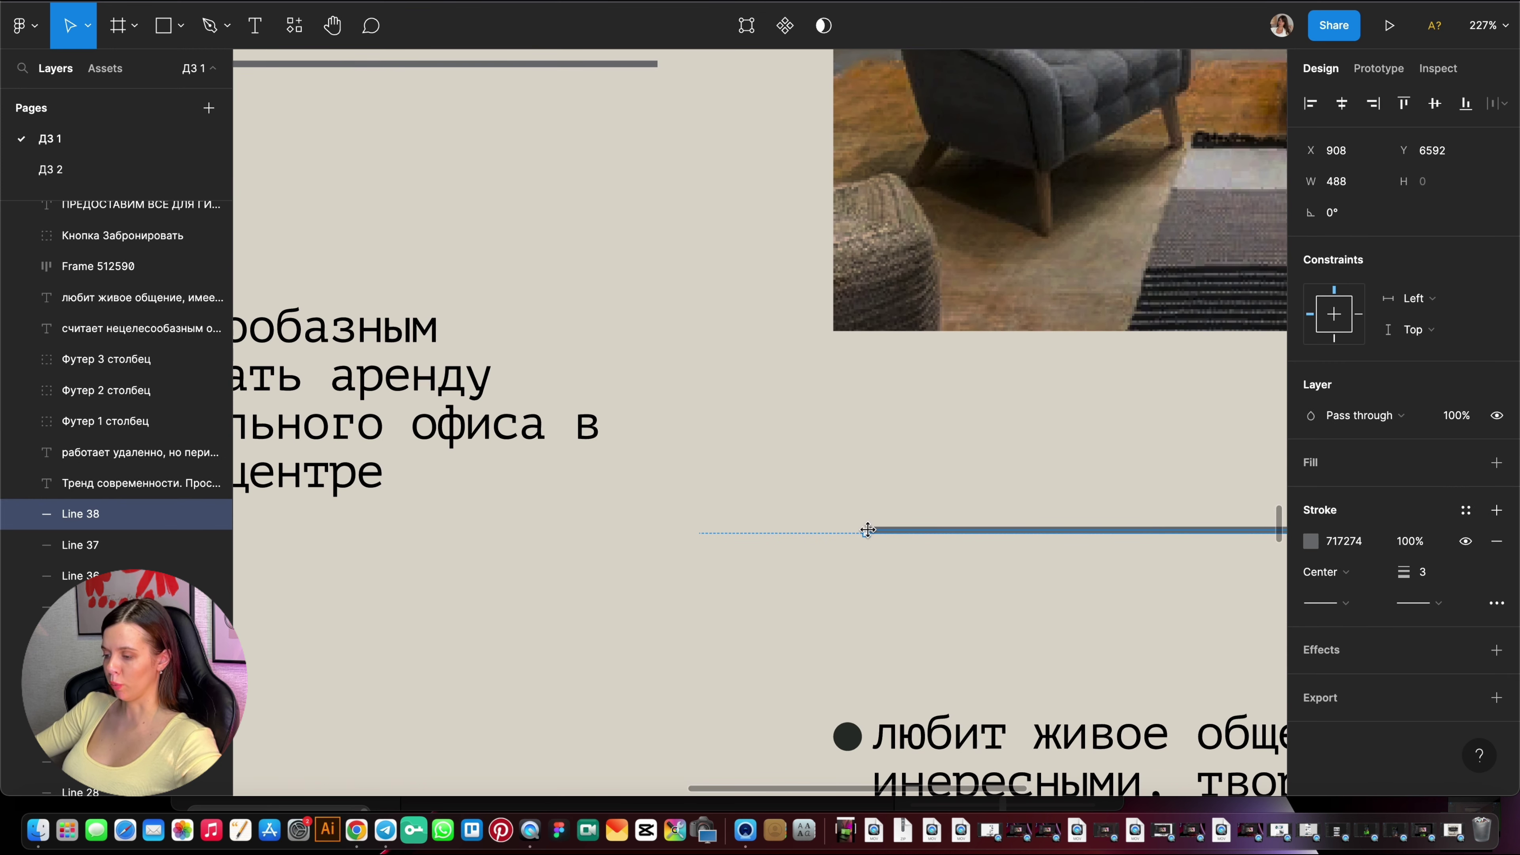
left_click_drag(867, 530, 835, 530)
key("Escape")
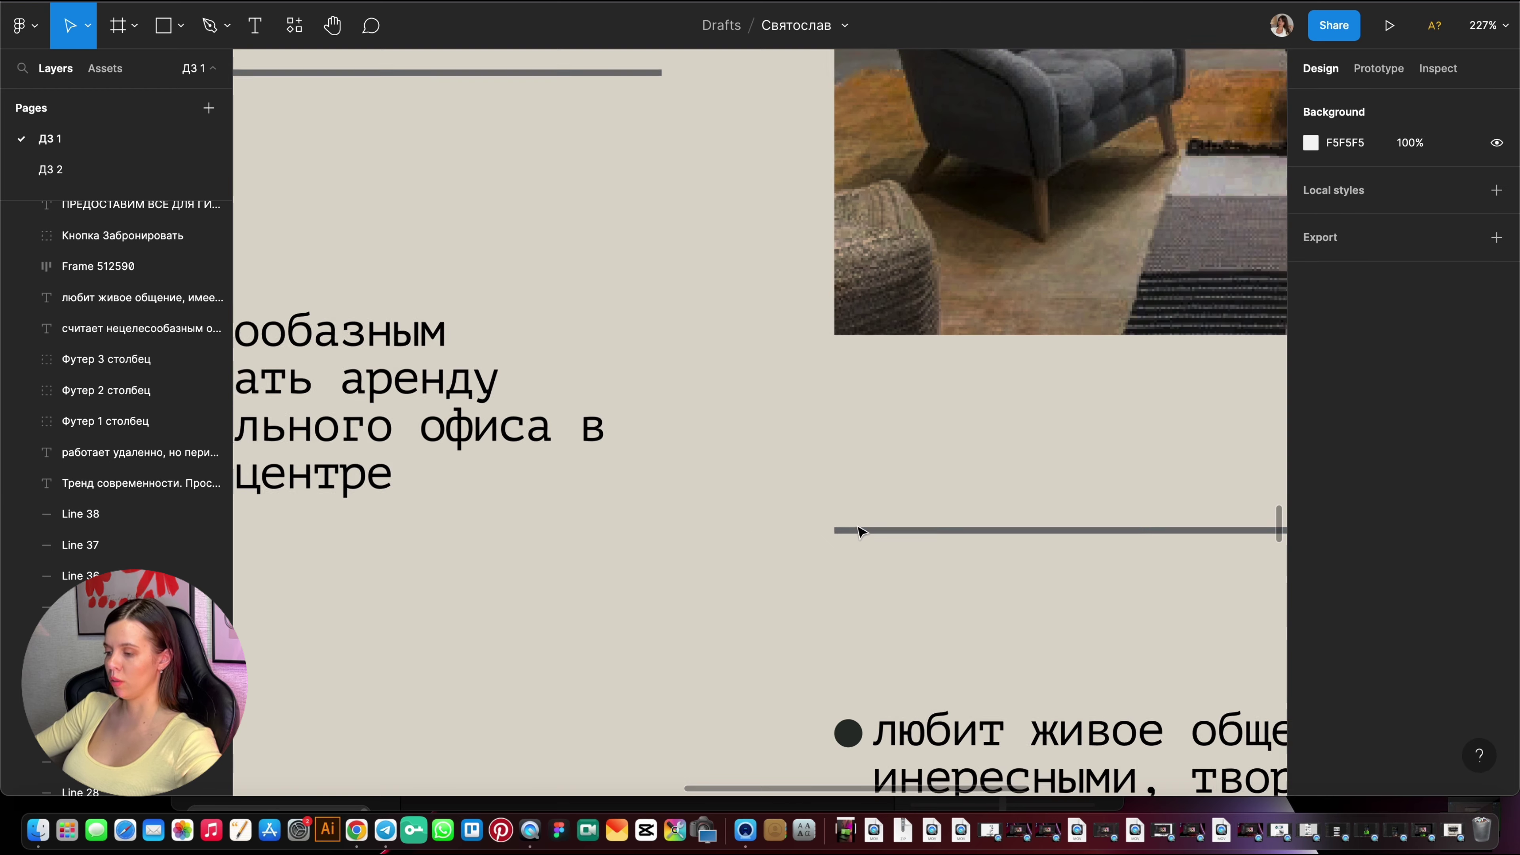
scroll(859, 531, "down", 10)
scroll(948, 488, "down", 3)
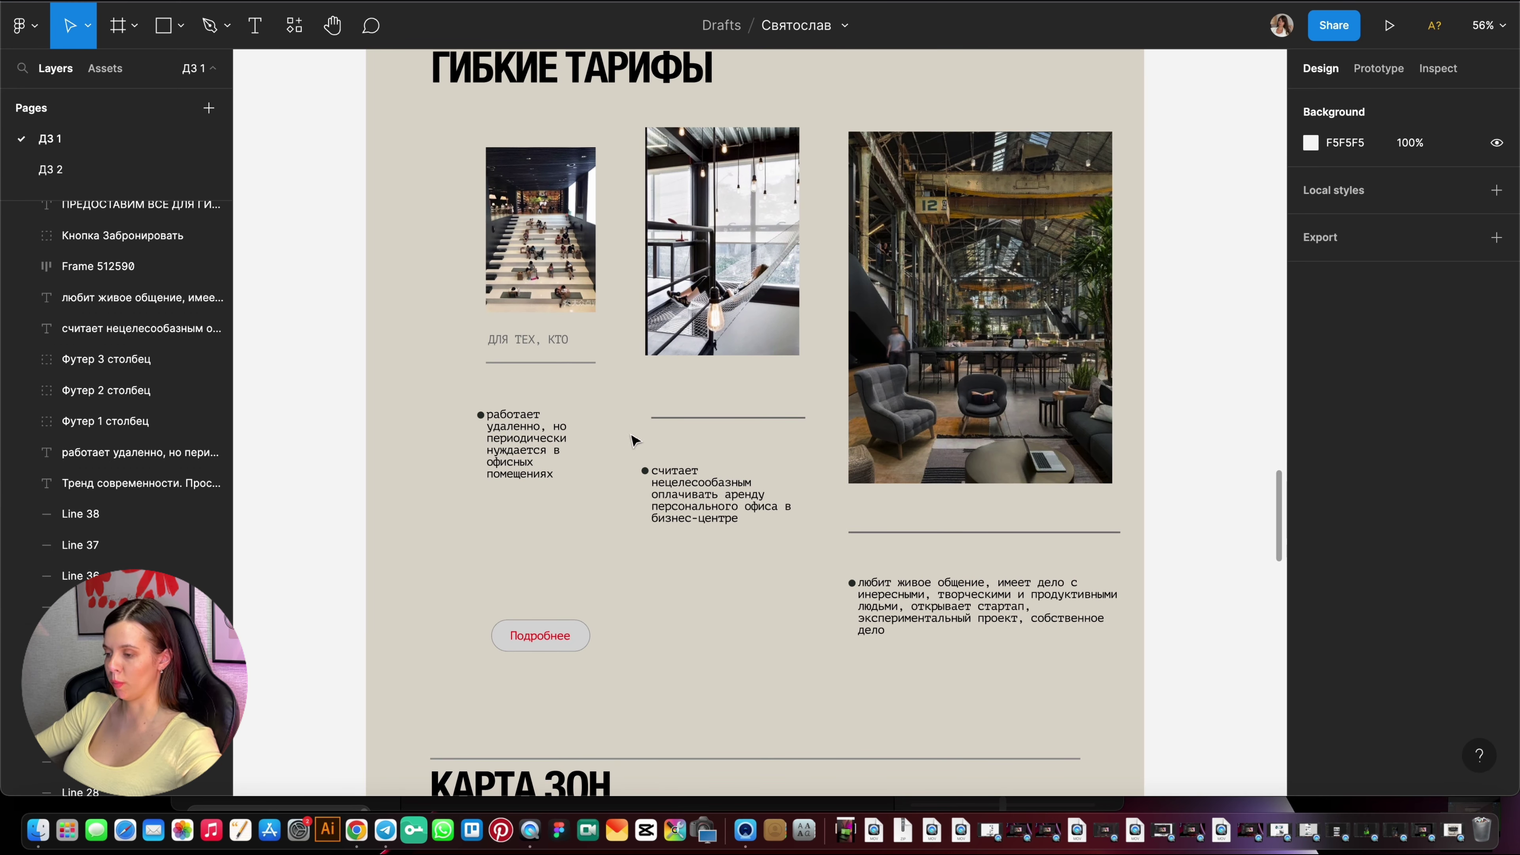
scroll(635, 441, "up", 2)
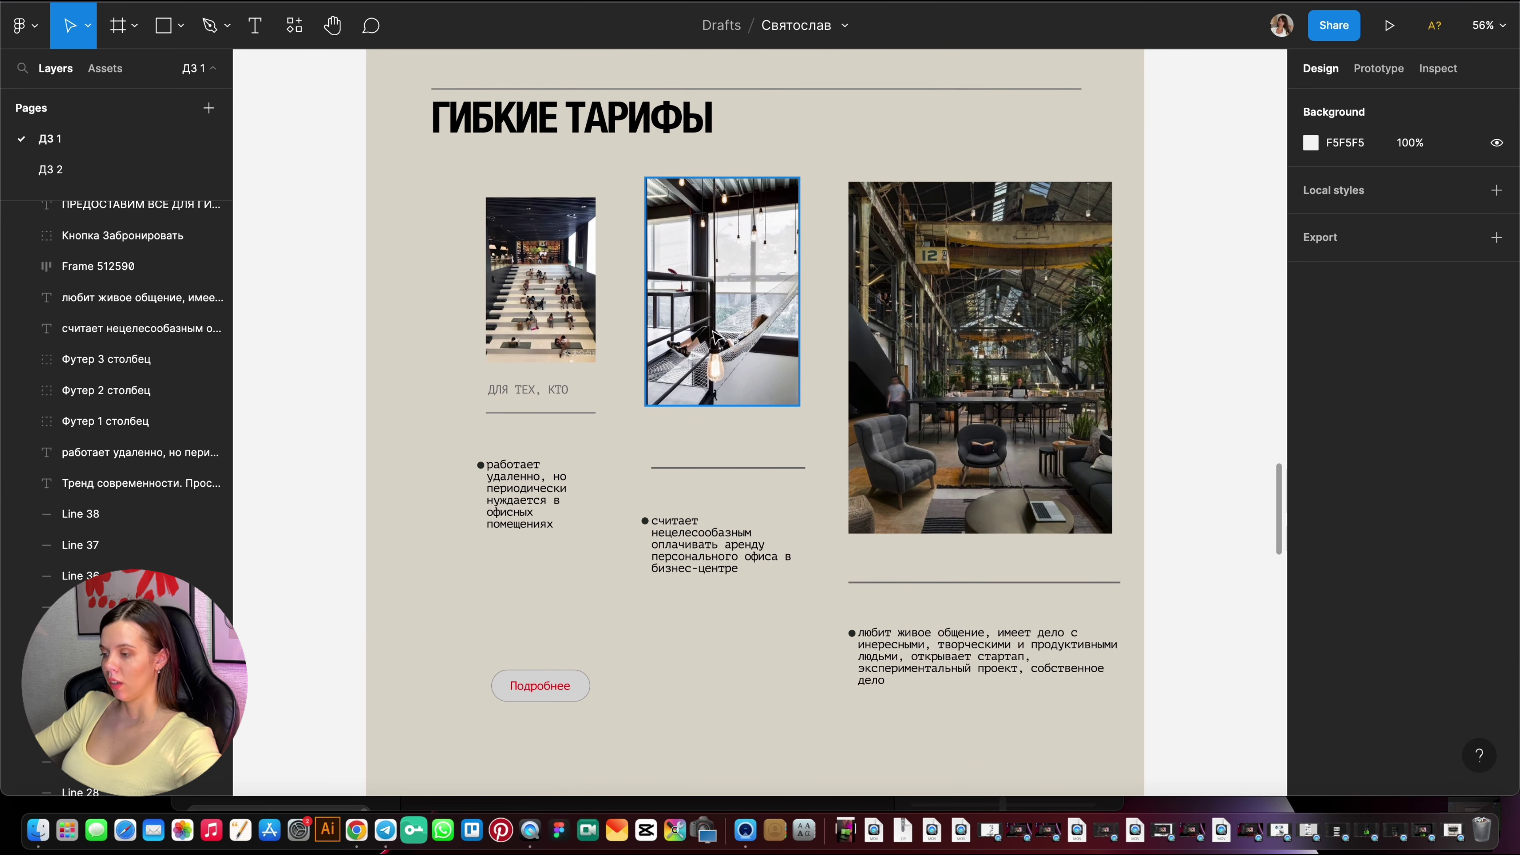
Nudge the работает удаленно text block three steps right of its bullet.
left_click(557, 494)
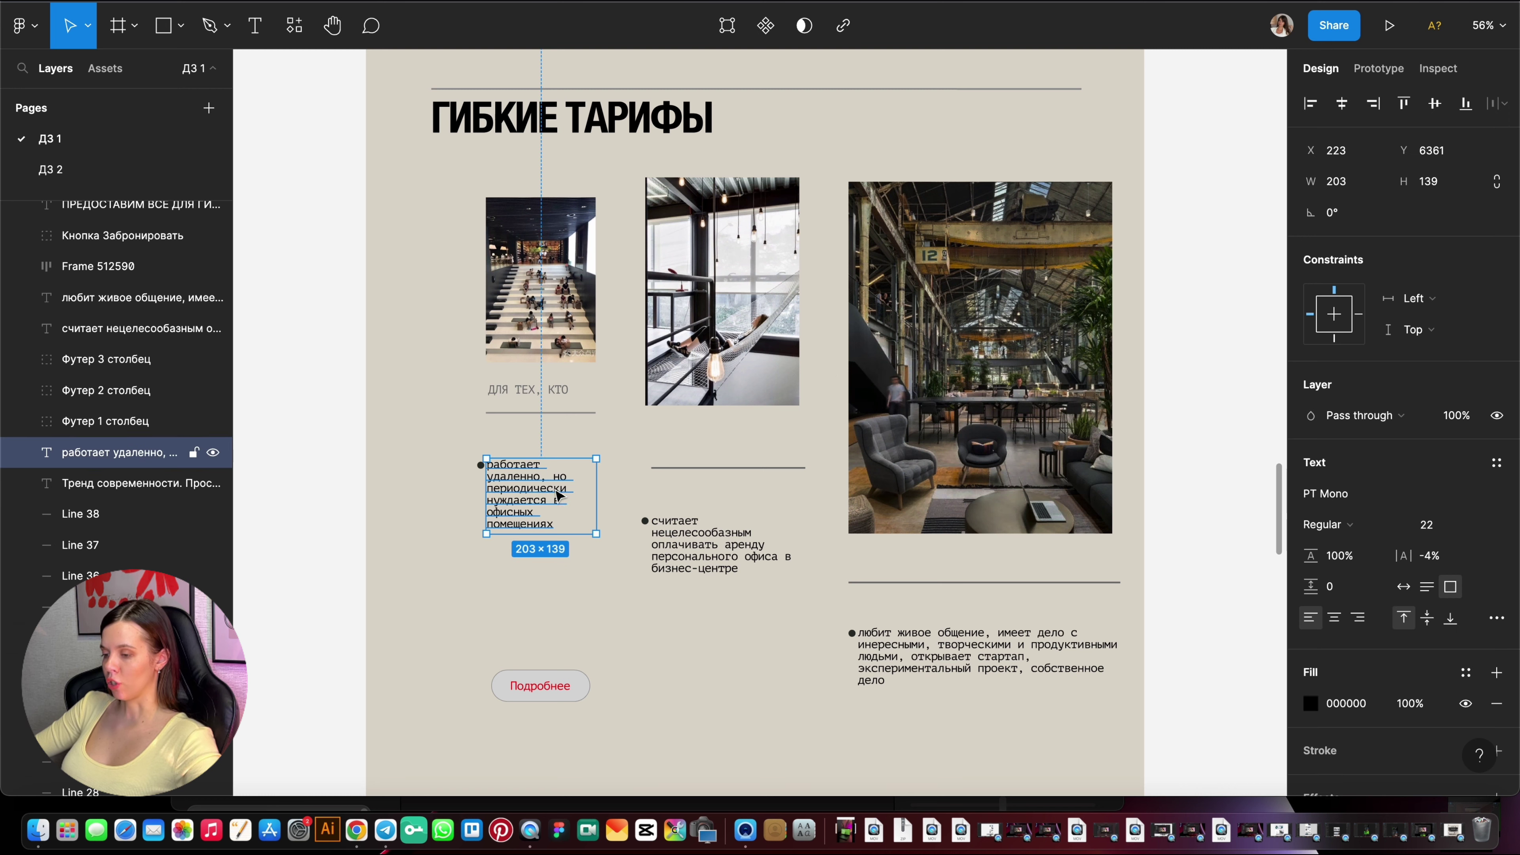
key("Escape")
scroll(488, 530, "up", 10)
left_click(531, 428)
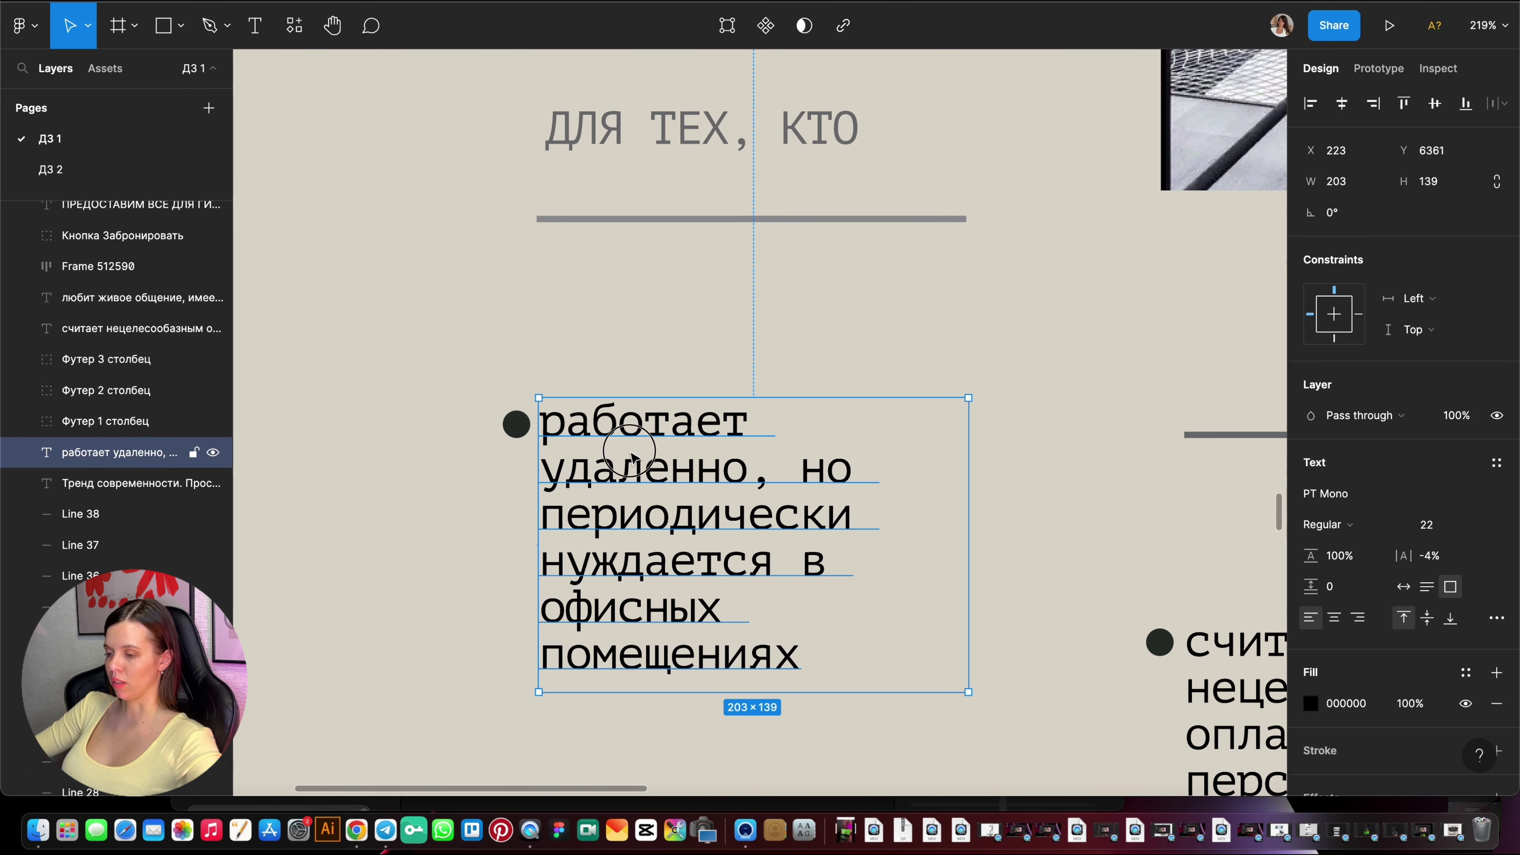
key("Right")
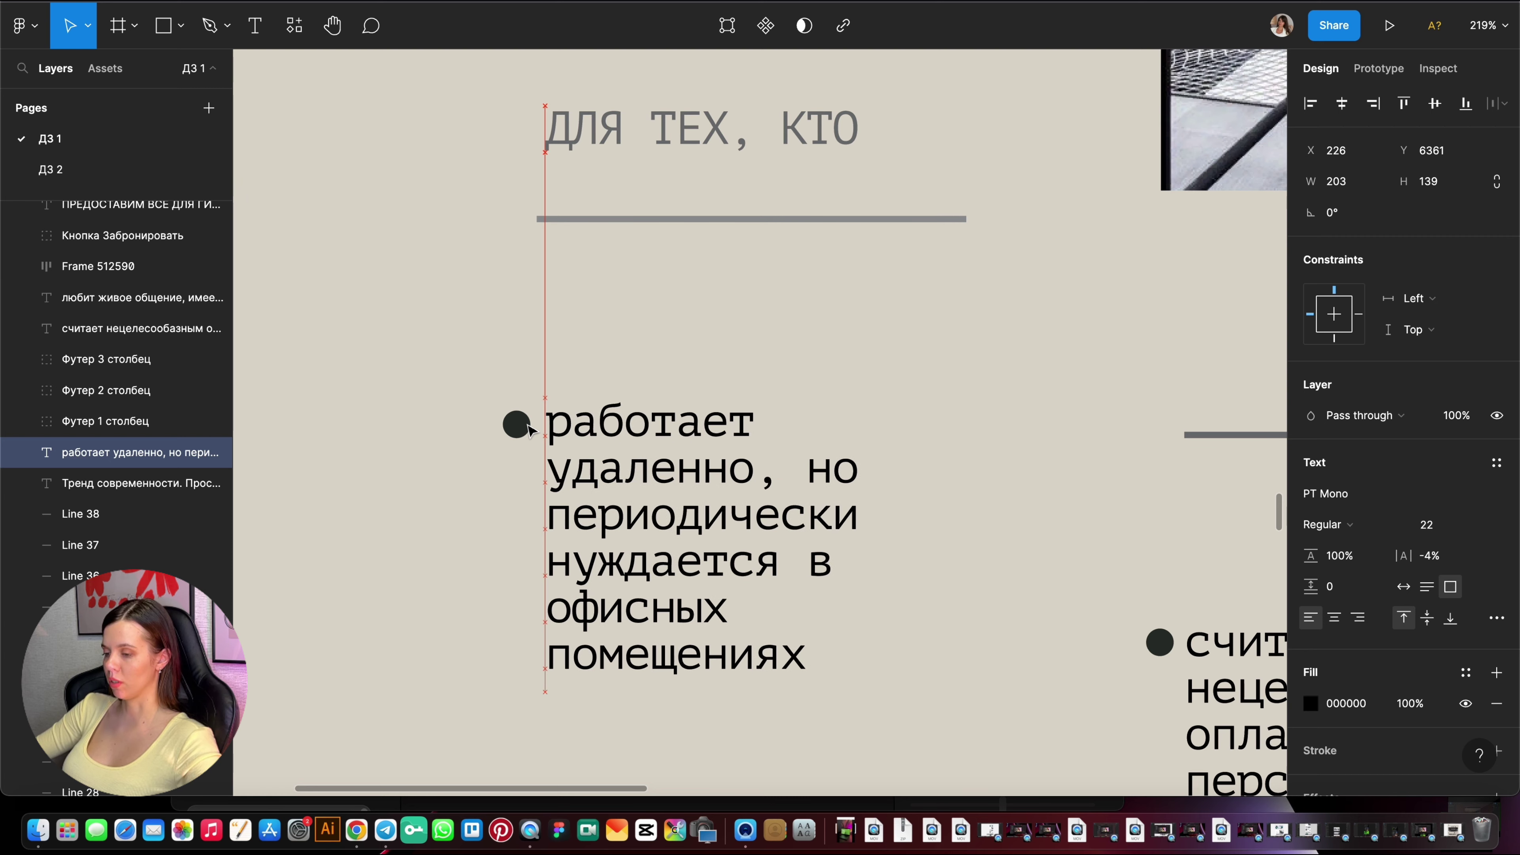
key("Right")
key("Right")
key("Right")
key("Right")
key("Right")
key("Right")
key("Right")
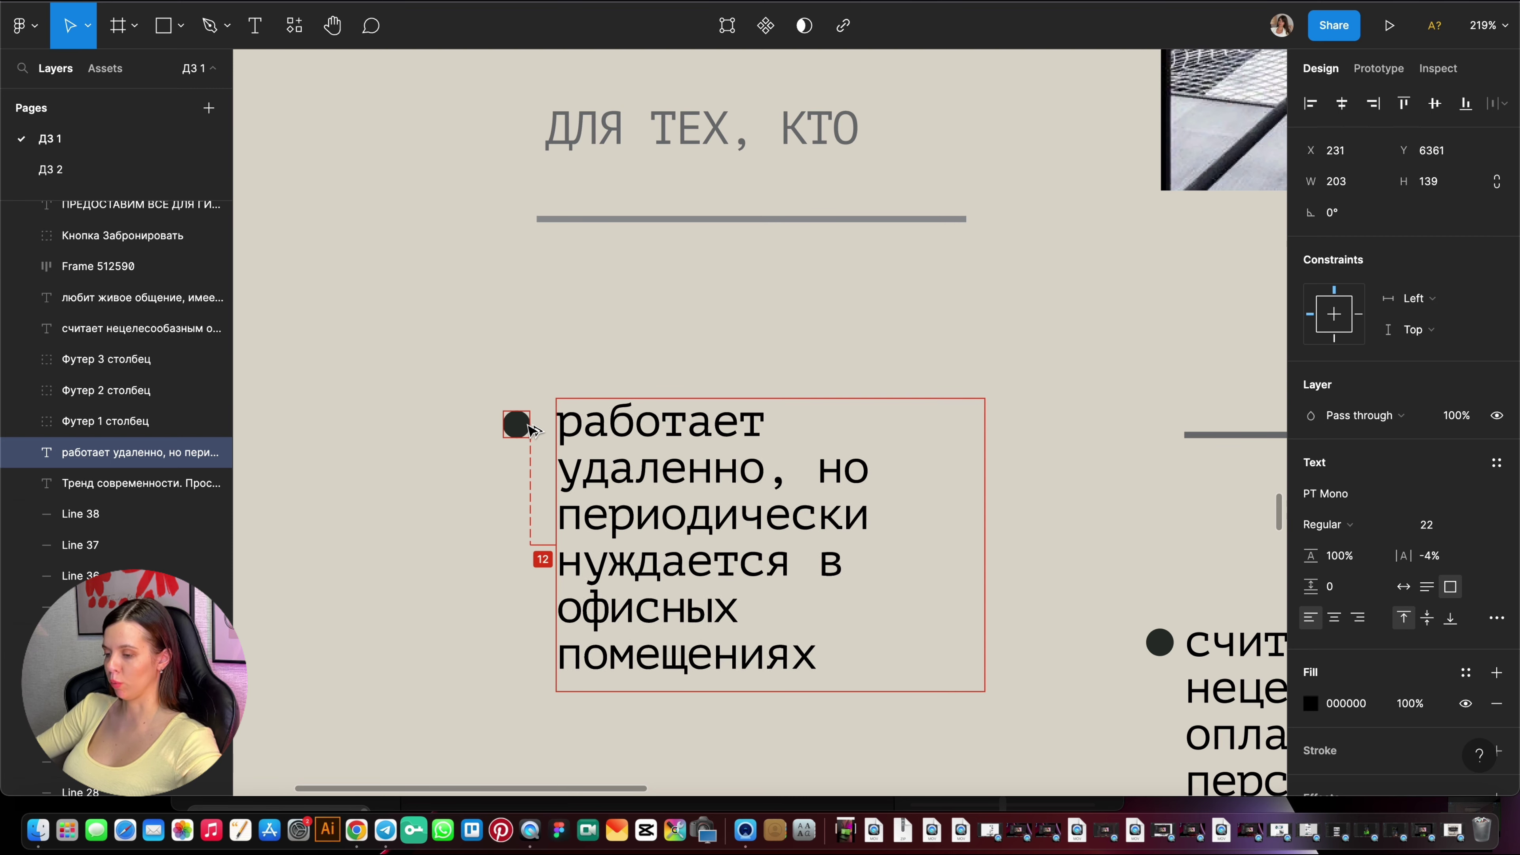
key("Right")
key("Right")
key("Escape")
Shrink the bullet dot to about 9×9 and move the text closer to it.
left_click(516, 424)
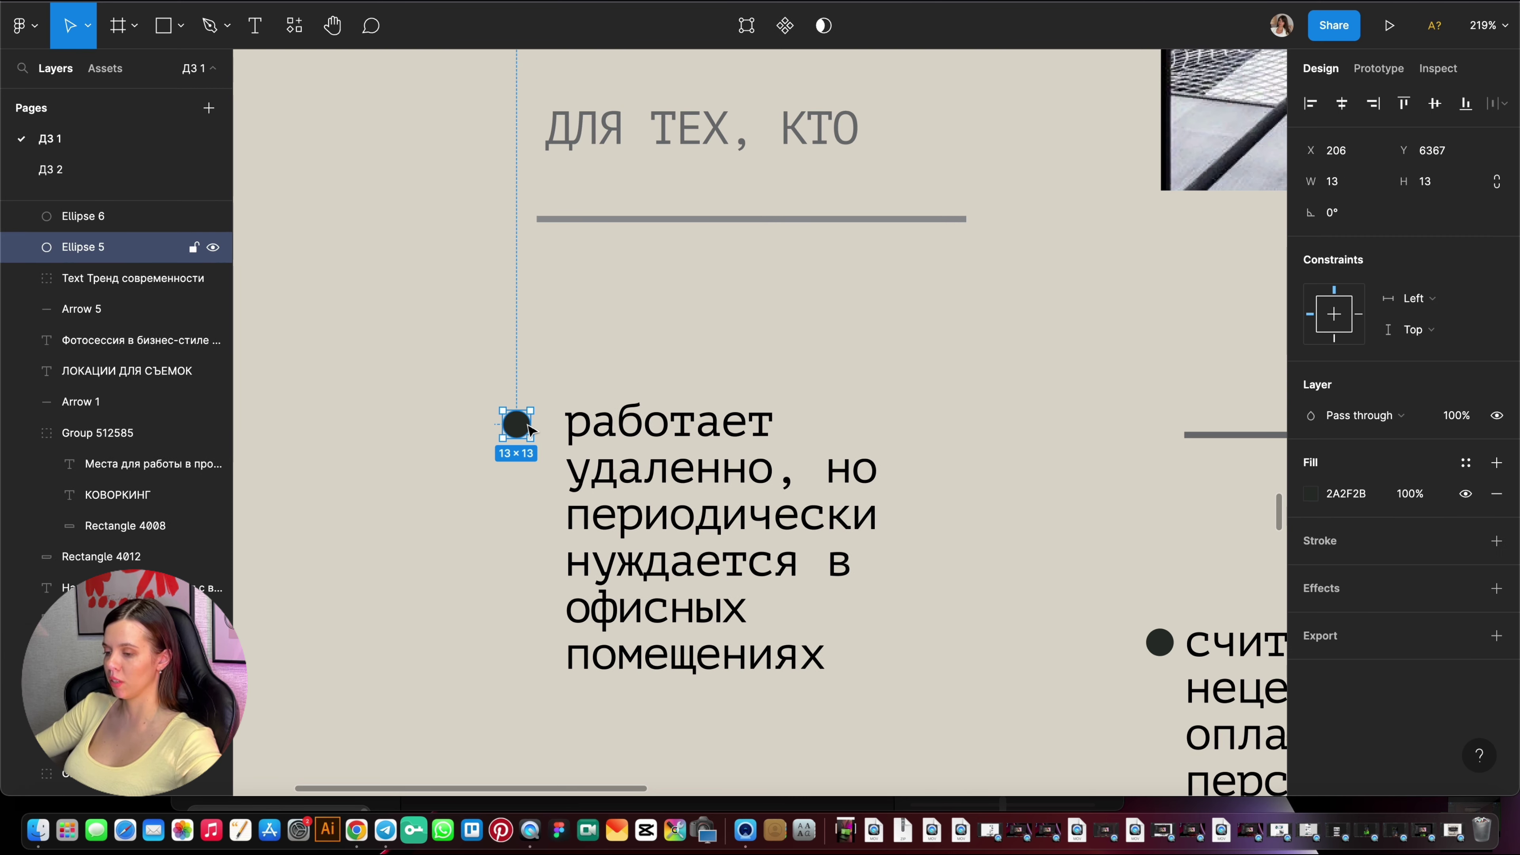
scroll(531, 429, "up", 5)
left_click_drag(581, 466, 554, 438)
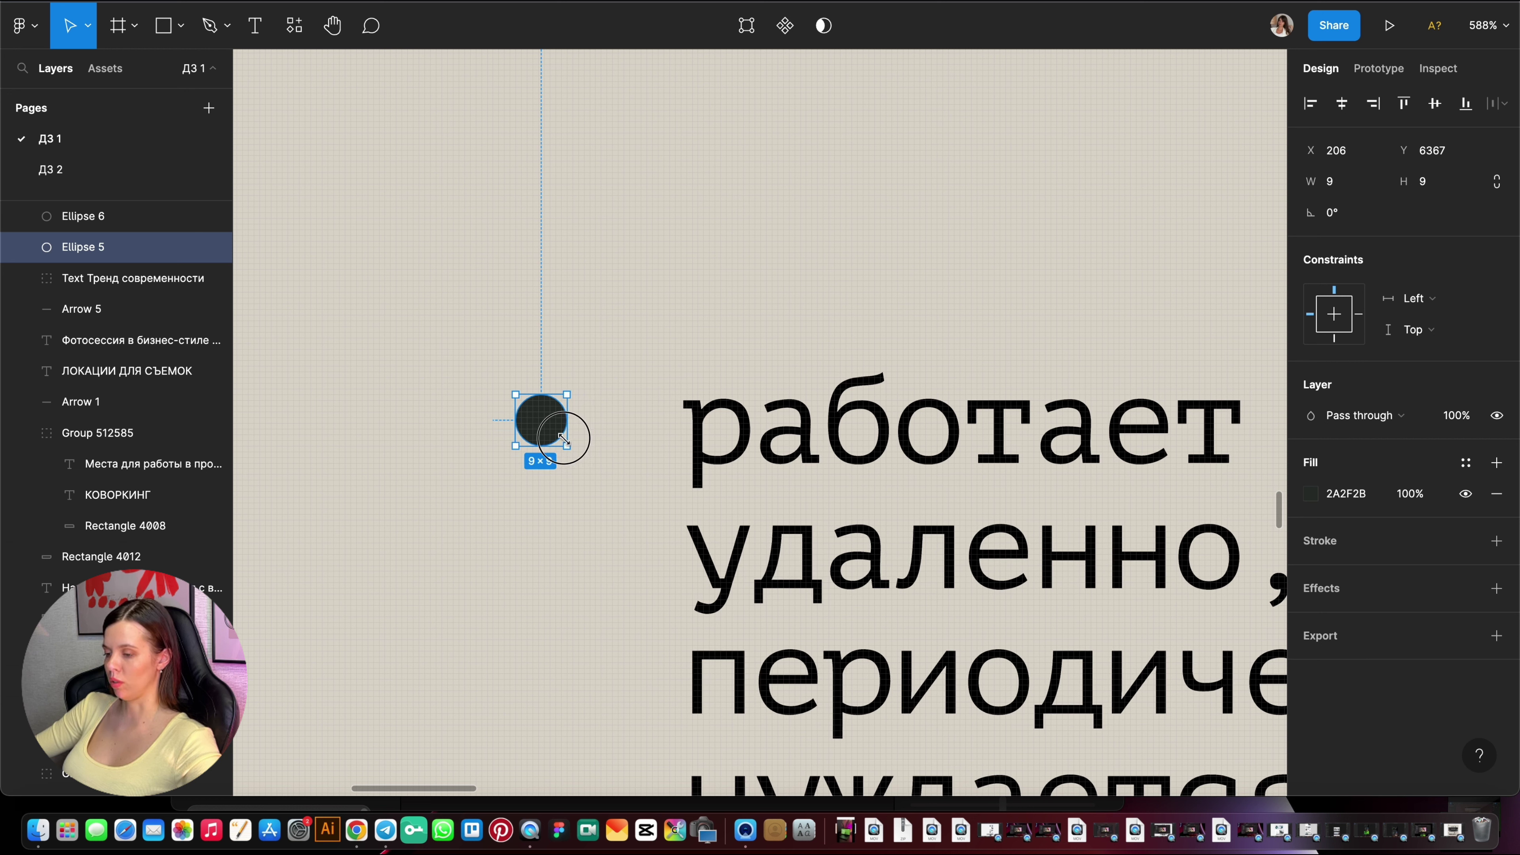
left_click(782, 457)
left_click_drag(781, 457, 726, 442)
left_click(672, 265)
Resize the text box so the text wraps onto three lines.
scroll(628, 299, "down", 10)
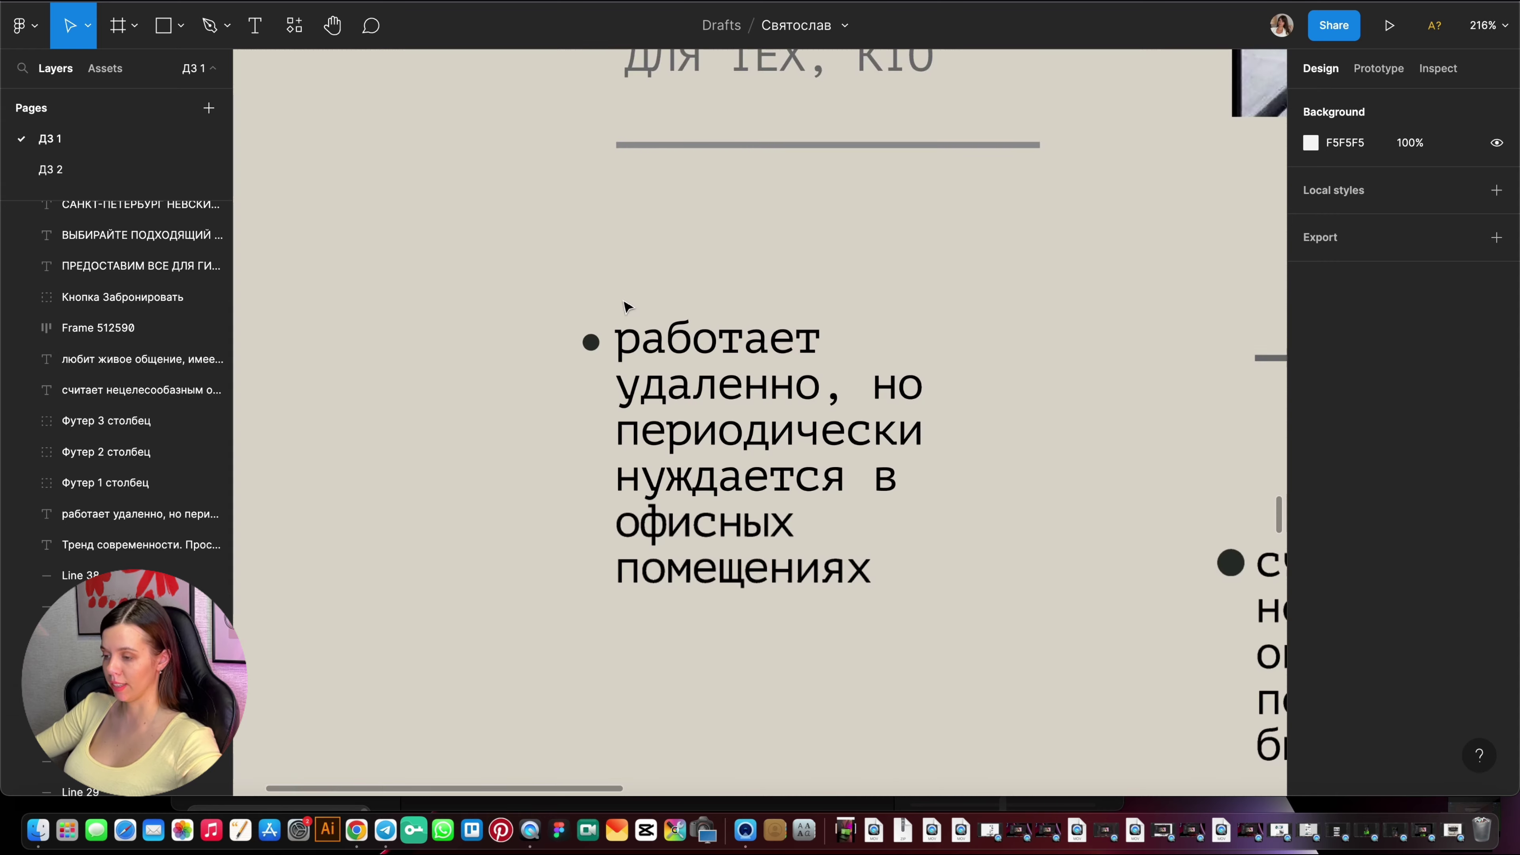
scroll(777, 367, "down", 5)
scroll(831, 473, "up", 3)
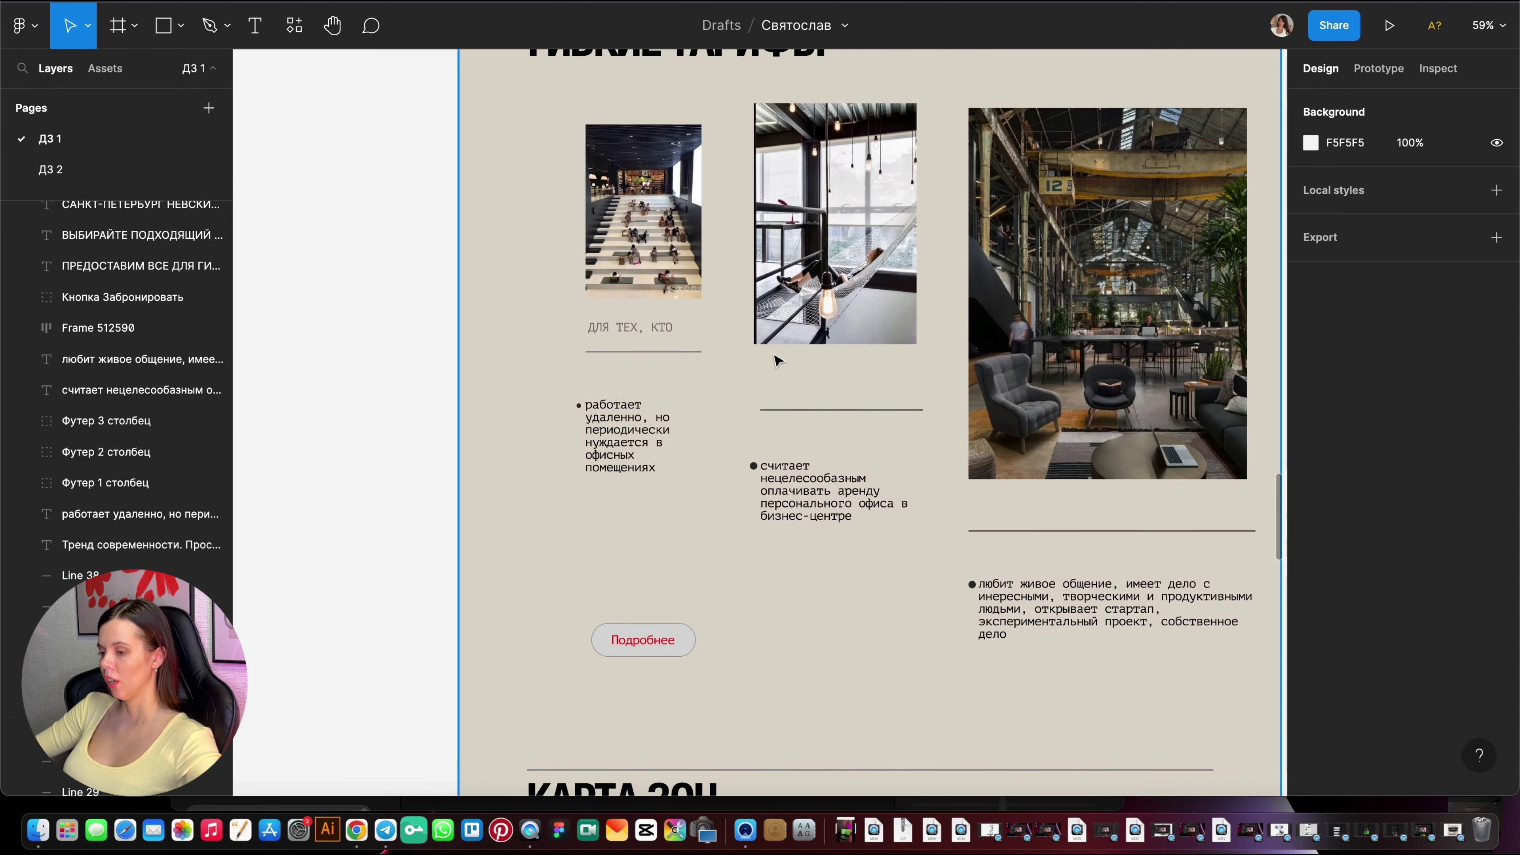
left_click(676, 437)
scroll(676, 437, "up", 2)
scroll(720, 436, "up", 2)
left_click_drag(767, 433, 786, 432)
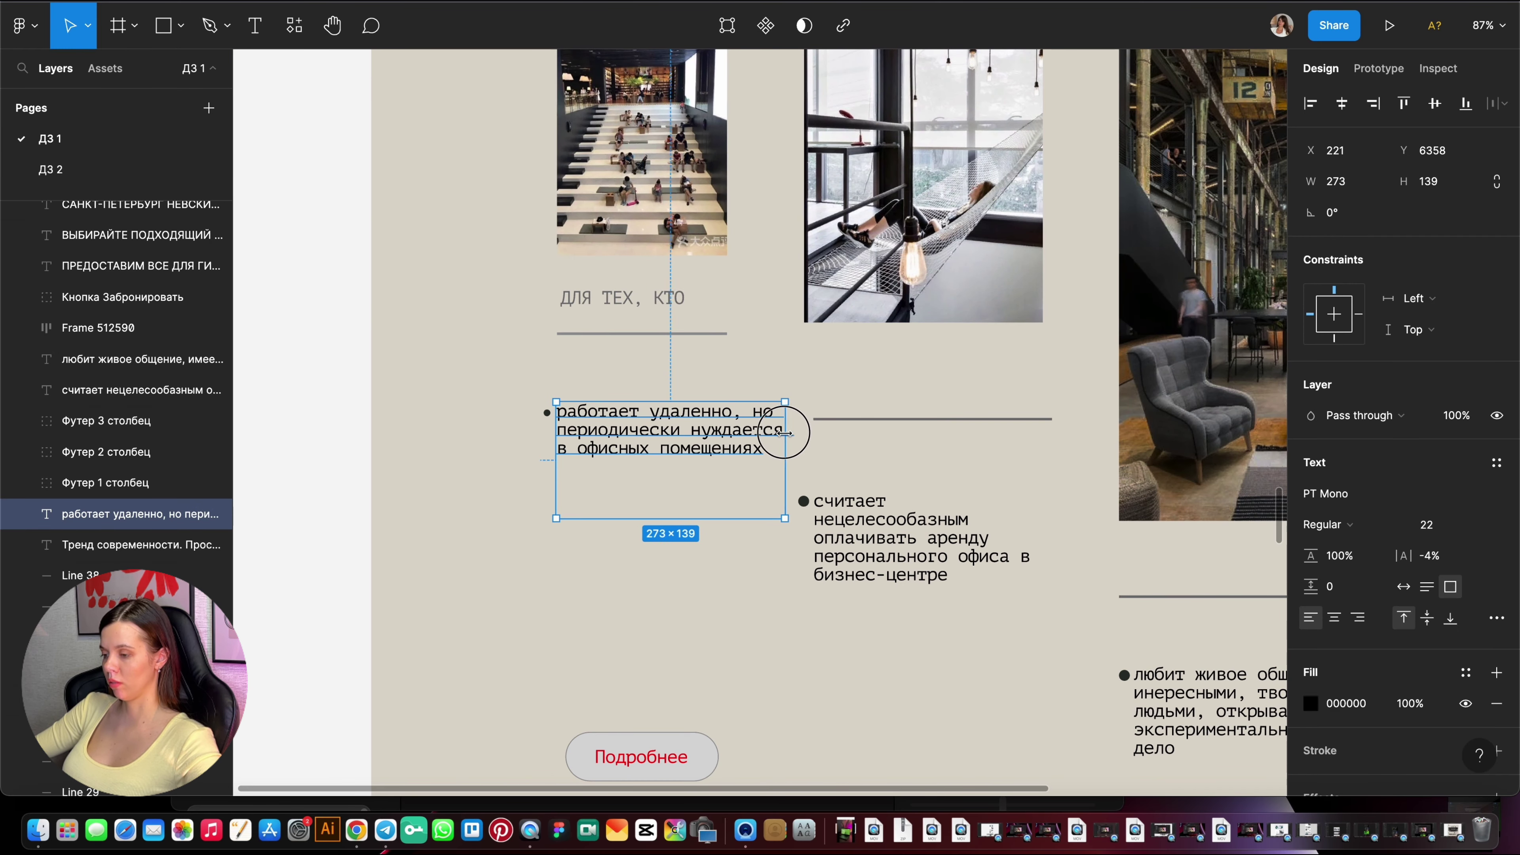
left_click_drag(731, 515, 731, 458)
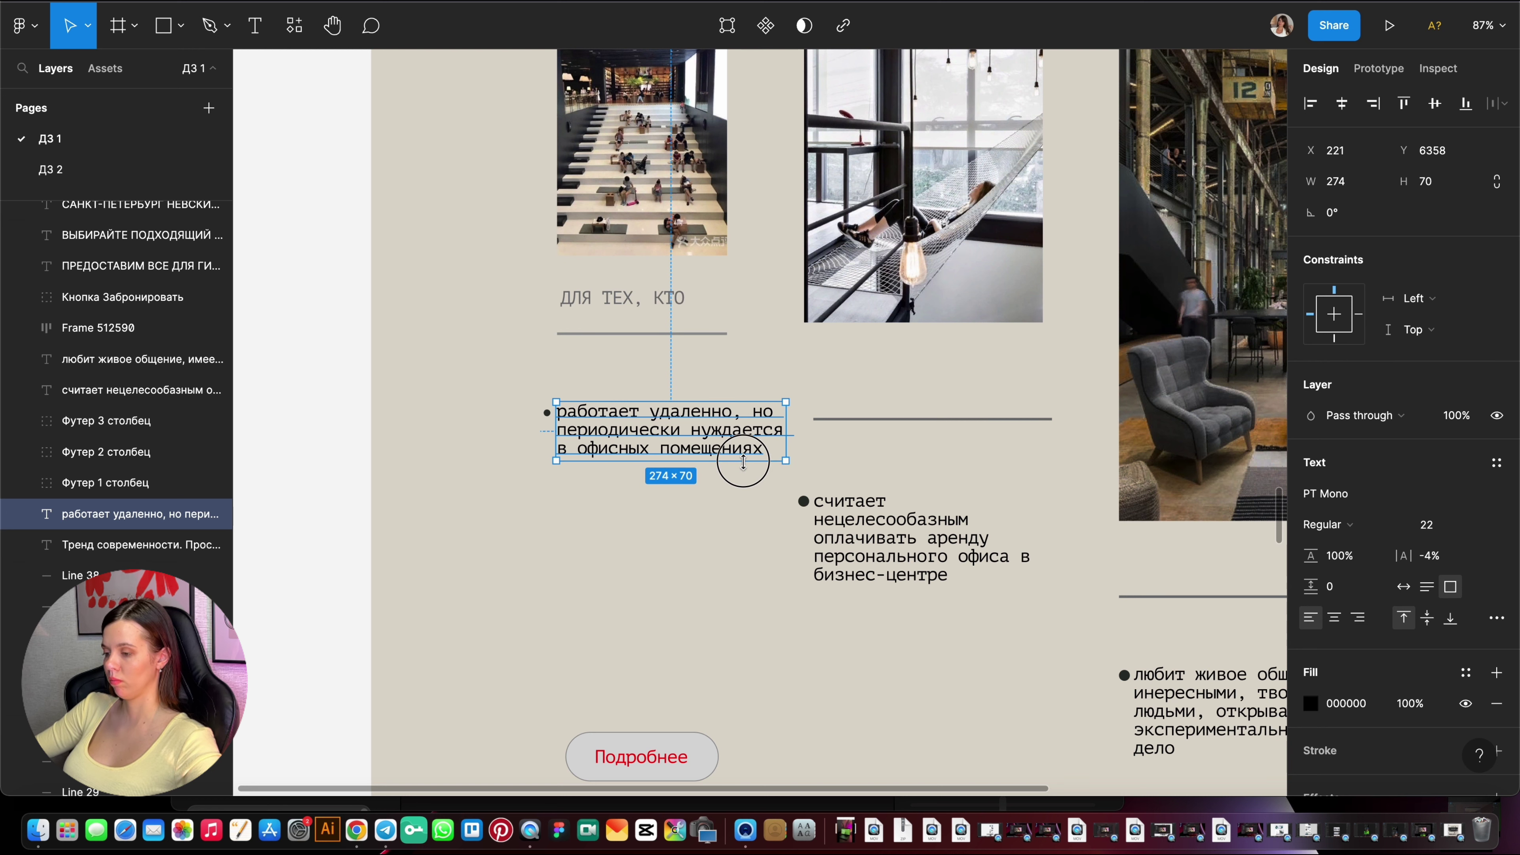
Set the text to Open Sans at font size 18.
left_click(1437, 524)
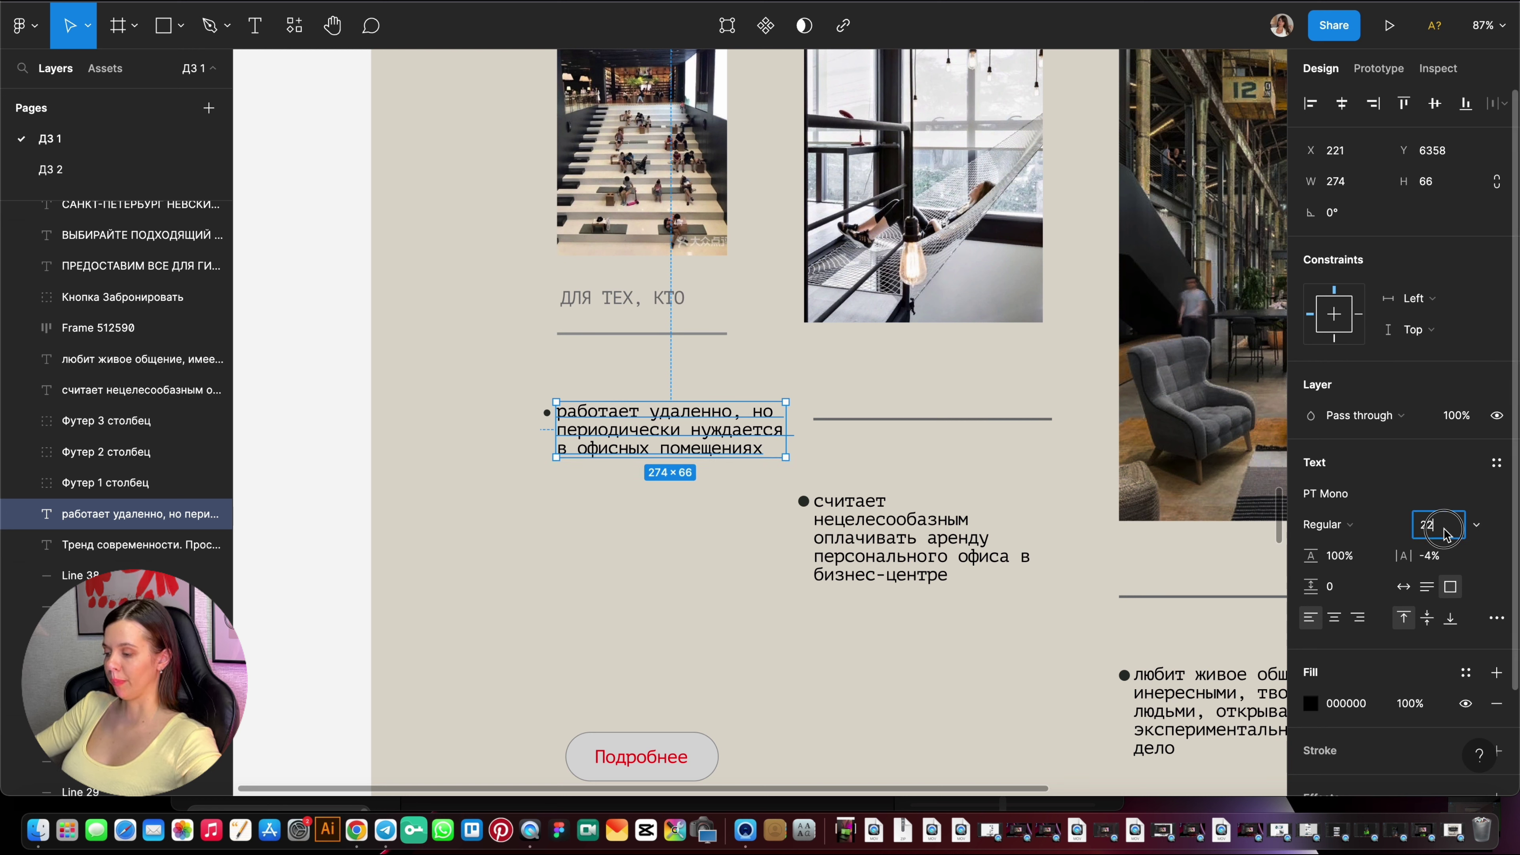
type("18")
key("Return")
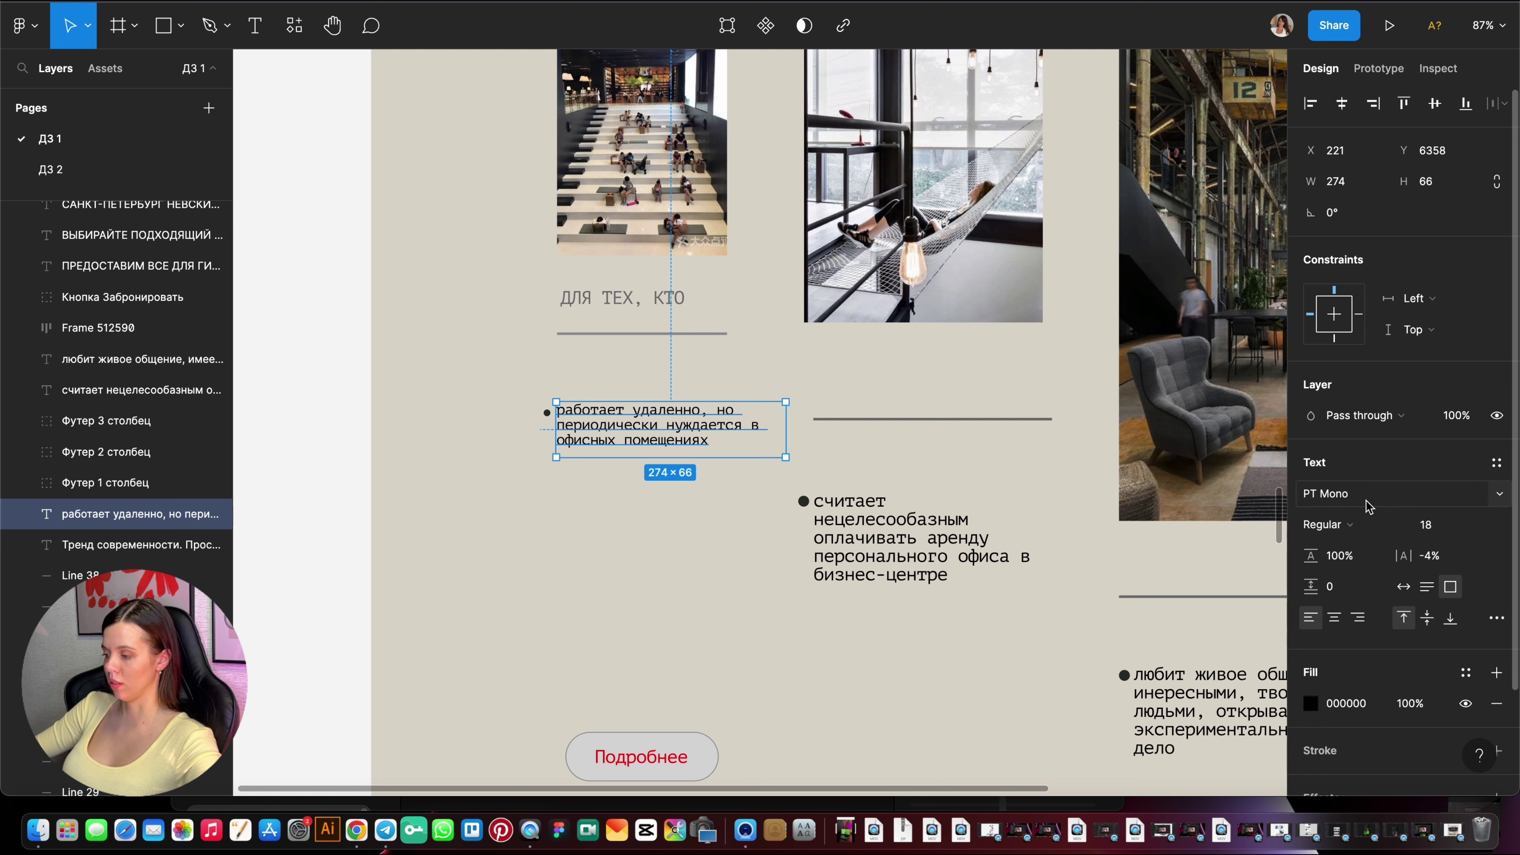
left_click(1334, 493)
type("Open Sans")
key("Return")
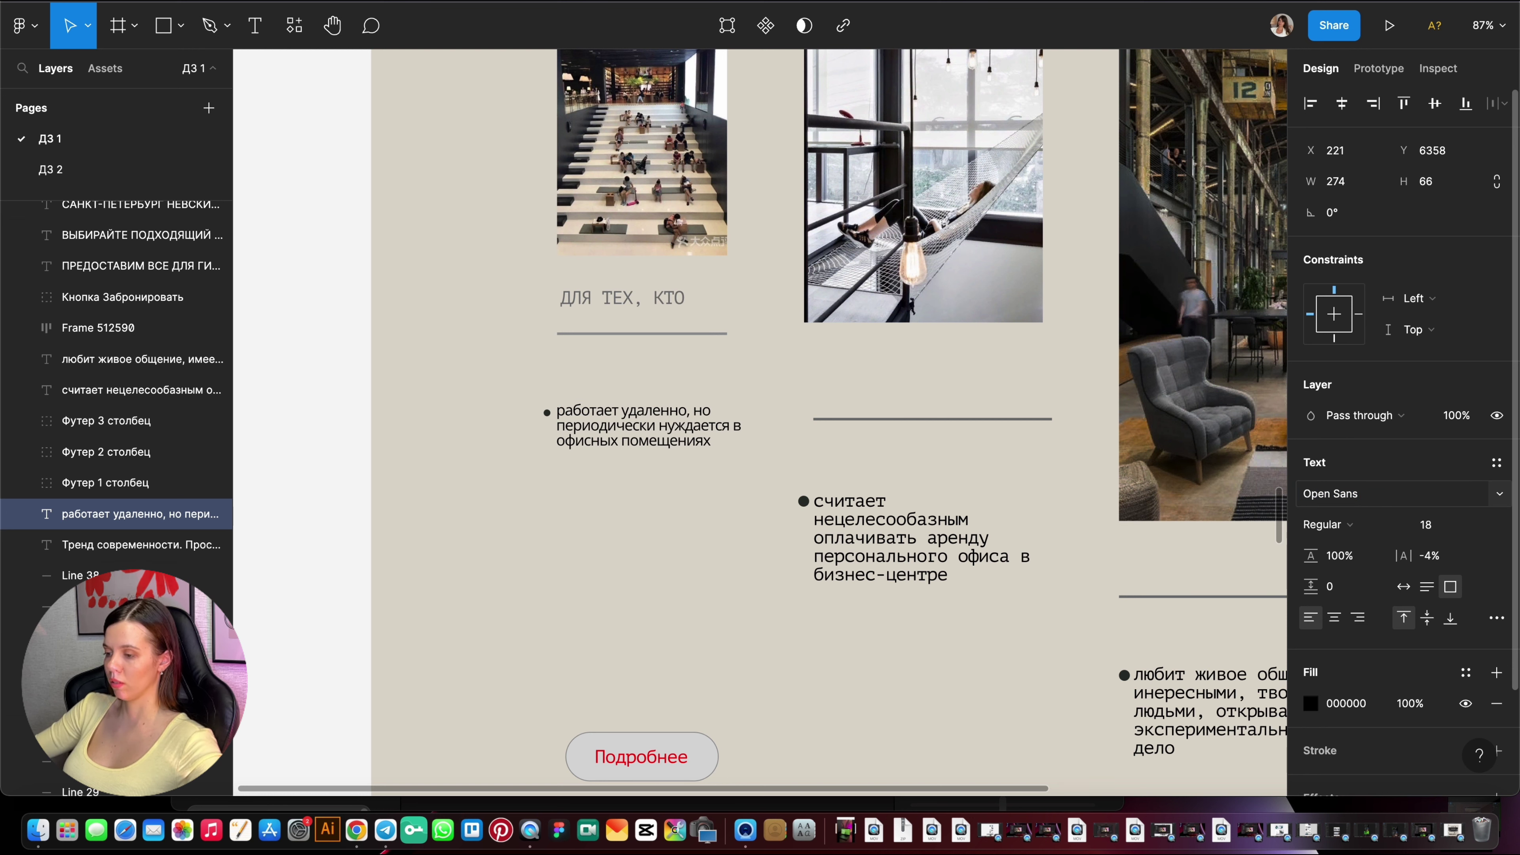
Set the text's line height to 140%.
left_click(1340, 563)
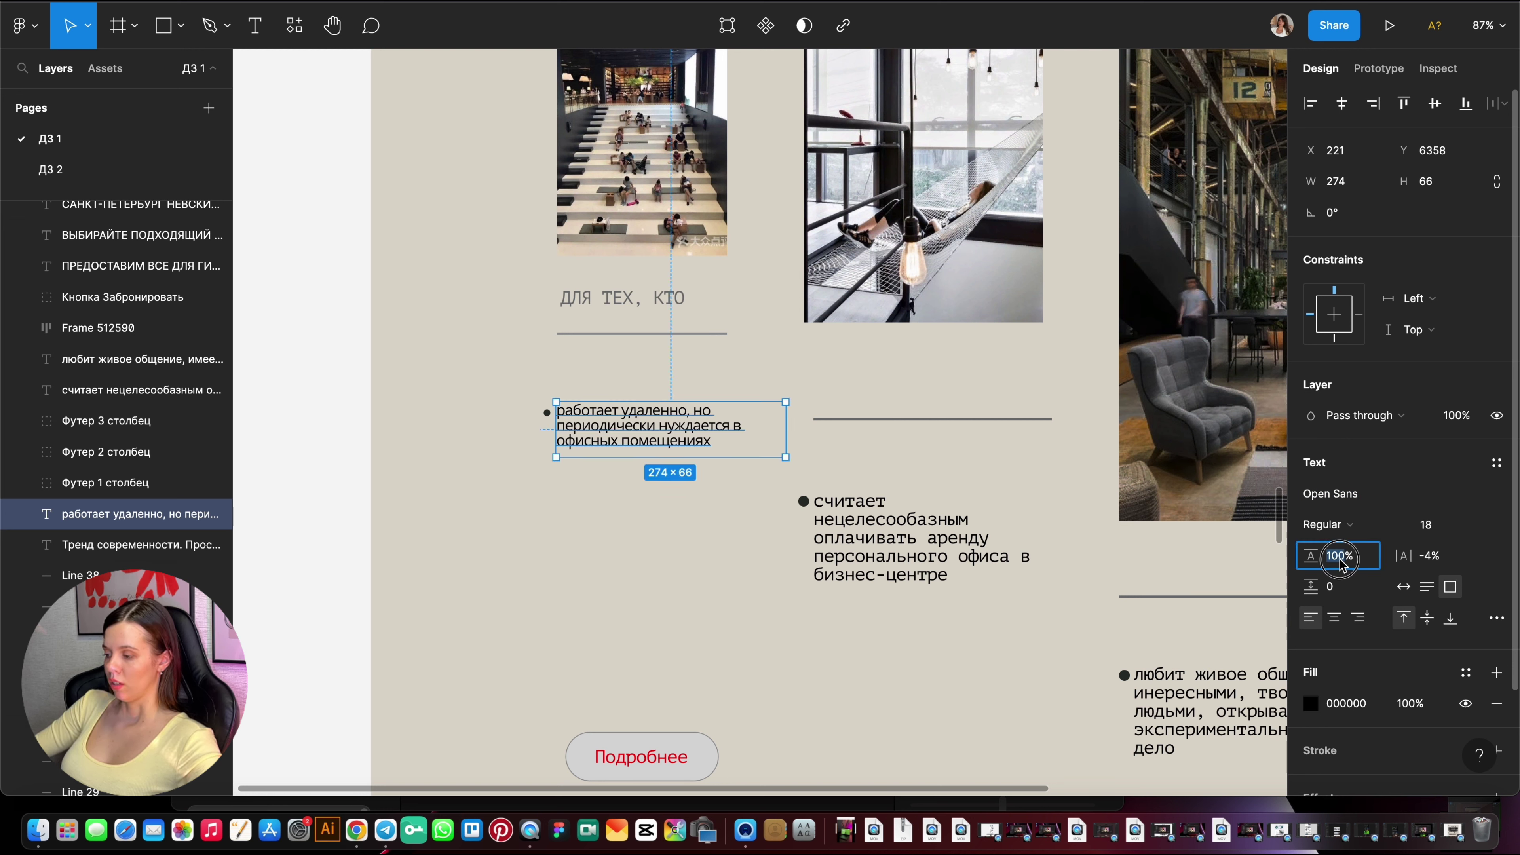
type("150")
key("Return")
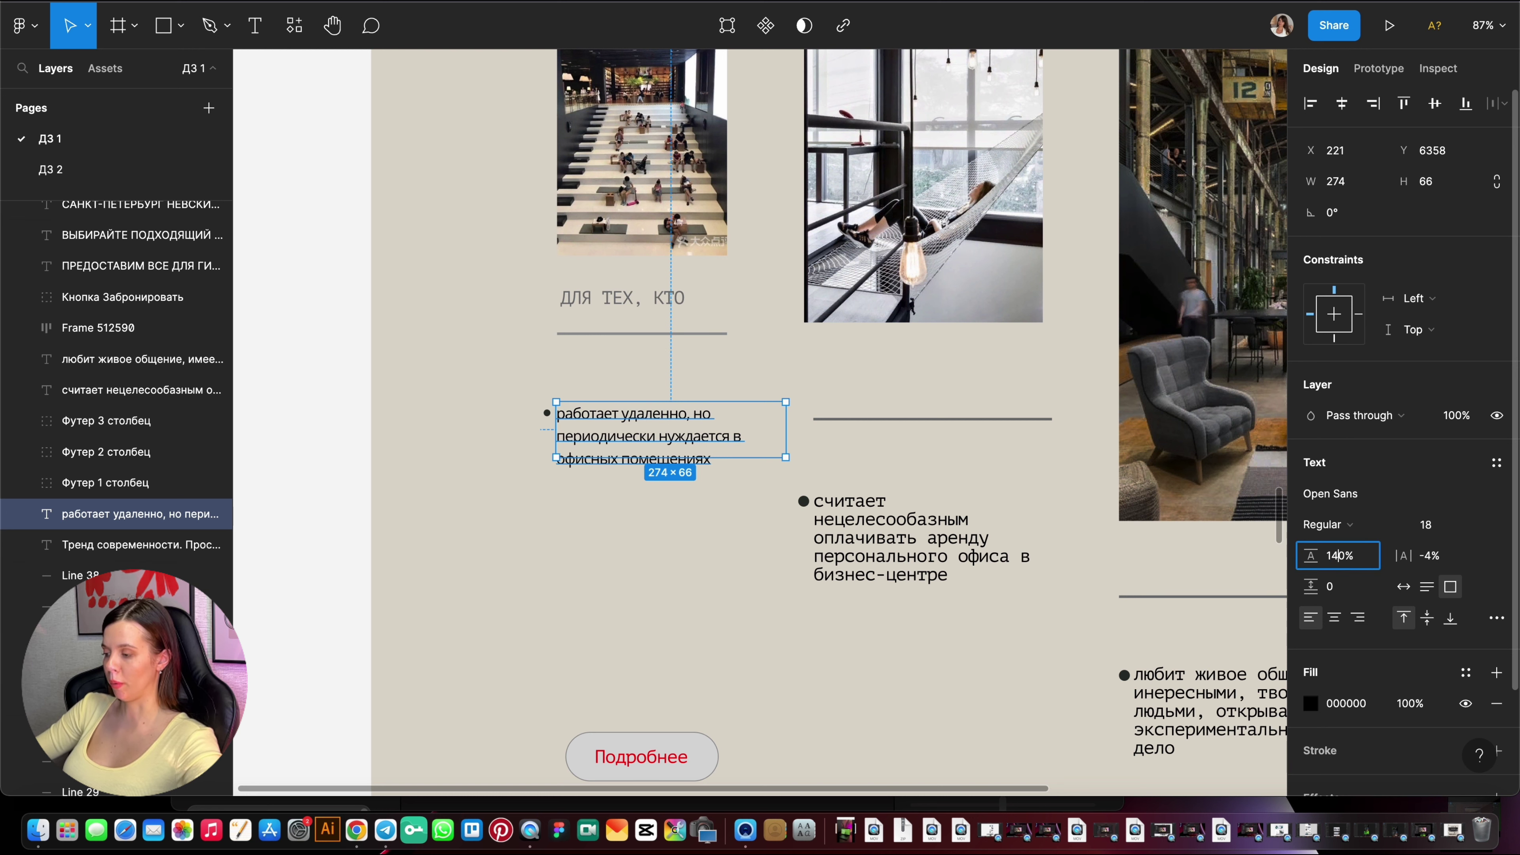
key("Return")
scroll(672, 456, "up", 5)
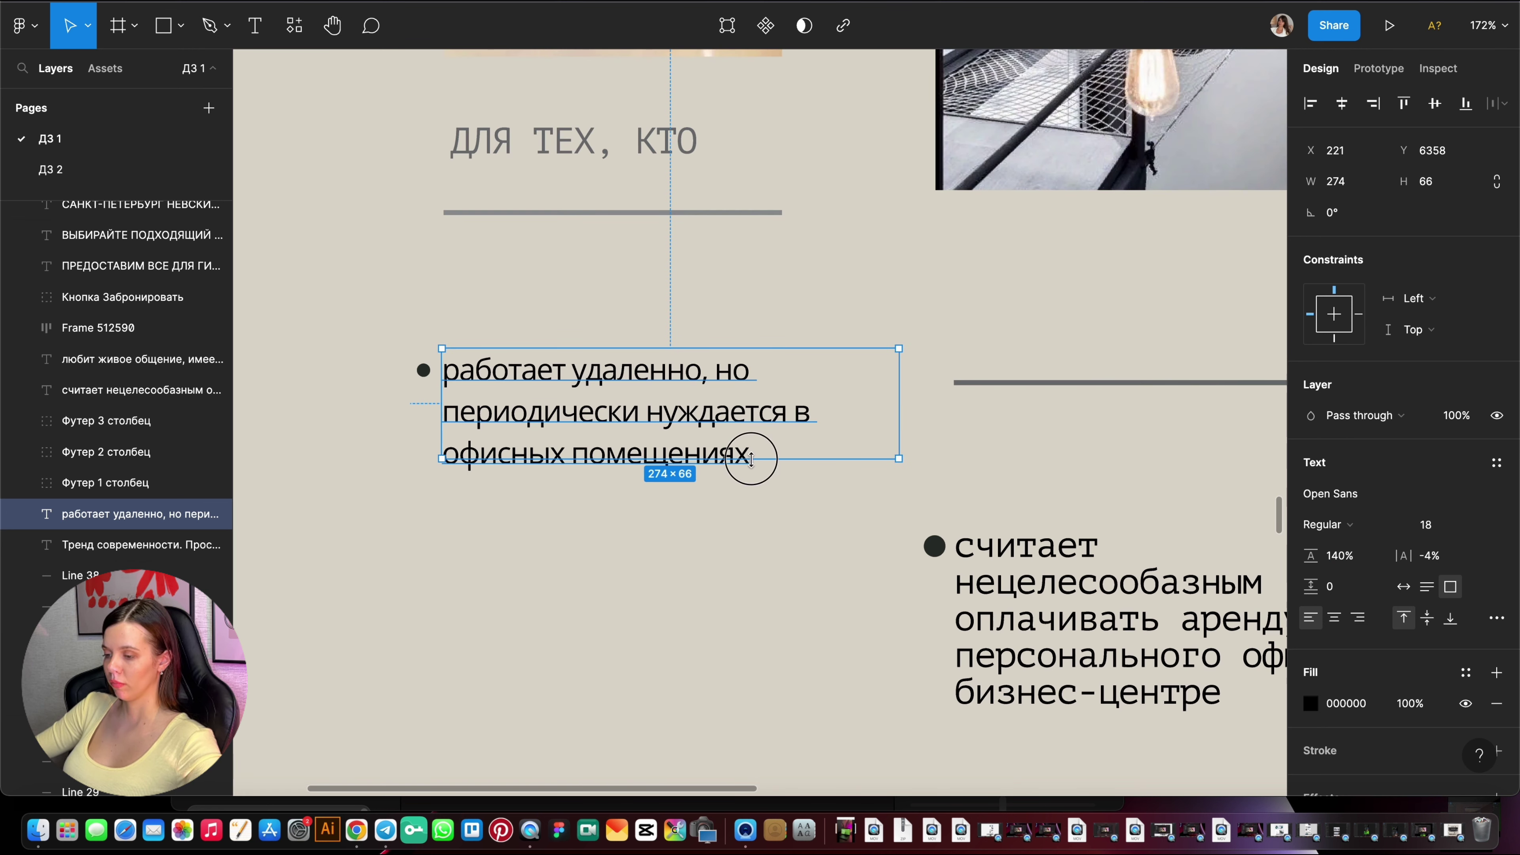
left_click(778, 477)
scroll(618, 513, "down", 3)
Scroll down past the КАРТА ЗОН floor plan to the ОСТАВЬТЕ ЗАЯВКУ form.
scroll(557, 489, "down", 3)
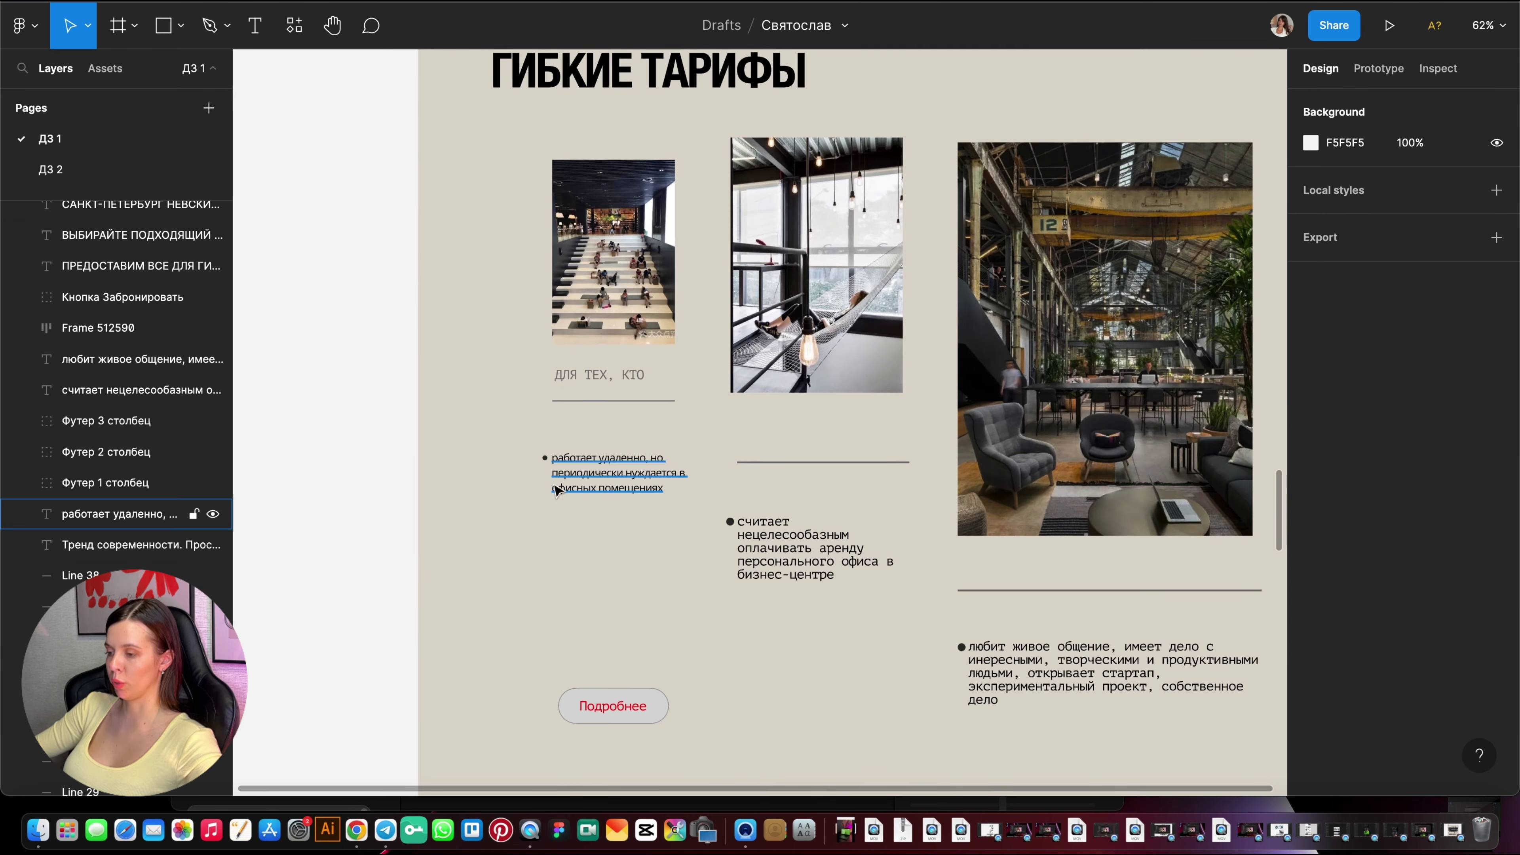
scroll(556, 490, "down", 3)
scroll(609, 578, "up", 2)
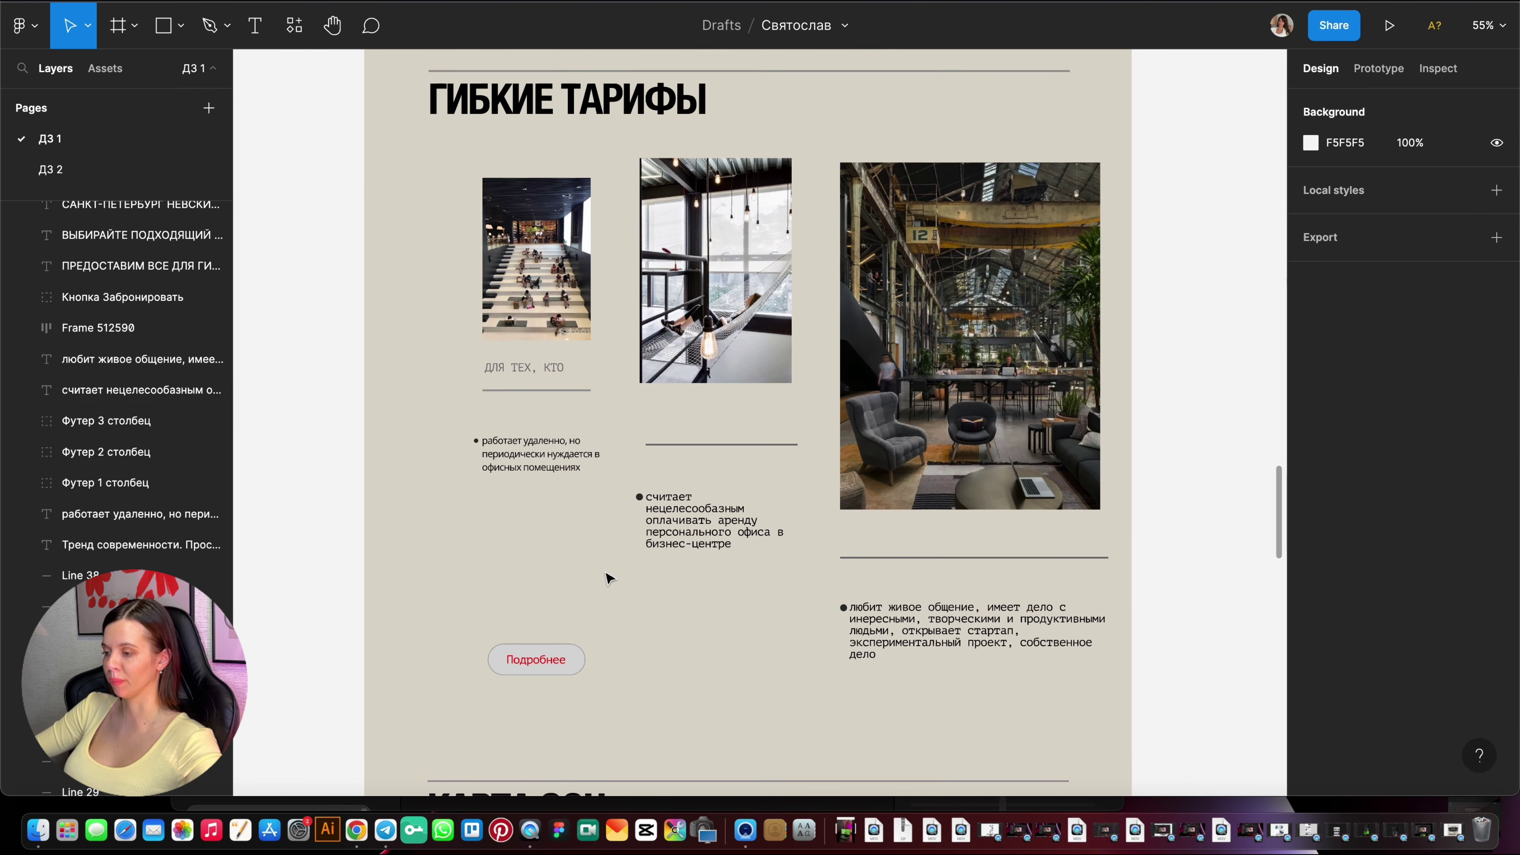
scroll(519, 550, "down", 3)
scroll(672, 483, "down", 3)
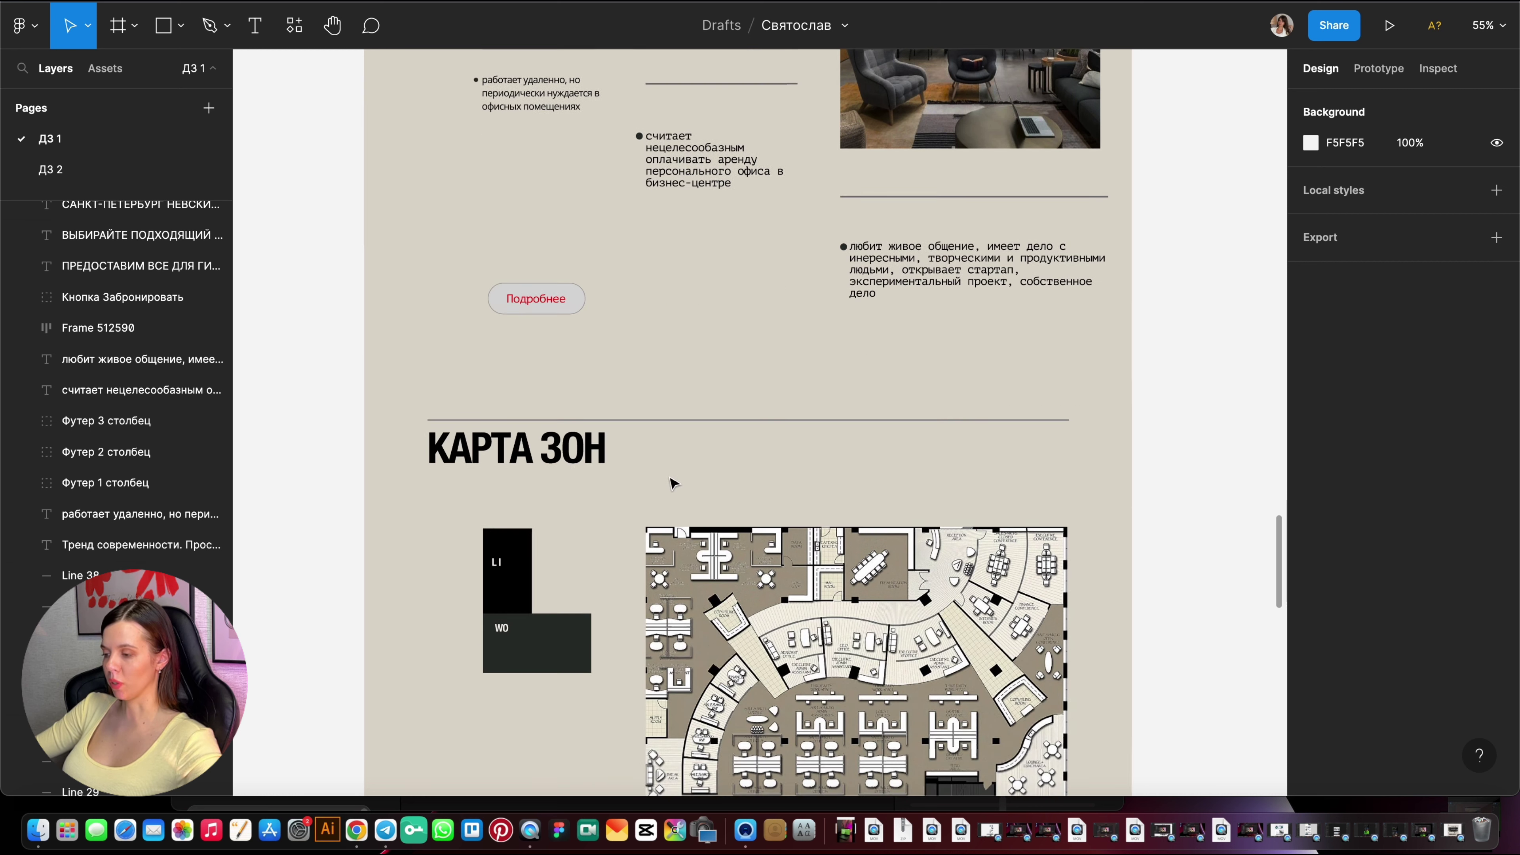
scroll(672, 483, "down", 2)
scroll(723, 380, "down", 3)
scroll(727, 354, "up", 1)
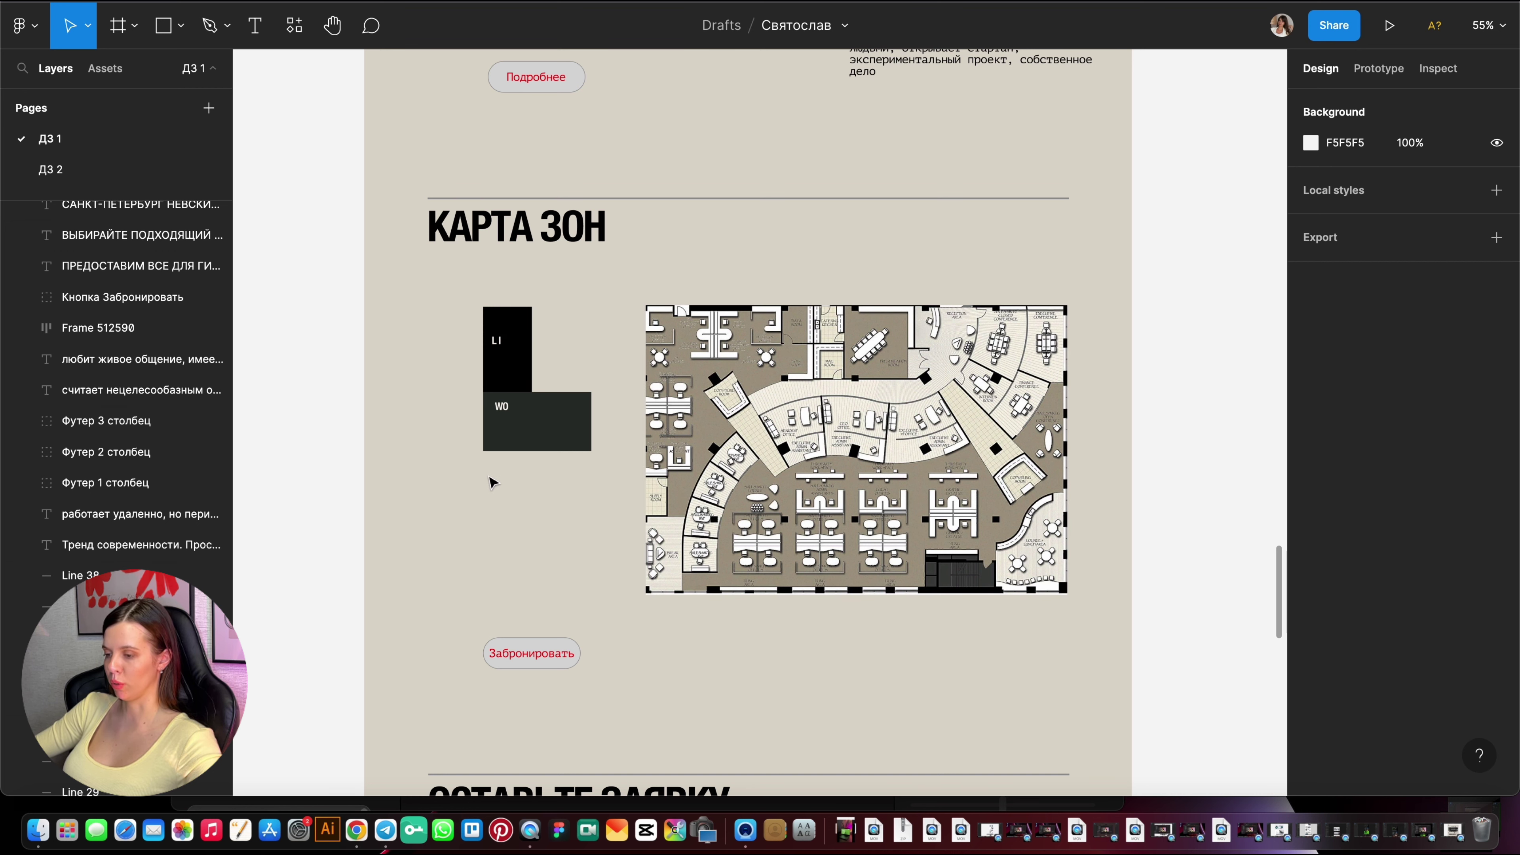
scroll(537, 485, "down", 1)
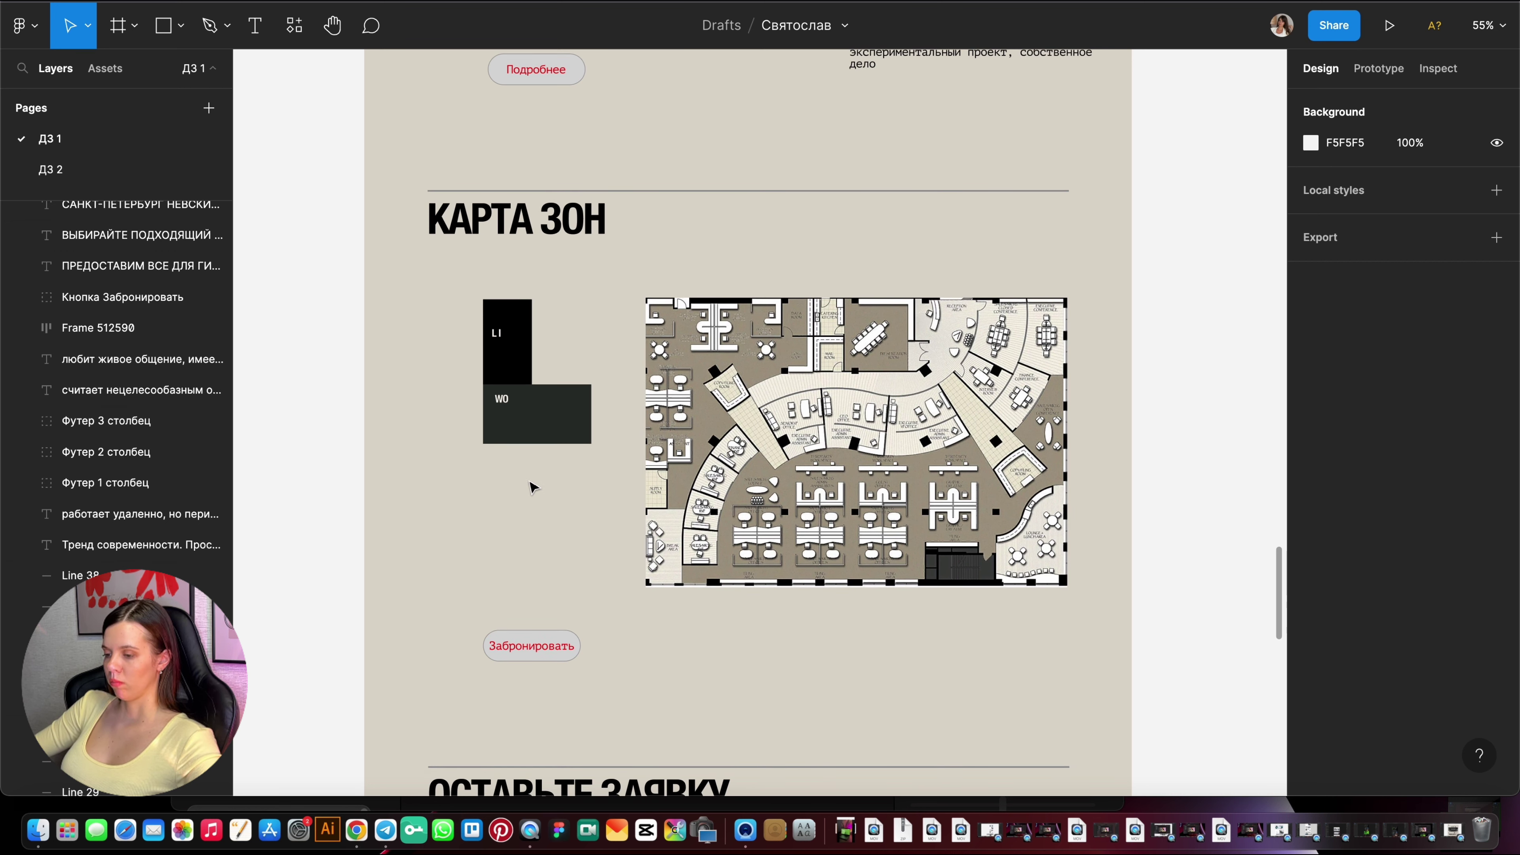
scroll(599, 524, "down", 2)
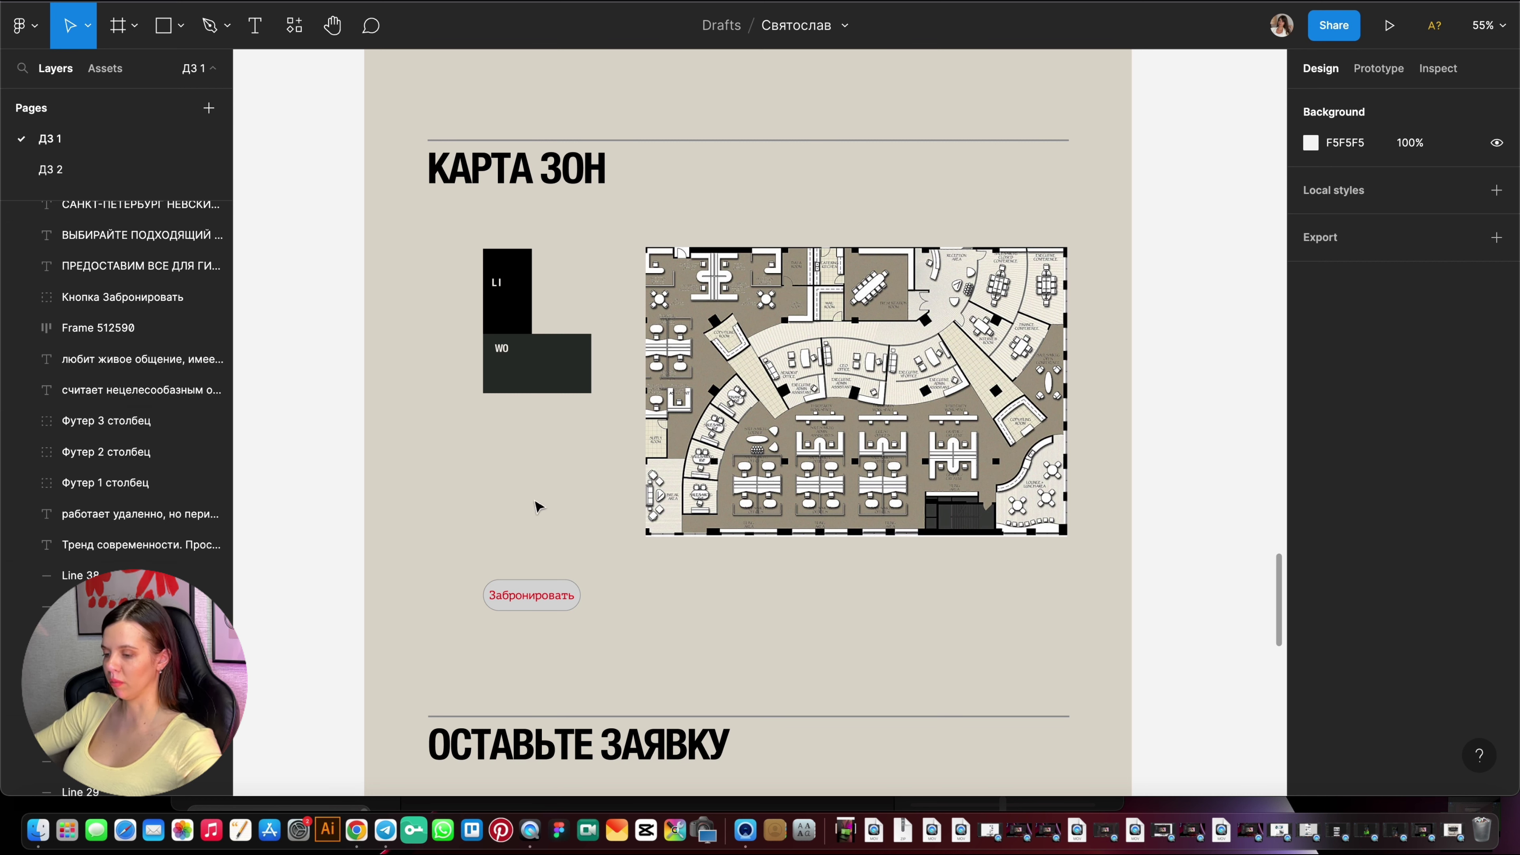
scroll(595, 410, "down", 1)
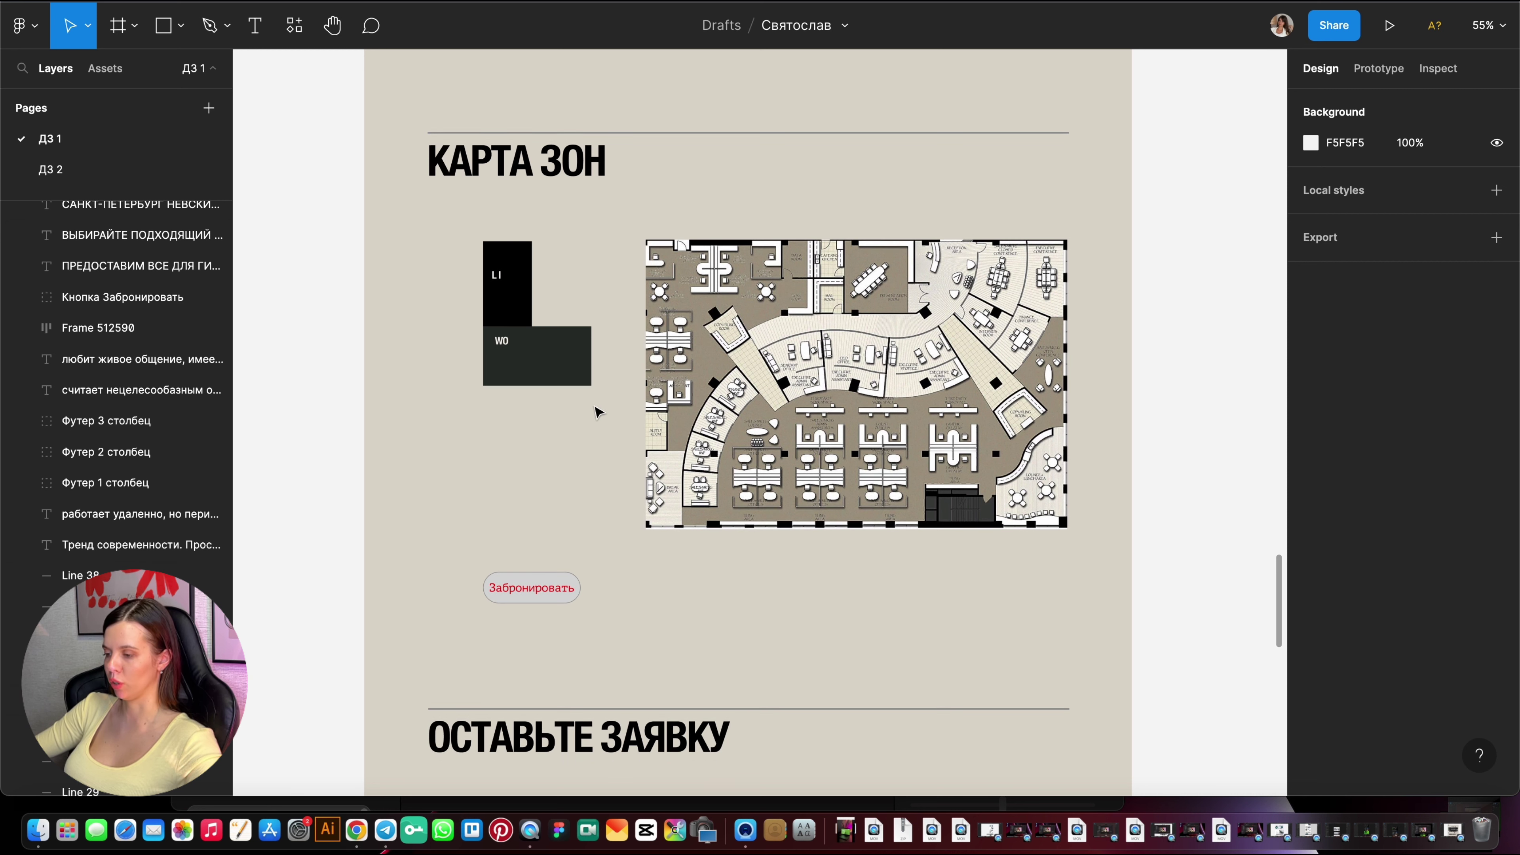
scroll(584, 531, "down", 5)
Move the Наш менеджер paragraph into the right column and narrow it to 770 wide.
scroll(763, 363, "down", 3)
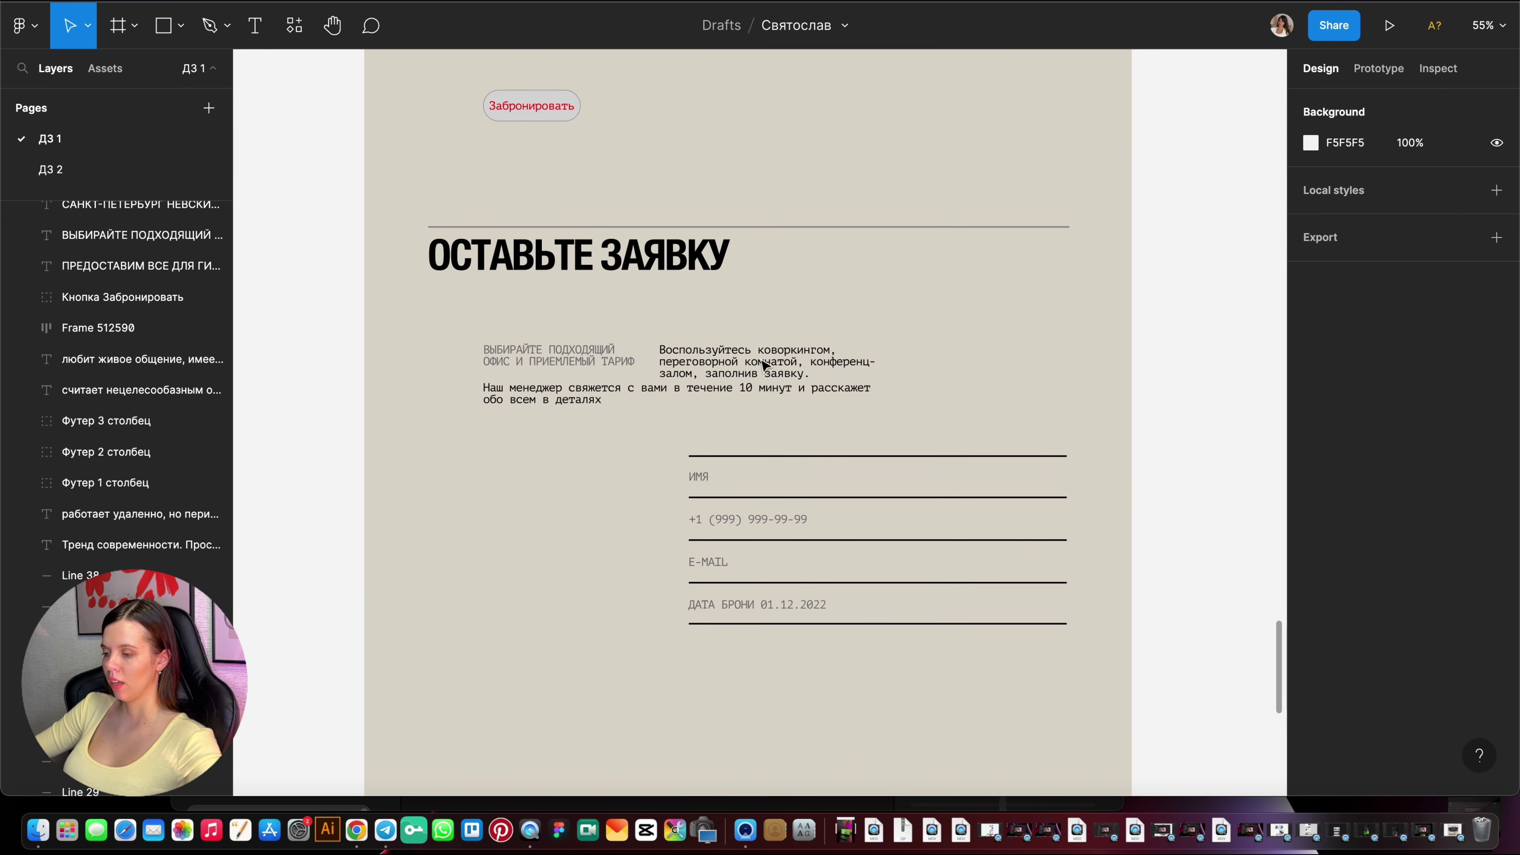
scroll(808, 289, "up", 2, "ctrl")
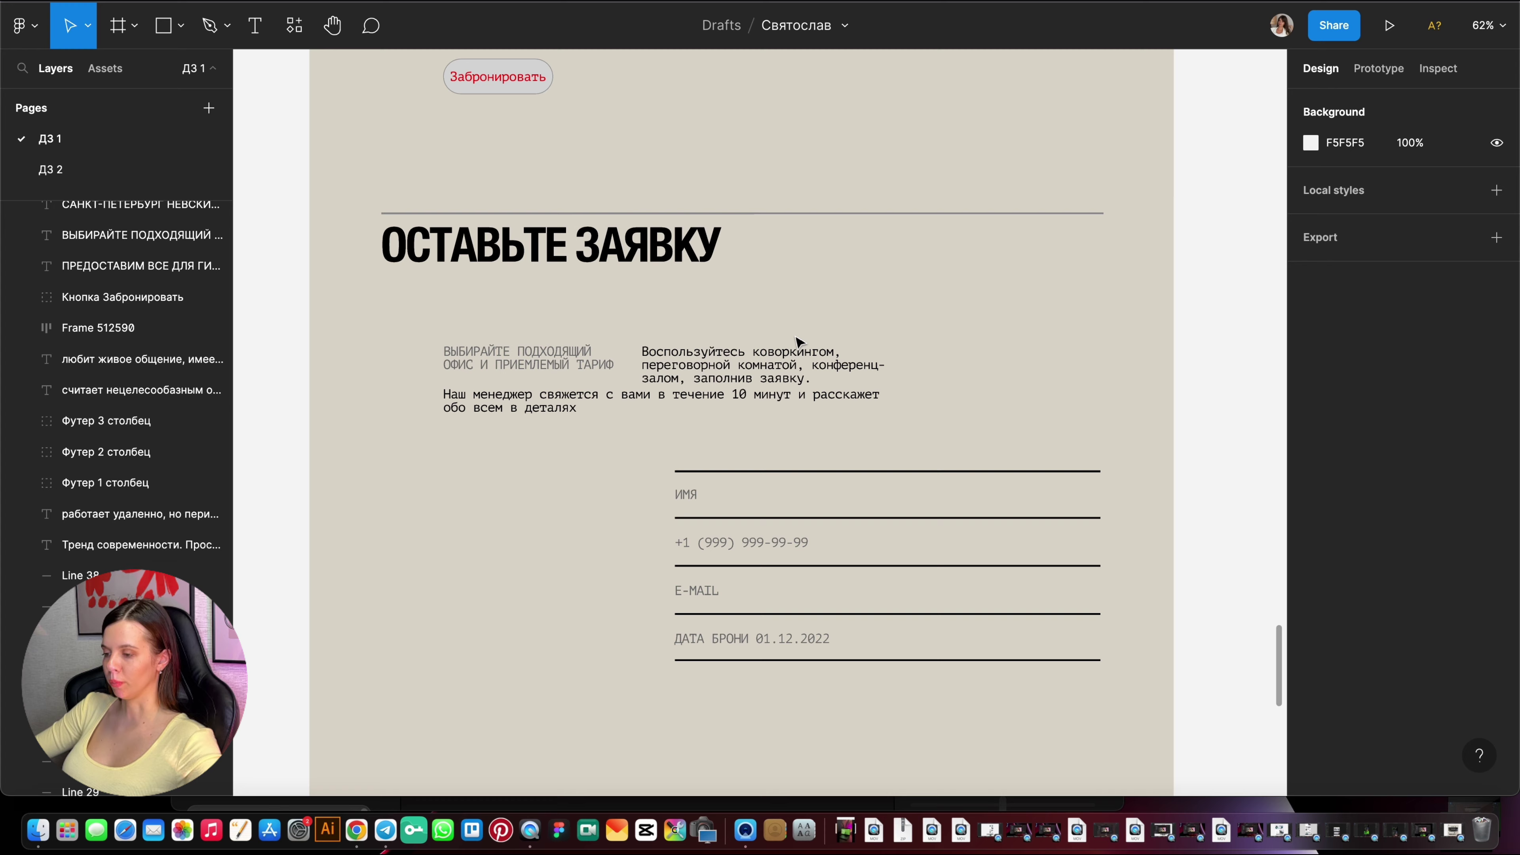
left_click(723, 400)
left_click(842, 323)
left_click(753, 401)
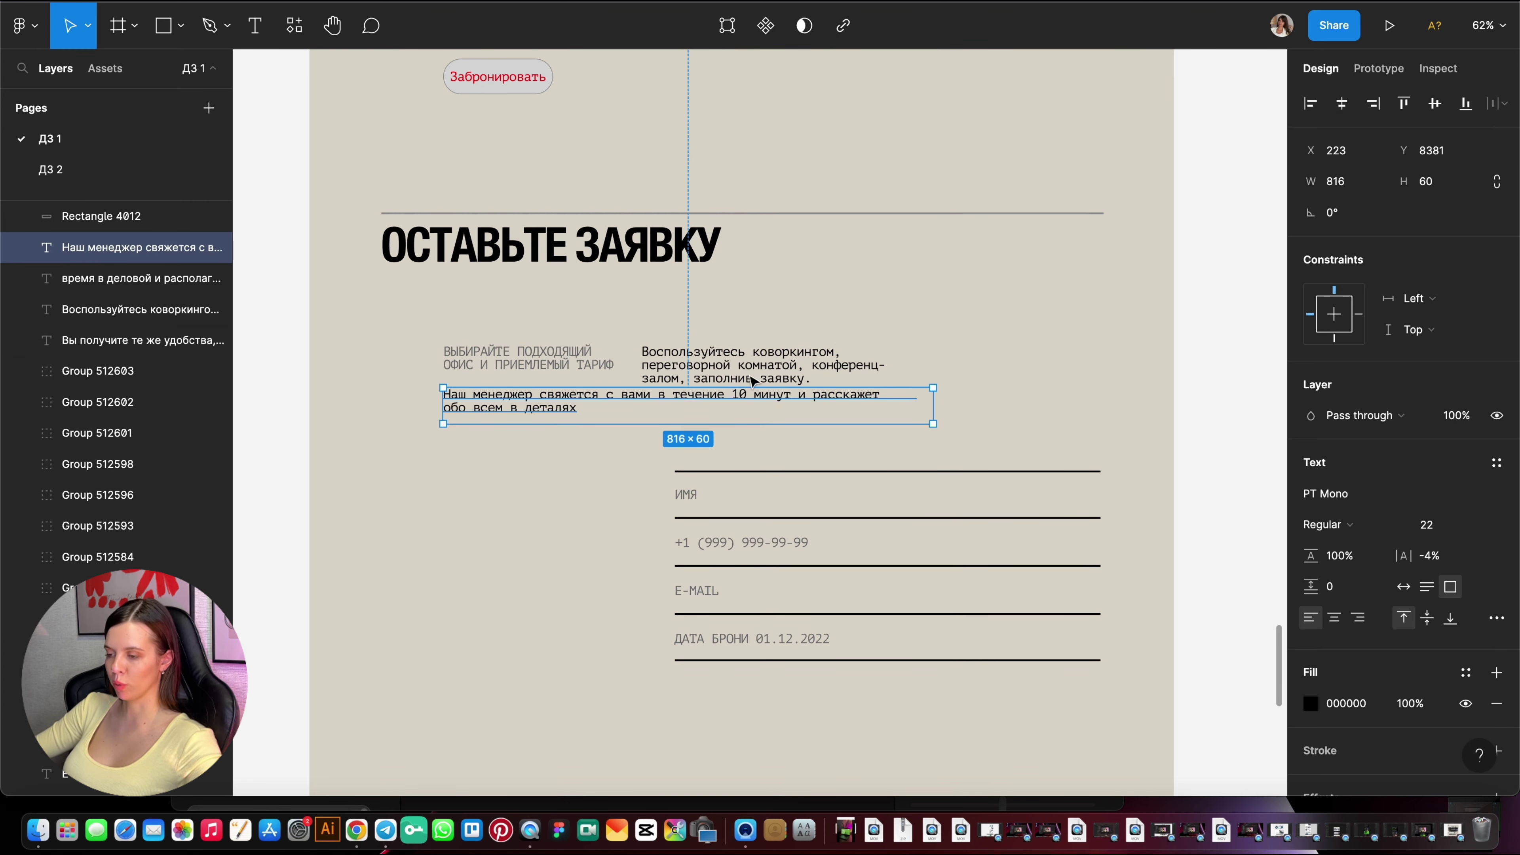
scroll(741, 372, "up", 3, "ctrl")
scroll(520, 407, "down", 3, "ctrl")
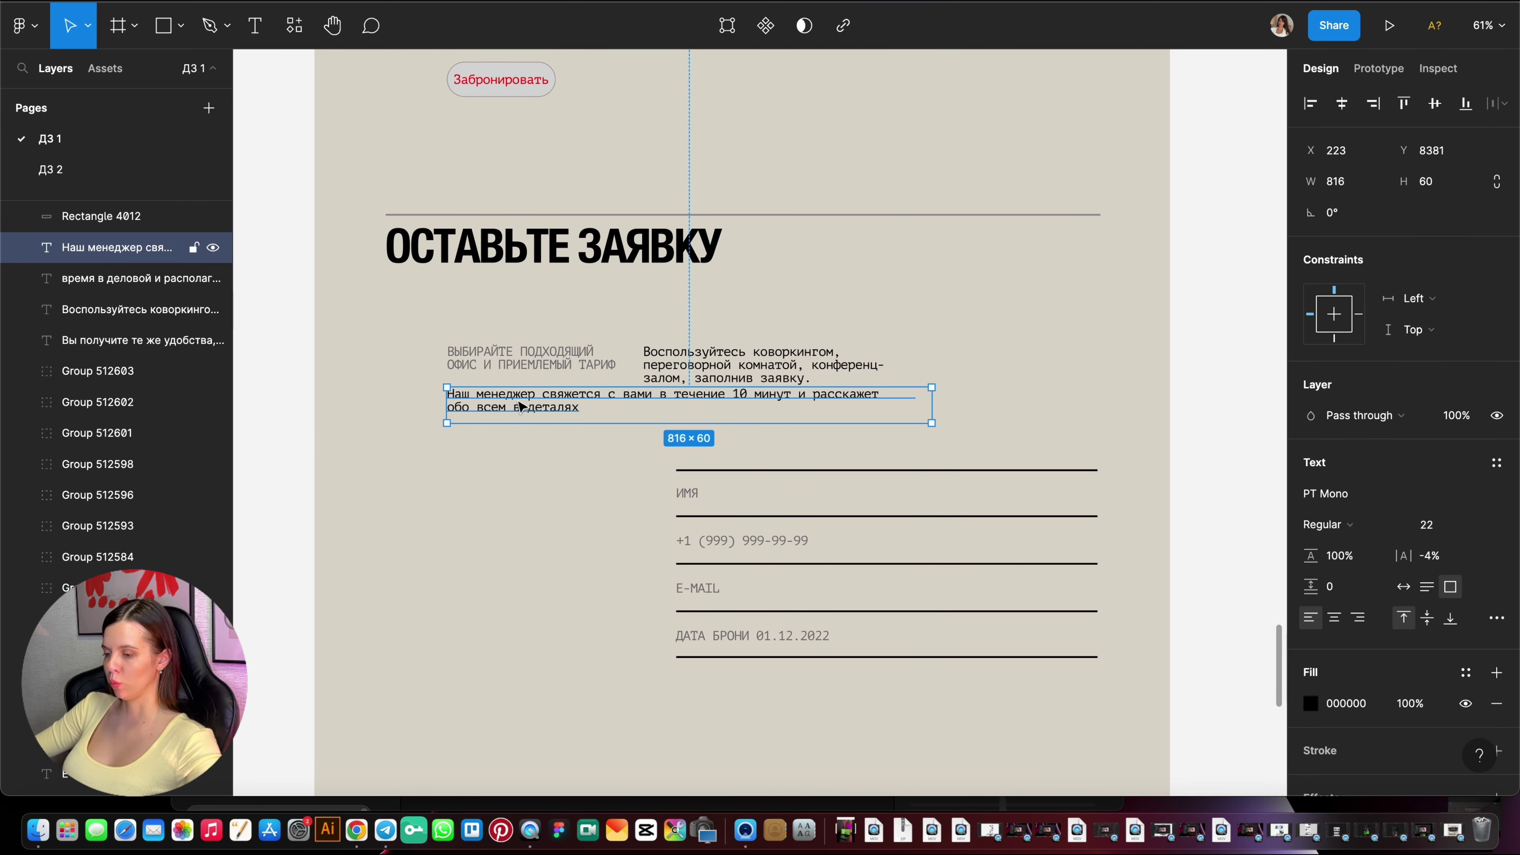
left_click_drag(587, 413, 800, 423)
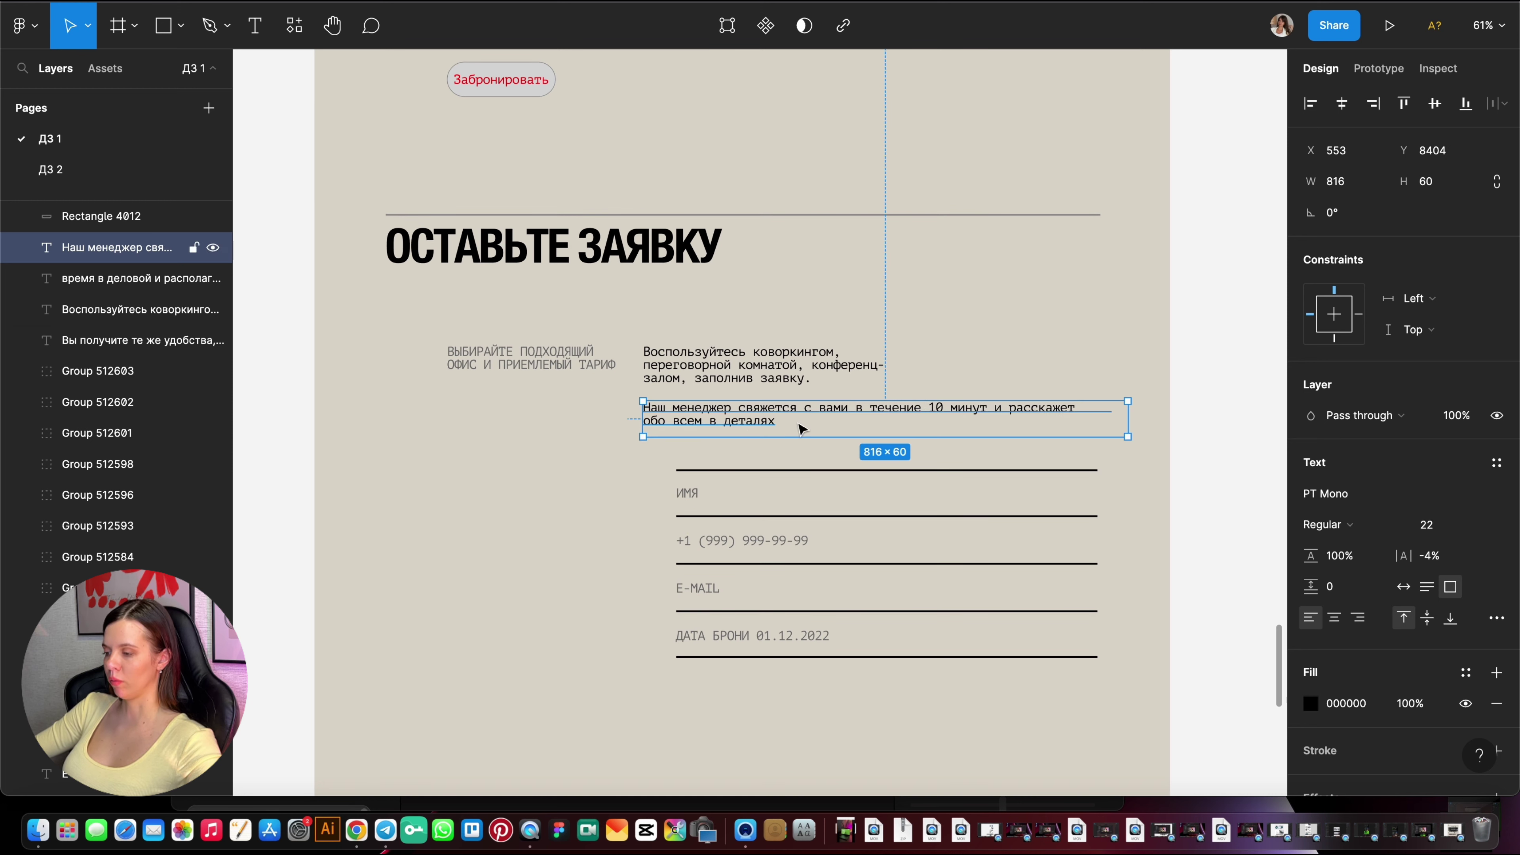
left_click_drag(1126, 416, 1106, 416)
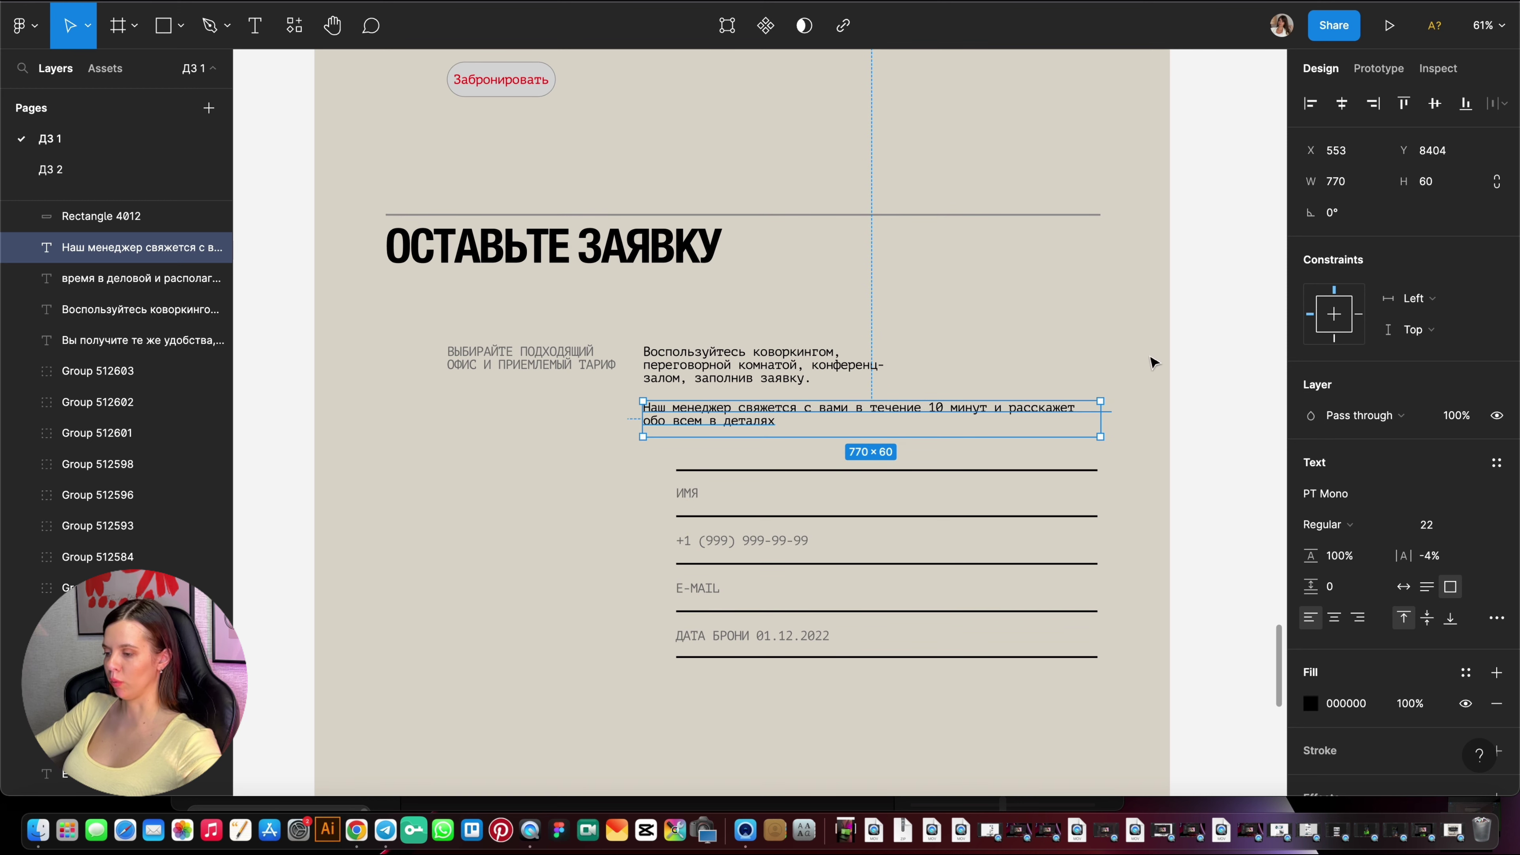
left_click(1152, 362)
Widen the Воспользуйтесь коворкингом paragraph to two lines and fit its height.
left_click(748, 366)
left_click_drag(884, 365, 1109, 363)
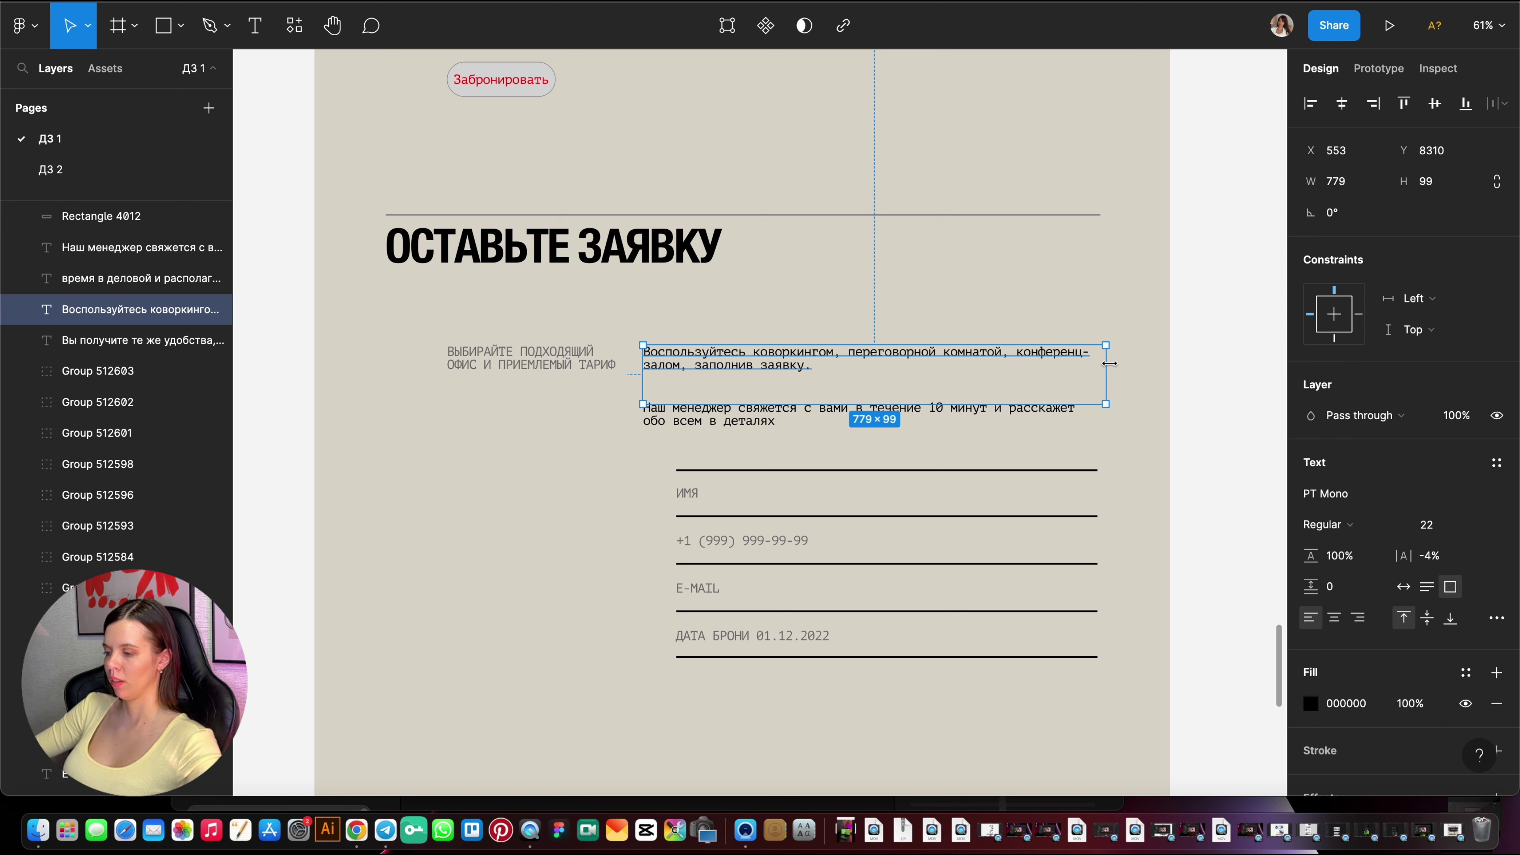
mouse_move(783, 404)
left_mouse_down()
mouse_move(799, 376)
mouse_move(775, 393)
left_mouse_up()
left_click(801, 317)
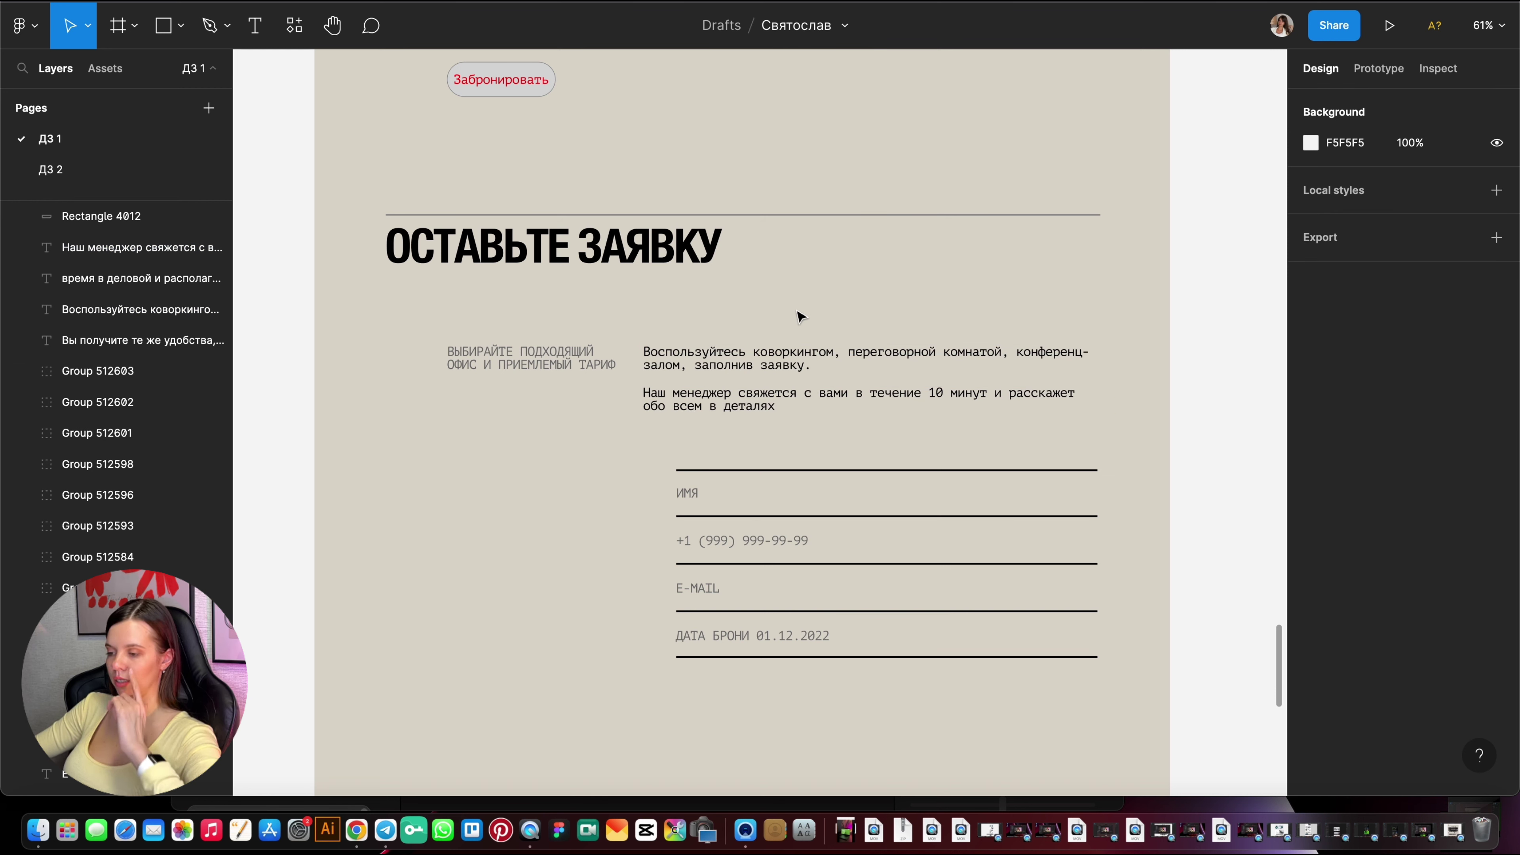
Shift all form fields and their lines left to align with the paragraphs.
left_click_drag(1128, 694, 682, 464)
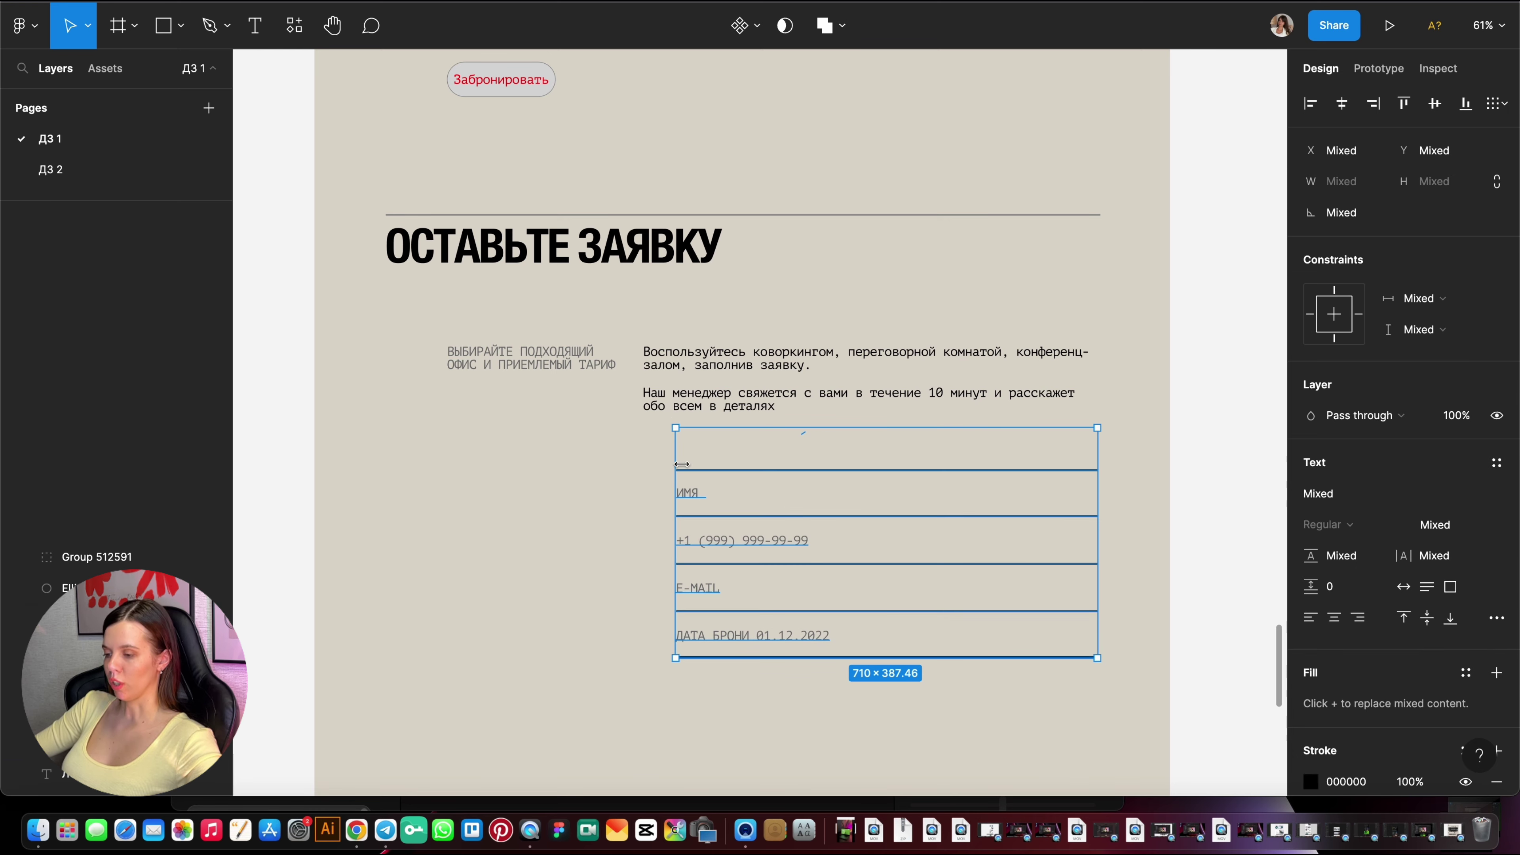
left_click_drag(778, 492, 746, 492)
left_click(845, 303)
scroll(877, 442, "down", 2)
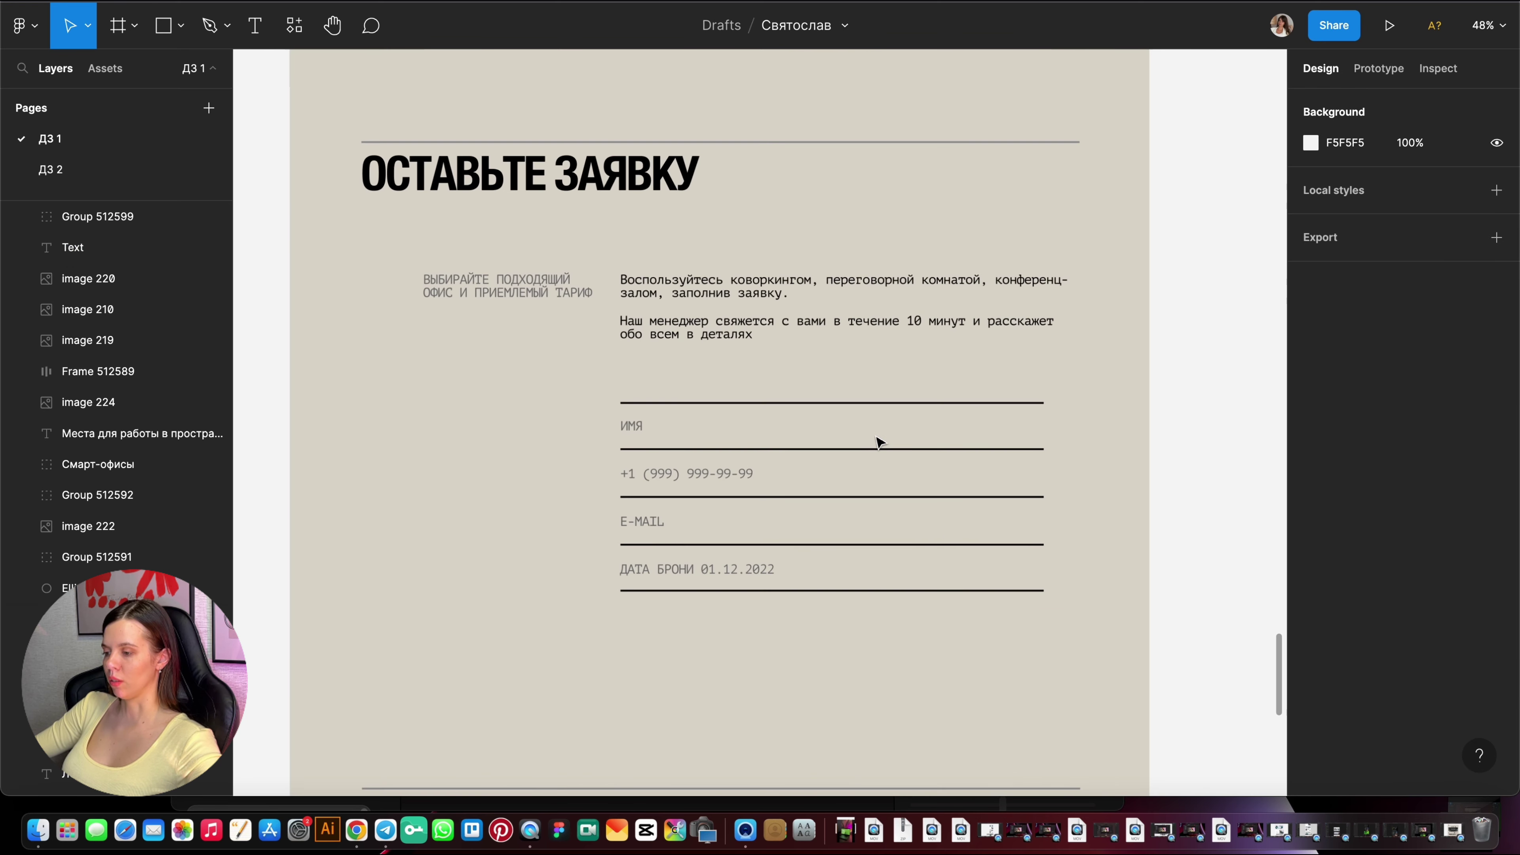
left_click(622, 474)
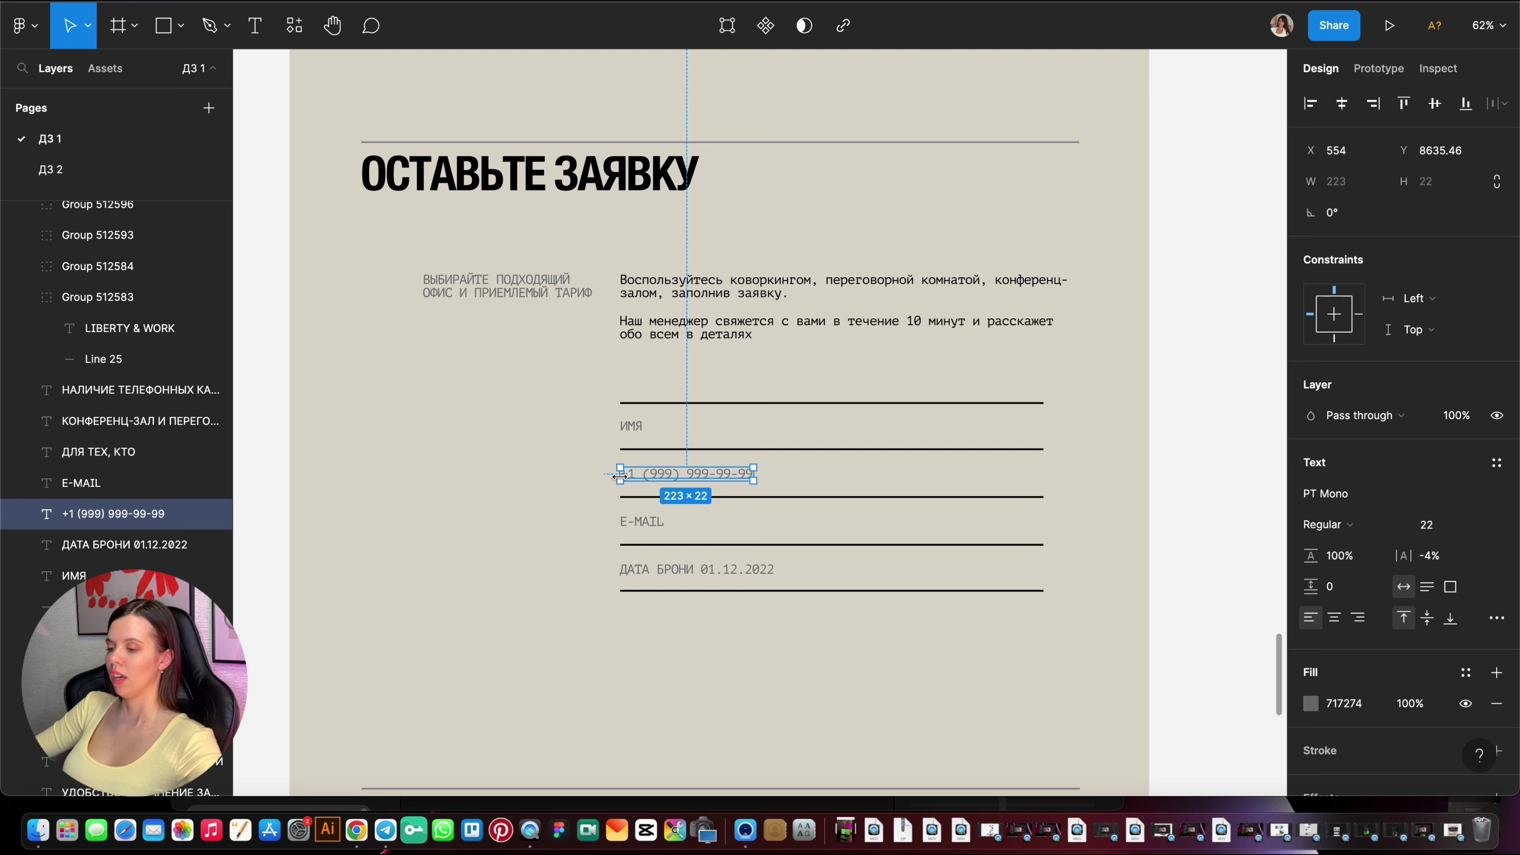
scroll(705, 496, "up", 5)
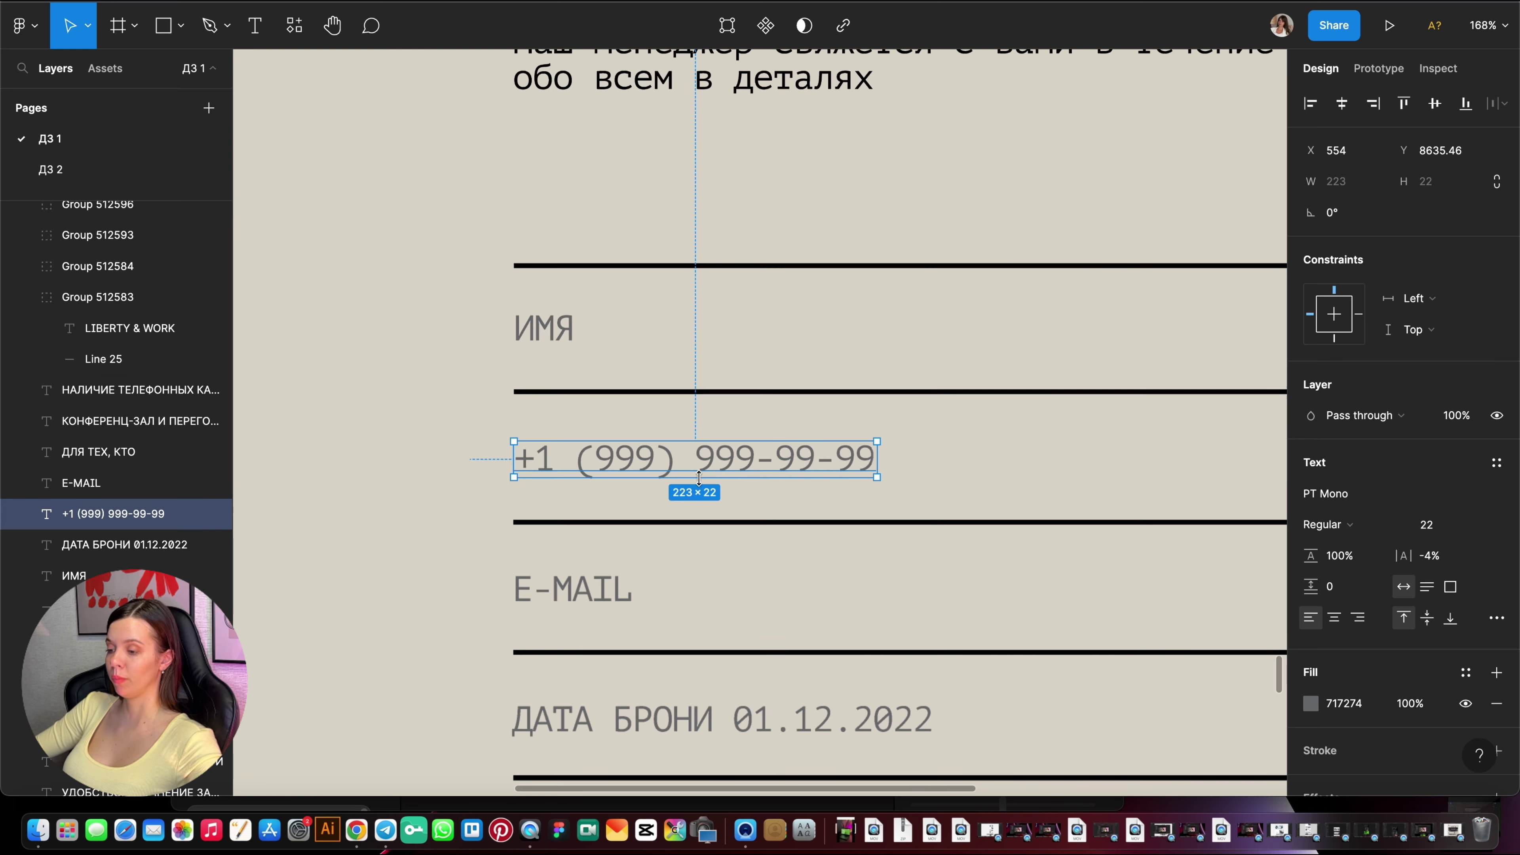
scroll(673, 474, "down", 5)
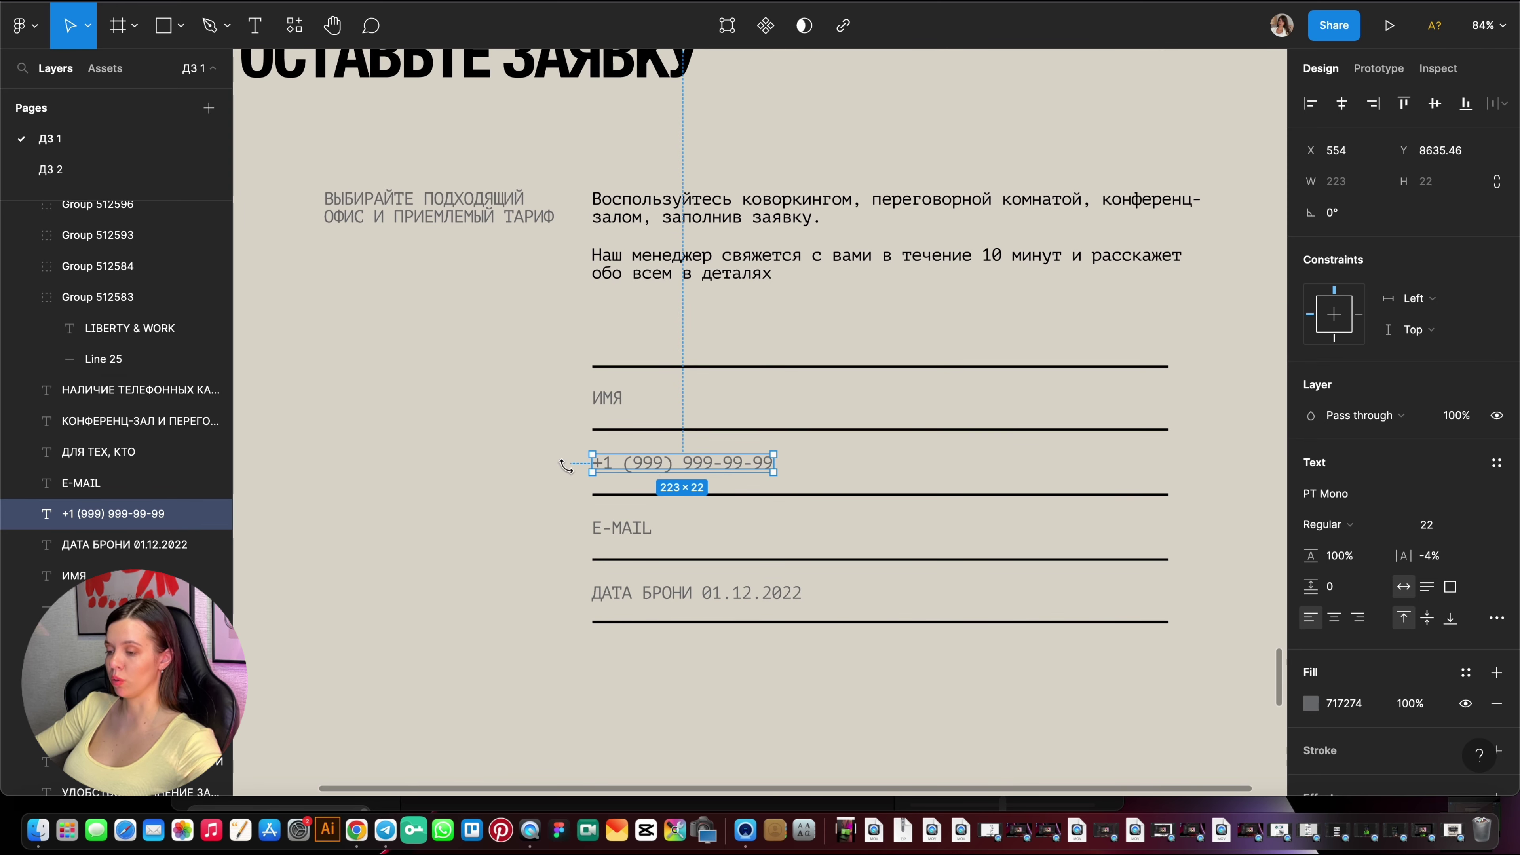
left_click(513, 474)
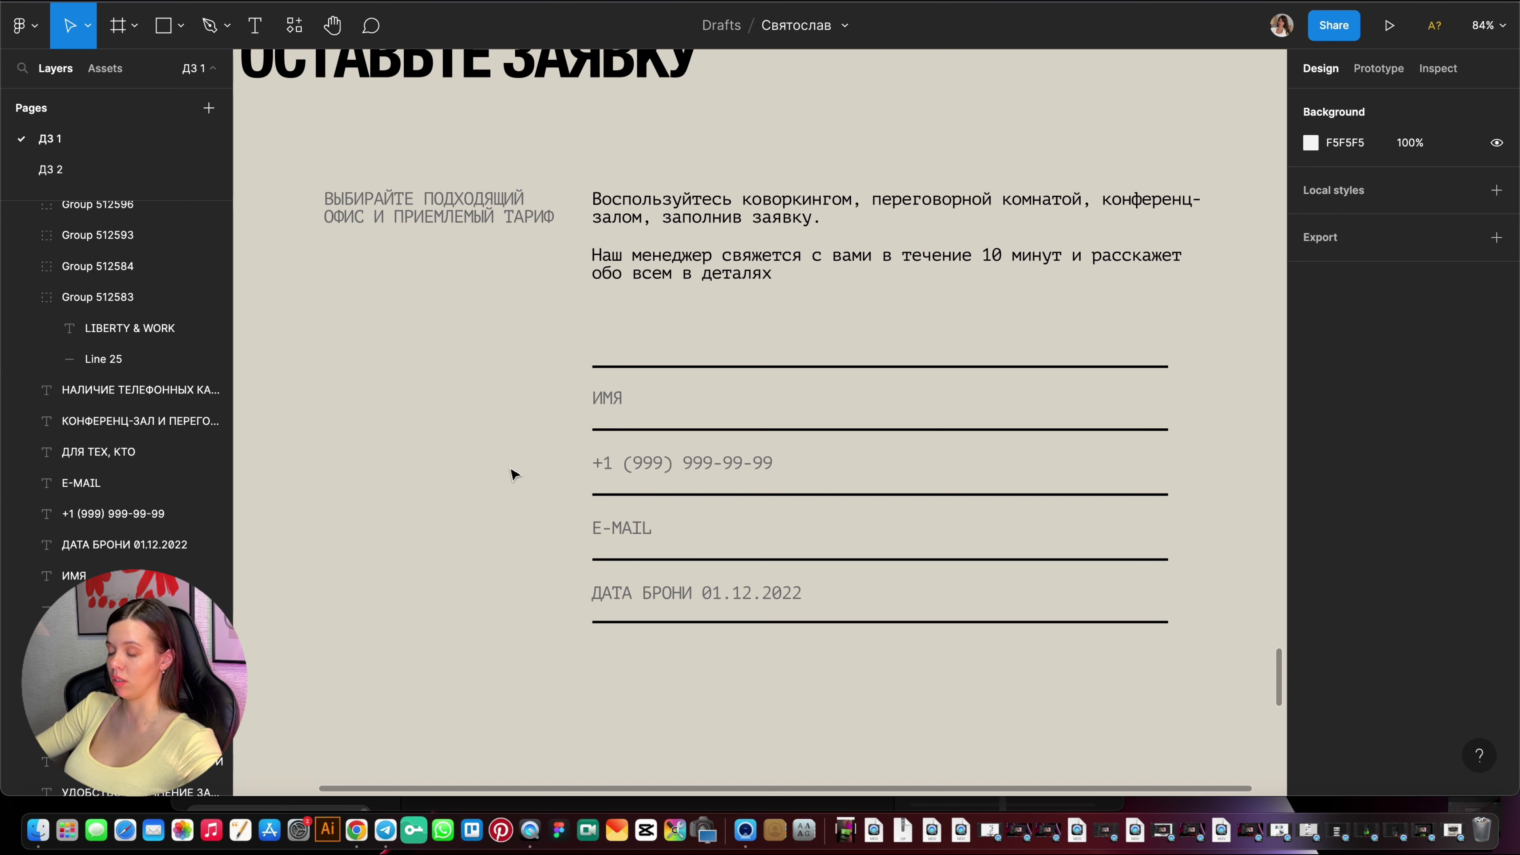
Review the ДАТА БРОНИ field and the lower part of the form.
scroll(692, 464, "down", 2)
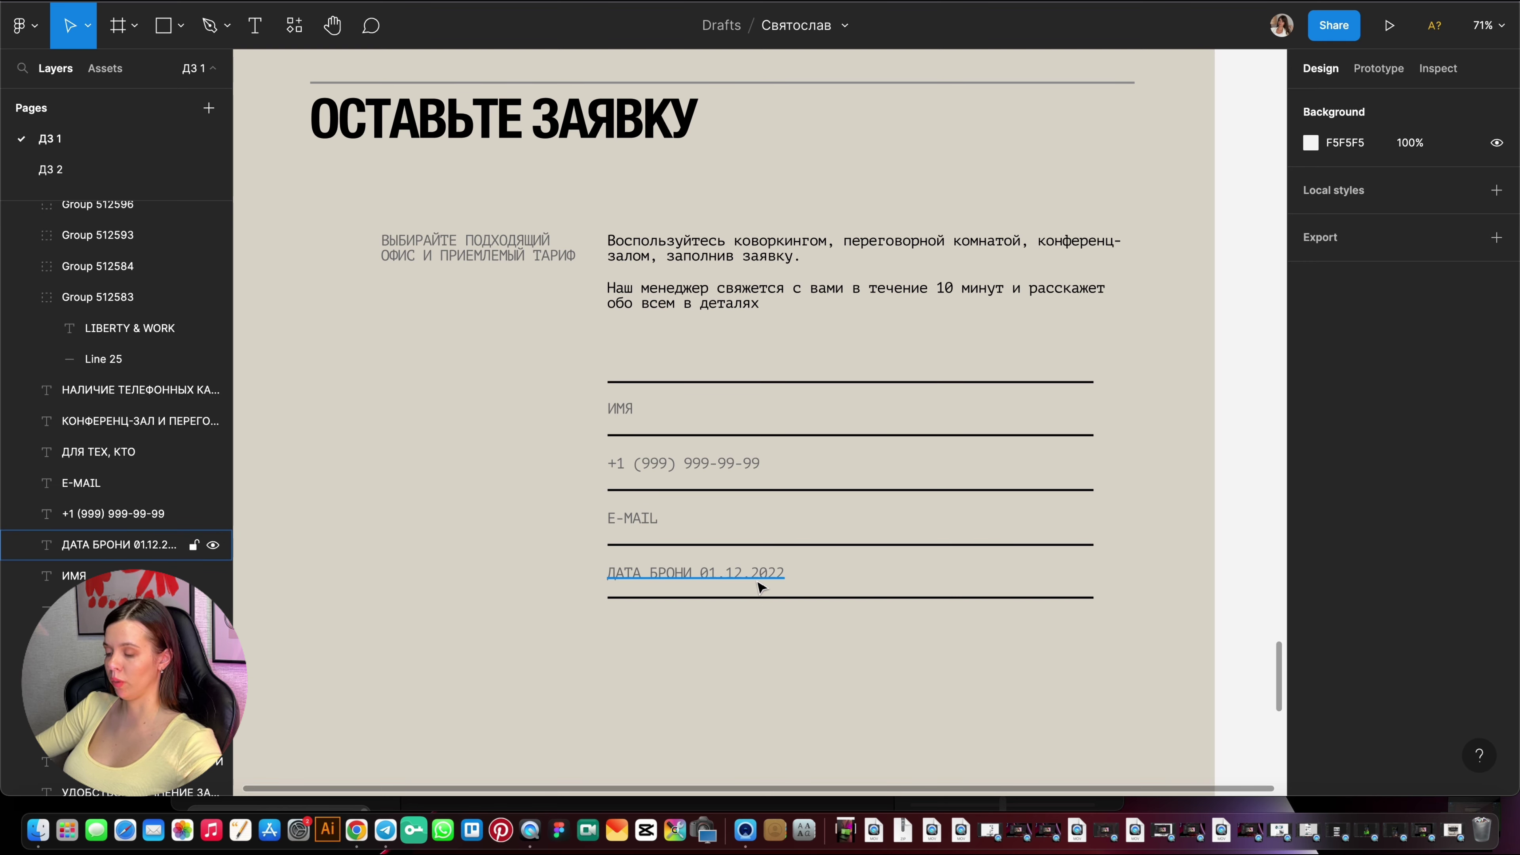
scroll(757, 614, "down", 2)
scroll(760, 614, "up", 4)
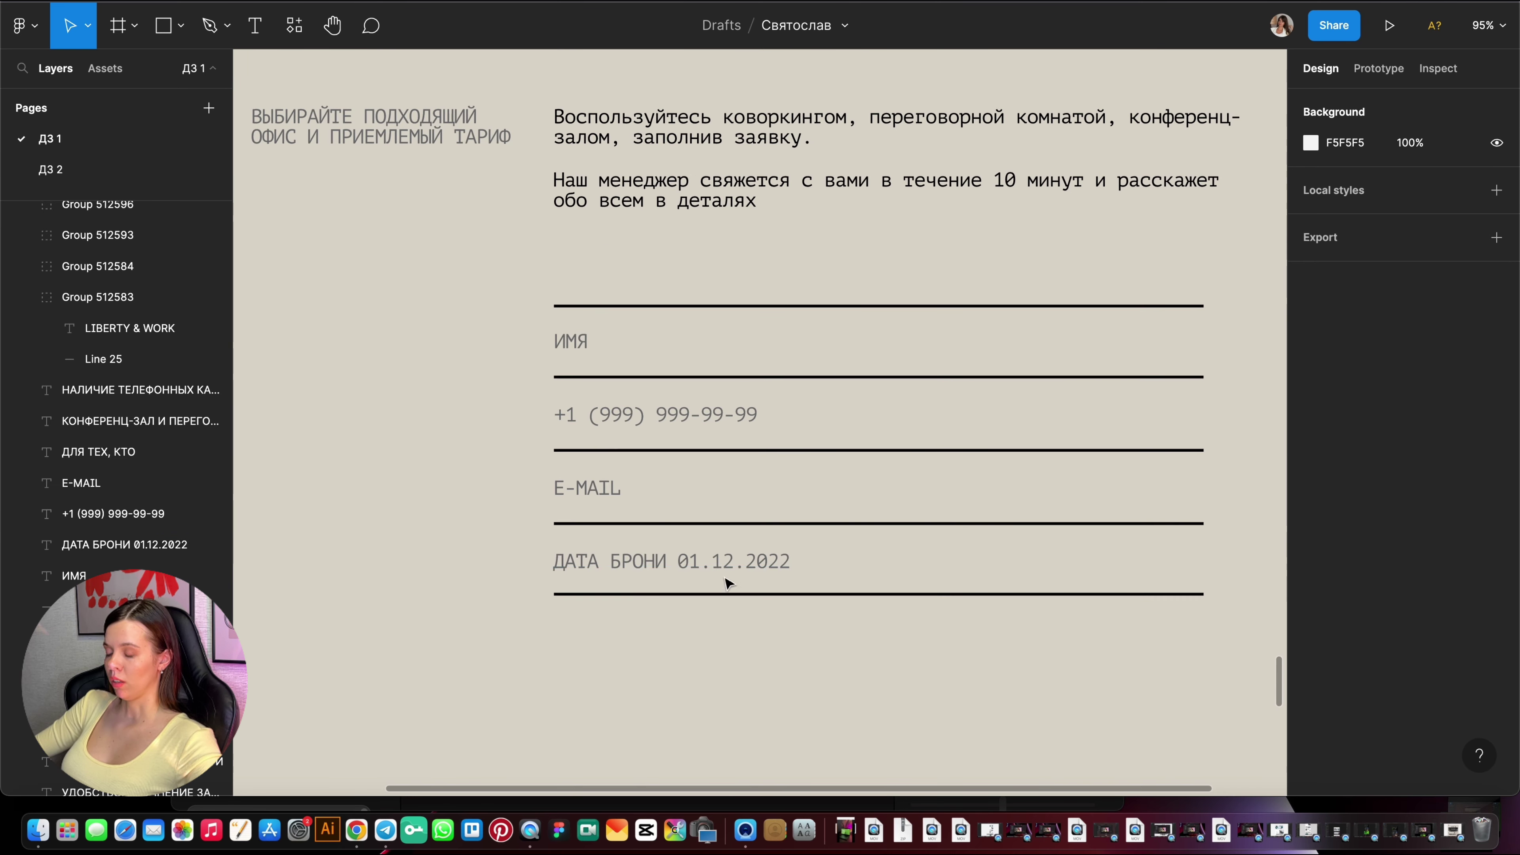
left_click(737, 572)
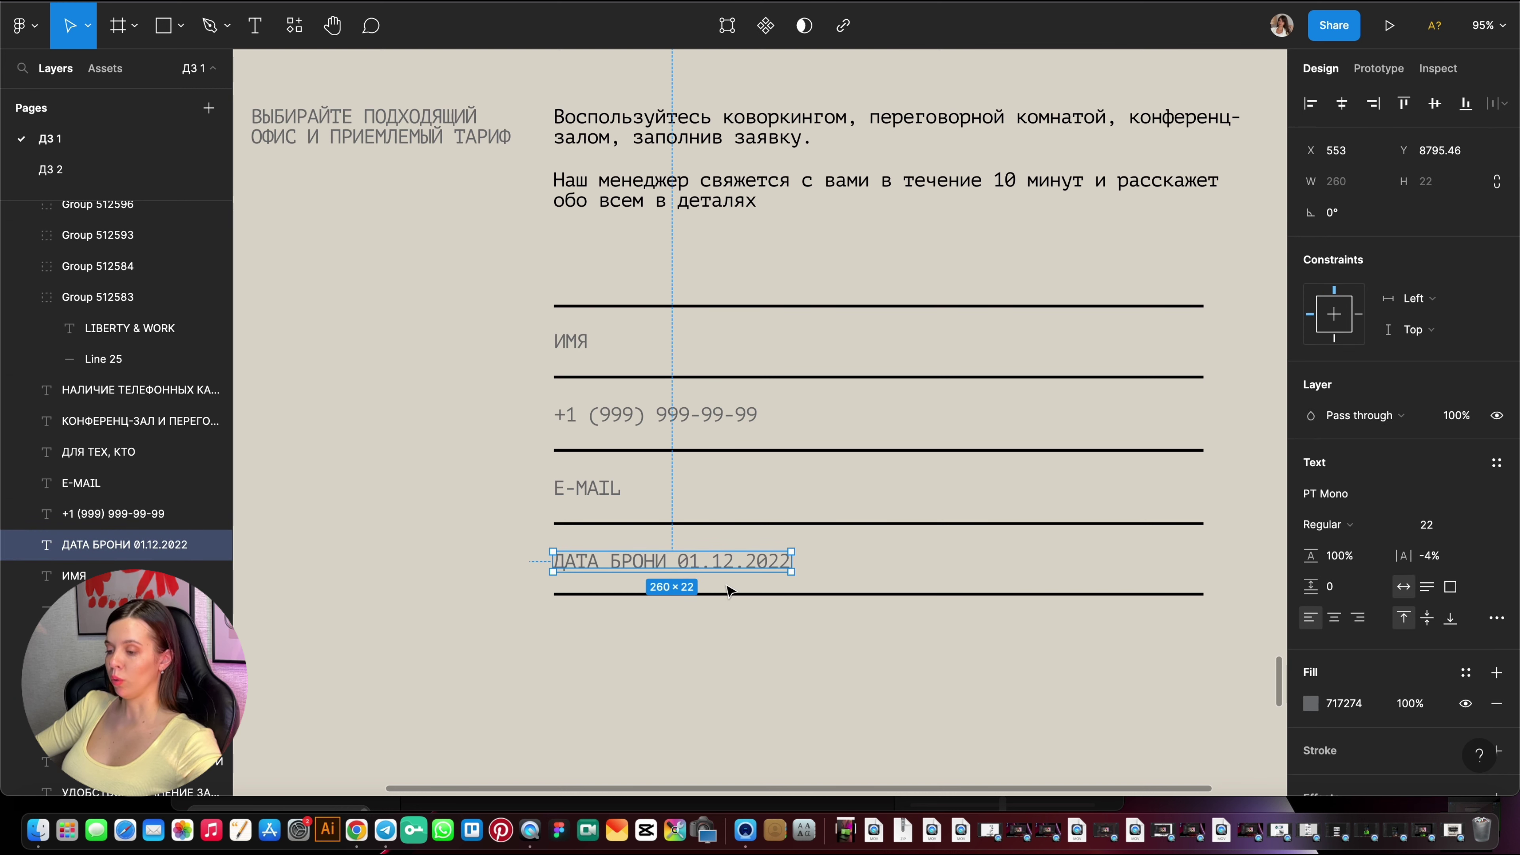
left_click(727, 614)
scroll(727, 611, "down", 2)
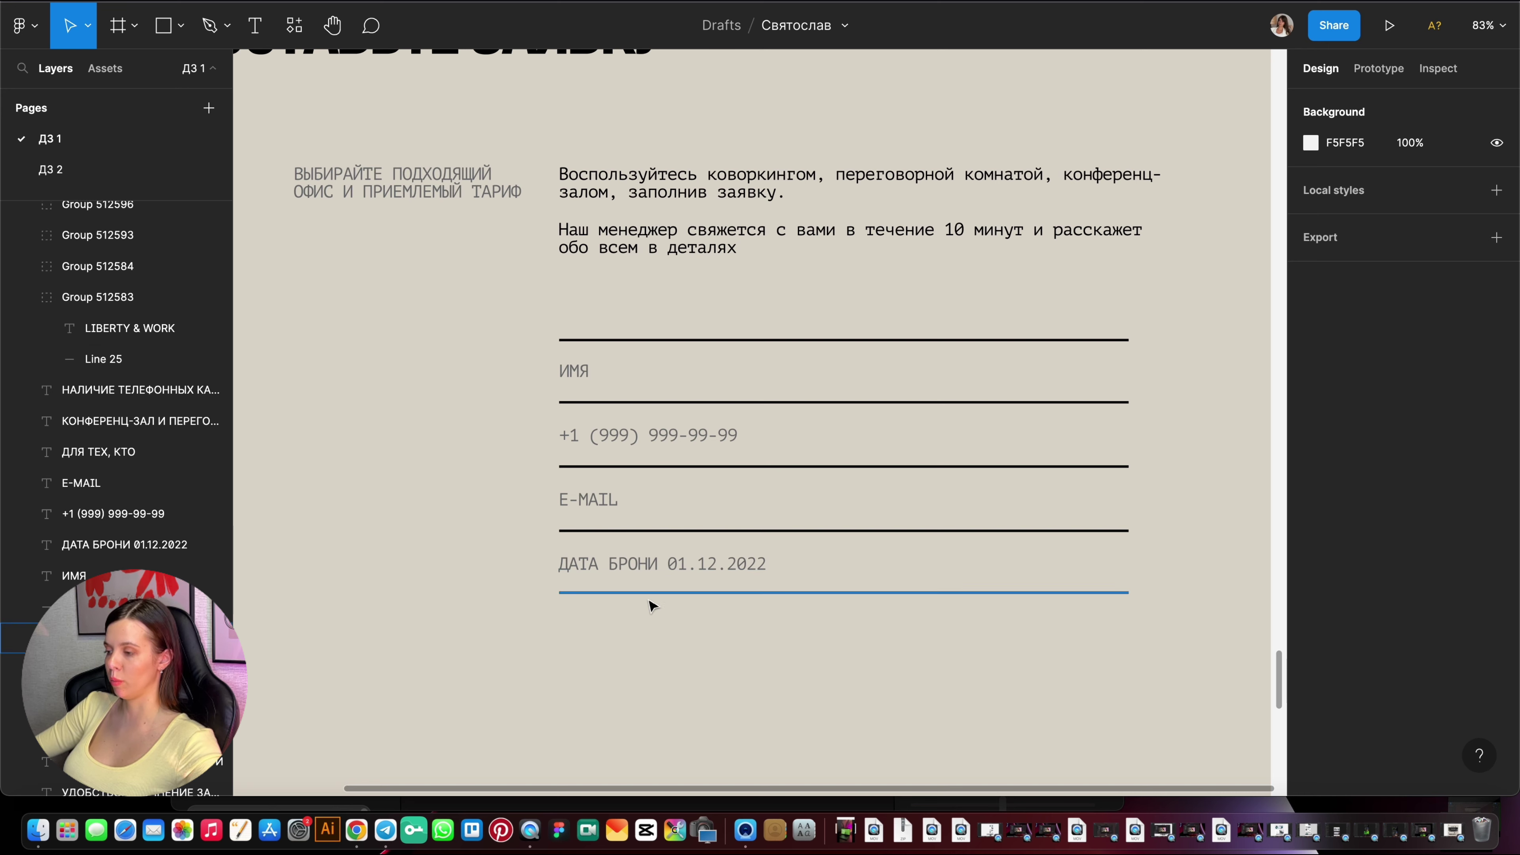
scroll(878, 580, "down", 3)
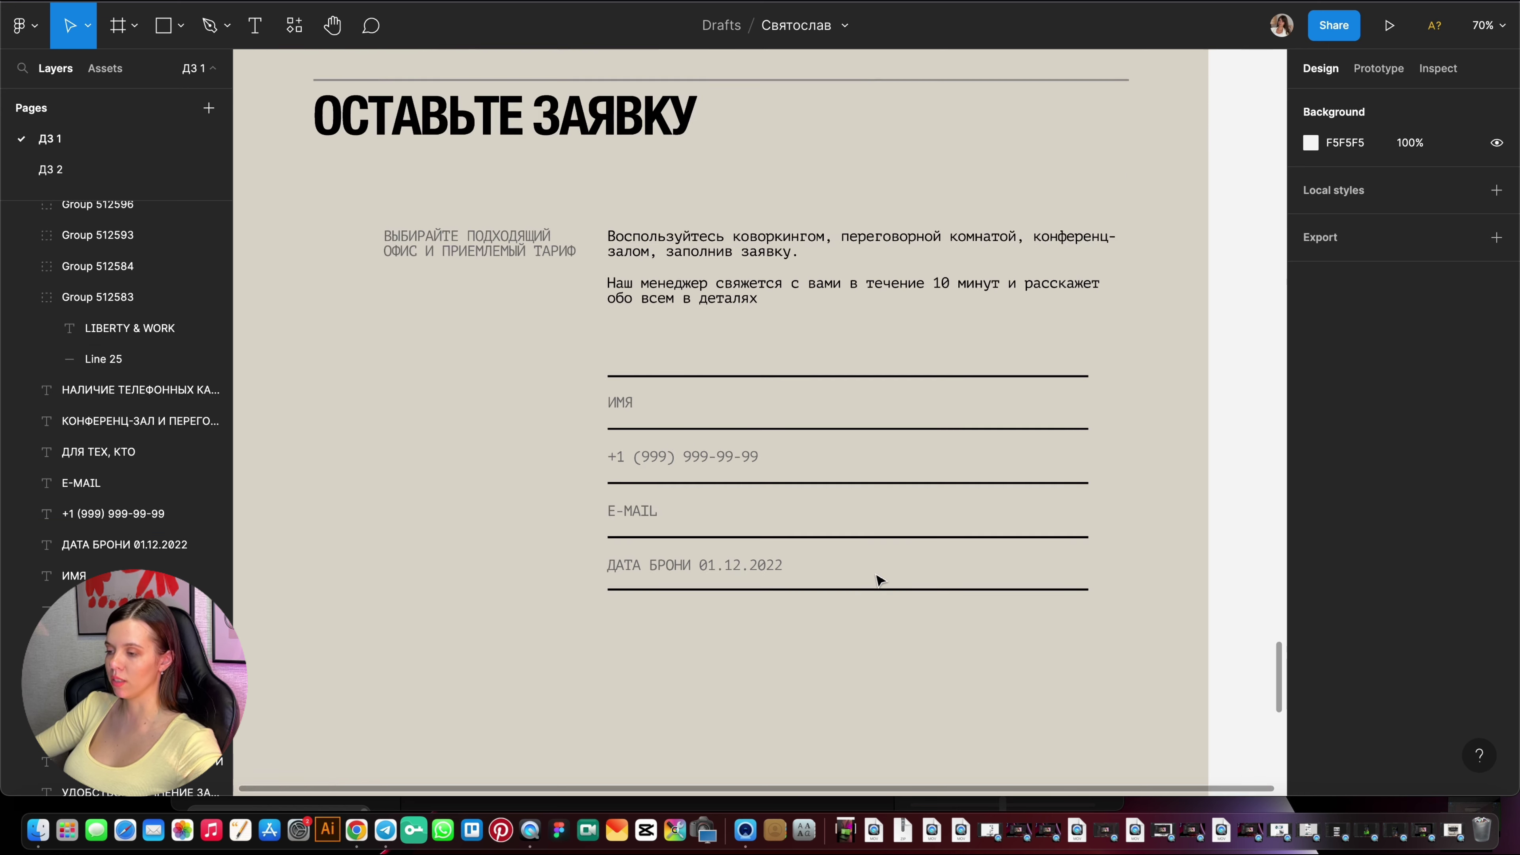
scroll(876, 577, "down", 2)
scroll(855, 461, "up", 1)
Drag the КОНТАКТЫ address block left, flush with the heading's left edge.
scroll(844, 475, "down", 2)
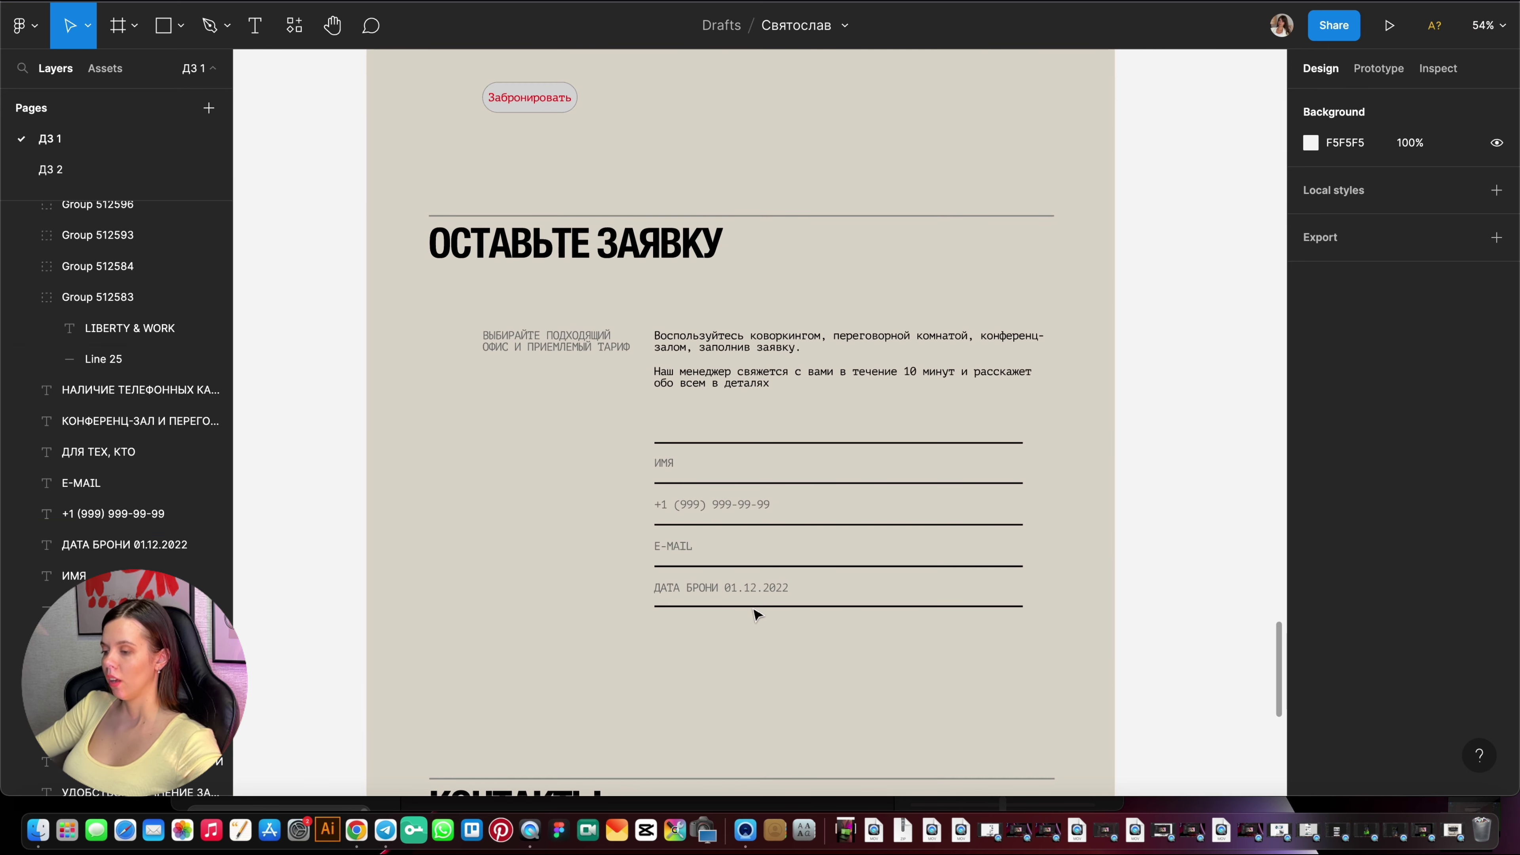
scroll(862, 292, "up", 3)
scroll(861, 292, "up", 5)
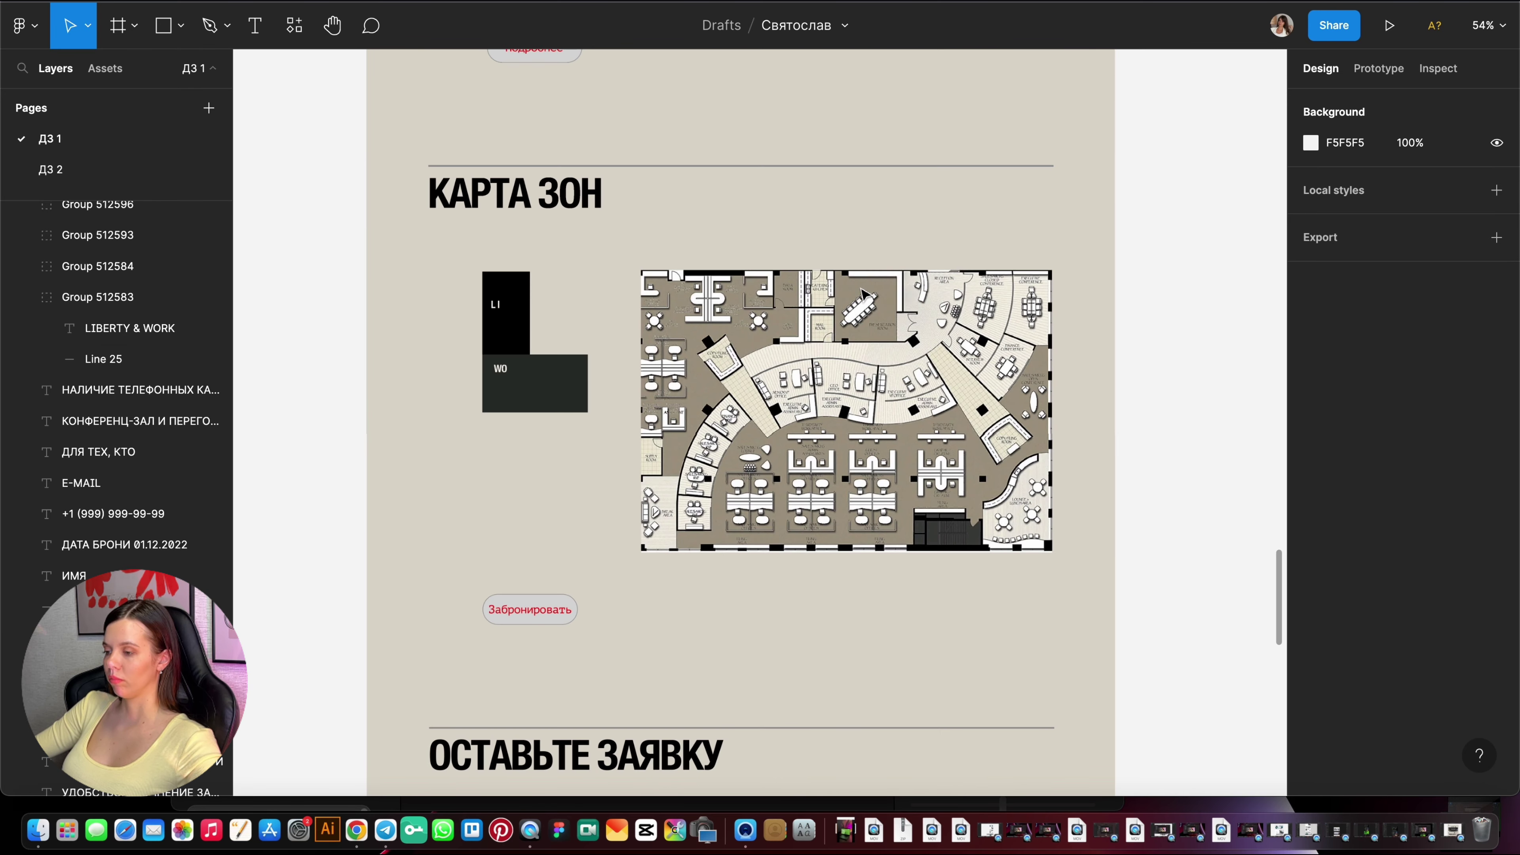
scroll(861, 292, "down", 3)
scroll(864, 295, "down", 3)
scroll(864, 295, "down", 3)
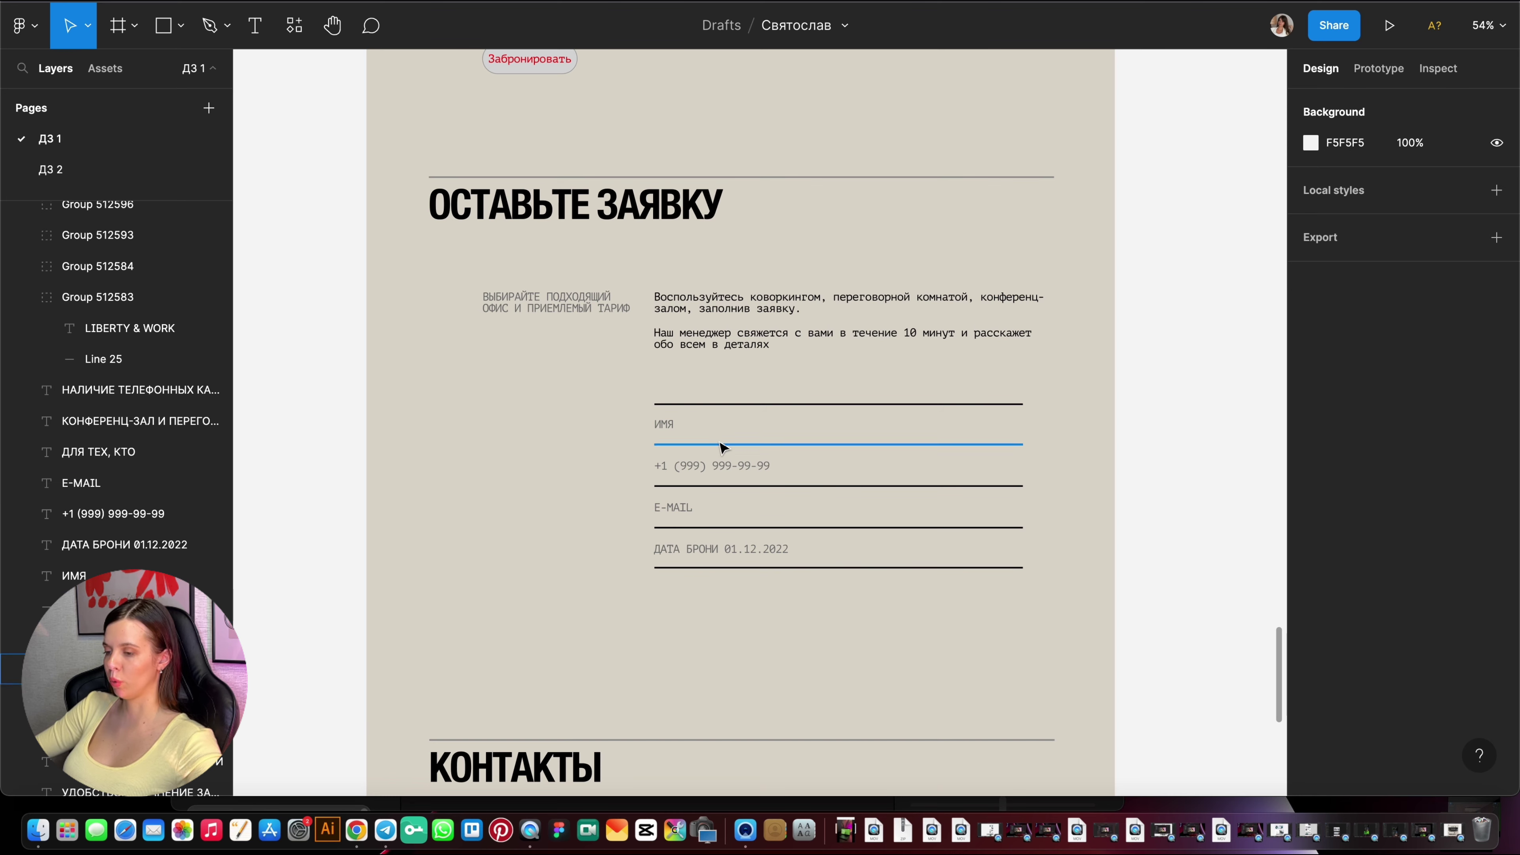
scroll(778, 443, "down", 6)
scroll(733, 431, "down", 1)
scroll(715, 297, "up", 2)
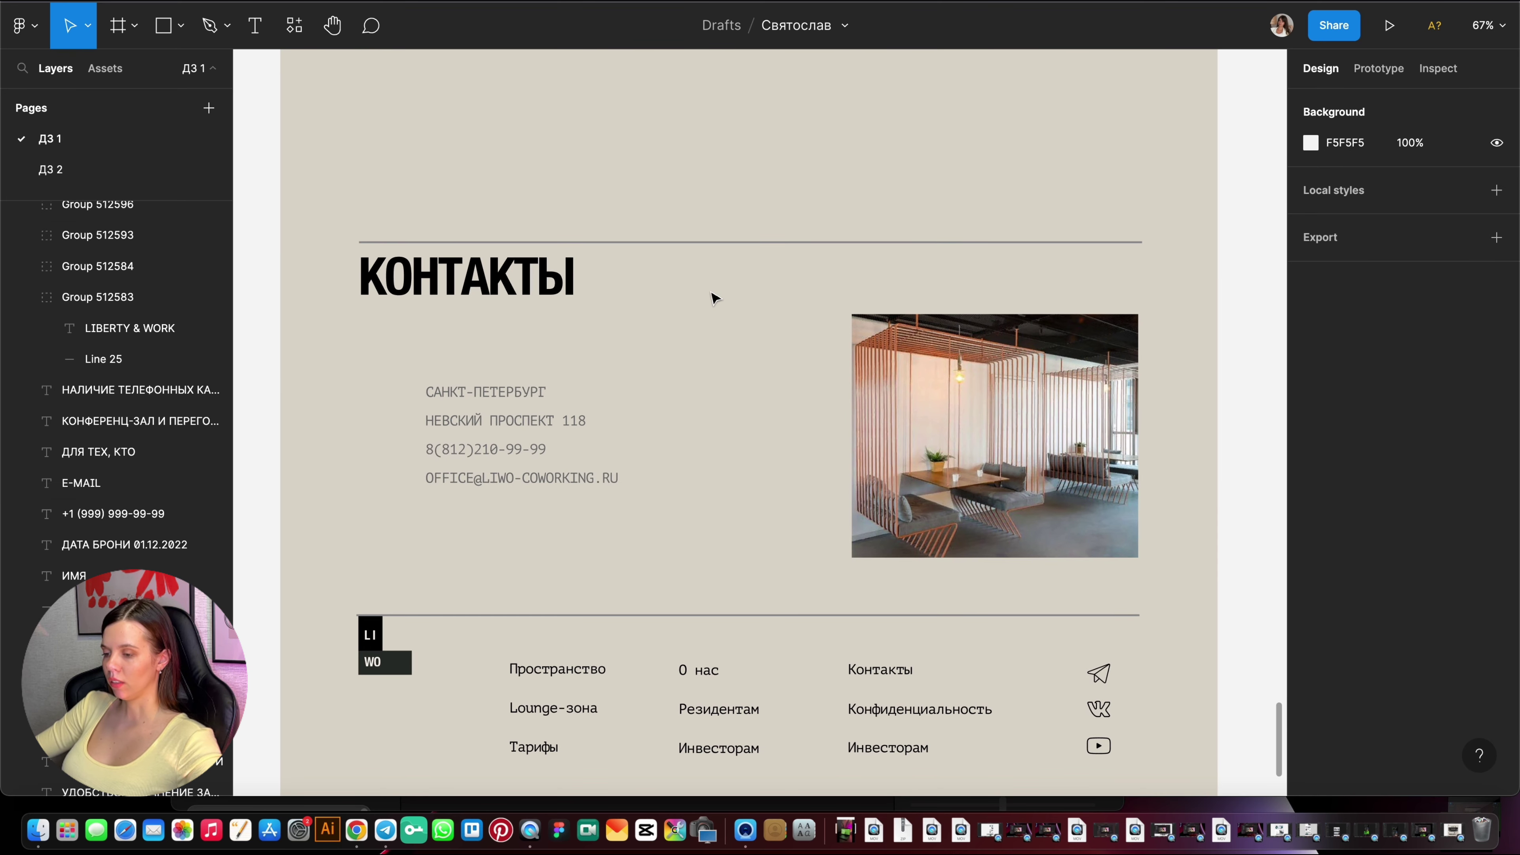
left_click(854, 412)
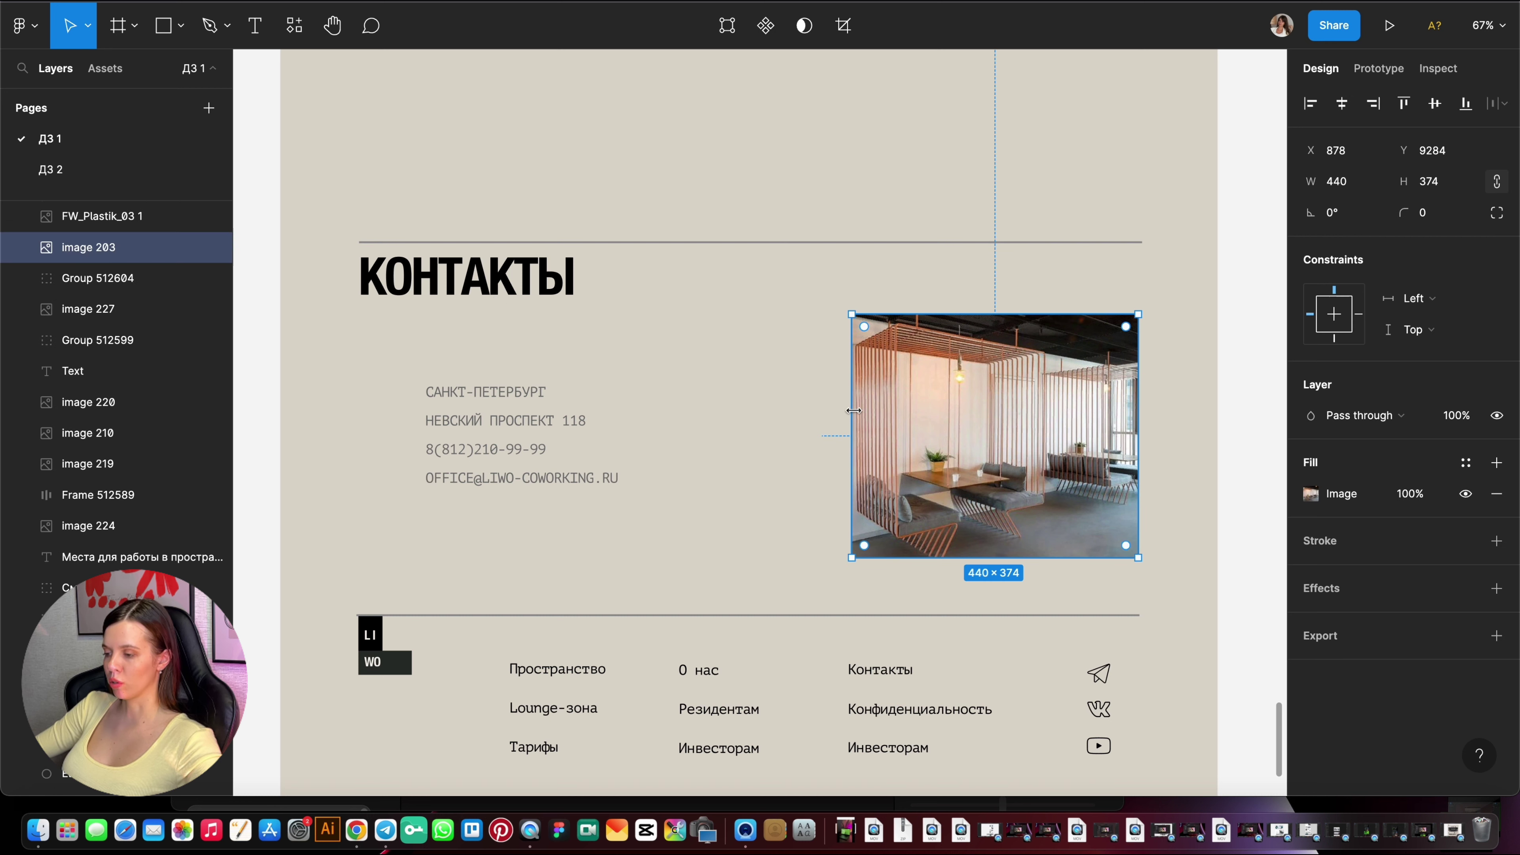
left_click(1197, 389)
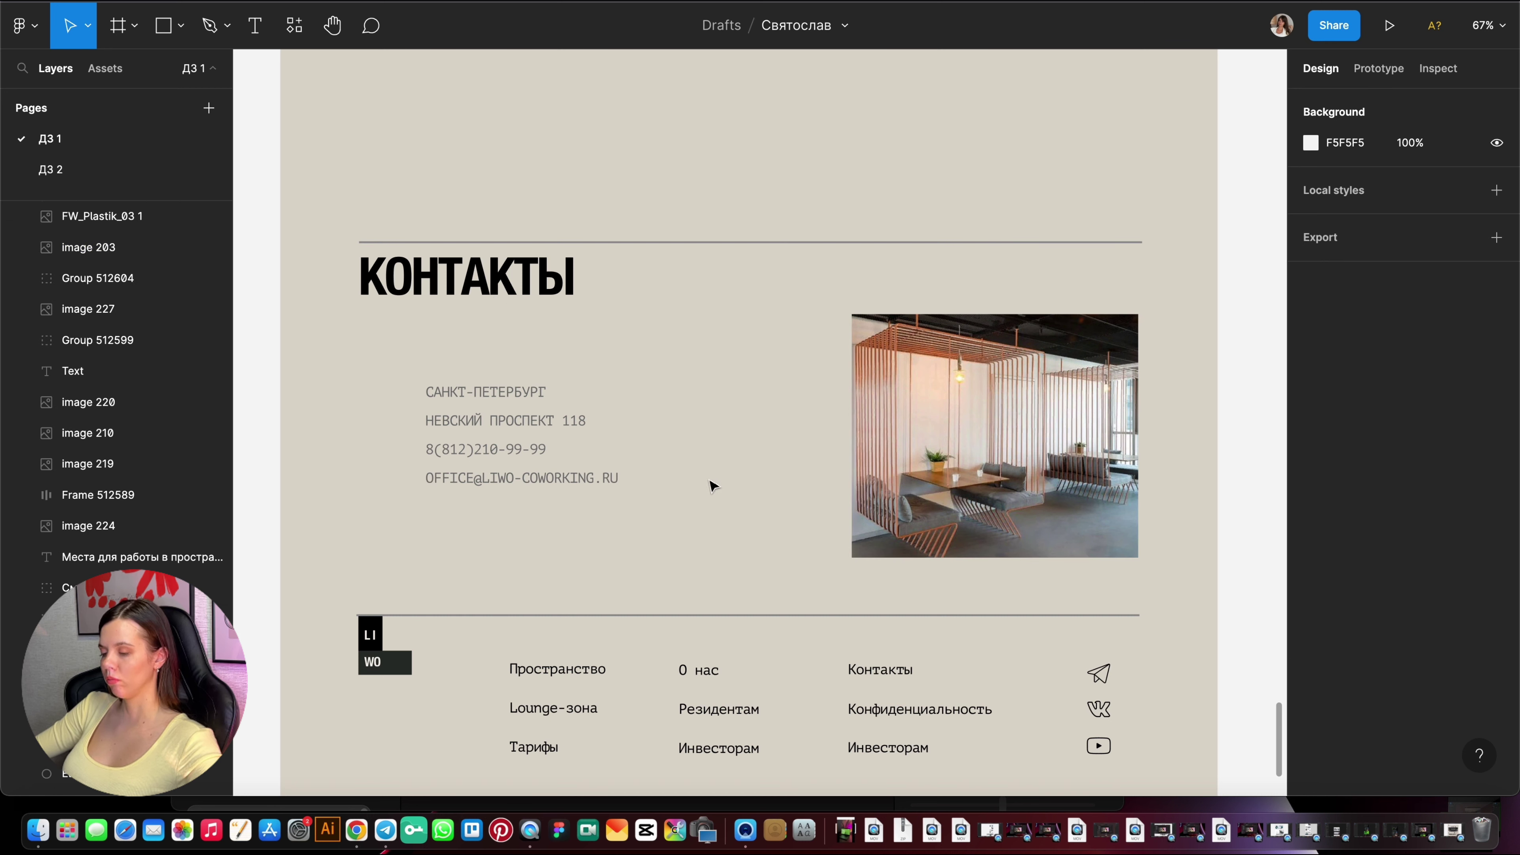
left_click_drag(506, 446, 446, 422)
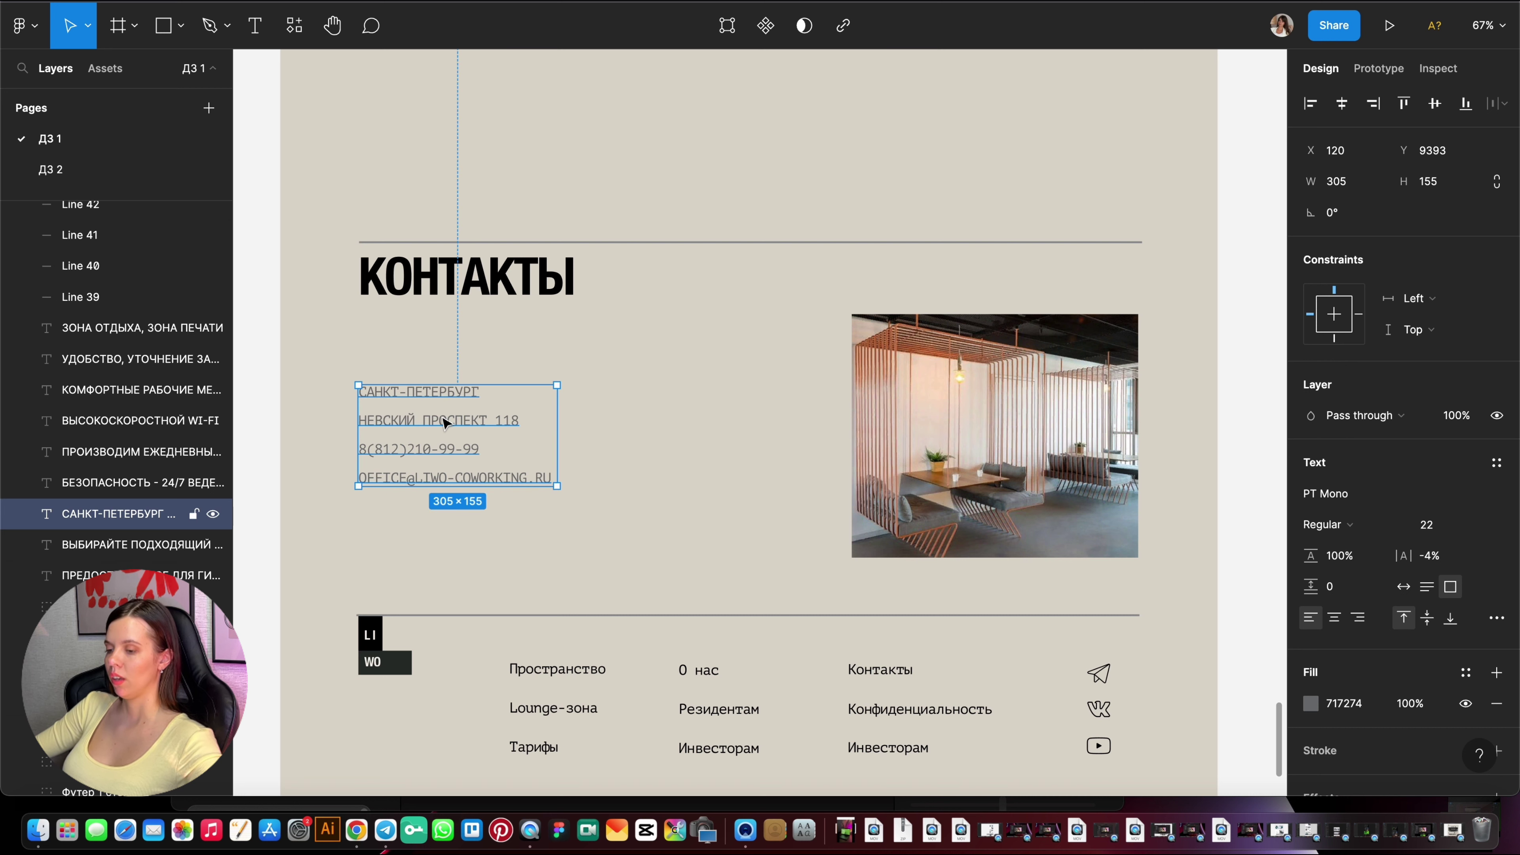
left_click(576, 360)
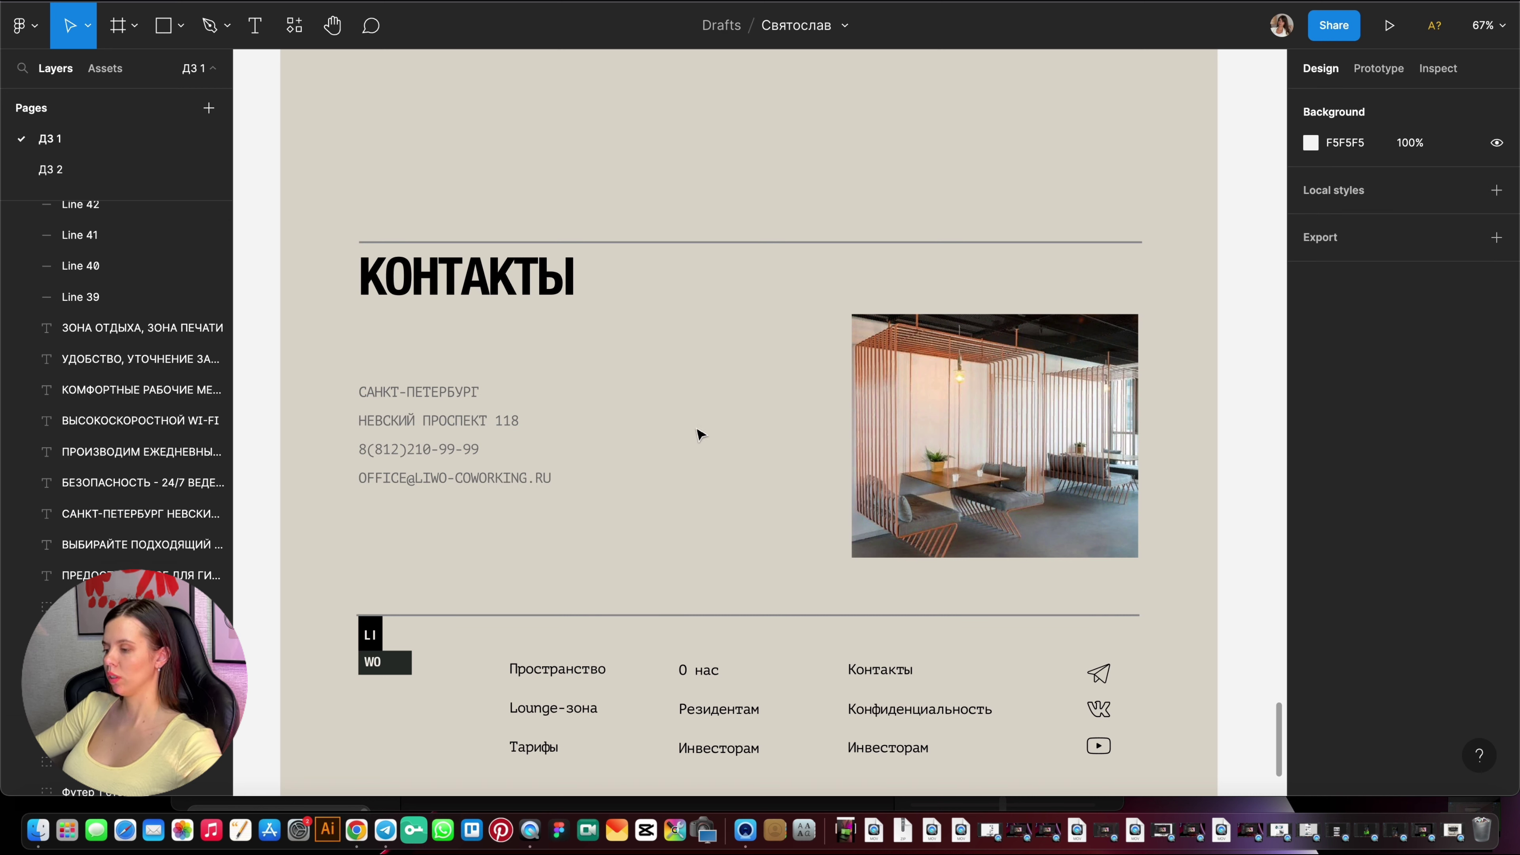
scroll(943, 296, "down", 5, "ctrl")
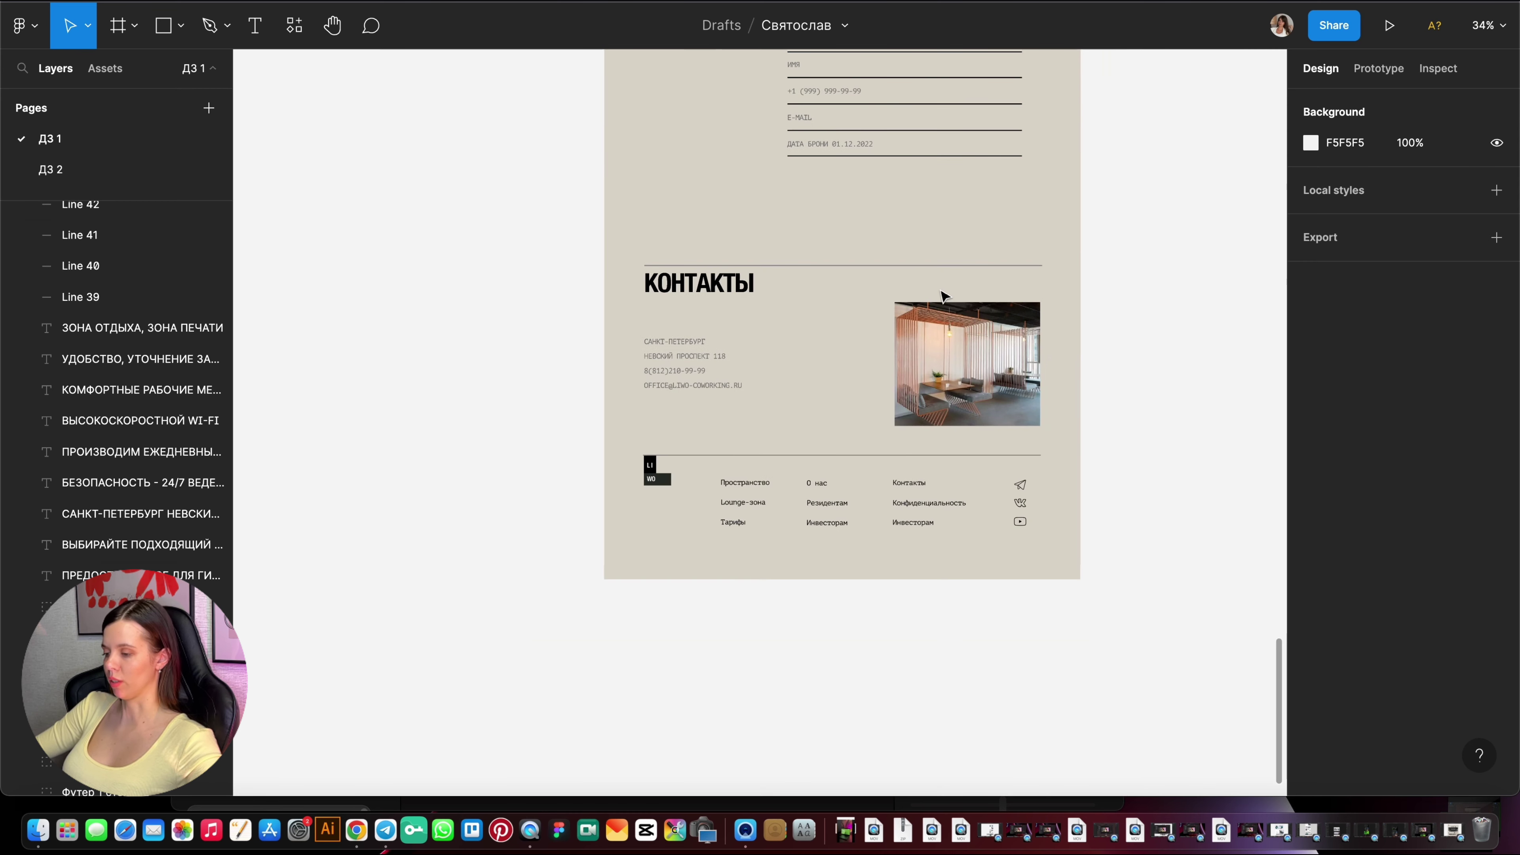
scroll(946, 546, "up", 3, "ctrl")
scroll(946, 546, "up", 2, "ctrl")
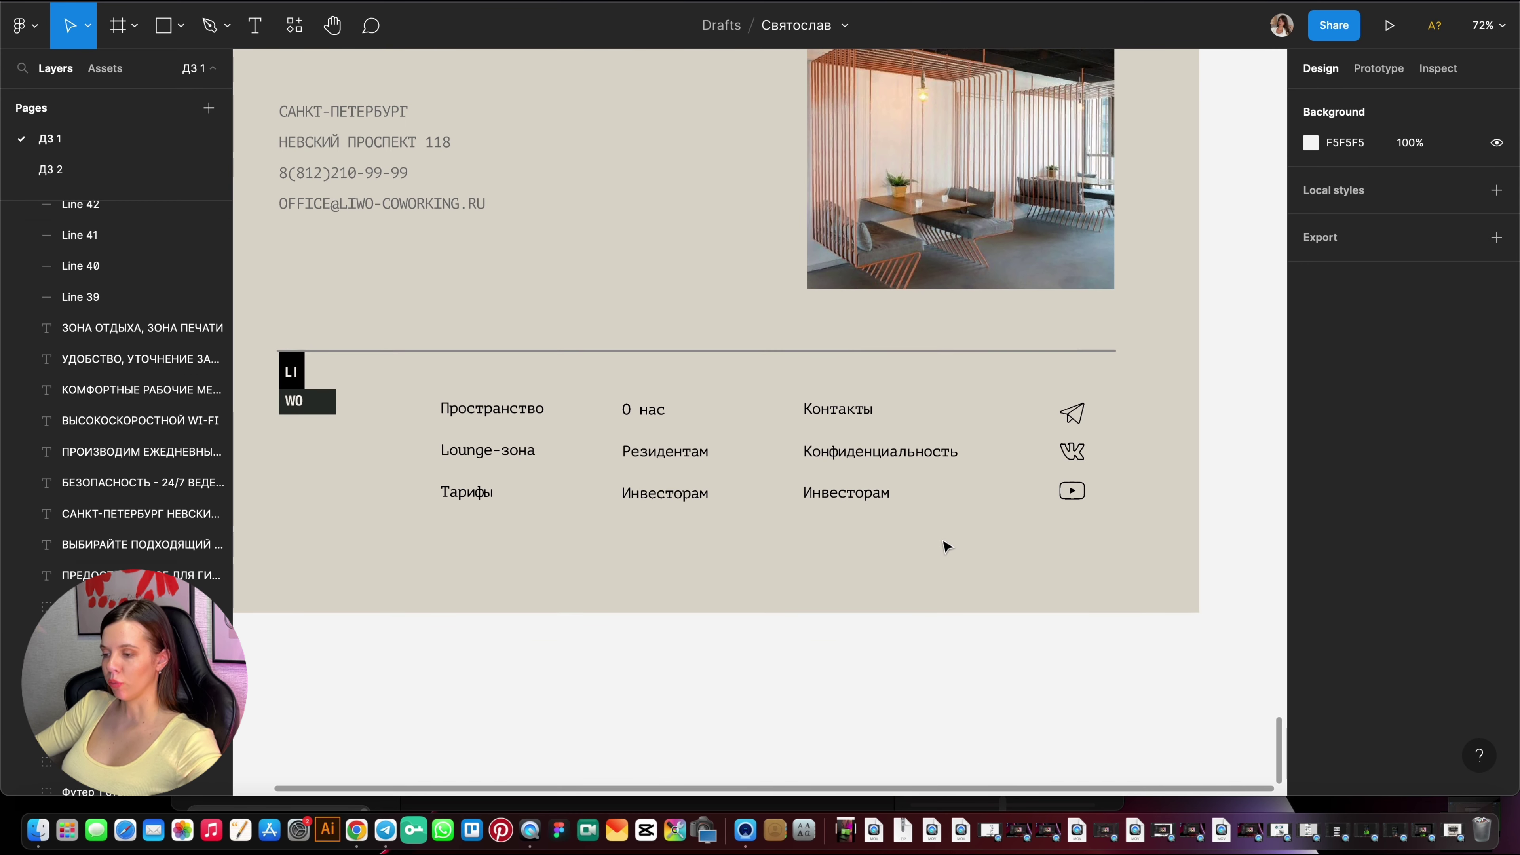
scroll(814, 519, "down", 1, "ctrl")
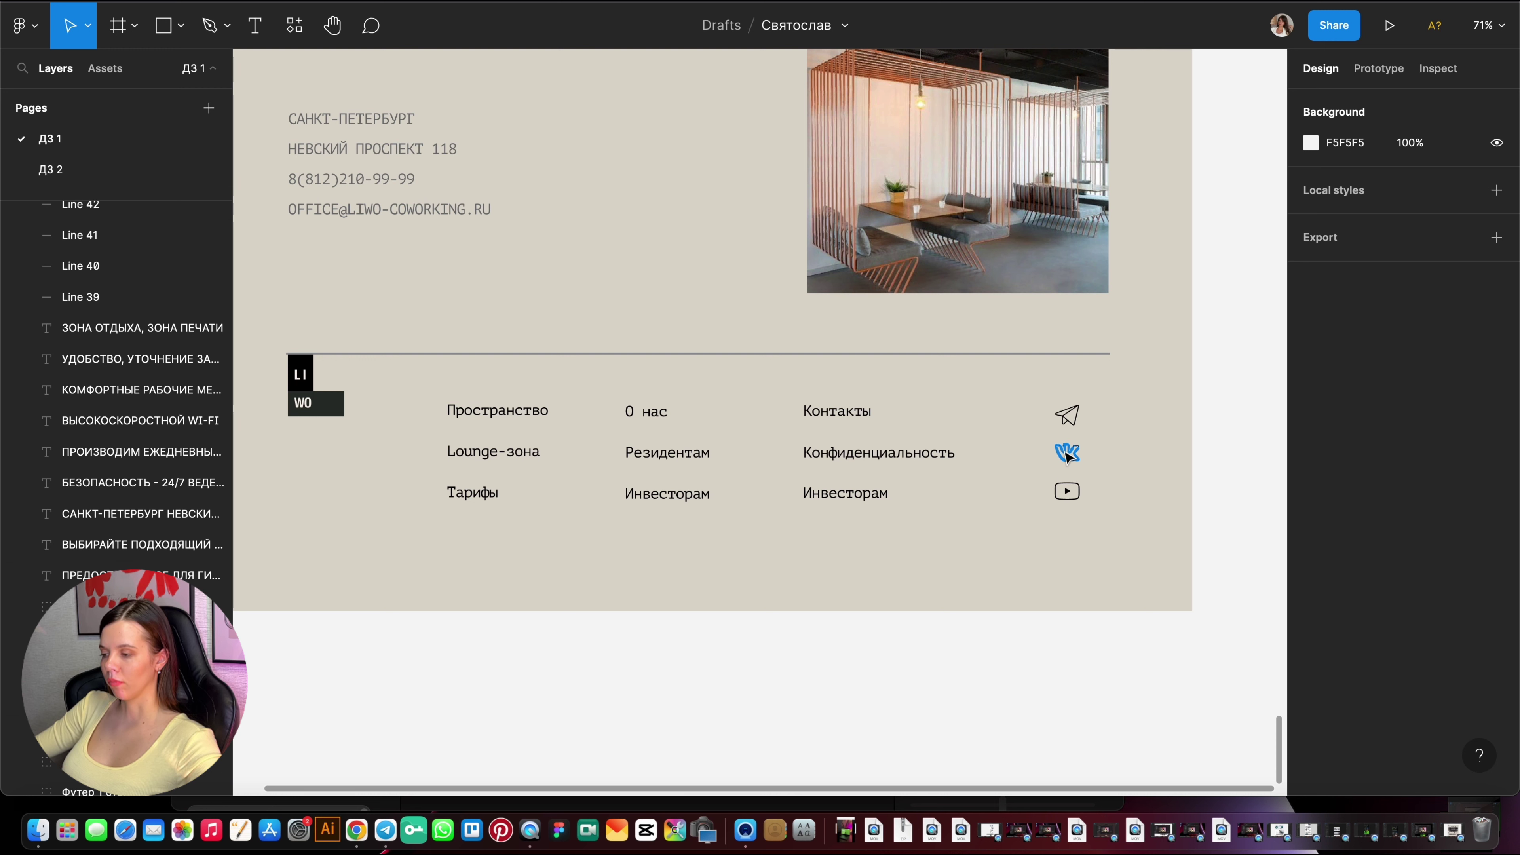
scroll(1136, 435, "up", 3, "ctrl")
scroll(1018, 437, "up", 3, "ctrl")
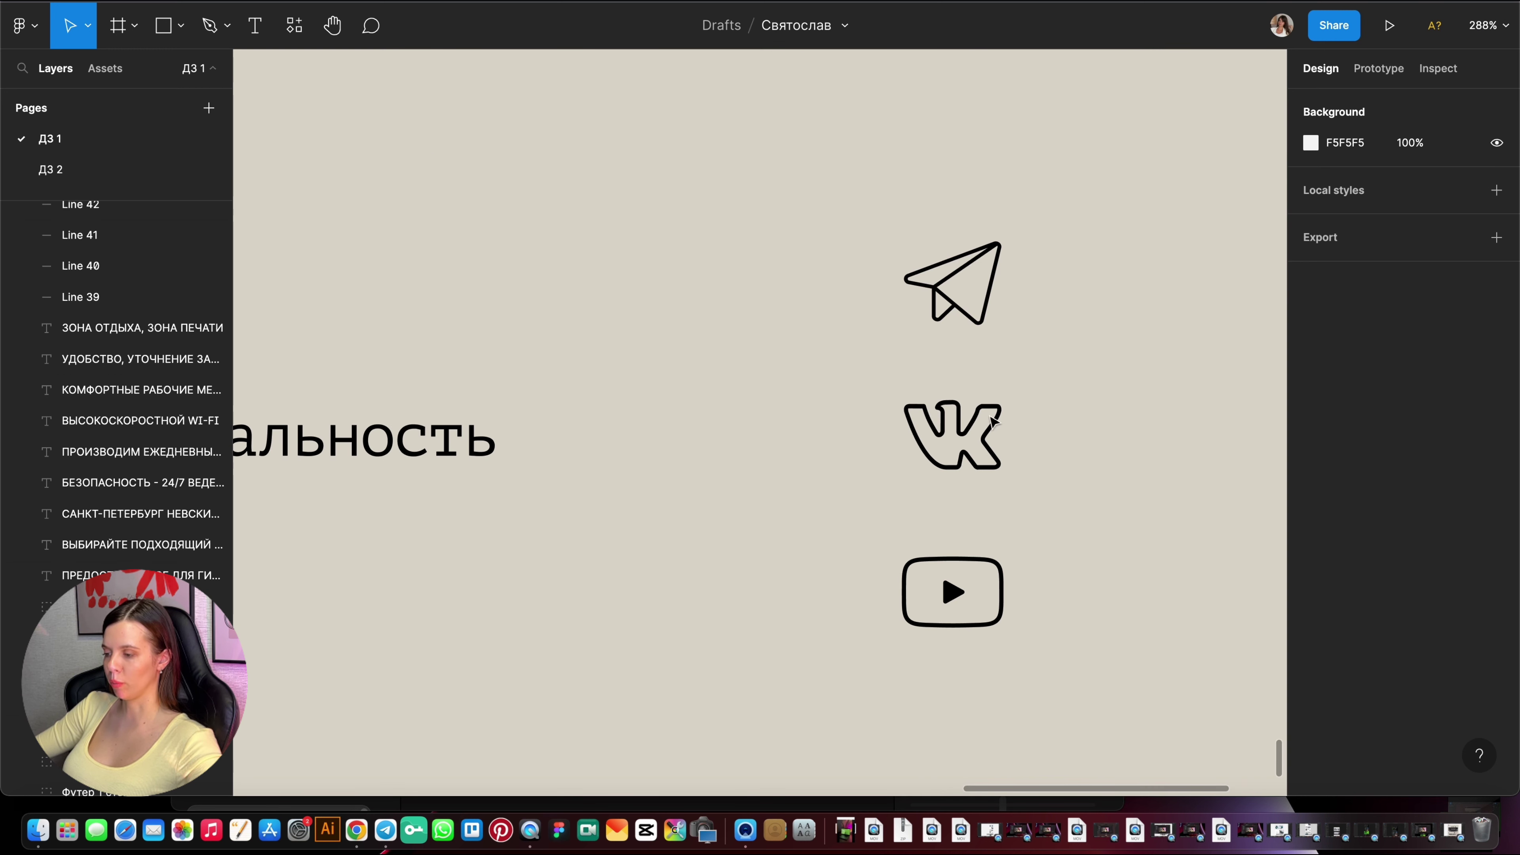
left_click(957, 441)
left_click(998, 569, "shift")
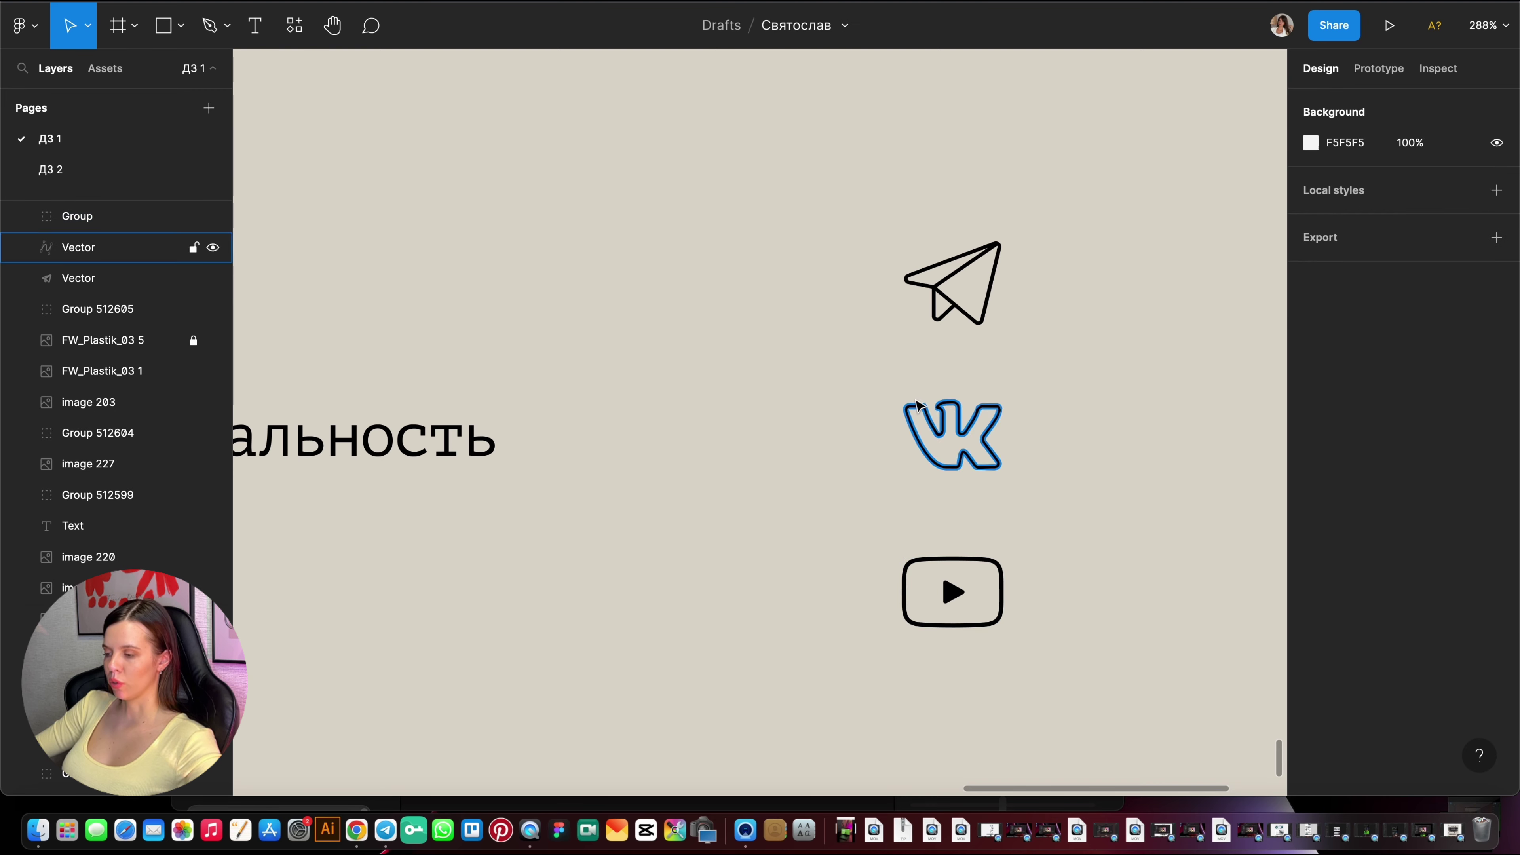
scroll(981, 509, "down", 5, "ctrl")
scroll(987, 497, "up", 2, "ctrl")
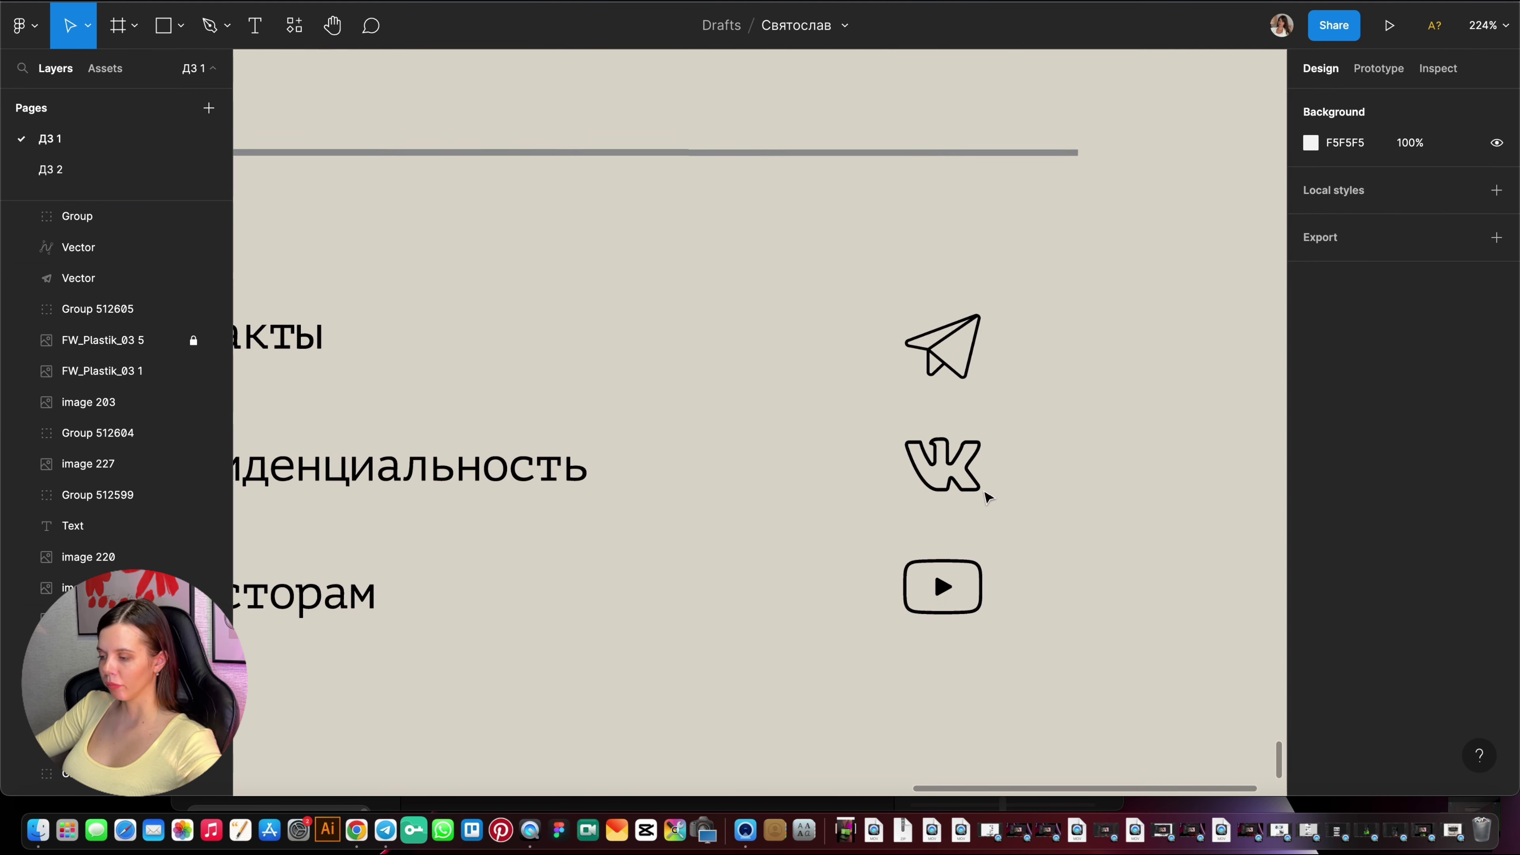
scroll(1048, 455, "up", 3, "ctrl")
scroll(994, 359, "up", 3, "ctrl")
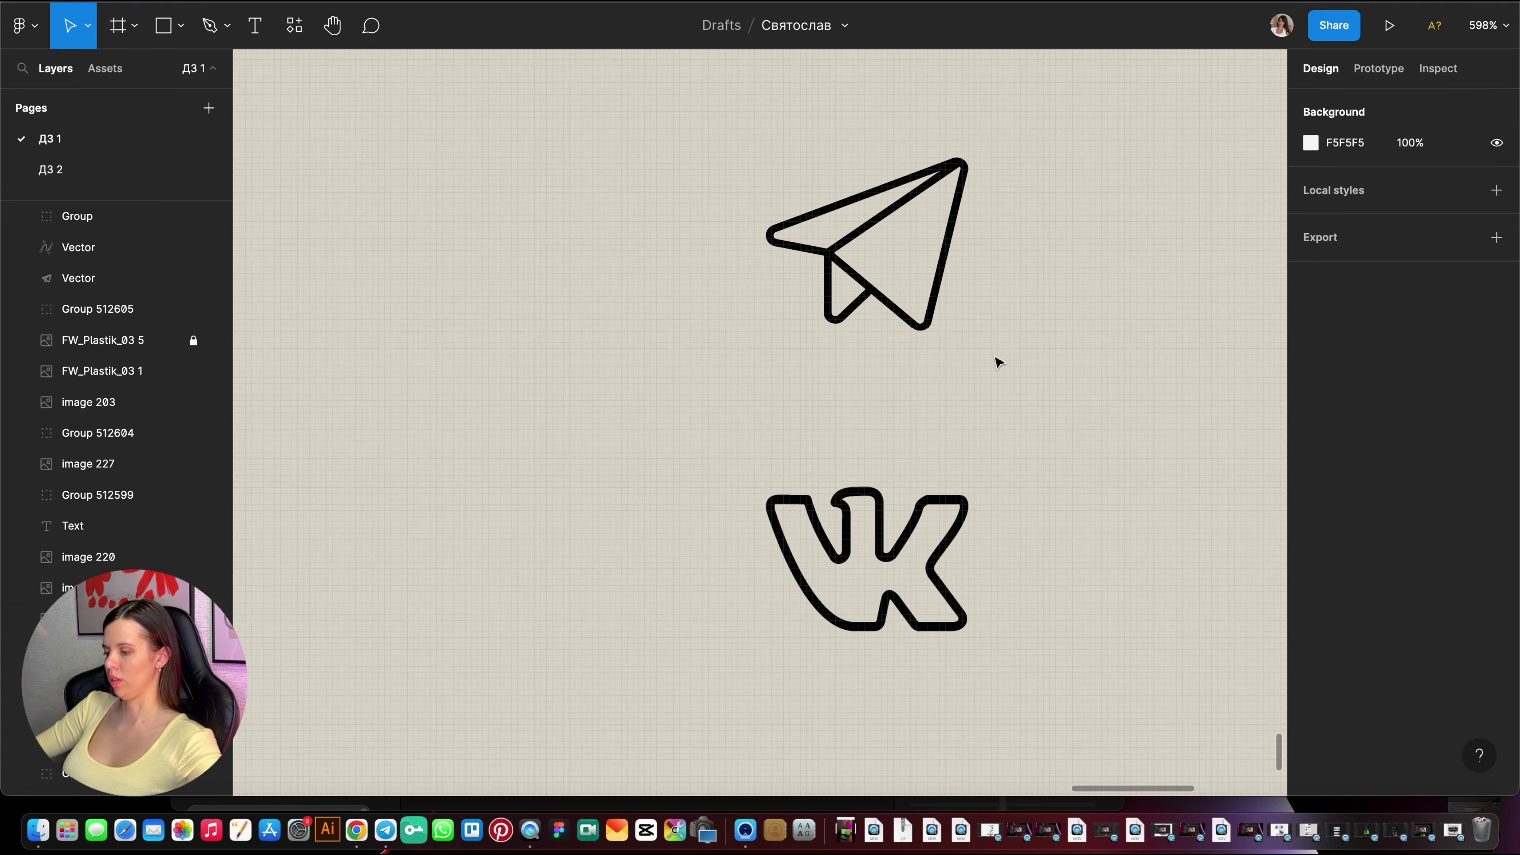
scroll(862, 542, "up", 3, "ctrl")
scroll(862, 542, "up", 2, "ctrl")
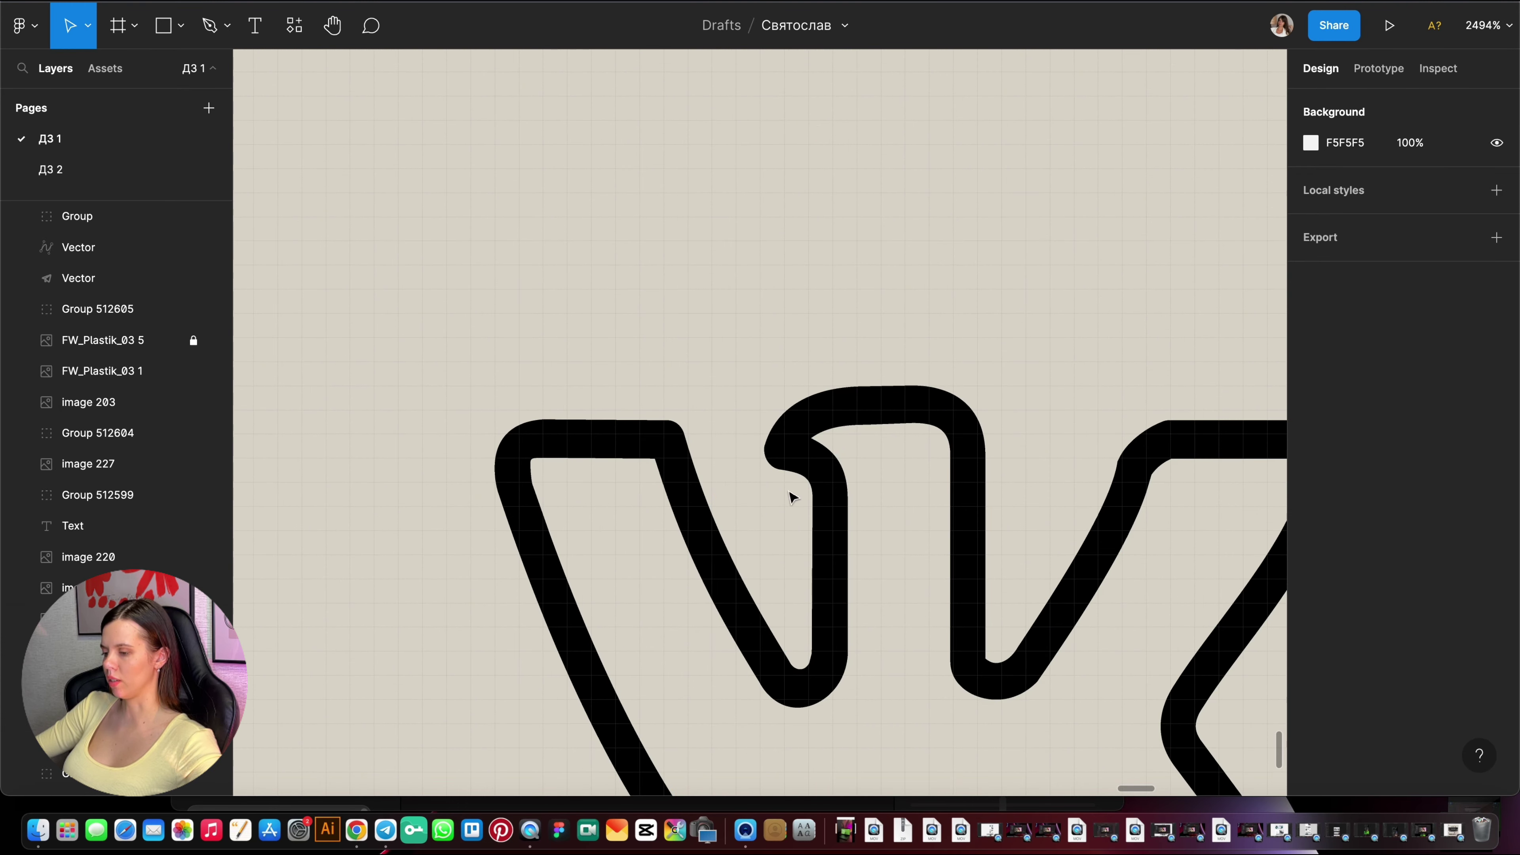
scroll(799, 504, "down", 4, "ctrl")
scroll(799, 505, "down", 2, "ctrl")
scroll(875, 287, "up", 3, "ctrl")
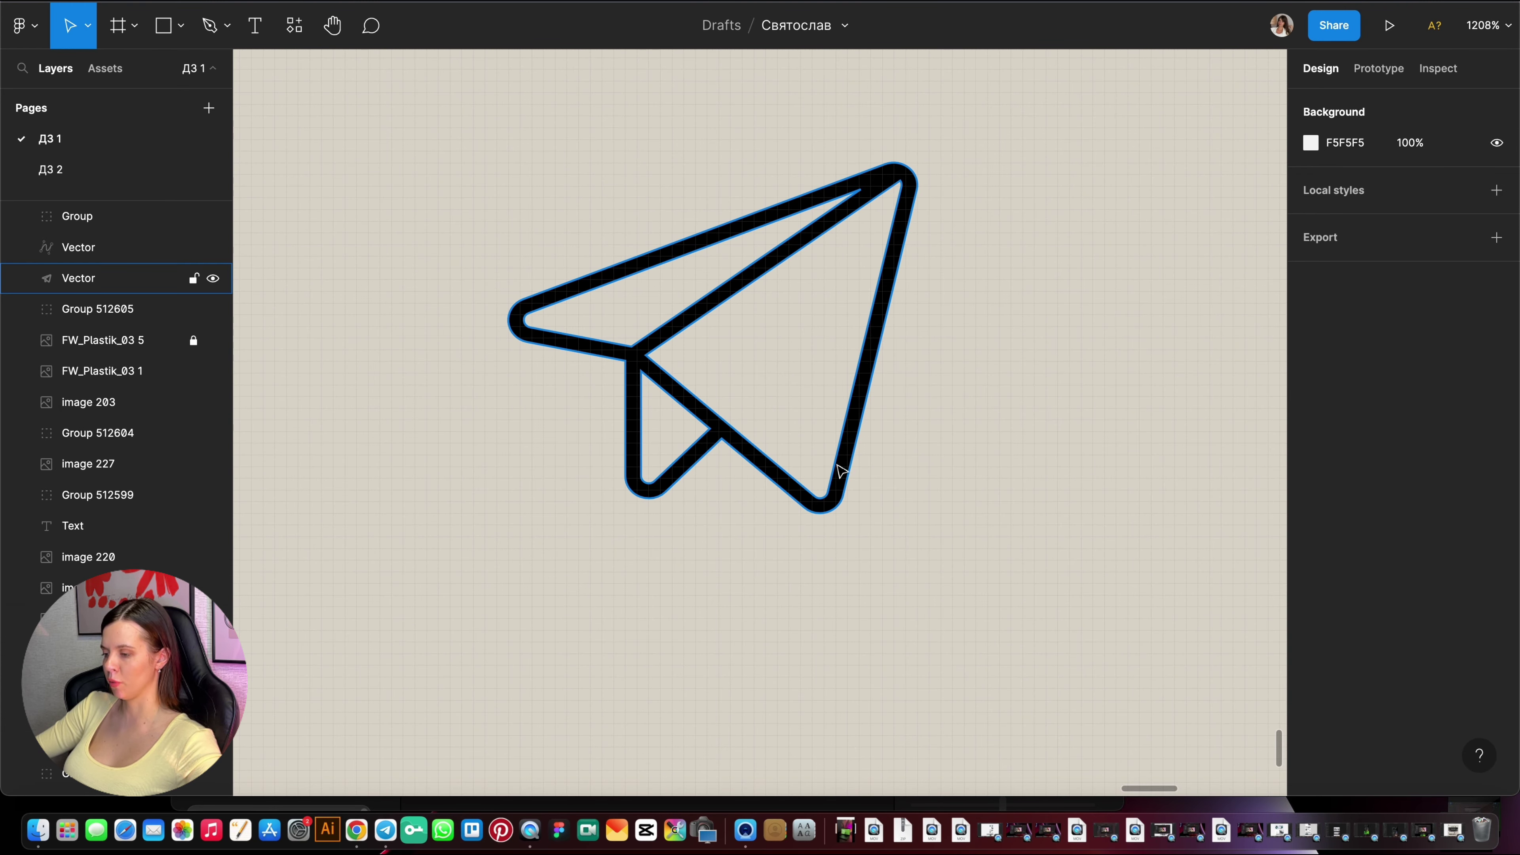
scroll(868, 332, "down", 5, "ctrl")
scroll(1034, 359, "down", 5, "ctrl")
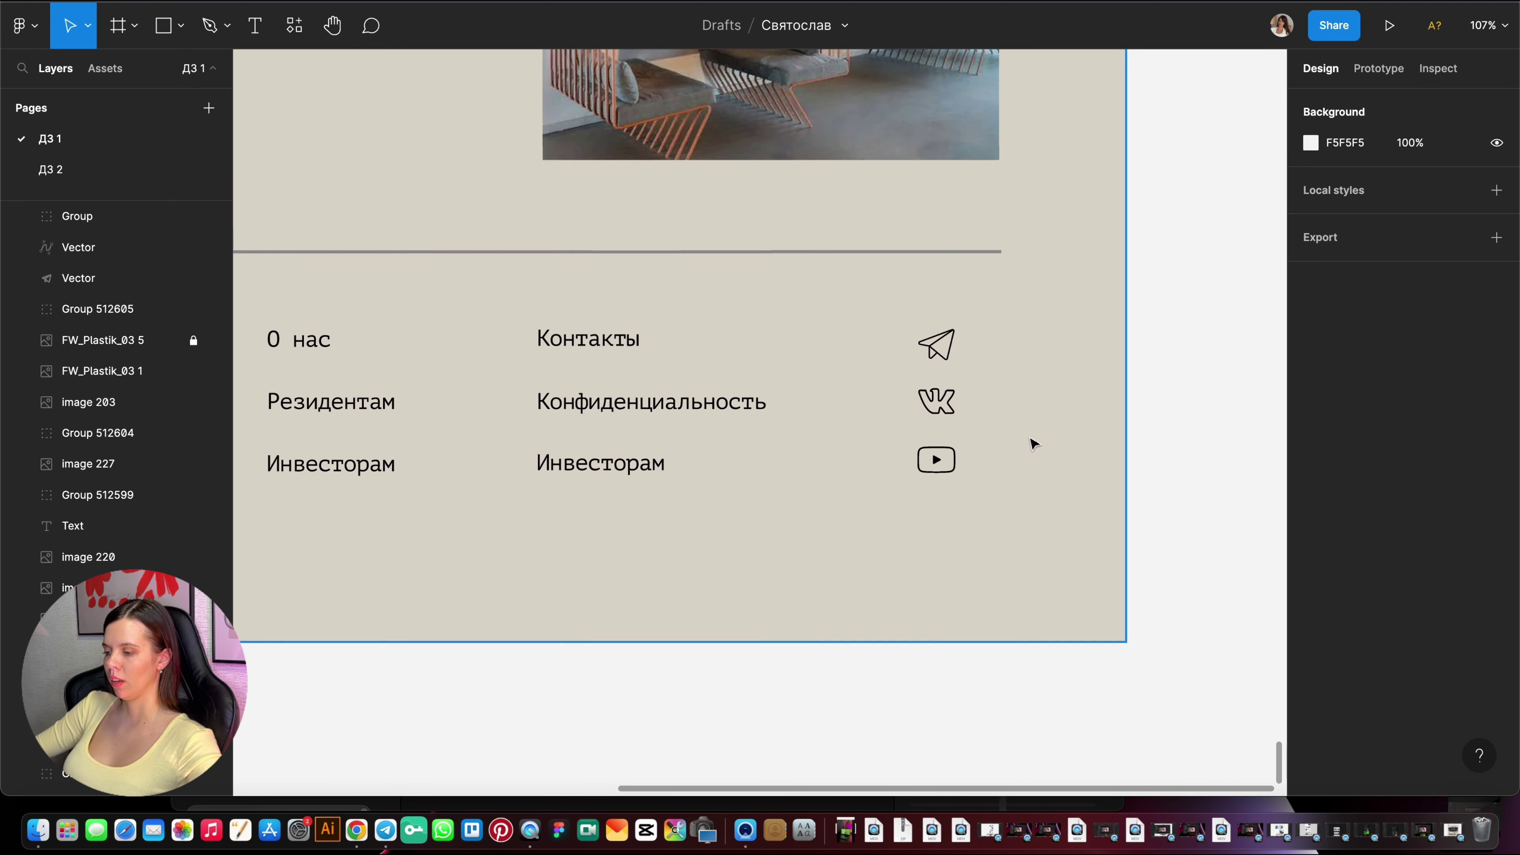
scroll(1031, 441, "up", 5, "ctrl")
scroll(970, 472, "up", 4, "ctrl")
double_click(835, 361)
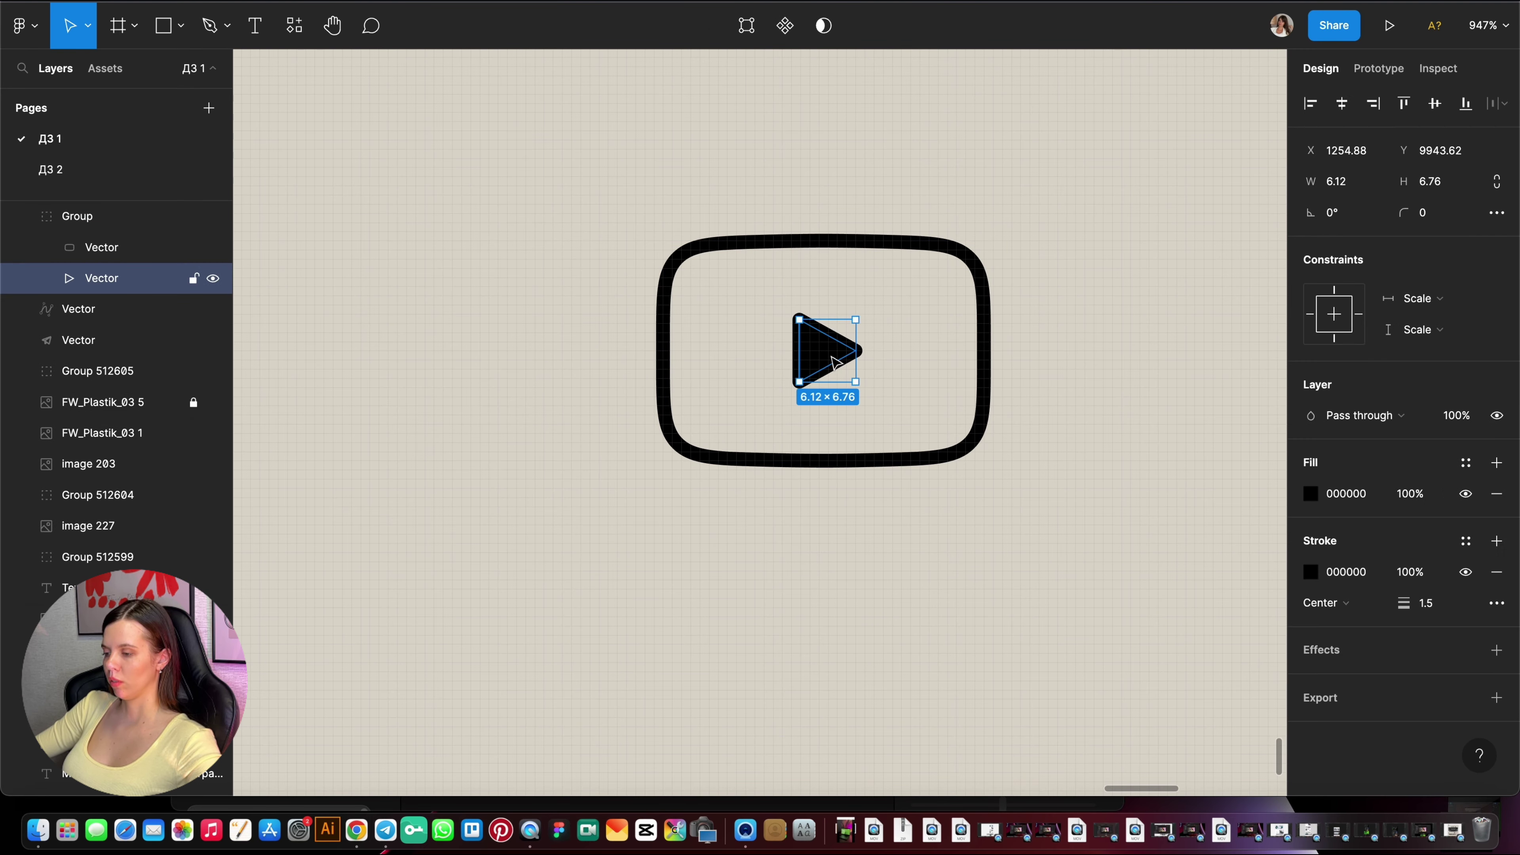
left_click(1094, 398)
scroll(1029, 435, "down", 5, "ctrl")
scroll(1069, 428, "down", 3, "ctrl")
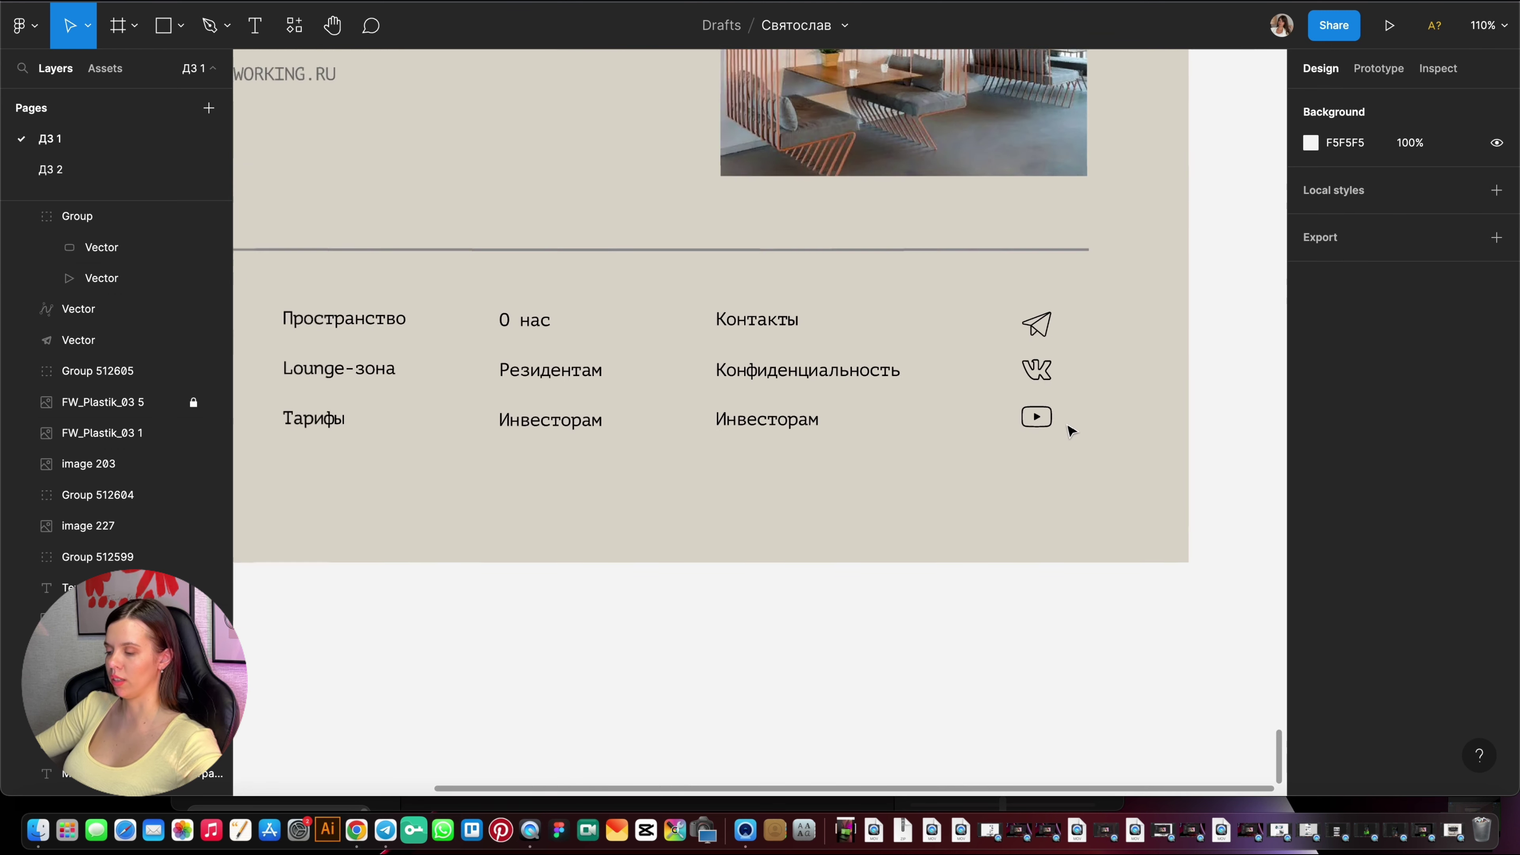
scroll(1065, 425, "down", 2, "ctrl")
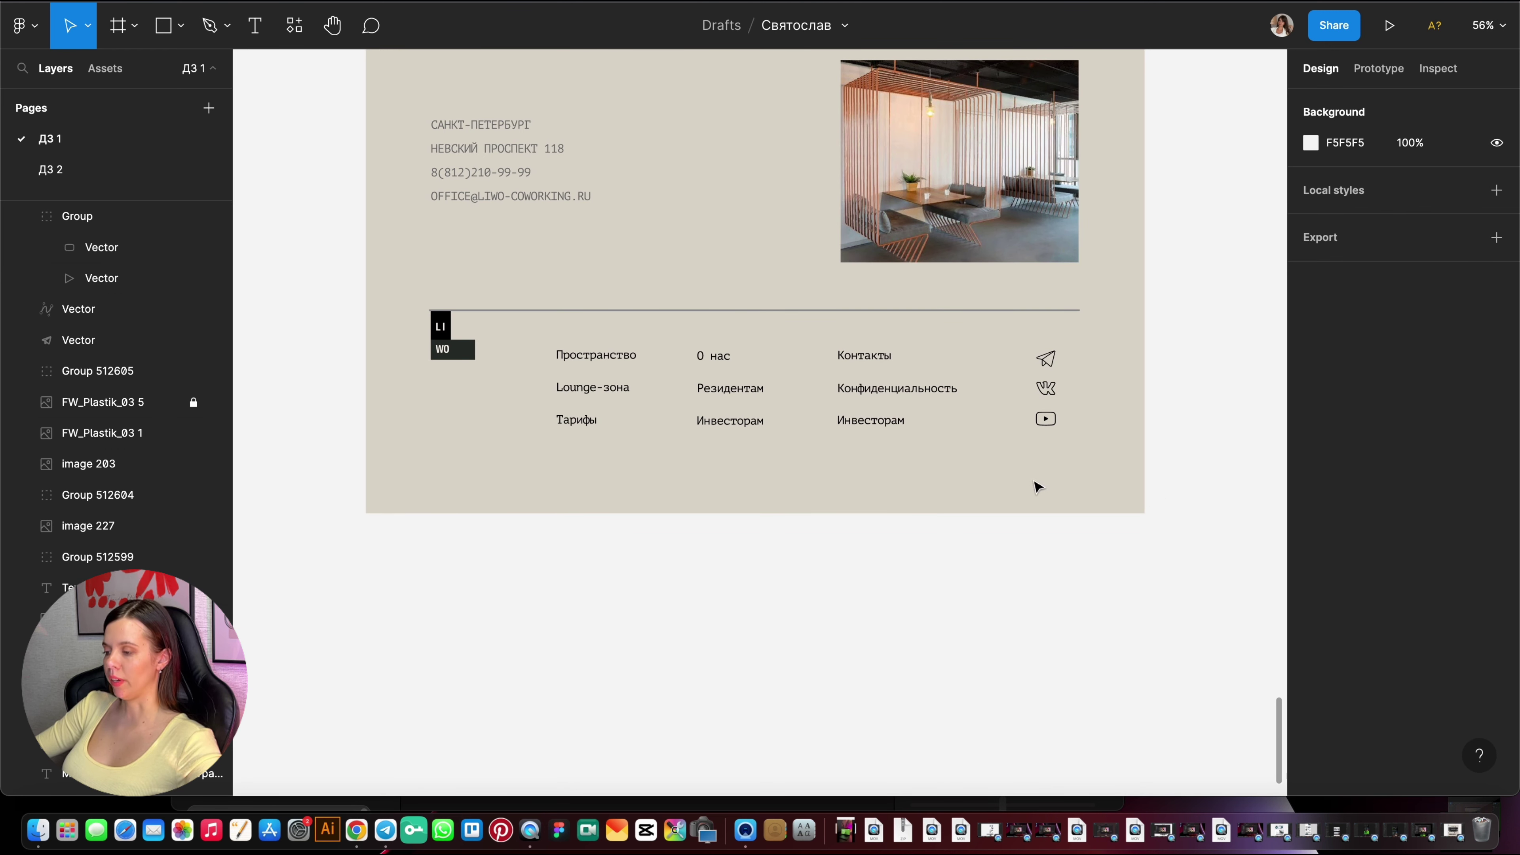
scroll(647, 529, "down", 3, "ctrl")
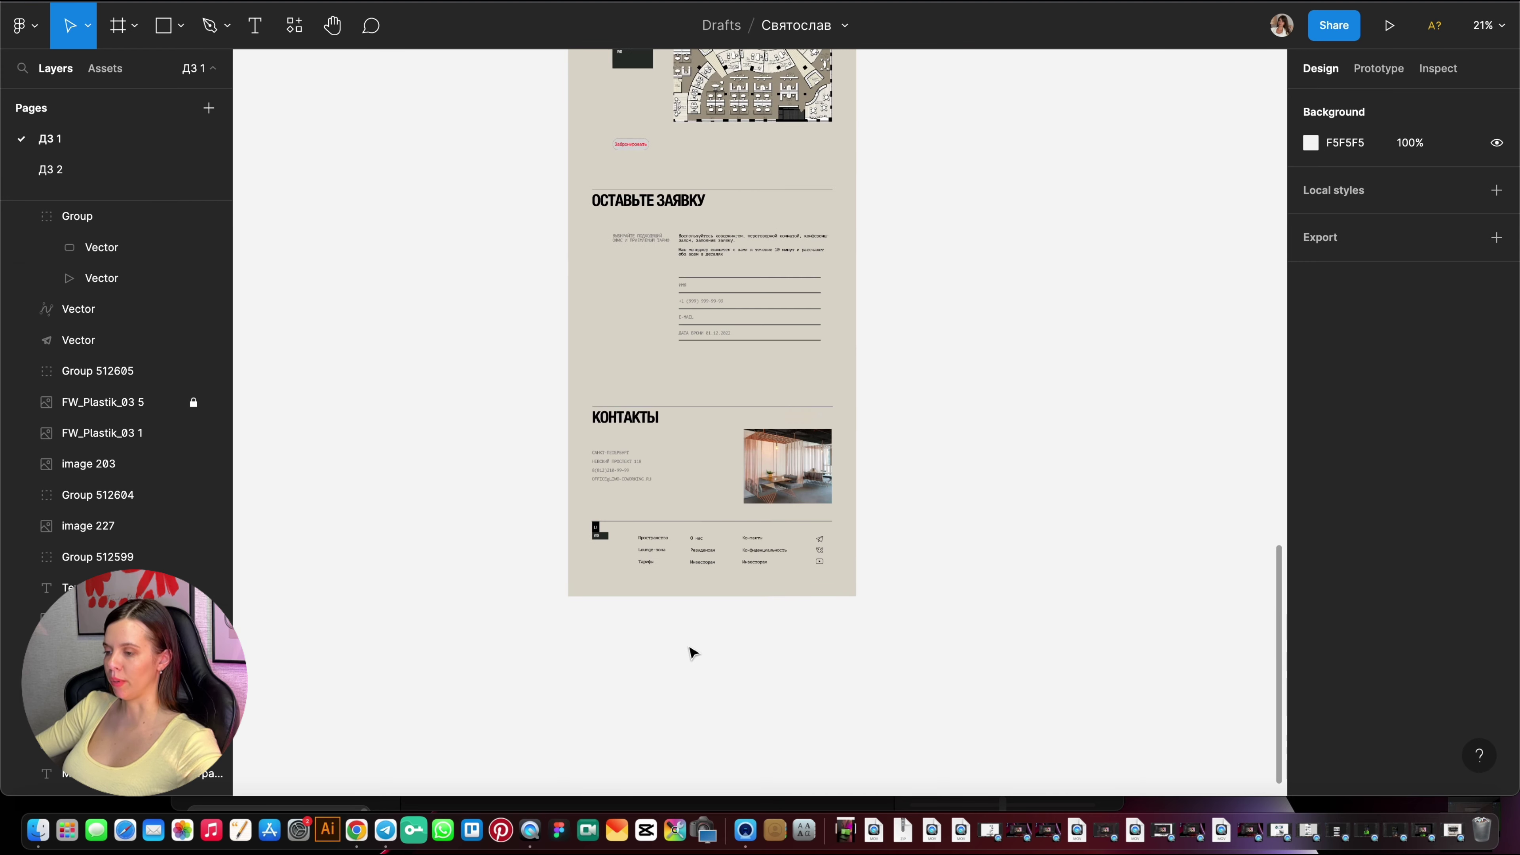
scroll(689, 651, "down", 3, "ctrl")
scroll(764, 604, "up", 5)
scroll(765, 524, "up", 5)
scroll(765, 524, "up", 5)
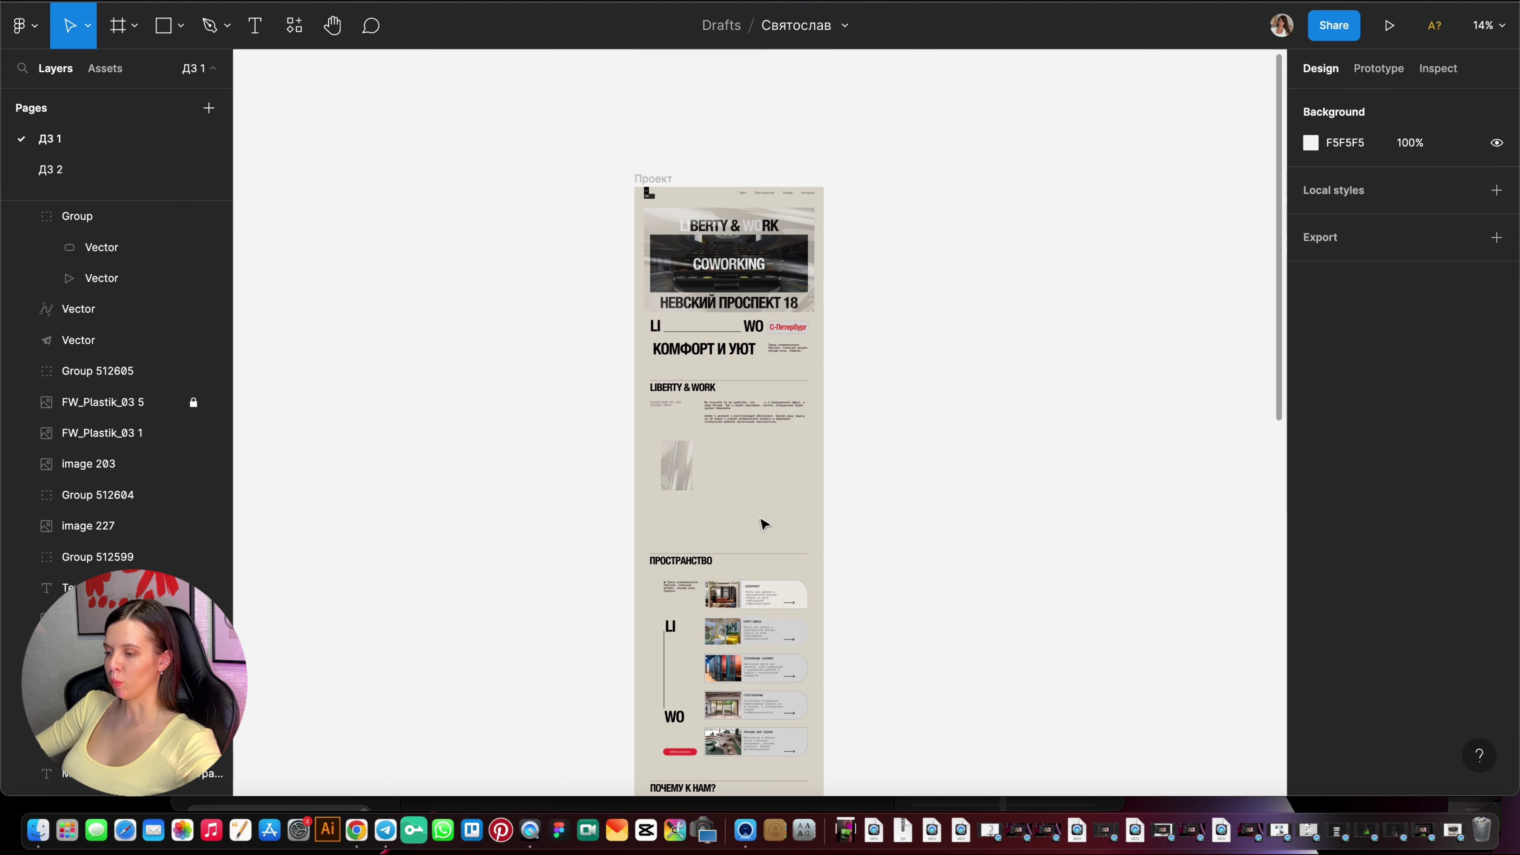
scroll(754, 180, "down", 3, "ctrl")
scroll(772, 180, "up", 3, "ctrl")
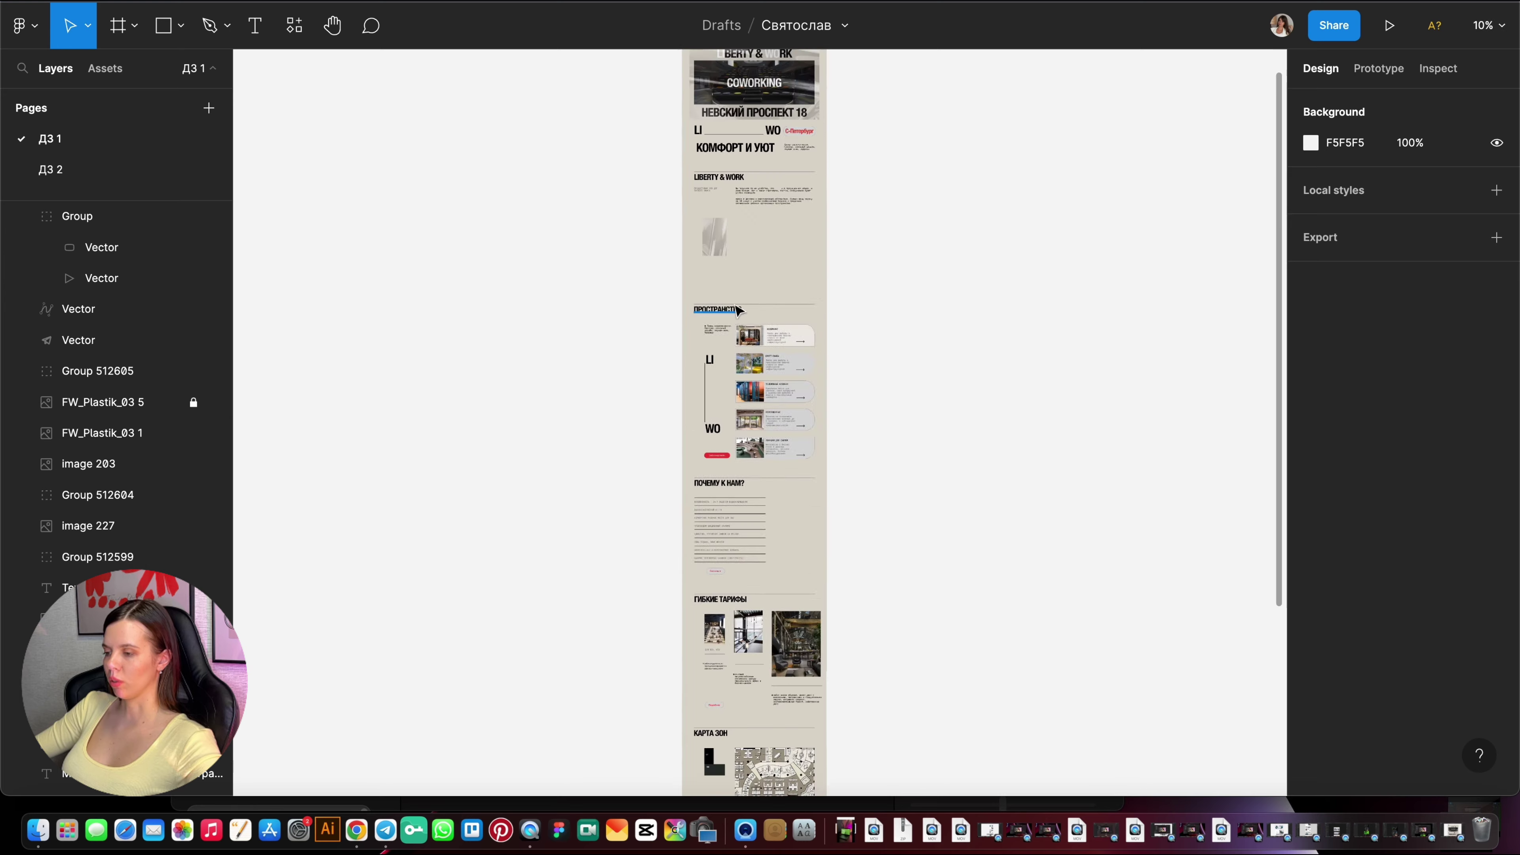
scroll(775, 179, "up", 3, "ctrl")
scroll(760, 227, "up", 3, "ctrl")
scroll(764, 240, "down", 4, "ctrl")
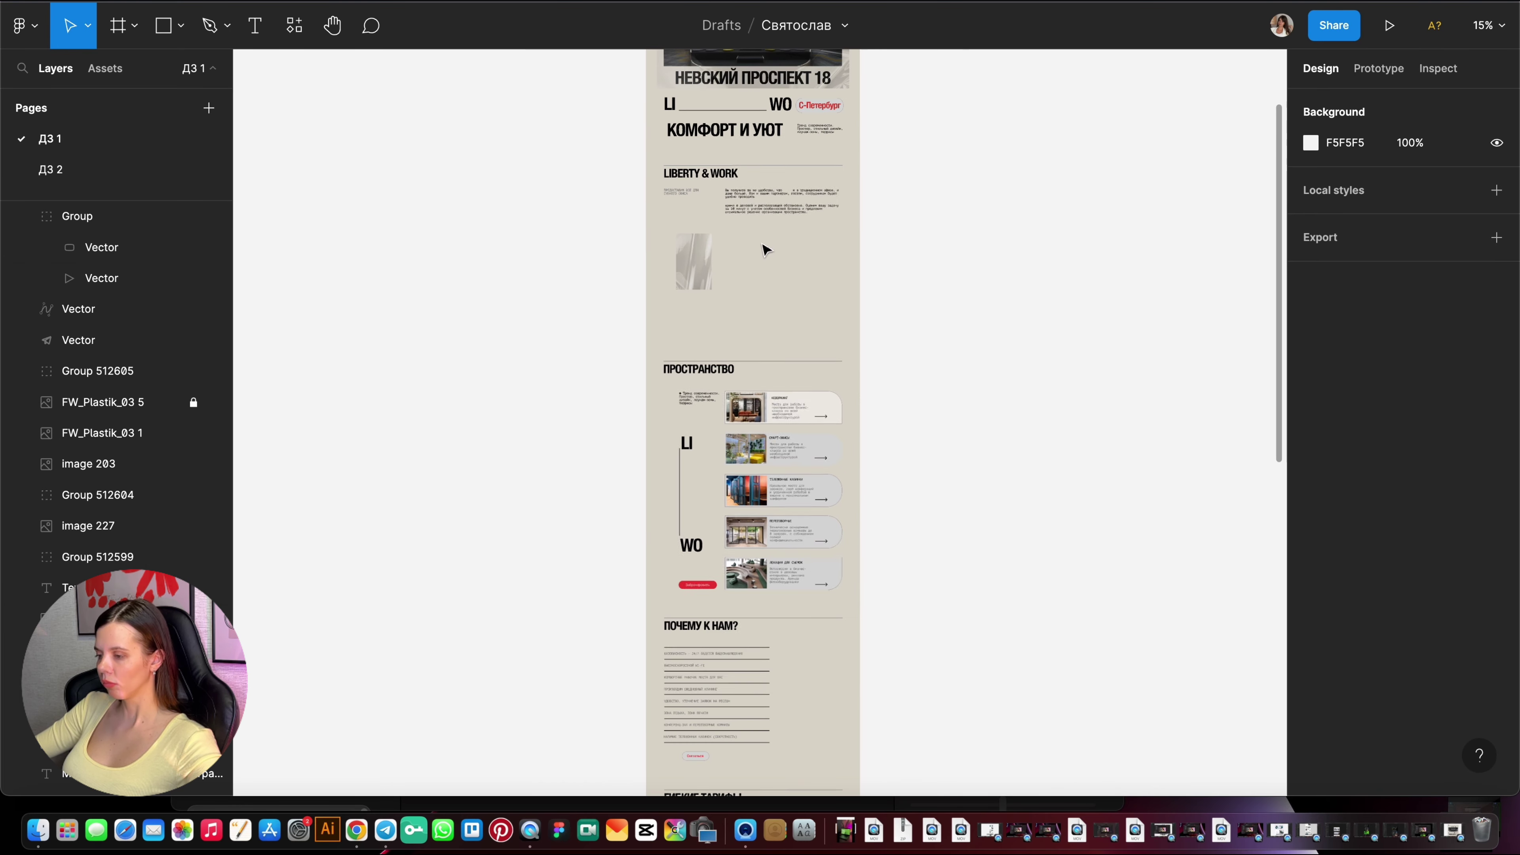
scroll(764, 248, "up", 4, "ctrl")
scroll(726, 404, "down", 4, "ctrl")
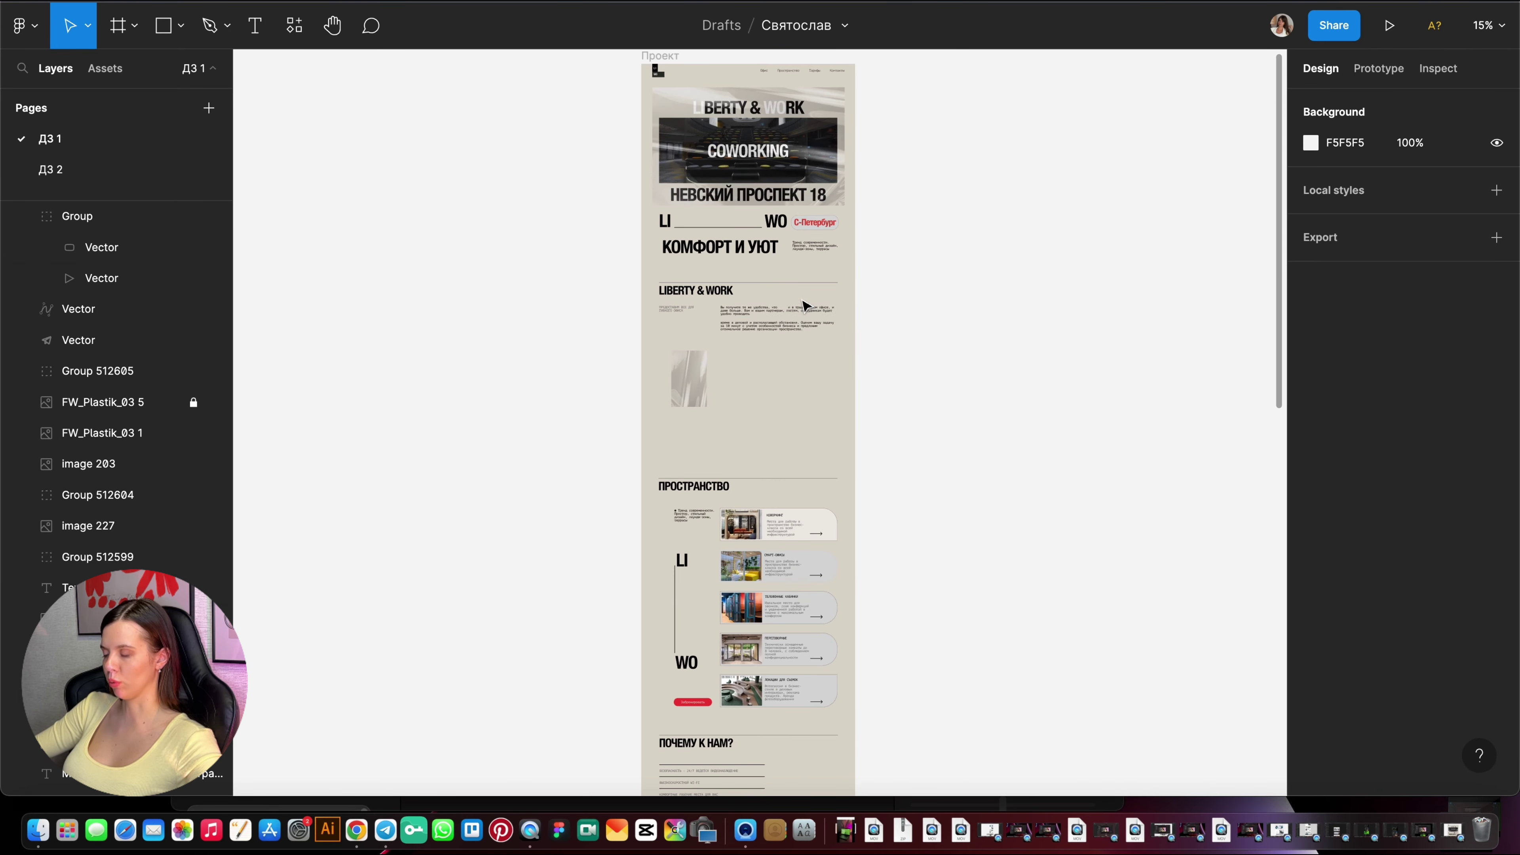
scroll(803, 325, "down", 5)
scroll(804, 325, "down", 5)
scroll(772, 389, "down", 3, "ctrl")
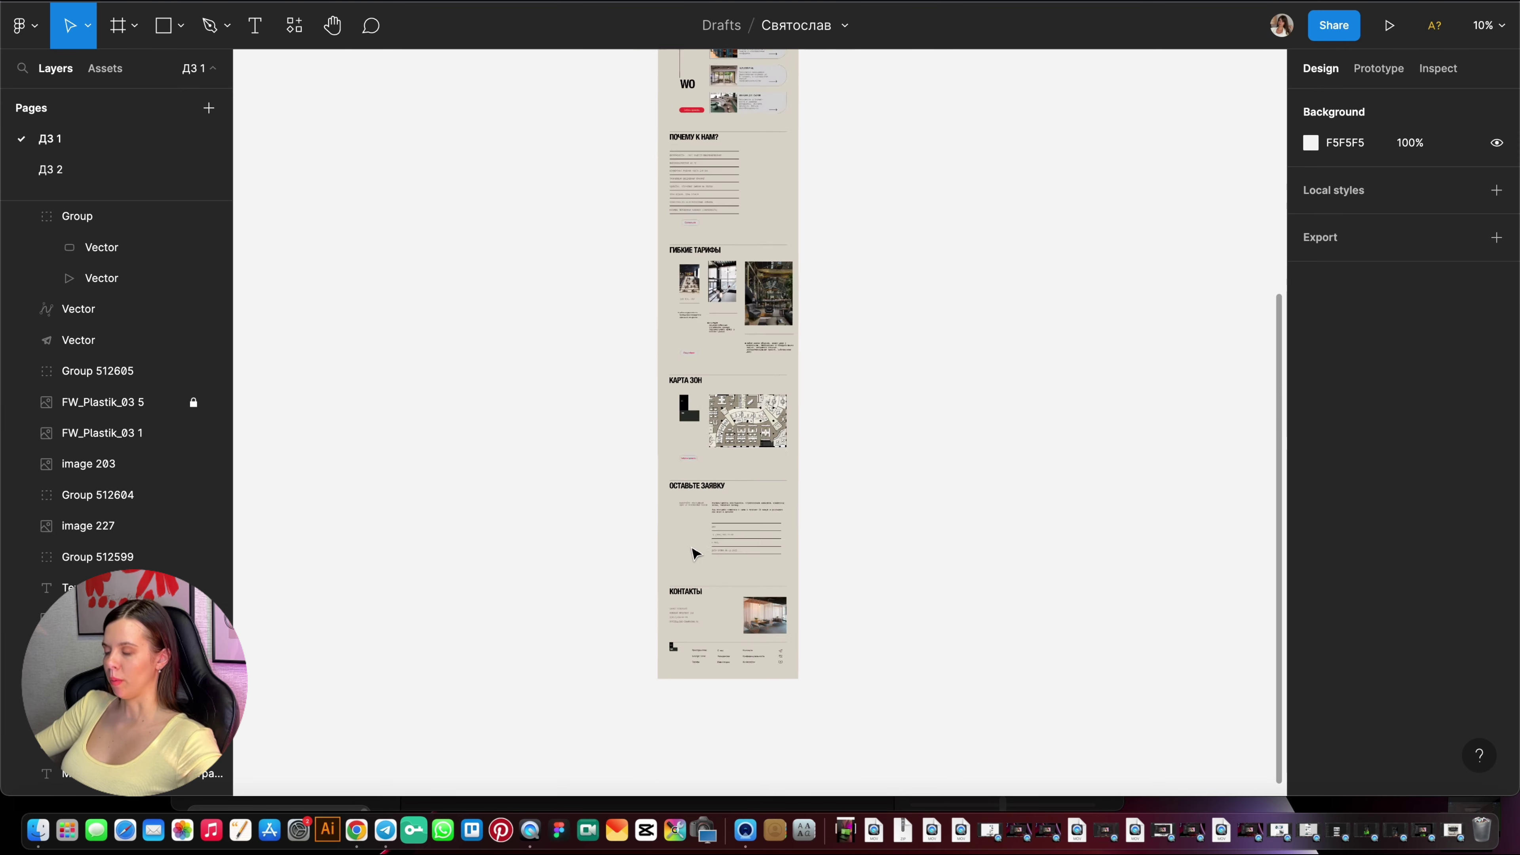
scroll(768, 400, "down", 2, "ctrl")
scroll(753, 207, "up", 2, "ctrl")
scroll(751, 196, "up", 3, "ctrl")
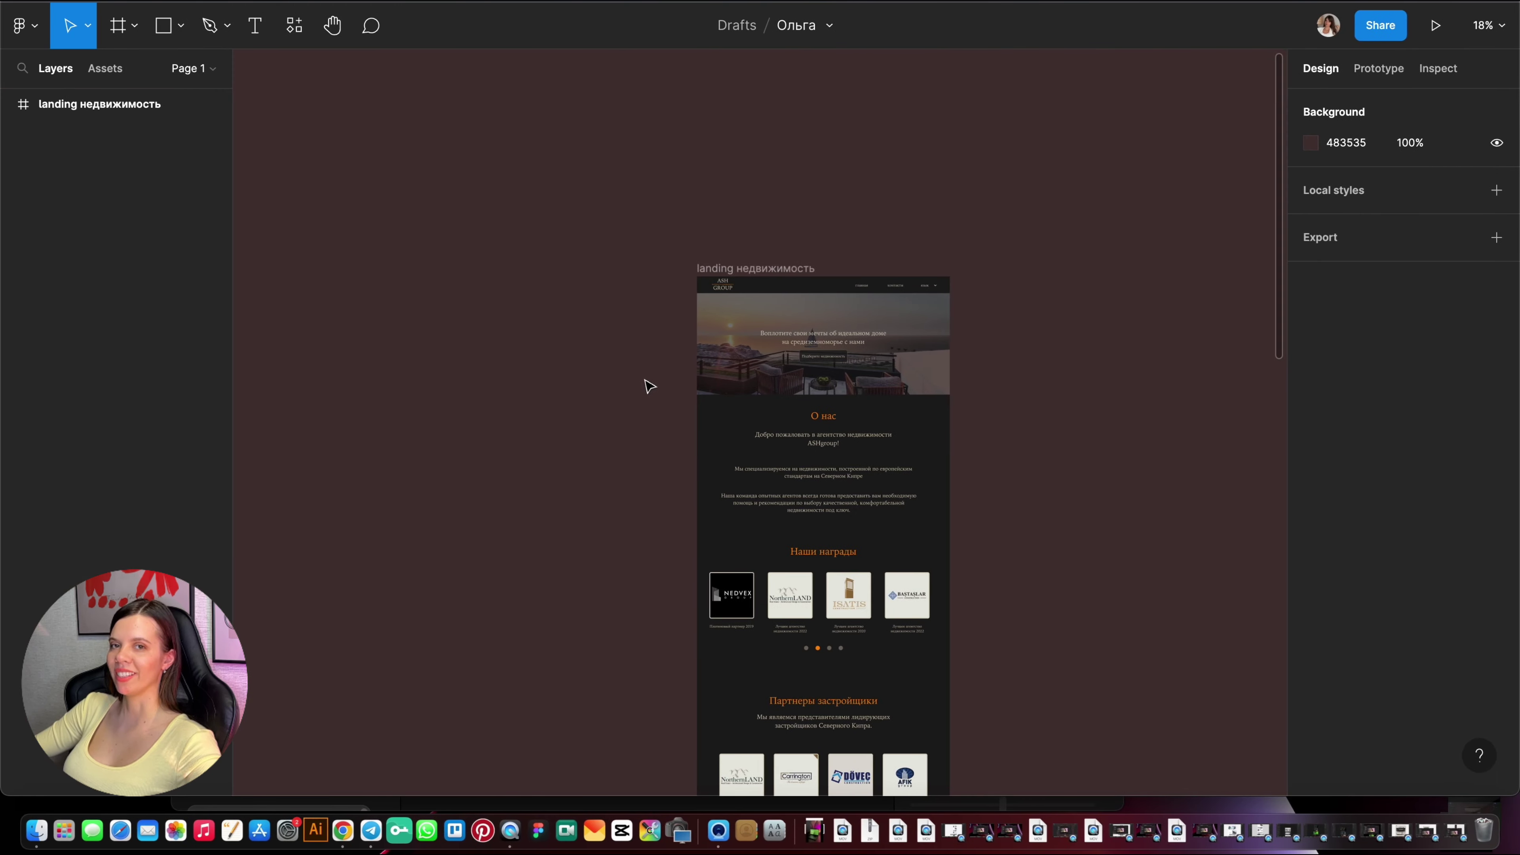
scroll(850, 308, "up", 2, "ctrl")
scroll(878, 222, "down", 5, "ctrl")
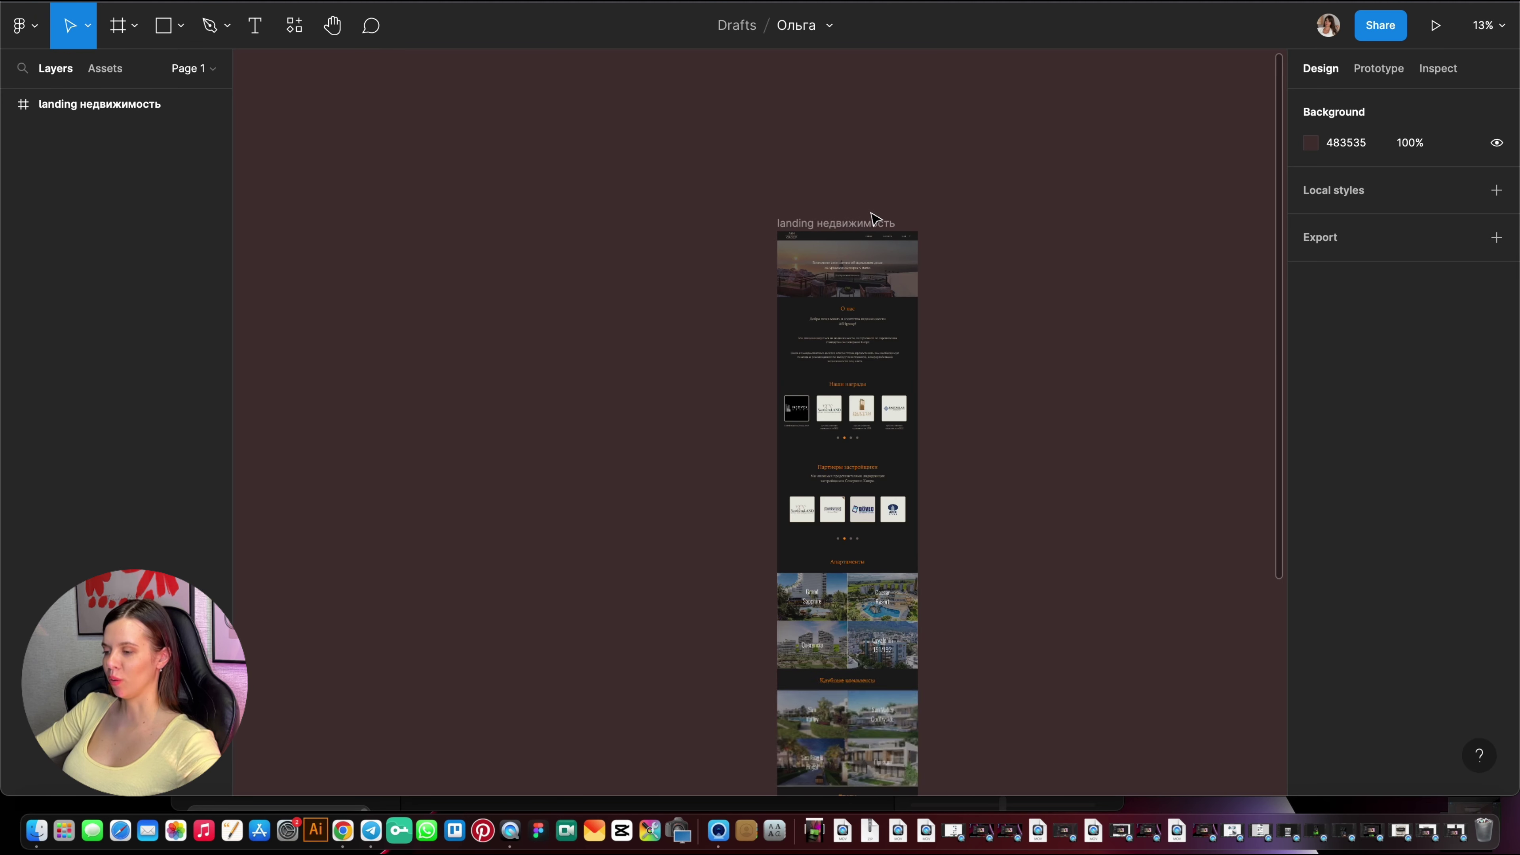
scroll(880, 261, "down", 5)
scroll(879, 262, "up", 5)
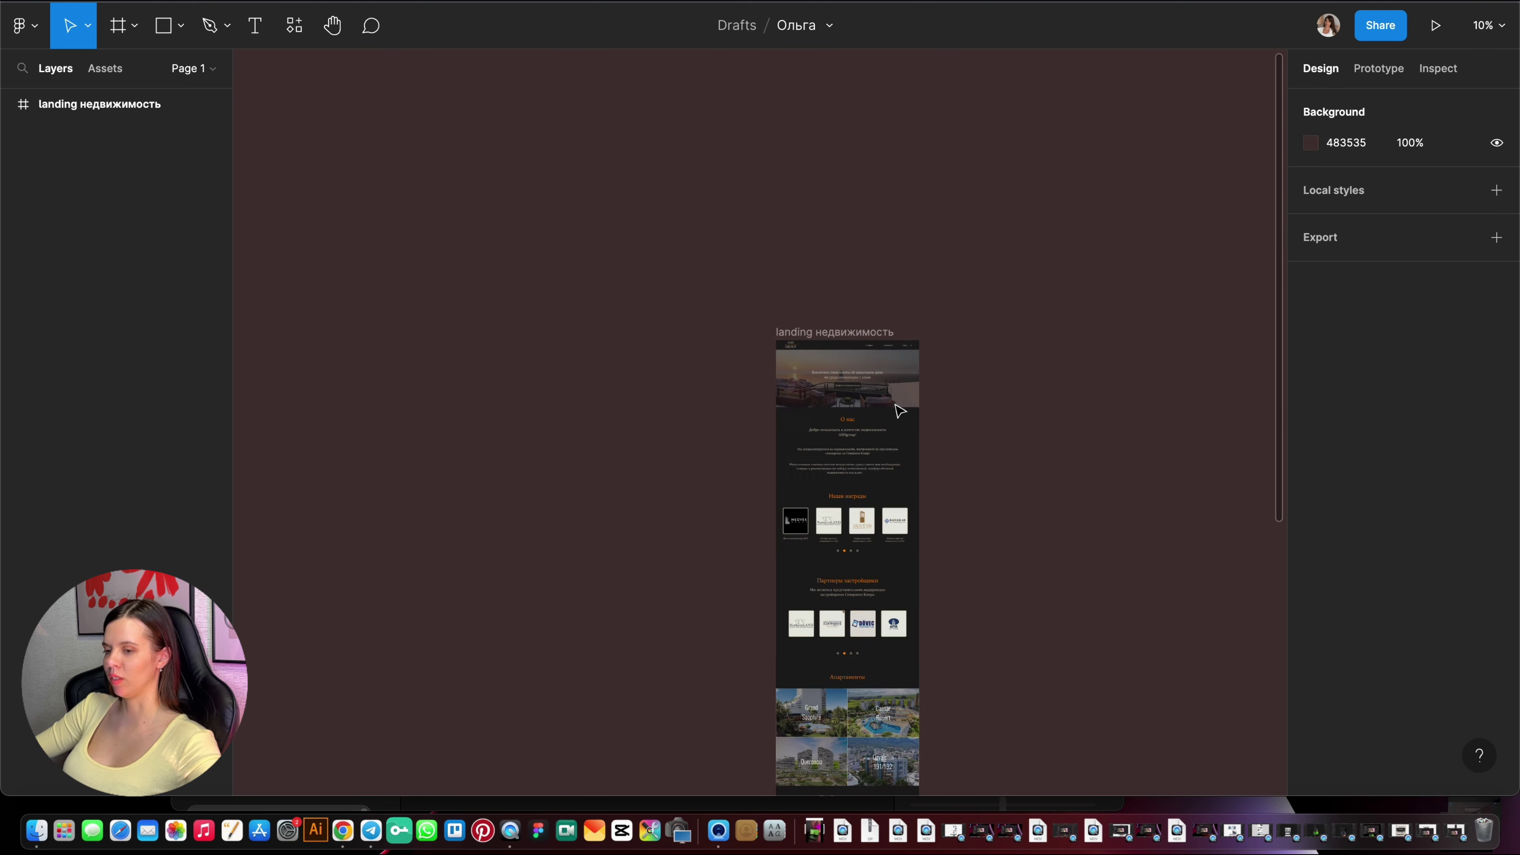
scroll(885, 266, "up", 2, "ctrl")
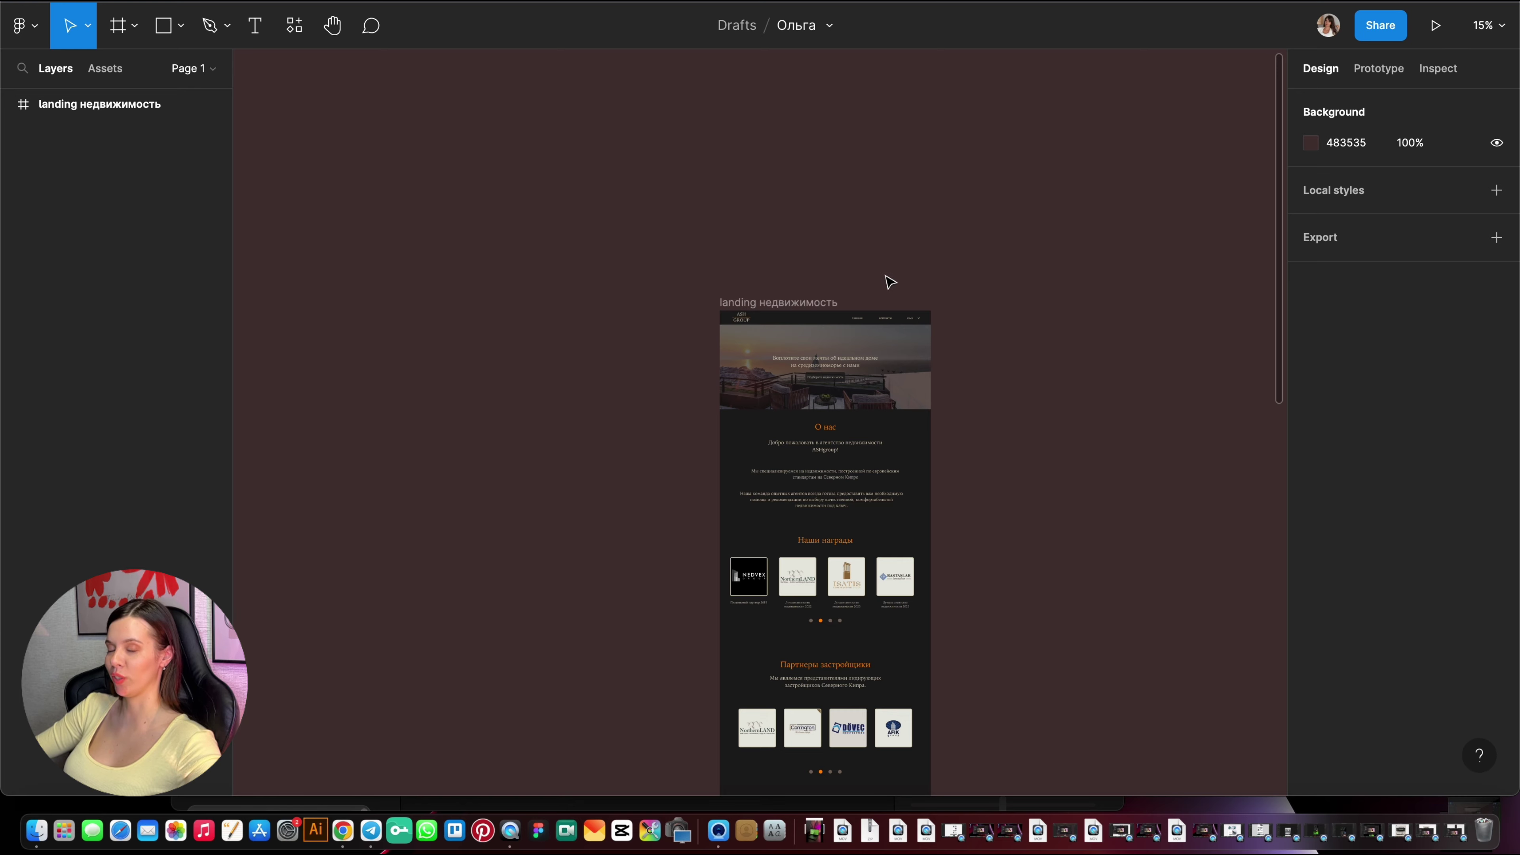
scroll(888, 275, "down", 2)
scroll(883, 267, "up", 2, "ctrl")
scroll(878, 264, "up", 3, "ctrl")
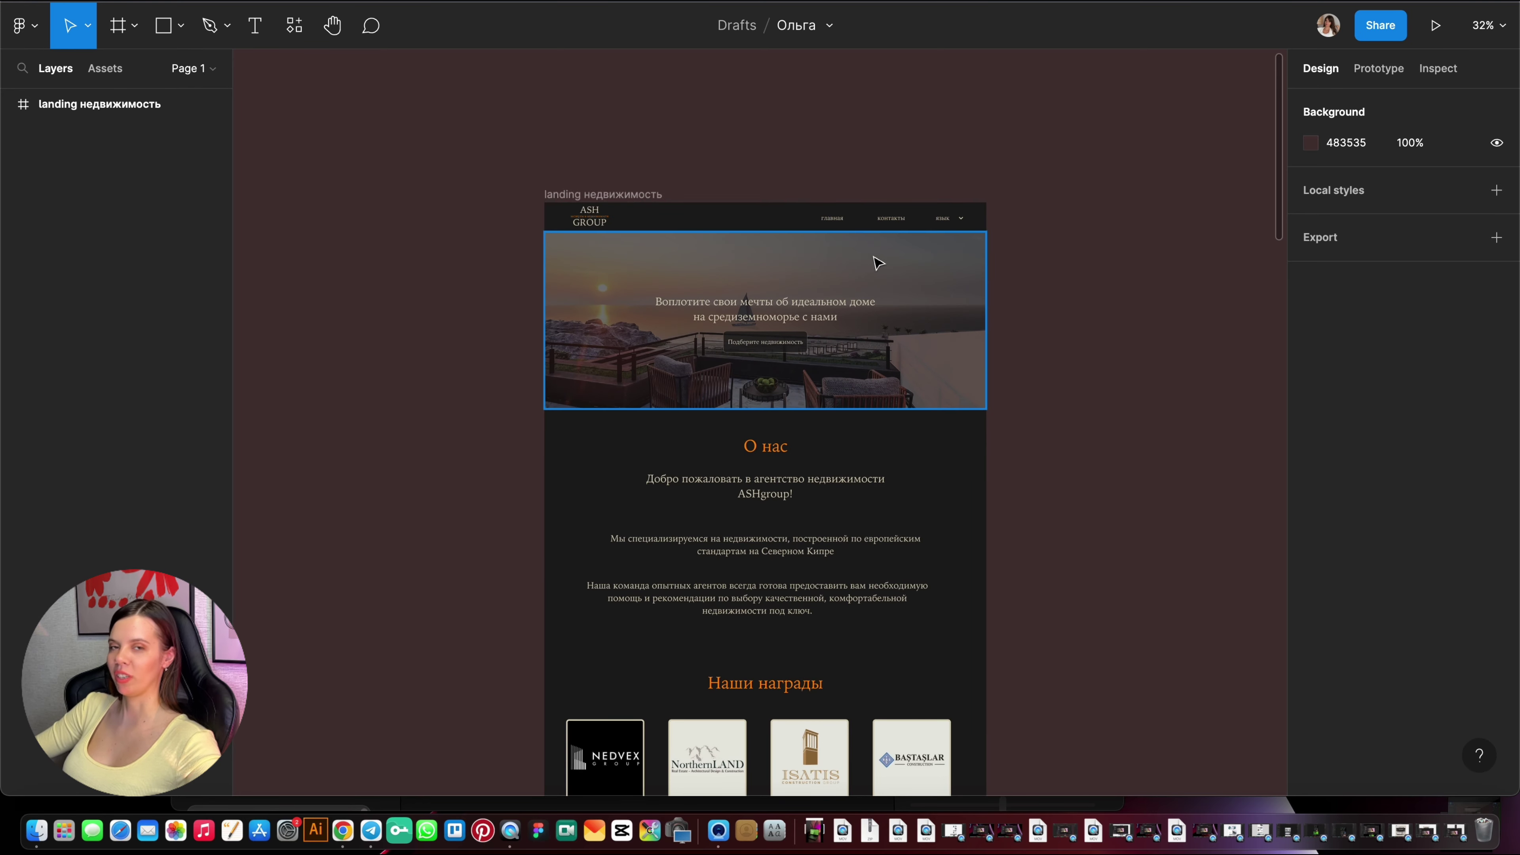
scroll(849, 240, "up", 2, "ctrl")
scroll(849, 240, "up", 2, "ctrl")
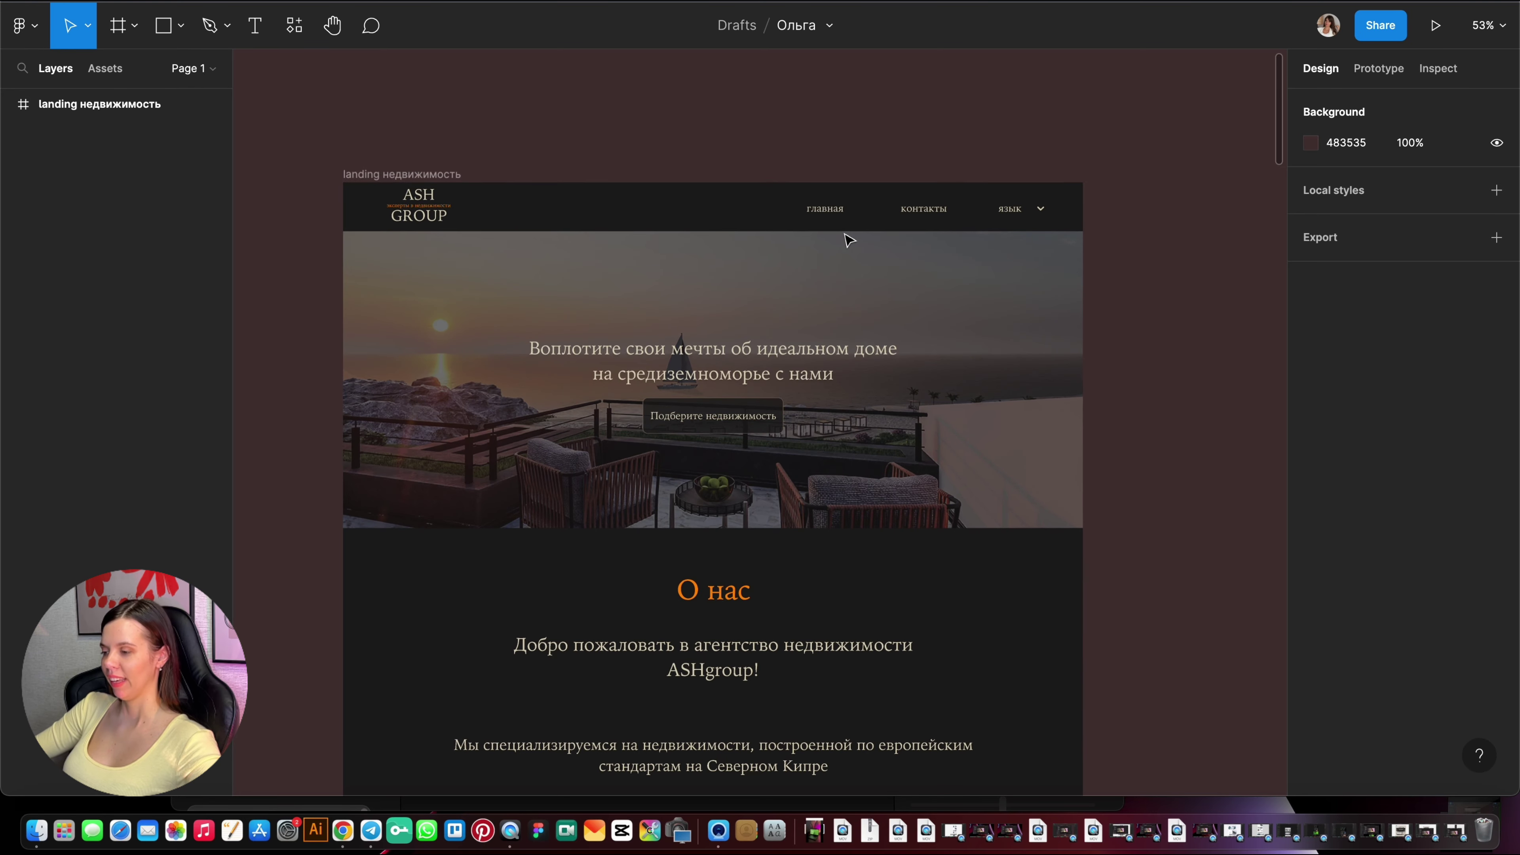
scroll(940, 163, "up", 2, "ctrl")
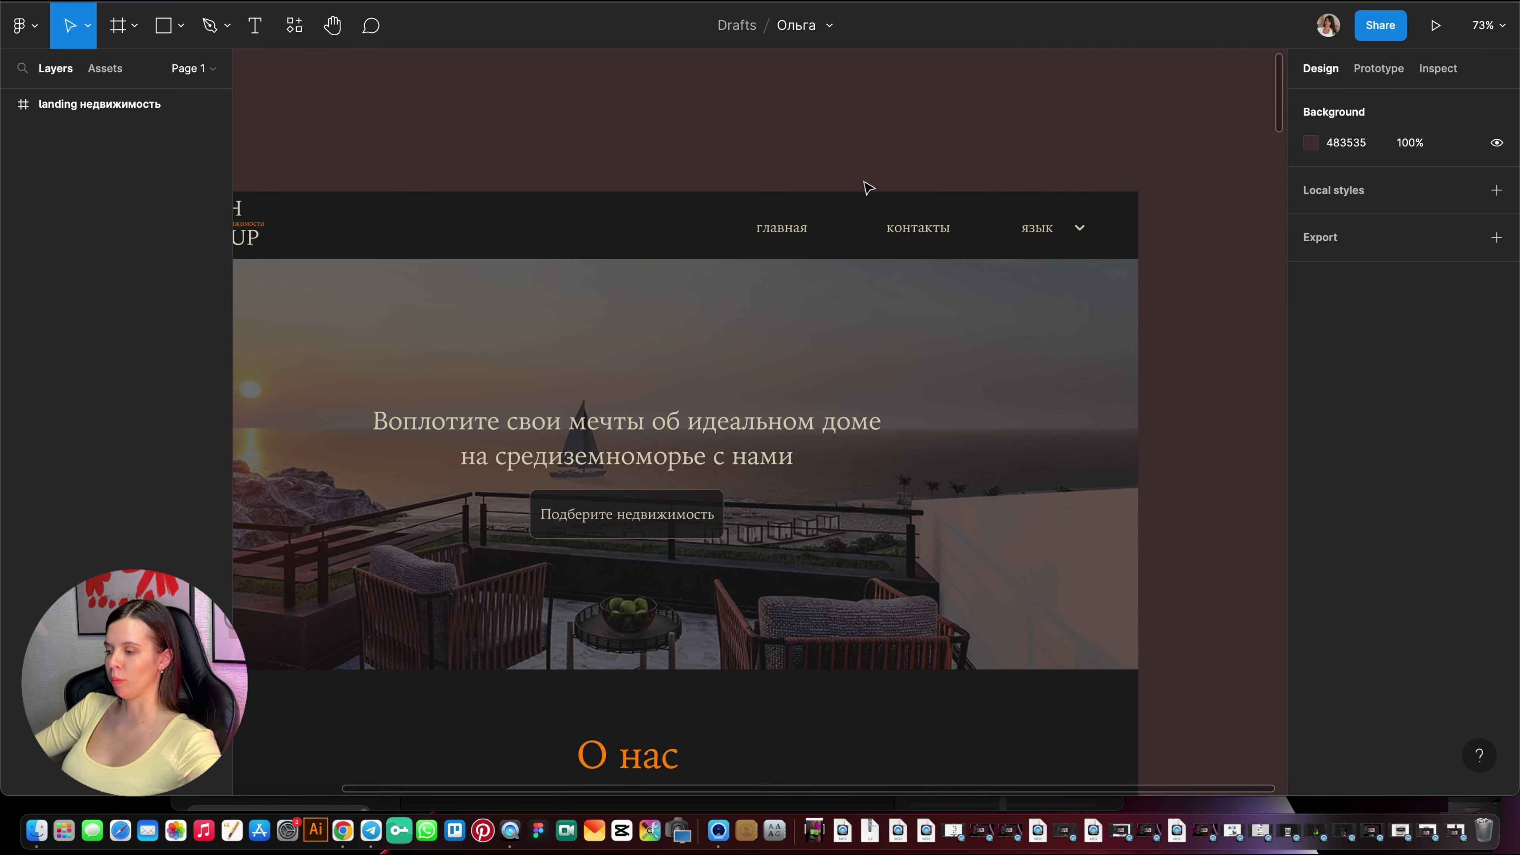
scroll(869, 188, "up", 1, "ctrl")
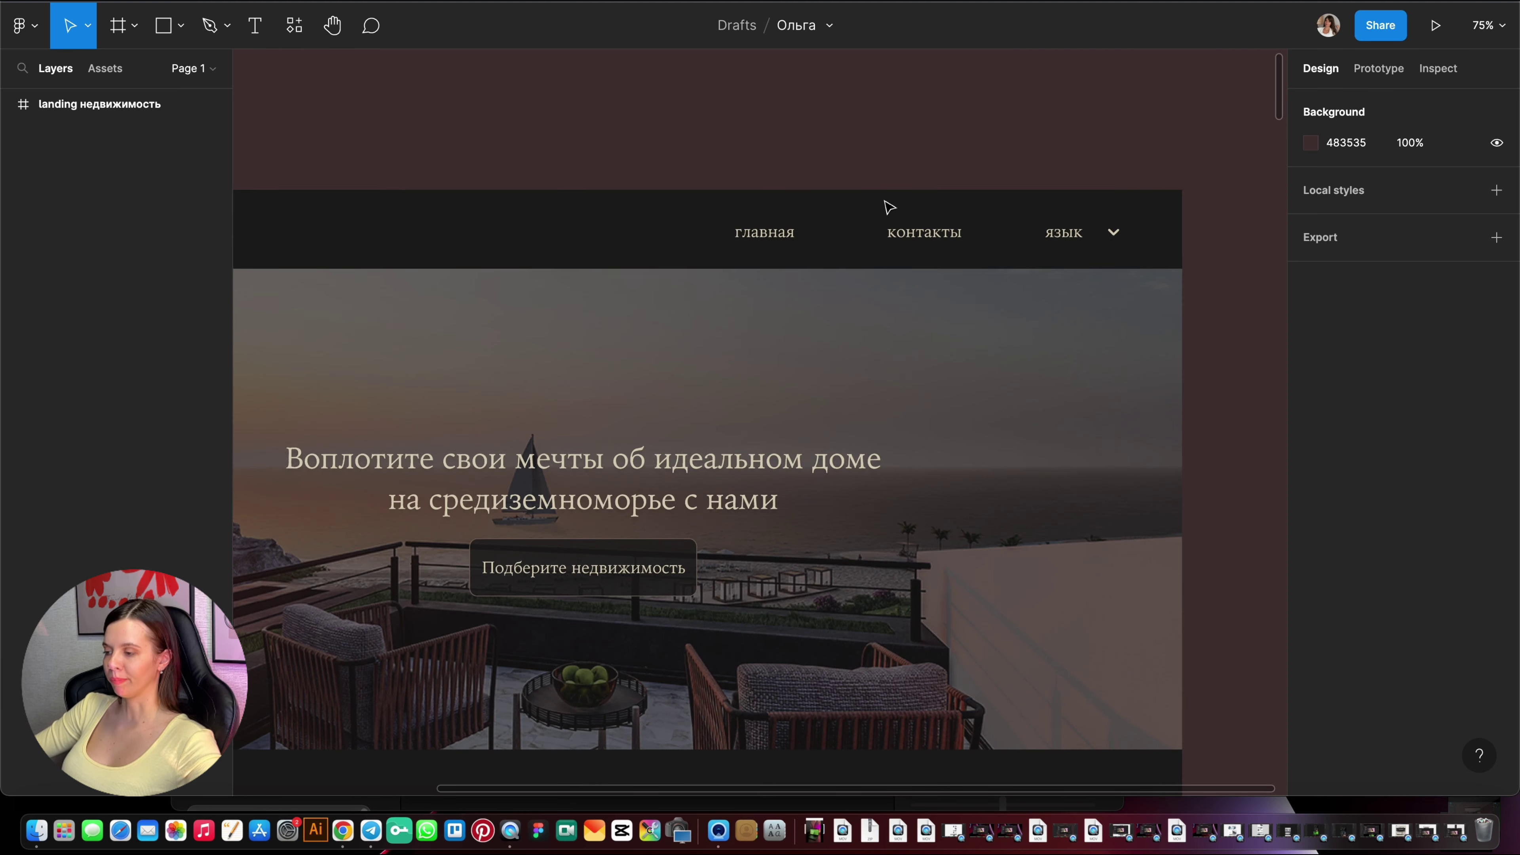
double_click(770, 237)
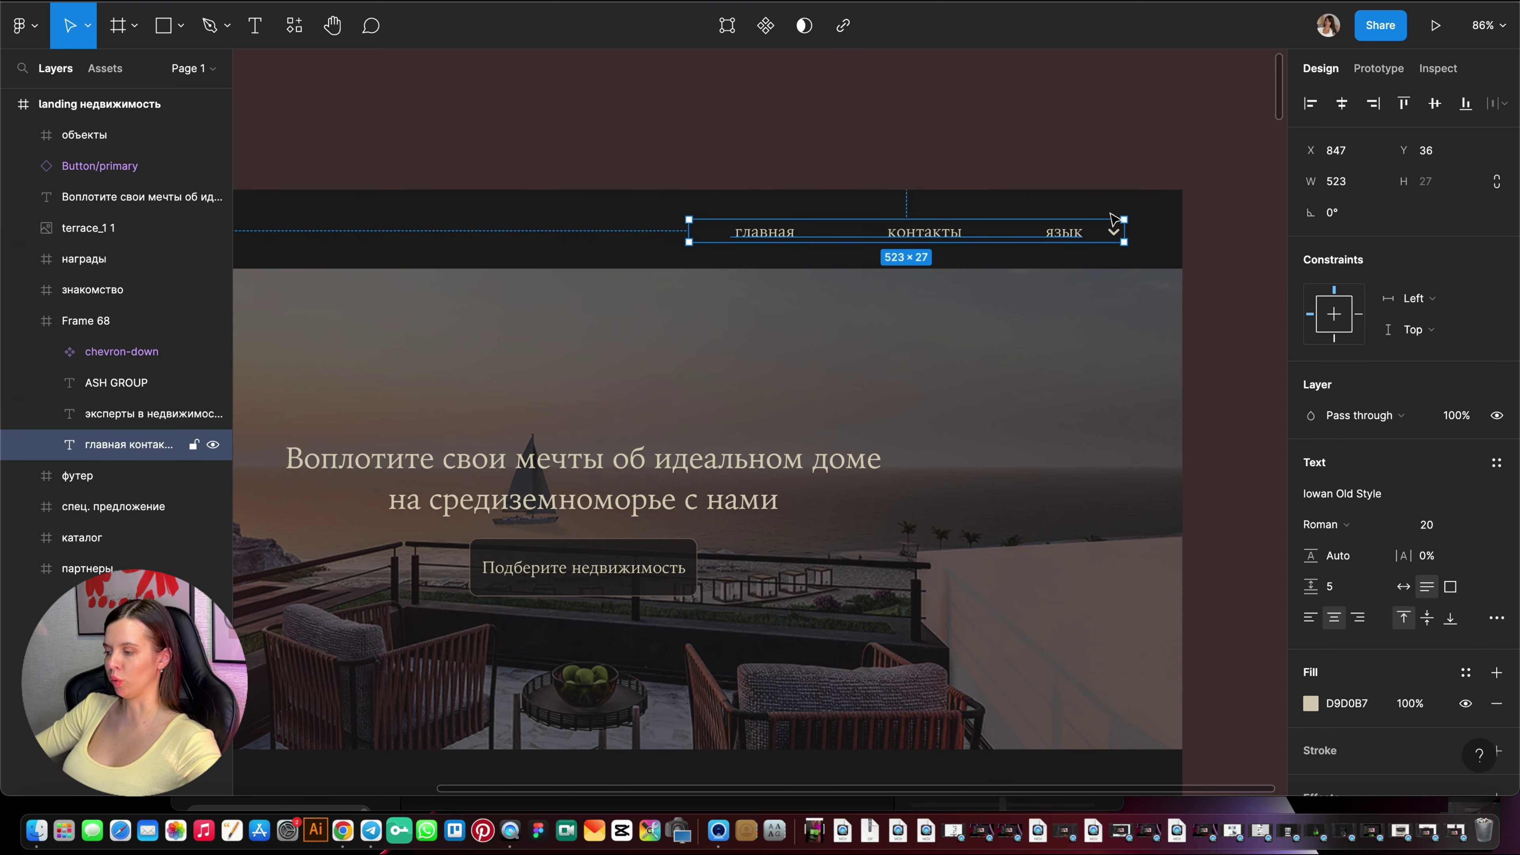
left_click(1154, 177)
scroll(1137, 228, "up", 3, "ctrl")
scroll(1078, 251, "up", 2, "ctrl")
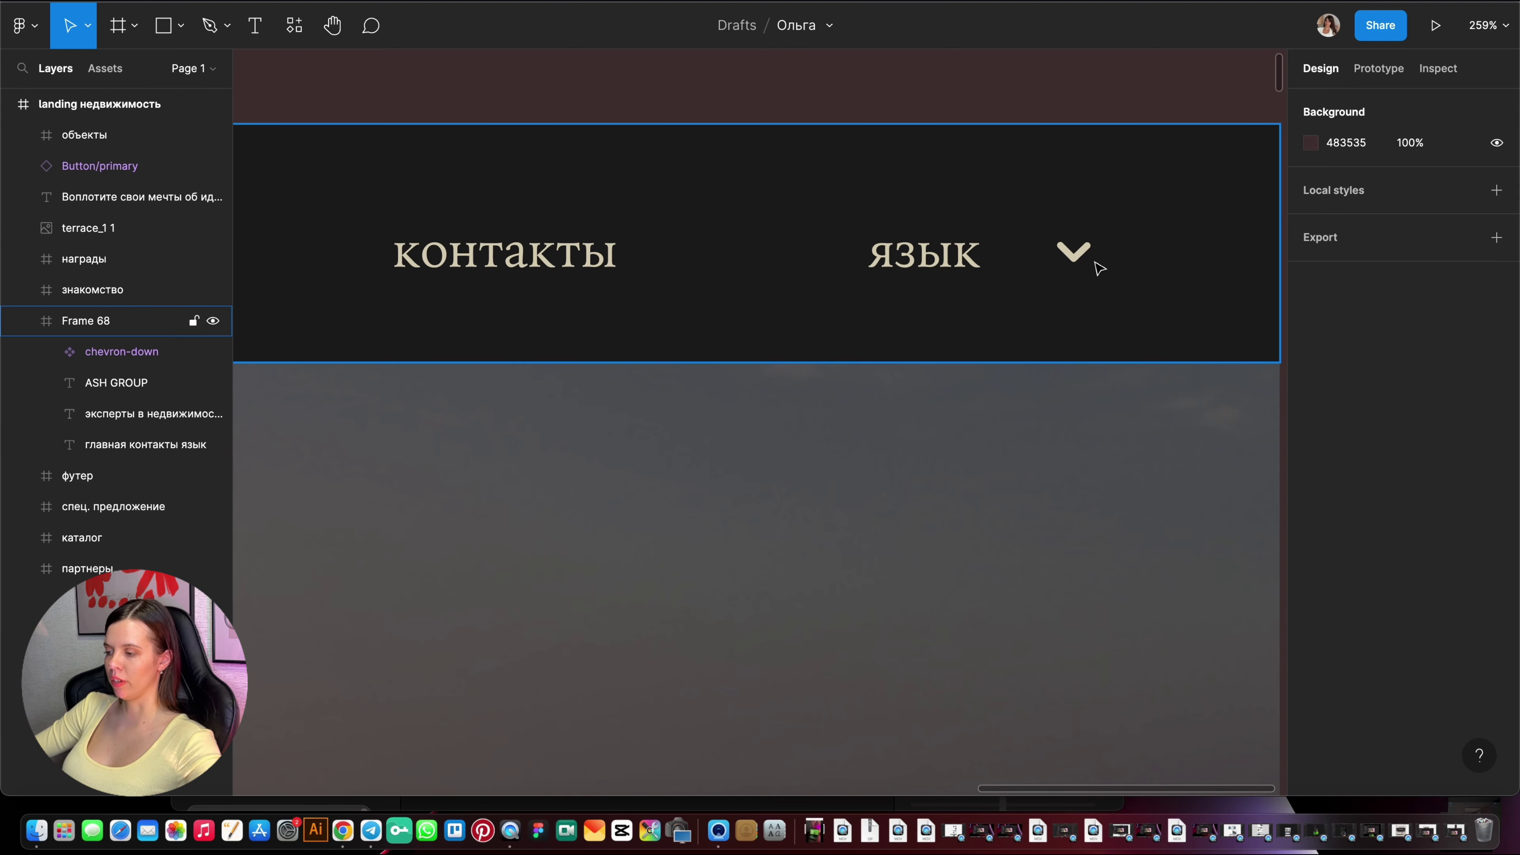
scroll(1100, 268, "up", 3, "ctrl")
scroll(1093, 257, "up", 3, "ctrl")
left_click(1069, 275)
double_click(1069, 276)
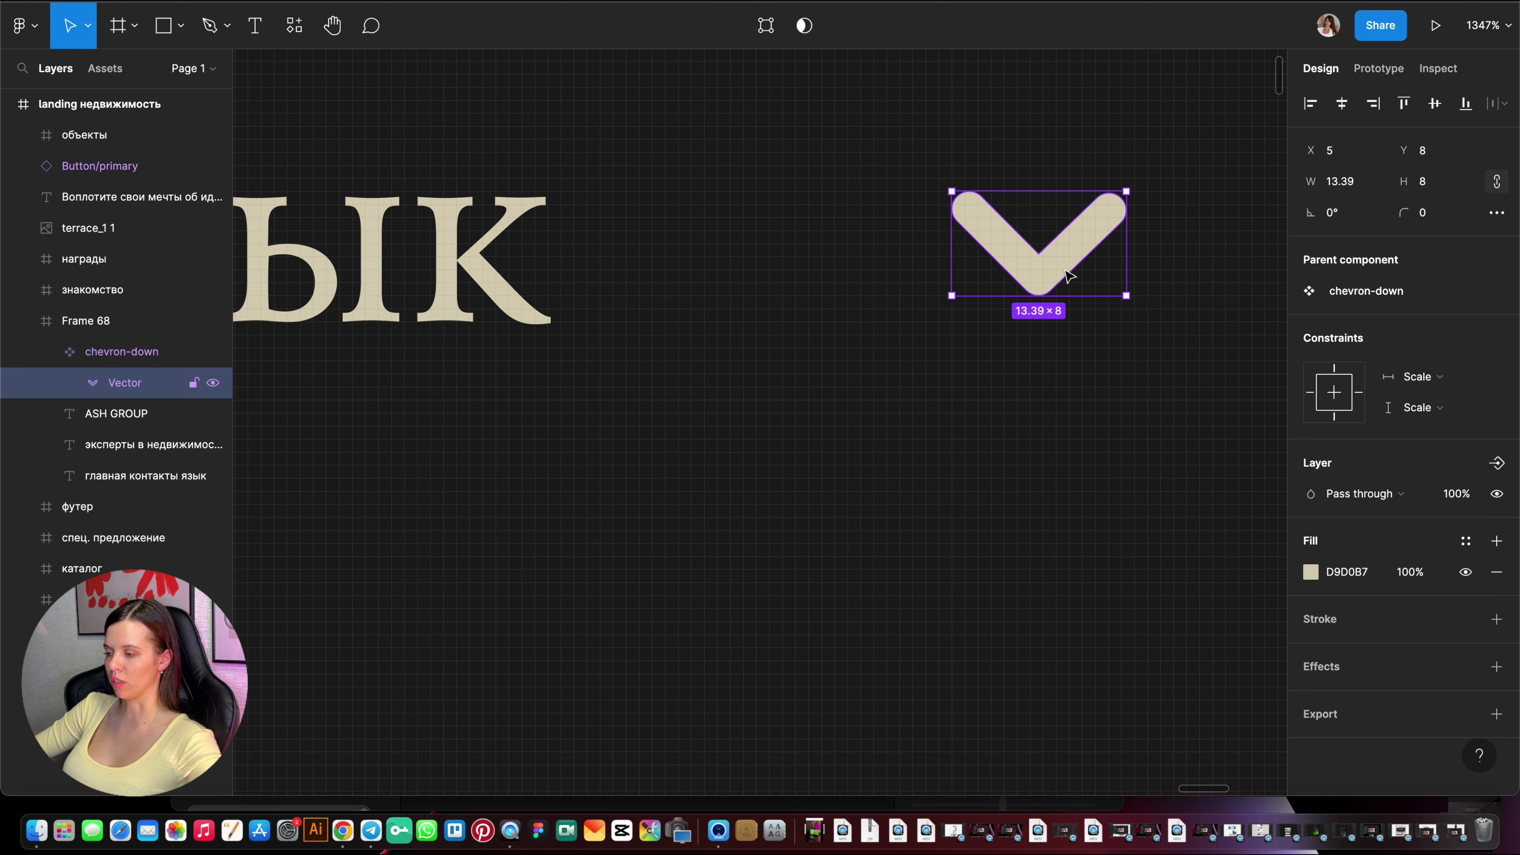
key("Escape")
scroll(1072, 311, "down", 10, "ctrl")
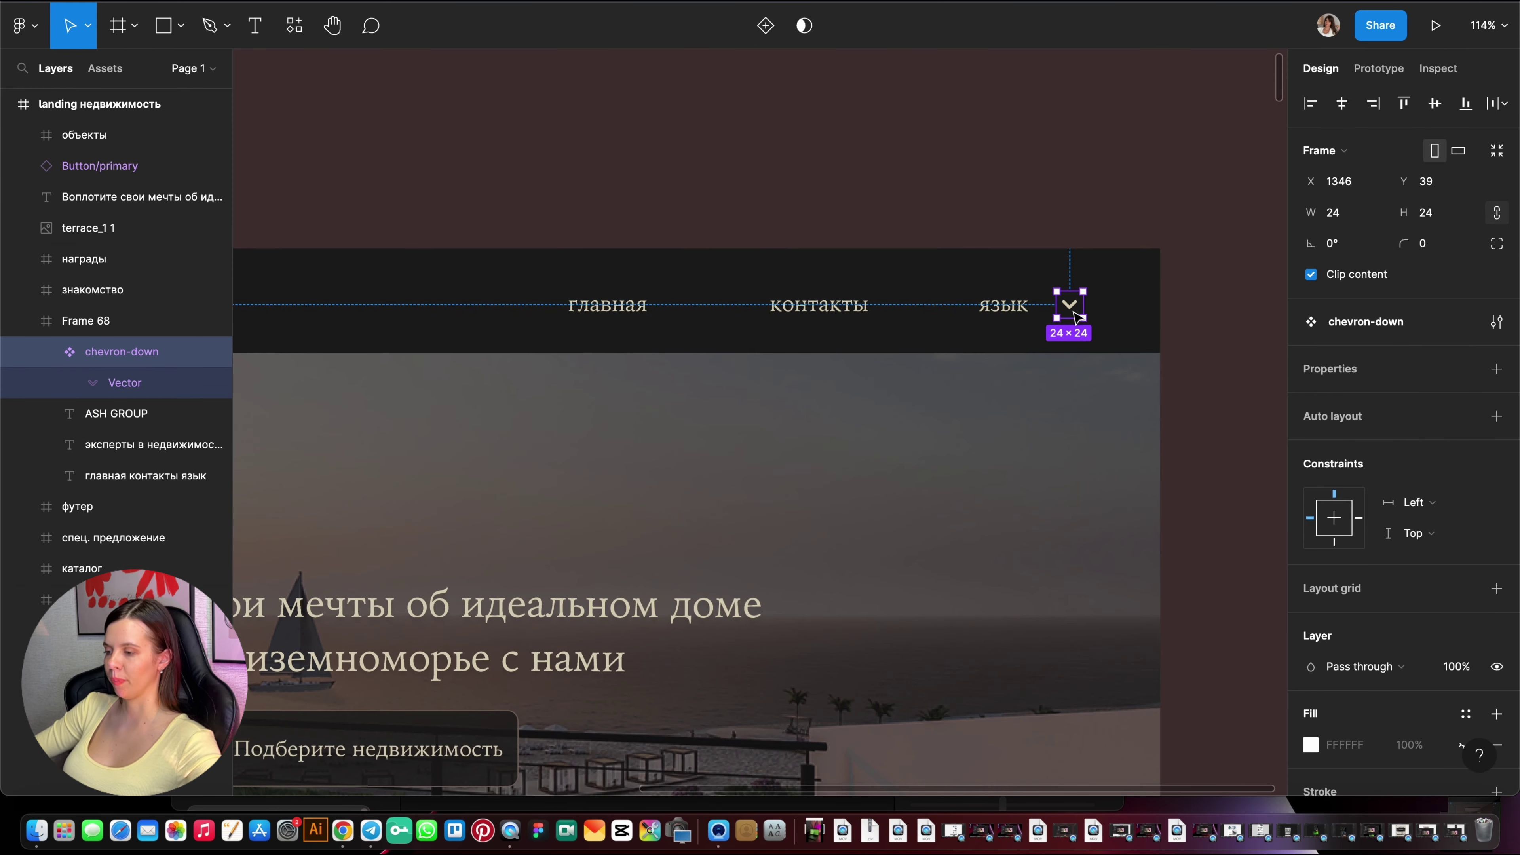
left_click(857, 317)
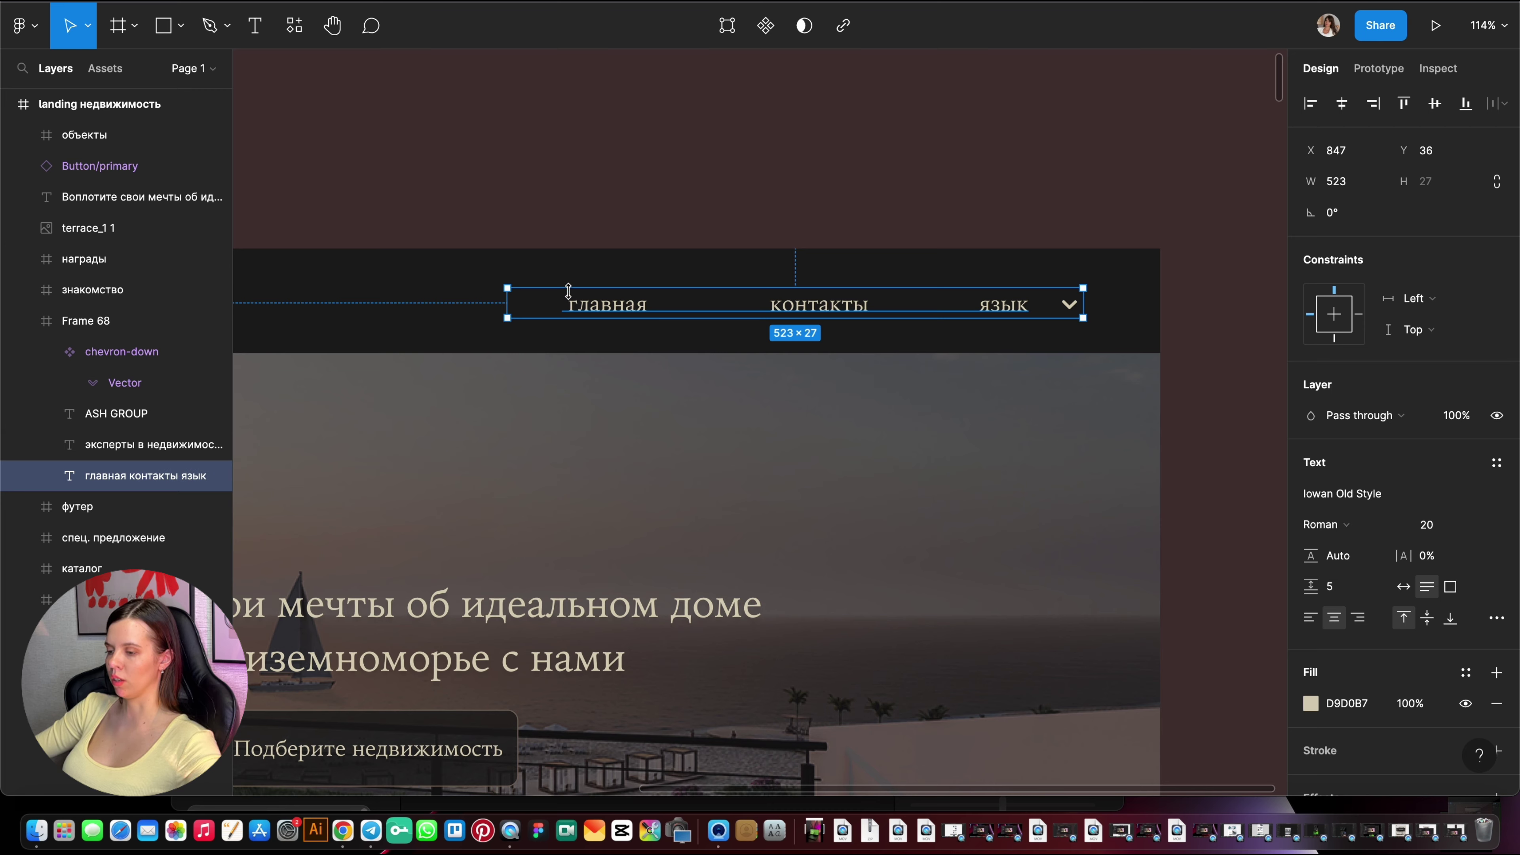
left_click(669, 246)
scroll(1170, 244, "down", 5)
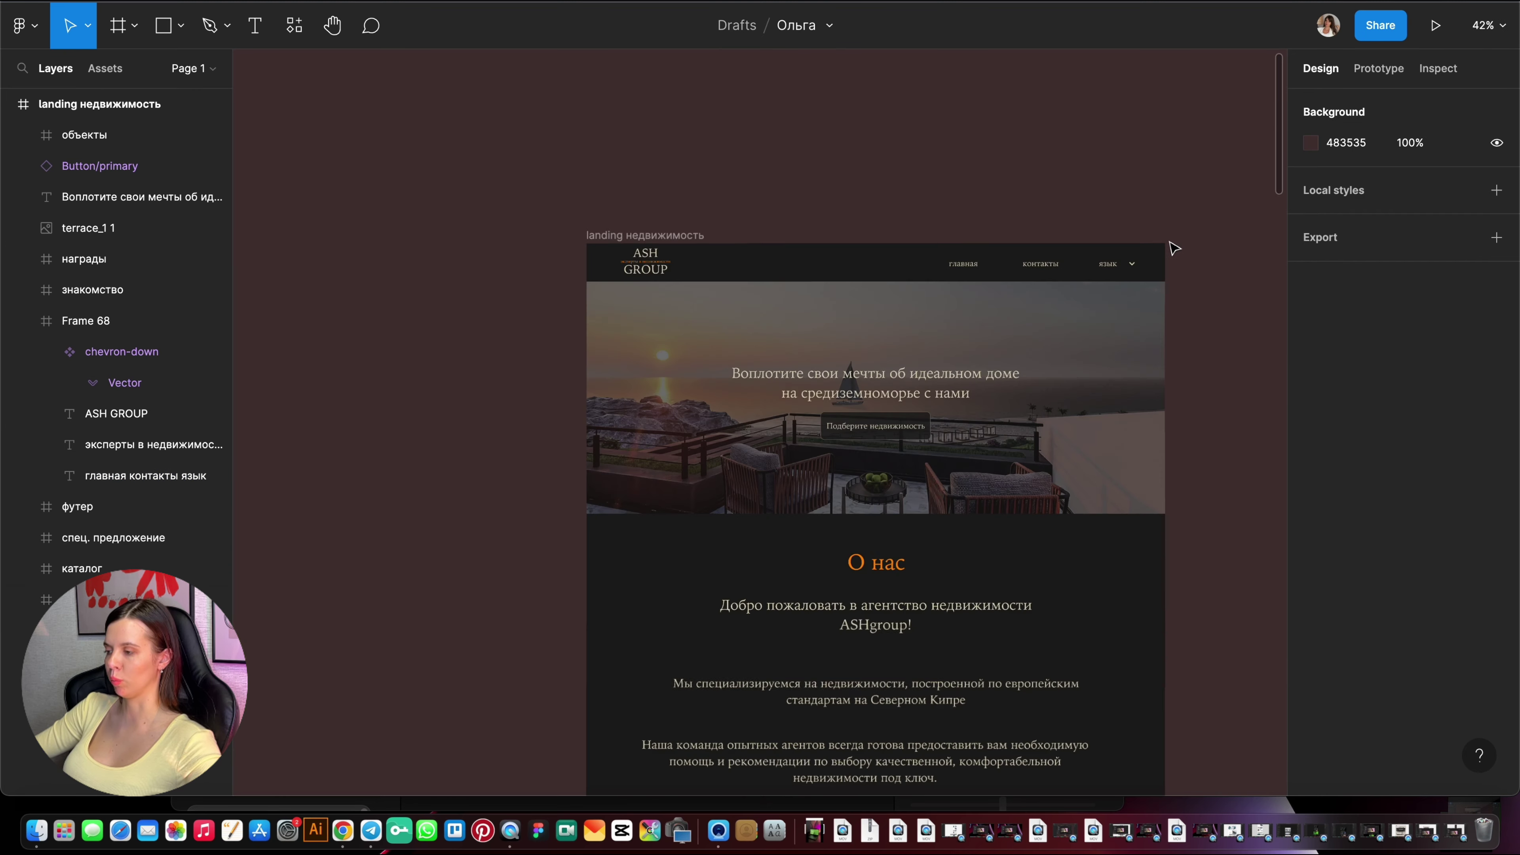
scroll(681, 262, "up", 5)
scroll(681, 263, "up", 2)
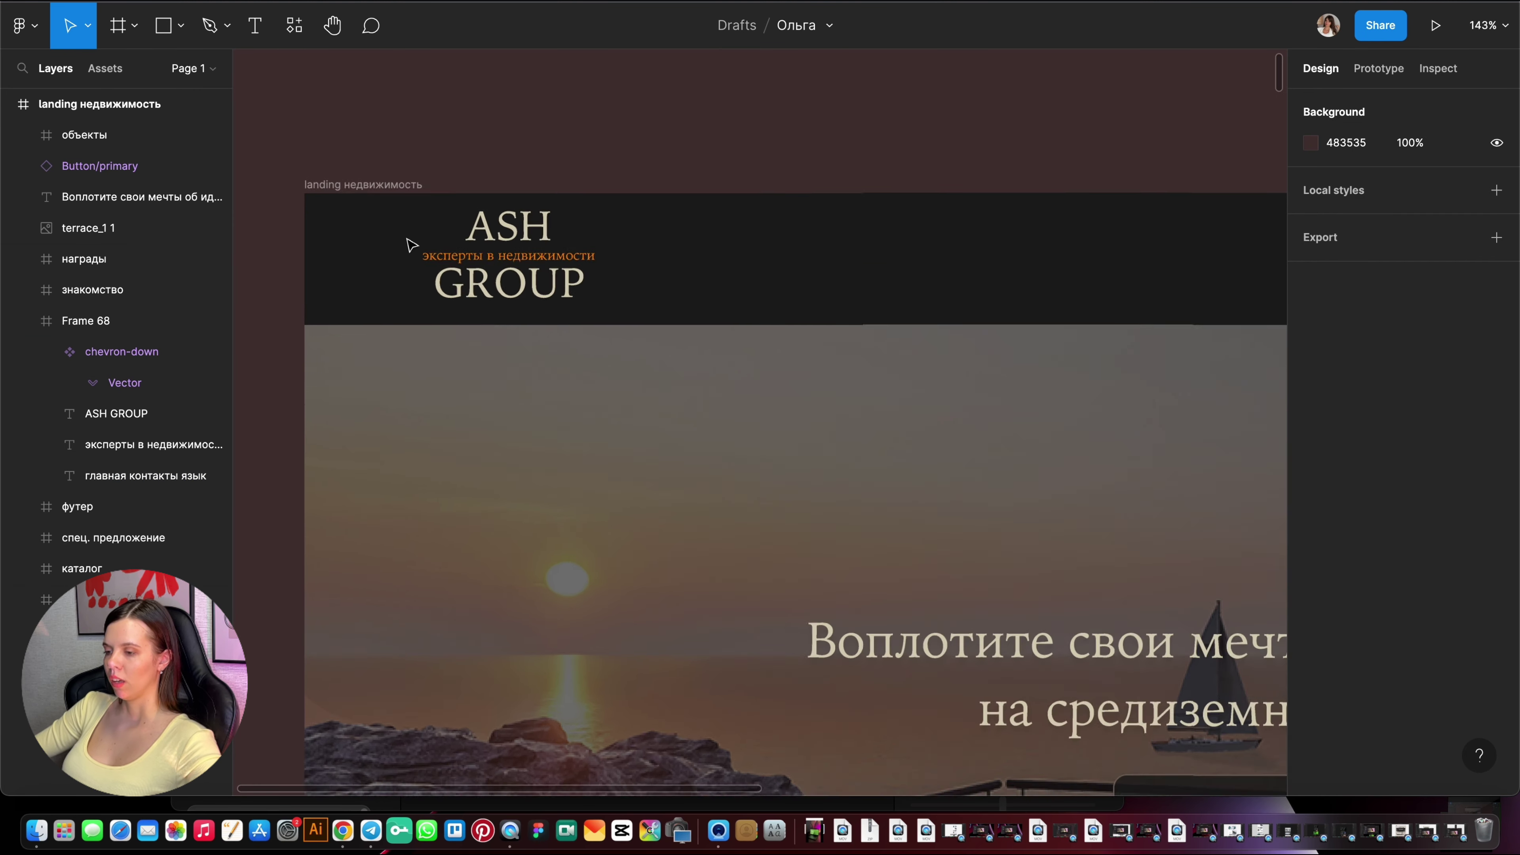
scroll(681, 262, "up", 3)
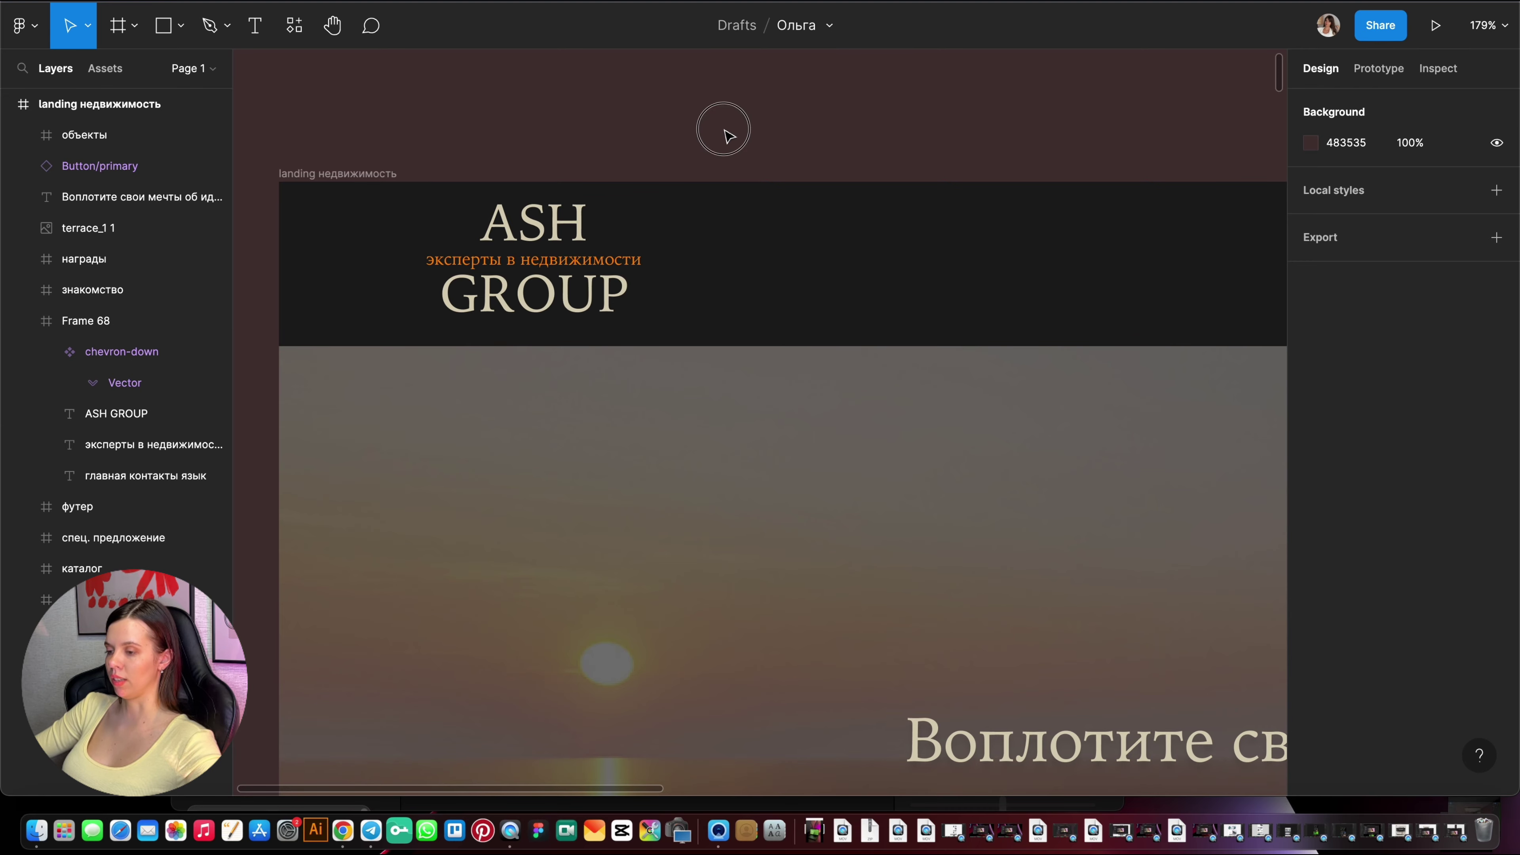
scroll(599, 168, "down", 5, "ctrl")
left_click(625, 190)
scroll(614, 192, "up", 2, "ctrl")
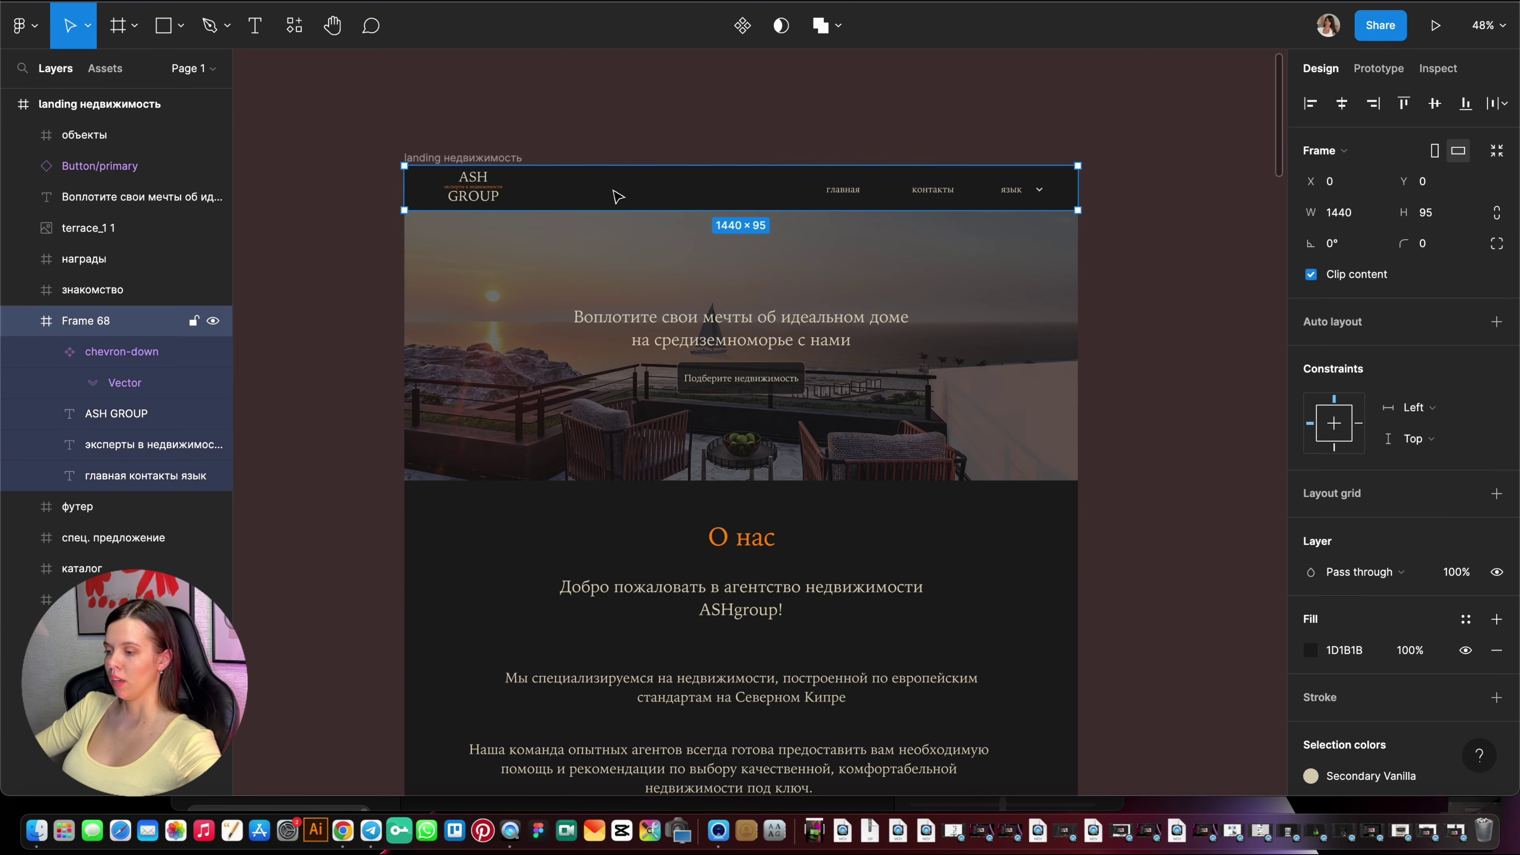
scroll(614, 192, "up", 2, "ctrl")
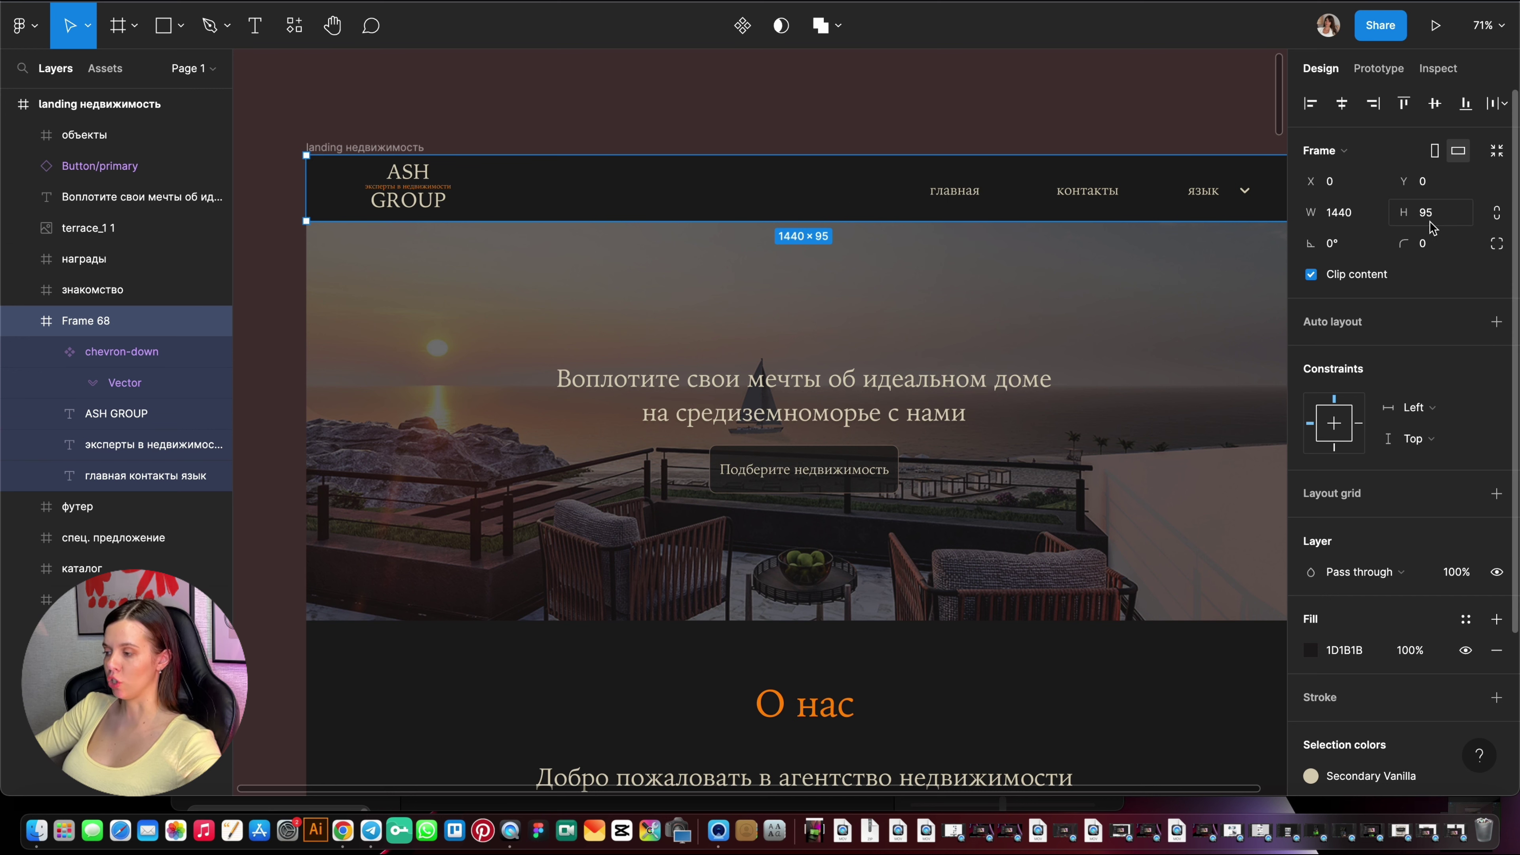
scroll(821, 180, "down", 3, "ctrl")
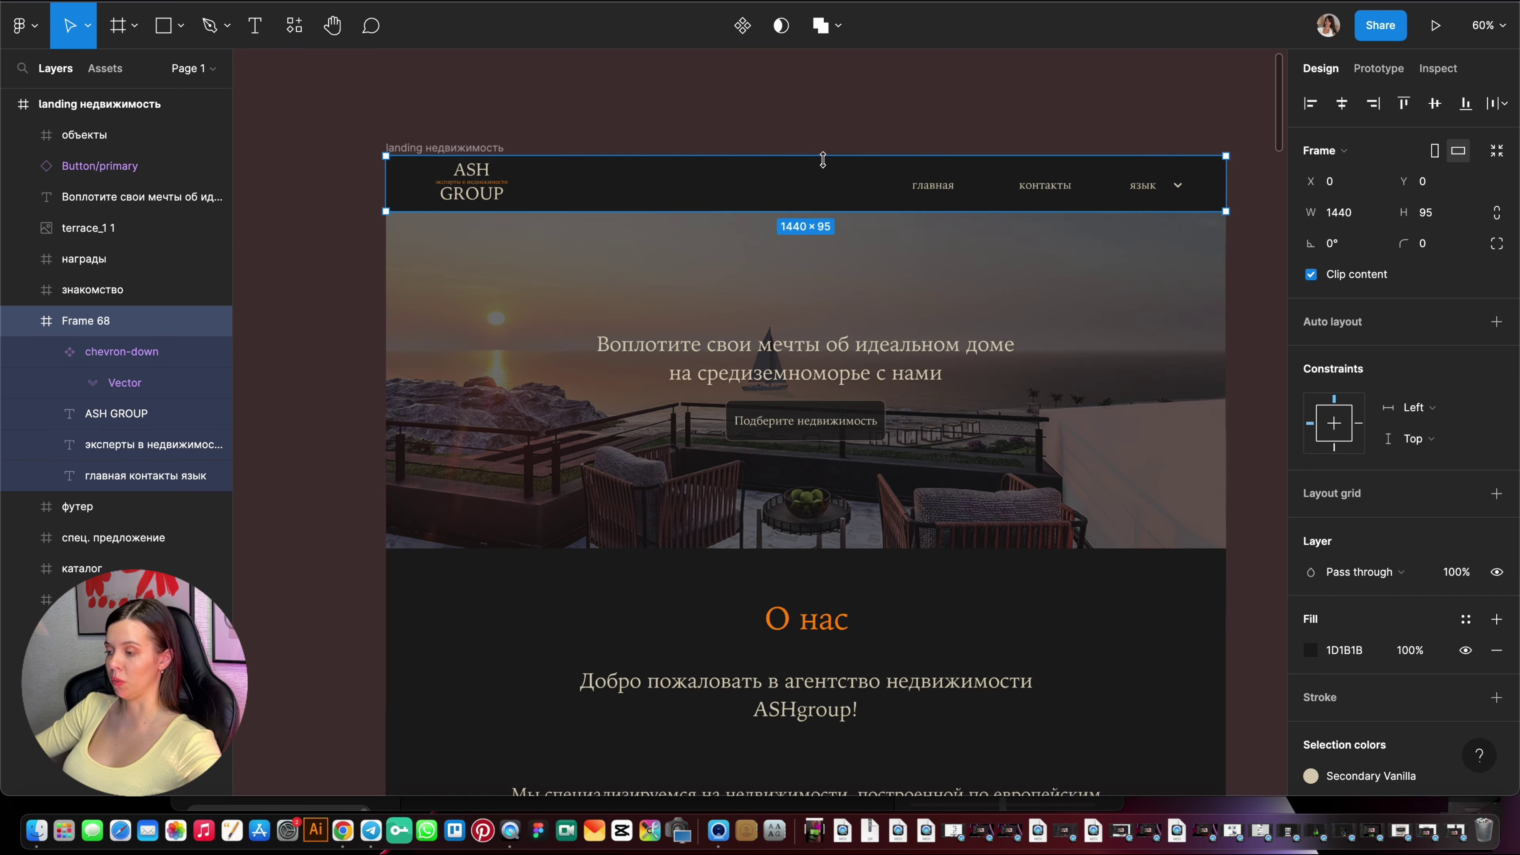
left_click(917, 135)
scroll(829, 345, "up", 3, "ctrl")
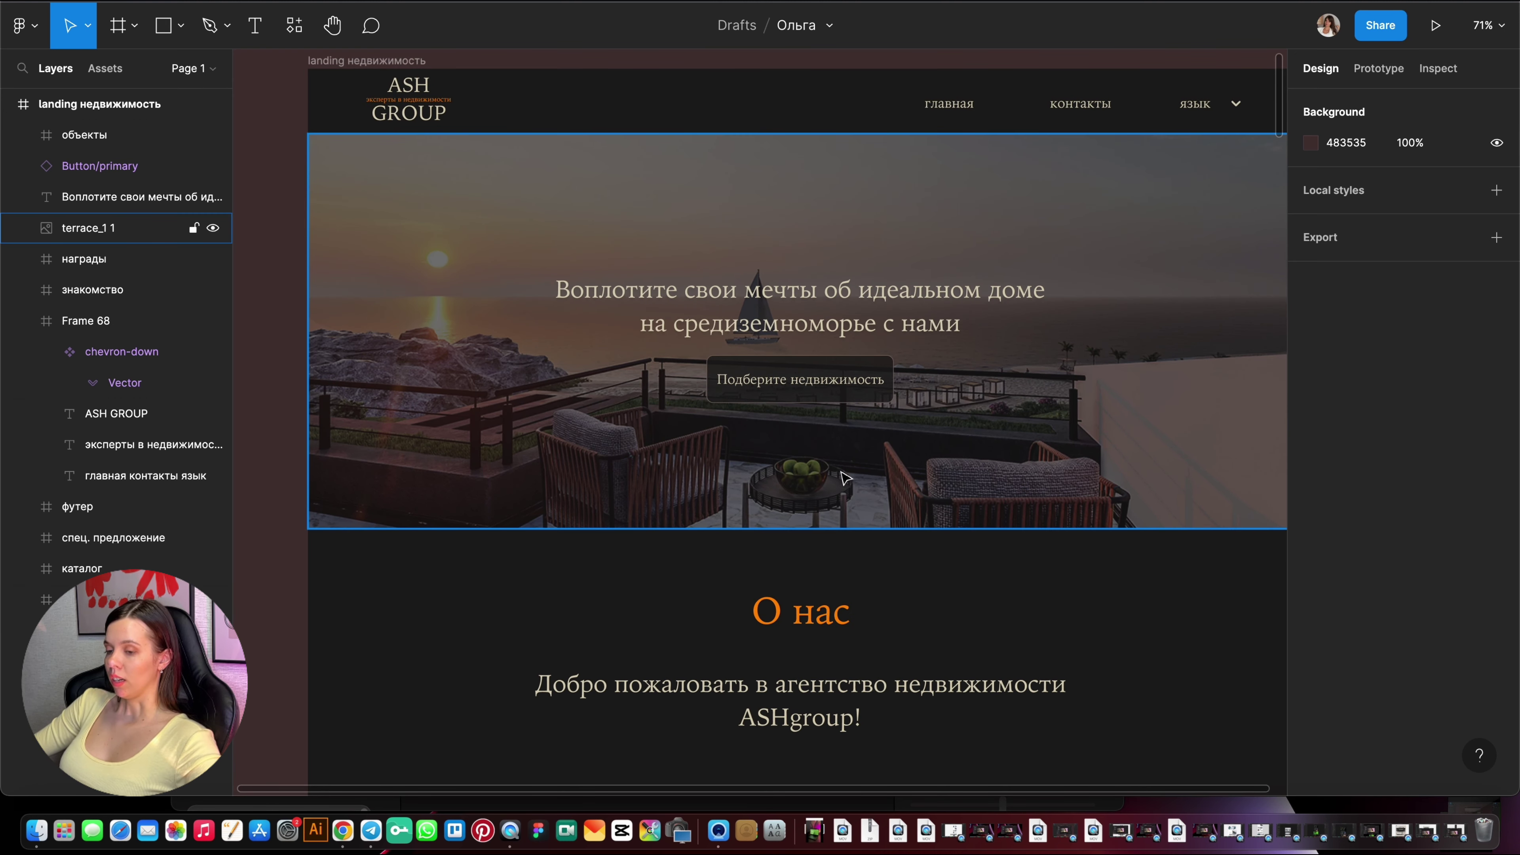
scroll(798, 428, "up", 2, "ctrl")
scroll(796, 419, "up", 2, "ctrl")
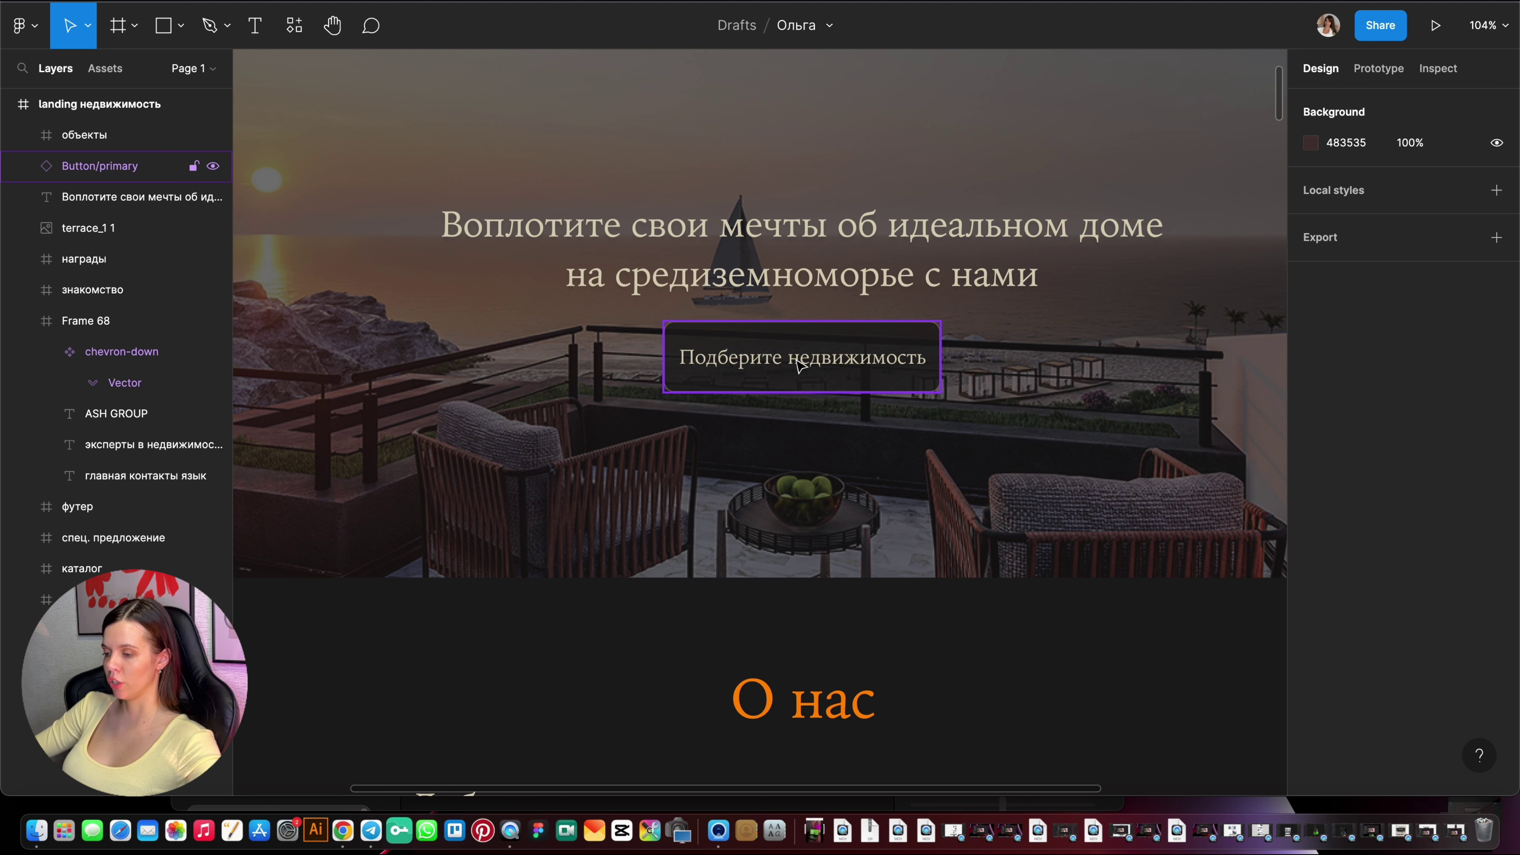
scroll(791, 368, "up", 2, "ctrl")
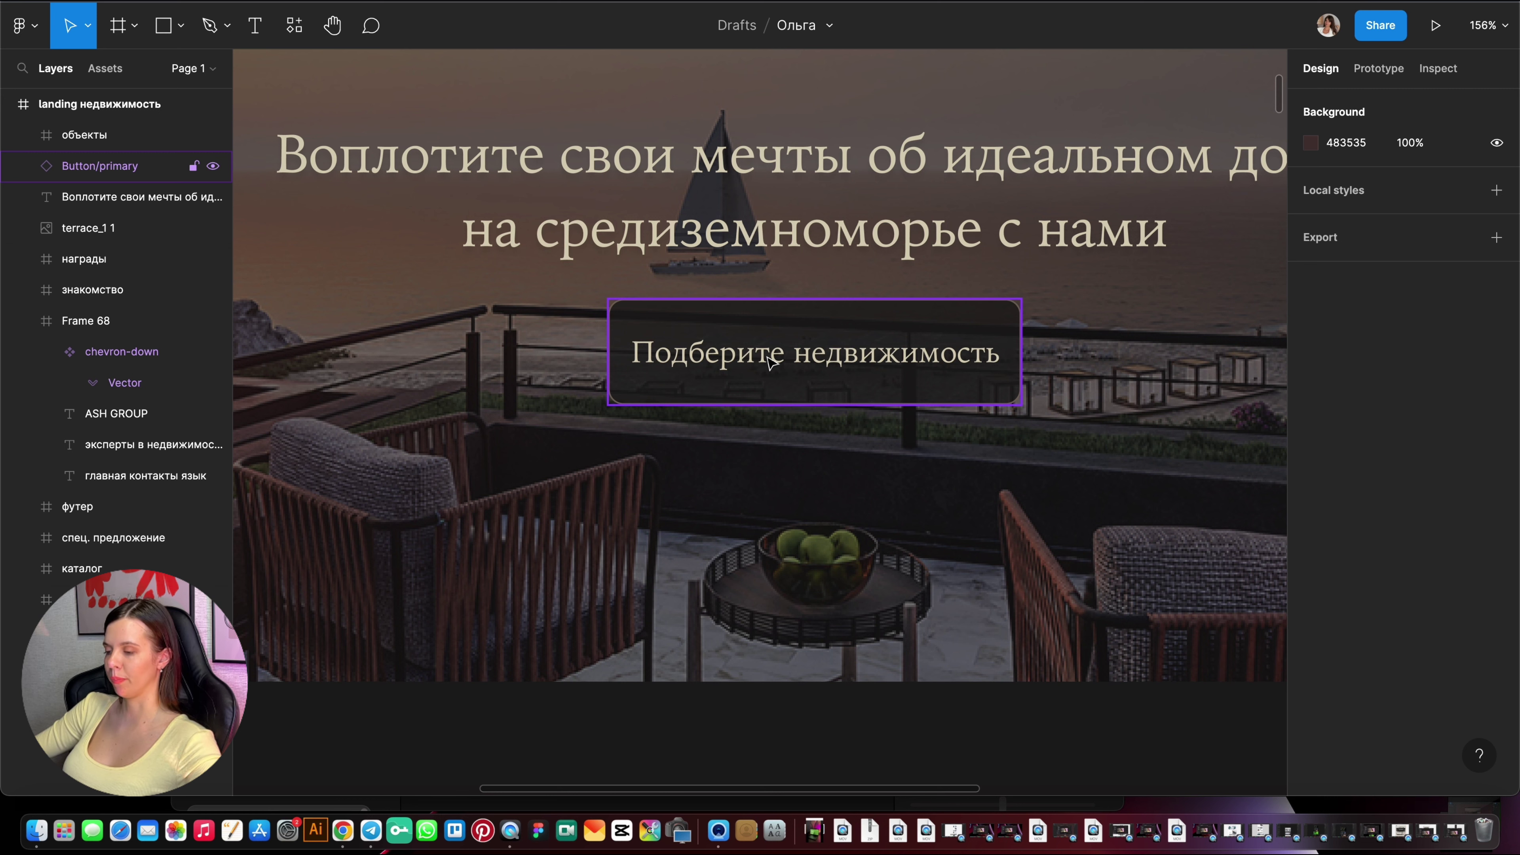
Remove the hero call-to-action button's stroke and set its fill opacity to 100%.
left_click(820, 359)
scroll(889, 390, "down", 3)
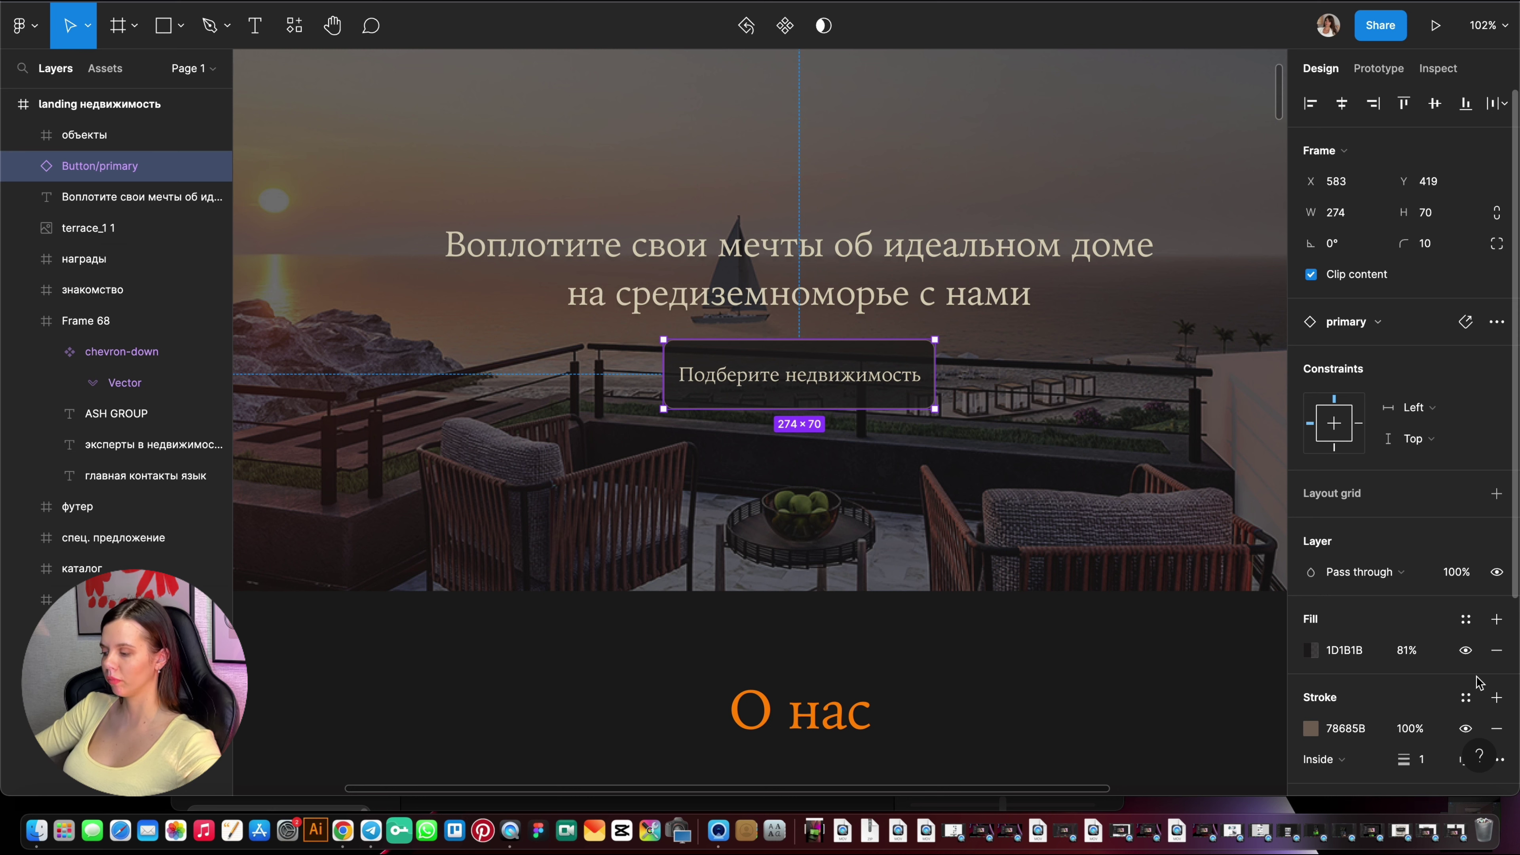
left_click(1496, 728)
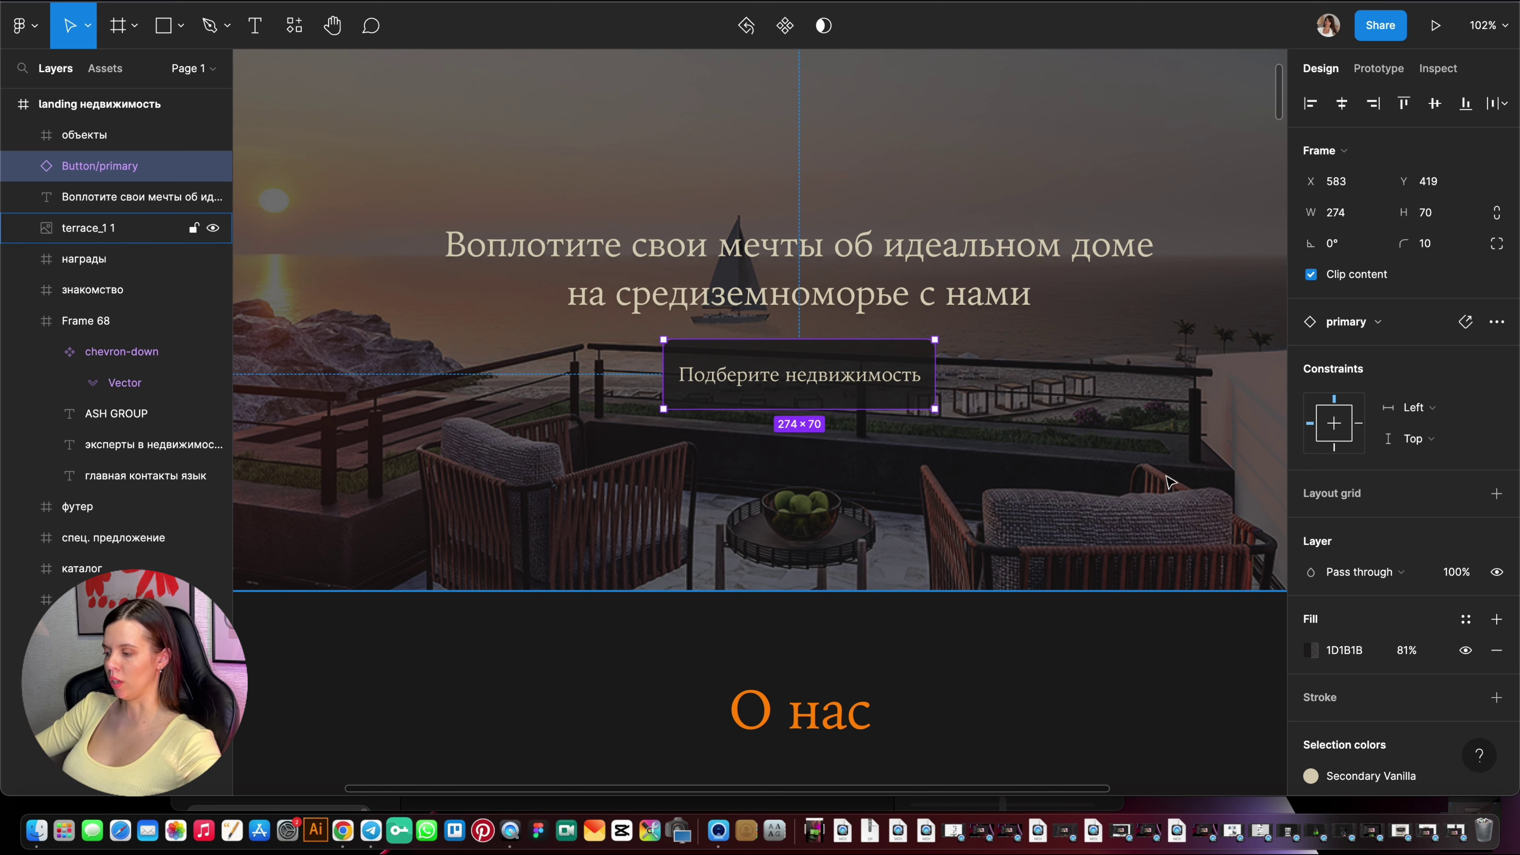
left_click(1407, 650)
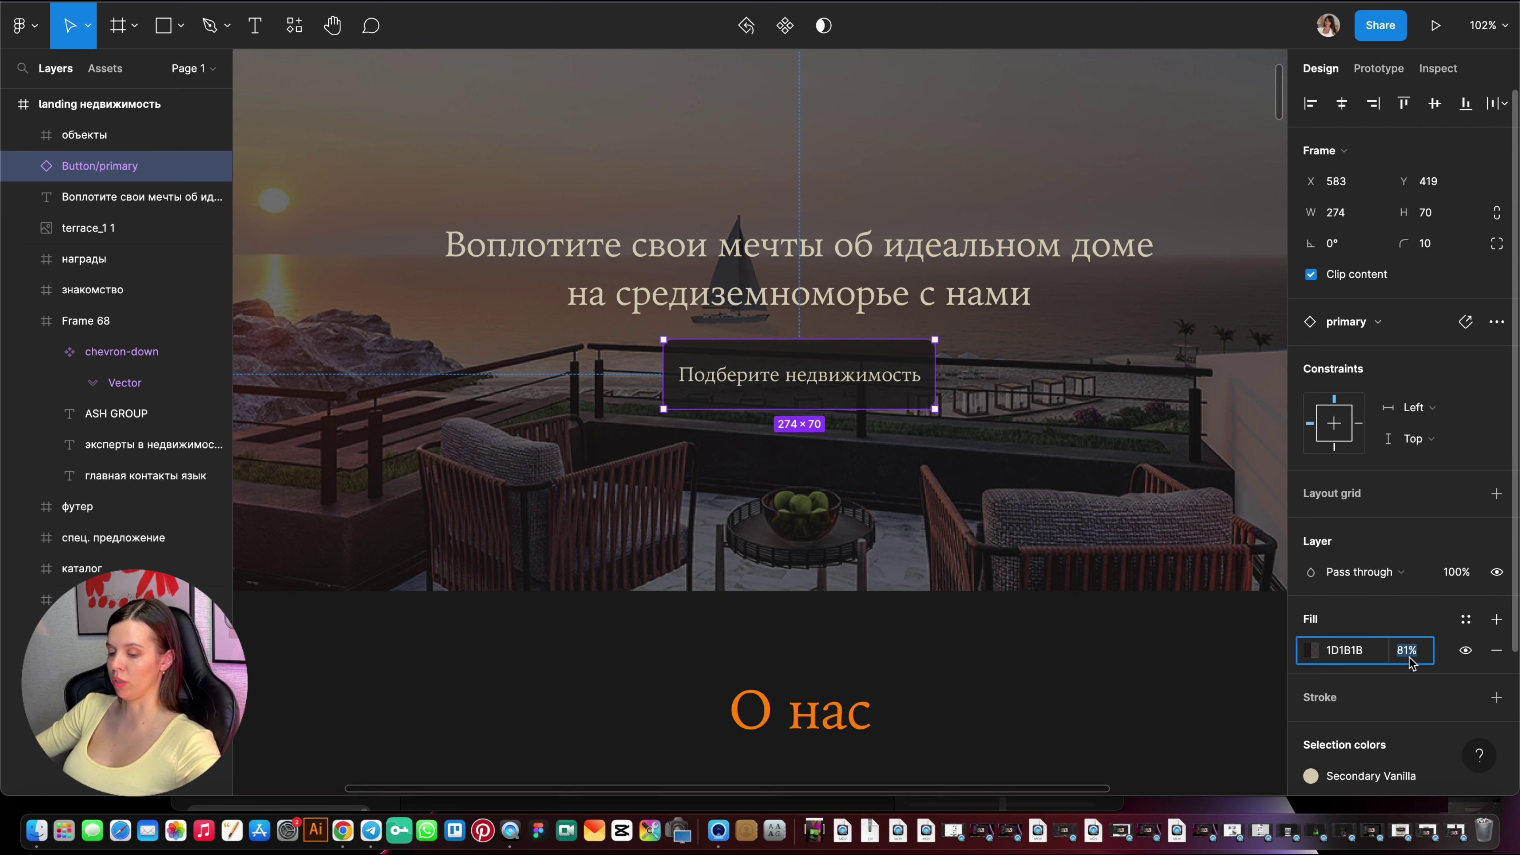
type("100")
key("Return")
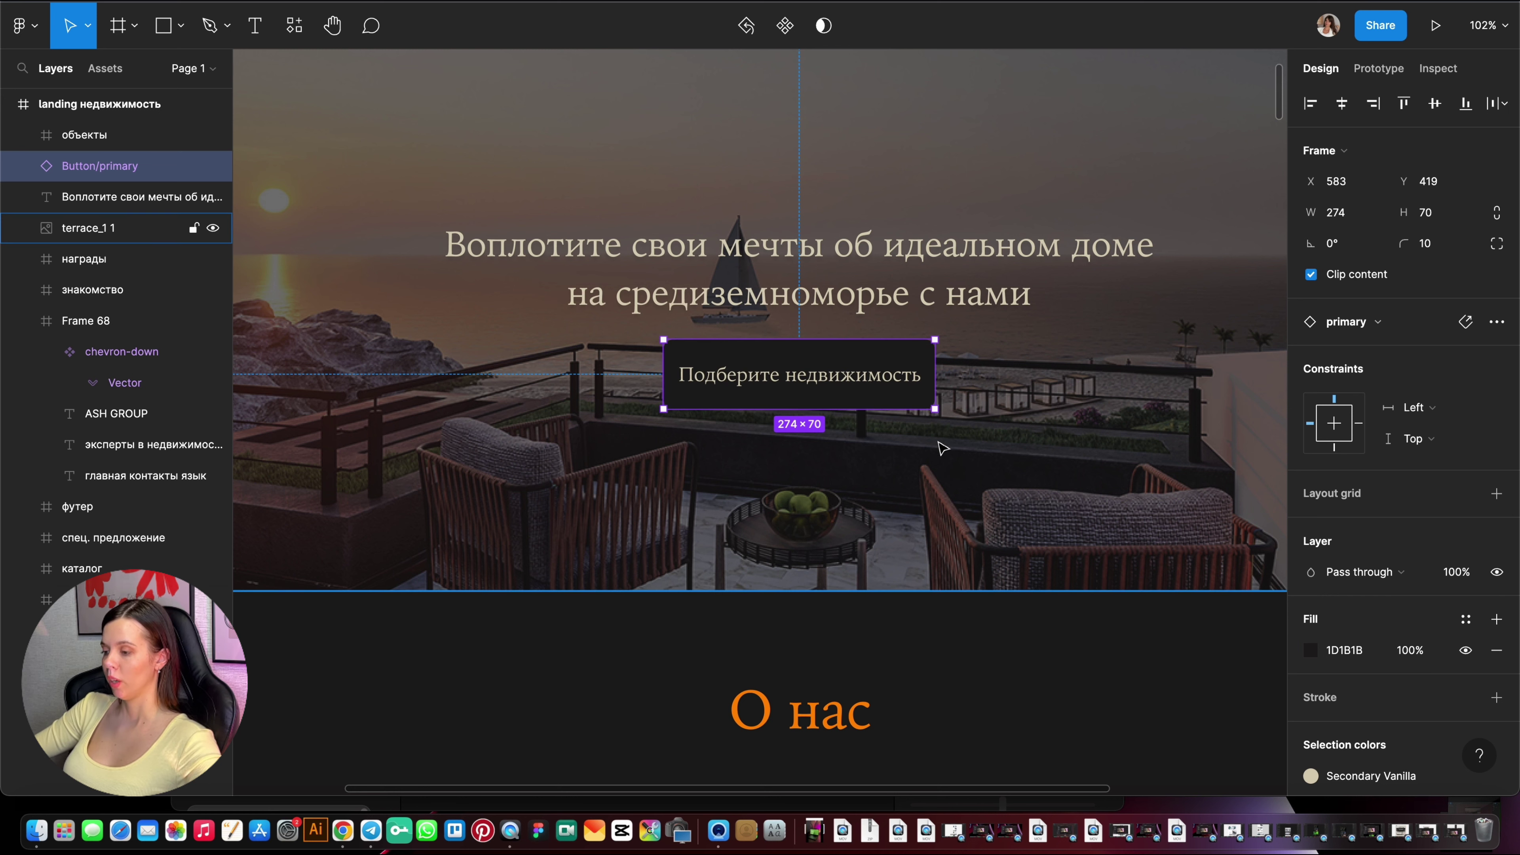
Inspect the hero image, the call-to-action button and its label text.
left_click(940, 445)
left_click(855, 381)
scroll(881, 408, "up", 5)
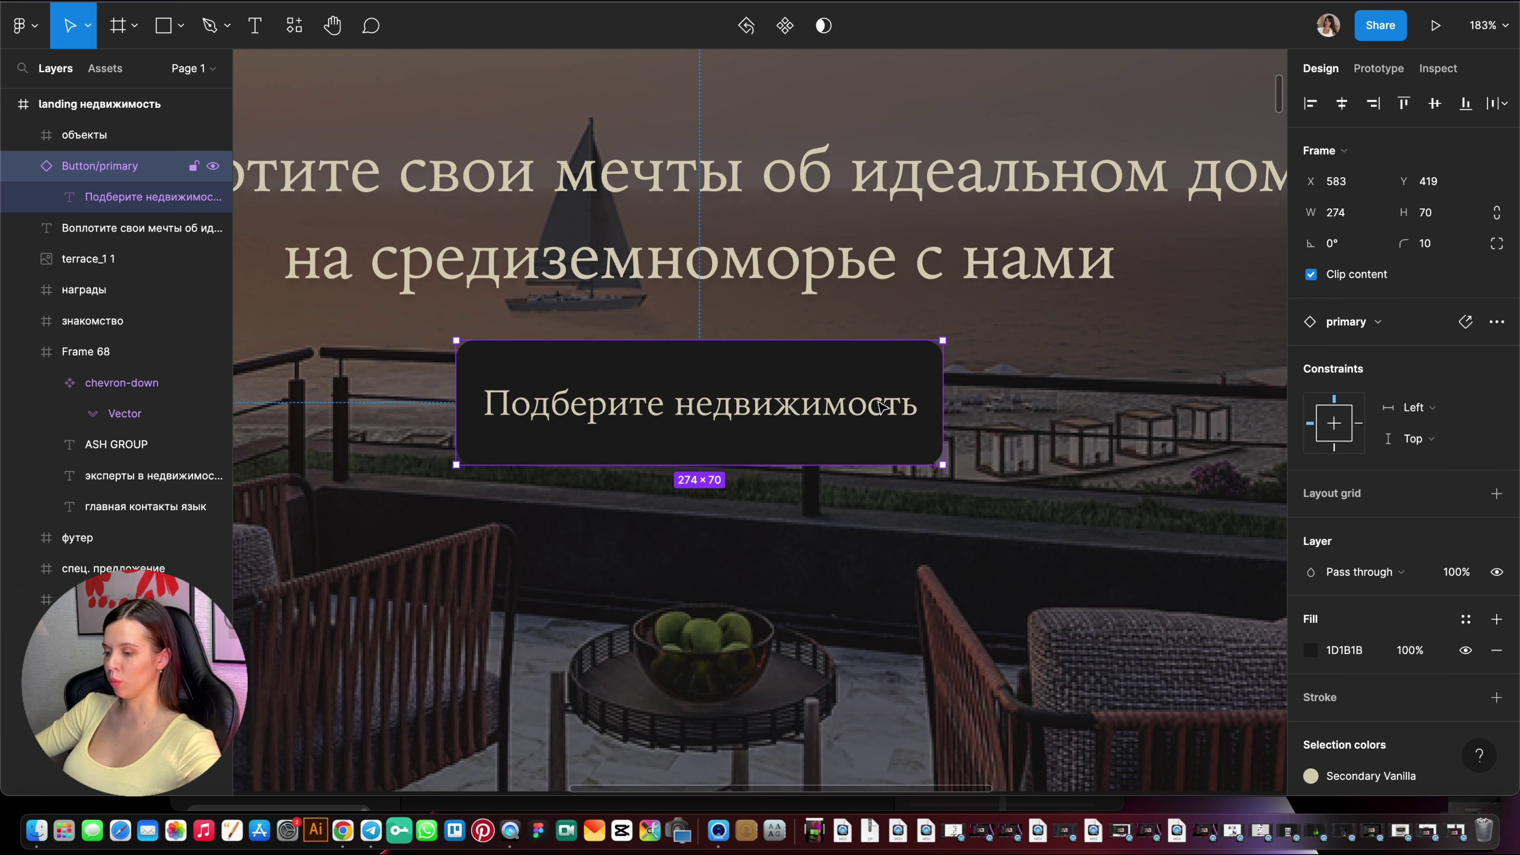
double_click(877, 419)
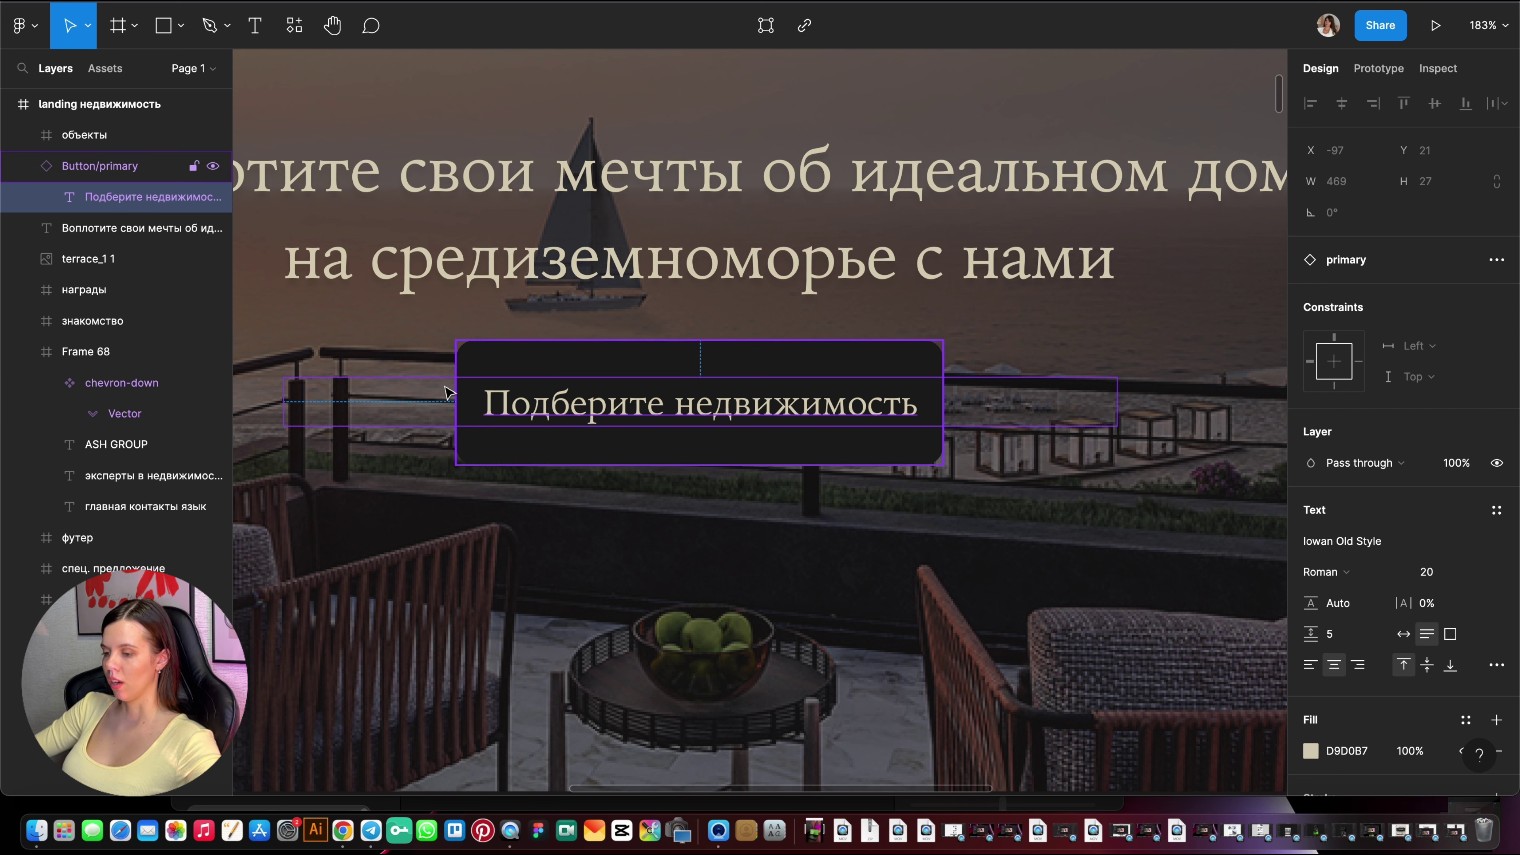
scroll(892, 435, "down", 3)
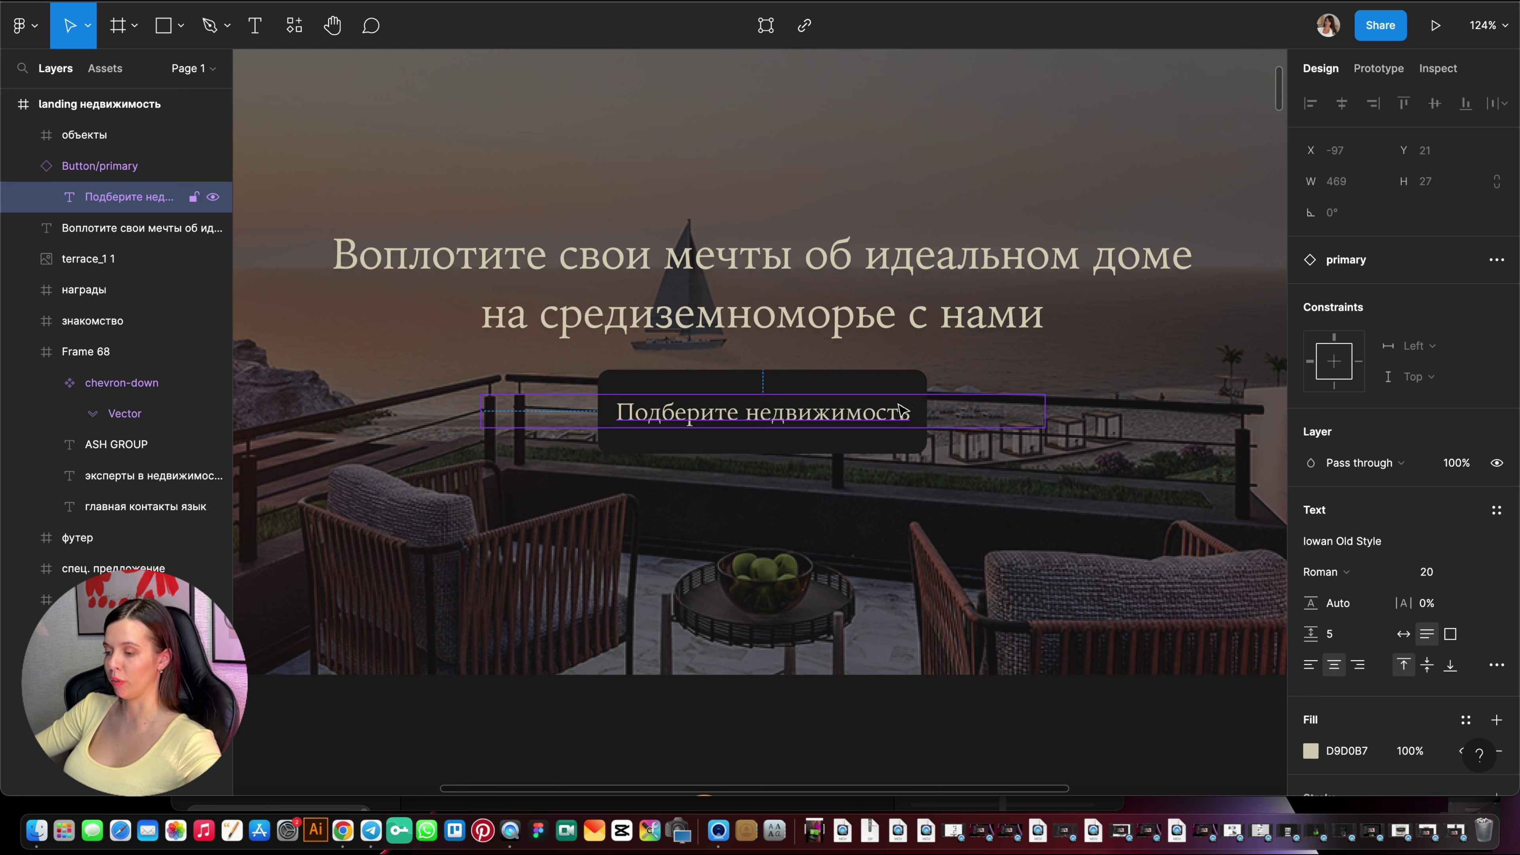
left_click(900, 390)
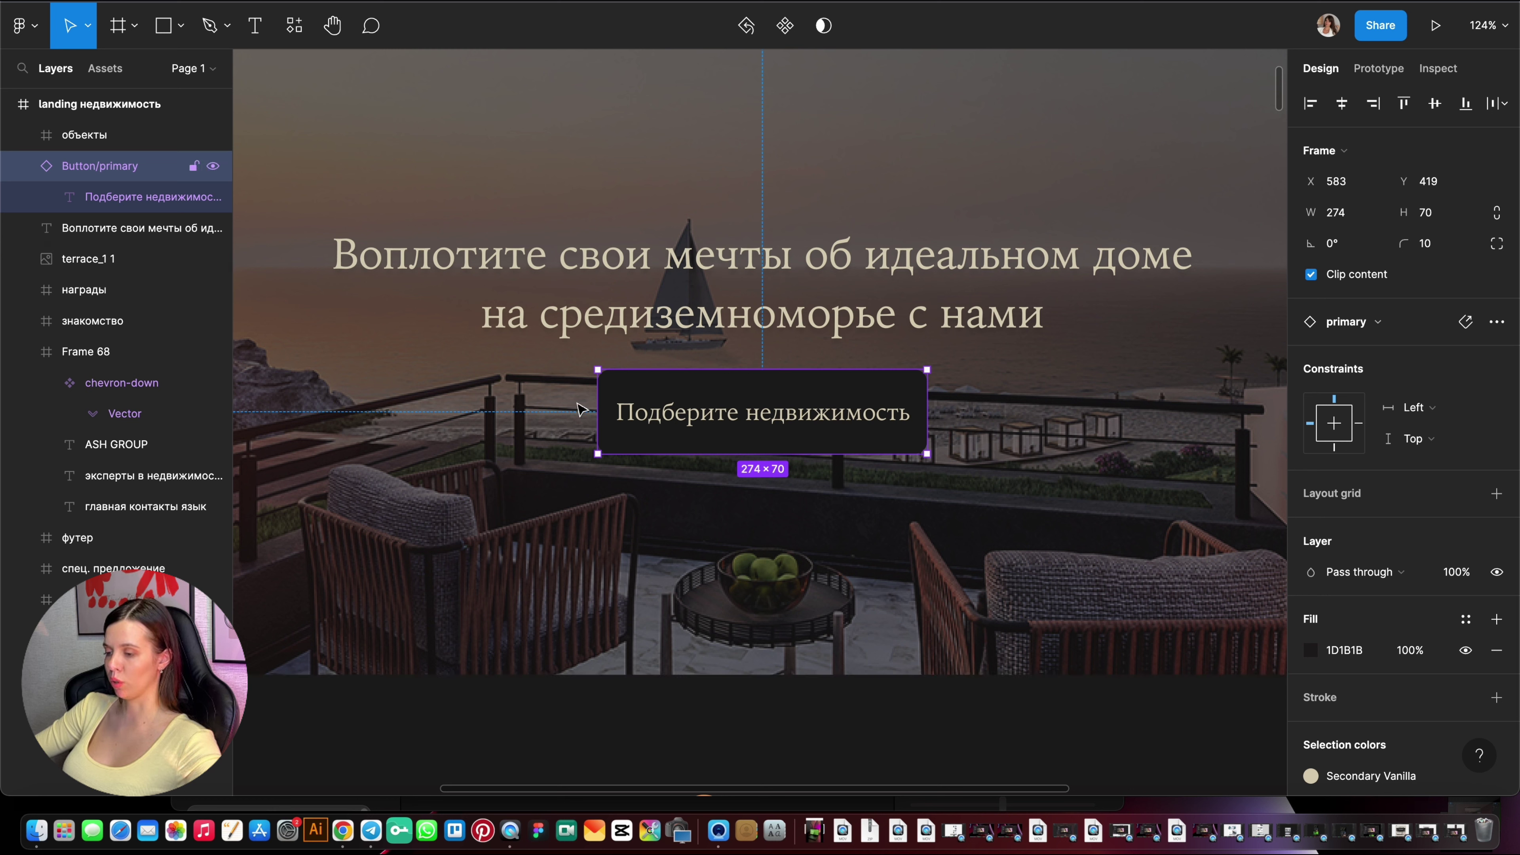
Try stretching the hero image down over О нас, then undo the stretch.
scroll(824, 455, "down", 5)
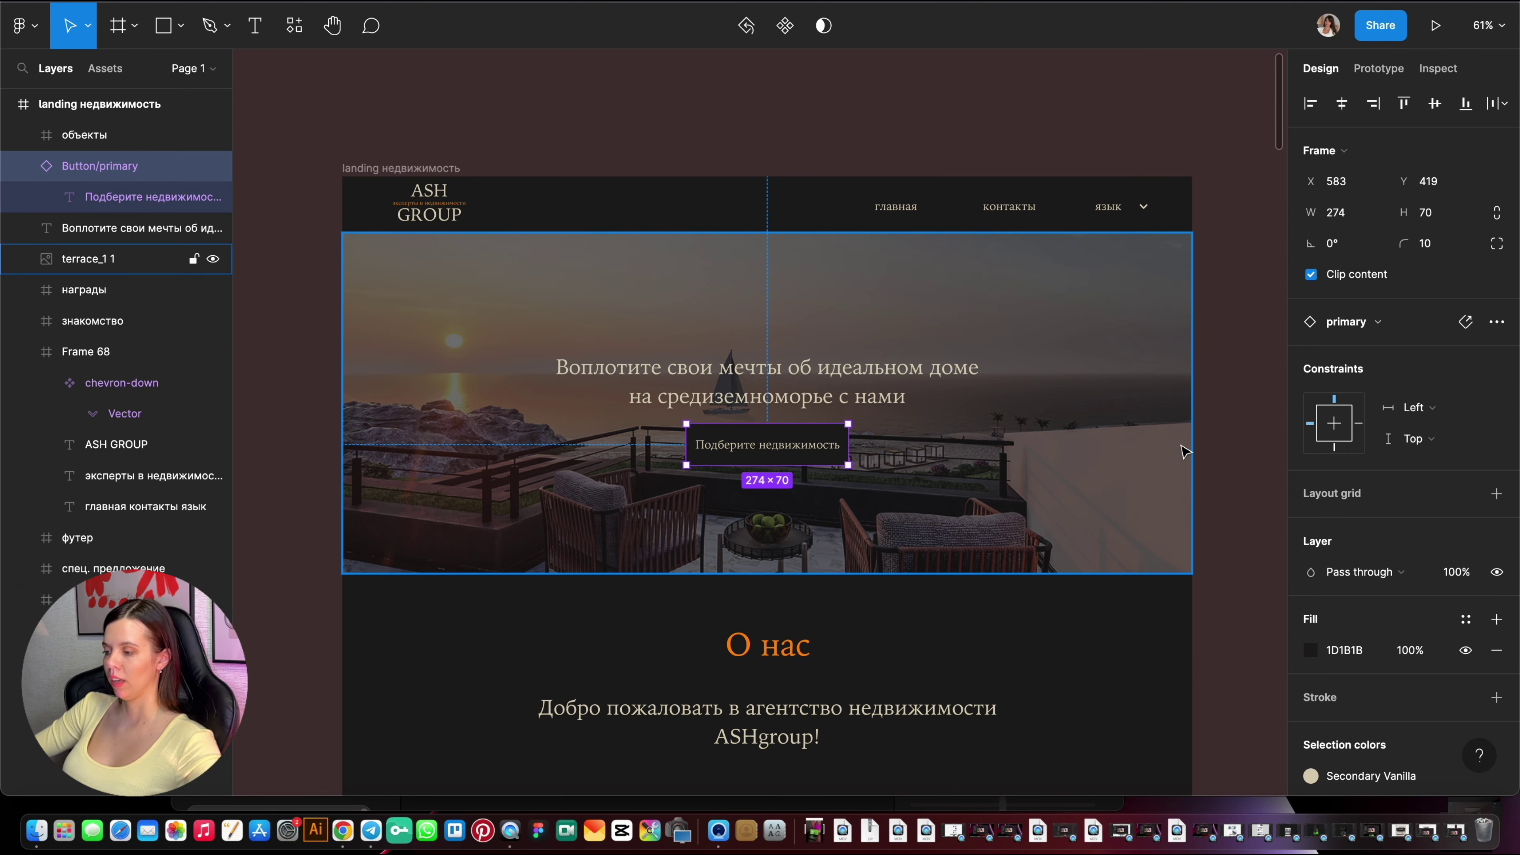
left_click_drag(1240, 568, 606, 181)
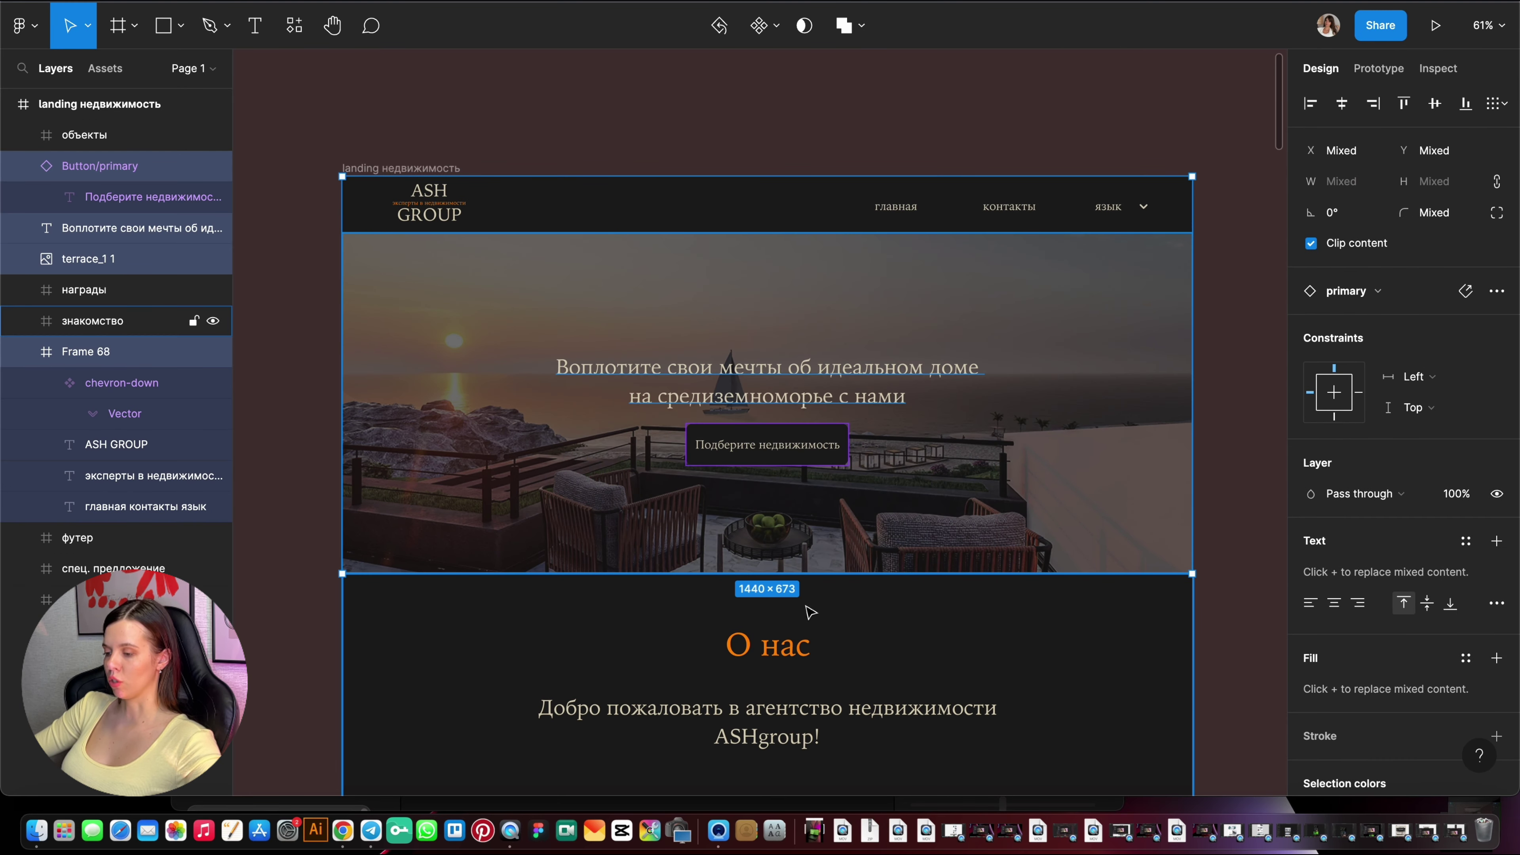
left_click(875, 155)
scroll(878, 160, "down", 3)
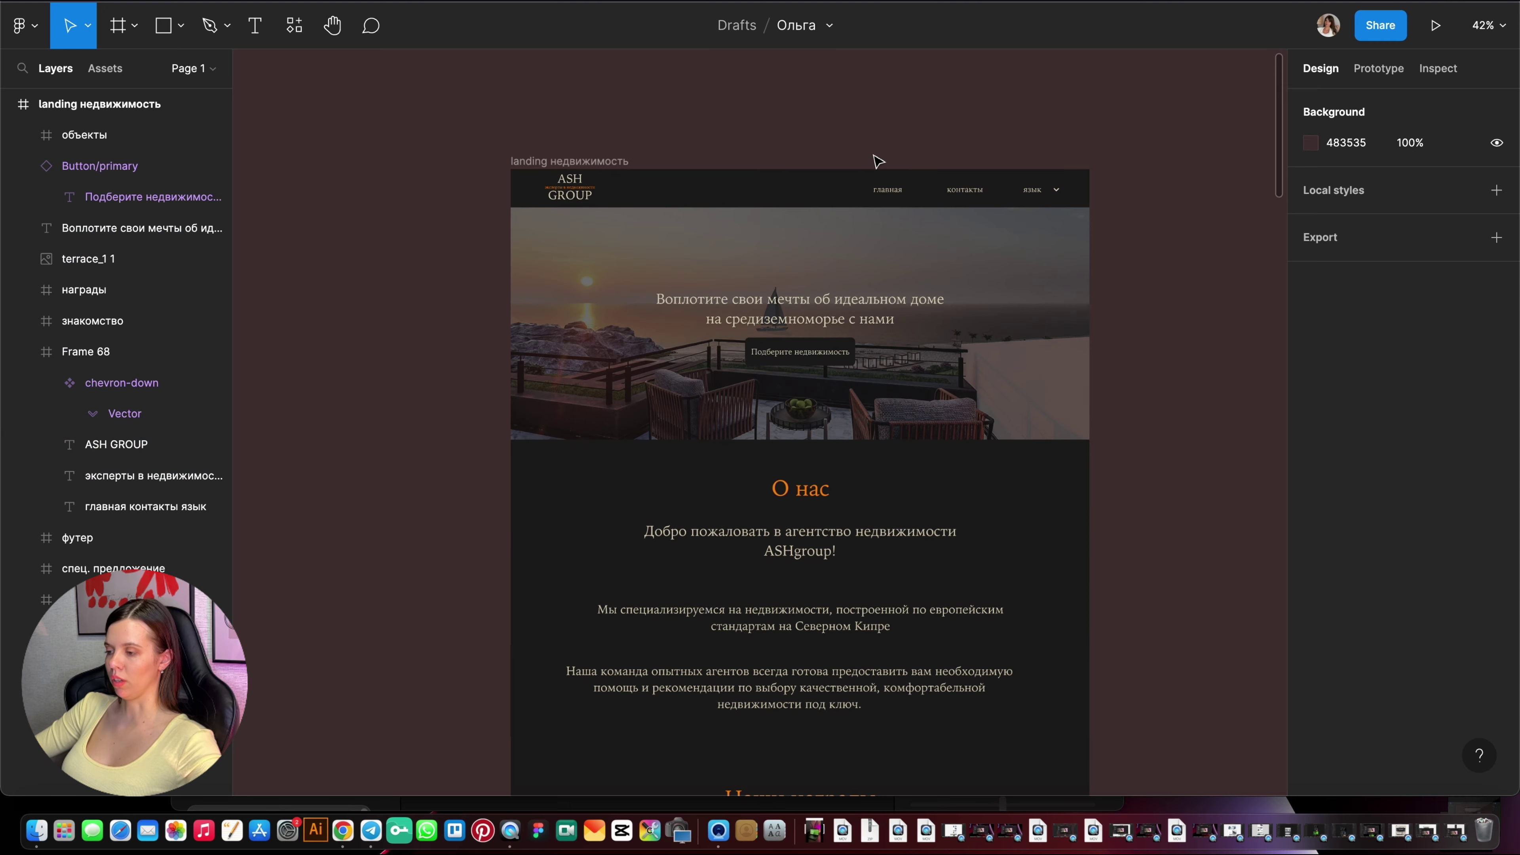
scroll(1011, 203, "up", 2)
left_click(1054, 360)
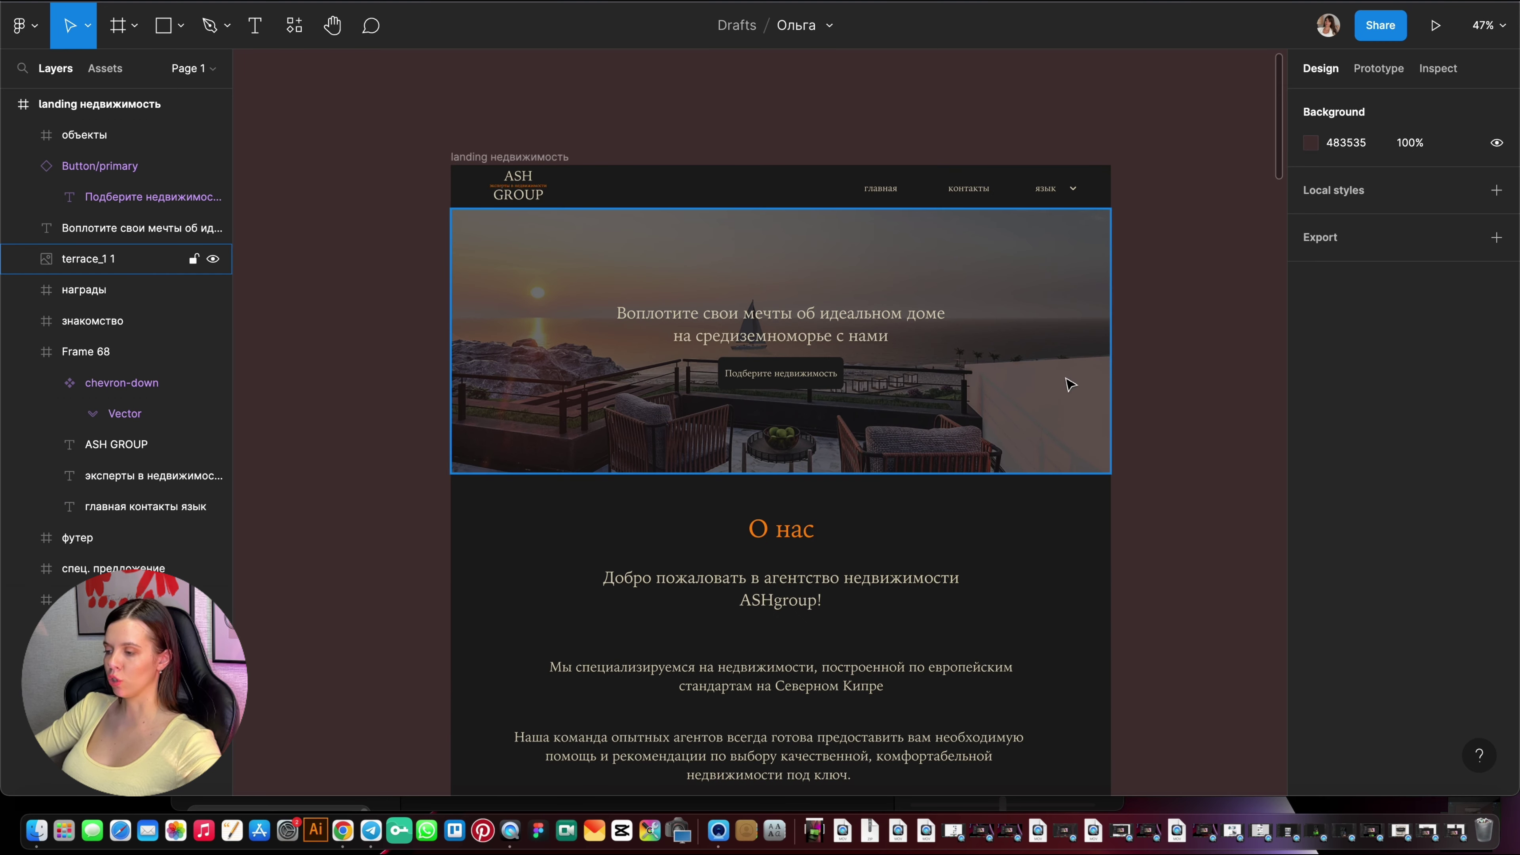
left_click_drag(1001, 473, 1001, 537)
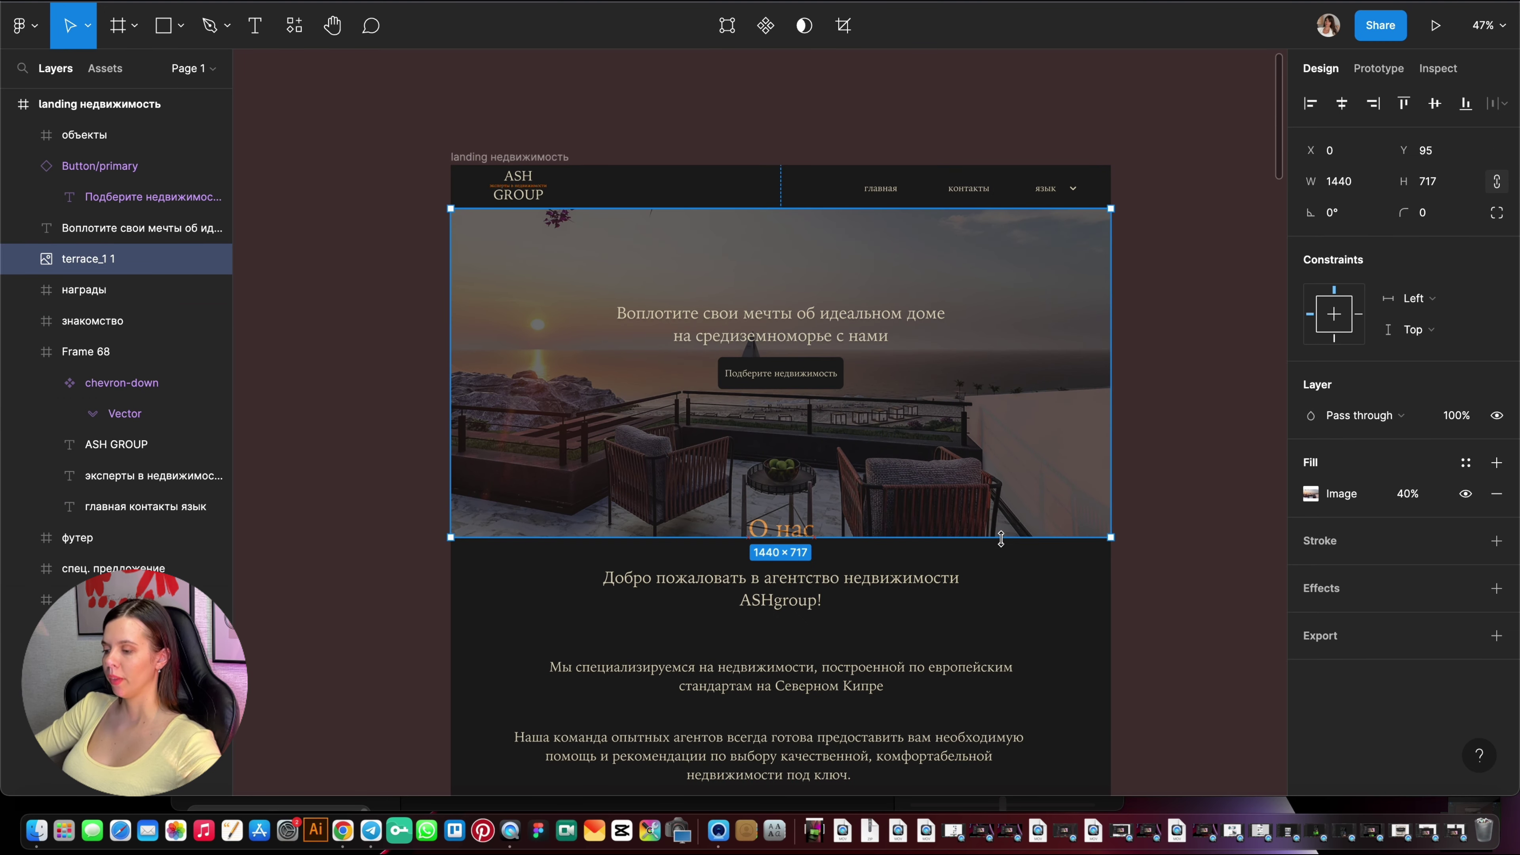
key("ctrl+z")
left_click(1152, 273)
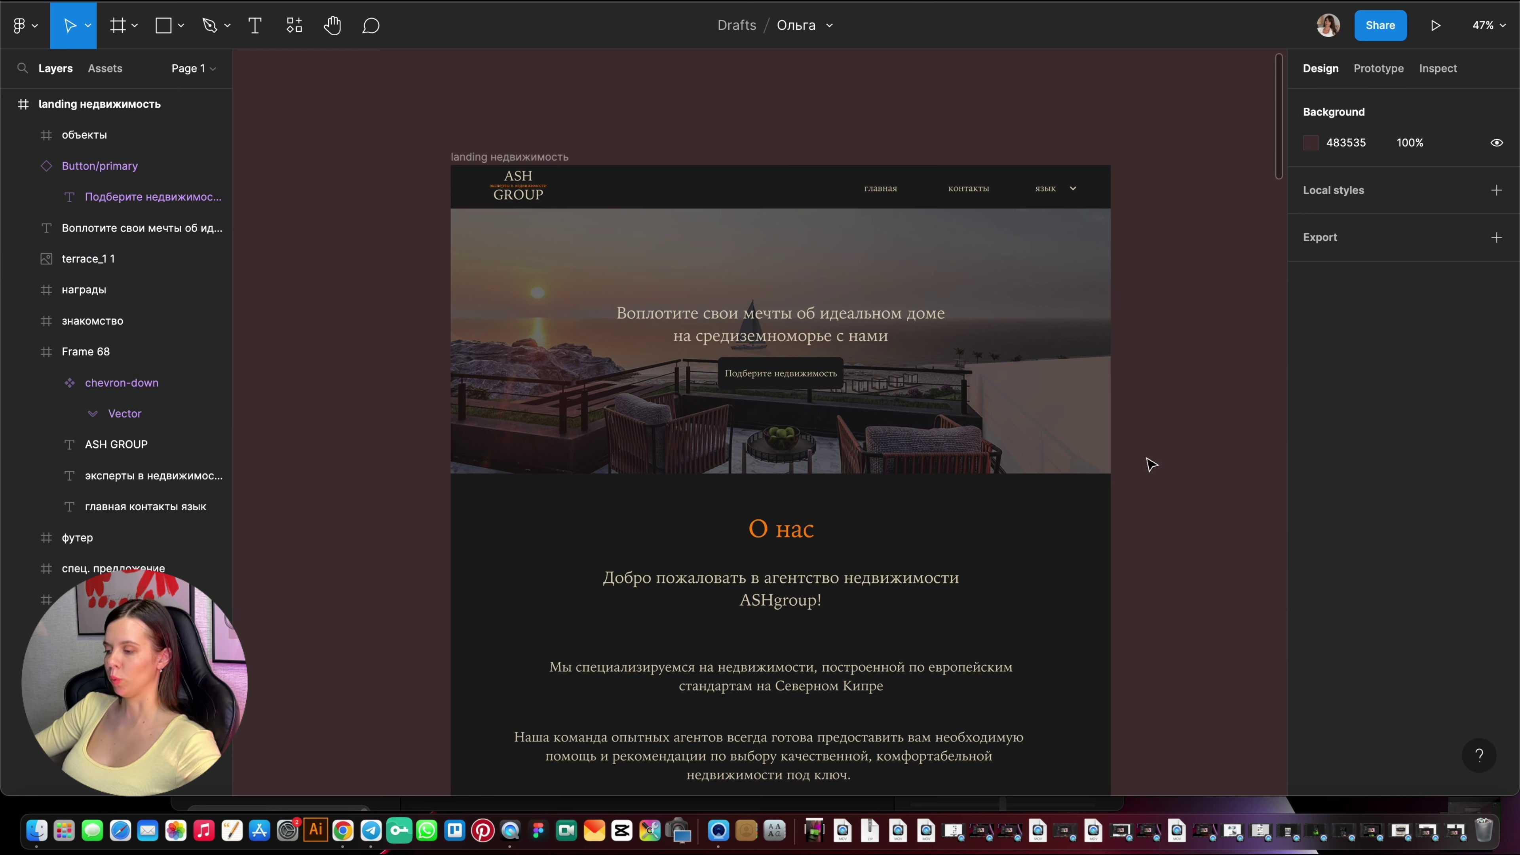
left_click_drag(1047, 452, 407, 118)
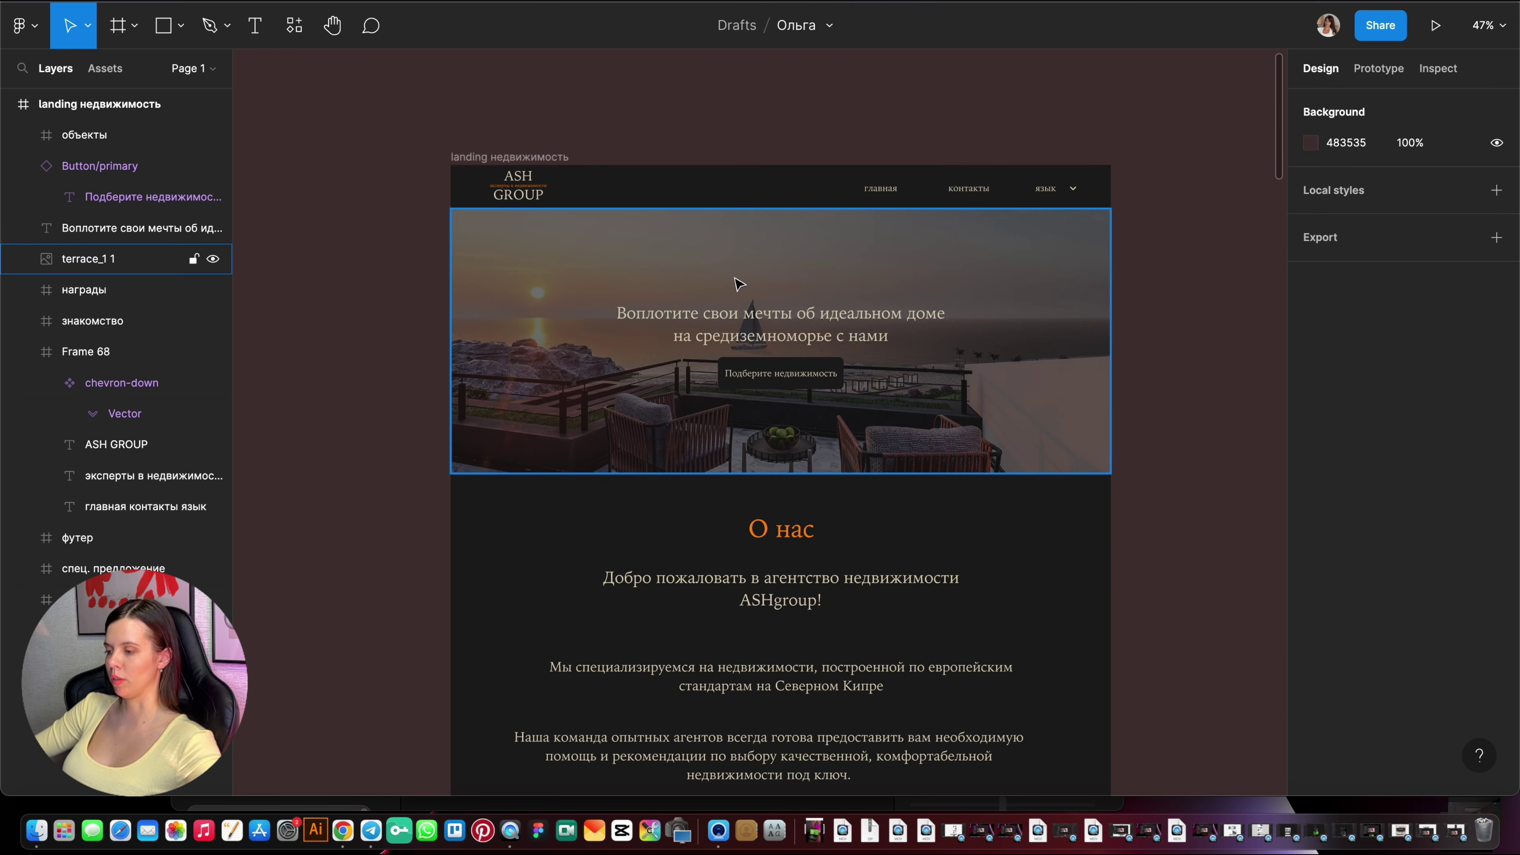
Scroll through the page to review the awards and apartments sections.
scroll(926, 117, "down", 3)
scroll(931, 180, "up", 3)
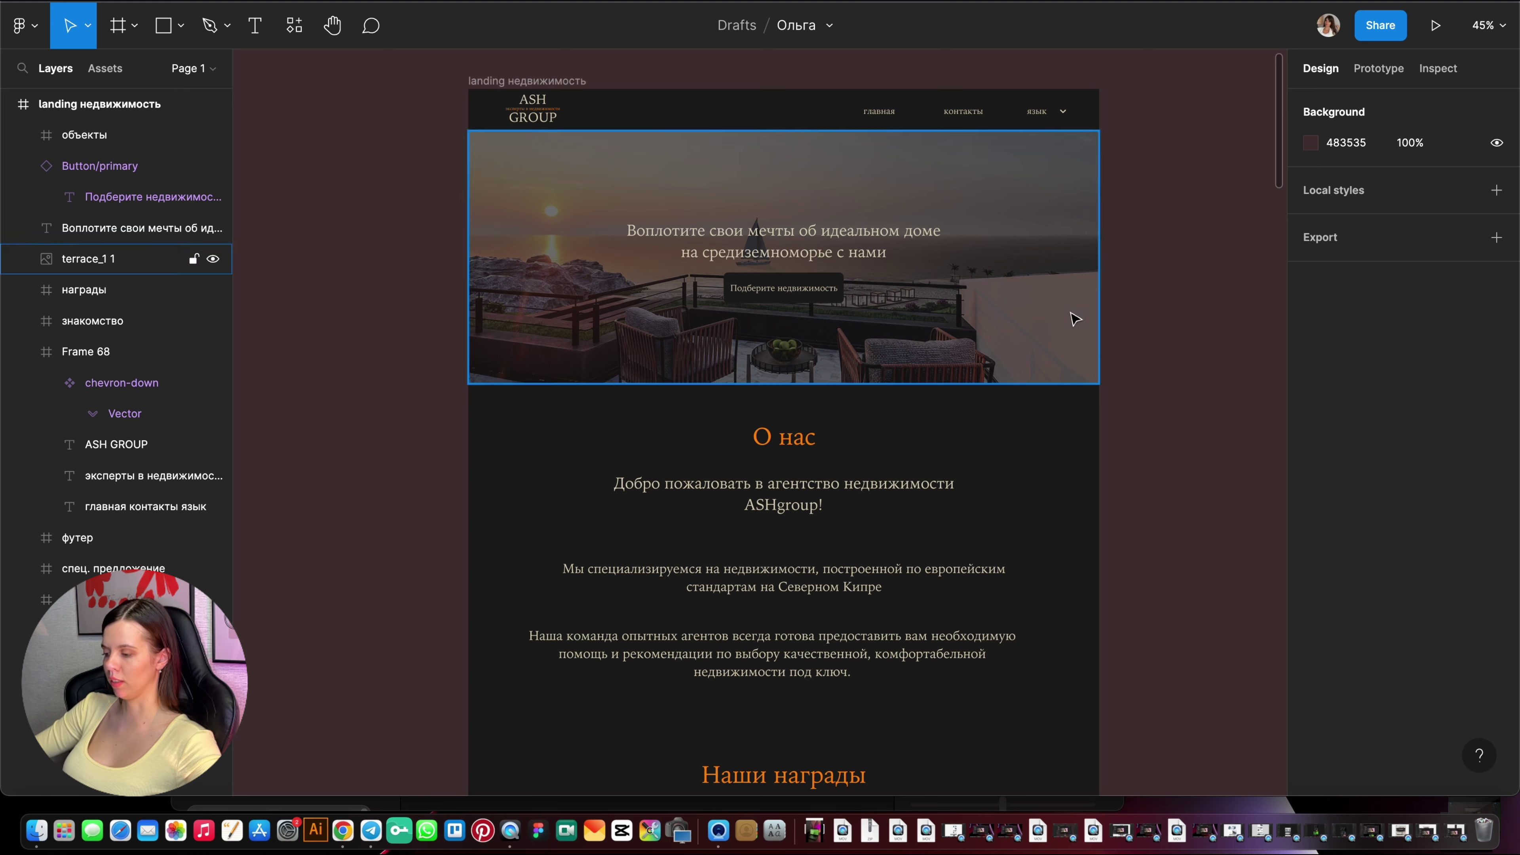
scroll(1071, 317, "down", 3)
scroll(829, 334, "up", 2)
scroll(820, 312, "up", 2)
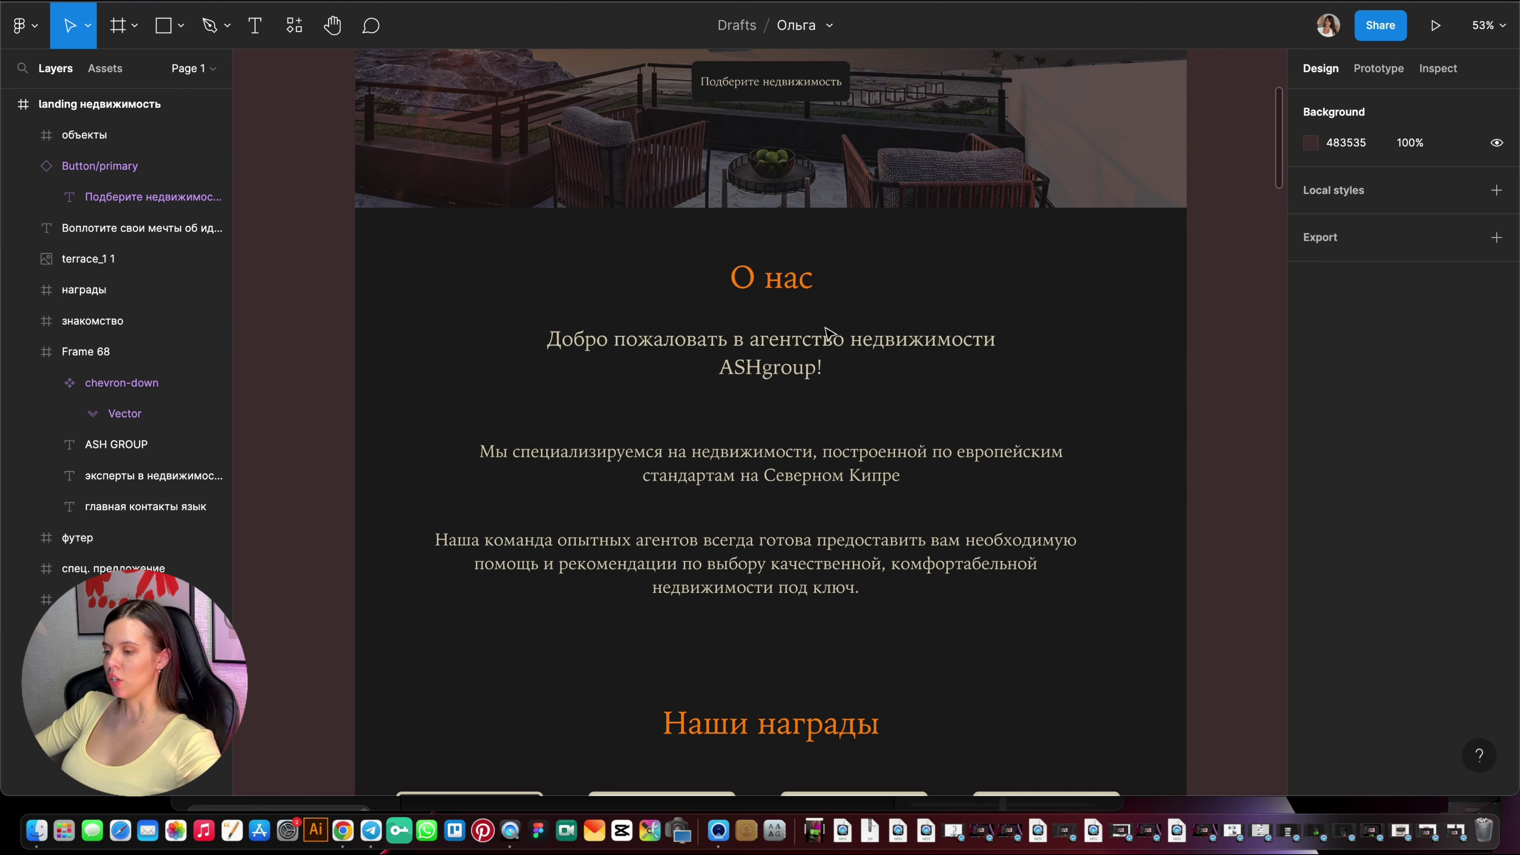
scroll(814, 297, "down", 3)
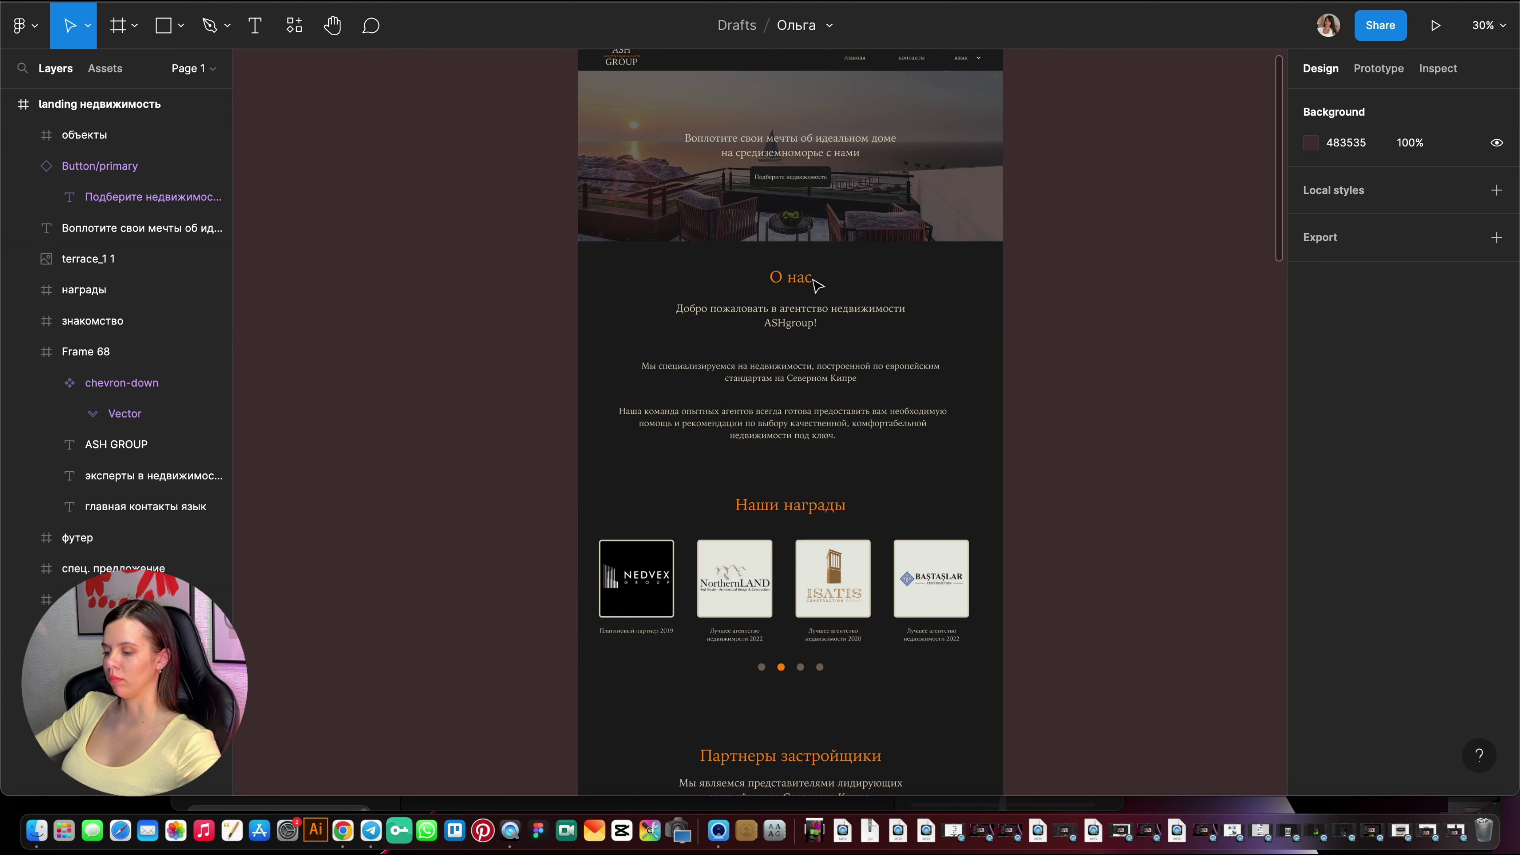
scroll(826, 309, "down", 3)
scroll(835, 321, "up", 4)
scroll(836, 320, "down", 3)
scroll(859, 381, "down", 3)
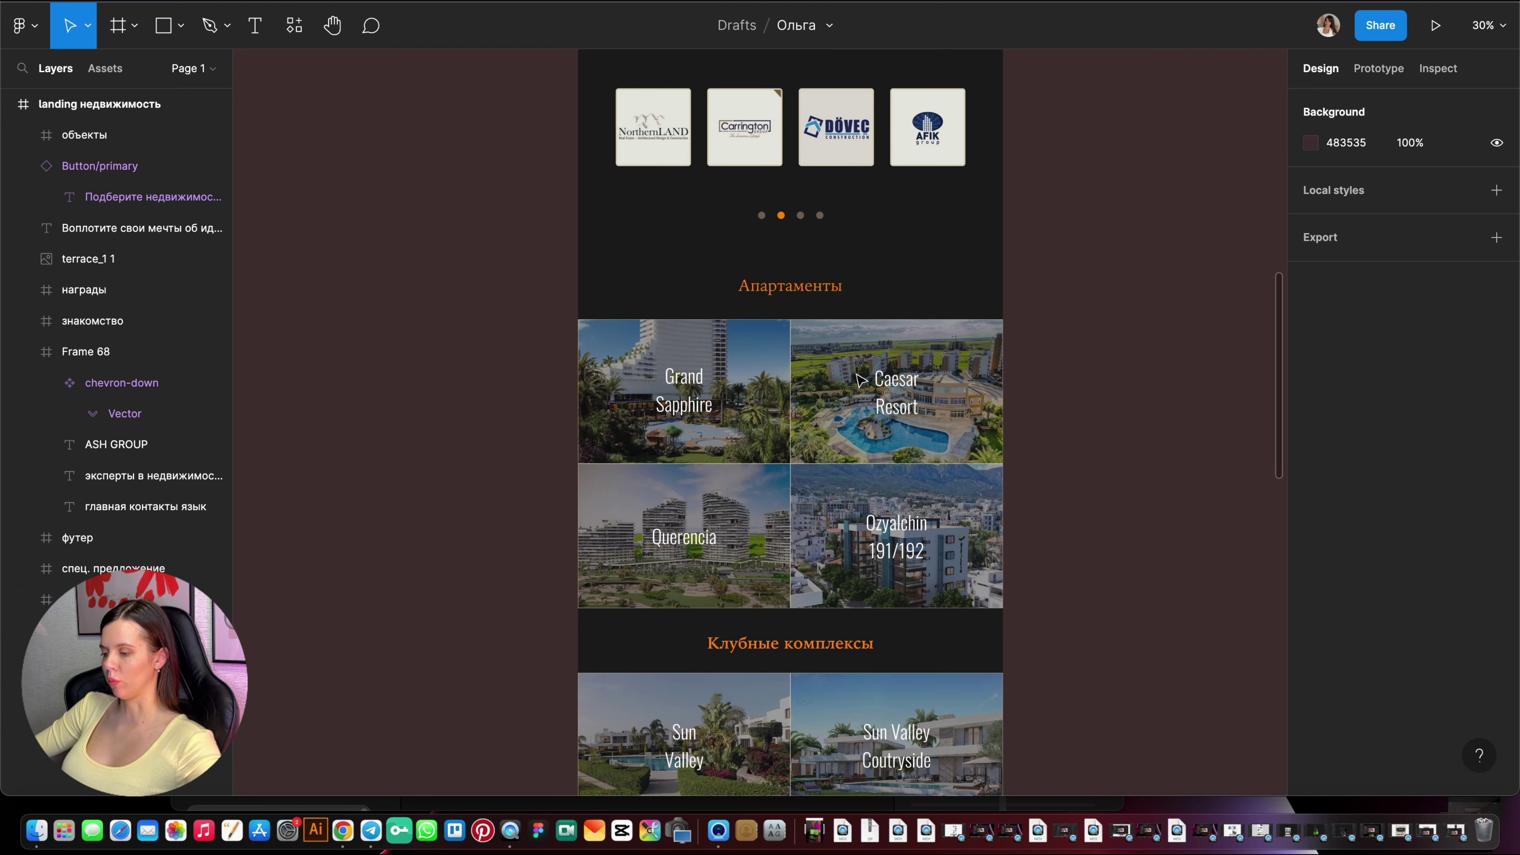
scroll(858, 380, "up", 4)
scroll(861, 380, "up", 2)
scroll(815, 424, "up", 3)
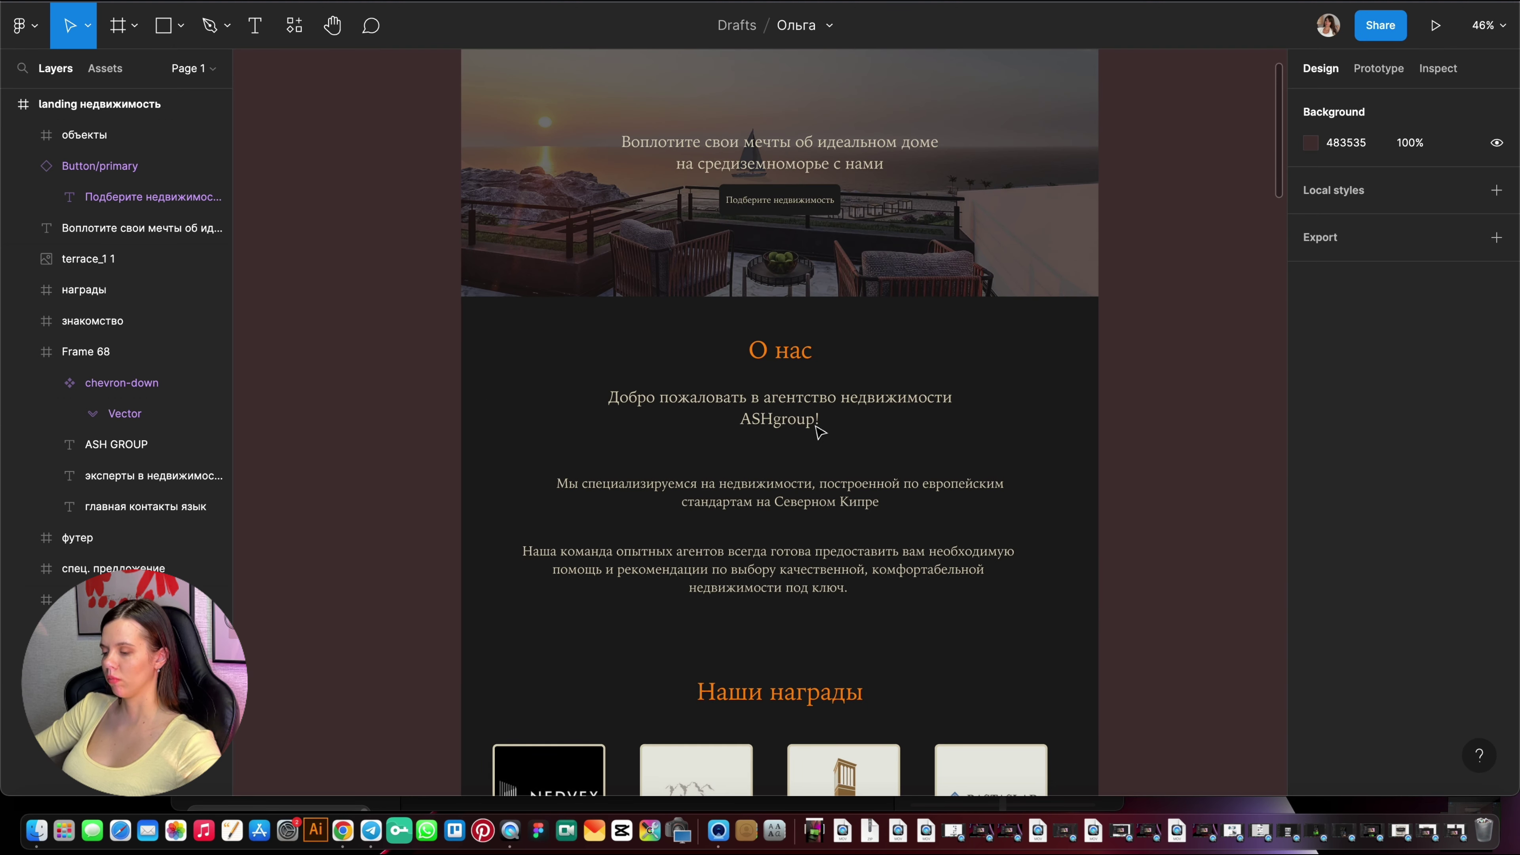
scroll(818, 428, "up", 2)
scroll(819, 429, "up", 1)
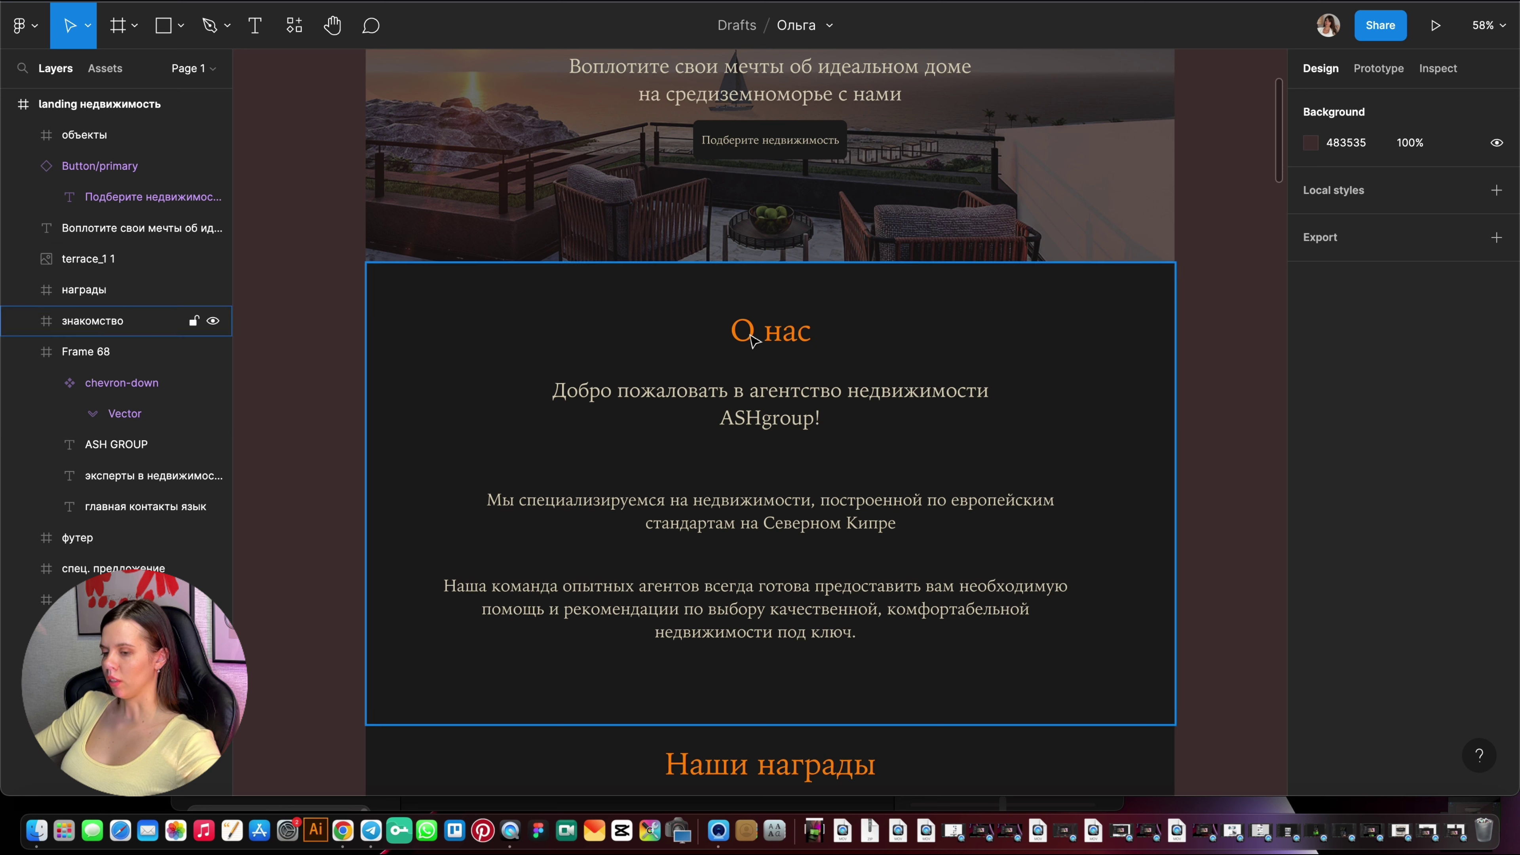
Set the О нас heading in the SangBleu Sunrise font.
double_click(782, 349)
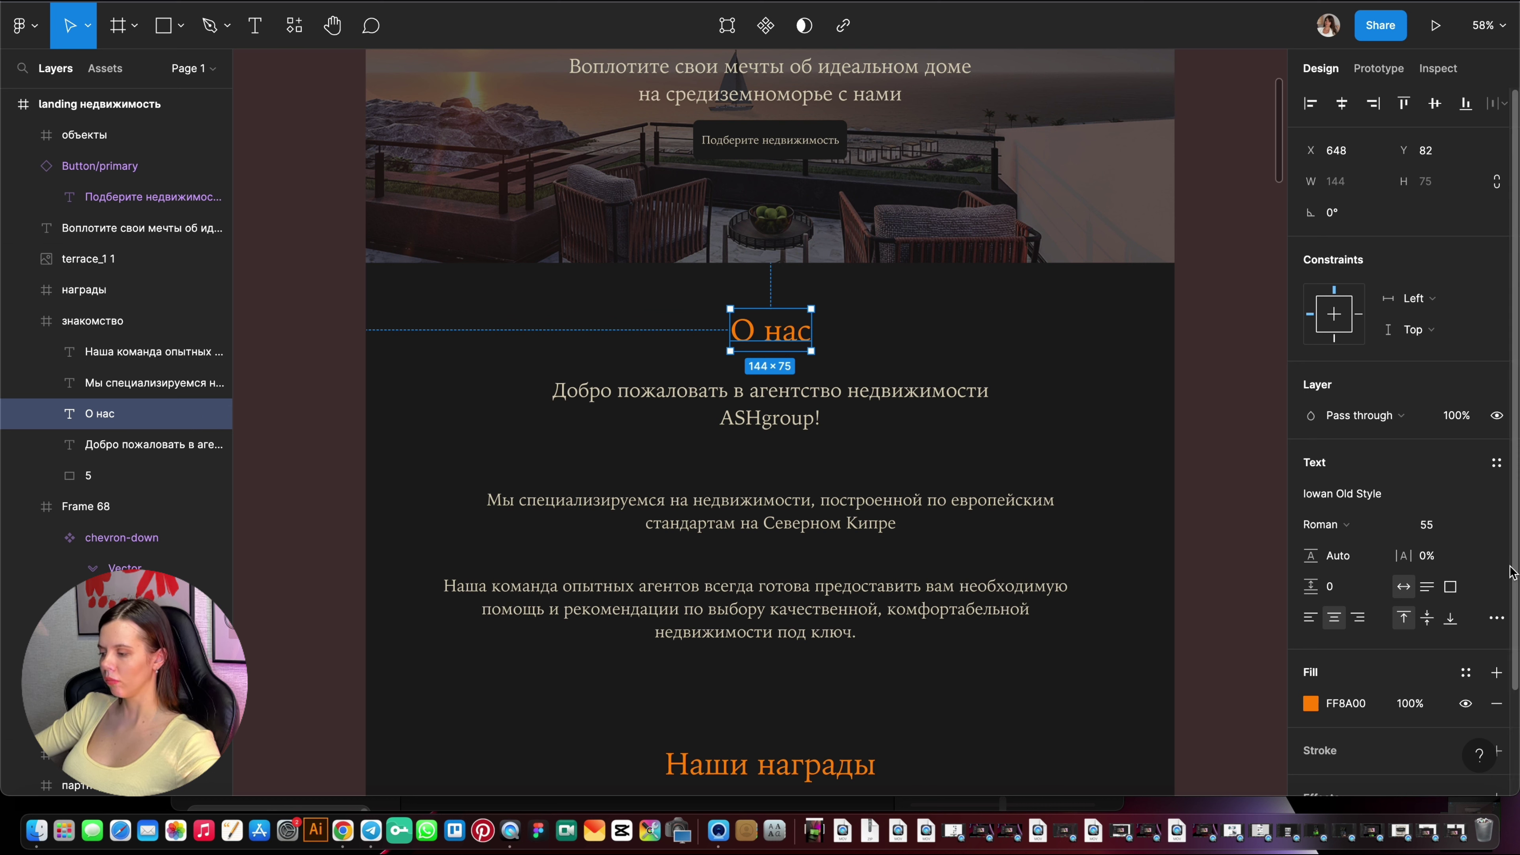
left_click(1377, 494)
type("ыф")
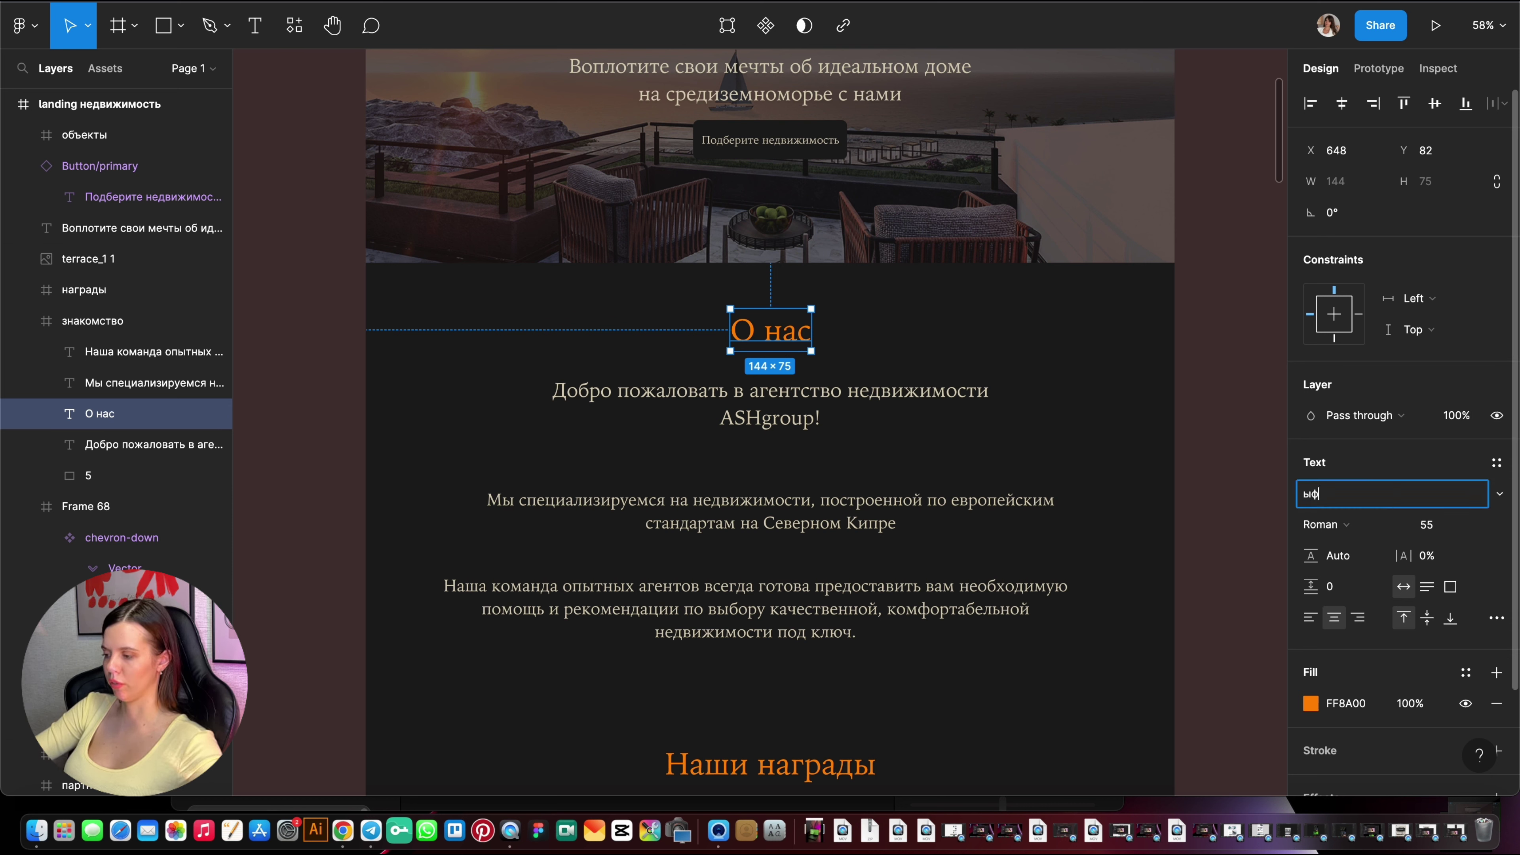
key("BackSpace")
key("ctrl+space")
type("Sa")
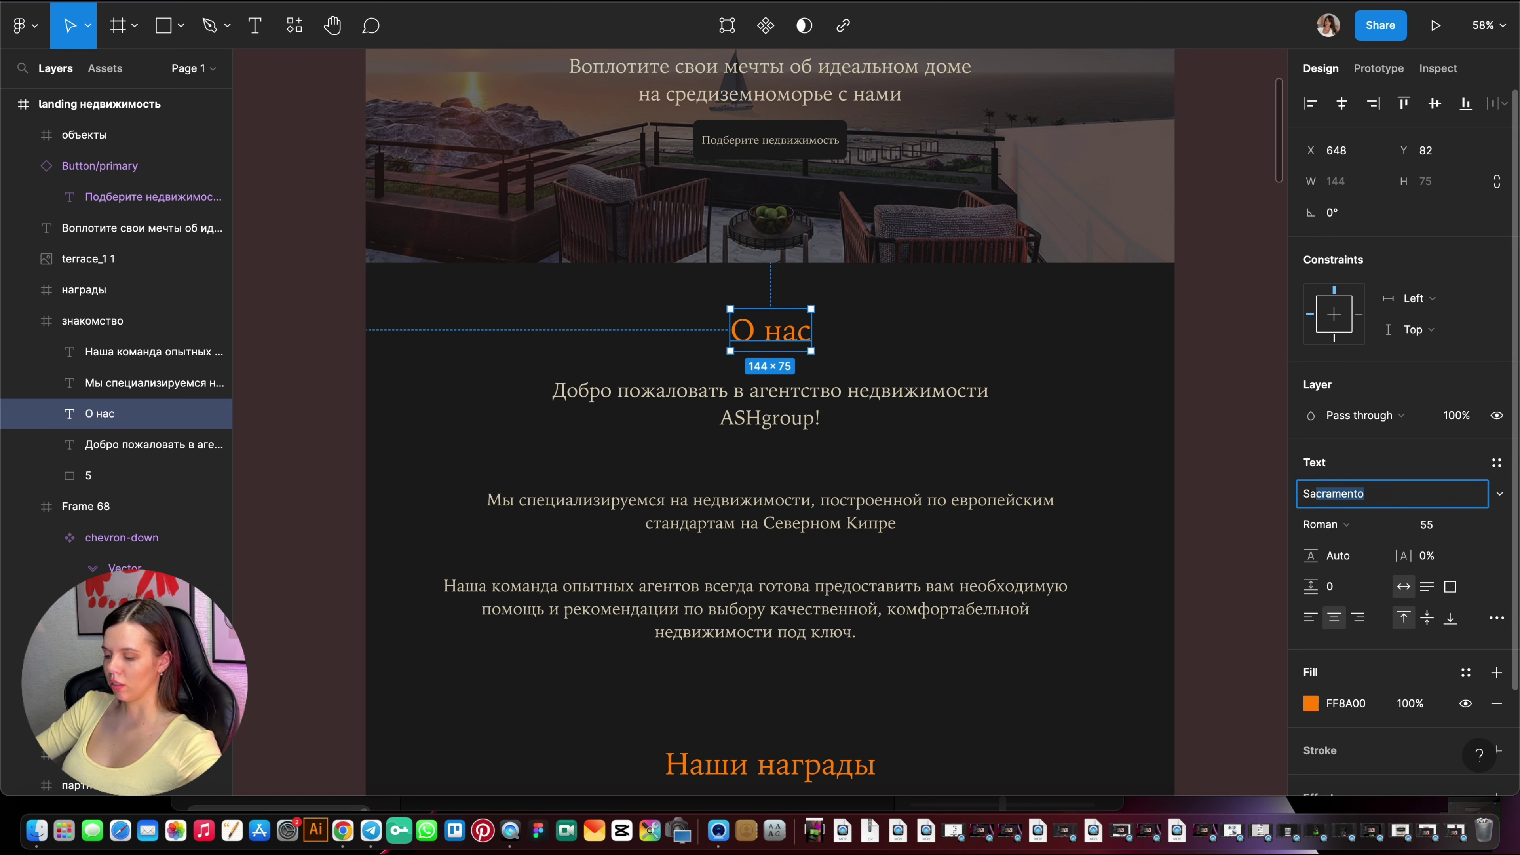
type("ng")
key("Return")
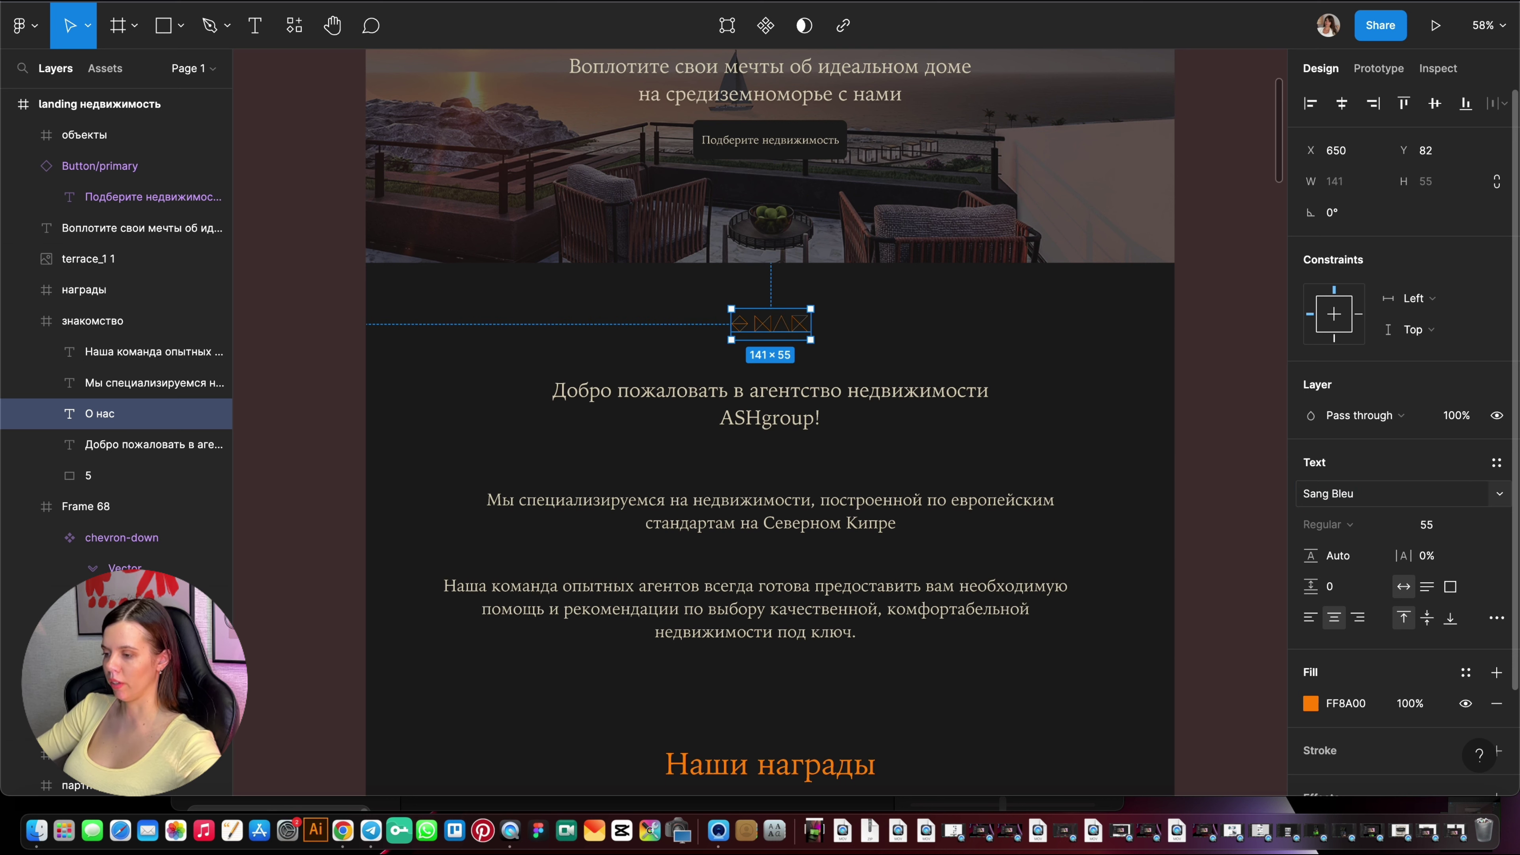
left_click(1370, 506)
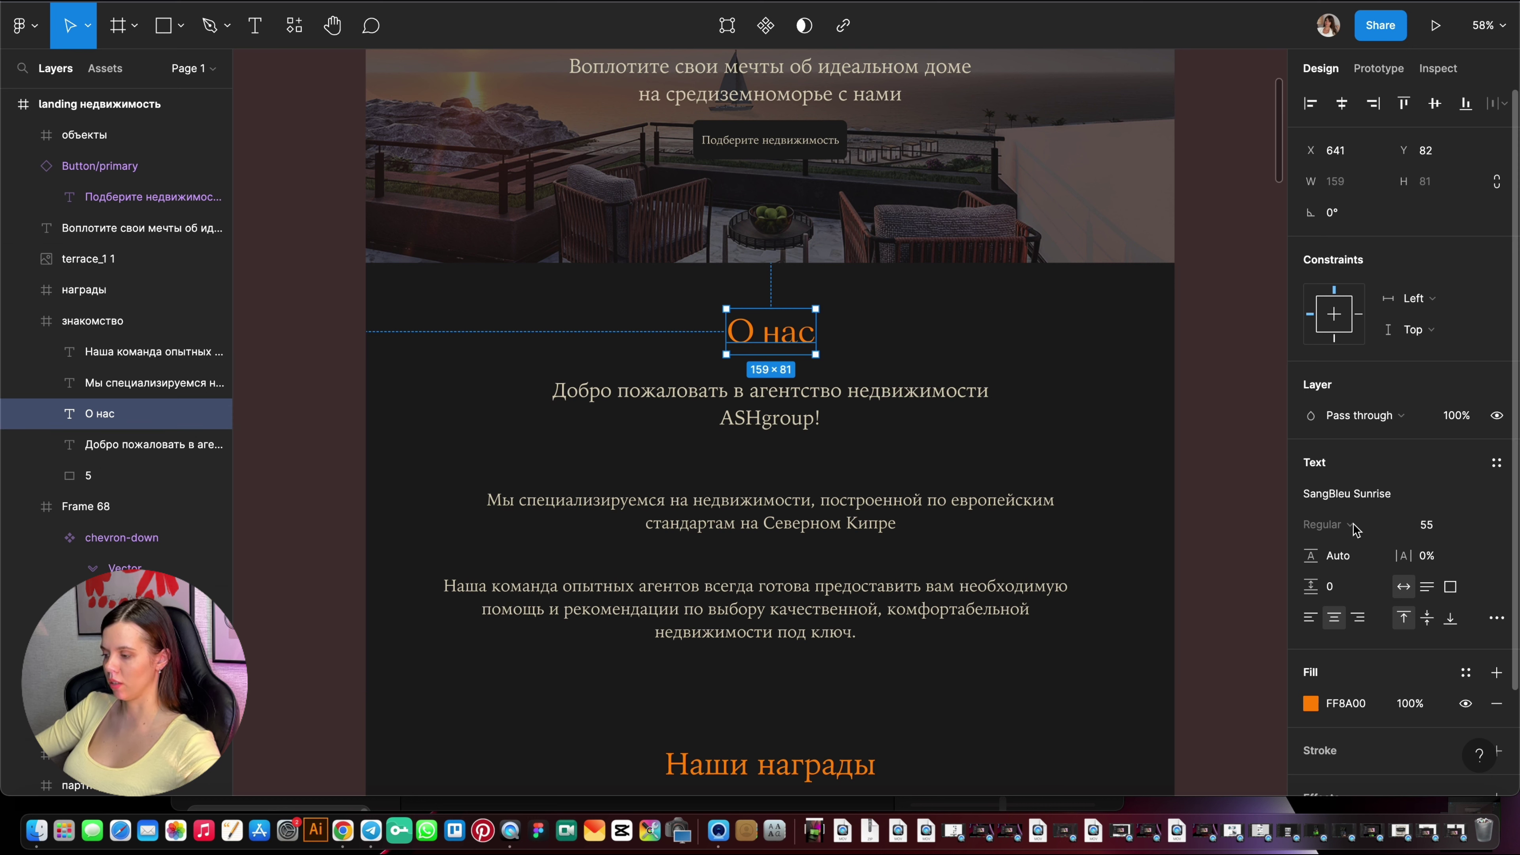
Set the Наши награды heading in SangBleu Sunrise as well.
left_click(838, 776)
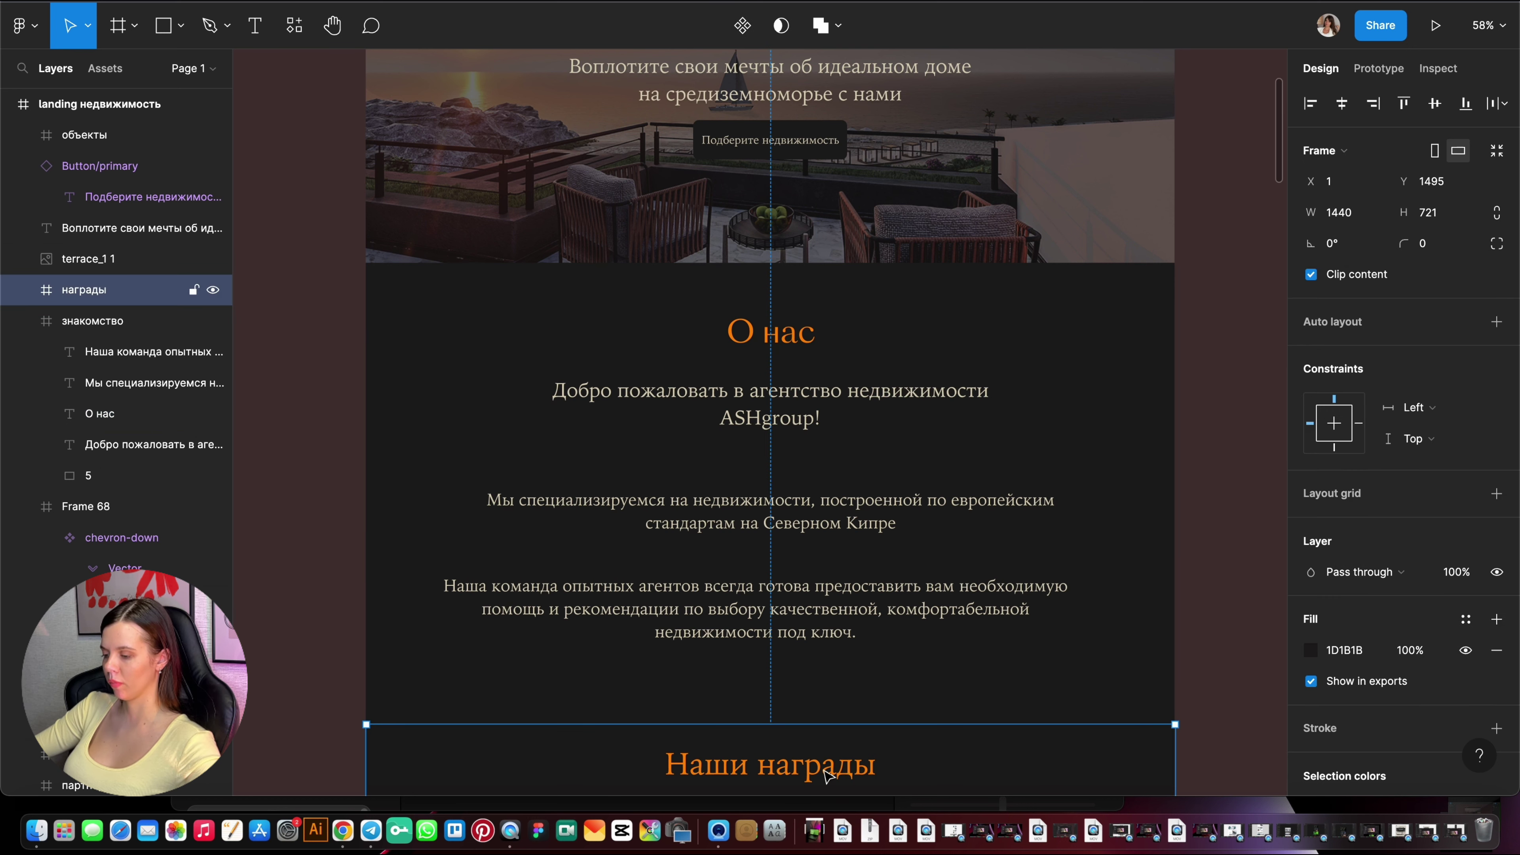
left_click(1360, 496)
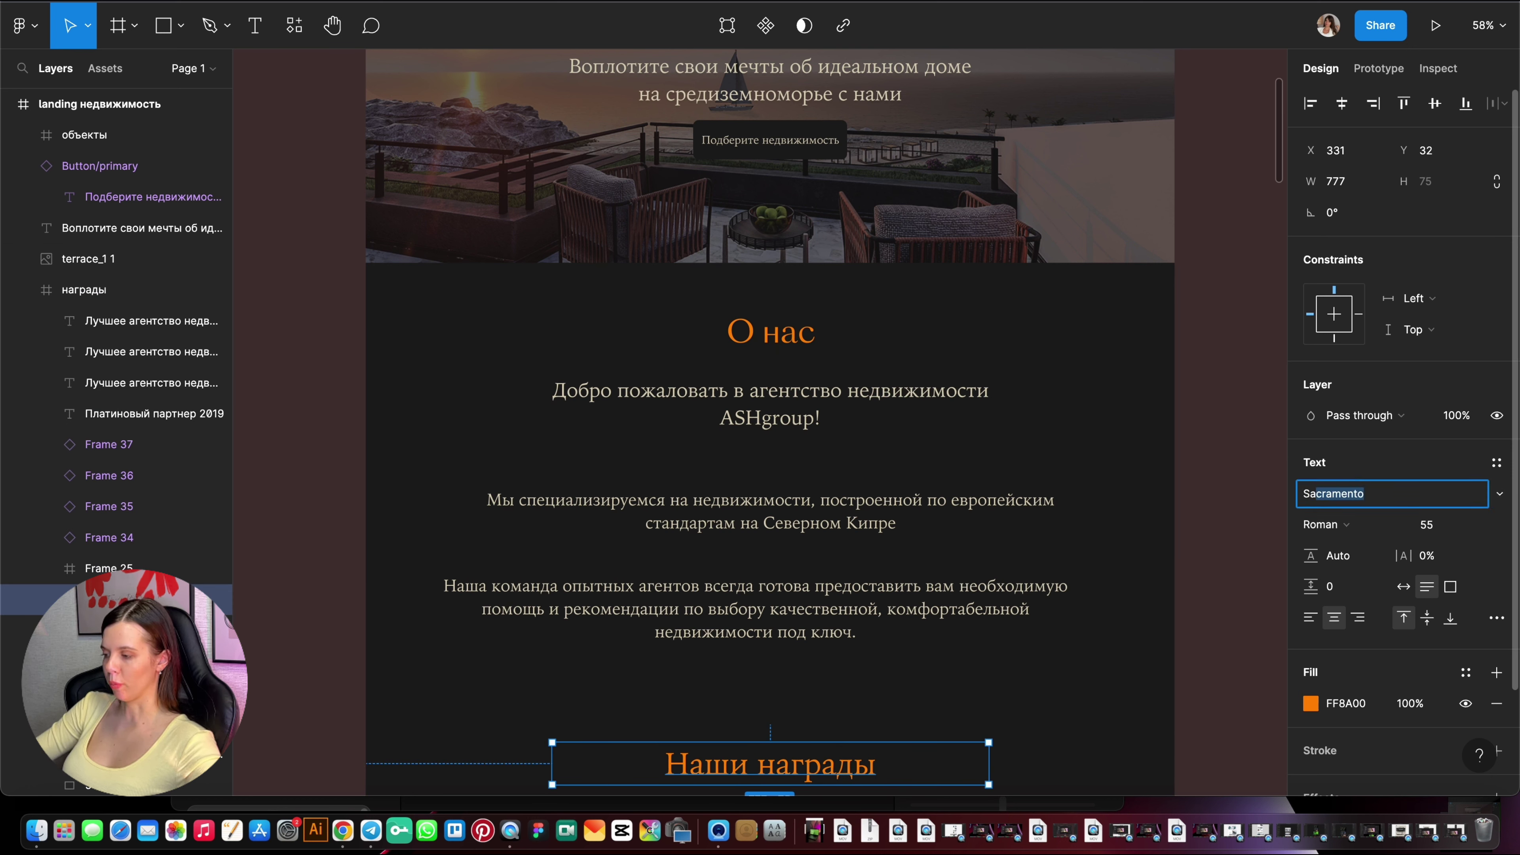
type("Sang Bleu")
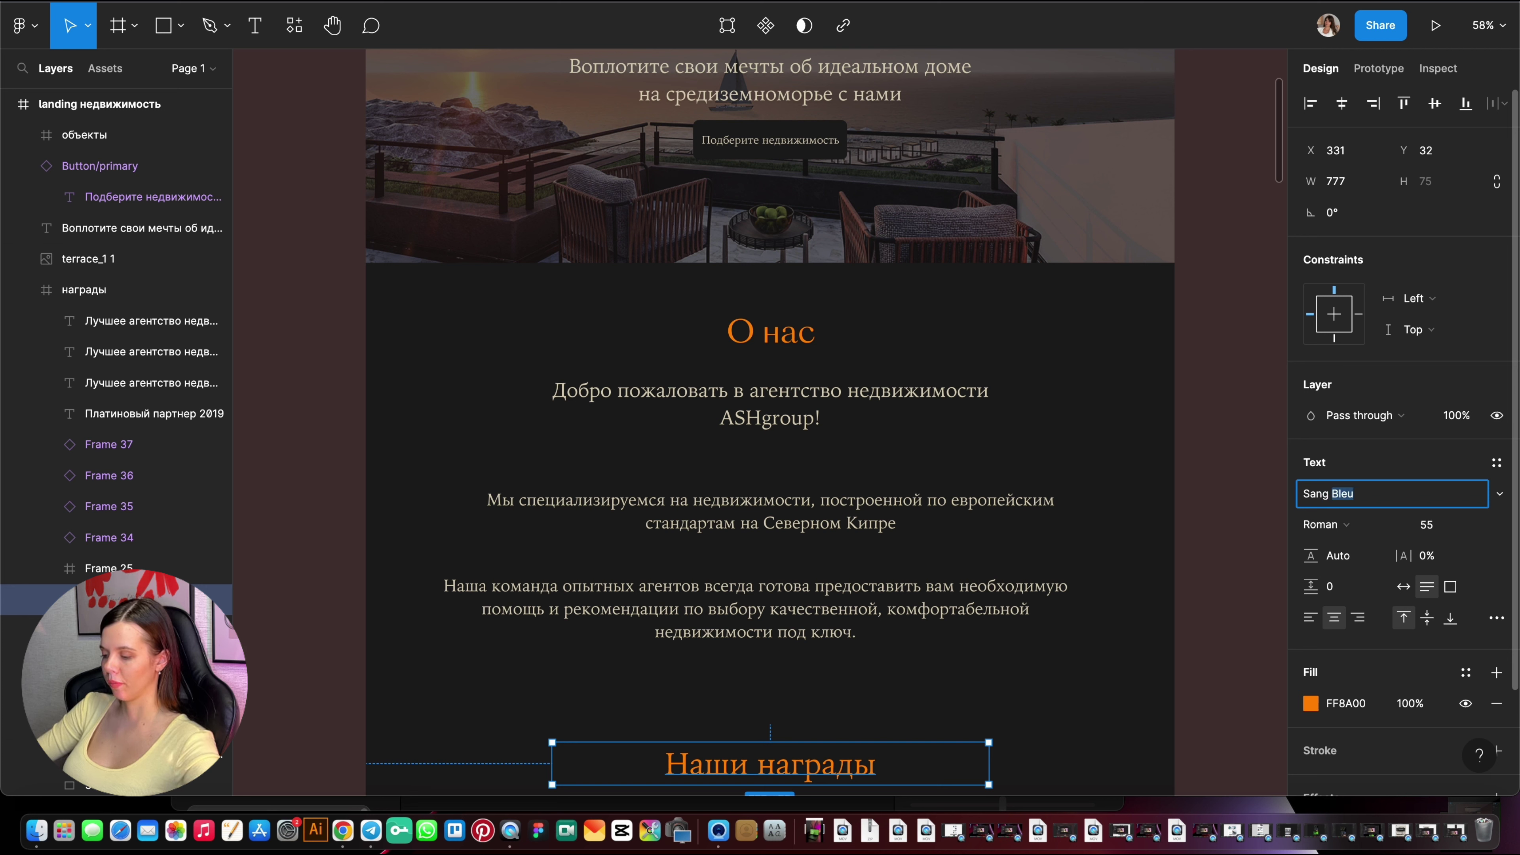
key("Return")
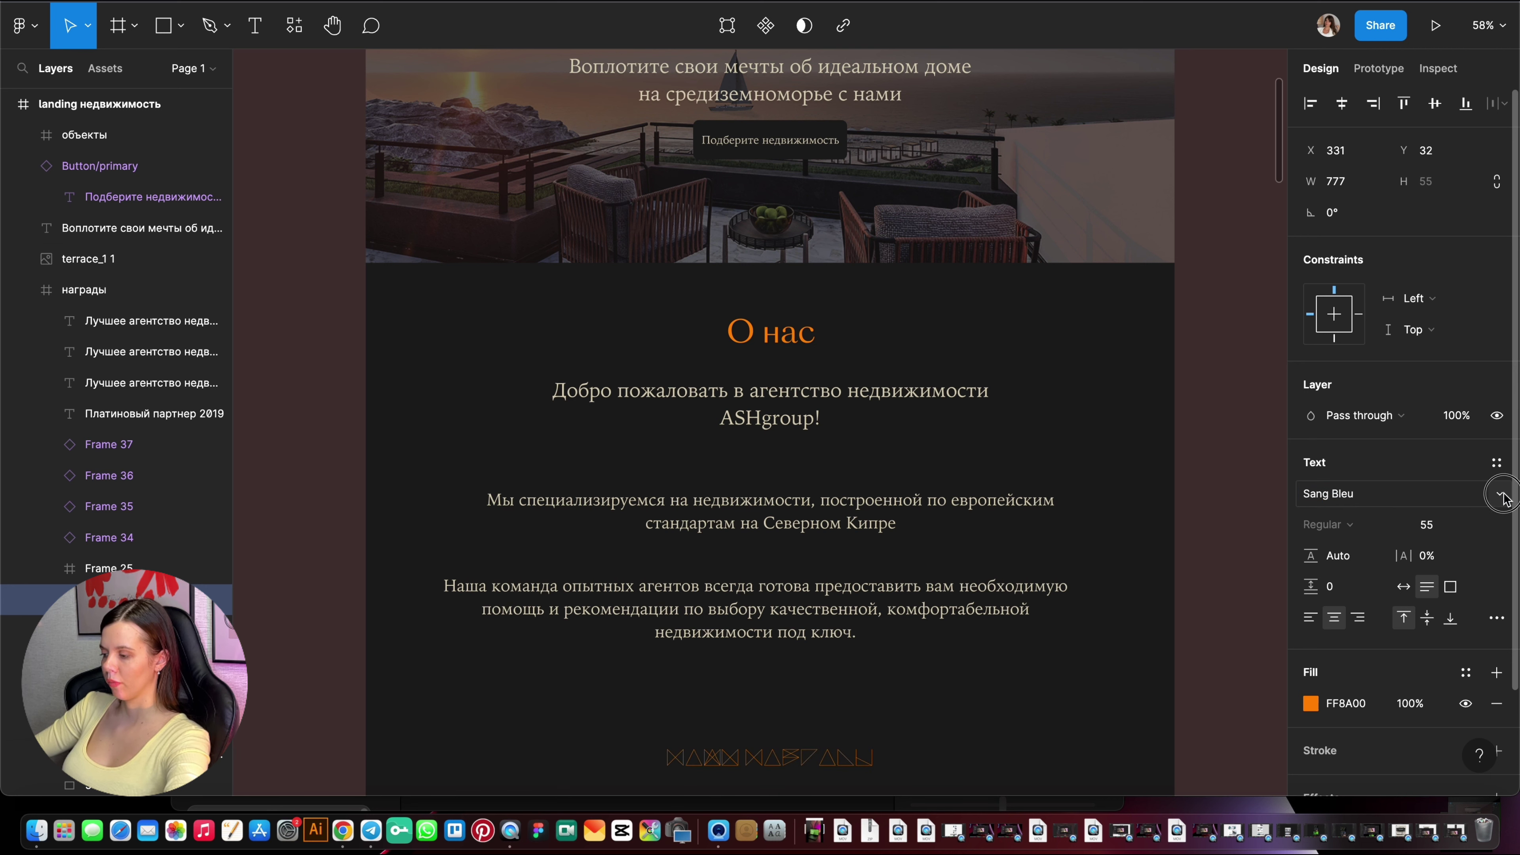
left_click(1500, 493)
left_click(1396, 518)
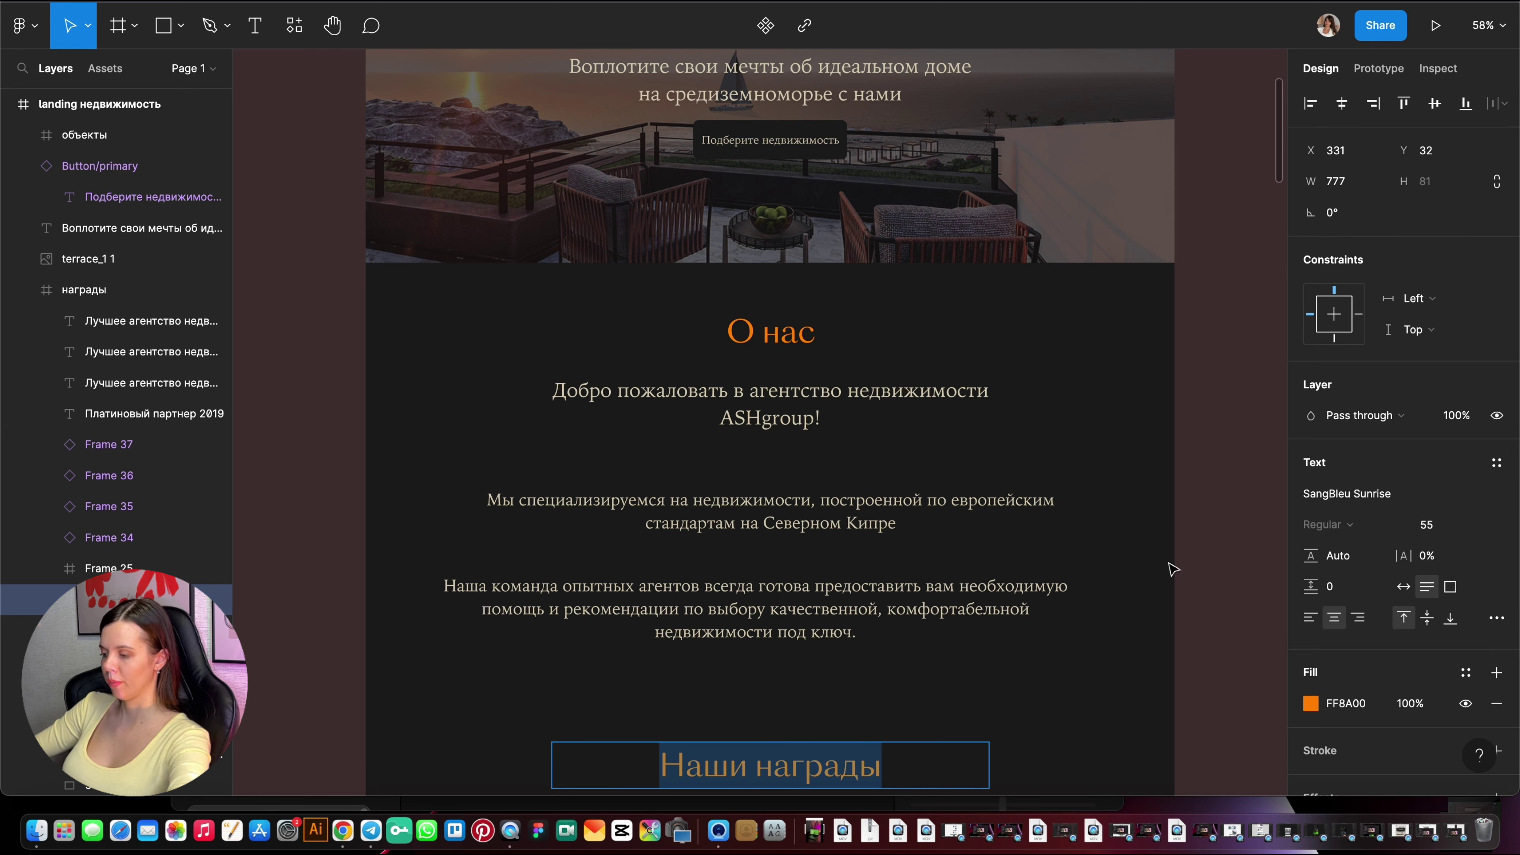
Review the page and inspect the Мы специализируемся and Наша команда paragraphs.
left_click(1195, 525)
scroll(1195, 525, "down", 3)
scroll(815, 475, "down", 5)
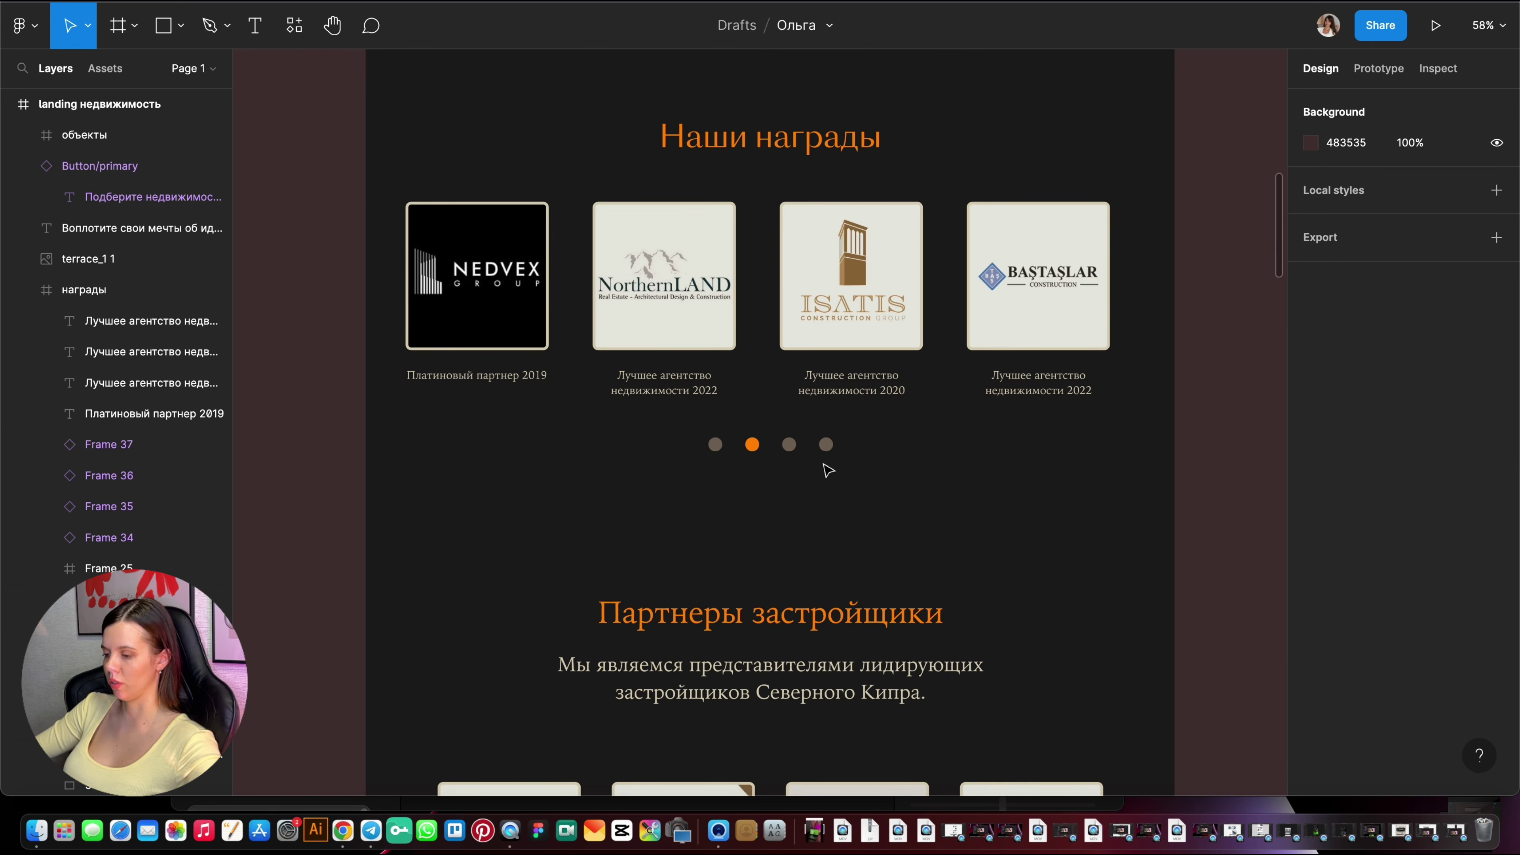
scroll(810, 648, "up", 3)
scroll(809, 649, "down", 3)
scroll(811, 597, "down", 2, "ctrl")
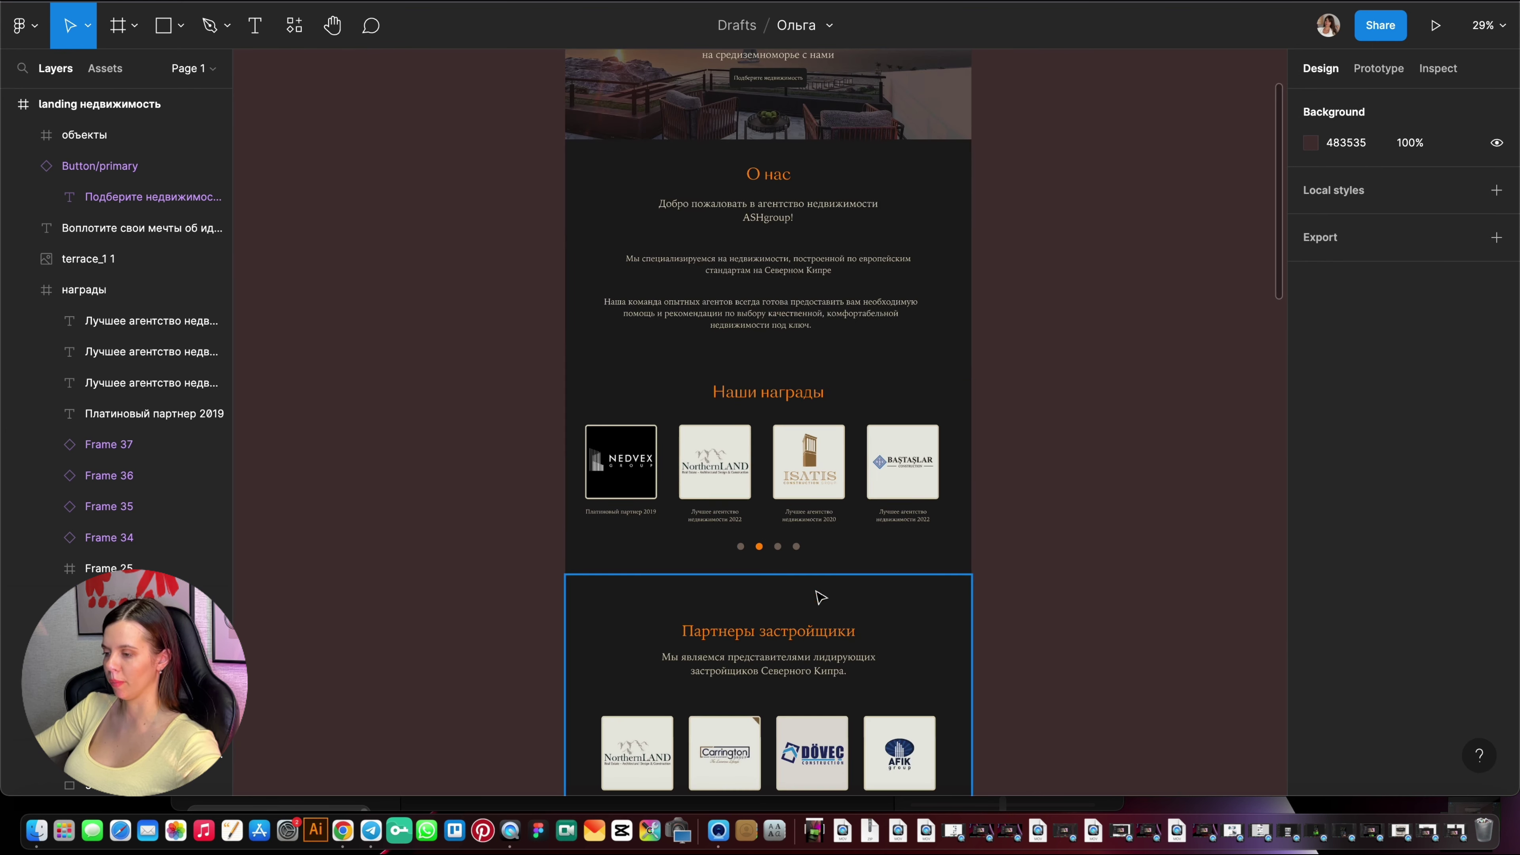
scroll(795, 228, "up", 5, "ctrl")
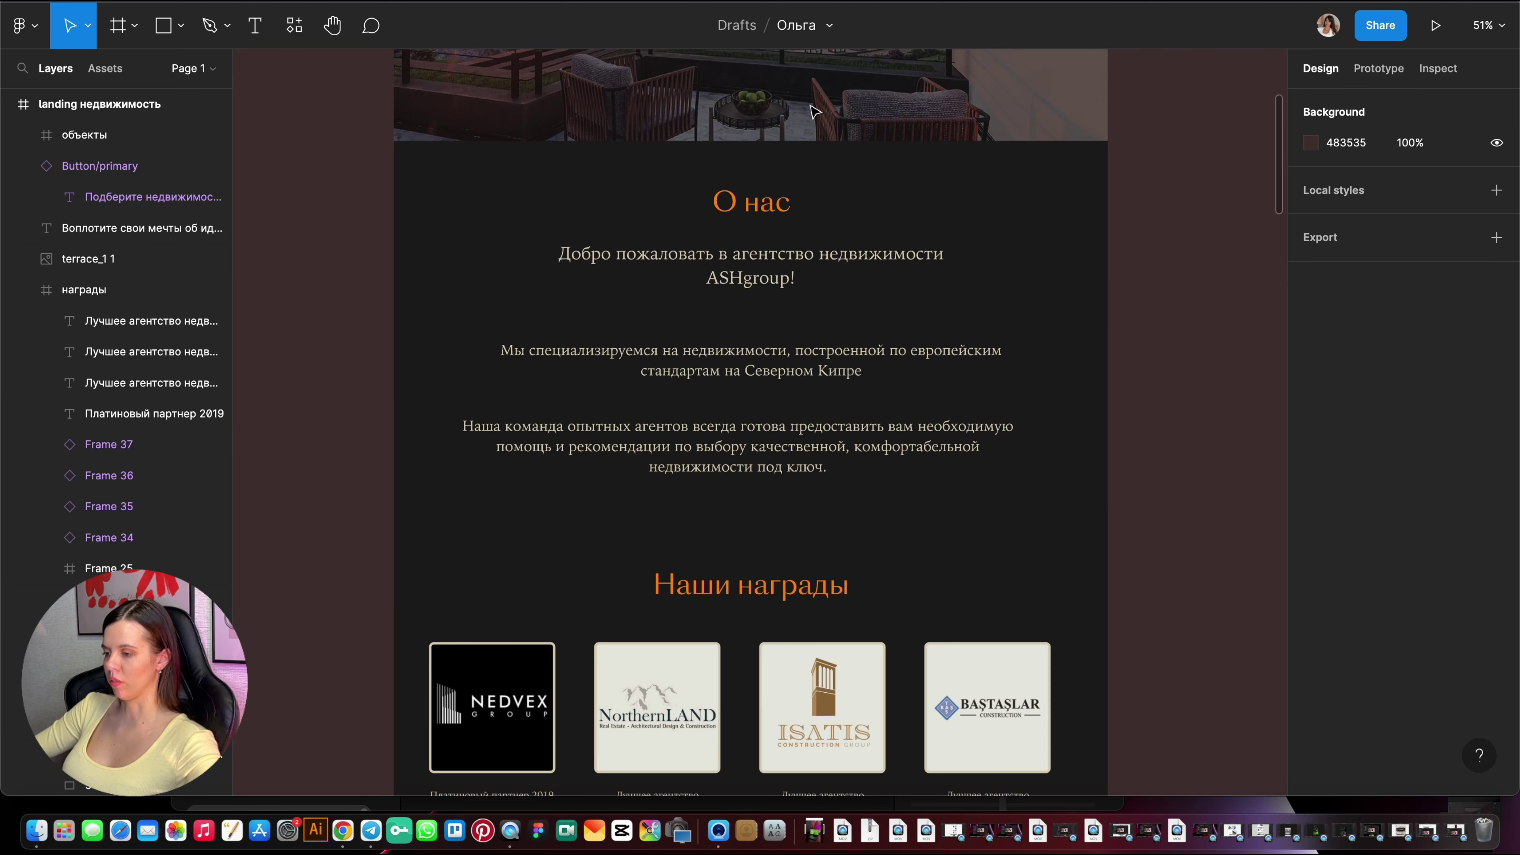
scroll(796, 228, "up", 2, "ctrl")
left_click(813, 385)
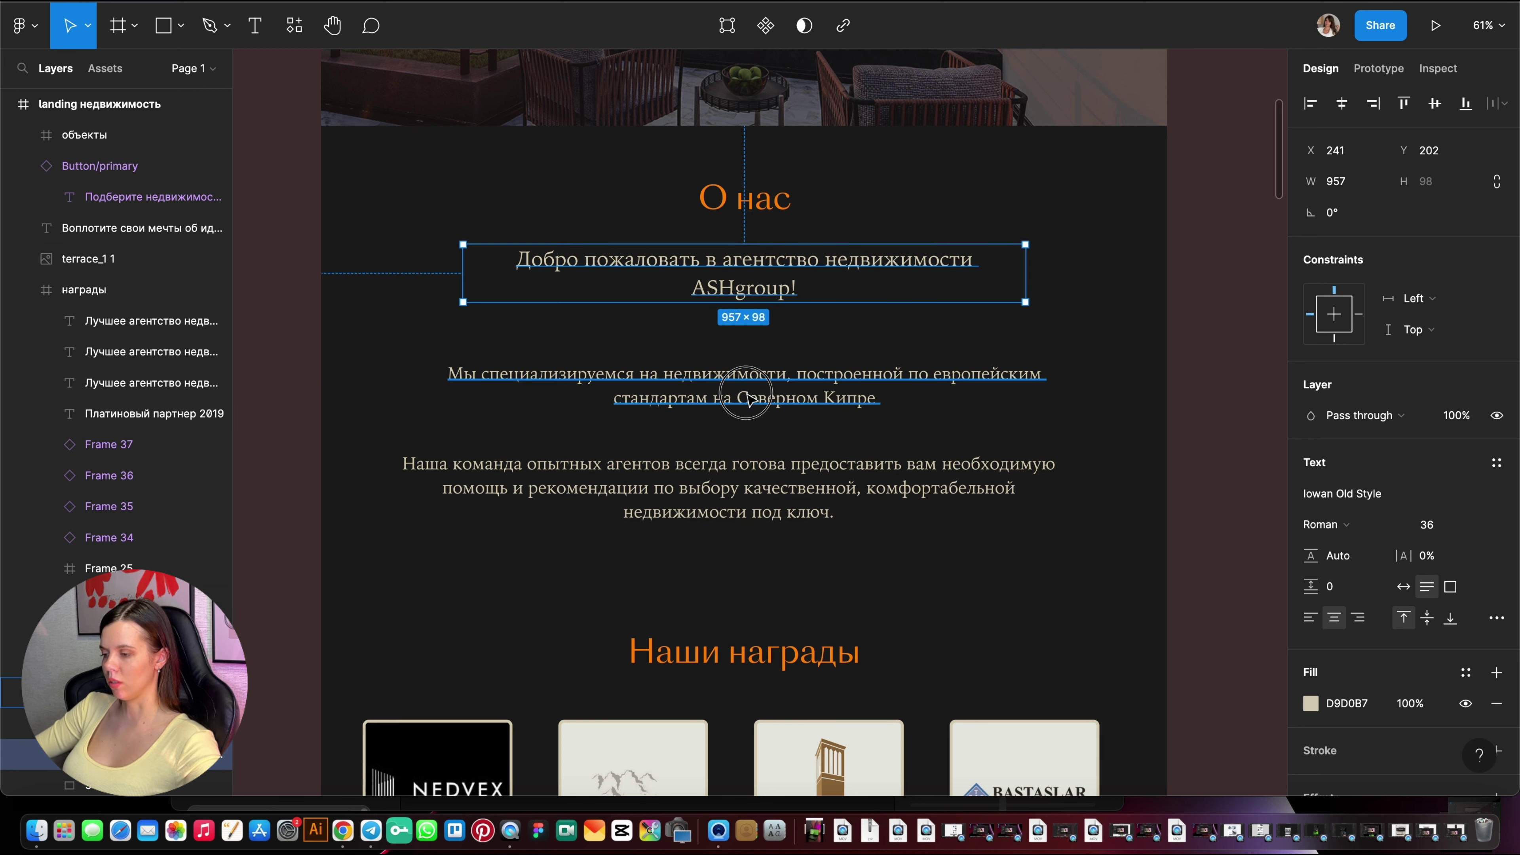
left_click(803, 473)
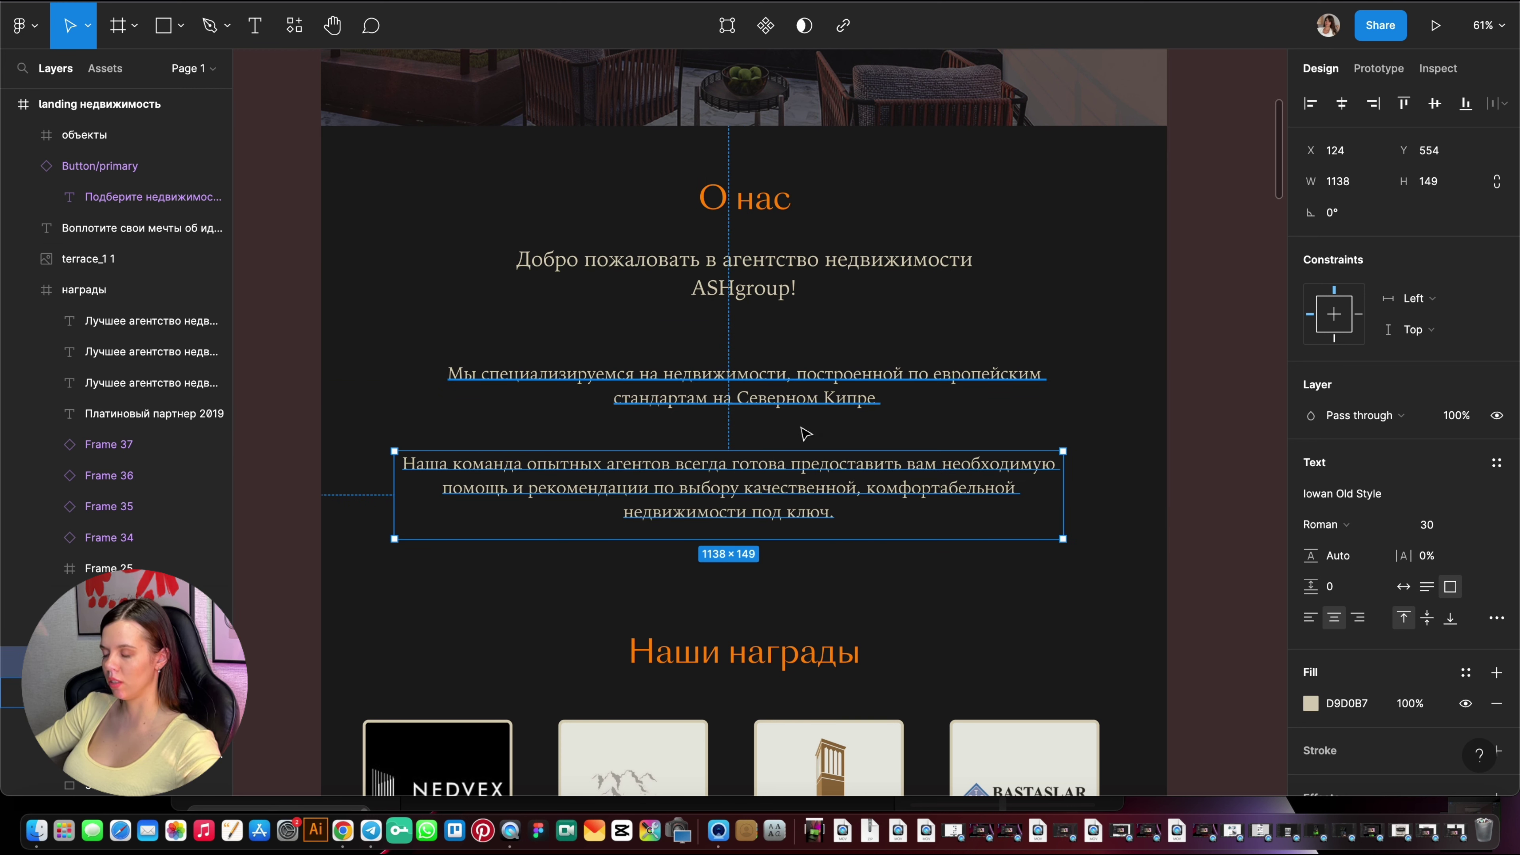
scroll(802, 433, "down", 3, "ctrl")
scroll(796, 377, "up", 3, "ctrl")
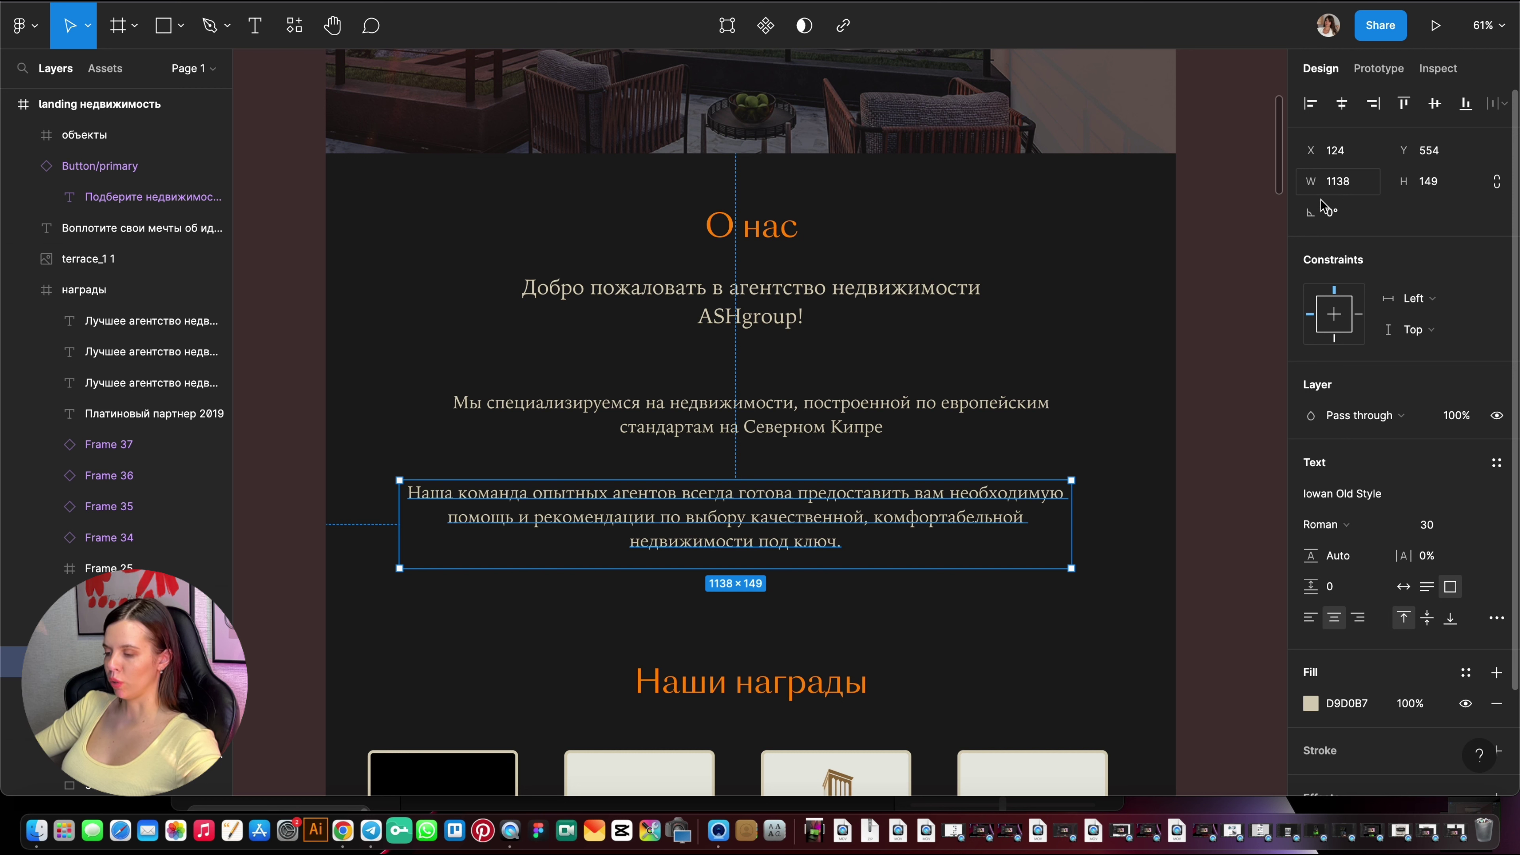
Narrow the Наша команда paragraph, set its font size to 20, and recentre it.
left_click_drag(1071, 524, 916, 524)
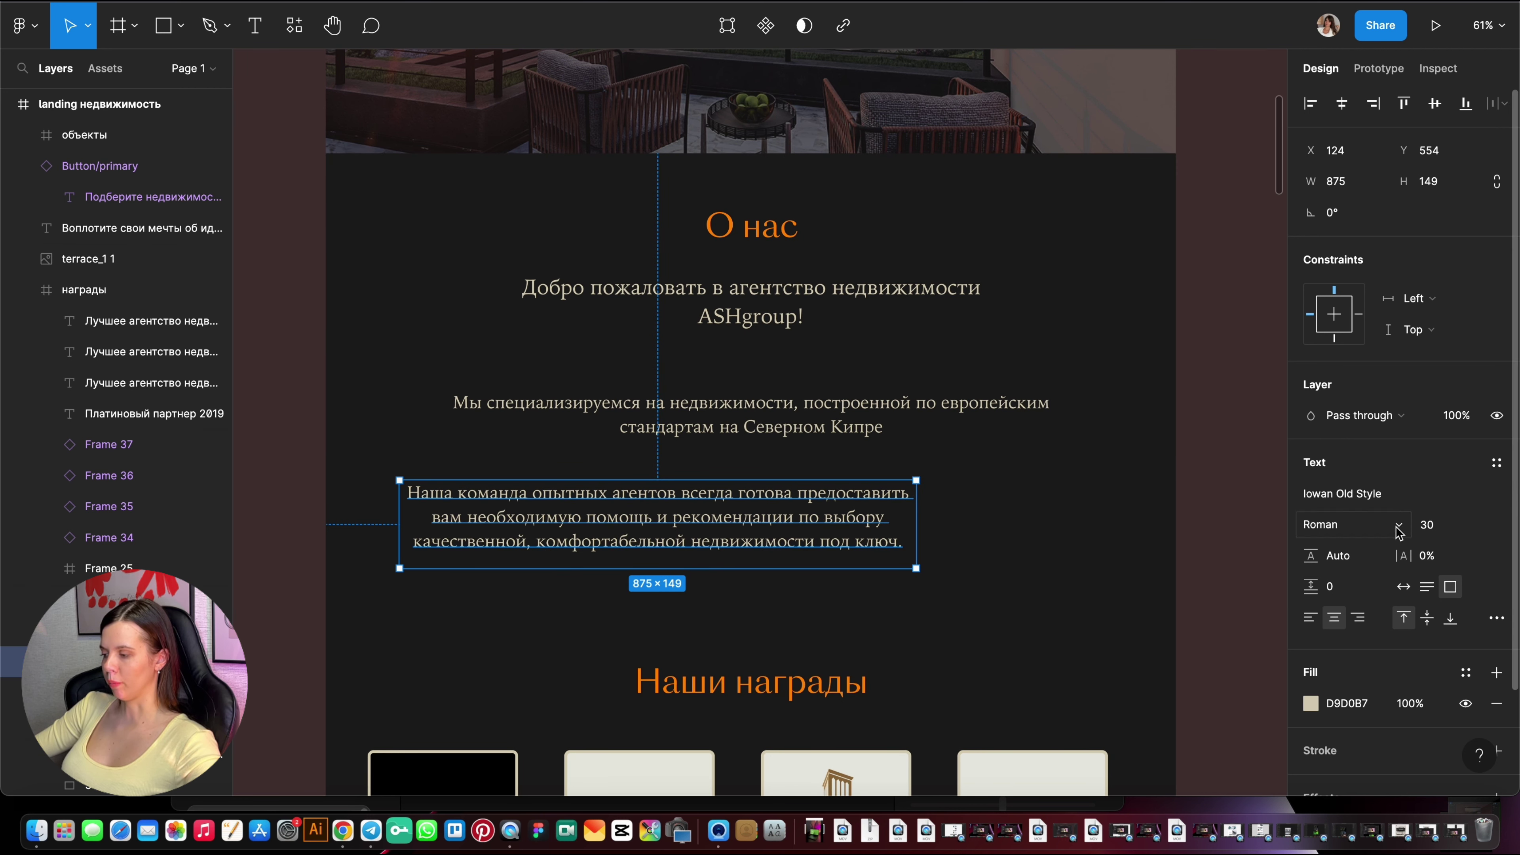
left_click(1440, 531)
type("24")
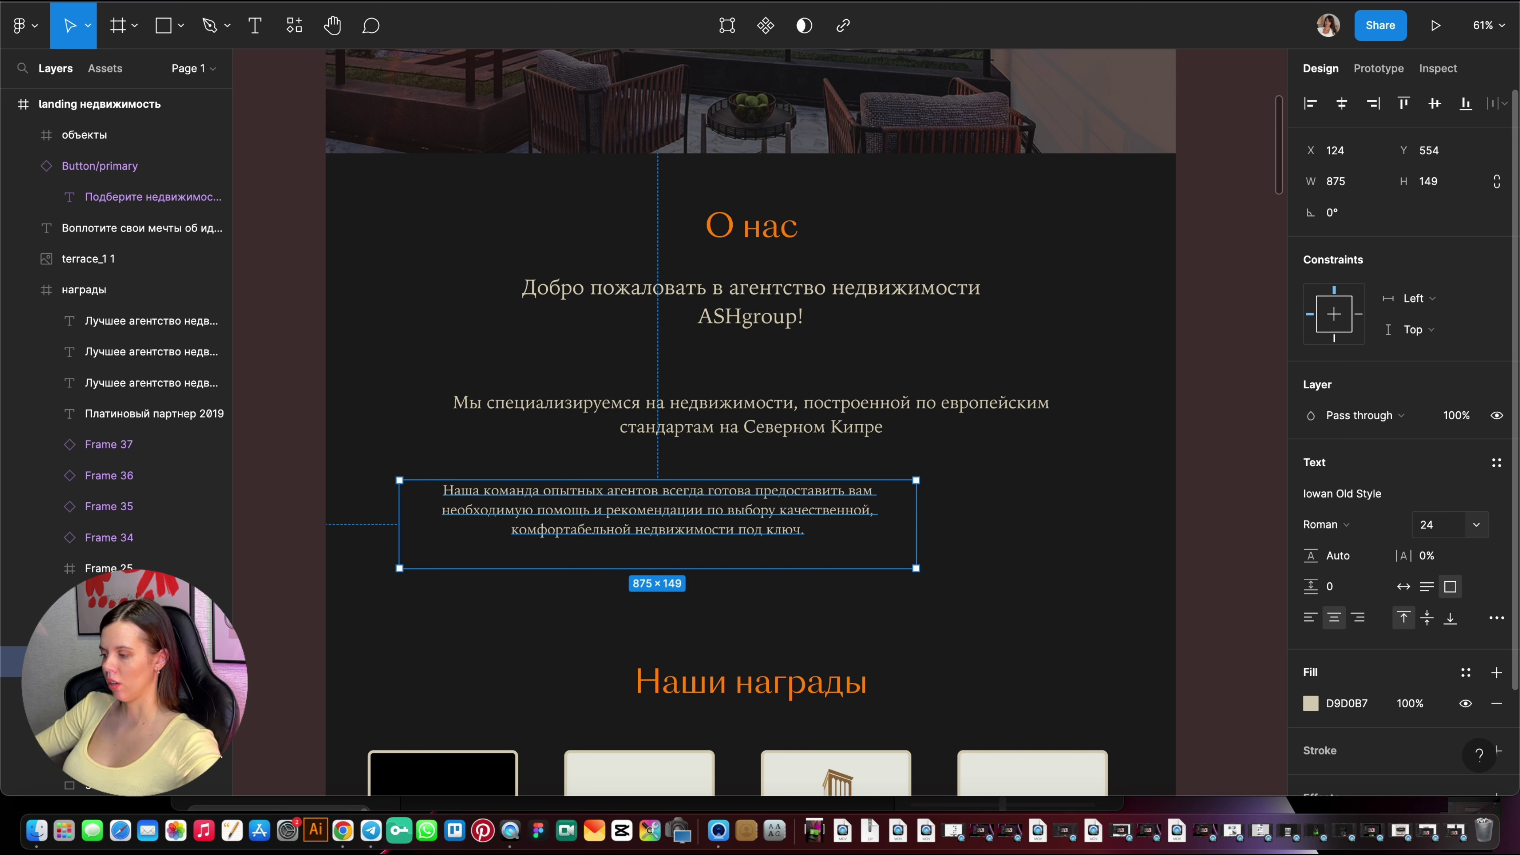
key("BackSpace")
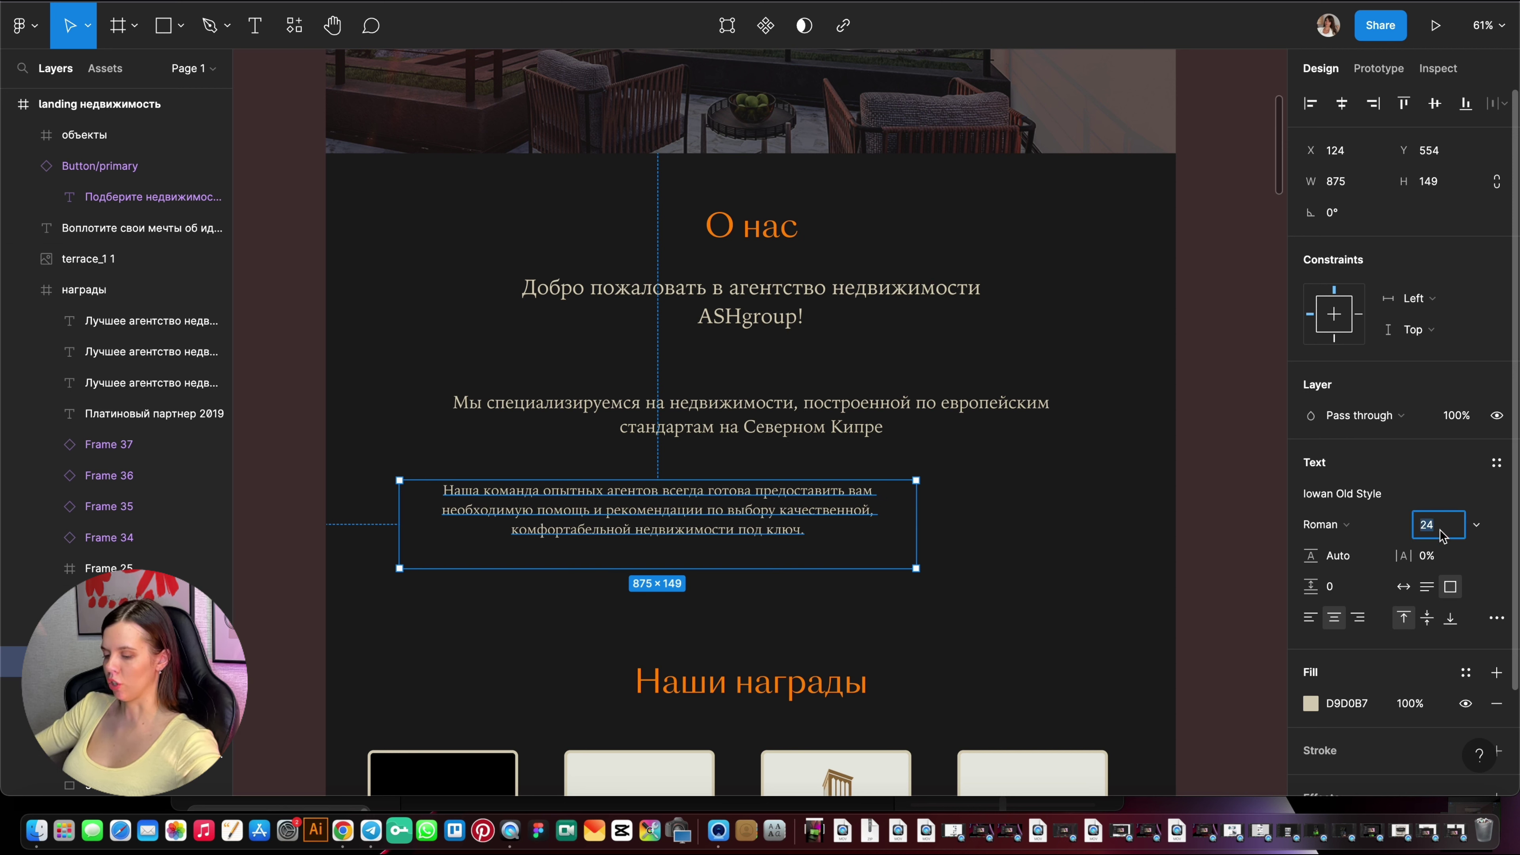
type("0")
key("Return")
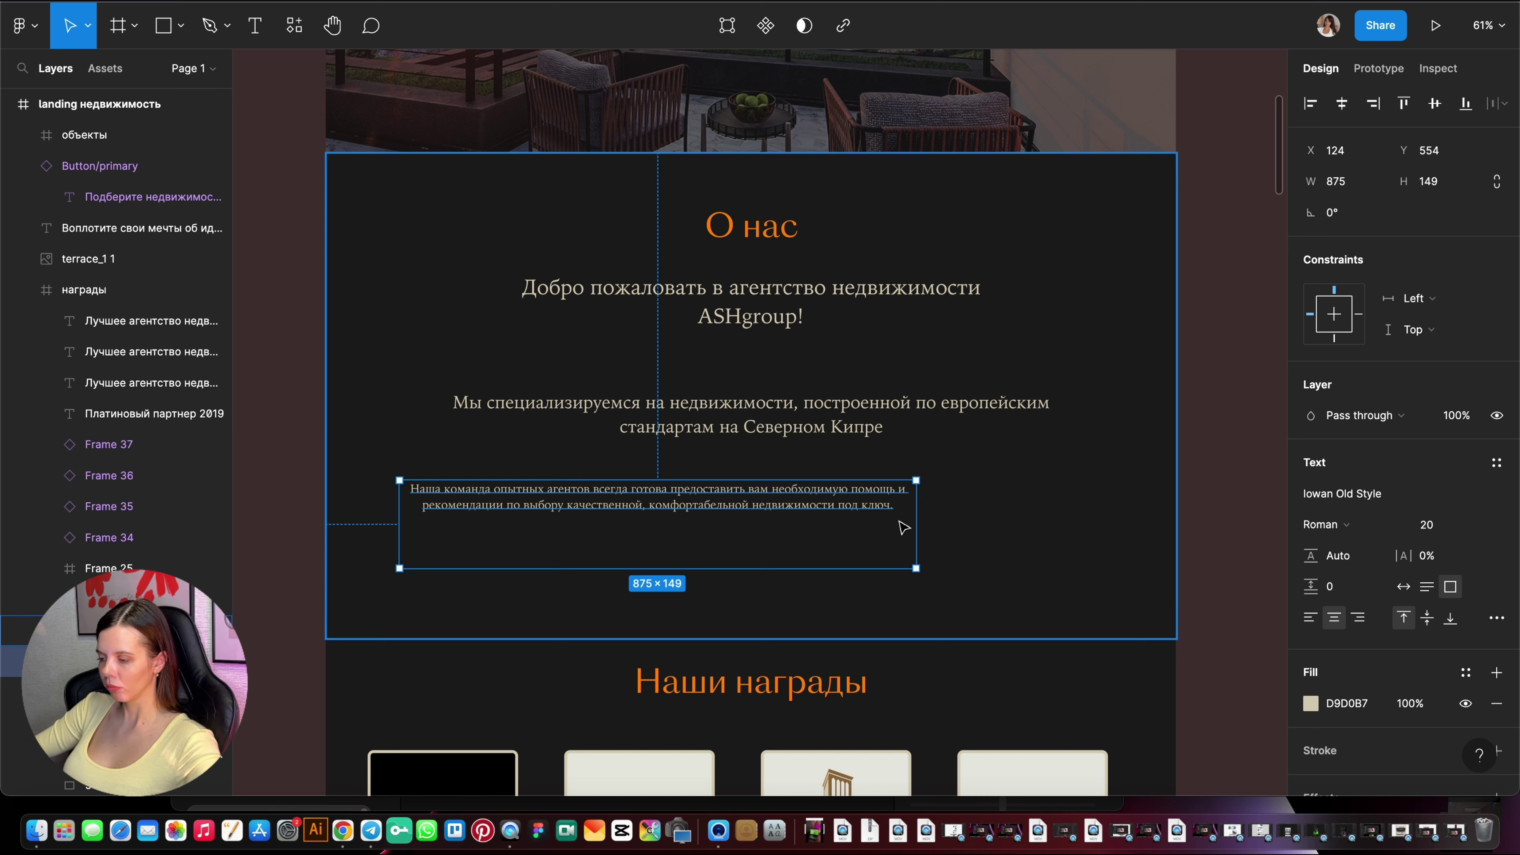
left_click_drag(784, 503, 907, 503)
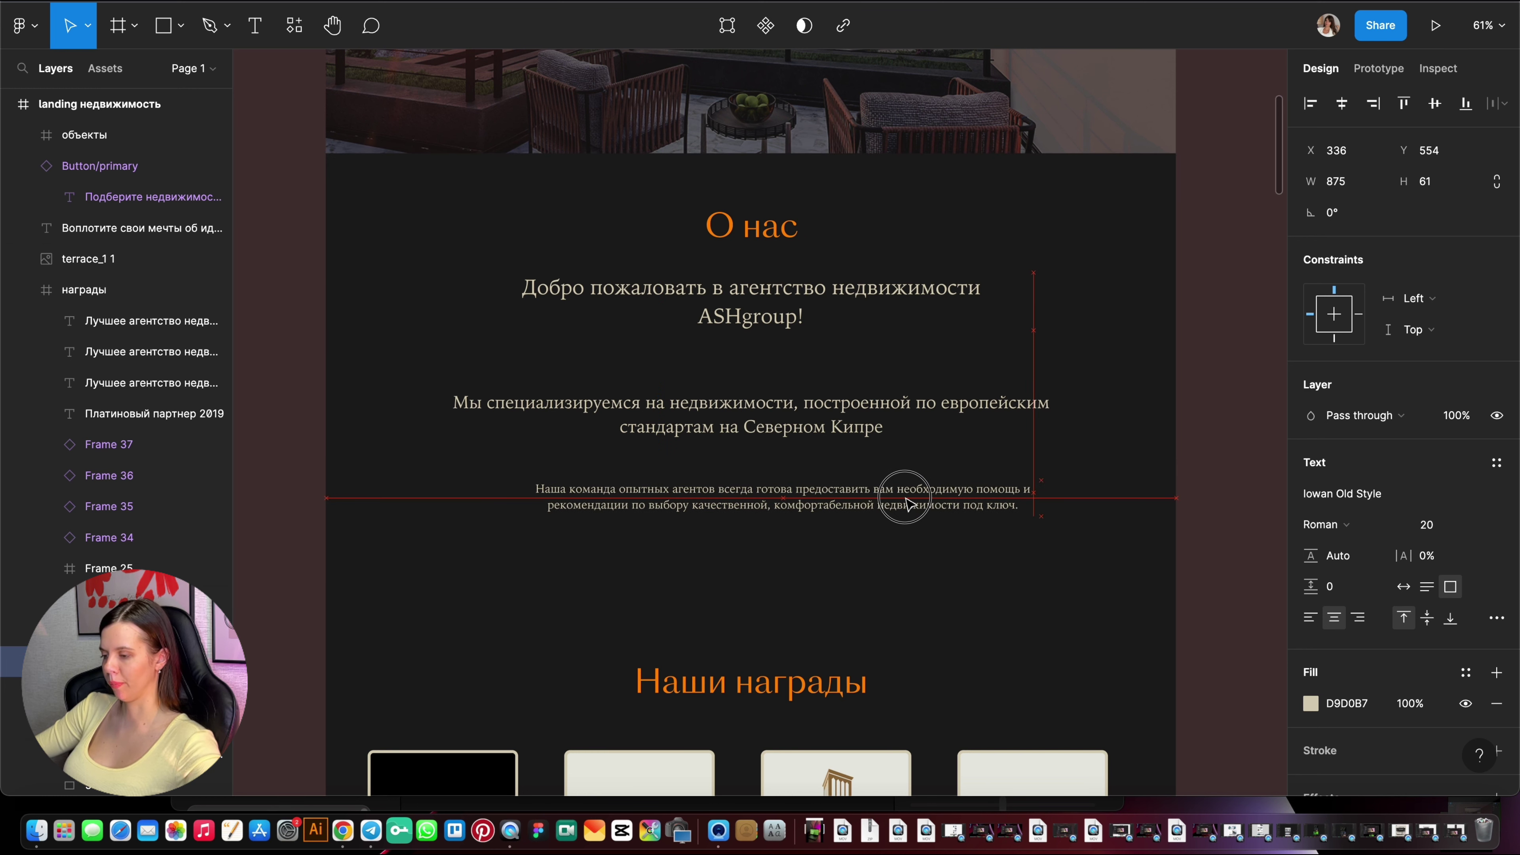
Inspect the Мы специализируемся, Наша команда and Добро пожаловать texts.
scroll(724, 320, "down", 2)
key("Escape")
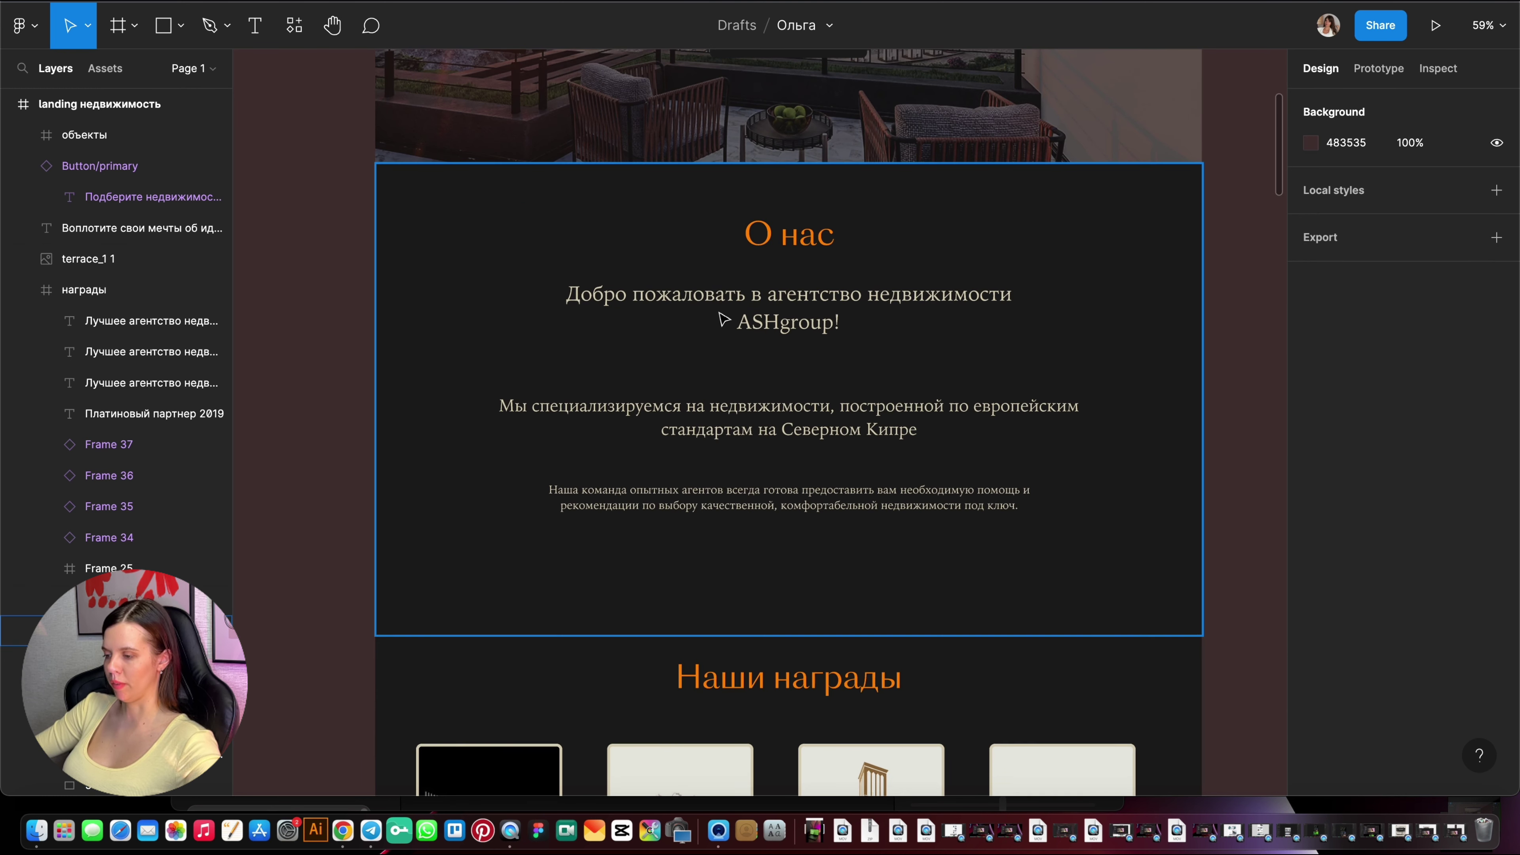
left_click(826, 426)
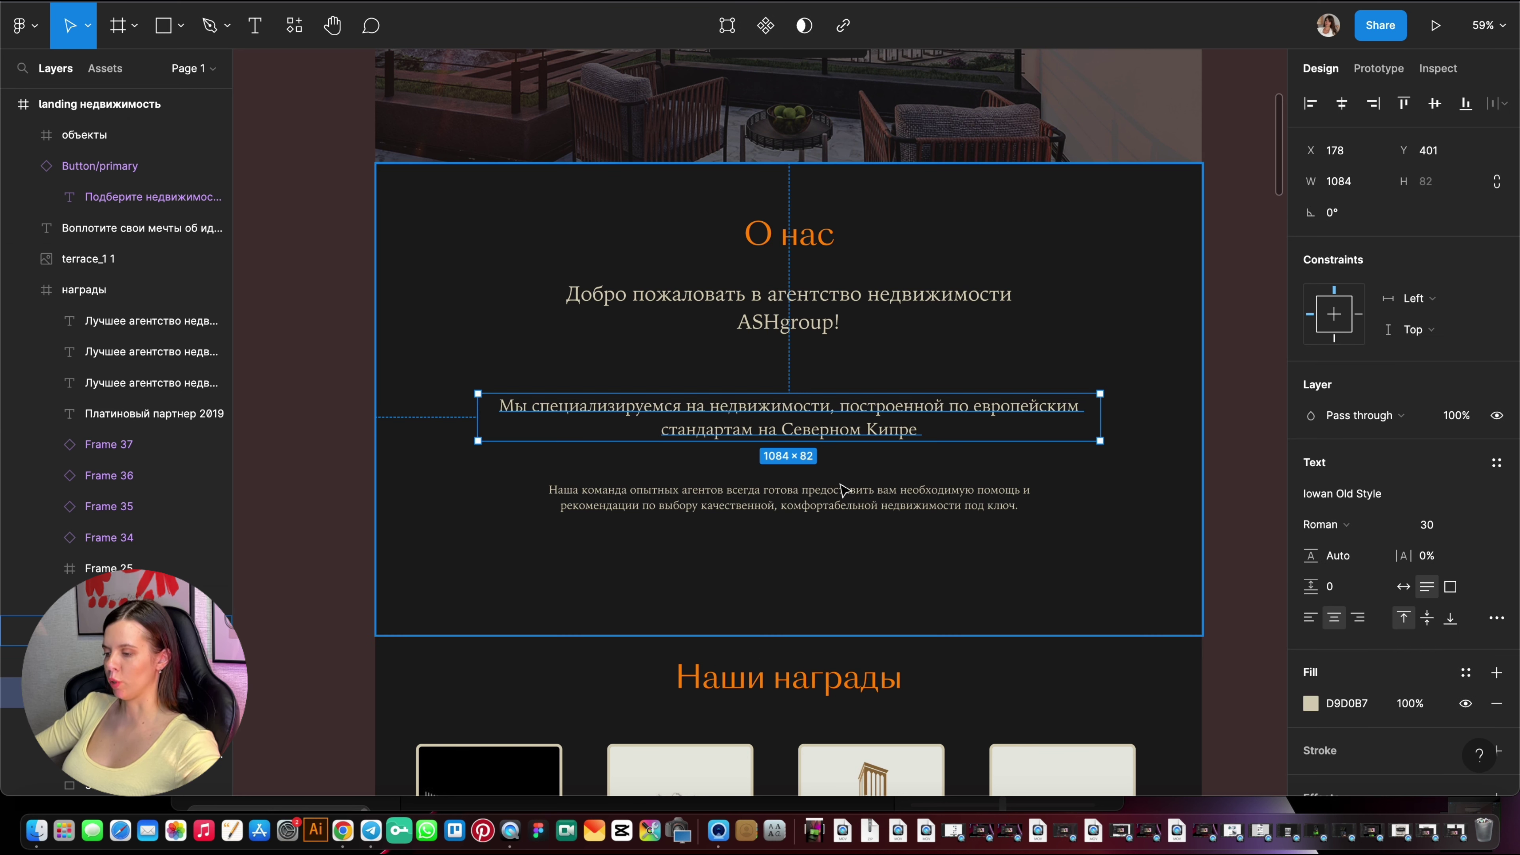
left_click(827, 482, "shift")
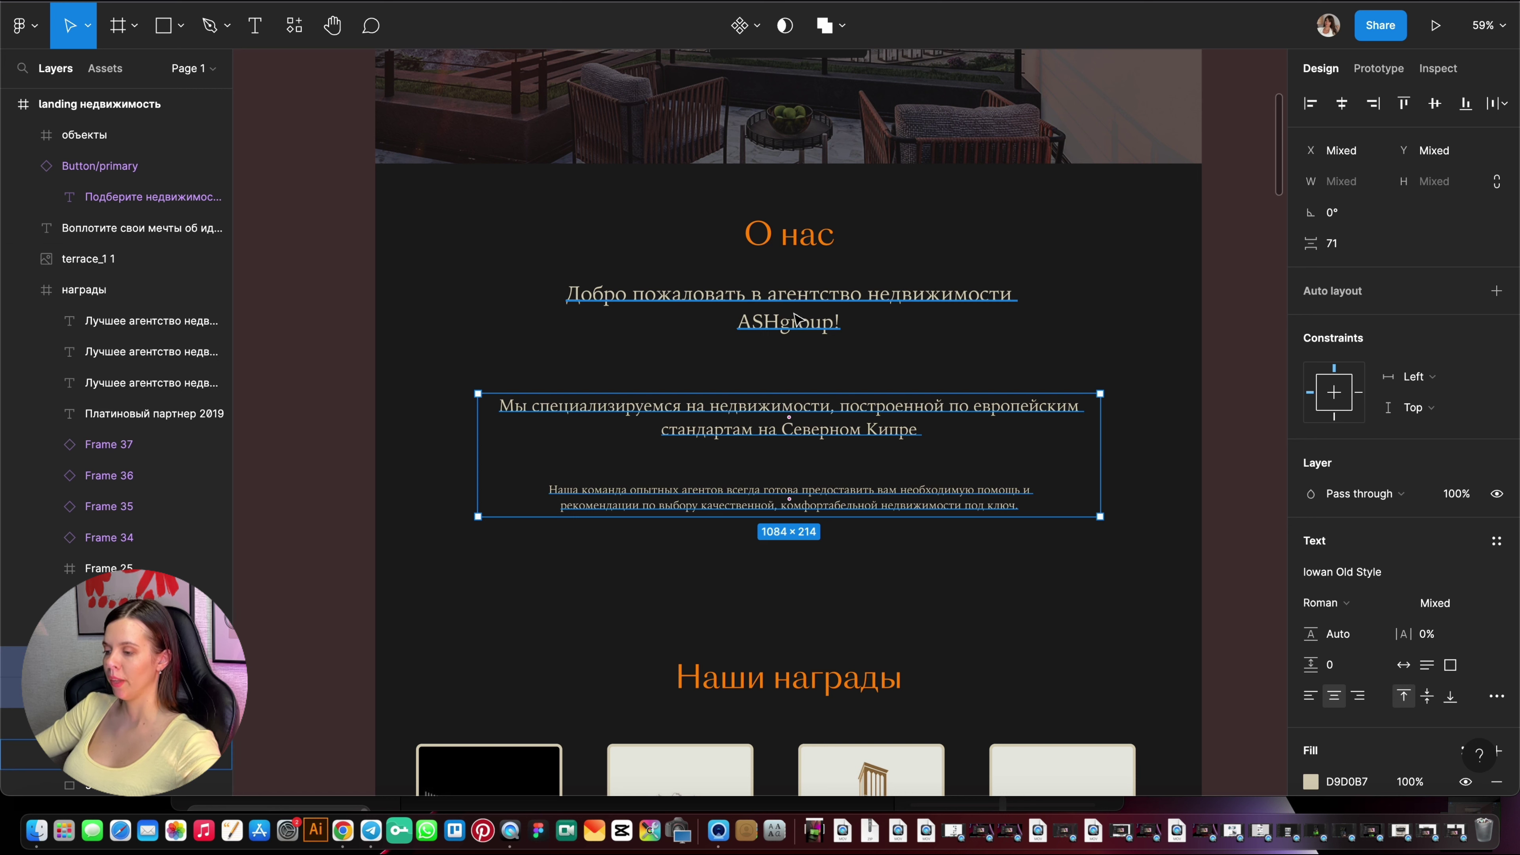
left_click(795, 318)
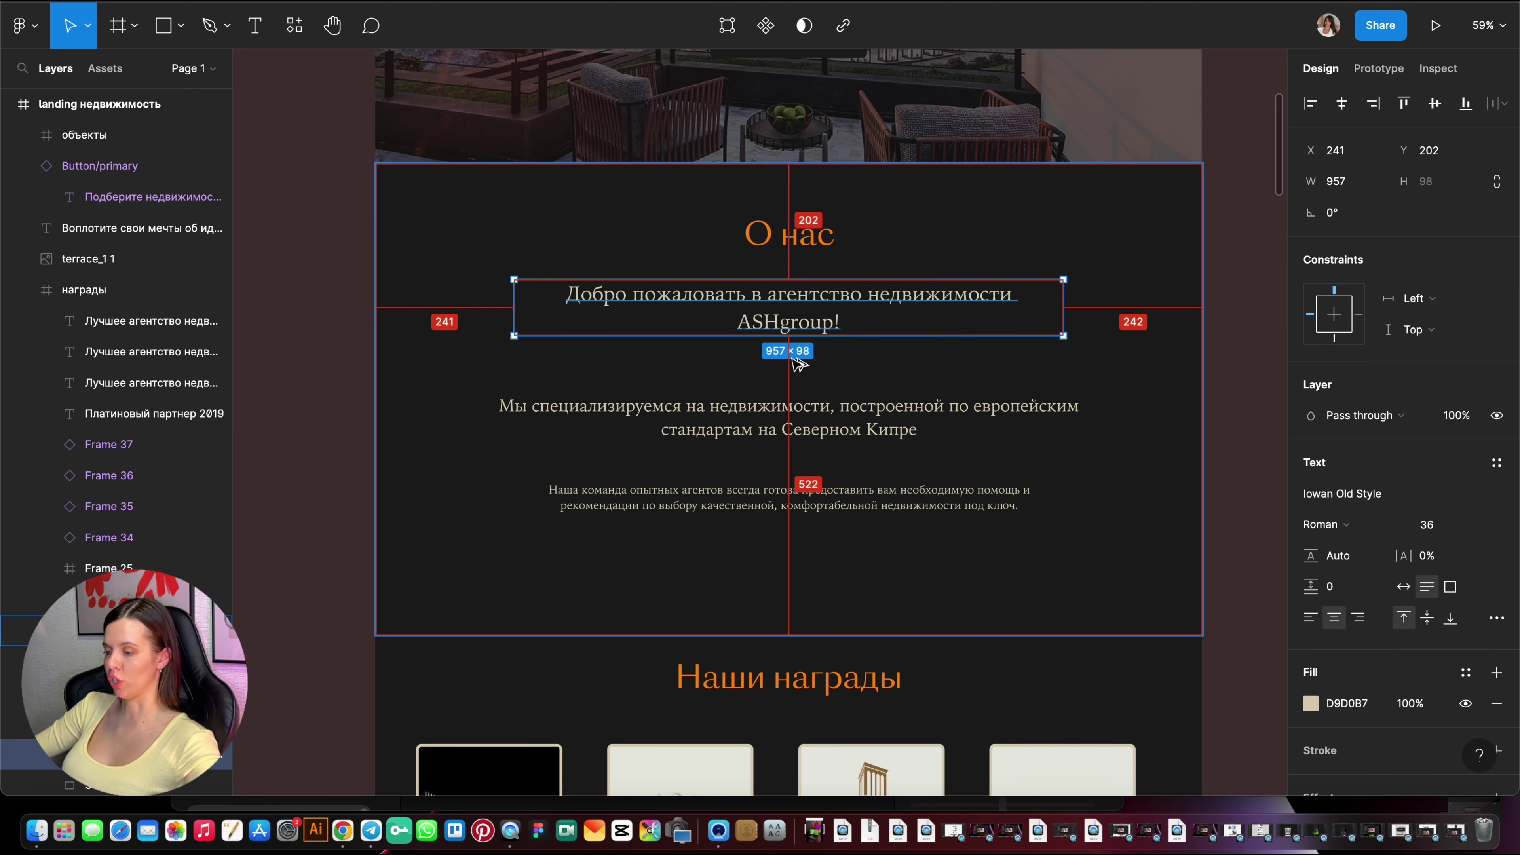
scroll(781, 430, "down", 3)
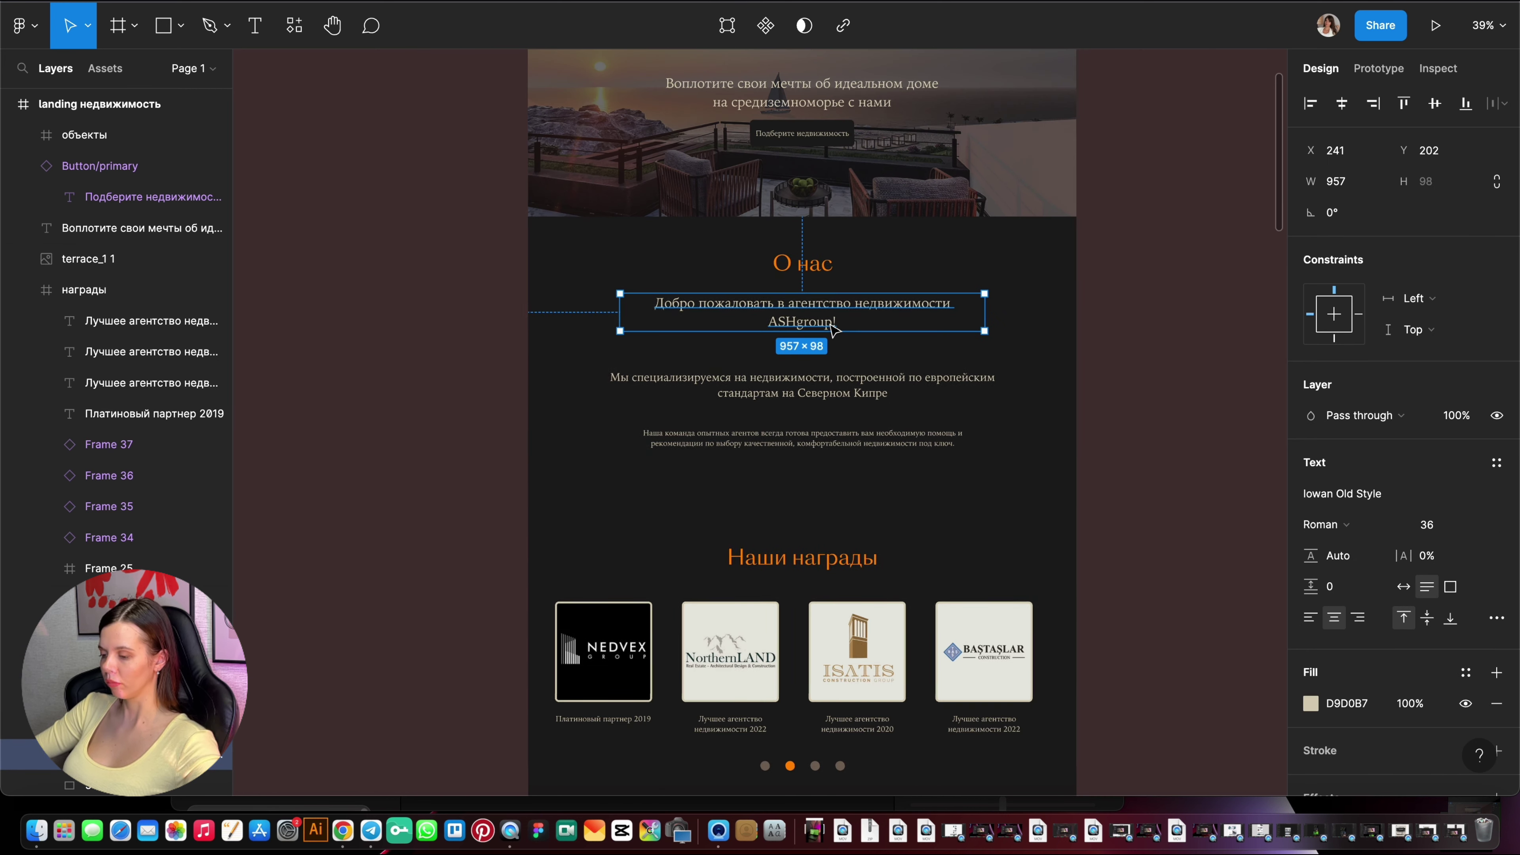
scroll(826, 467, "down", 2)
scroll(835, 478, "down", 3)
scroll(835, 456, "up", 1)
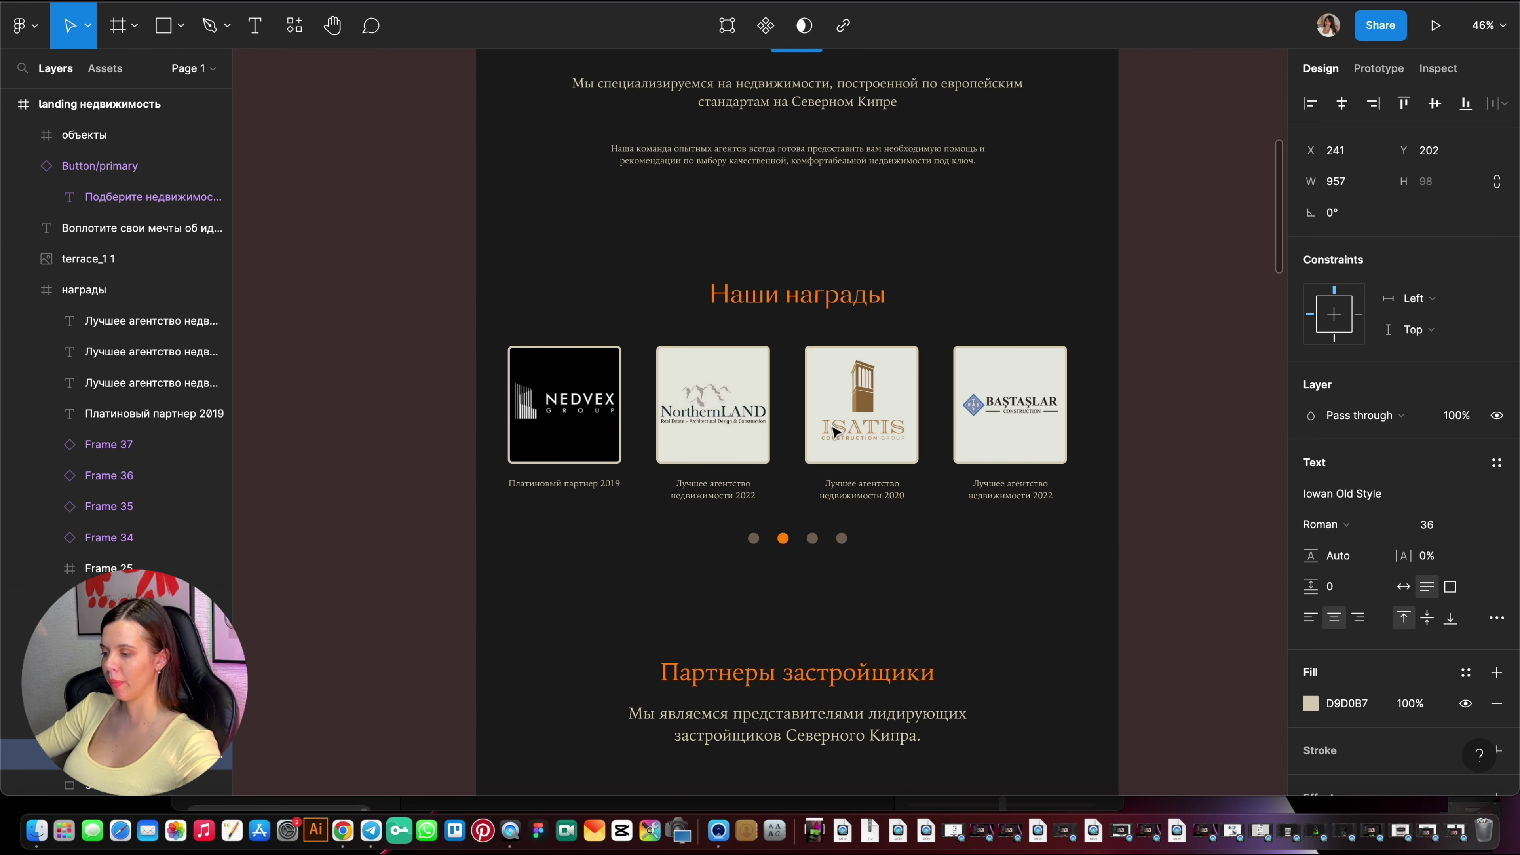
scroll(835, 431, "up", 3)
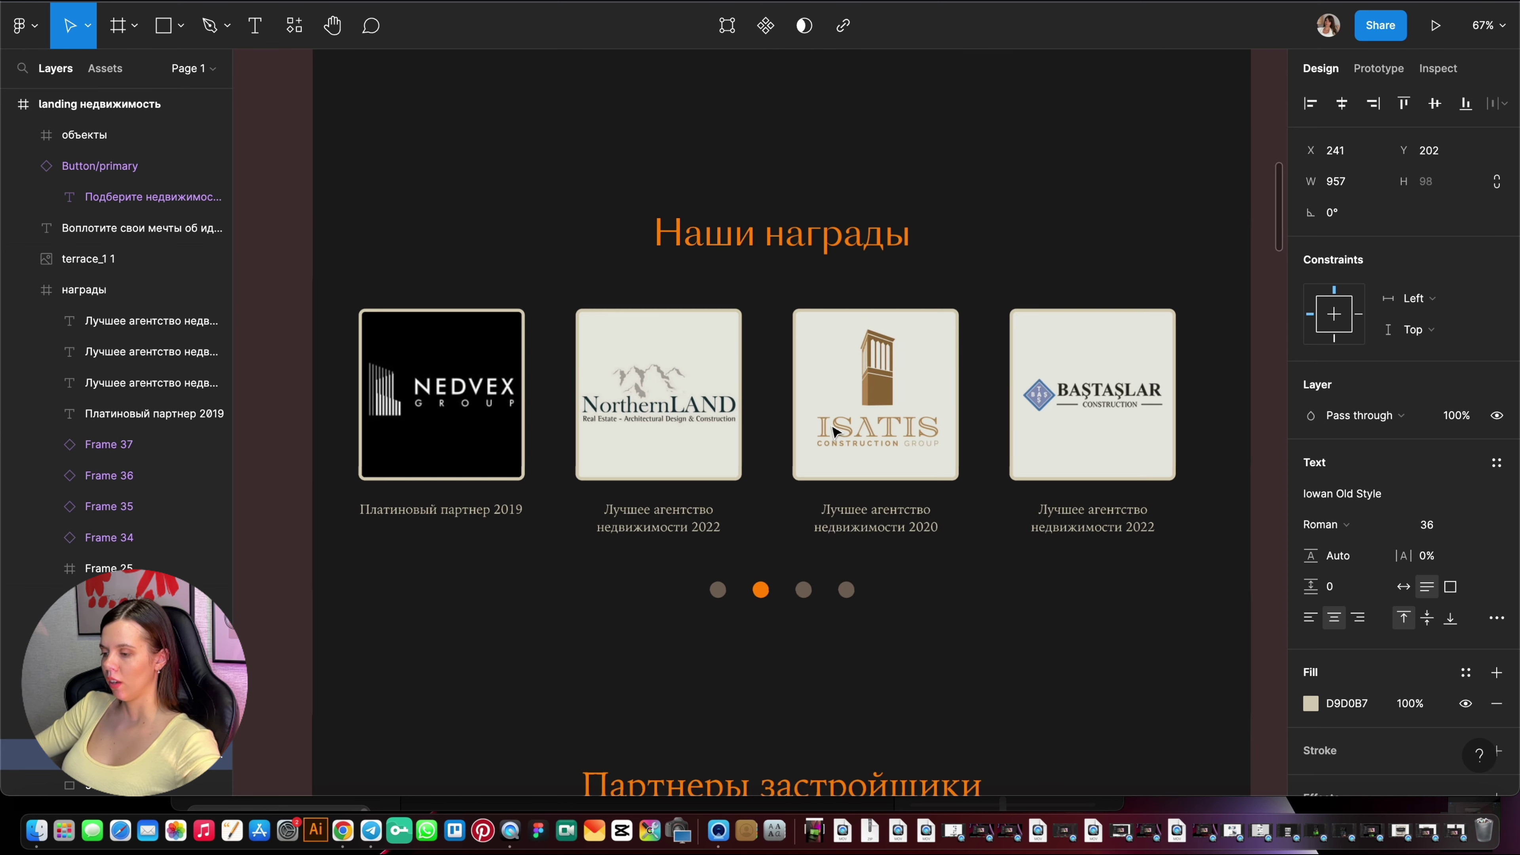
left_click(681, 418)
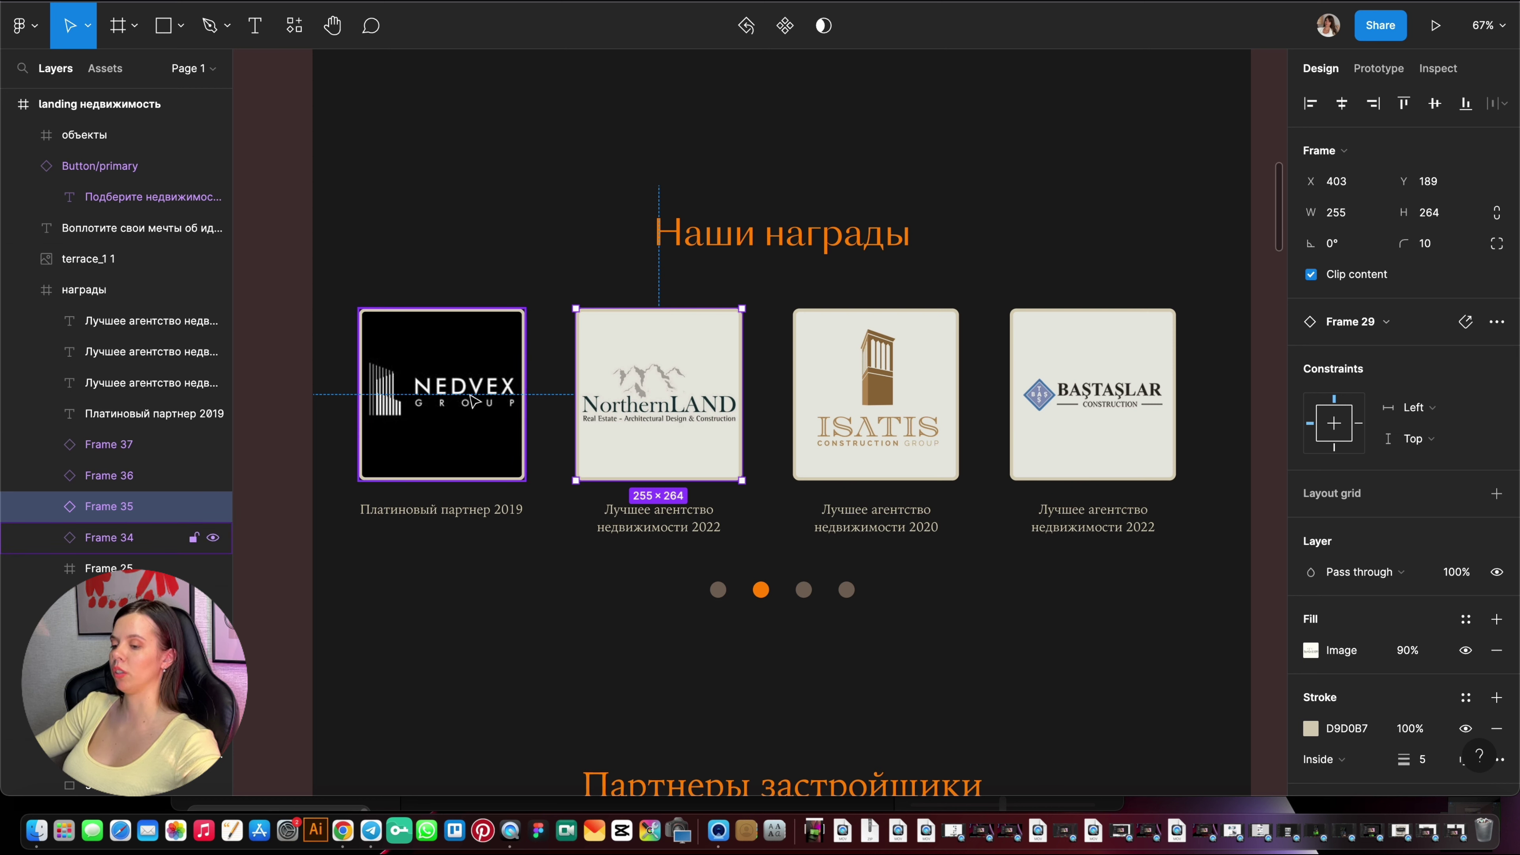
left_click(485, 381)
scroll(1436, 659, "down", 1)
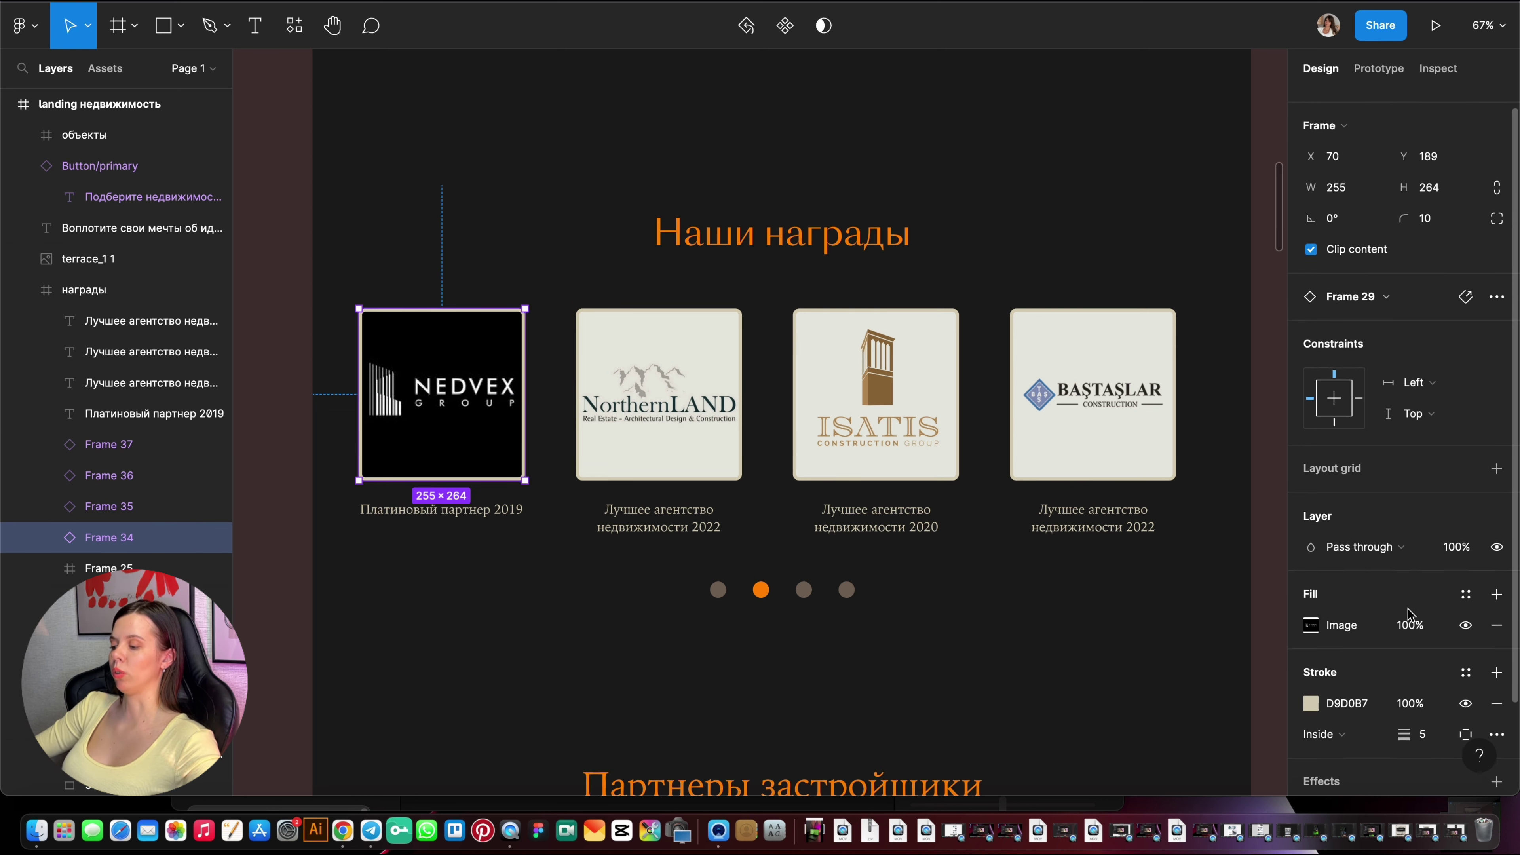
left_click(510, 280)
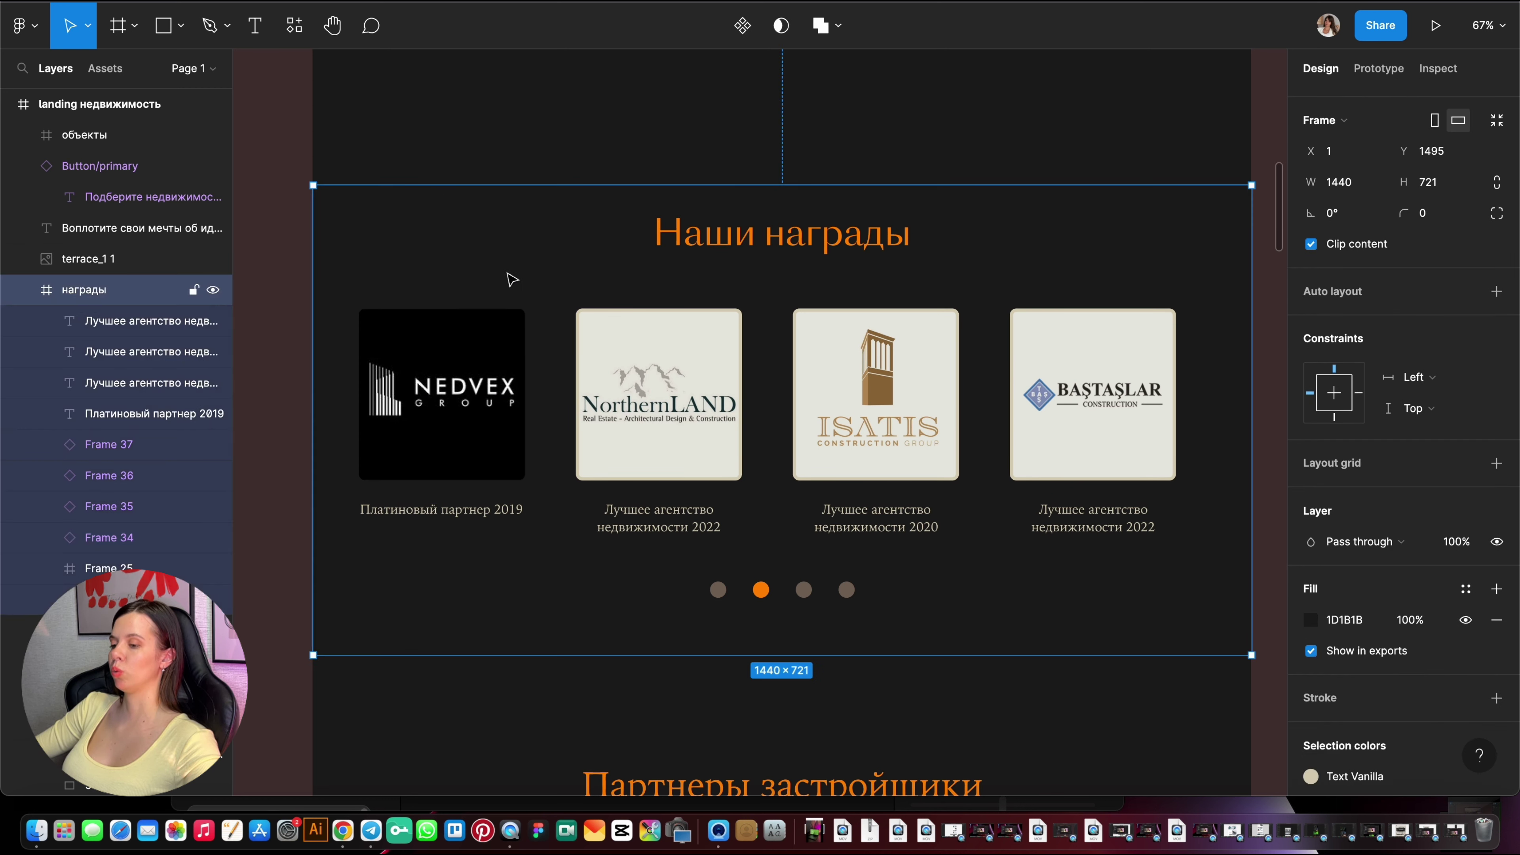
scroll(658, 275, "down", 3)
scroll(537, 337, "up", 5)
left_click(374, 332)
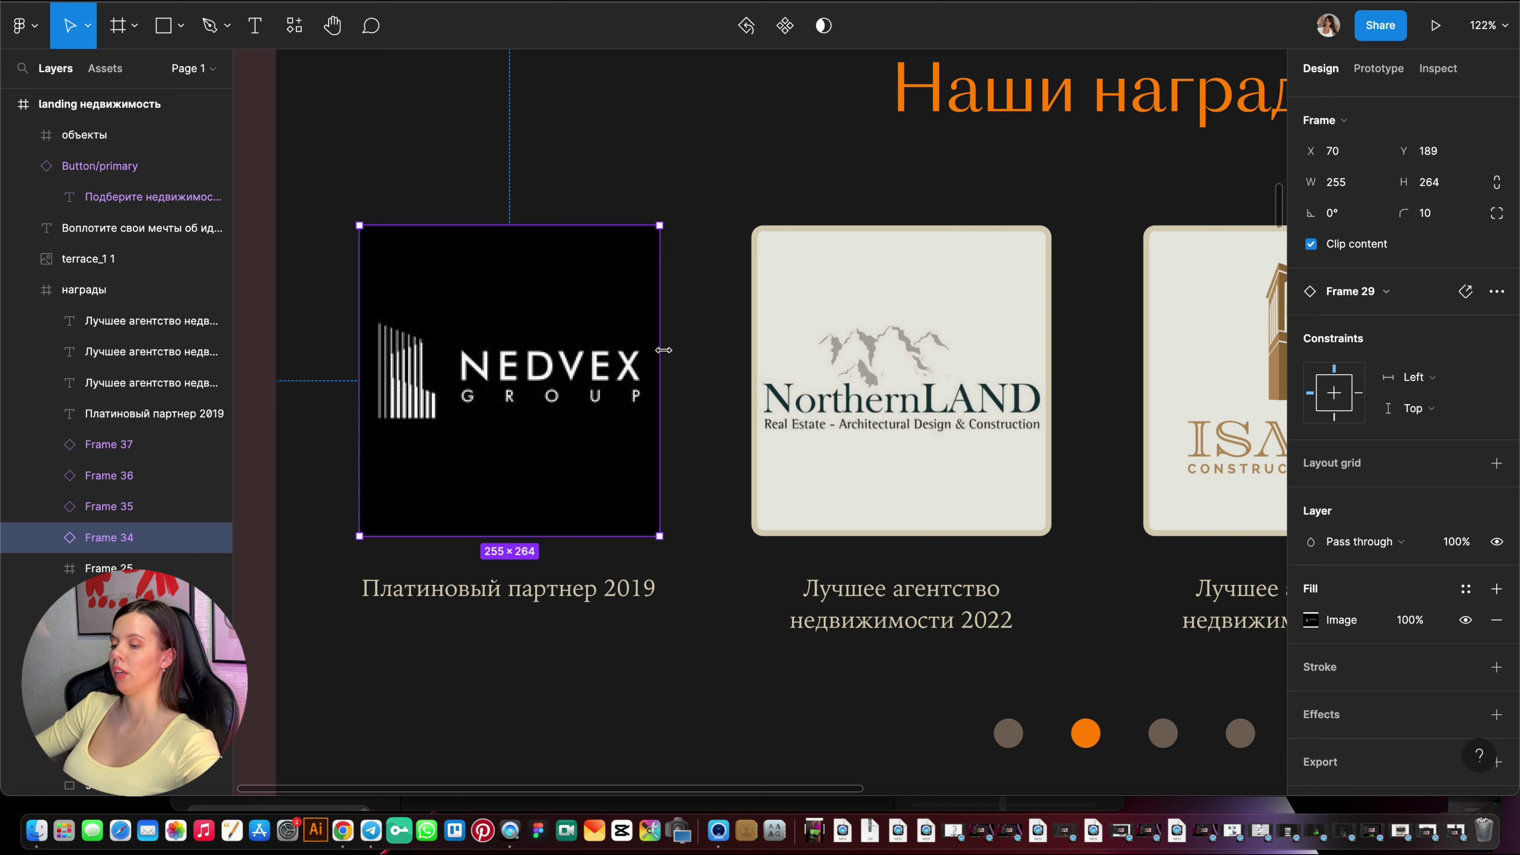
scroll(643, 392, "up", 5)
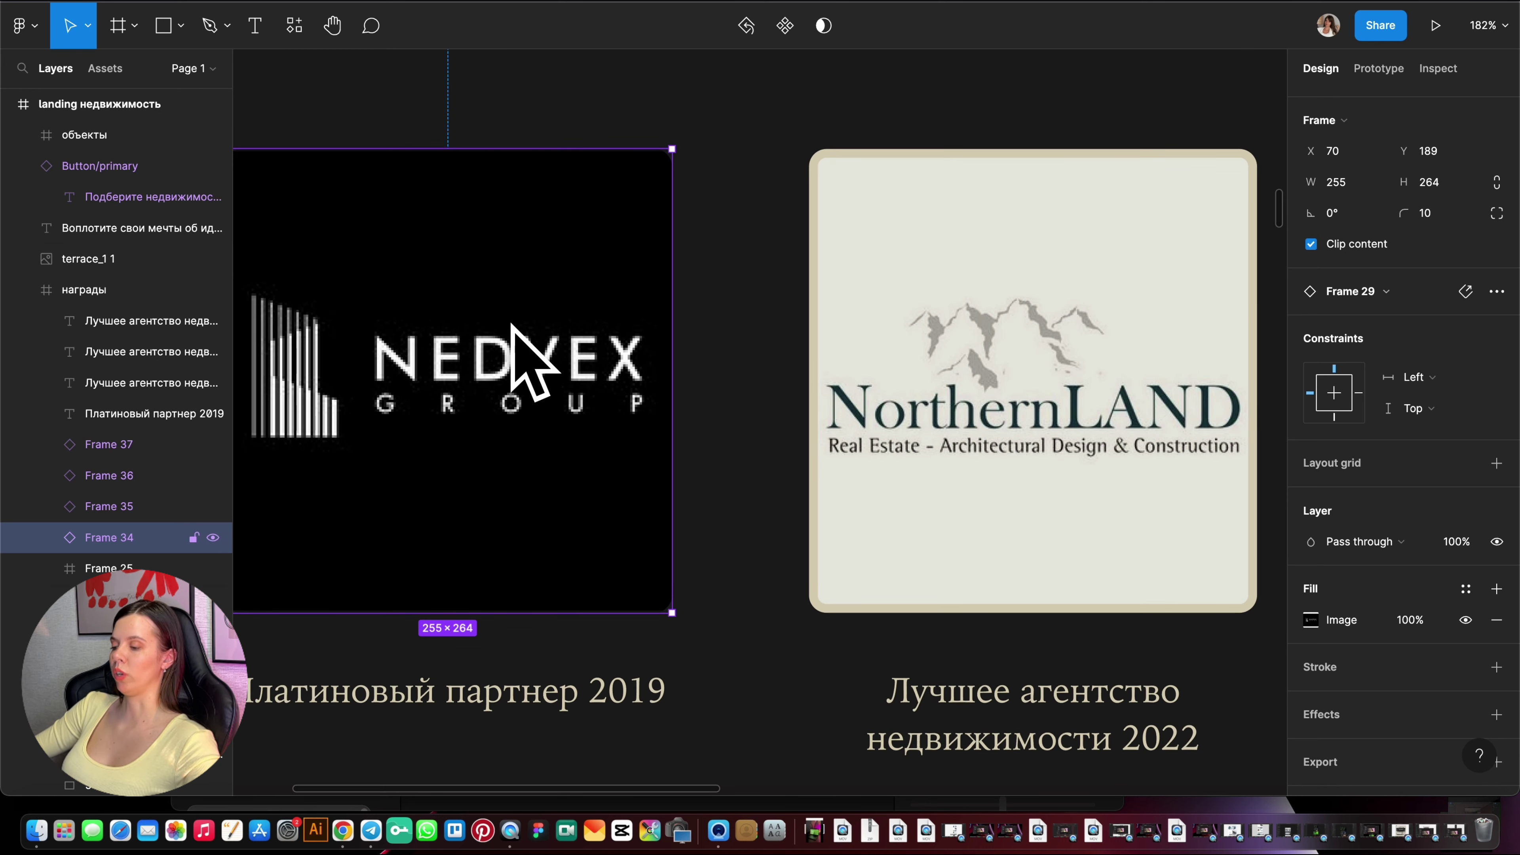
scroll(616, 401, "down", 5)
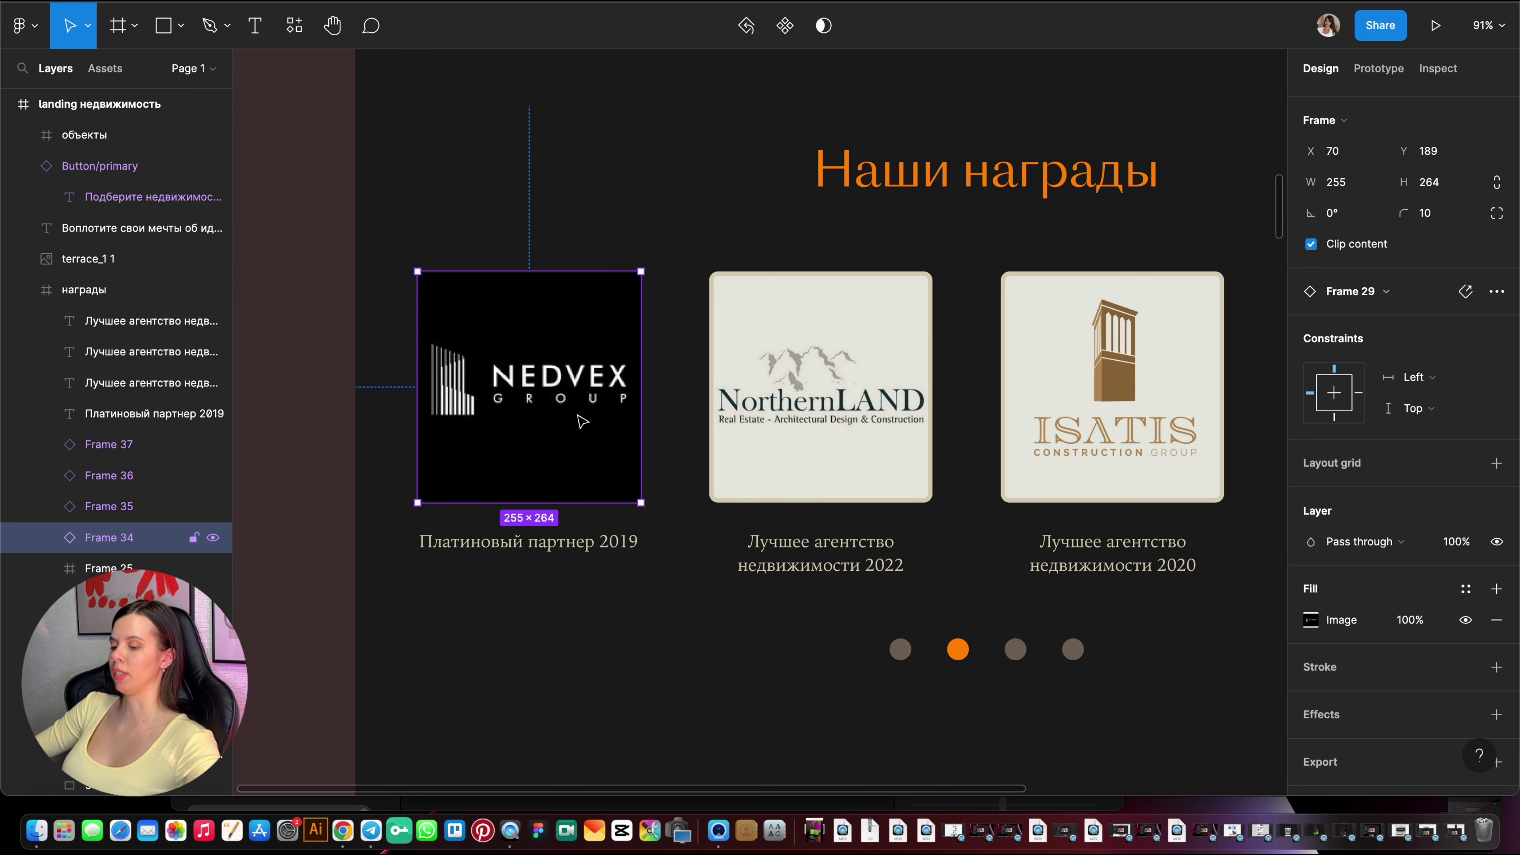
scroll(518, 323, "down", 3)
left_click(359, 371)
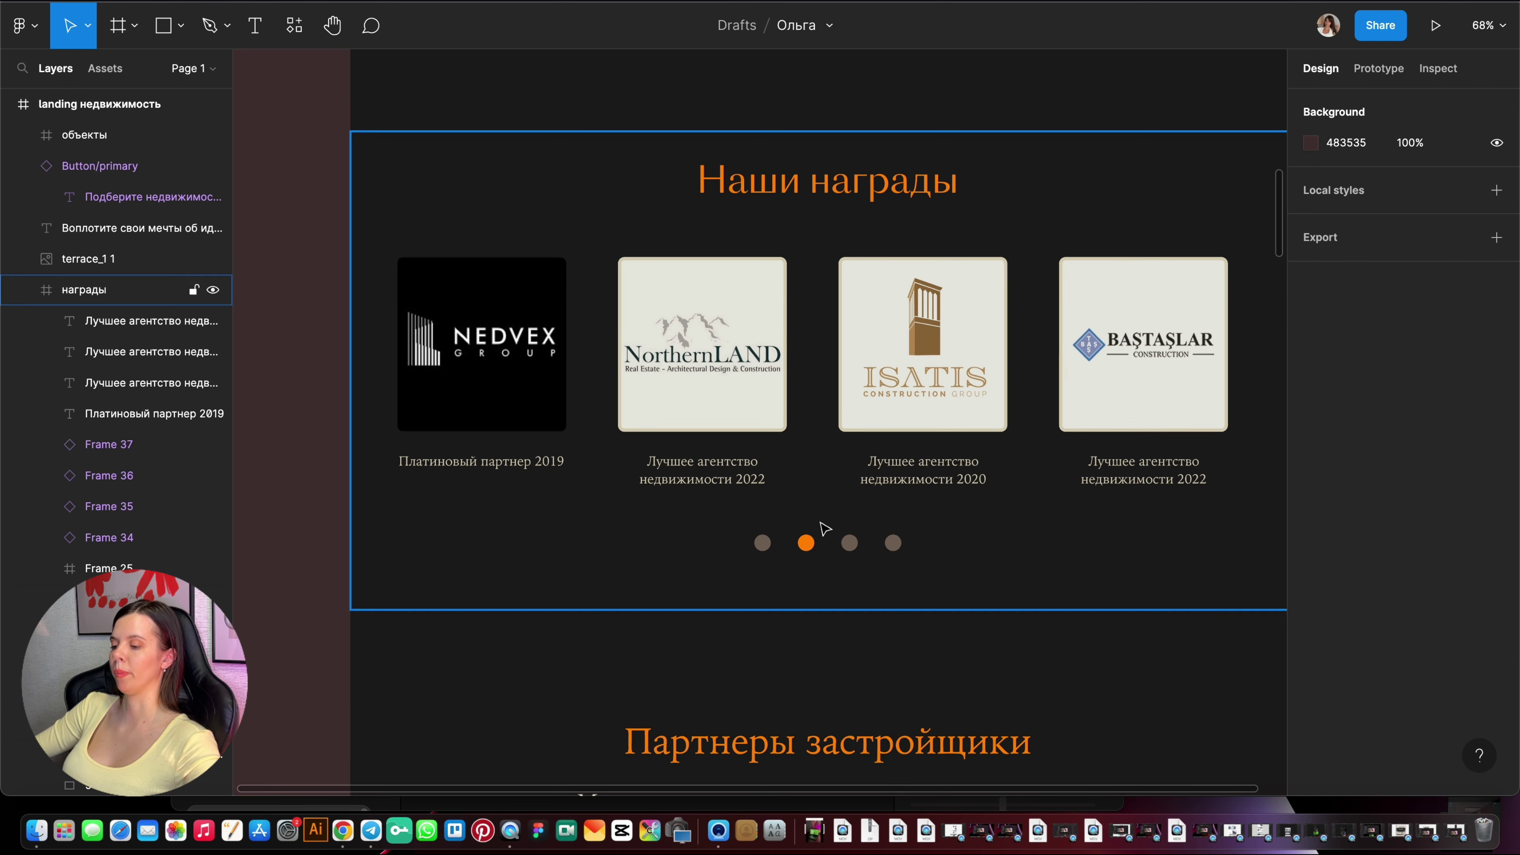
left_click(814, 543)
scroll(814, 544, "up", 1)
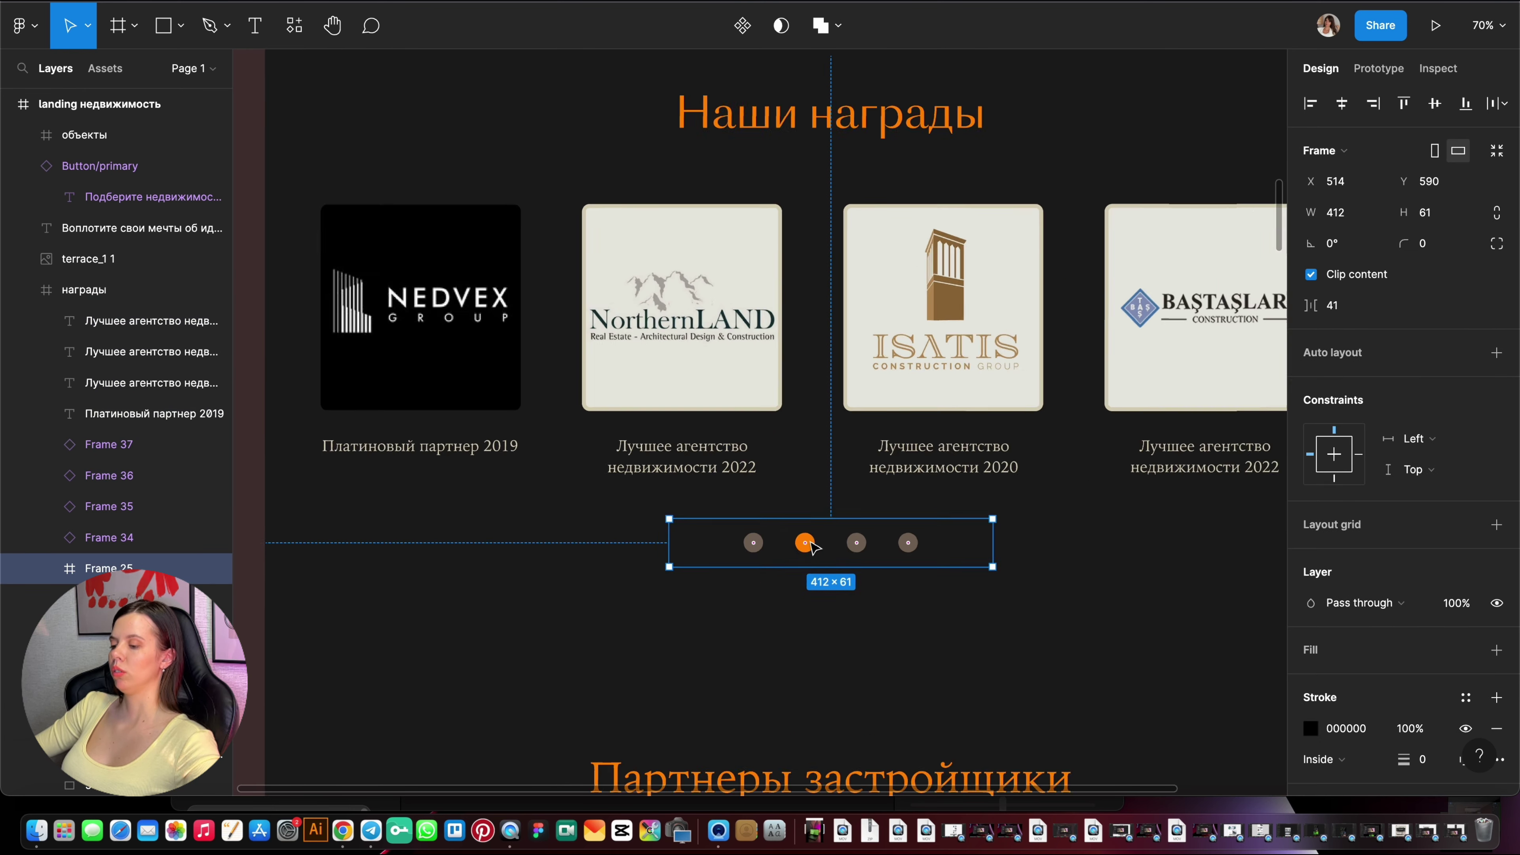
scroll(814, 544, "up", 6)
double_click(814, 546)
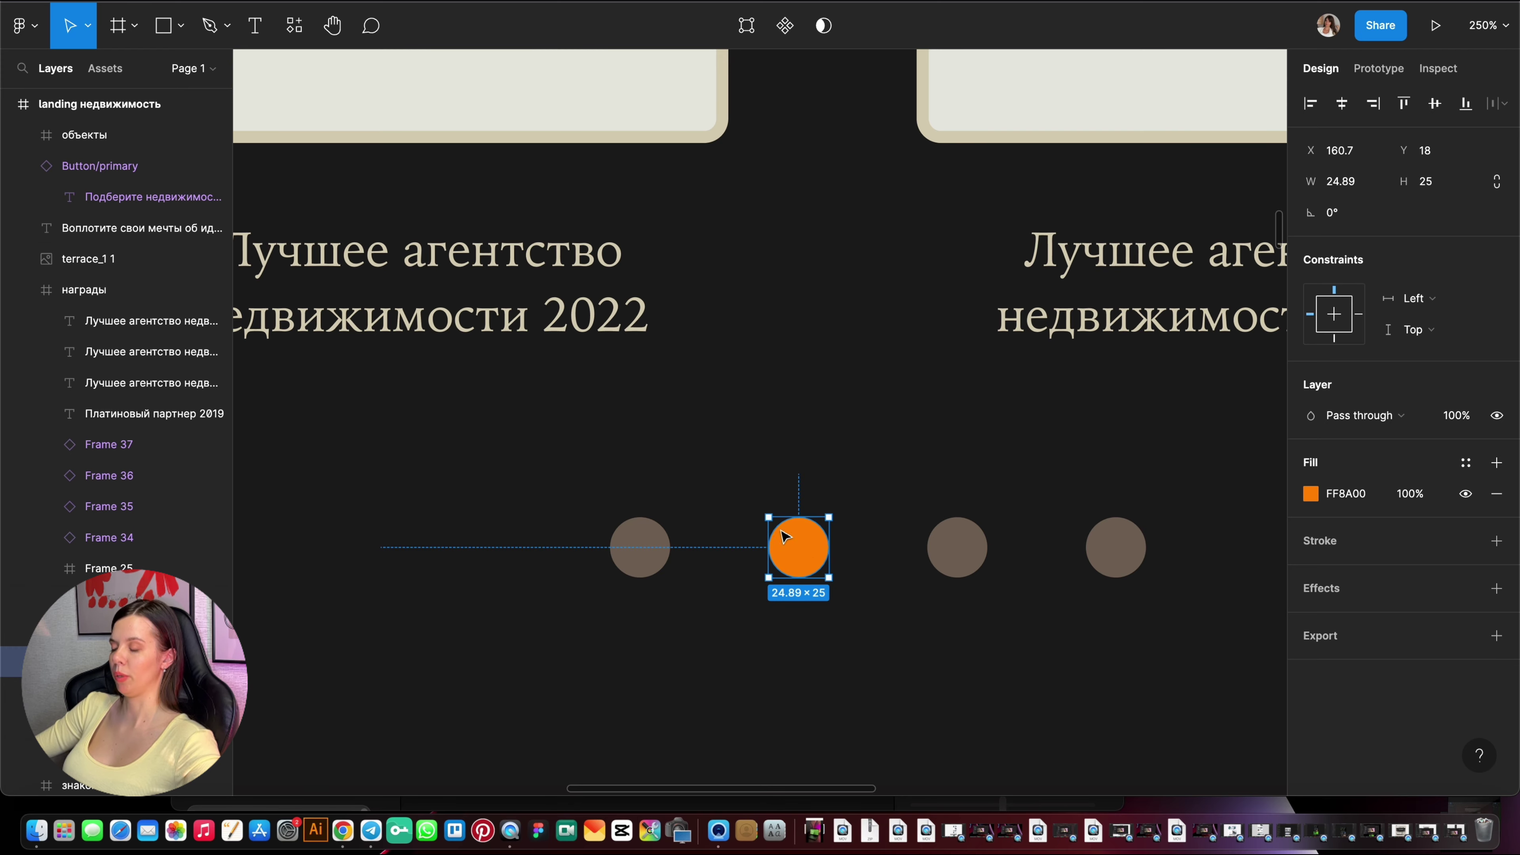
scroll(718, 497, "down", 5)
scroll(778, 521, "up", 3)
left_click(809, 526)
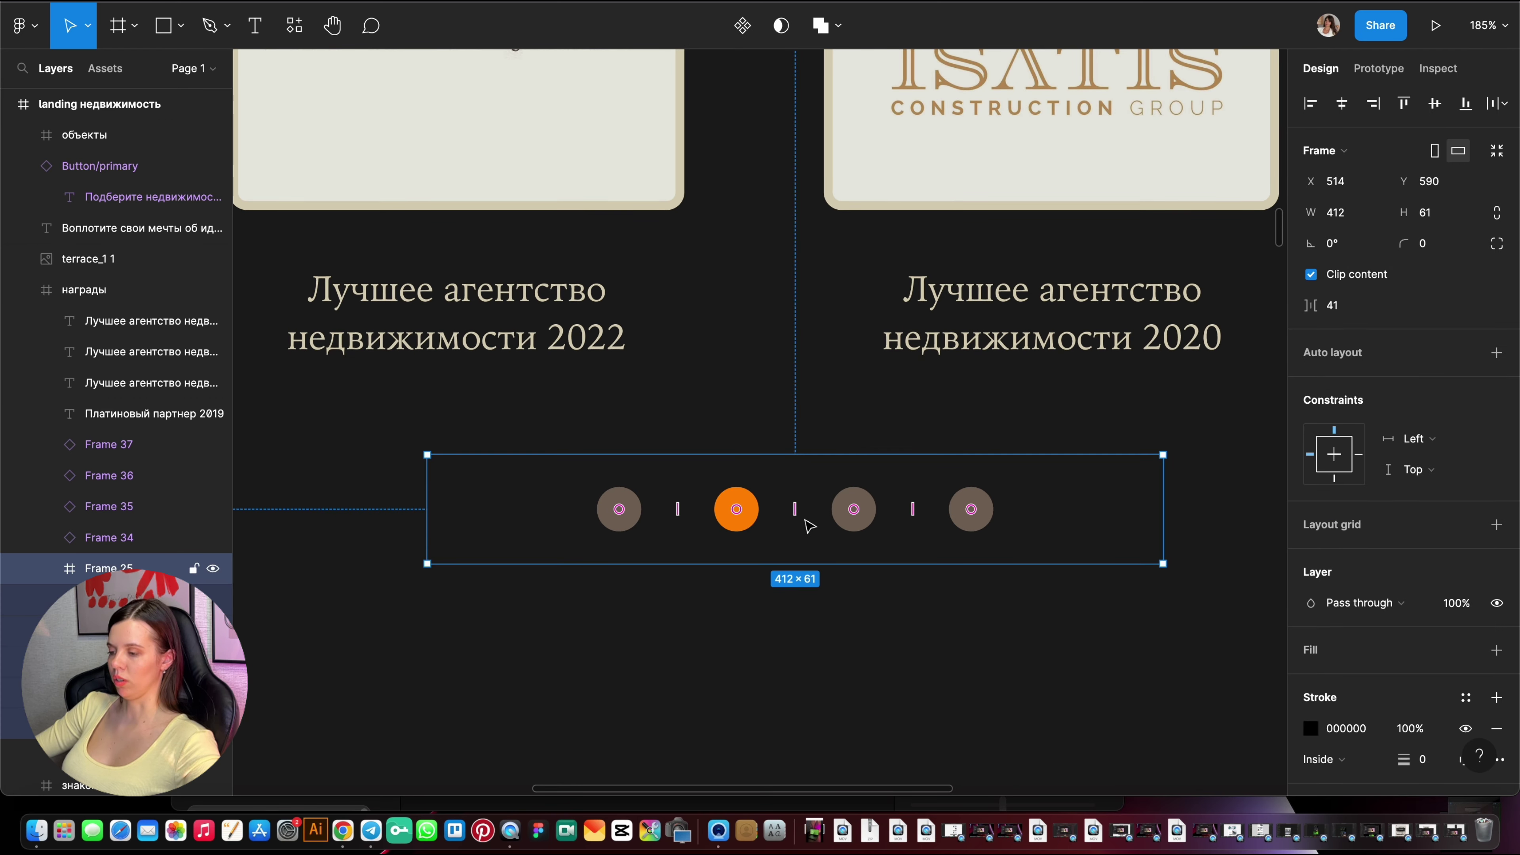
scroll(809, 525, "down", 5)
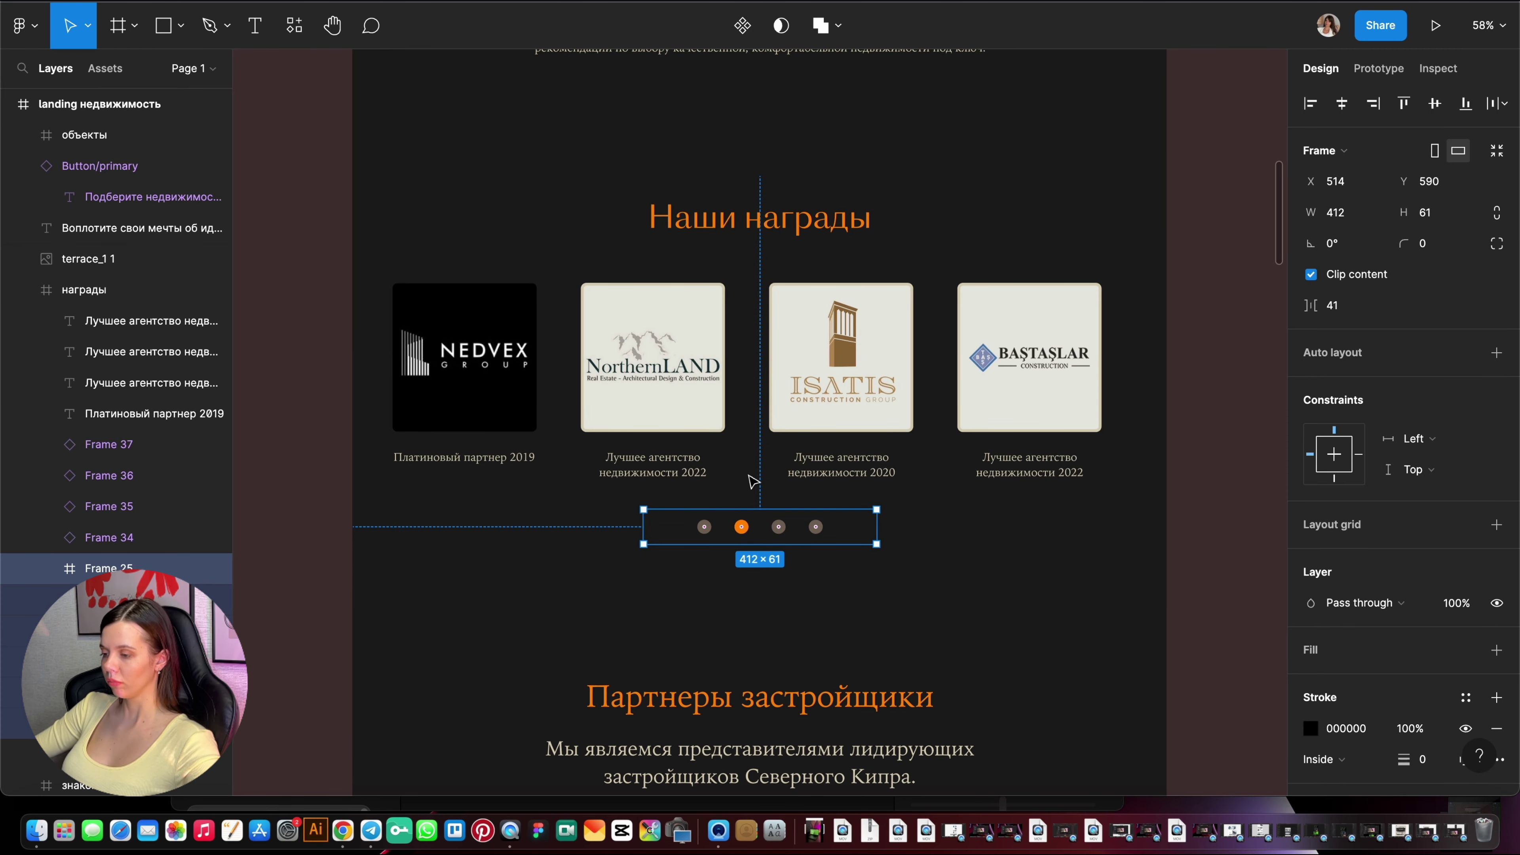
left_click(804, 382)
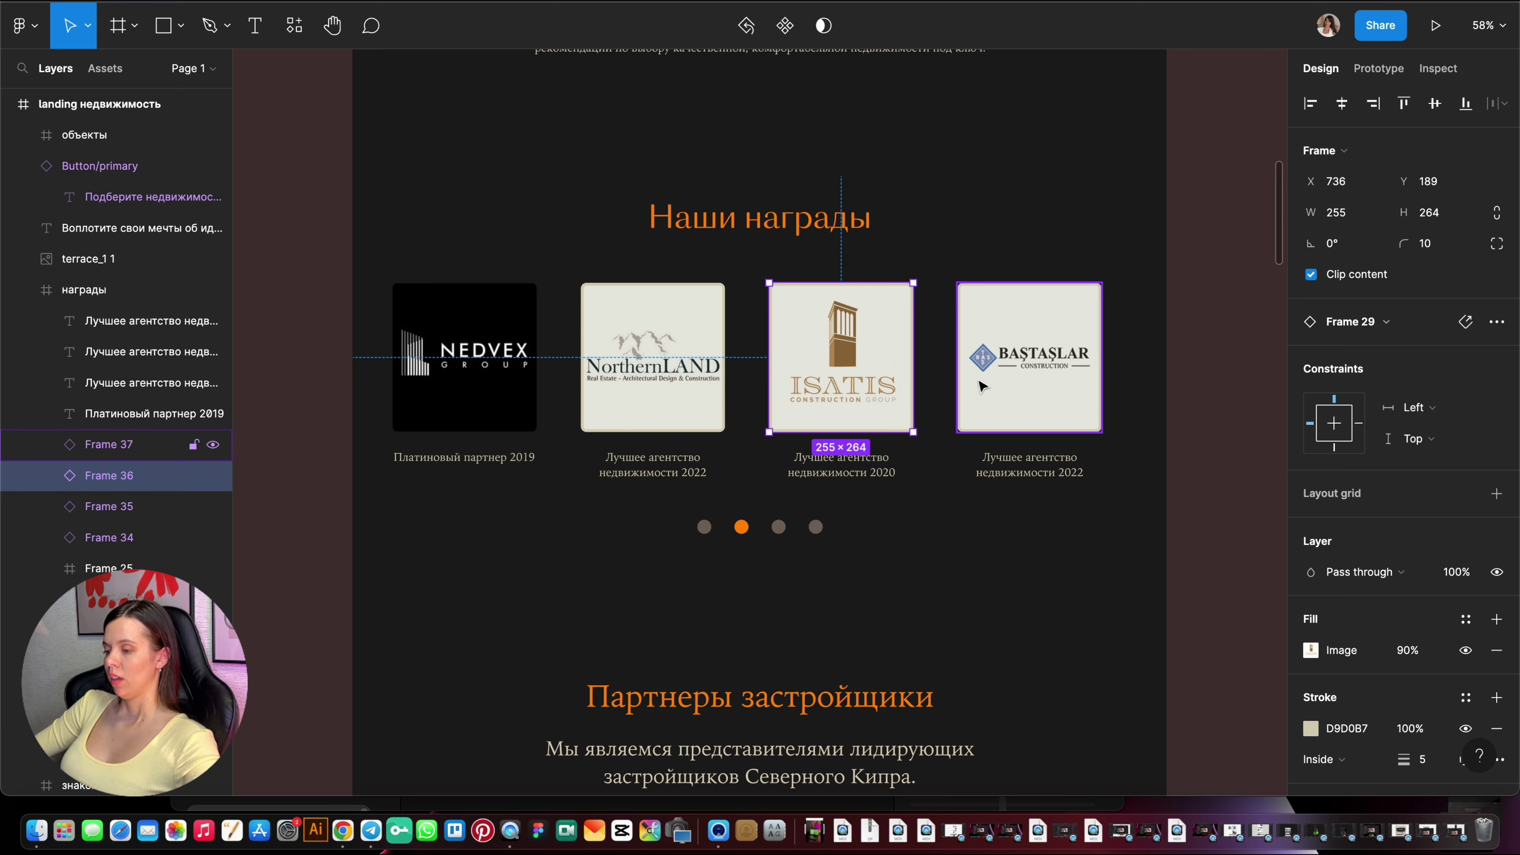
left_click(961, 385)
left_click(856, 385)
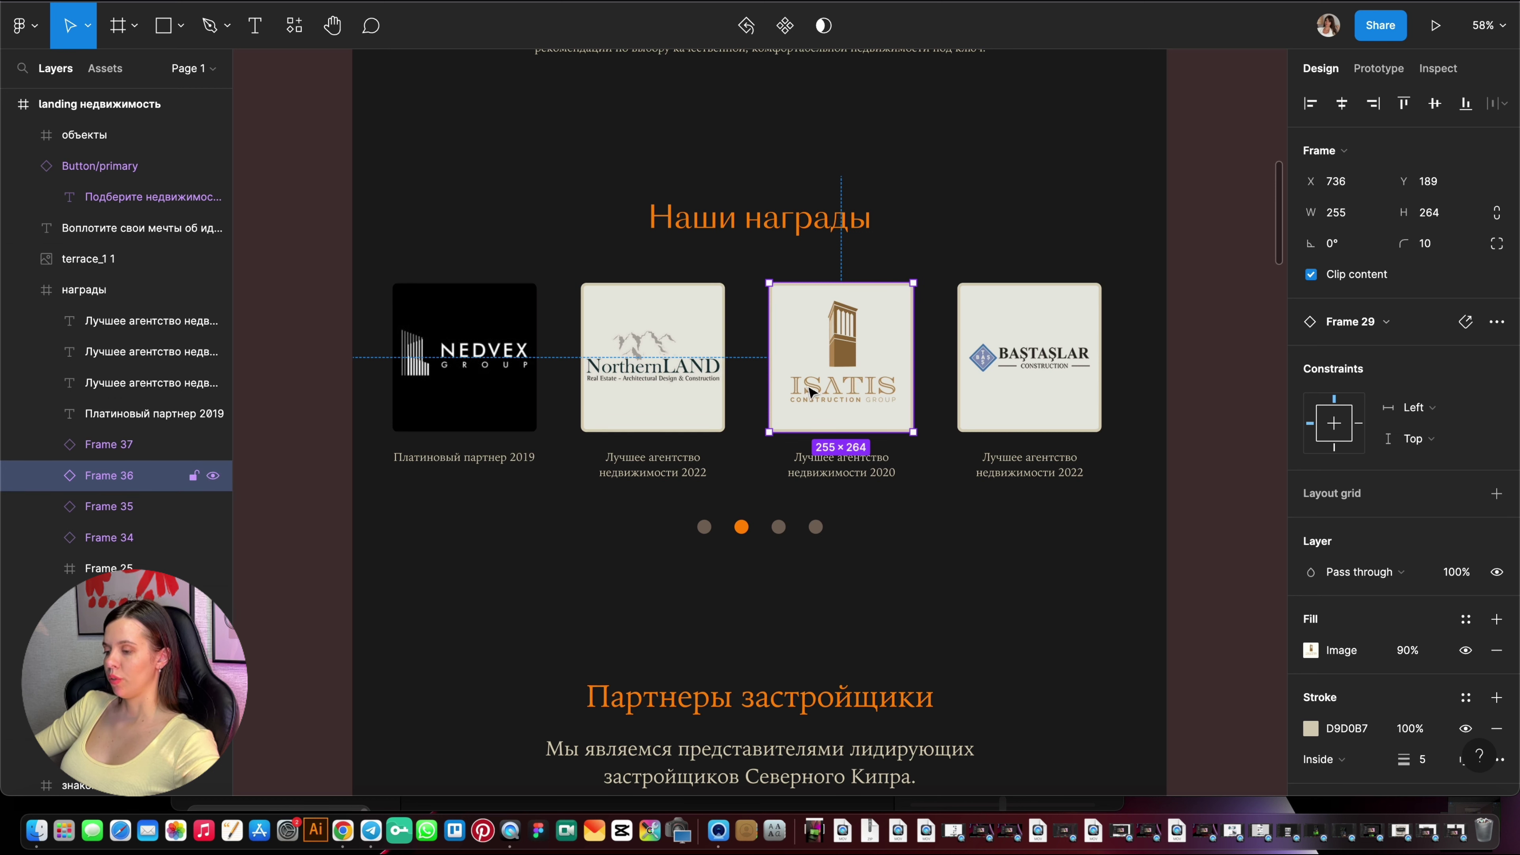
left_click(1212, 411)
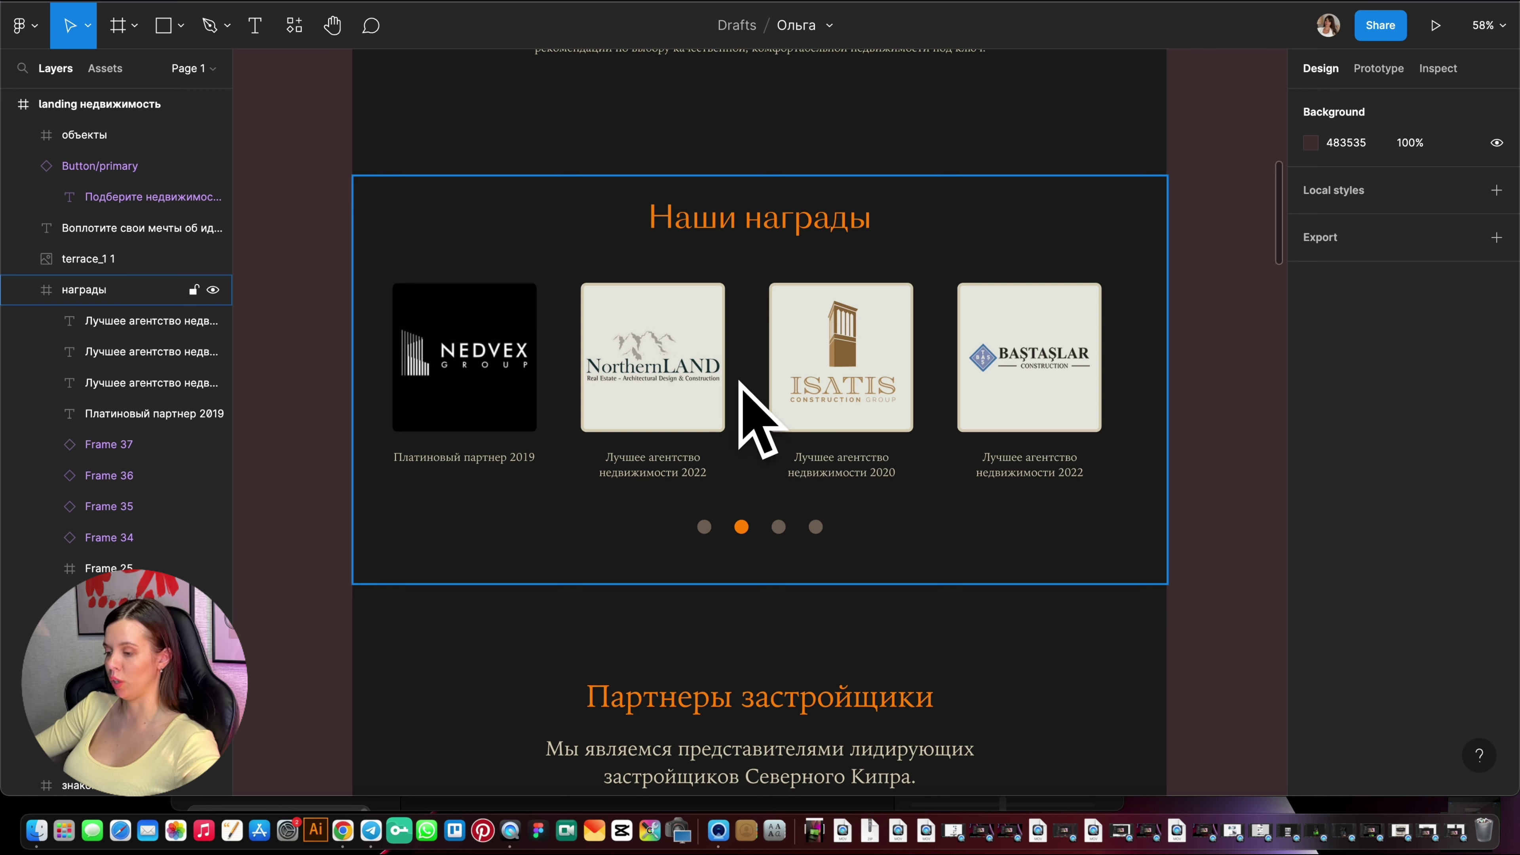
scroll(752, 298, "down", 3)
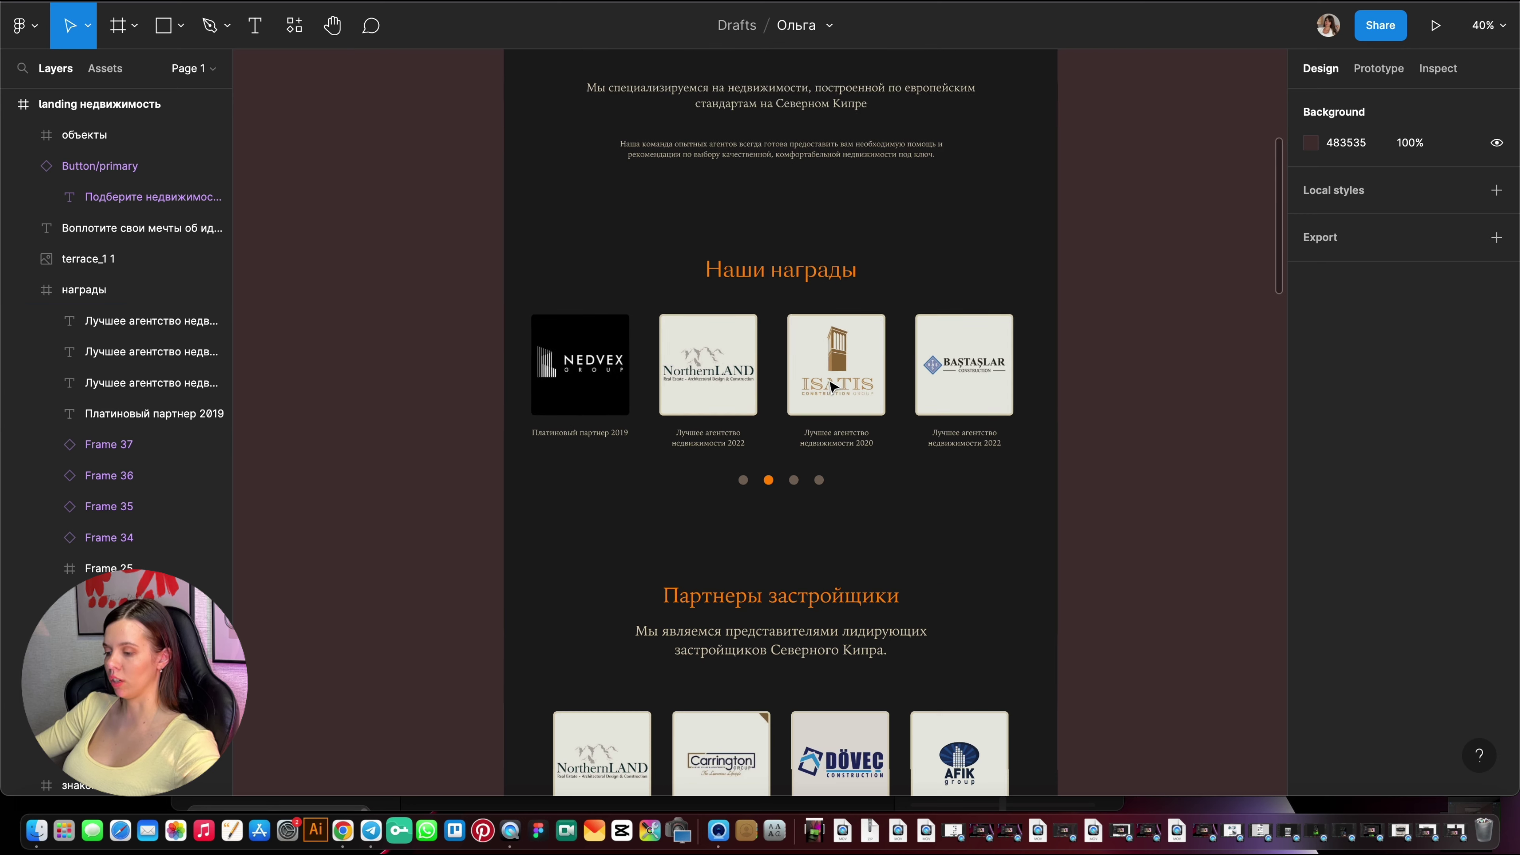
scroll(778, 270, "up", 5)
left_click(793, 240)
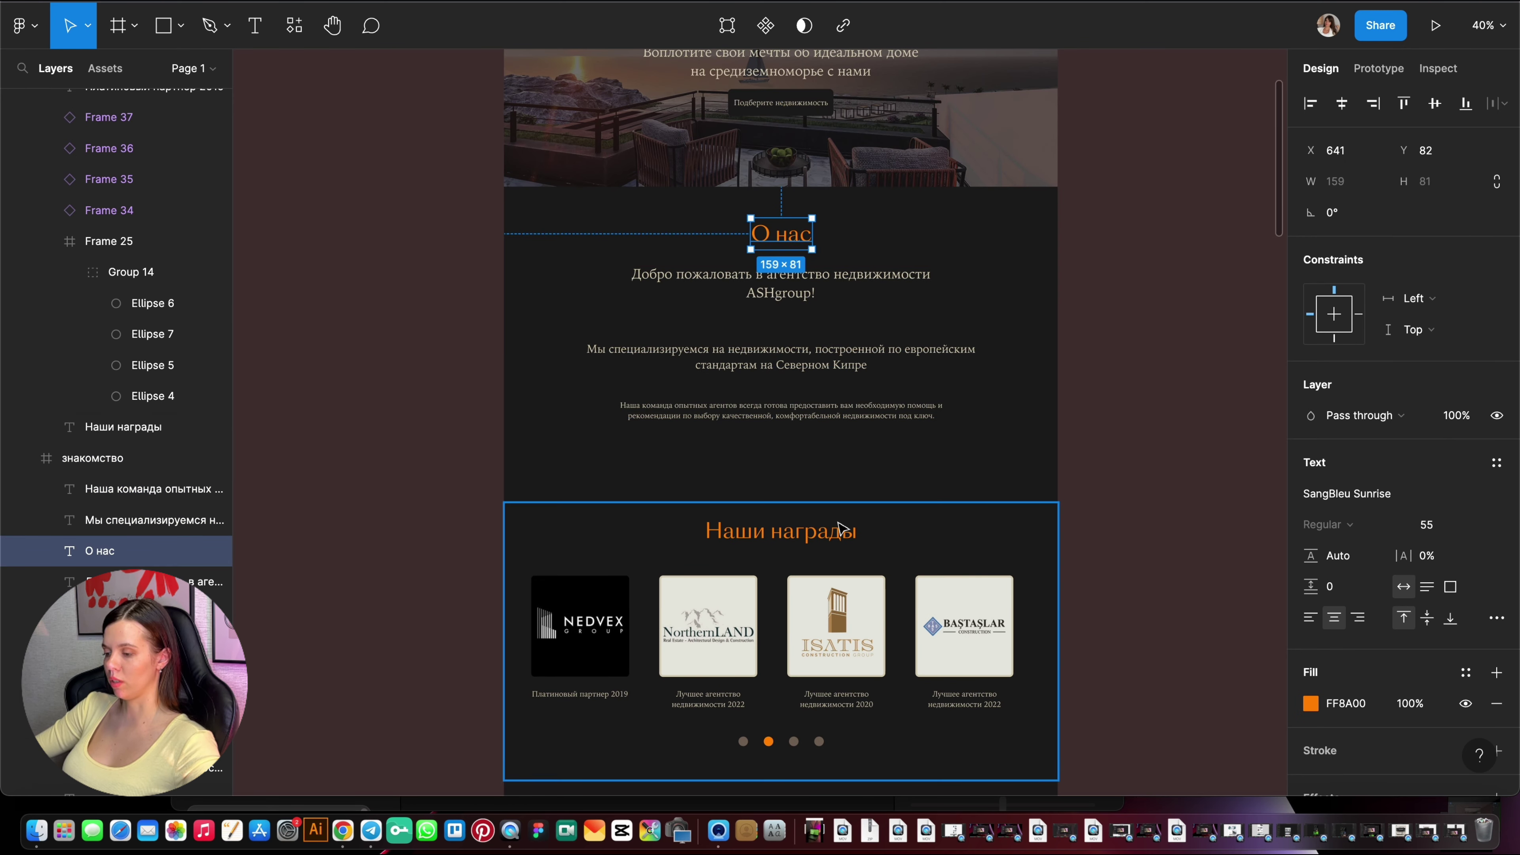
left_click(834, 530)
scroll(892, 467, "down", 5)
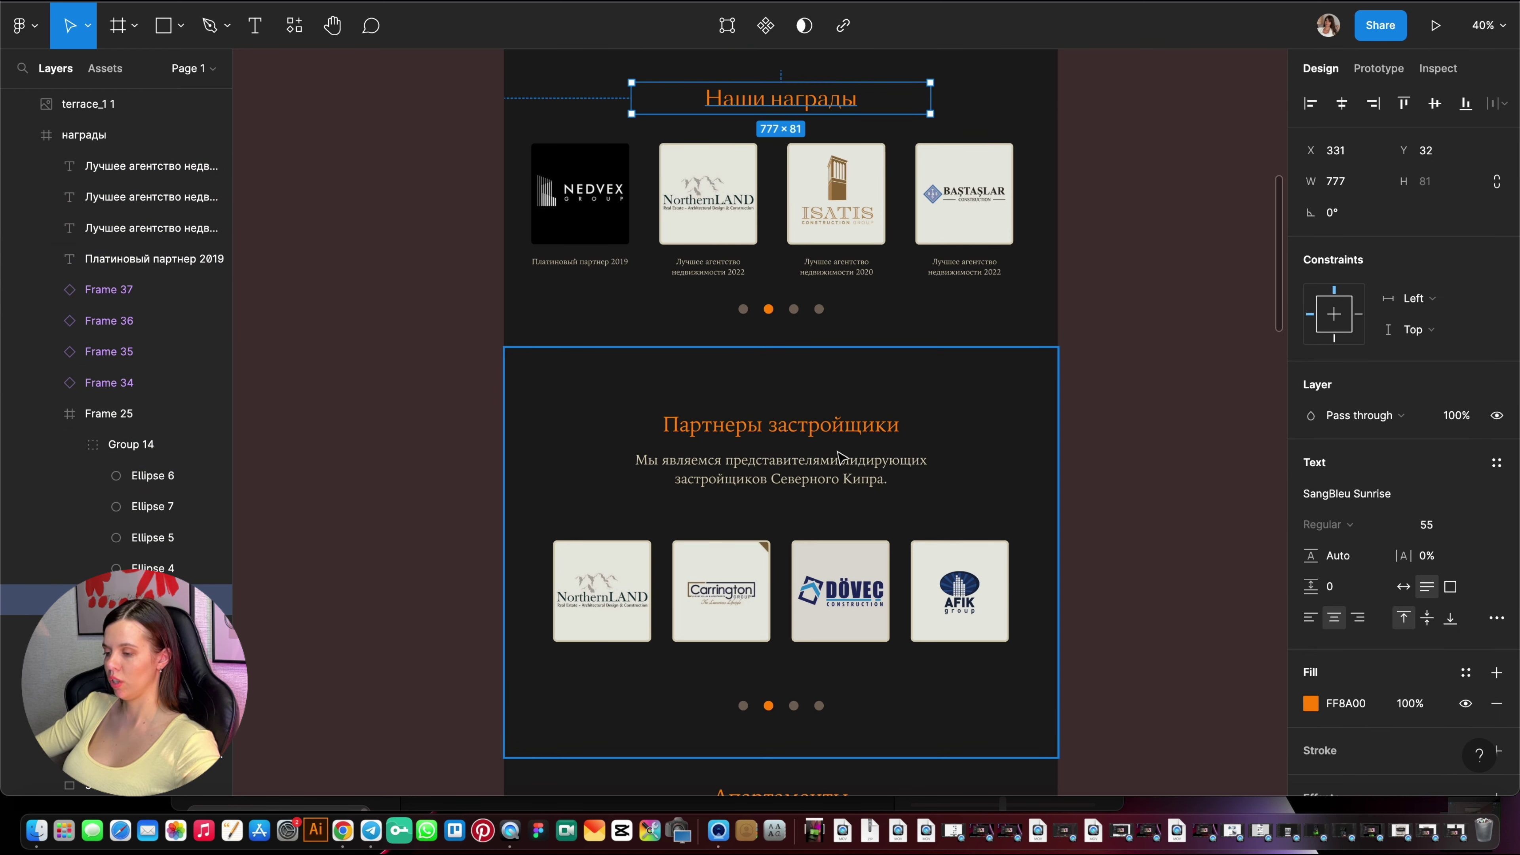
left_click(841, 434)
key("Escape")
key("Escape")
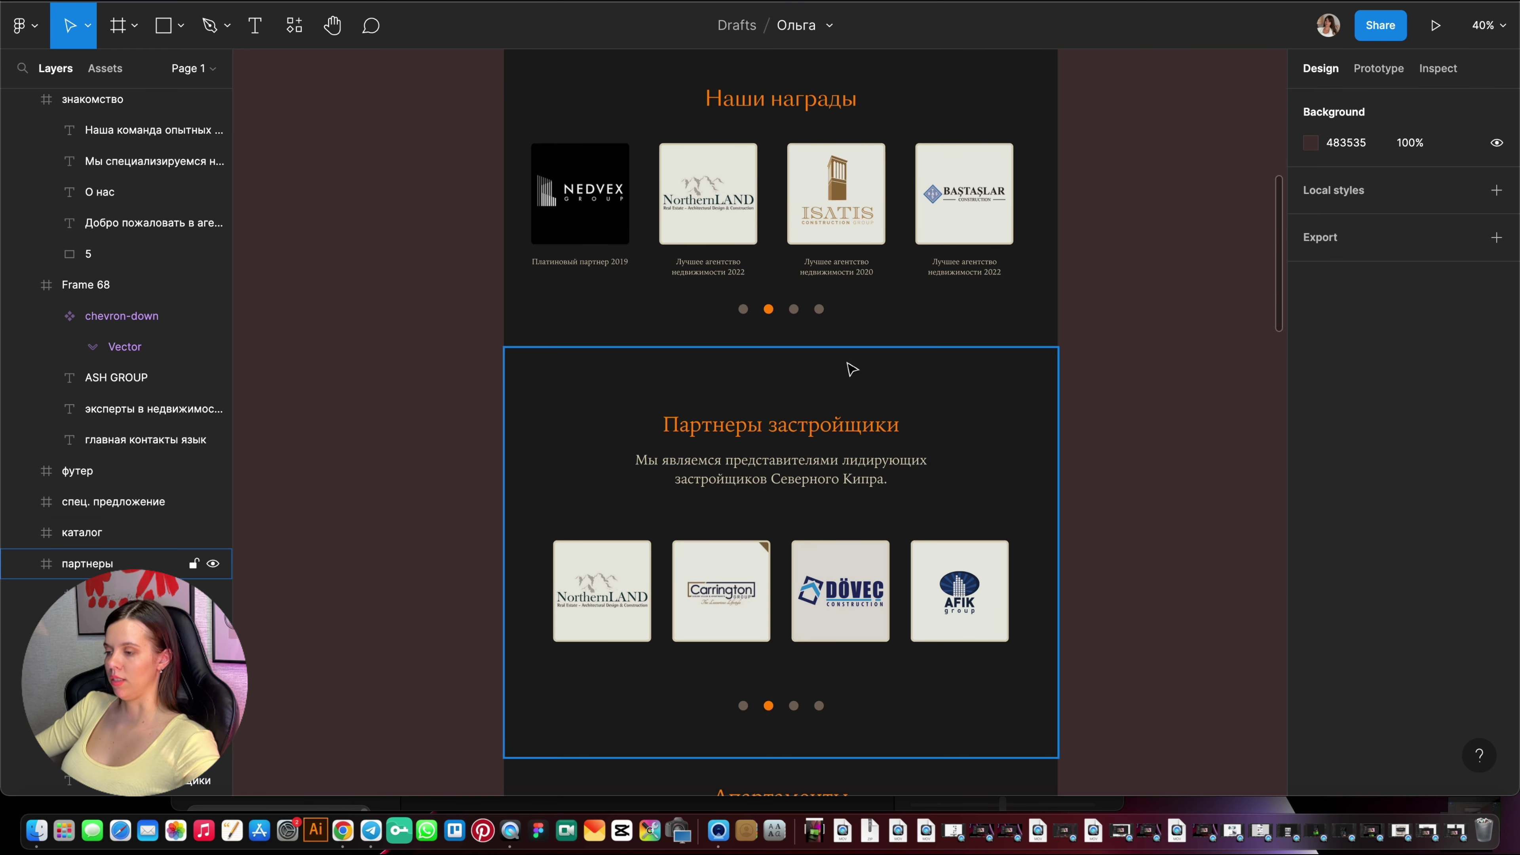
scroll(841, 366, "up", 1)
scroll(840, 363, "up", 2)
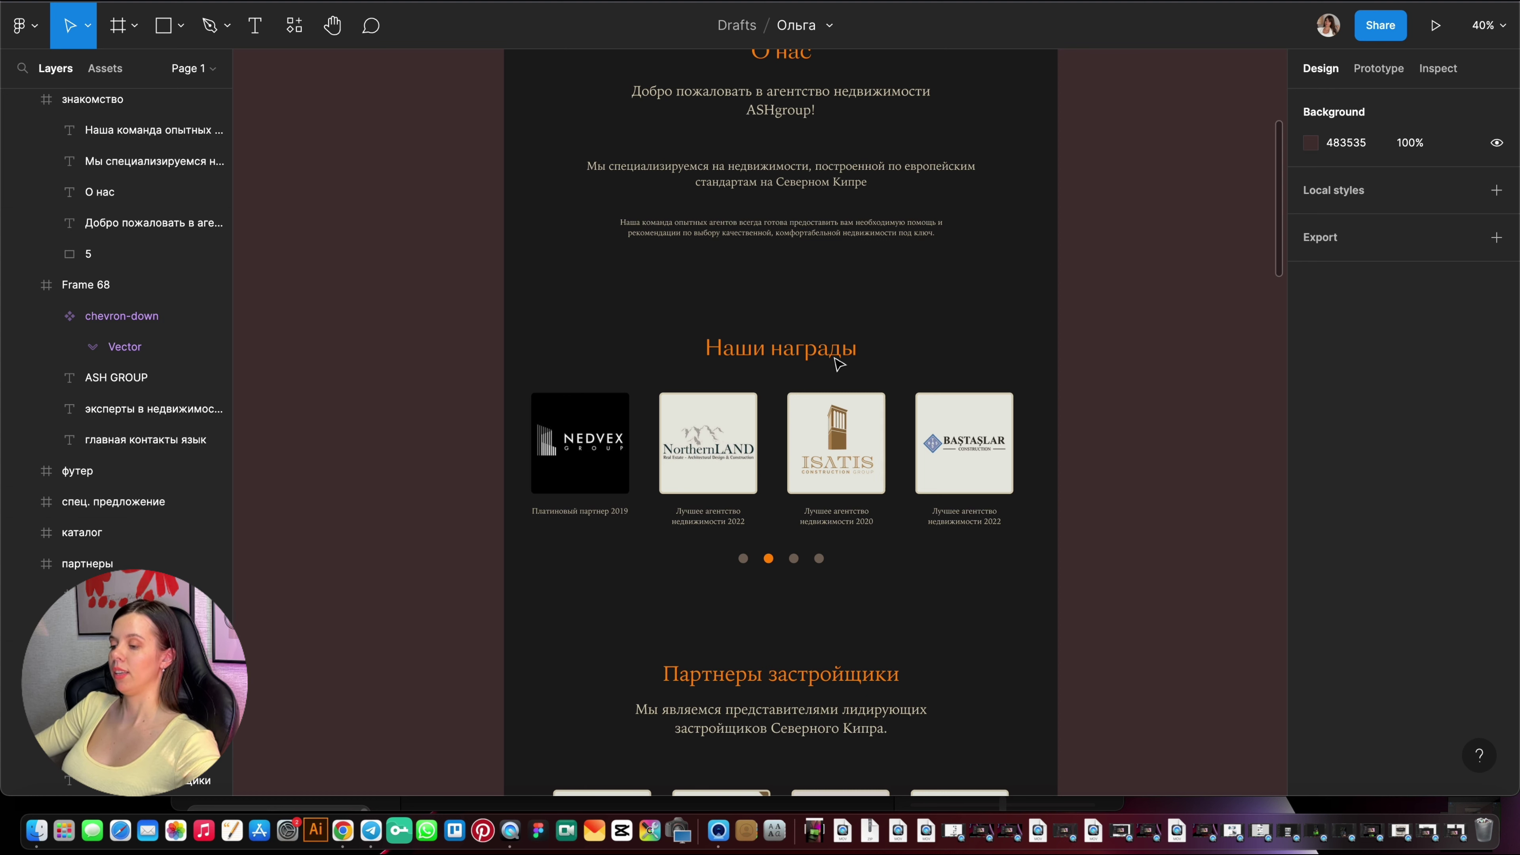
scroll(839, 364, "up", 1)
scroll(839, 363, "up", 3)
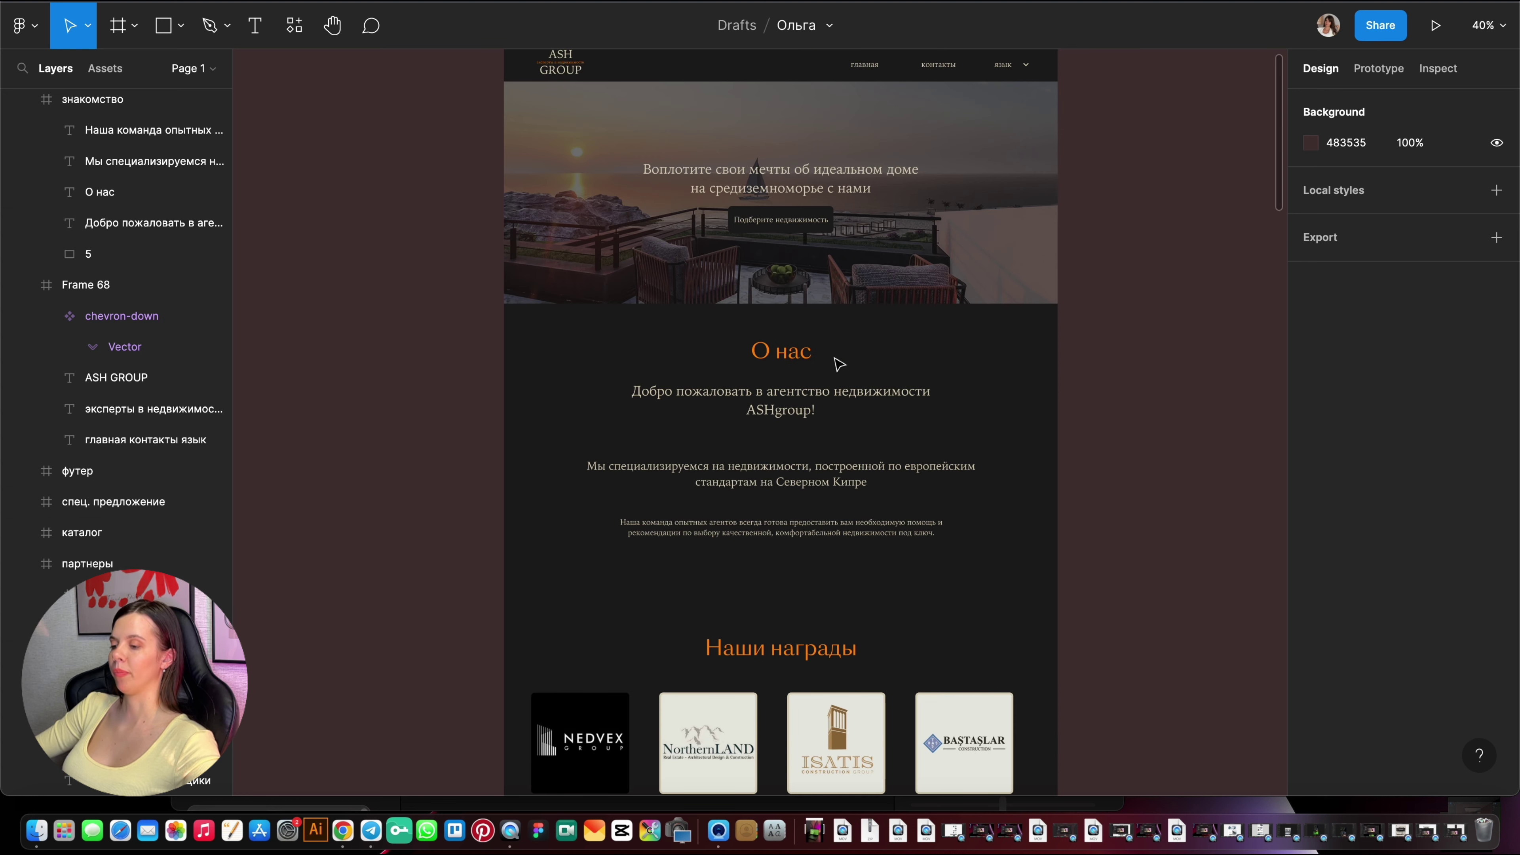
left_click(784, 359)
scroll(784, 358, "down", 3)
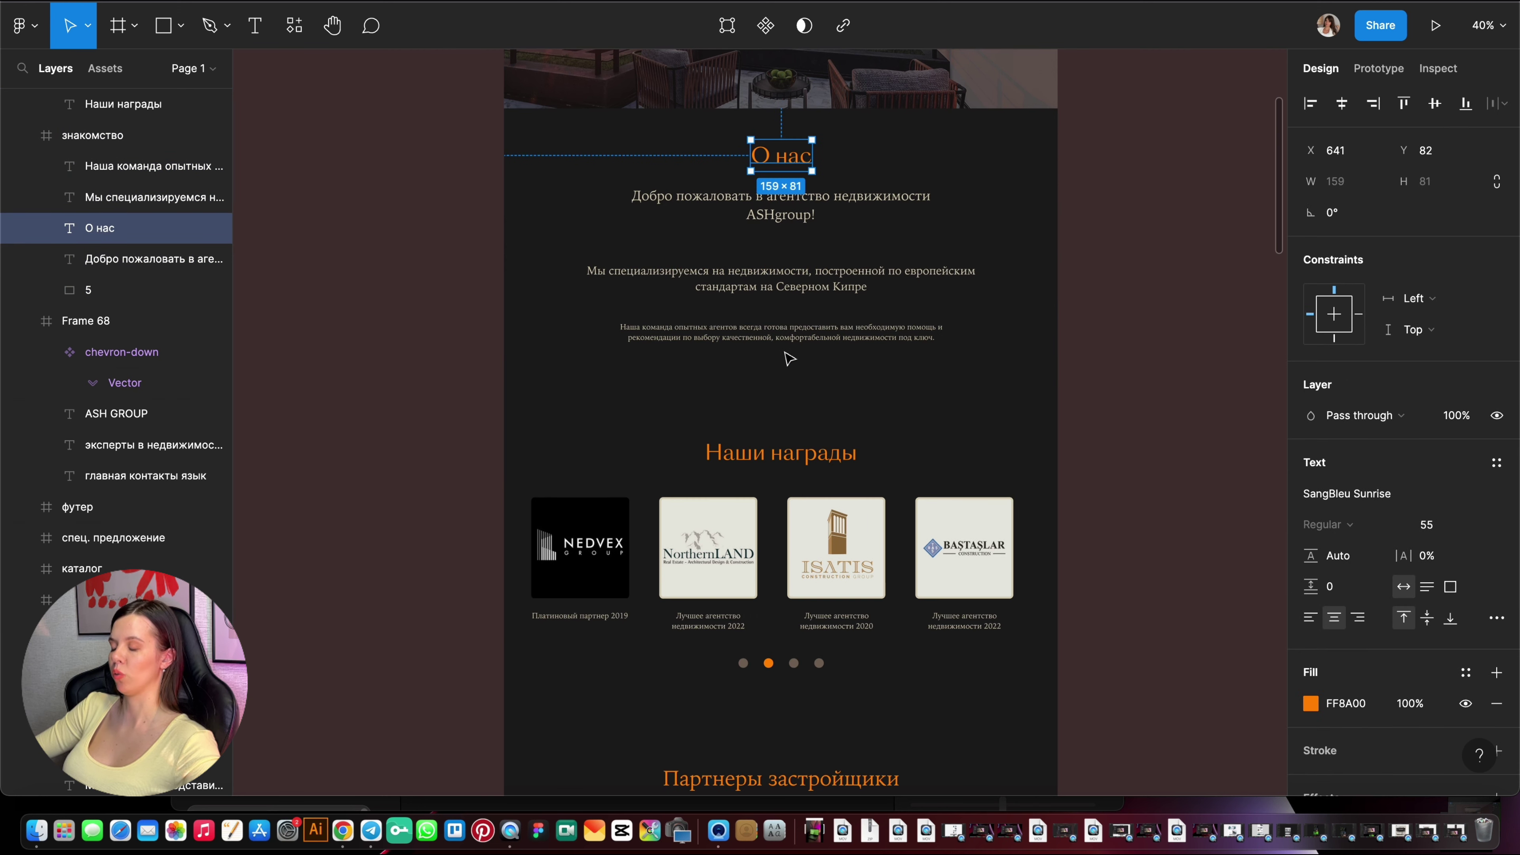
scroll(783, 358, "down", 1)
scroll(784, 358, "down", 3)
scroll(784, 358, "down", 3)
scroll(786, 358, "down", 3)
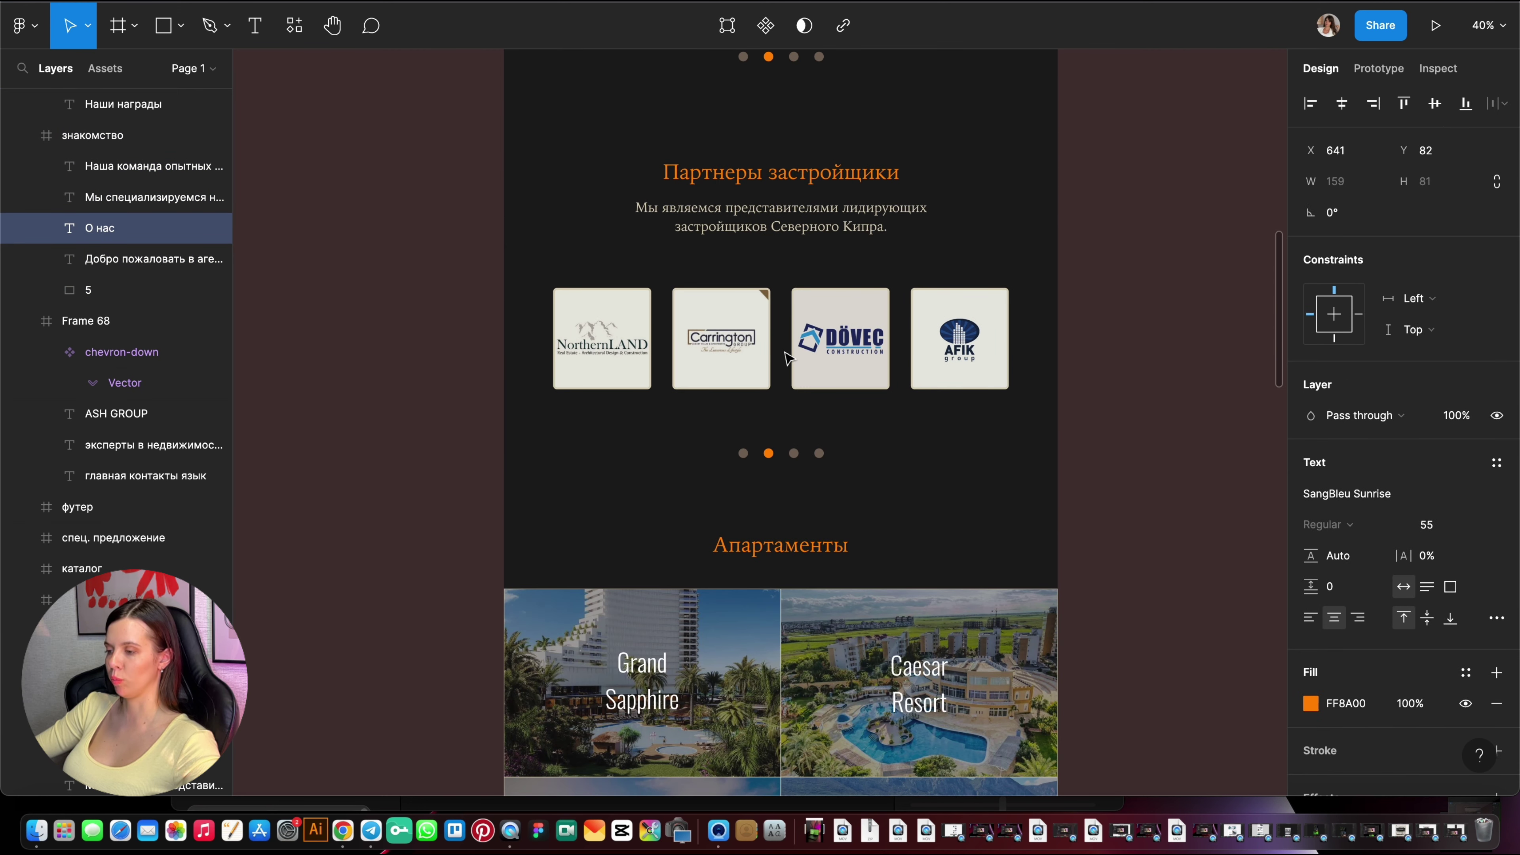
scroll(754, 162, "up", 3)
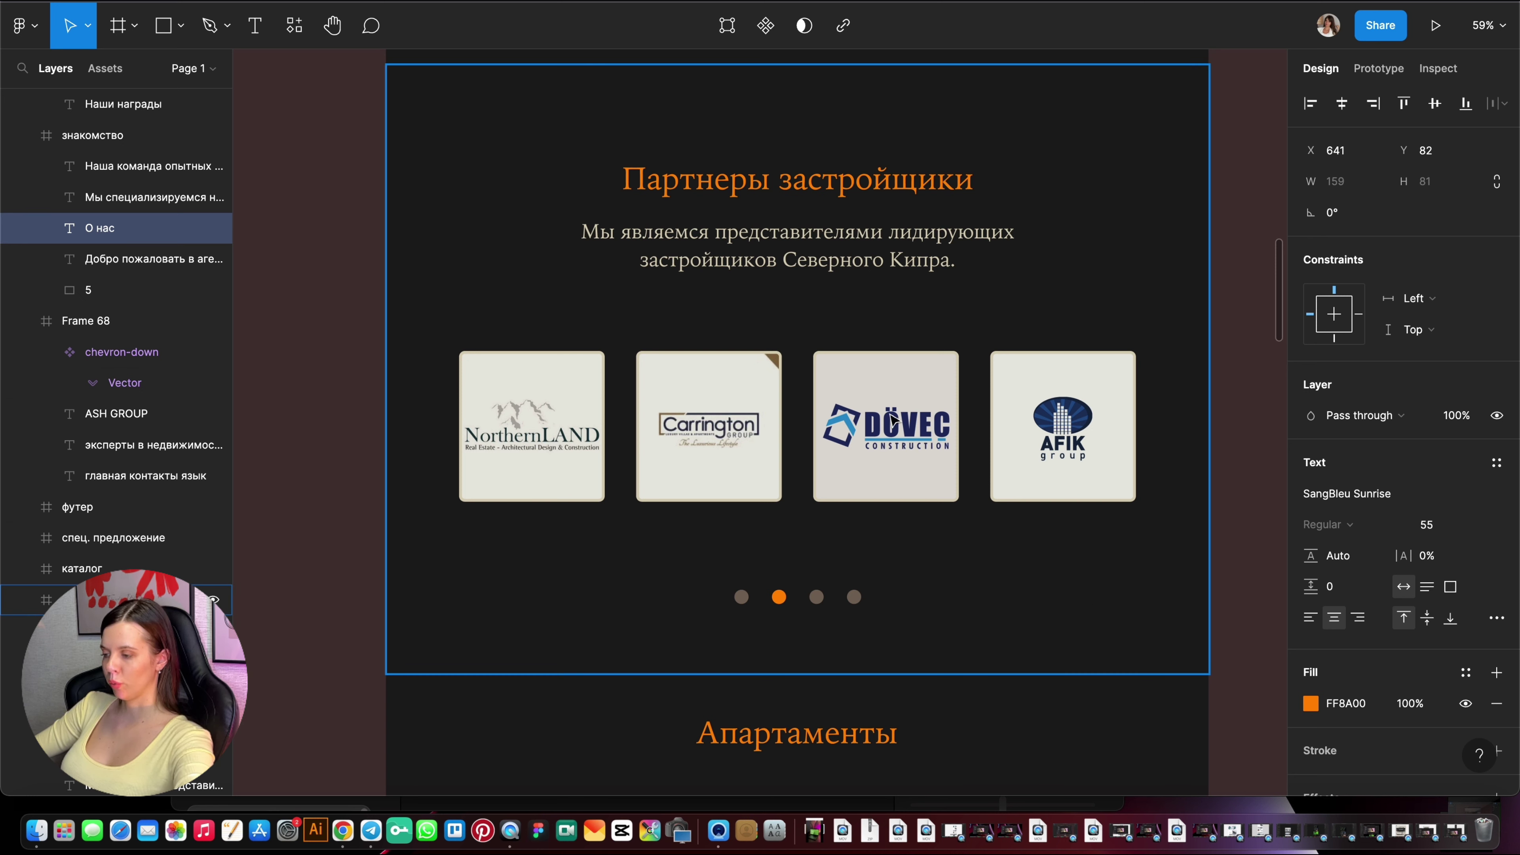
scroll(1057, 479, "up", 3)
scroll(1005, 475, "up", 5)
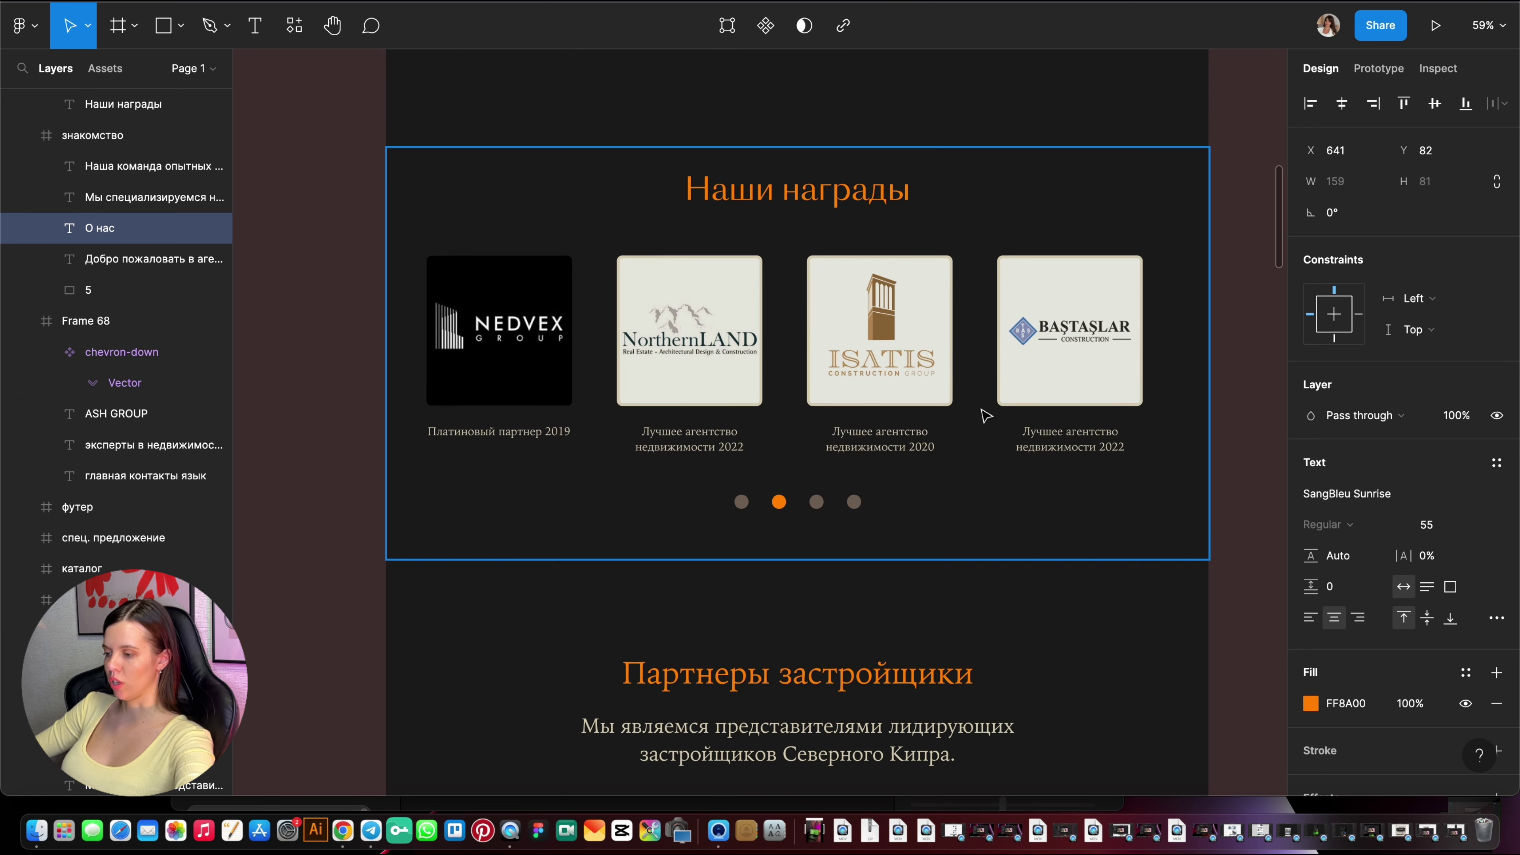
scroll(802, 398, "down", 5)
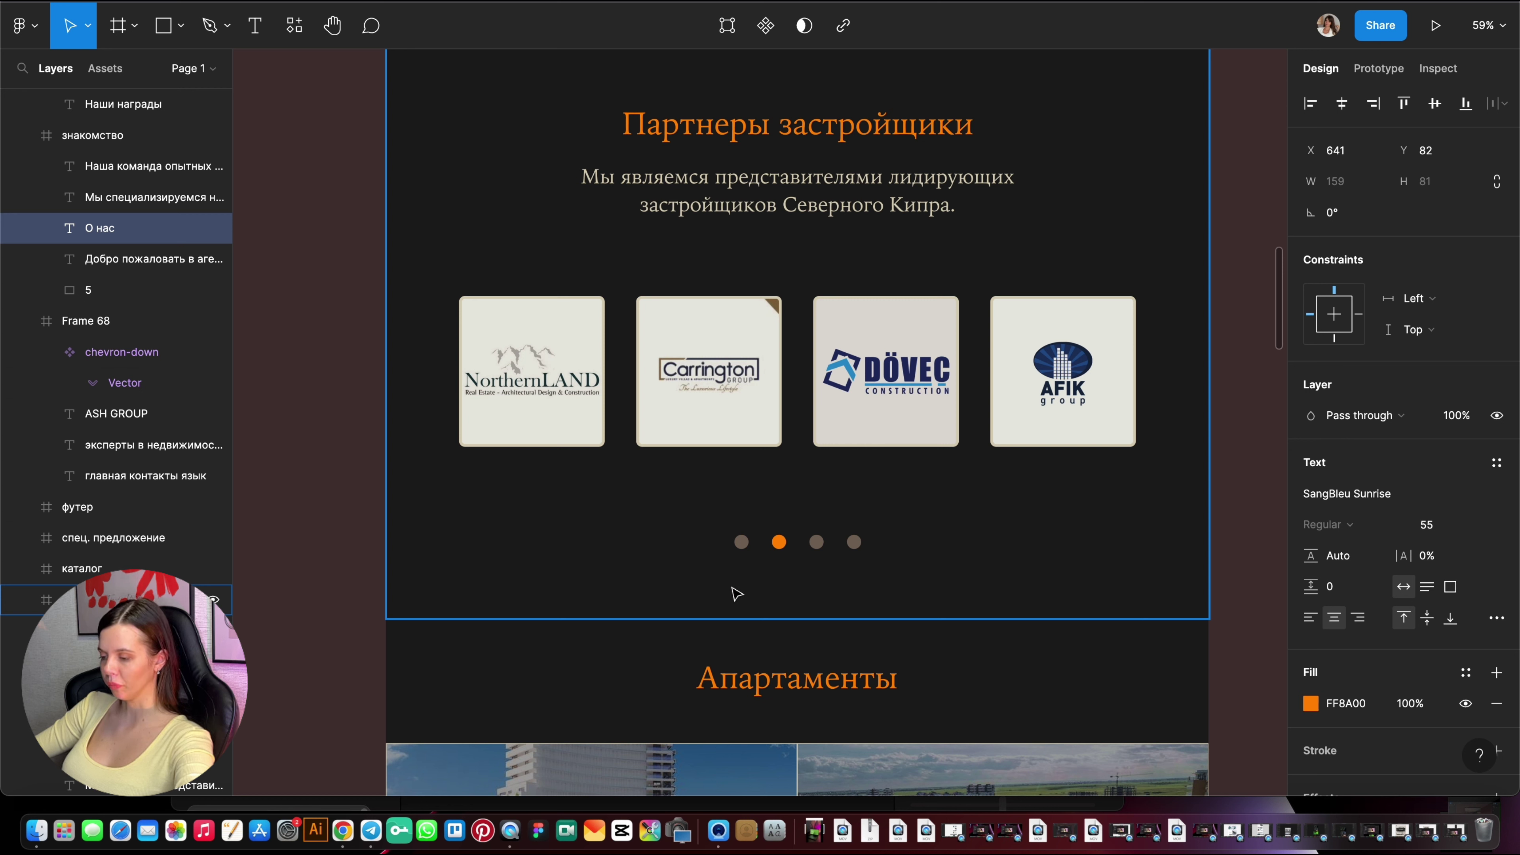
left_click(906, 359)
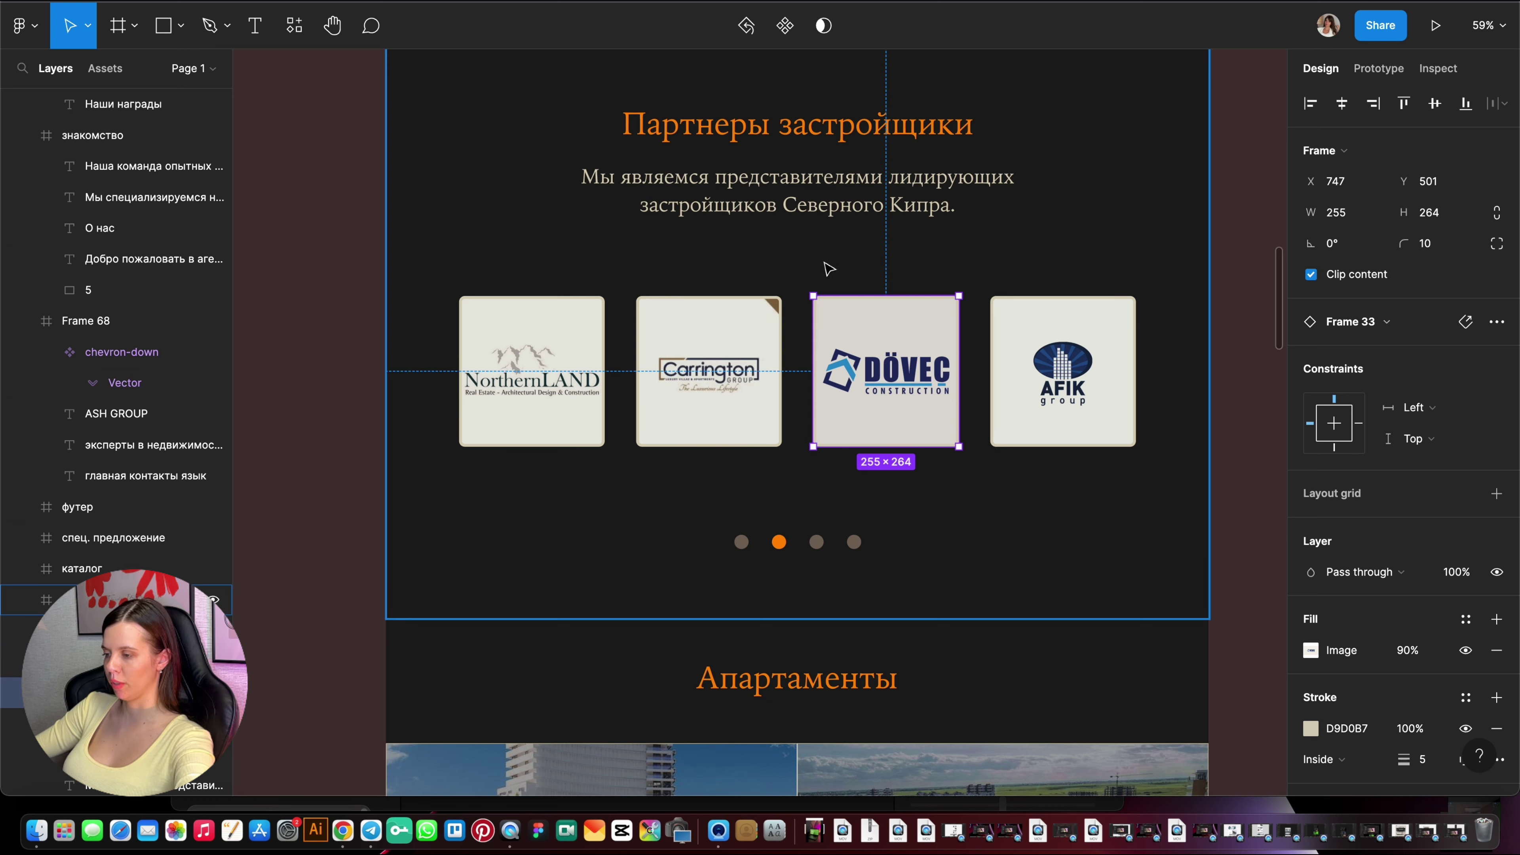
left_click(865, 231)
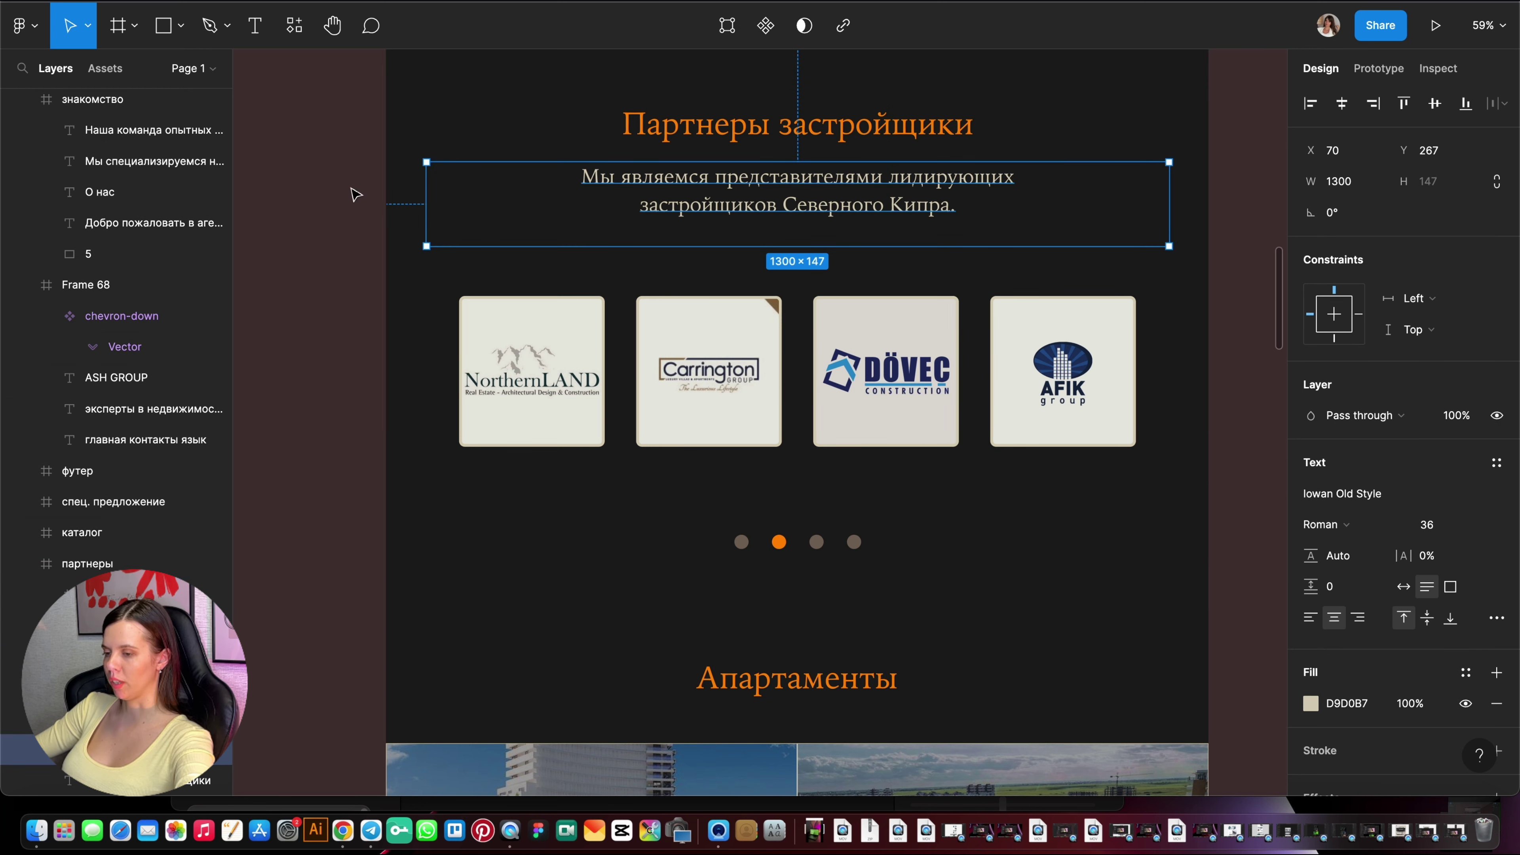
left_click(354, 194)
scroll(611, 293, "down", 5)
scroll(611, 291, "down", 5)
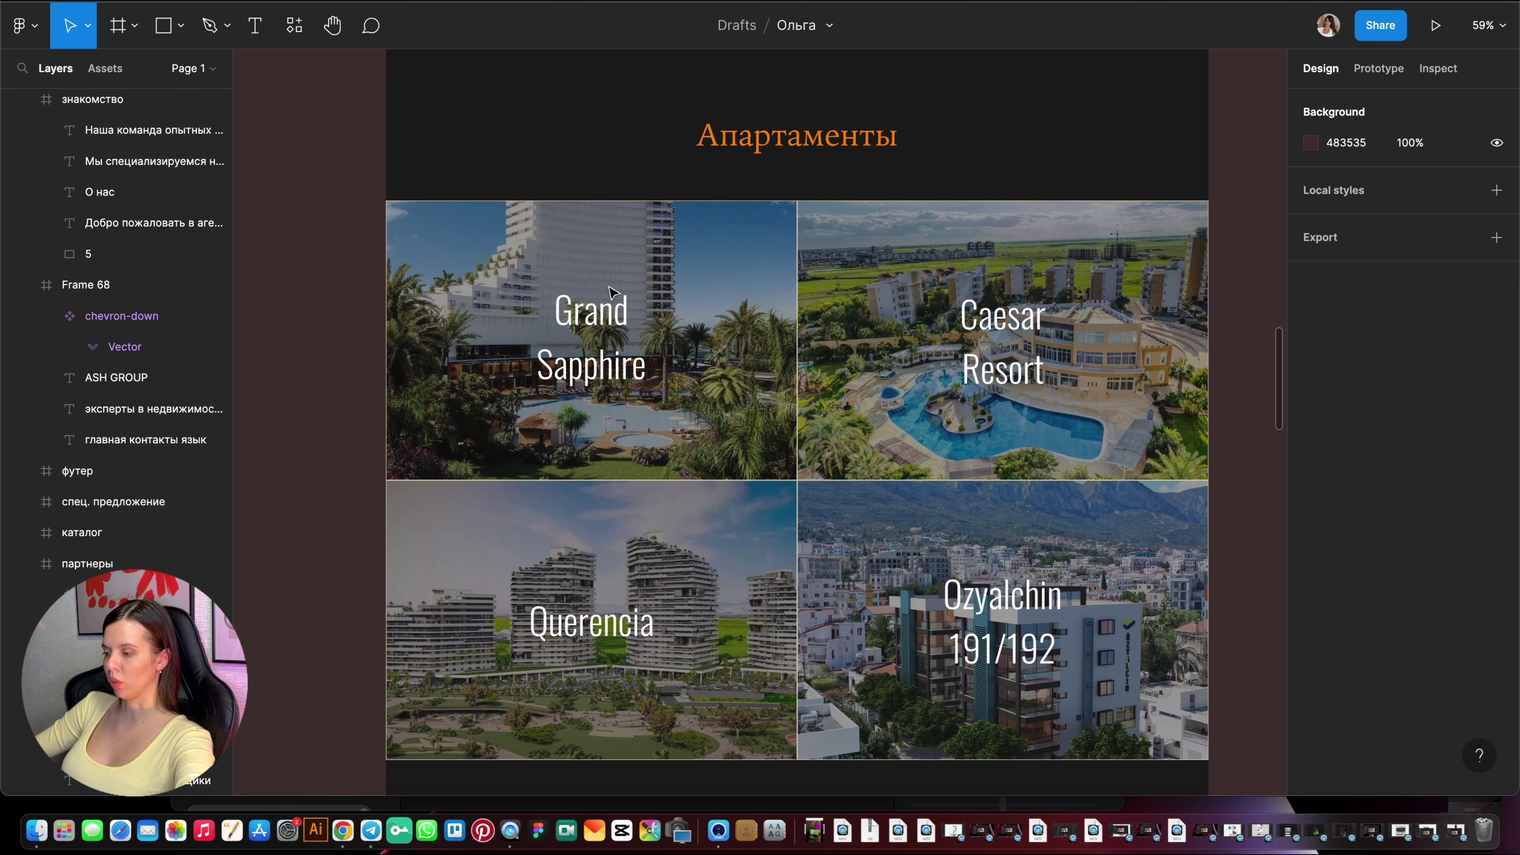
Set the Grand Sapphire caption's line height to 120%, passing through 140% first.
scroll(611, 292, "down", 1)
left_click(724, 282)
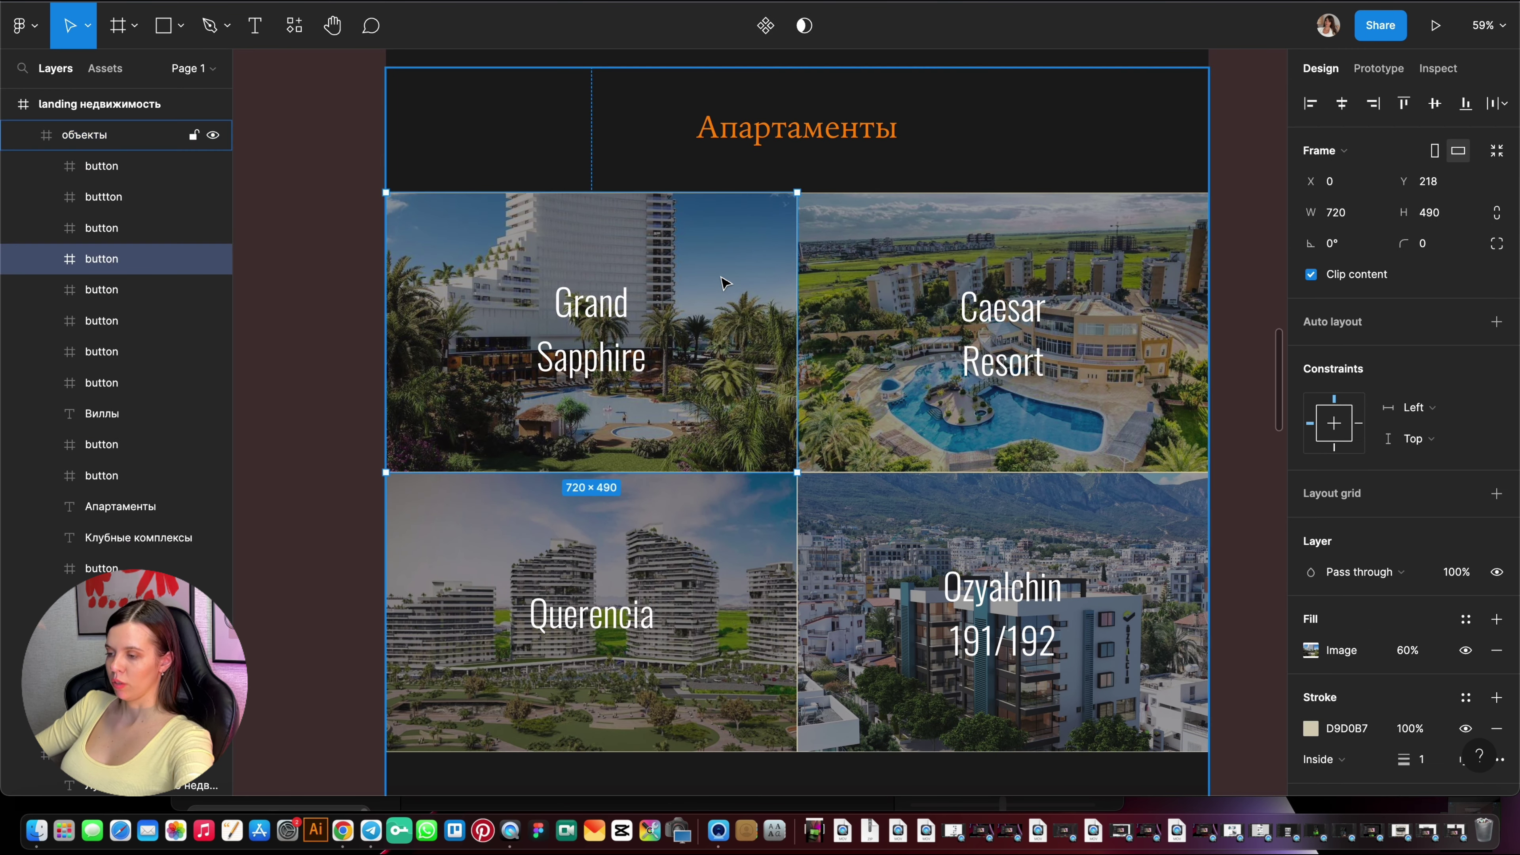
left_click(344, 238)
left_click(614, 330)
double_click(615, 329)
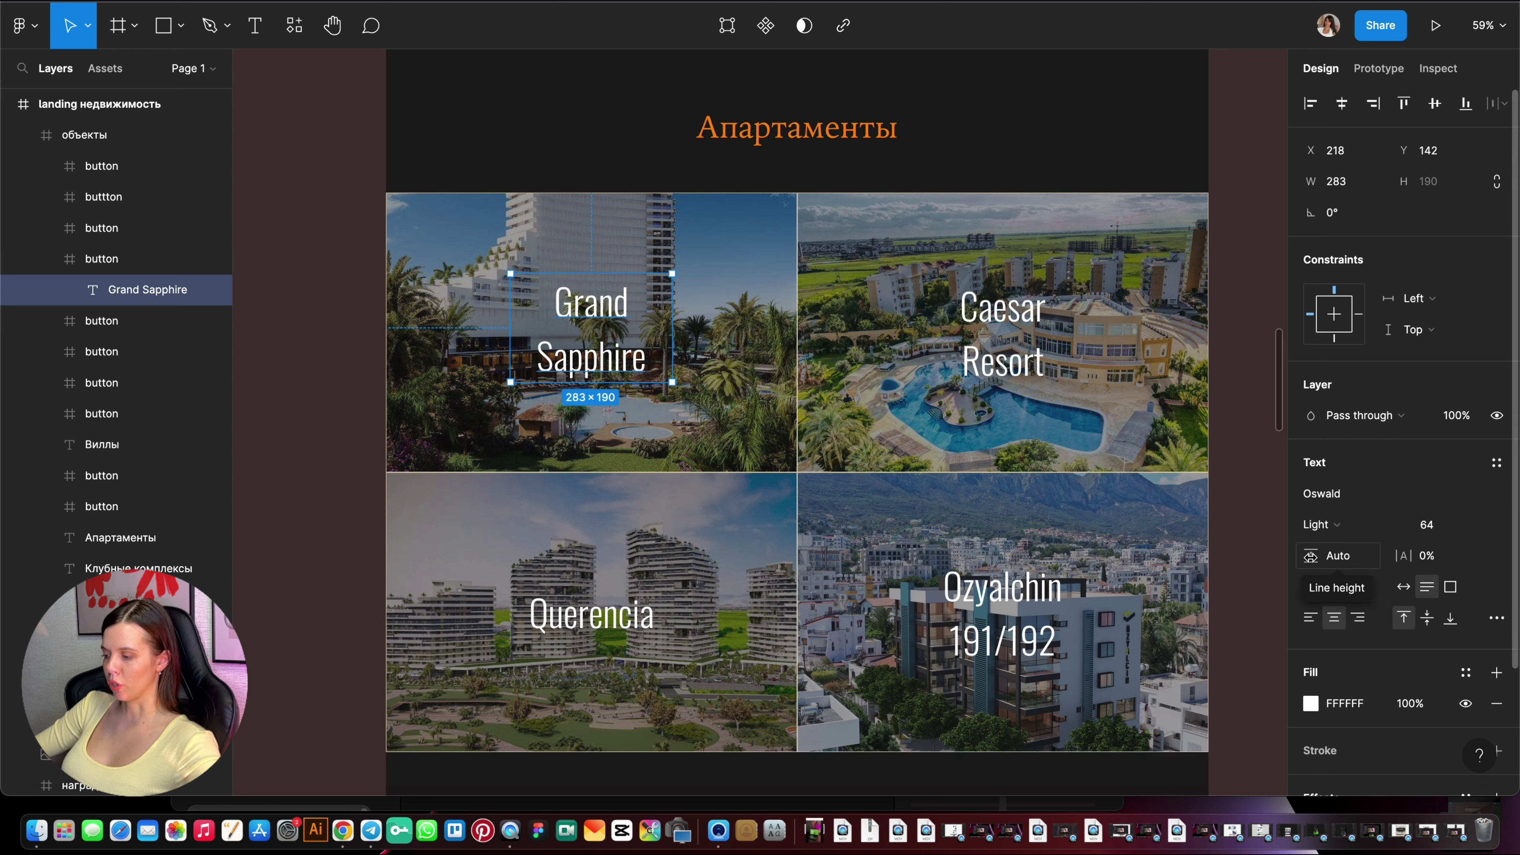
left_click(1346, 563)
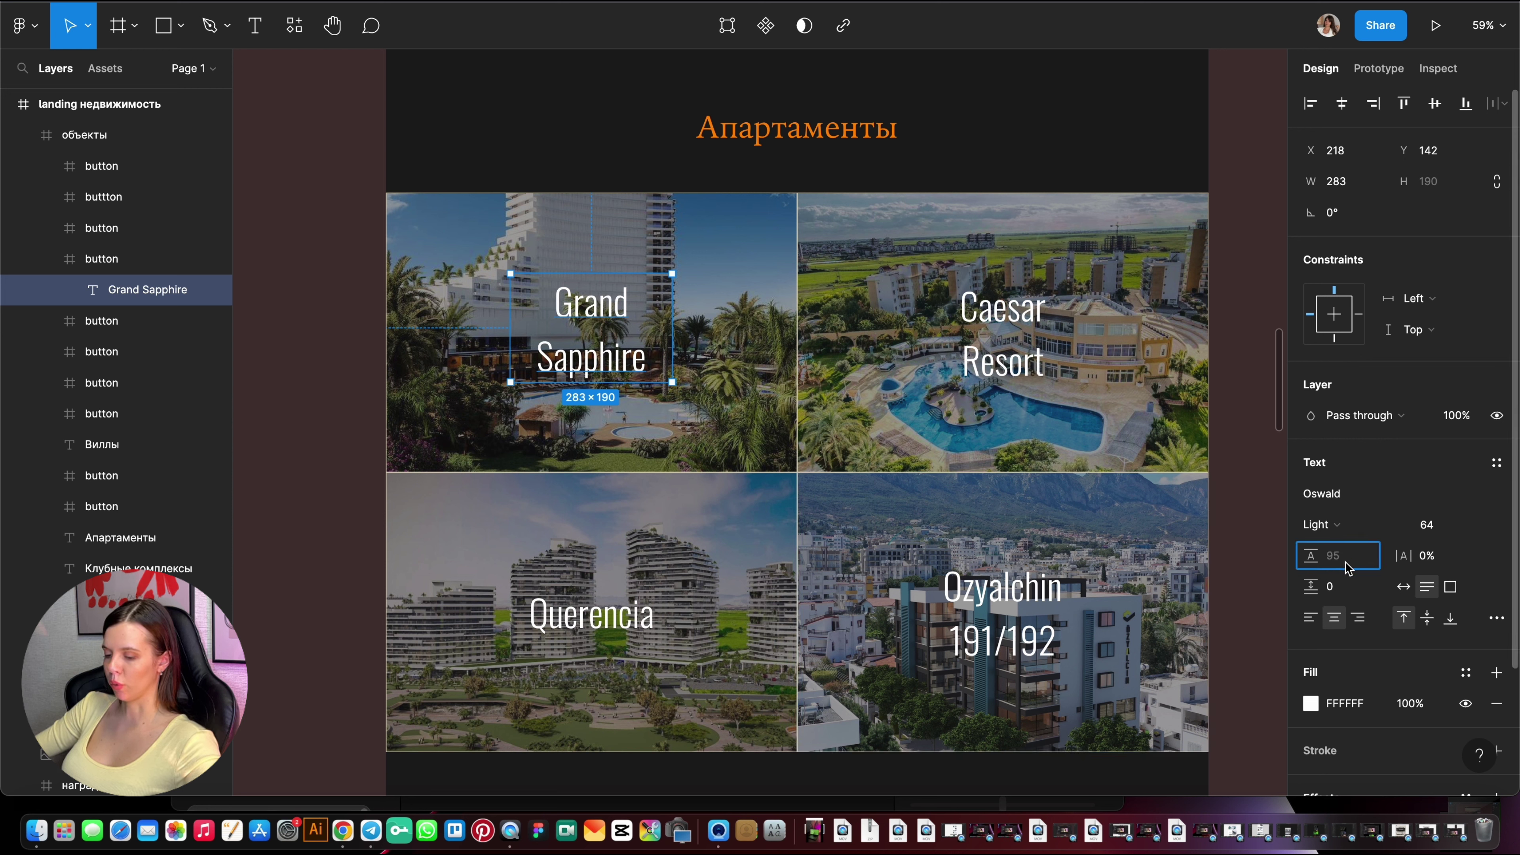
type("140")
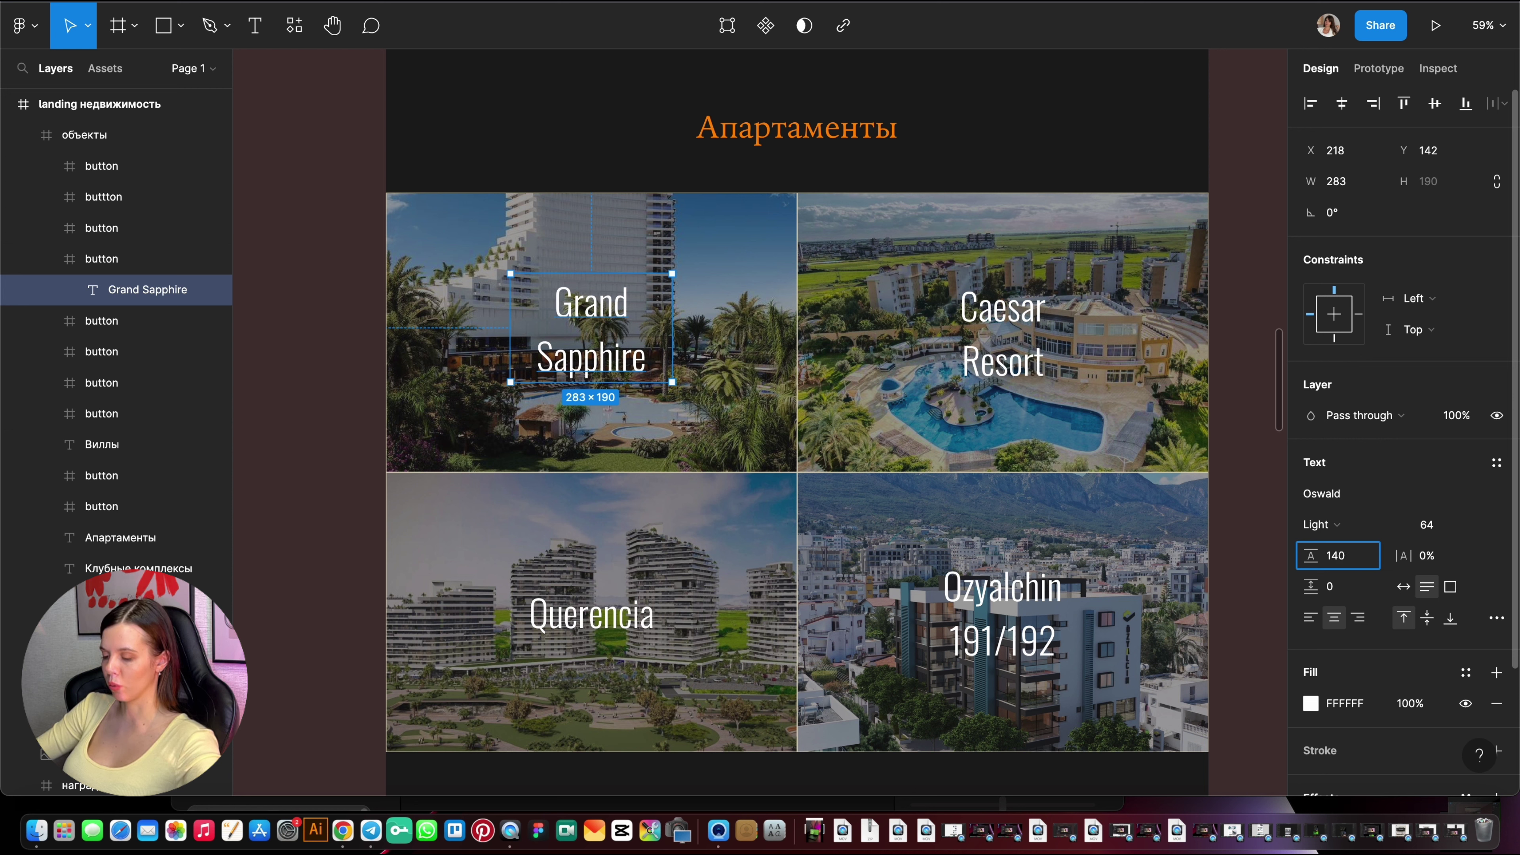
key("Return")
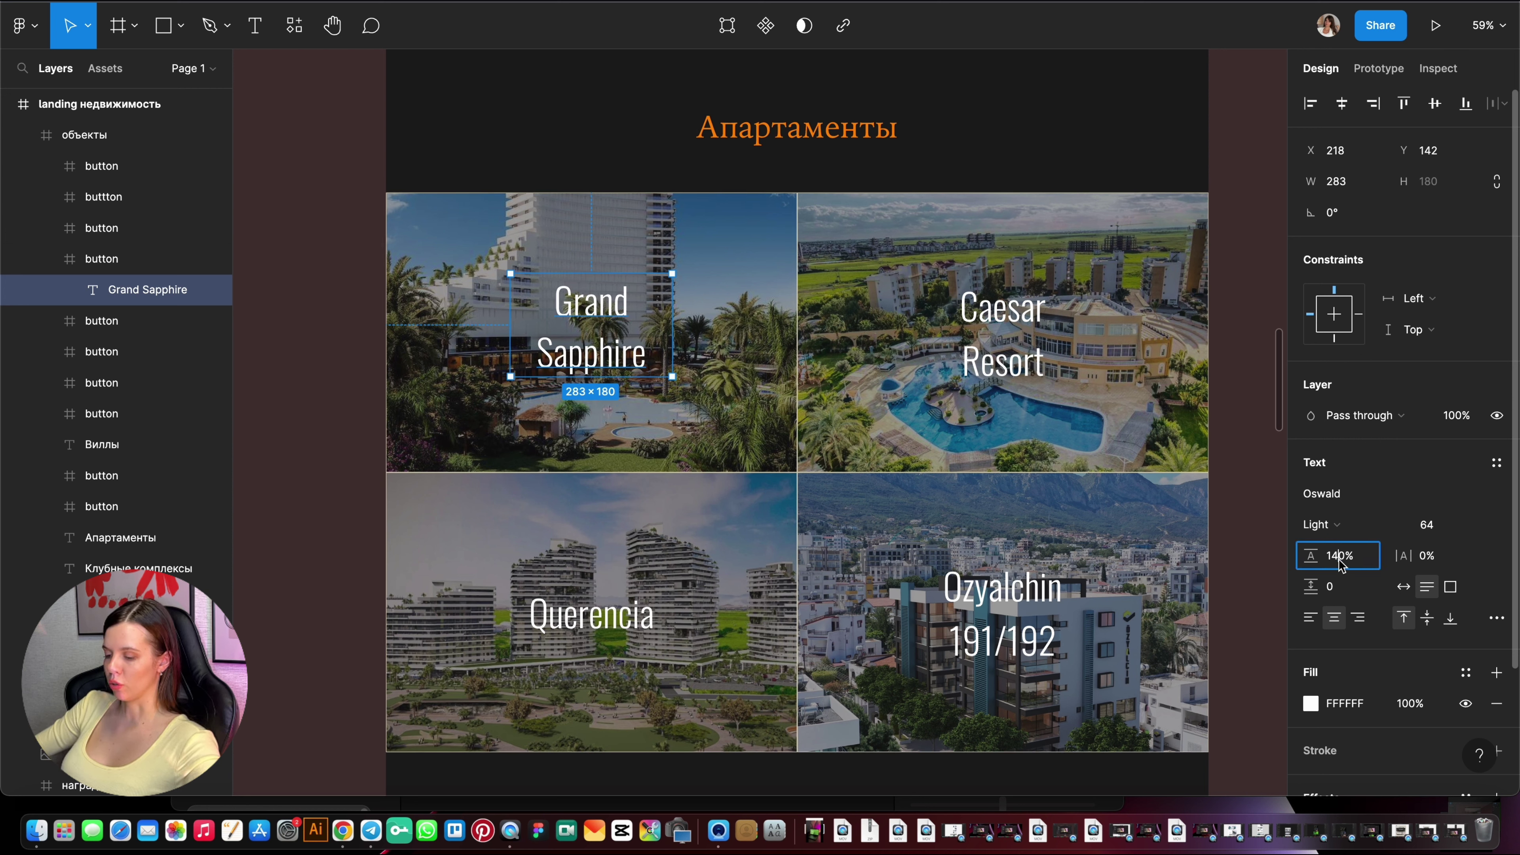
type("120")
key("Return")
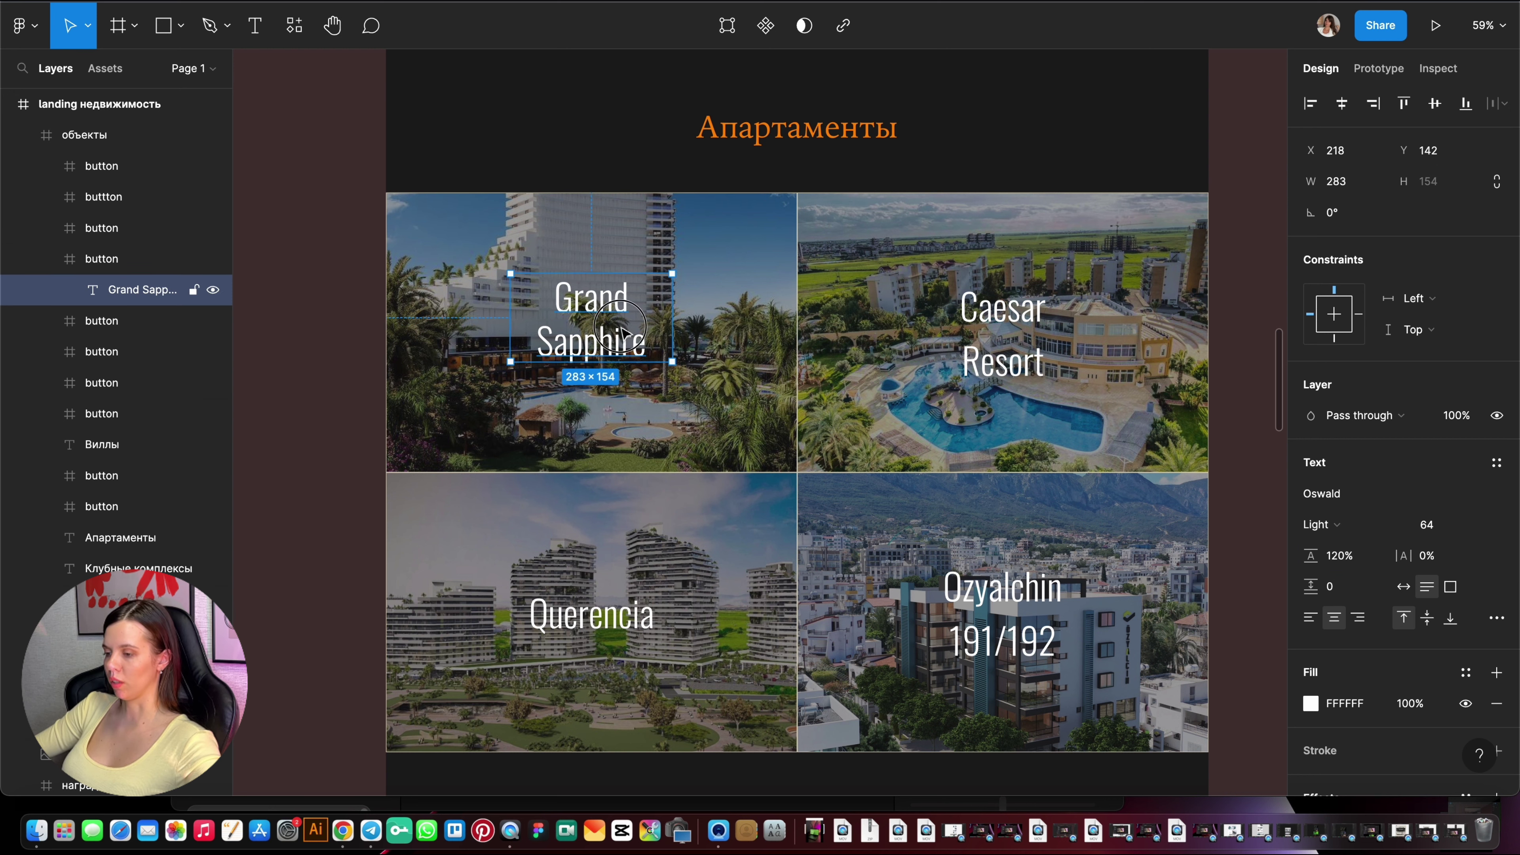
left_click_drag(625, 326, 626, 342)
scroll(848, 359, "down", 1)
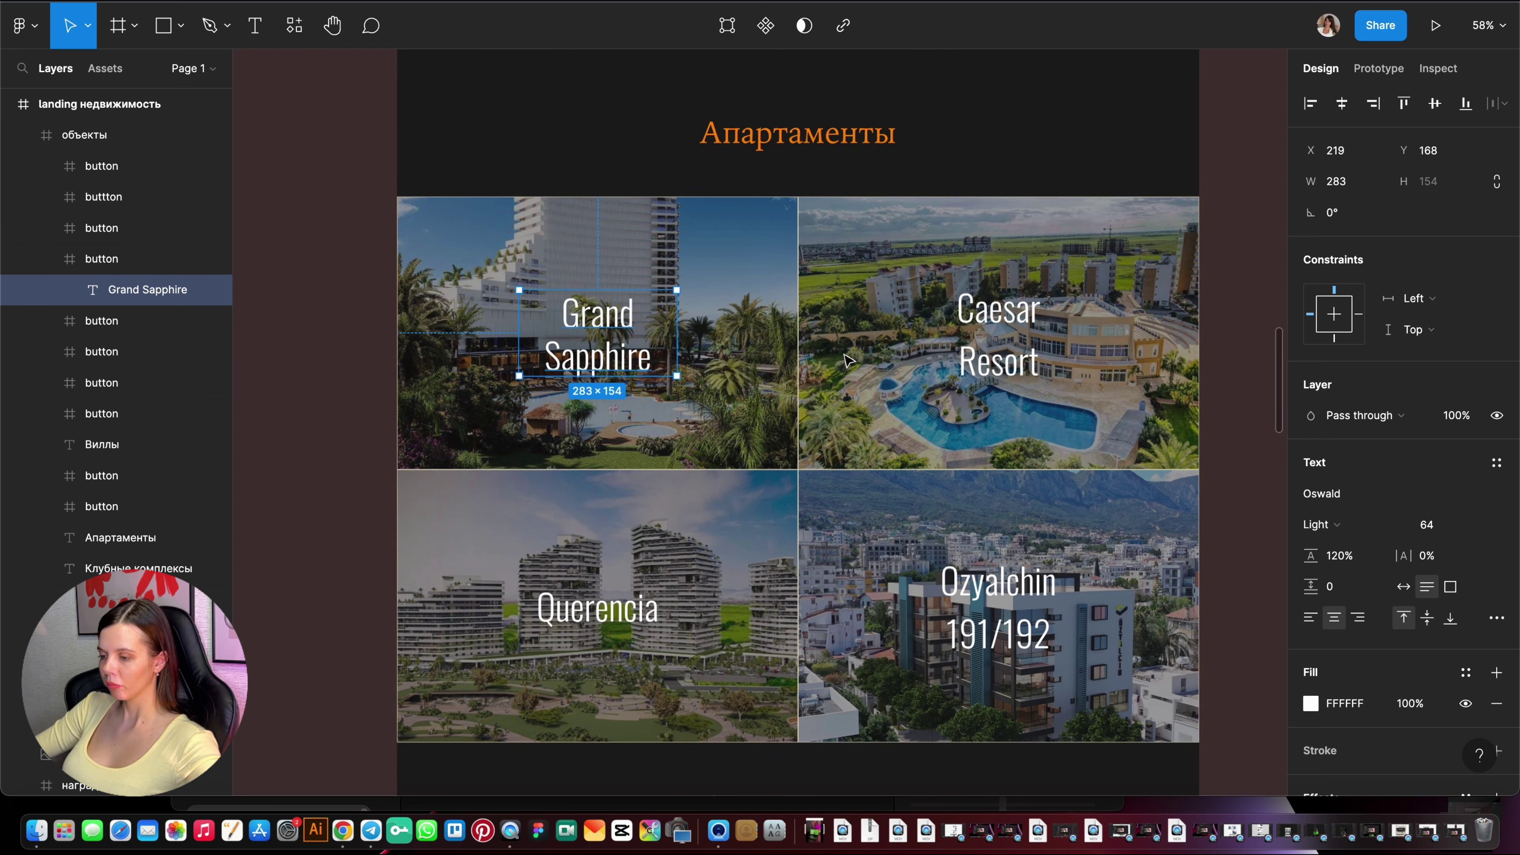
left_click(249, 379)
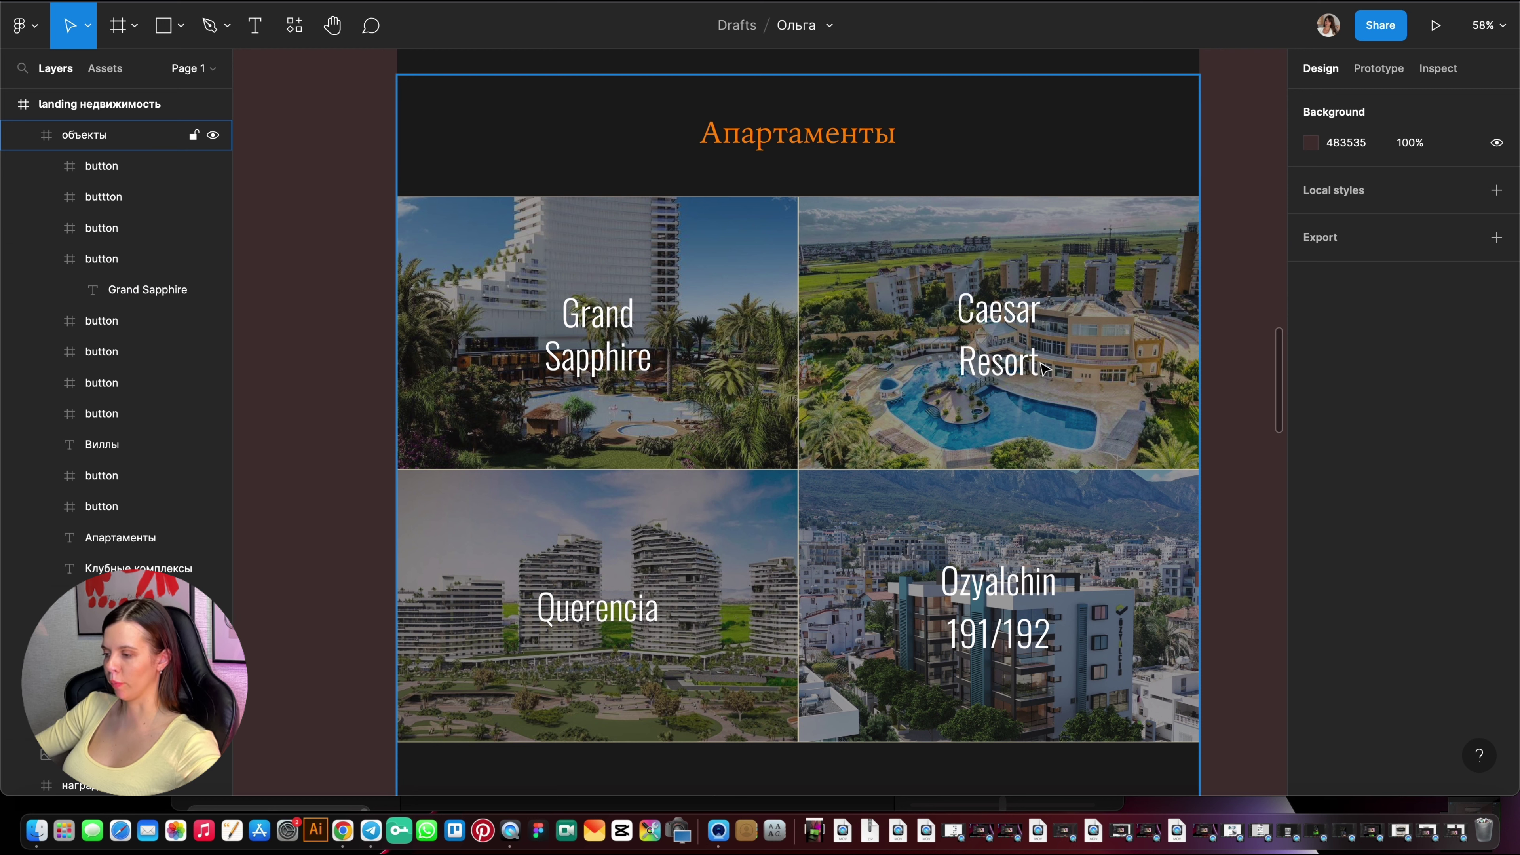
scroll(960, 363, "down", 3)
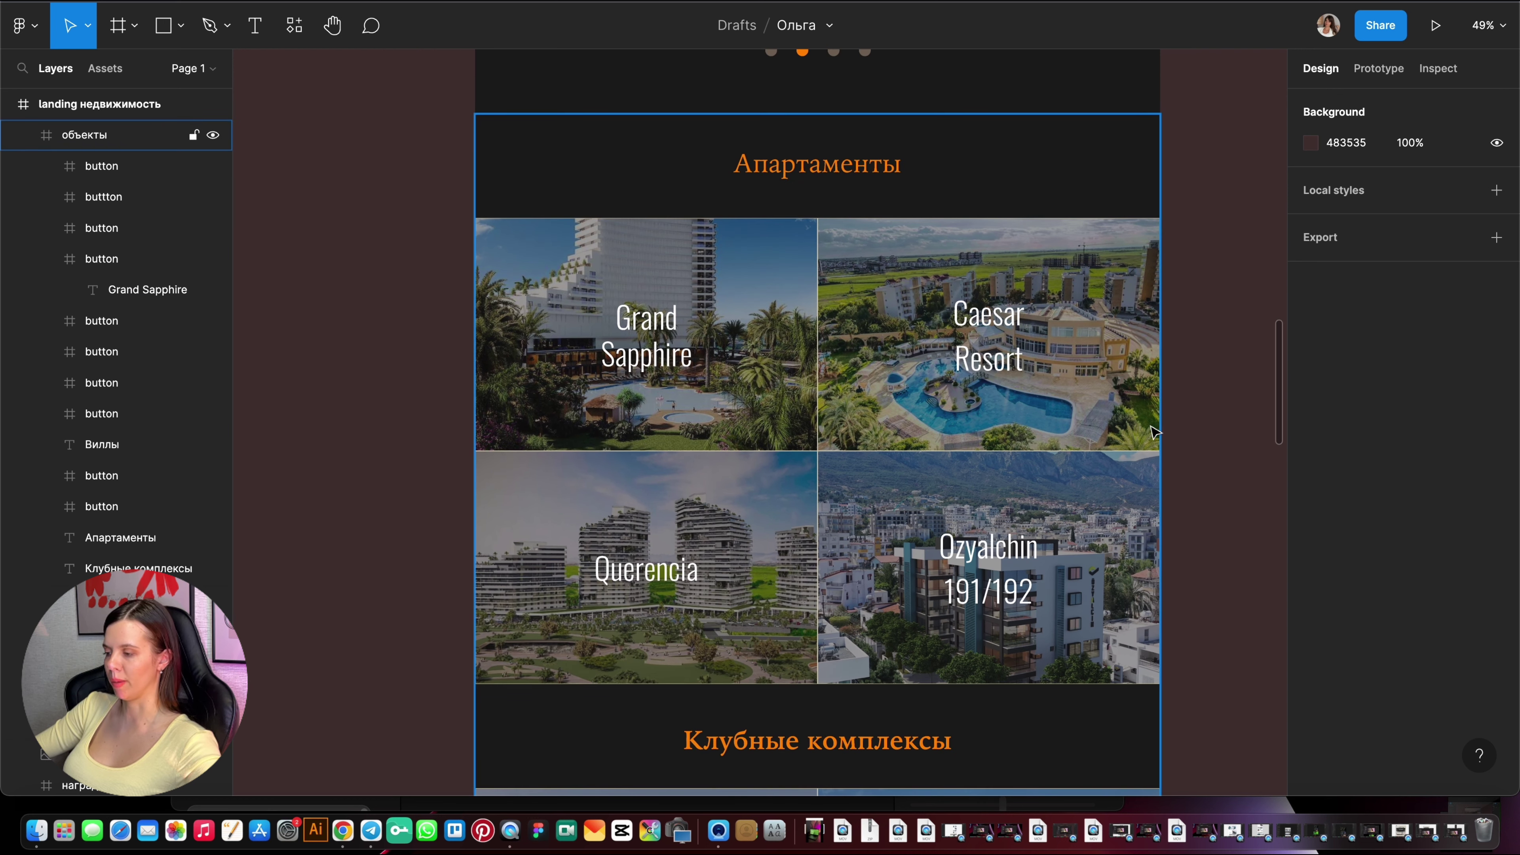
scroll(975, 402, "down", 1)
scroll(975, 402, "down", 3)
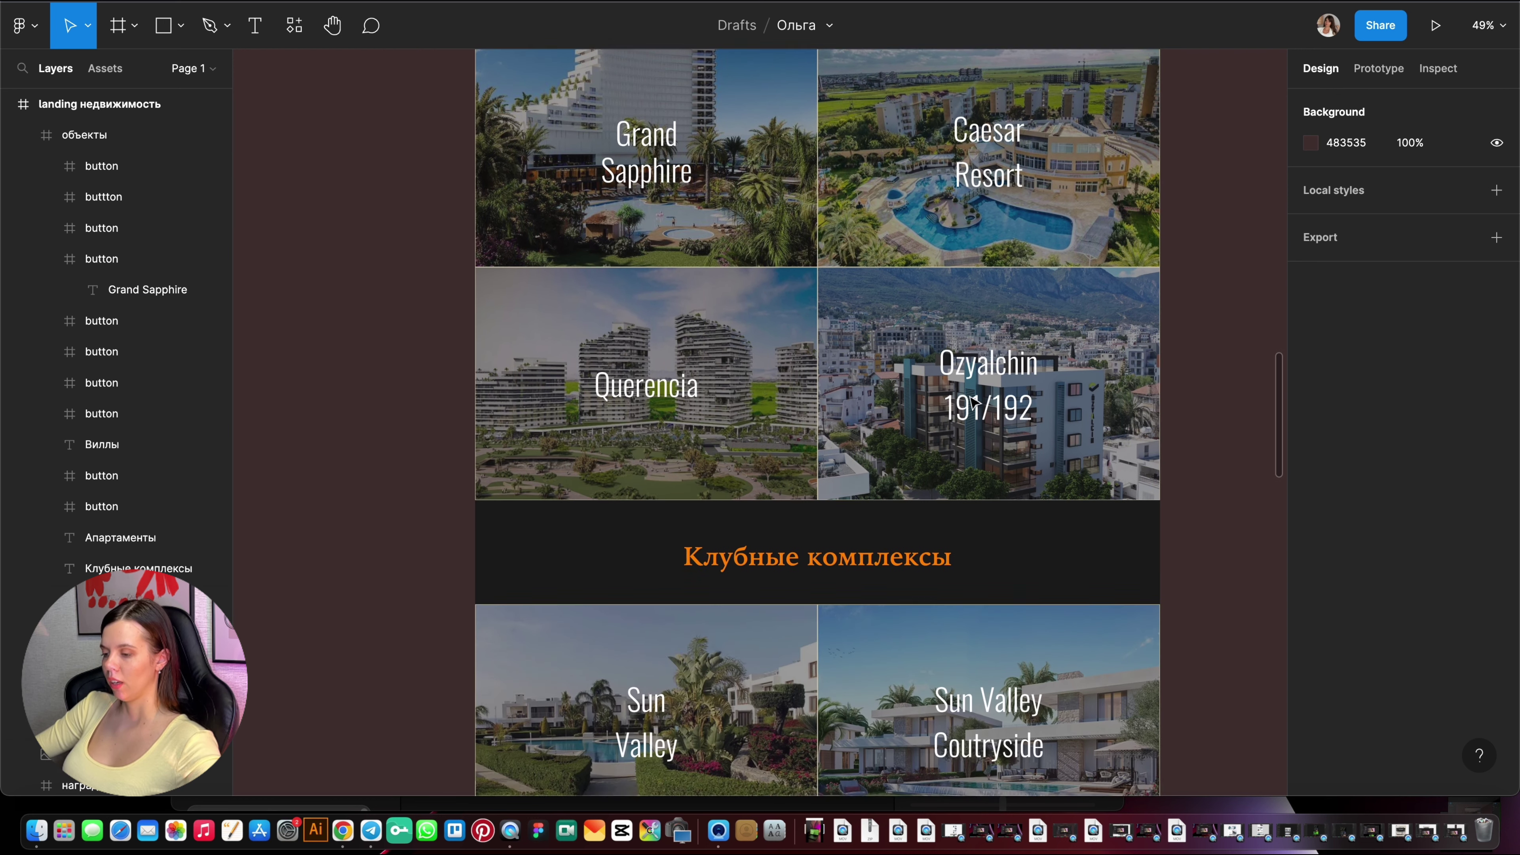
scroll(974, 402, "down", 2)
scroll(856, 506, "down", 3)
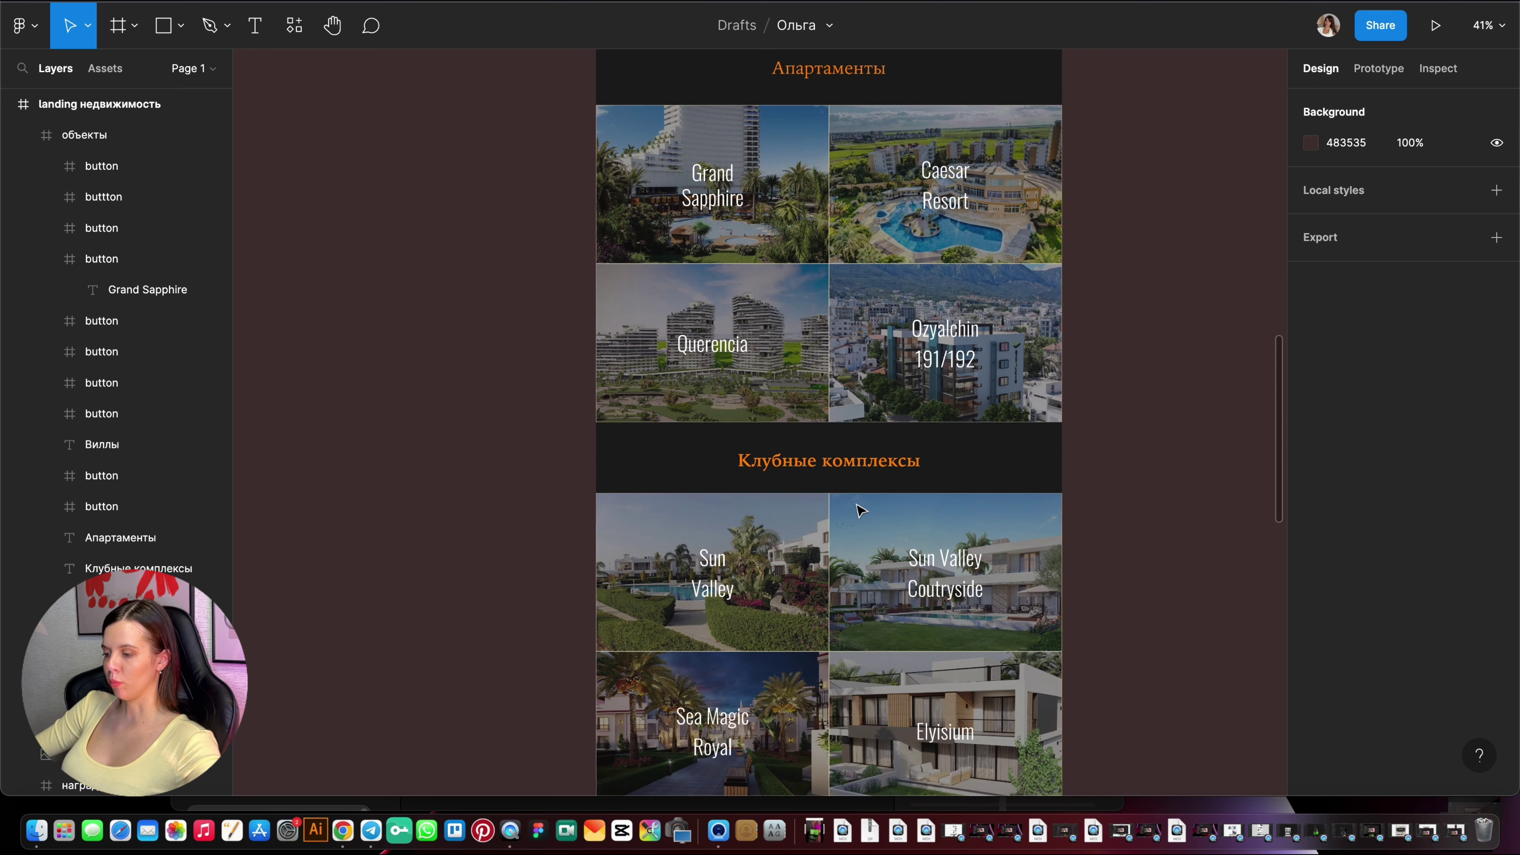
left_click(885, 470)
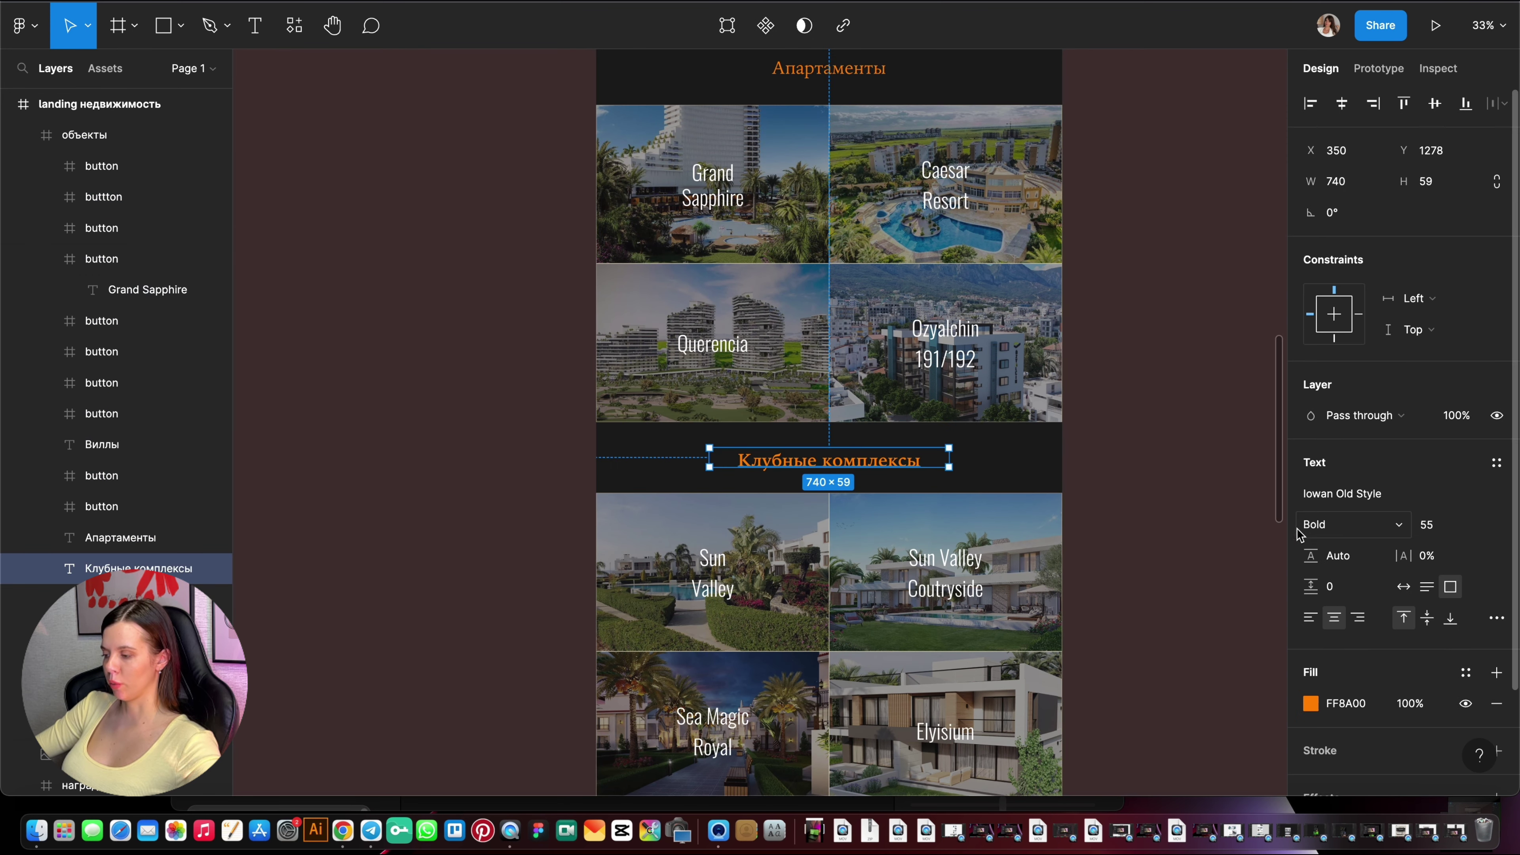
scroll(848, 278, "up", 3)
left_click(844, 266)
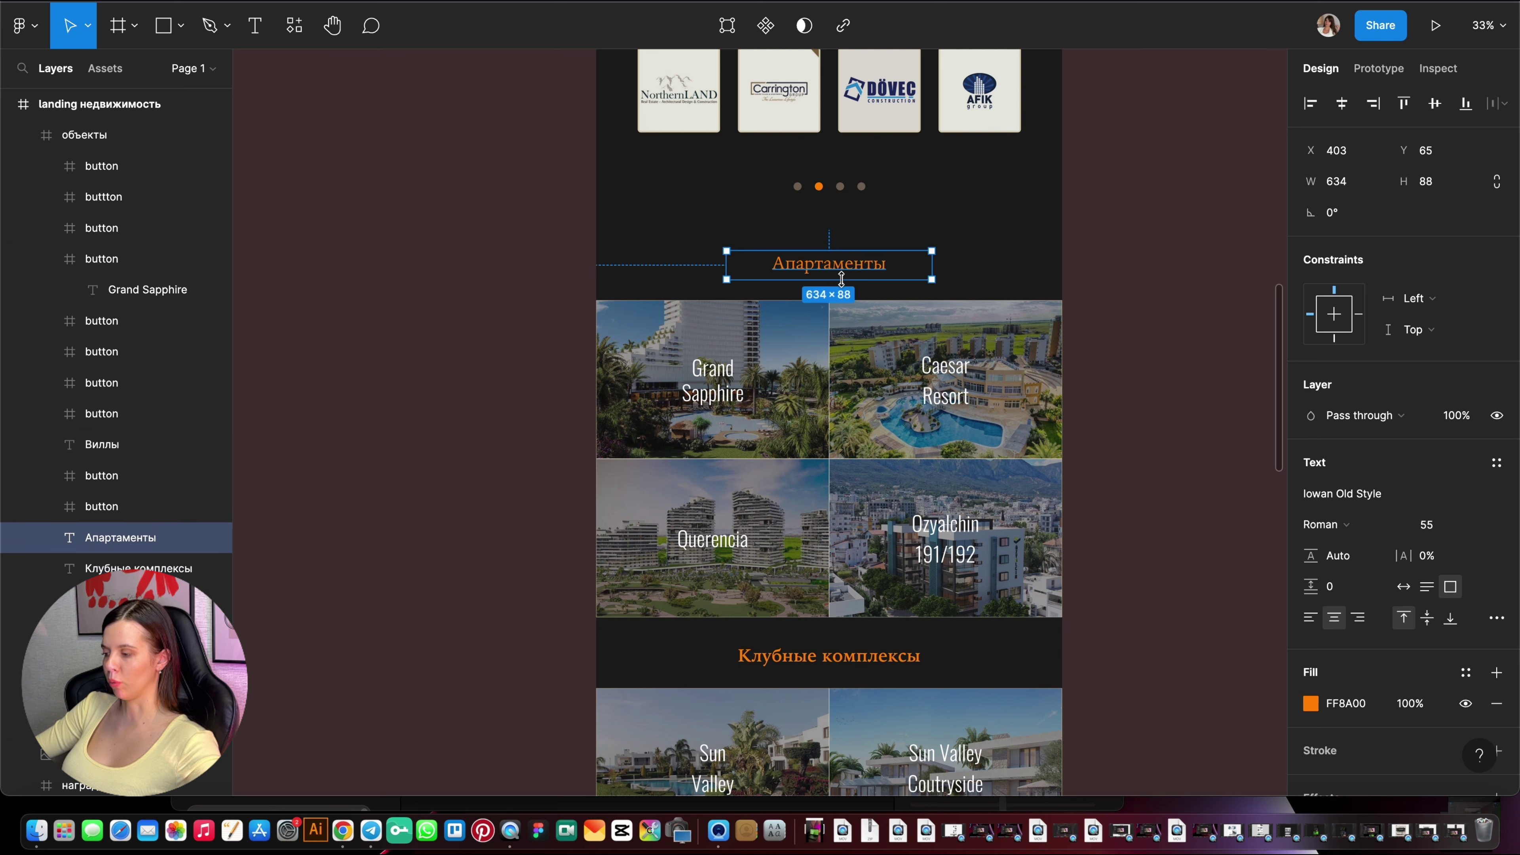
scroll(1055, 381, "up", 3)
scroll(905, 285, "up", 2)
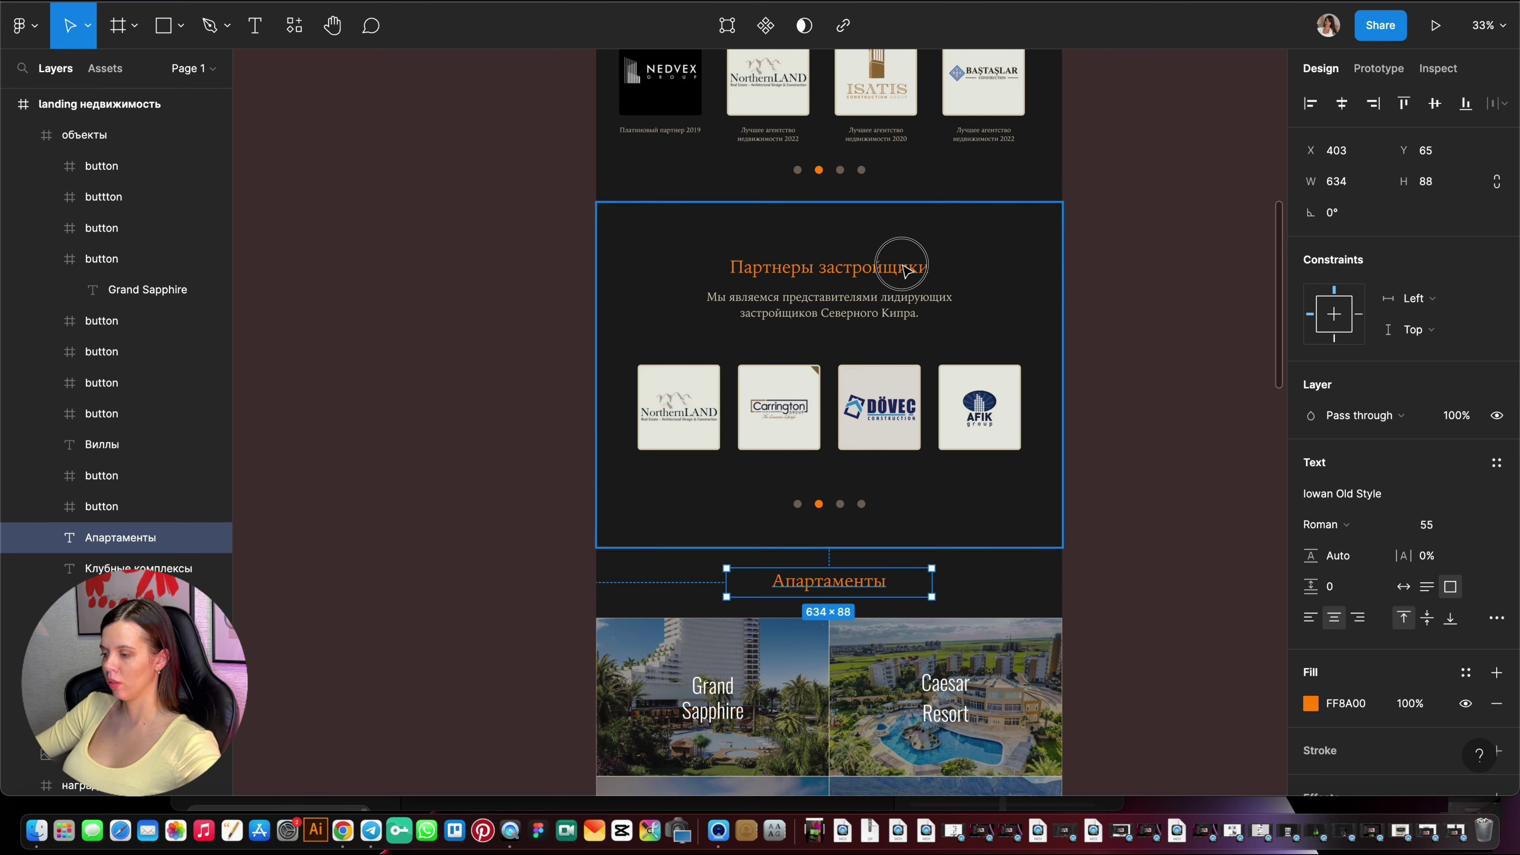
double_click(904, 270)
scroll(905, 270, "up", 5)
scroll(905, 271, "up", 2)
scroll(907, 271, "up", 4)
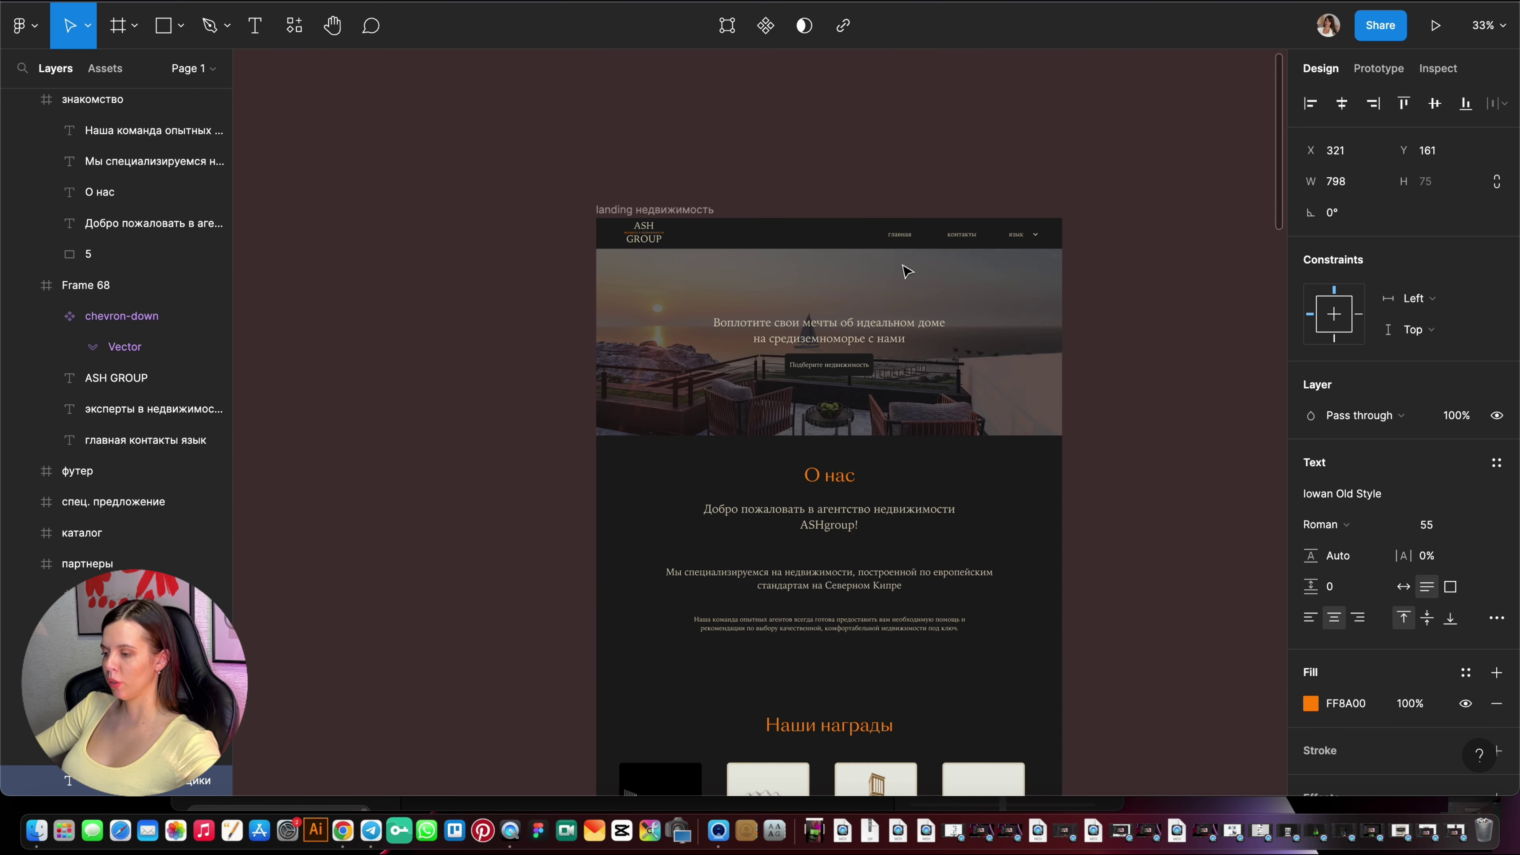
key("Escape")
scroll(892, 347, "down", 10)
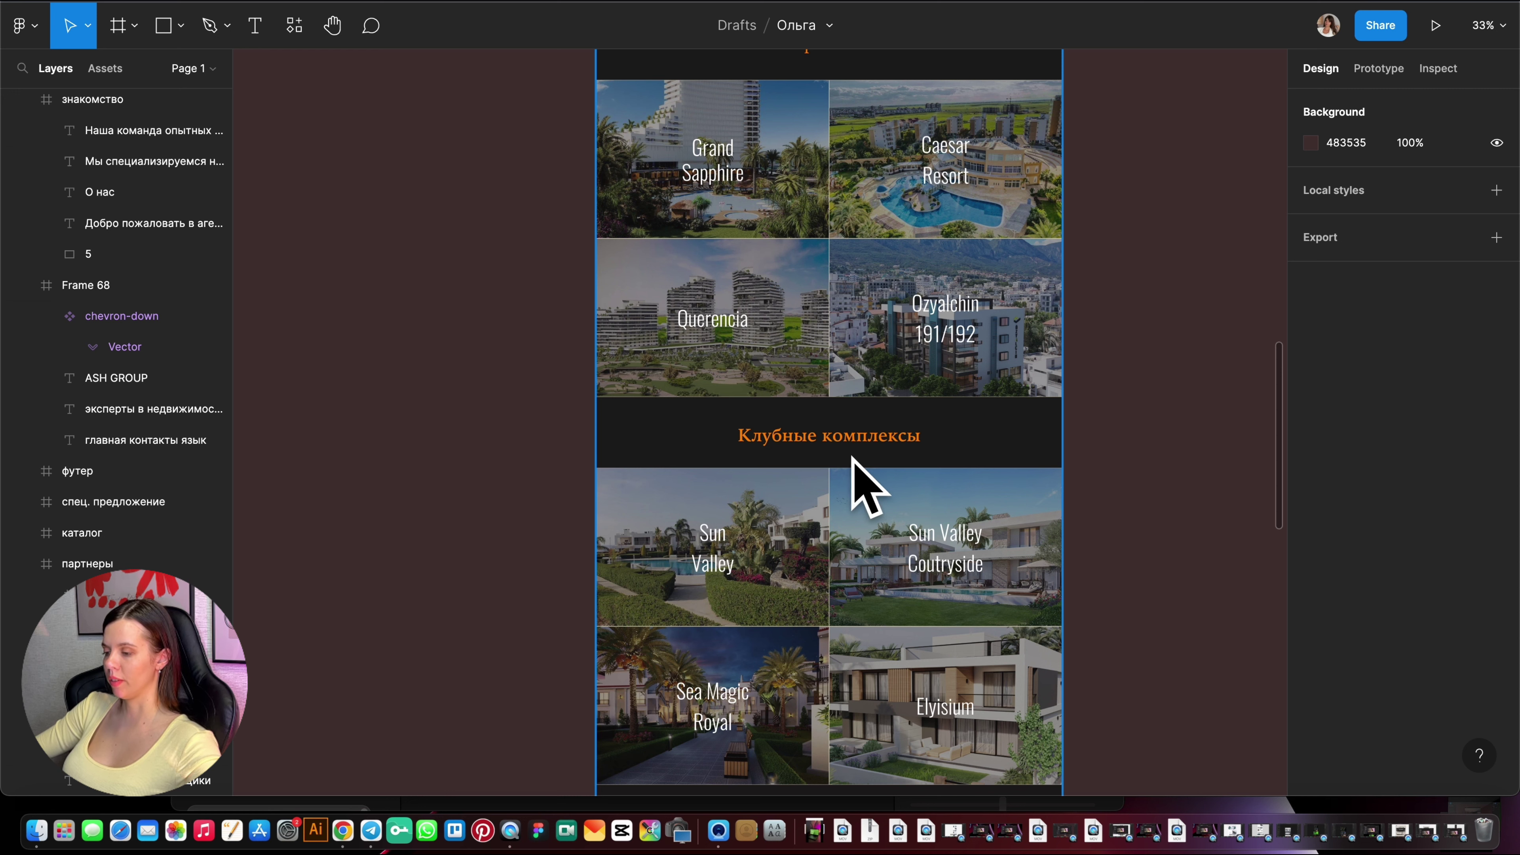
scroll(865, 476, "down", 2)
scroll(898, 455, "down", 3)
scroll(951, 430, "up", 1)
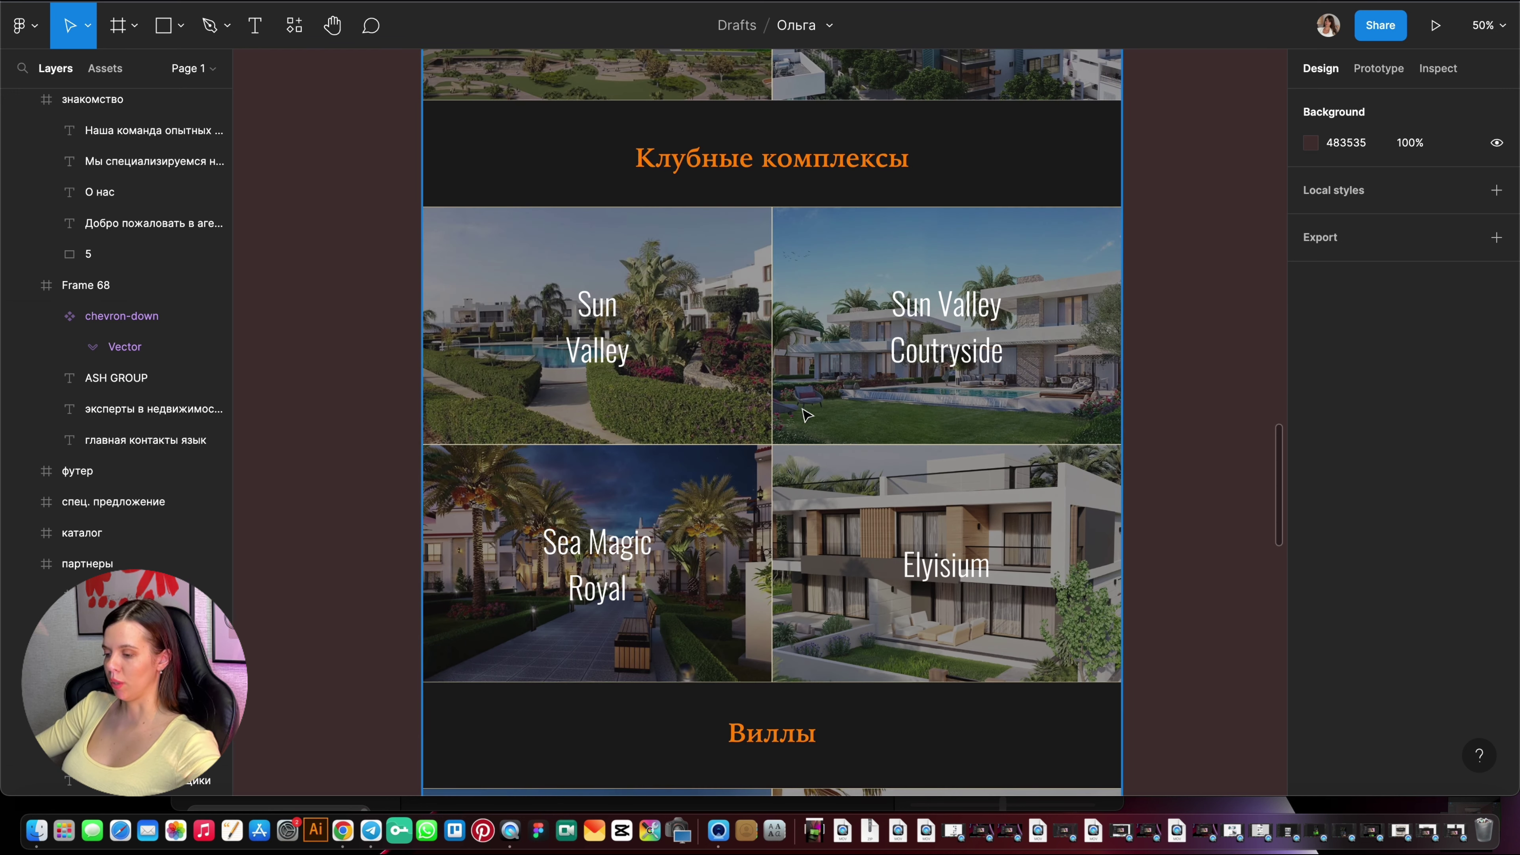
scroll(950, 430, "down", 3)
scroll(868, 479, "down", 5)
scroll(825, 603, "up", 5)
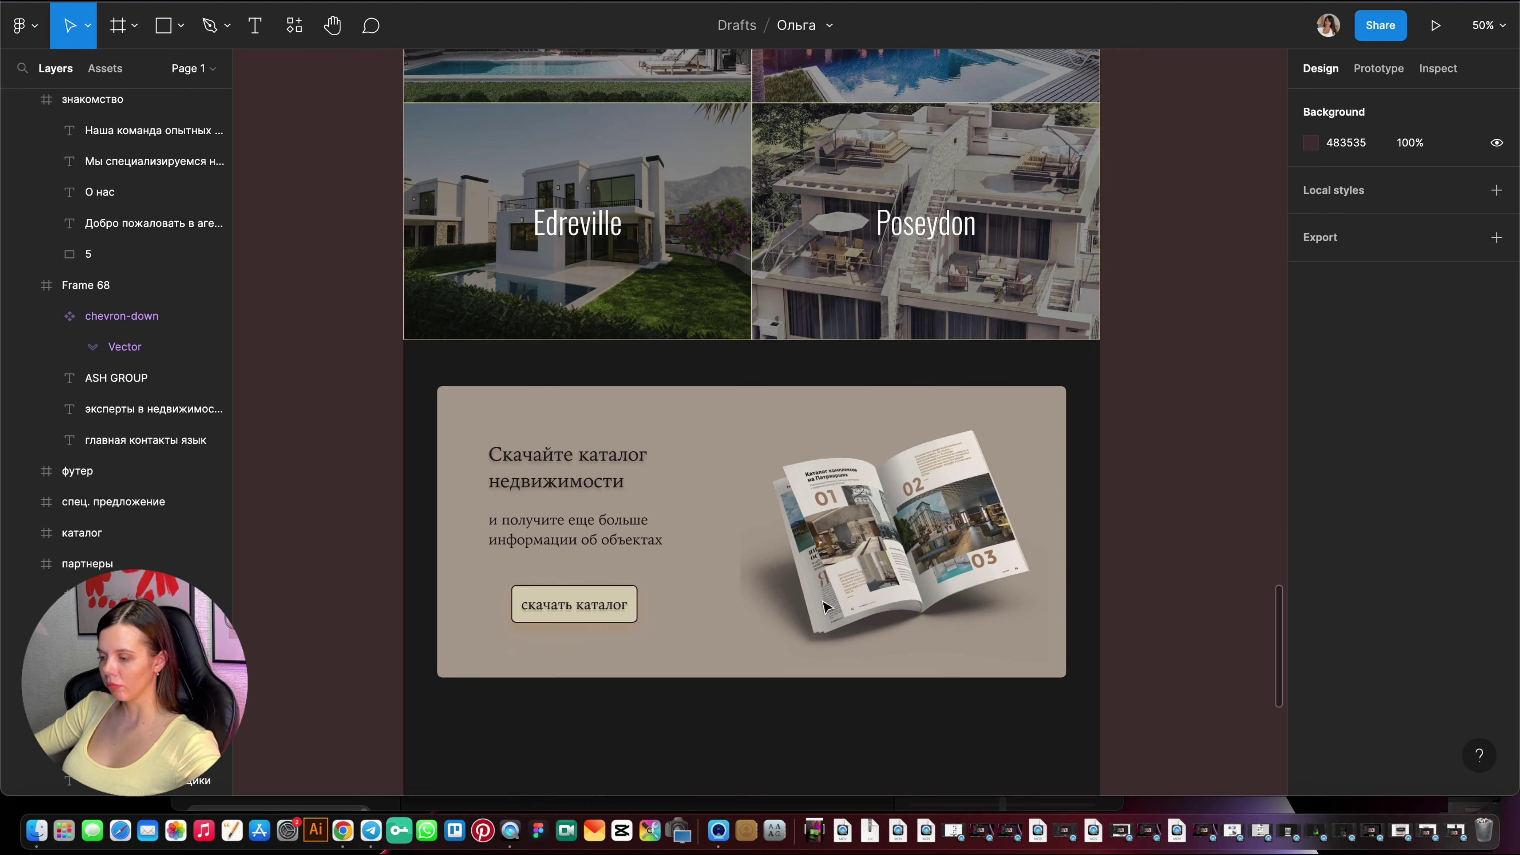
scroll(740, 617, "up", 1)
scroll(740, 616, "up", 1)
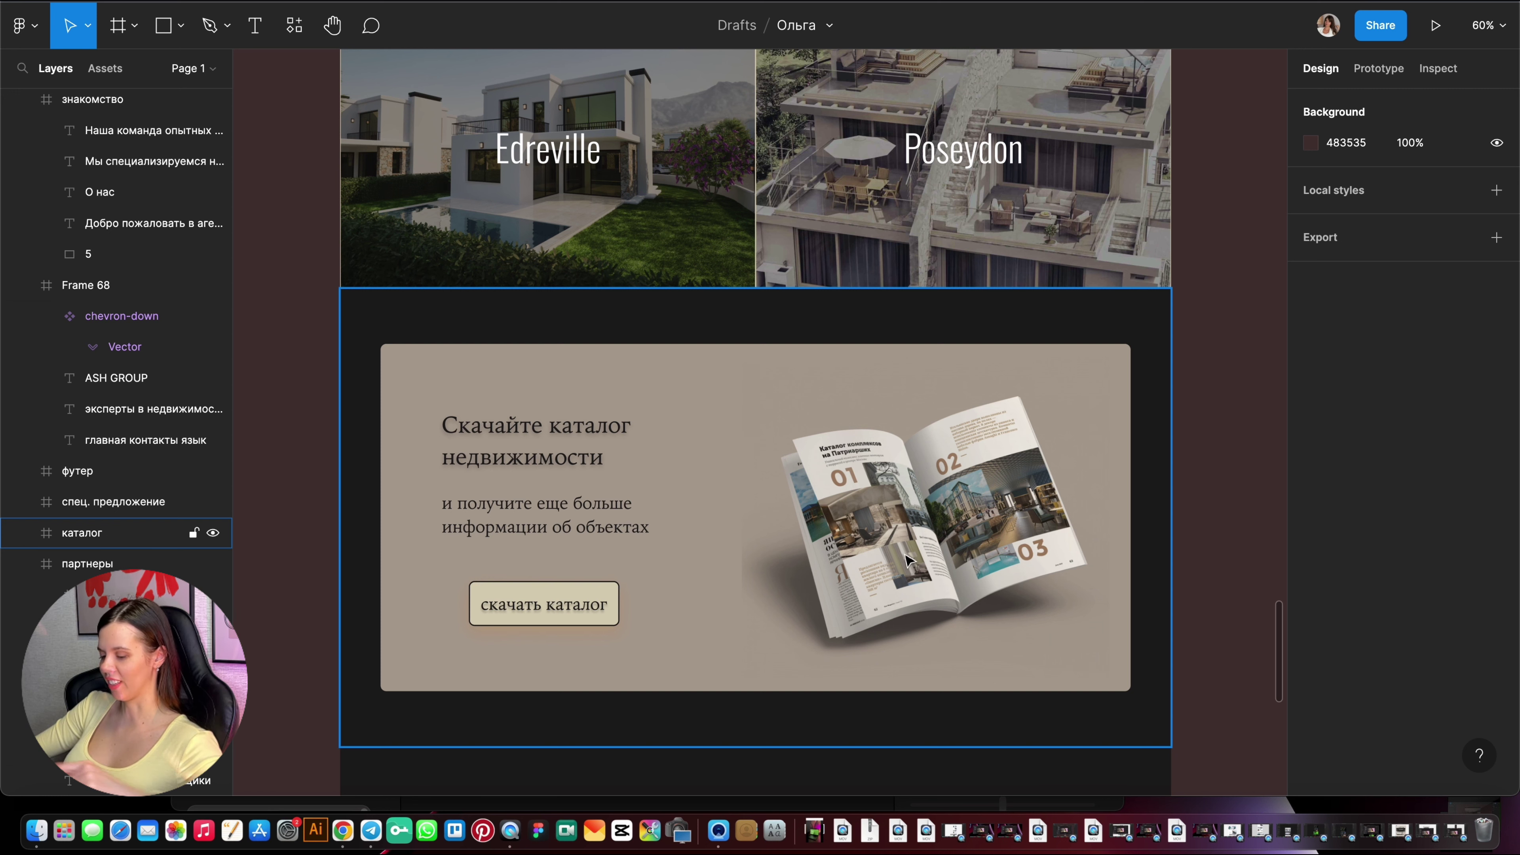
scroll(905, 560, "up", 5)
scroll(905, 560, "down", 5)
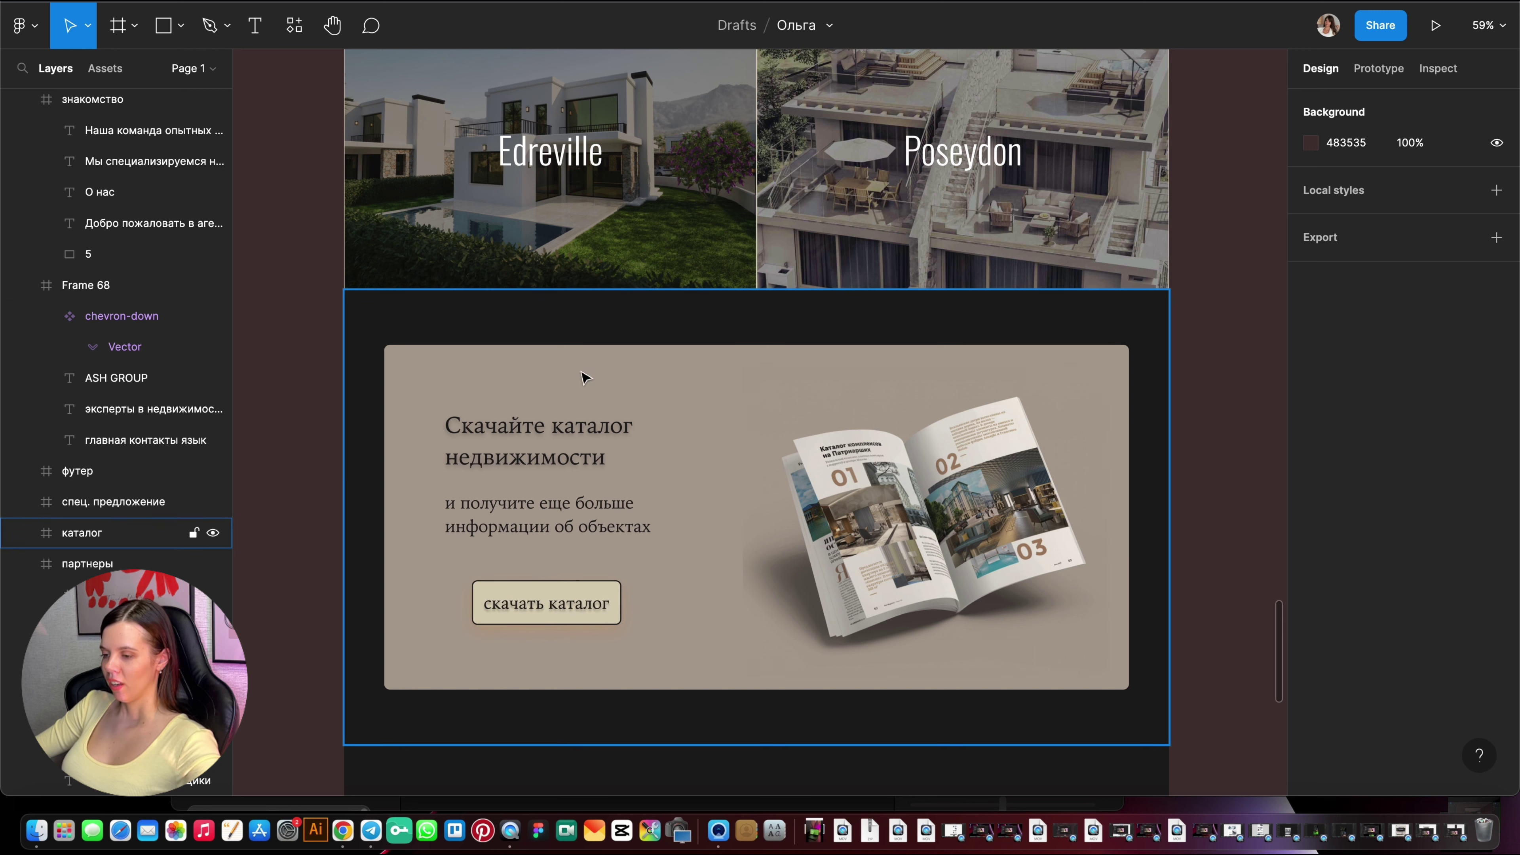
Change the catalog banner card's beige fill to dark grey 302D2D.
left_click(509, 350)
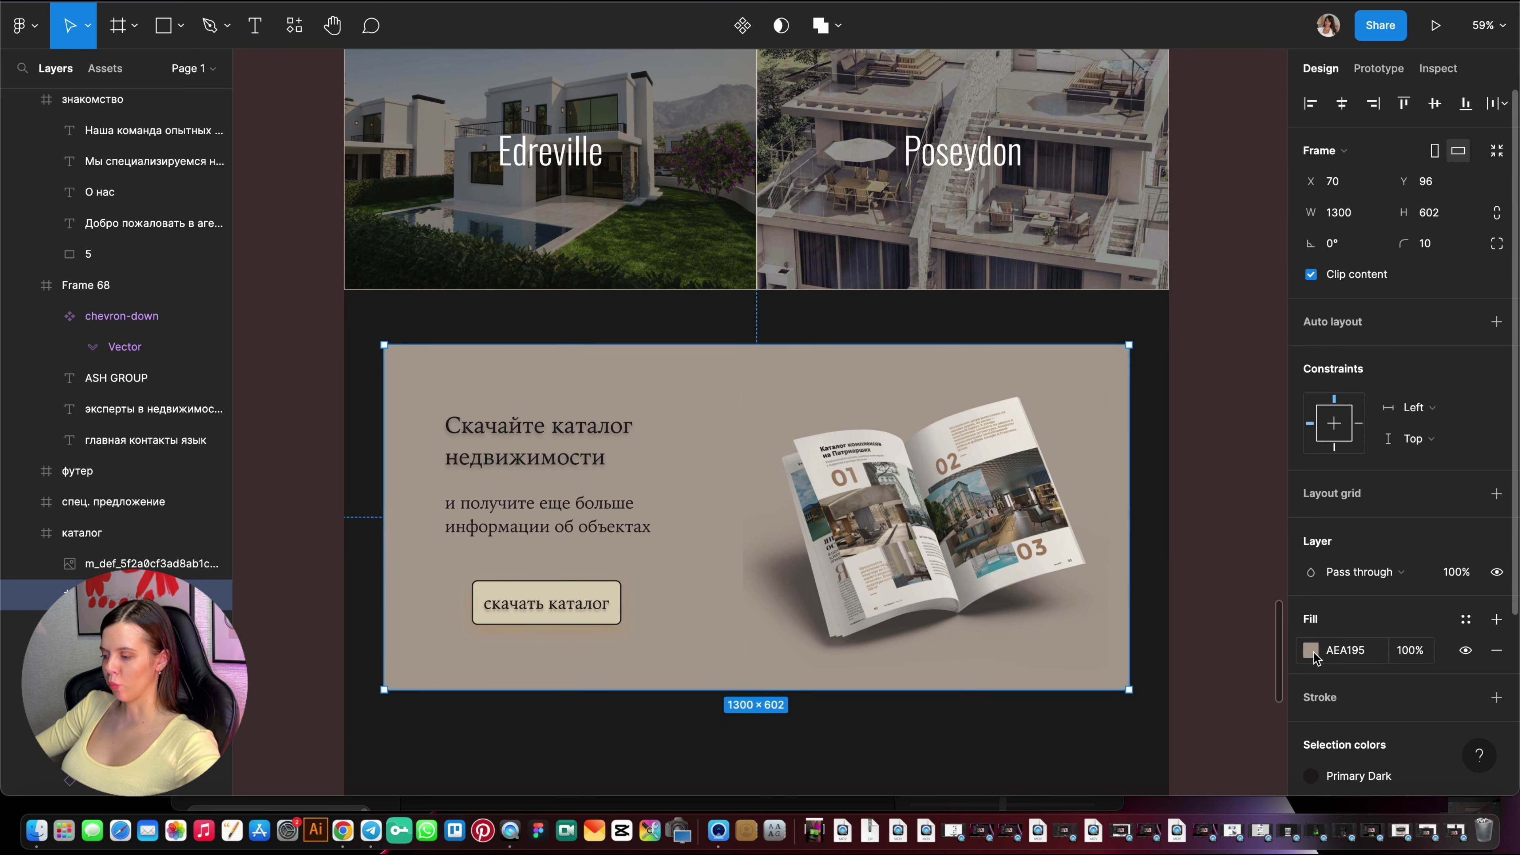
left_click(1311, 651)
left_click(1083, 580)
left_click(1195, 143)
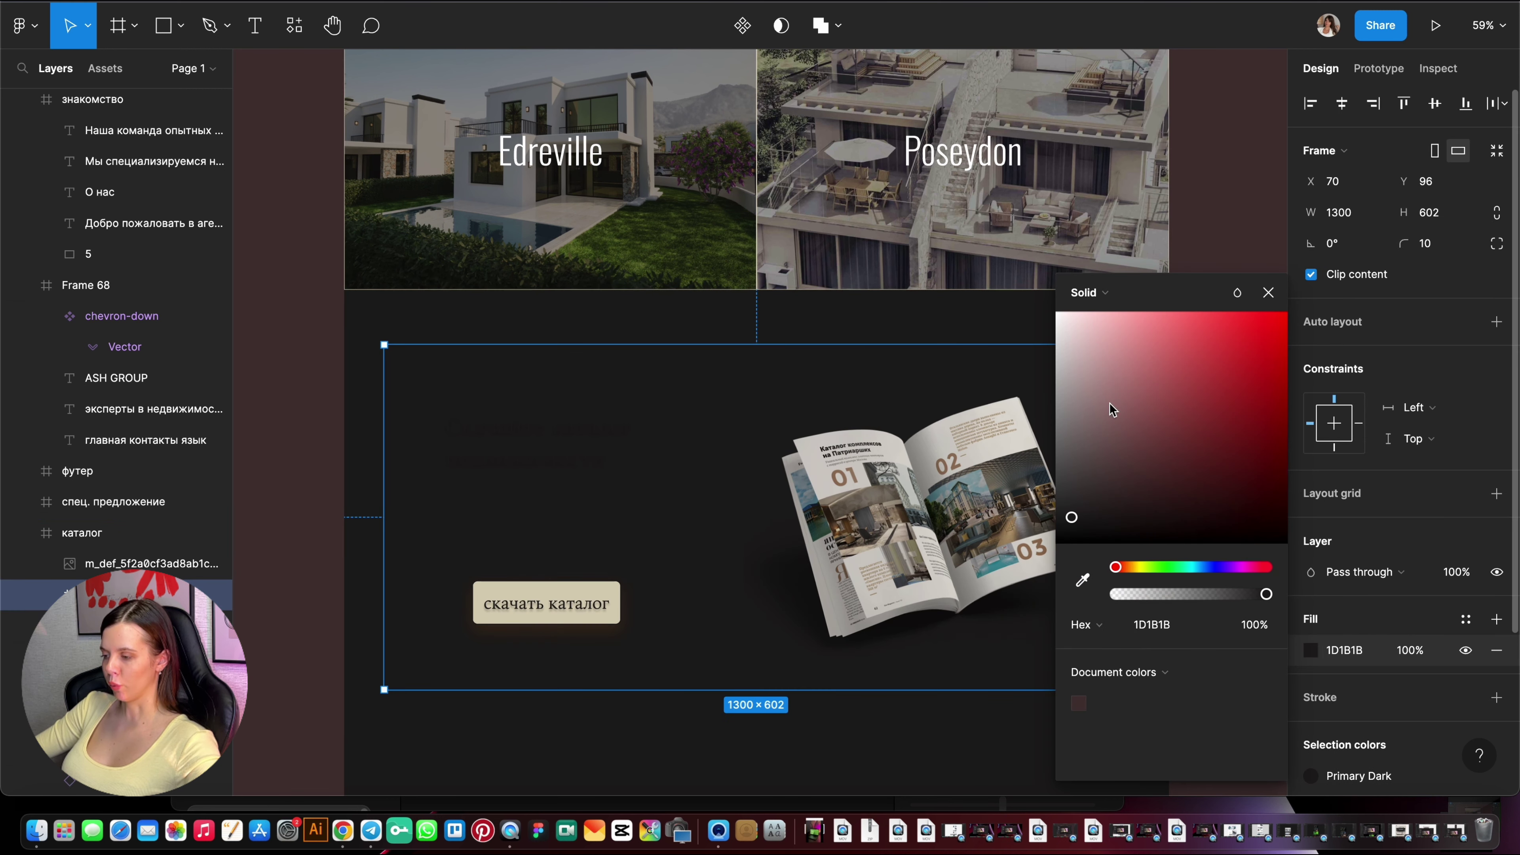
left_click(1088, 485)
left_click_drag(1086, 505, 1075, 500)
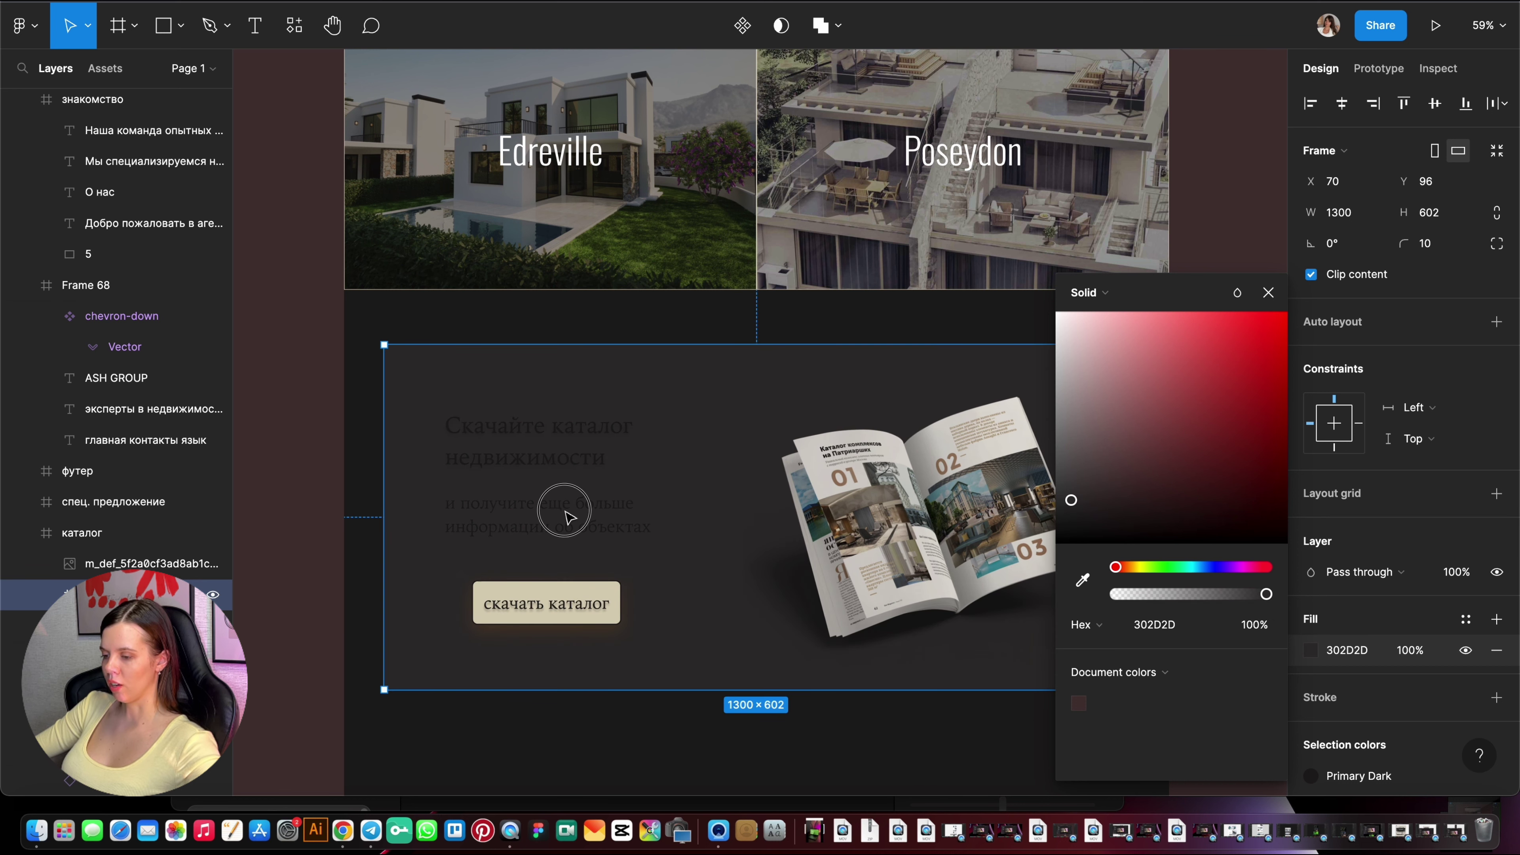
left_click(563, 508)
Make the catalog card's heading texts white (FFFFFF).
left_click(539, 443, "shift")
scroll(1393, 677, "down", 5)
left_click(1311, 582)
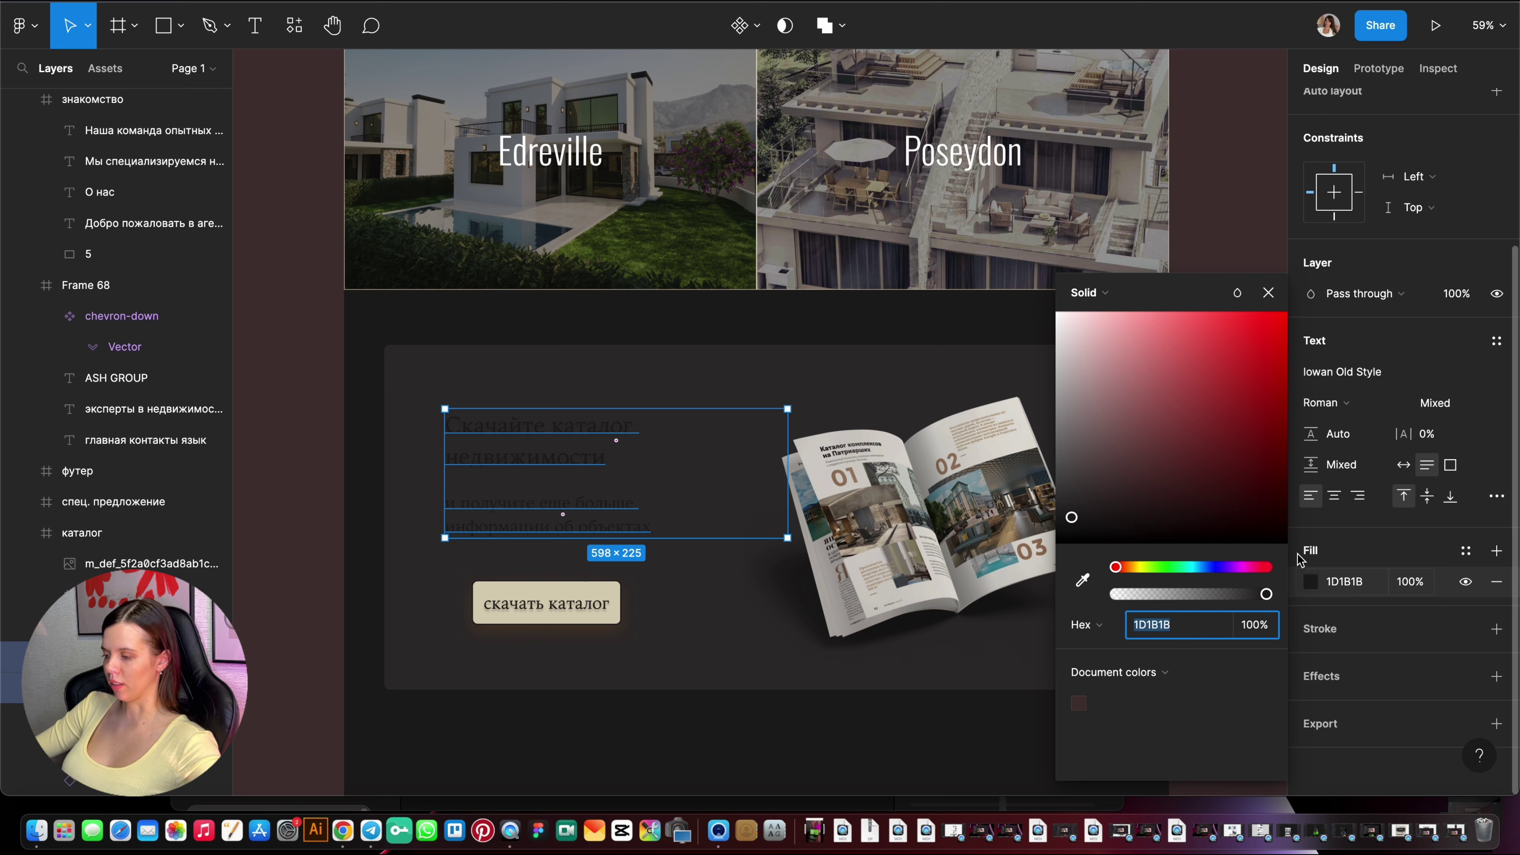
left_click(1056, 312)
scroll(763, 460, "down", 5)
left_click(1012, 248)
scroll(889, 584, "down", 3)
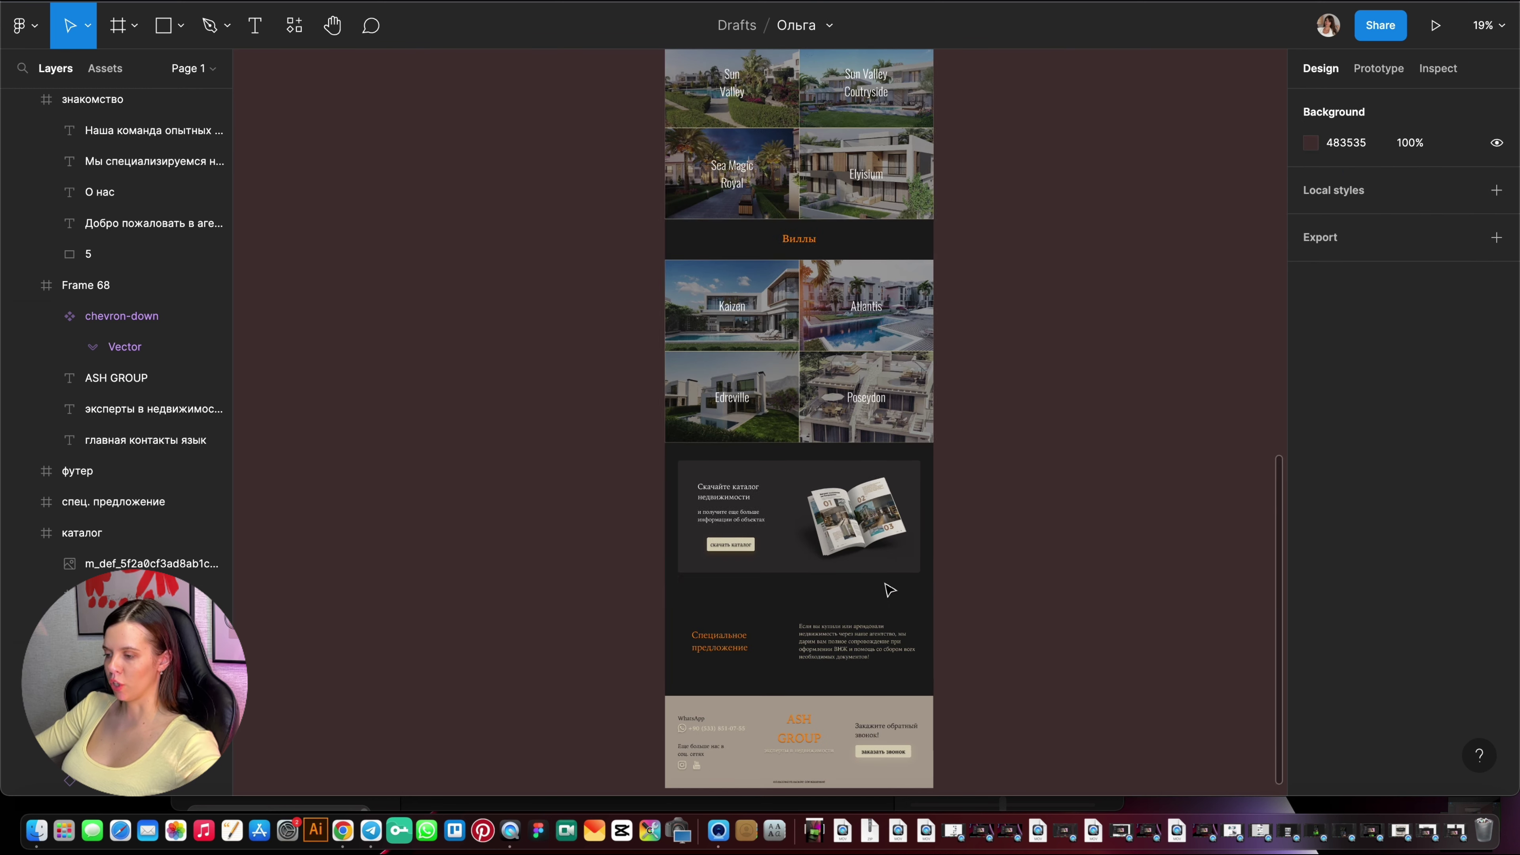
scroll(893, 543, "up", 5)
scroll(899, 544, "up", 5)
scroll(899, 545, "up", 5)
scroll(899, 543, "down", 5)
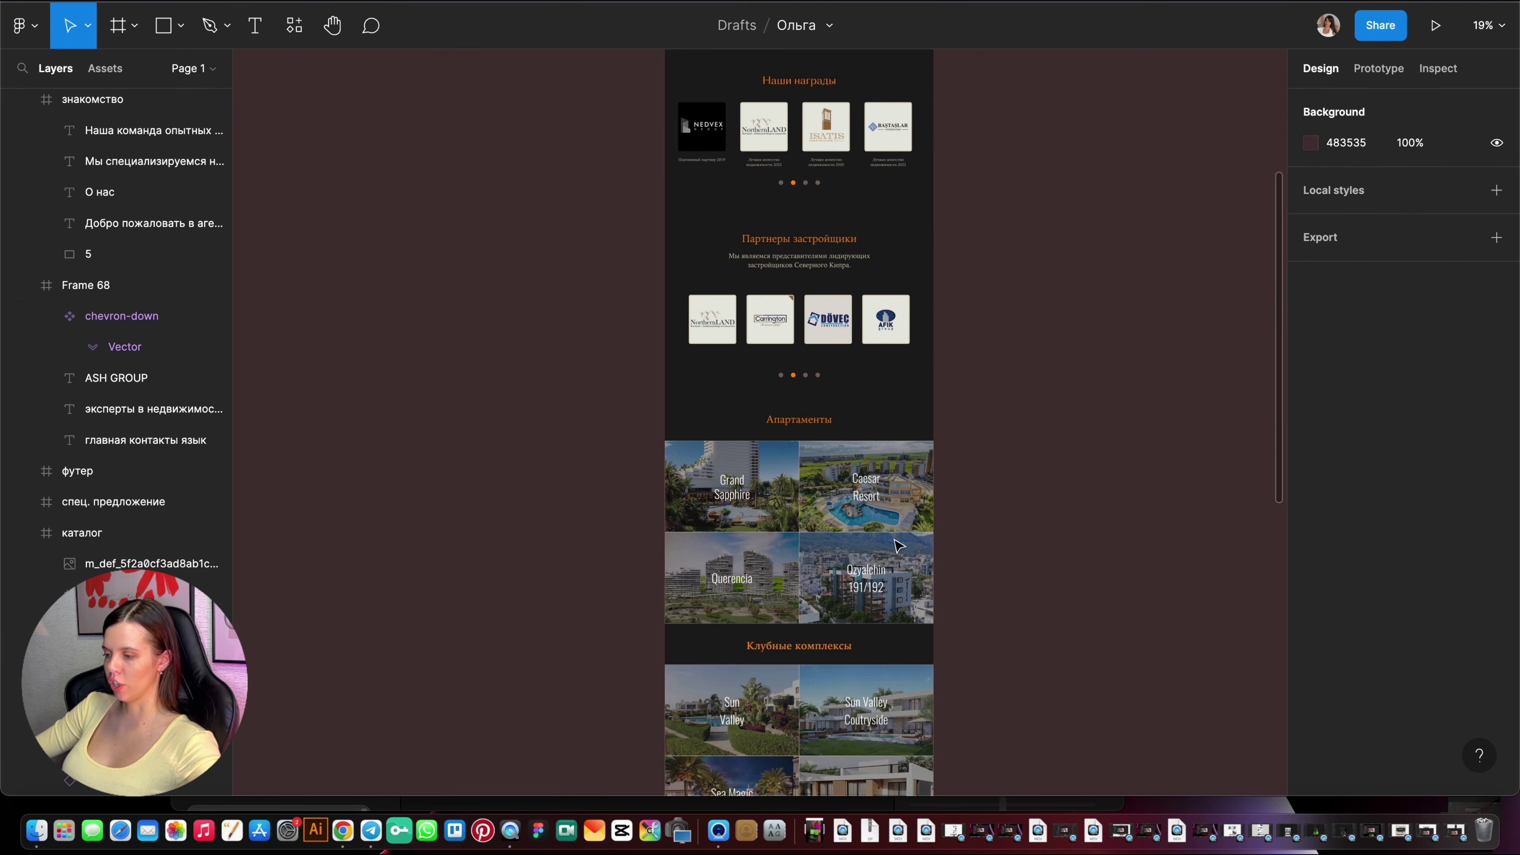
scroll(944, 458, "up", 1)
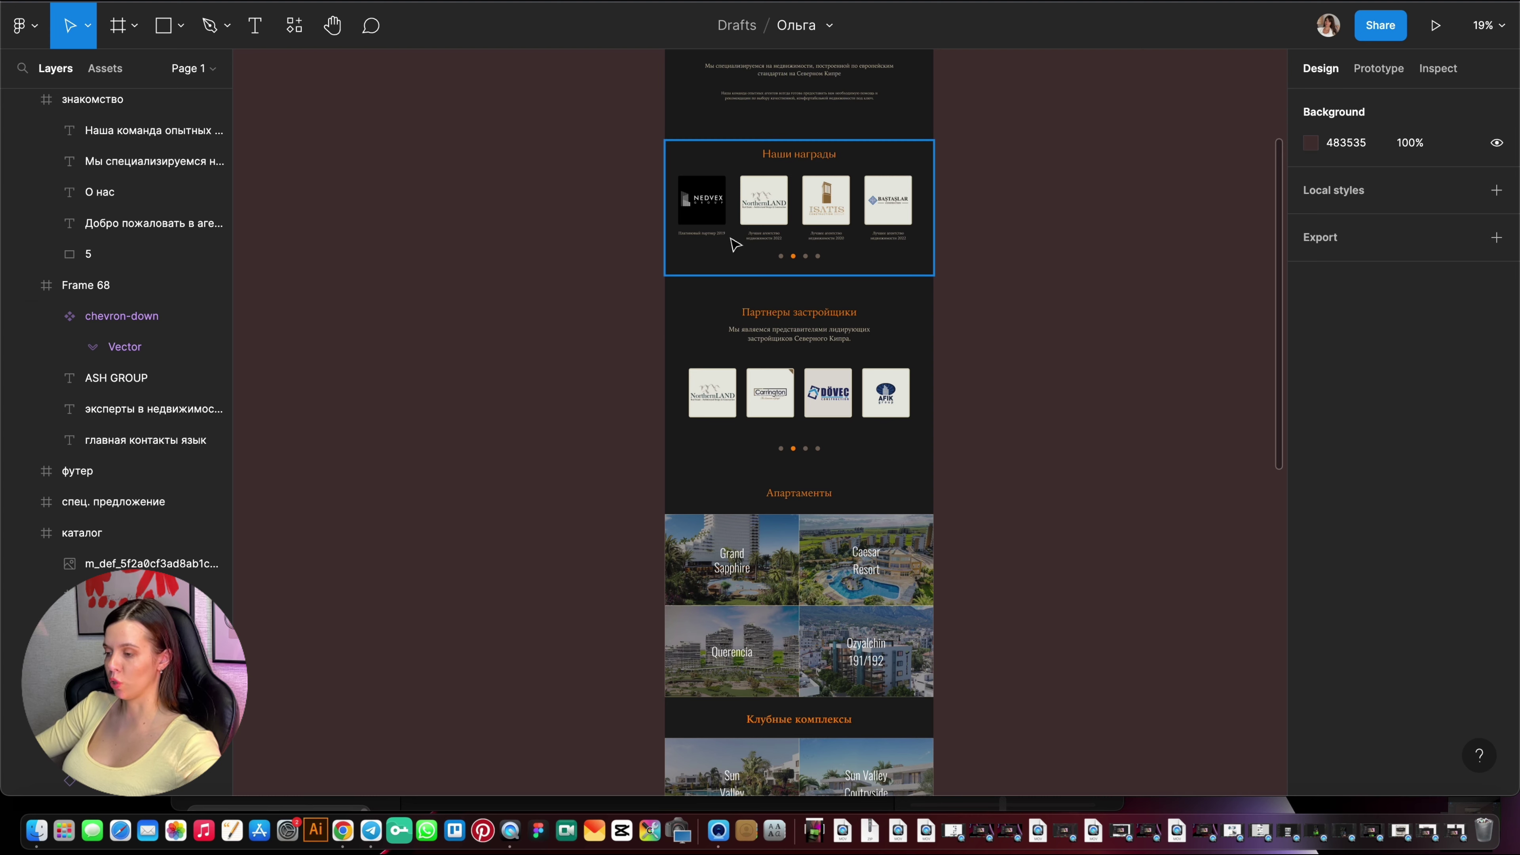
scroll(987, 390, "down", 3)
scroll(990, 393, "down", 6)
scroll(991, 394, "down", 2)
scroll(740, 400, "up", 3)
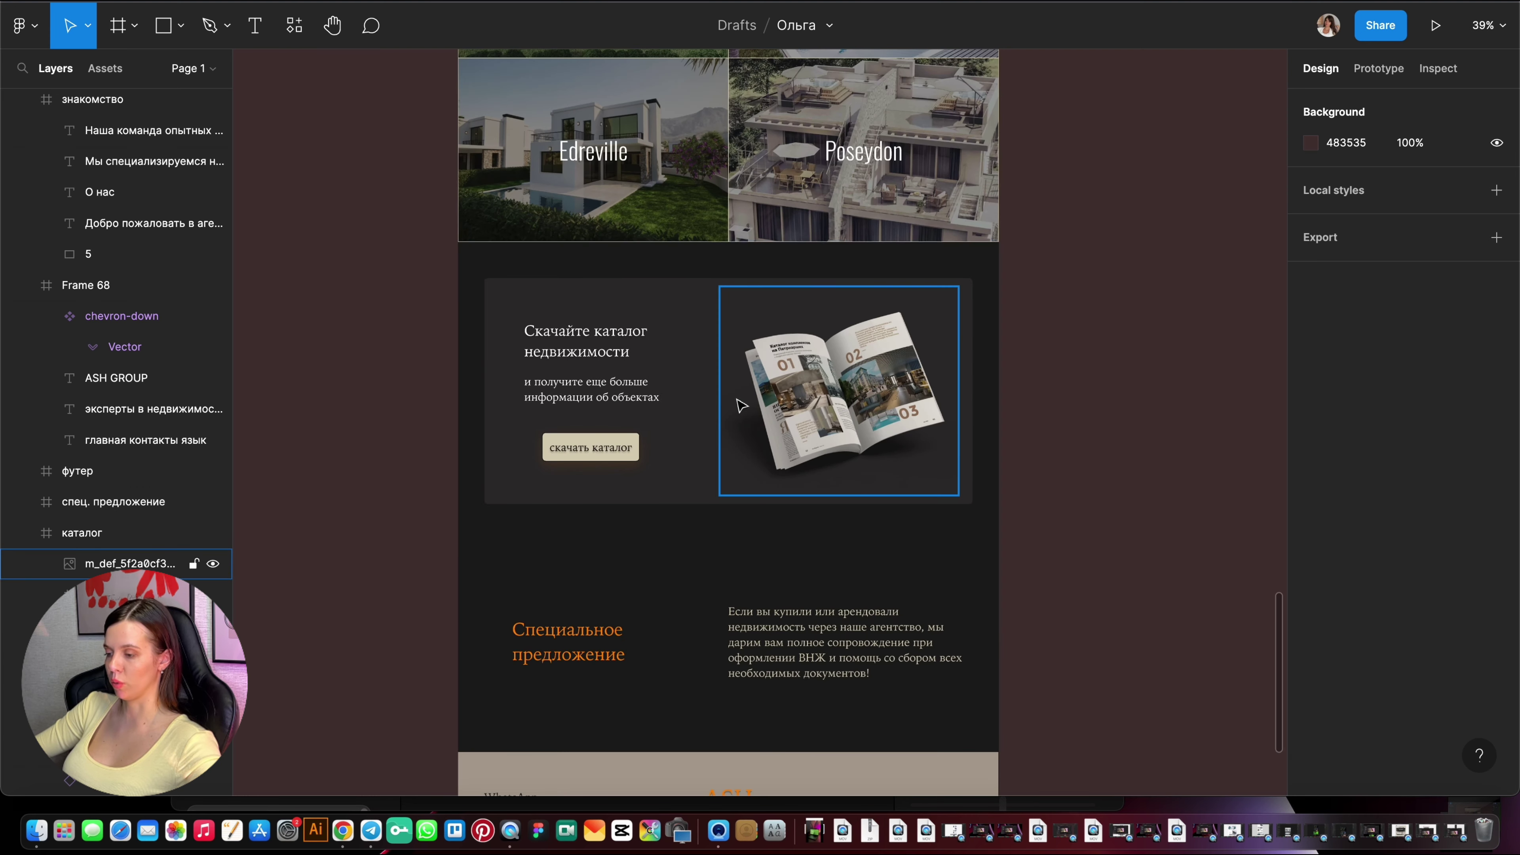
scroll(617, 508, "up", 3)
left_click(617, 508)
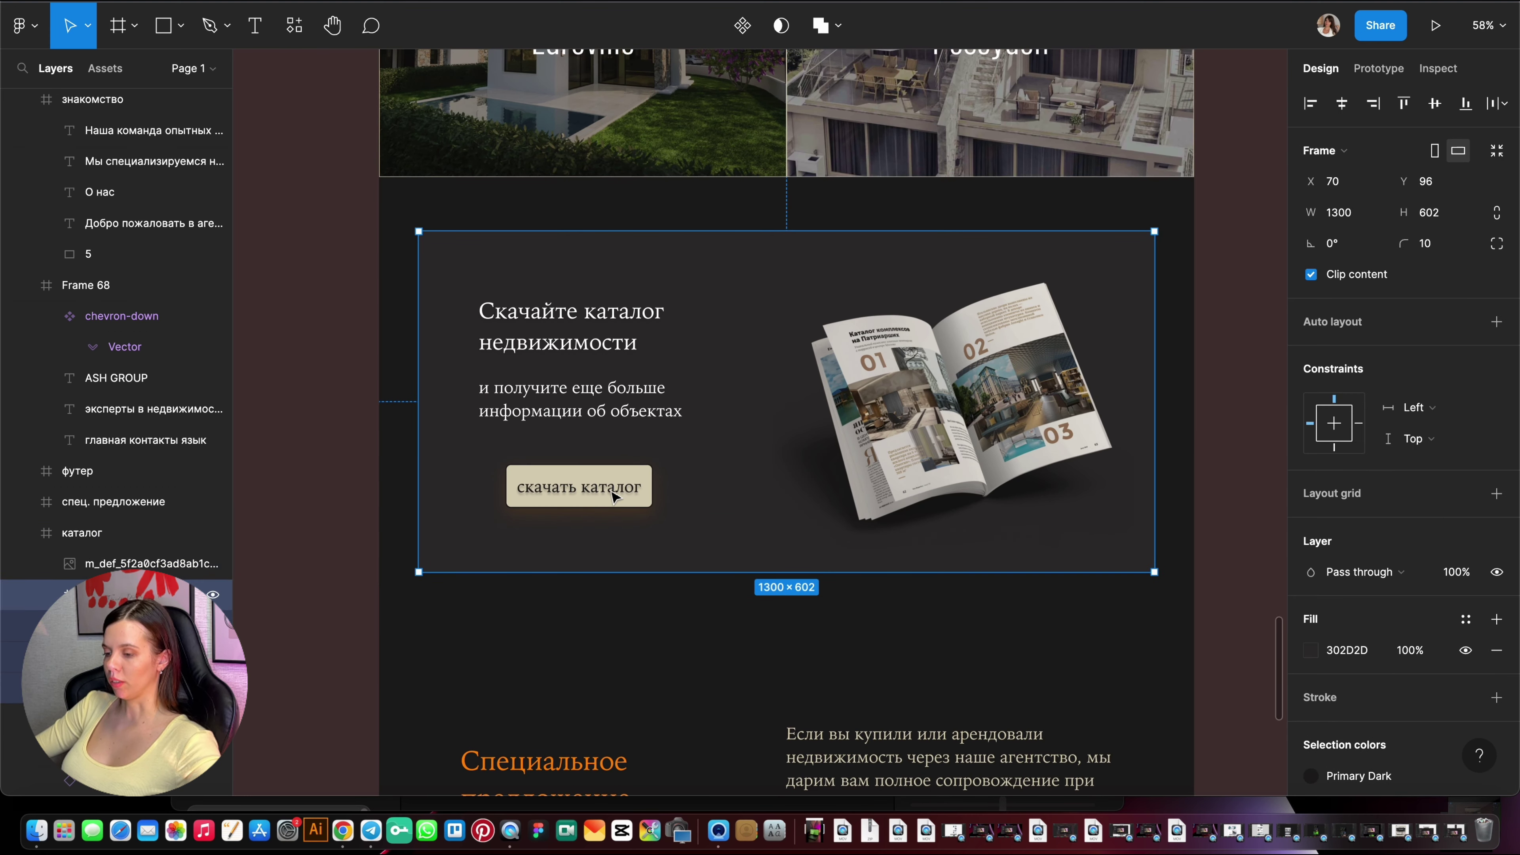
left_click(614, 496)
scroll(838, 527, "down", 5)
scroll(892, 509, "up", 5)
scroll(898, 499, "up", 10)
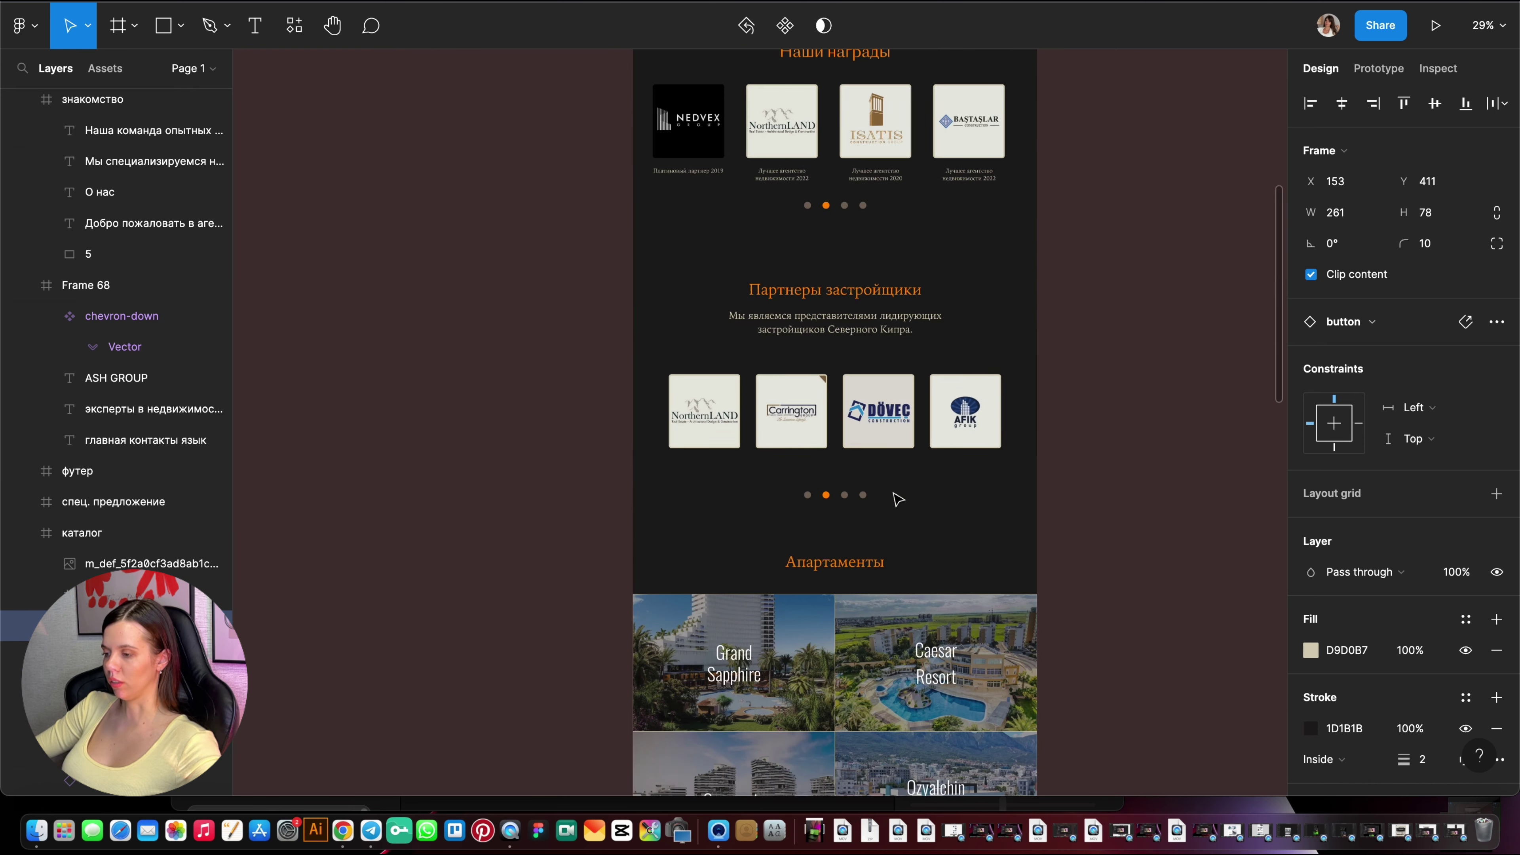
scroll(898, 499, "up", 5)
scroll(897, 499, "up", 5)
scroll(898, 499, "down", 10)
scroll(898, 499, "up", 3)
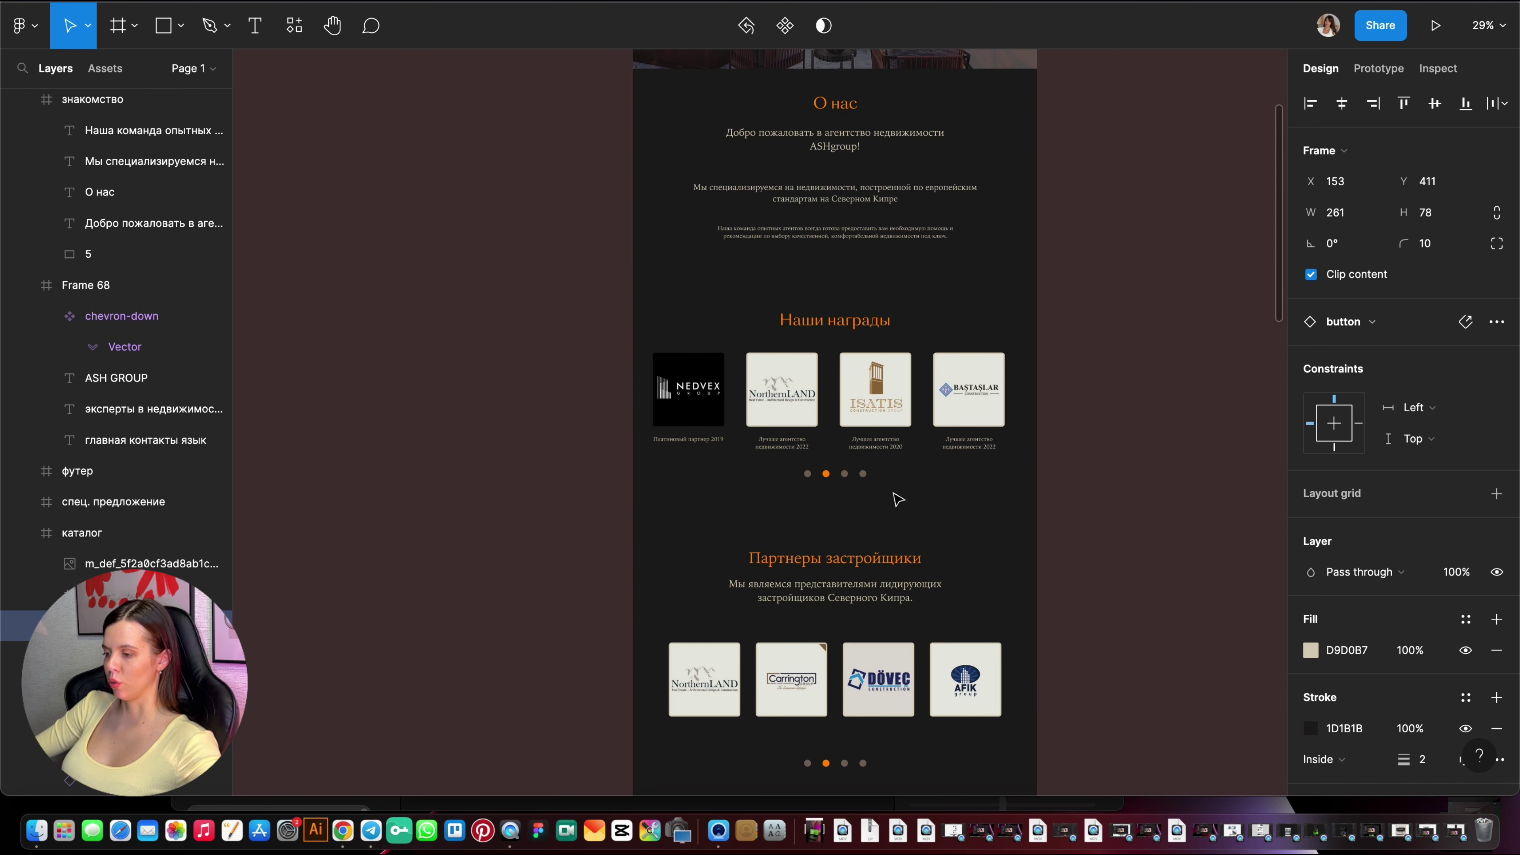
scroll(892, 360, "down", 2)
scroll(915, 372, "down", 5)
scroll(925, 367, "down", 1)
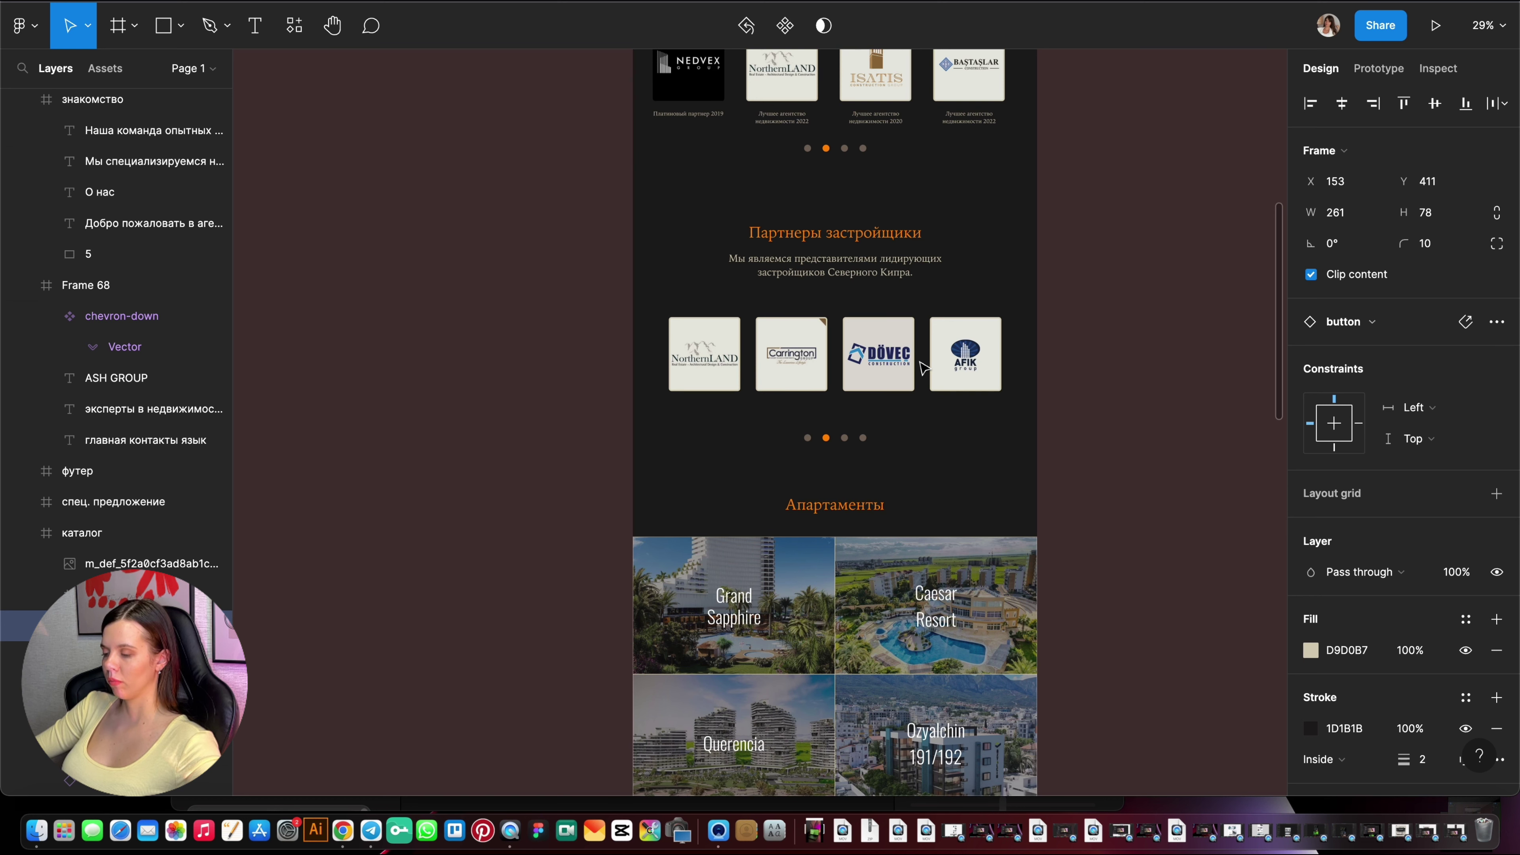
scroll(871, 415, "down", 10)
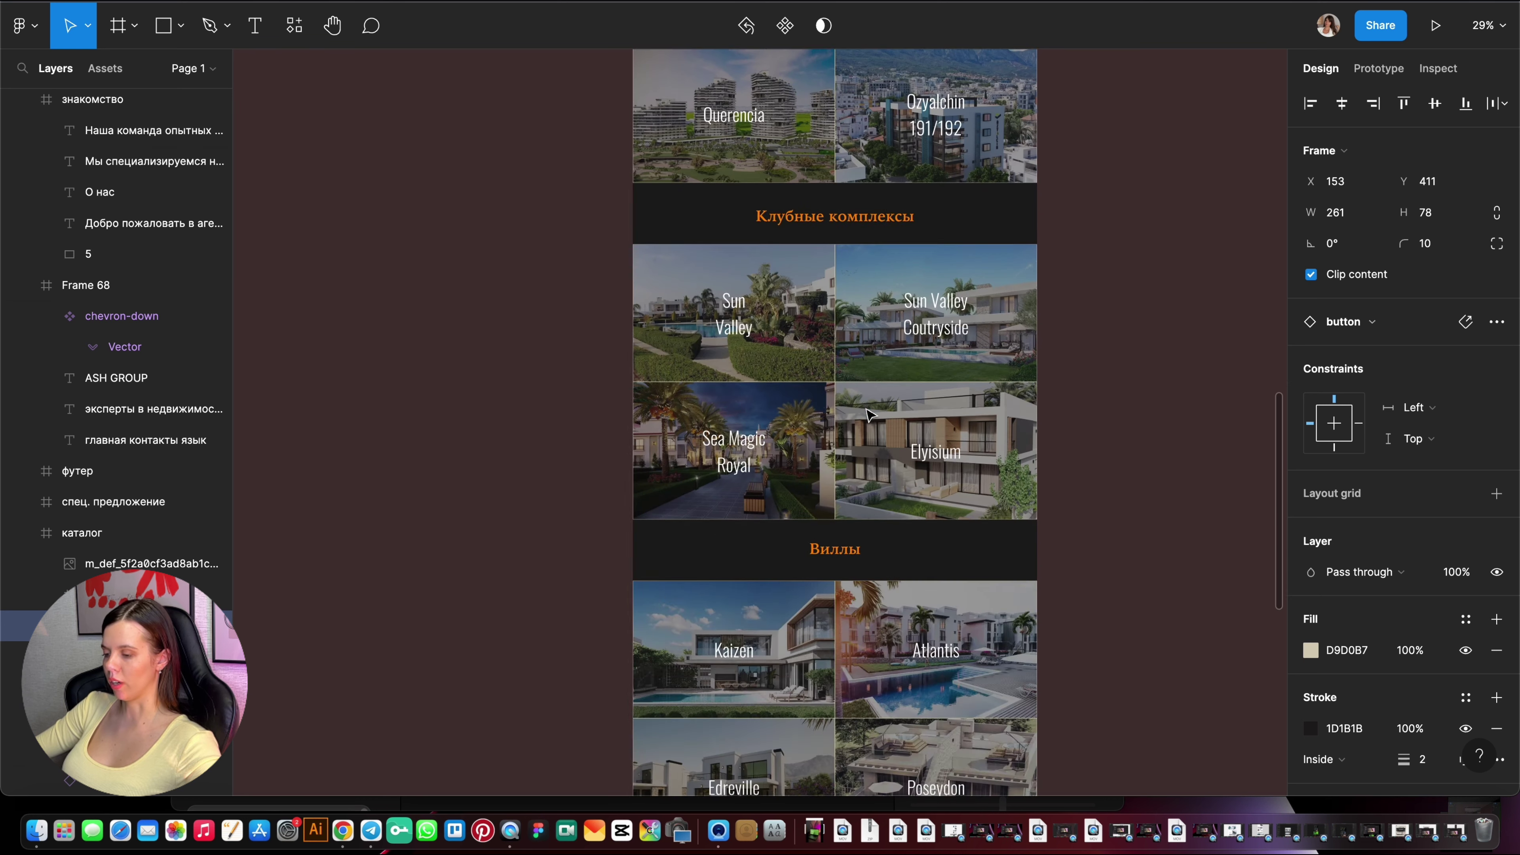
scroll(838, 443, "down", 8)
scroll(785, 470, "up", 5)
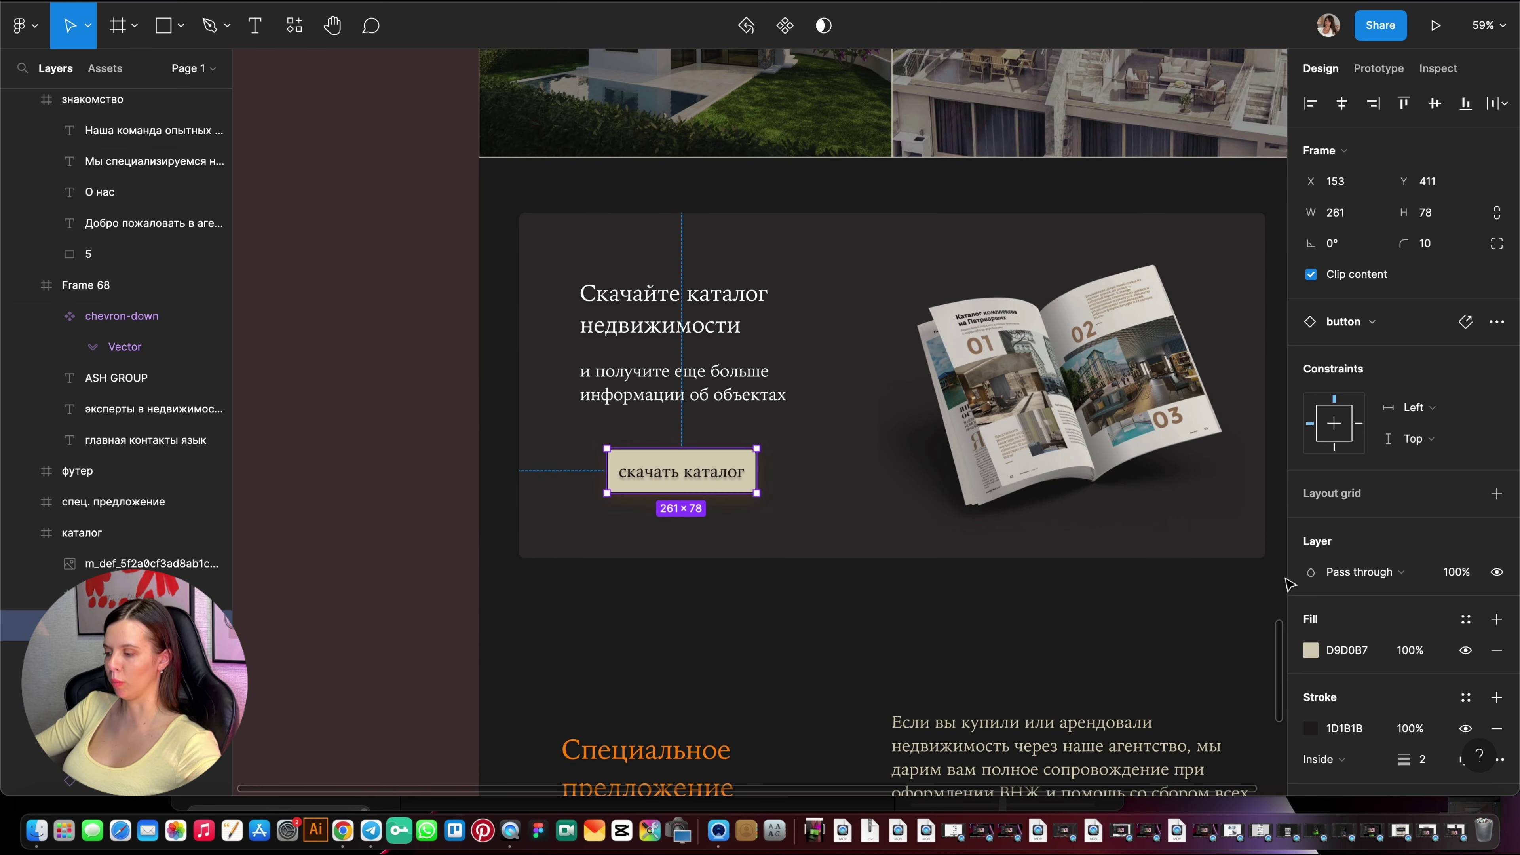
Give the catalog button the orange FF8A00 fill sampled from the heading.
left_click(1311, 651)
left_click(1184, 626)
left_click(1082, 579)
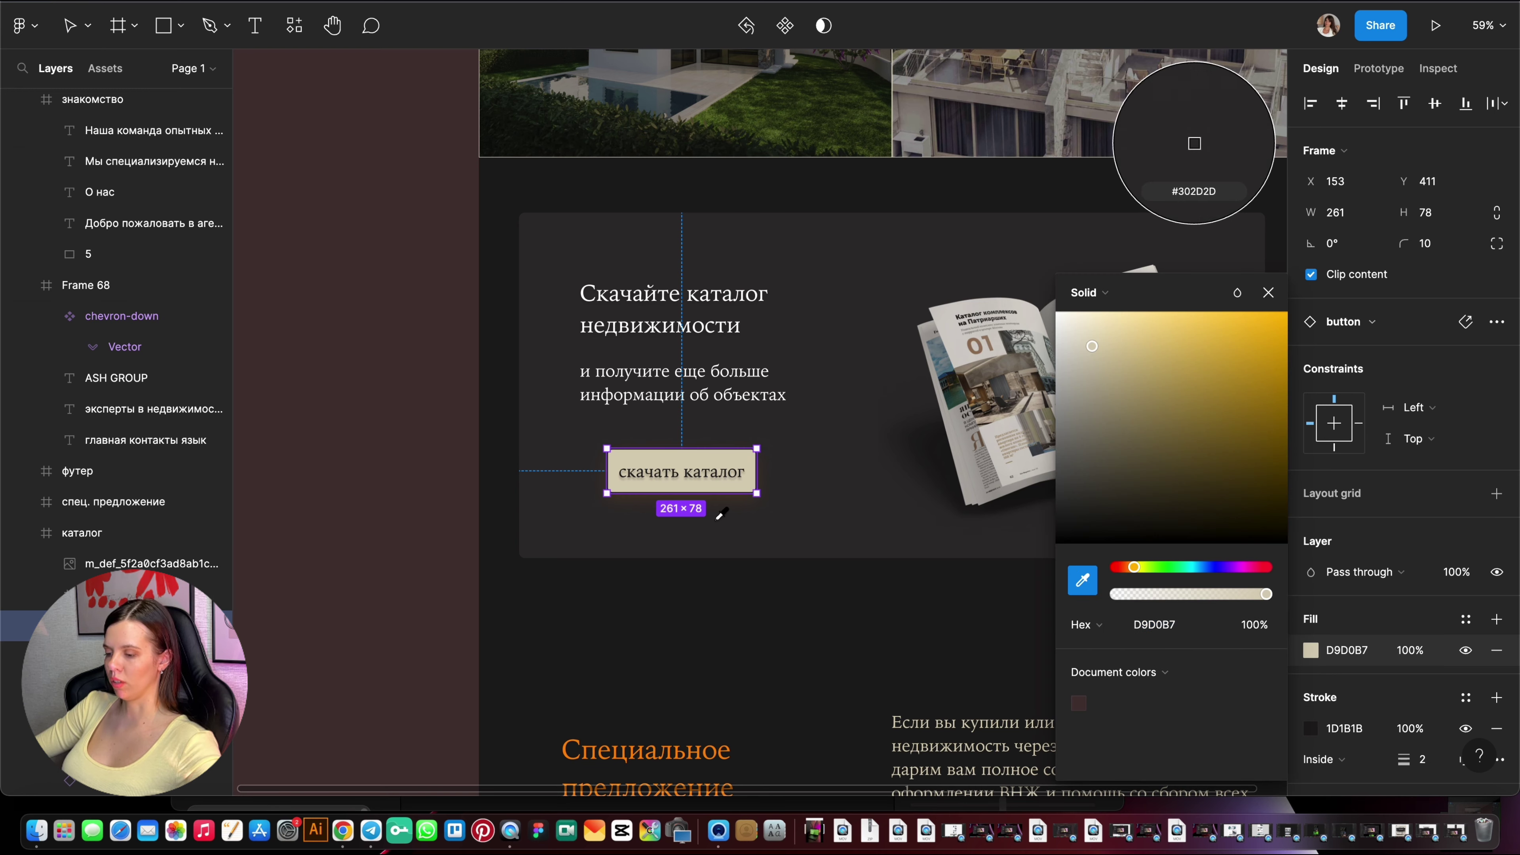
scroll(730, 539, "down", 3)
scroll(695, 647, "up", 10)
left_click(668, 626)
scroll(669, 625, "down", 10)
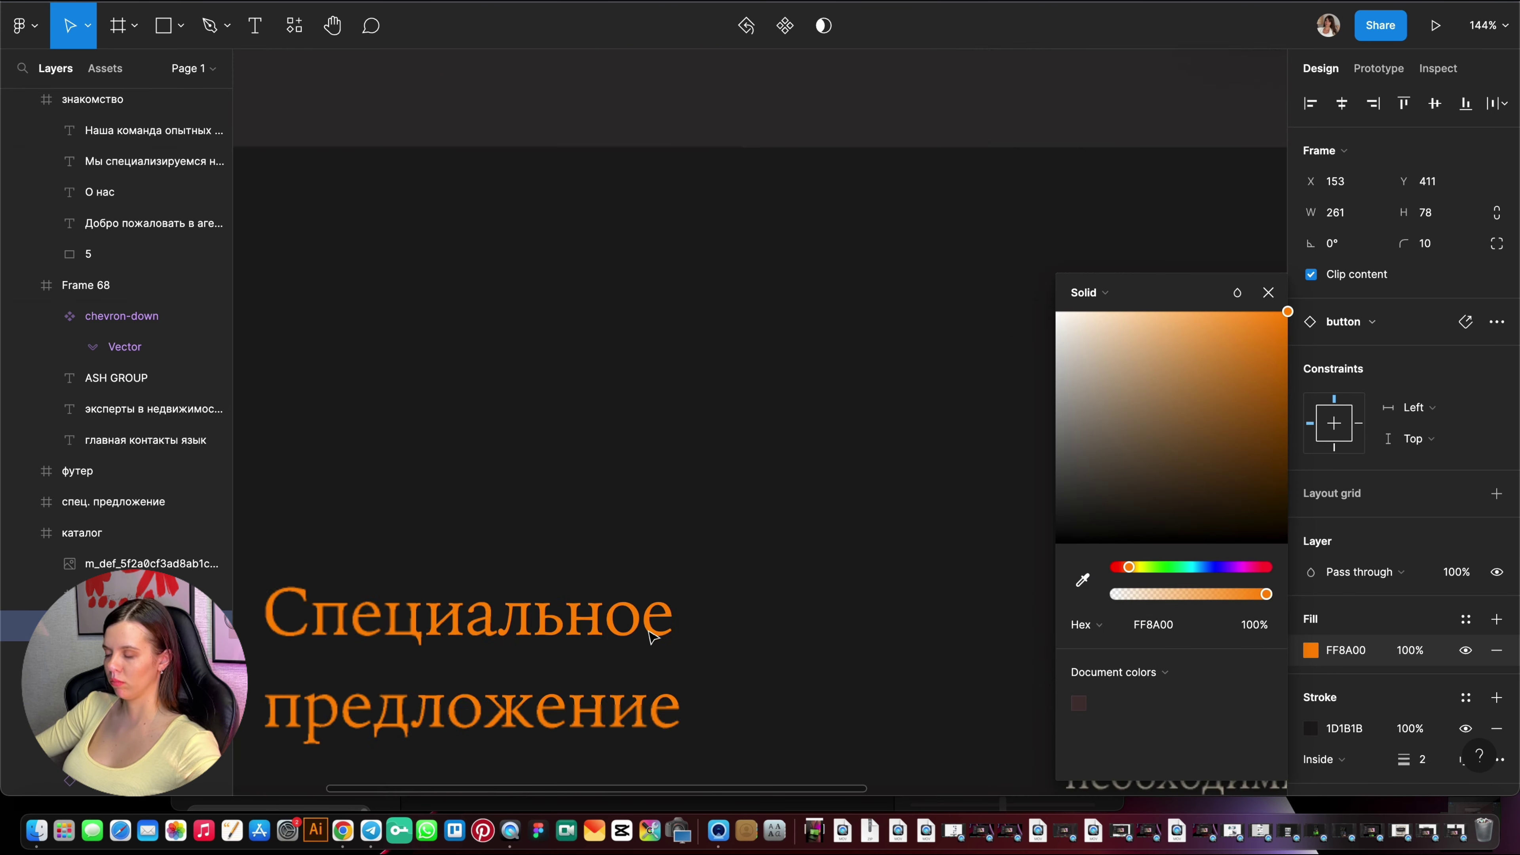
left_click(639, 315)
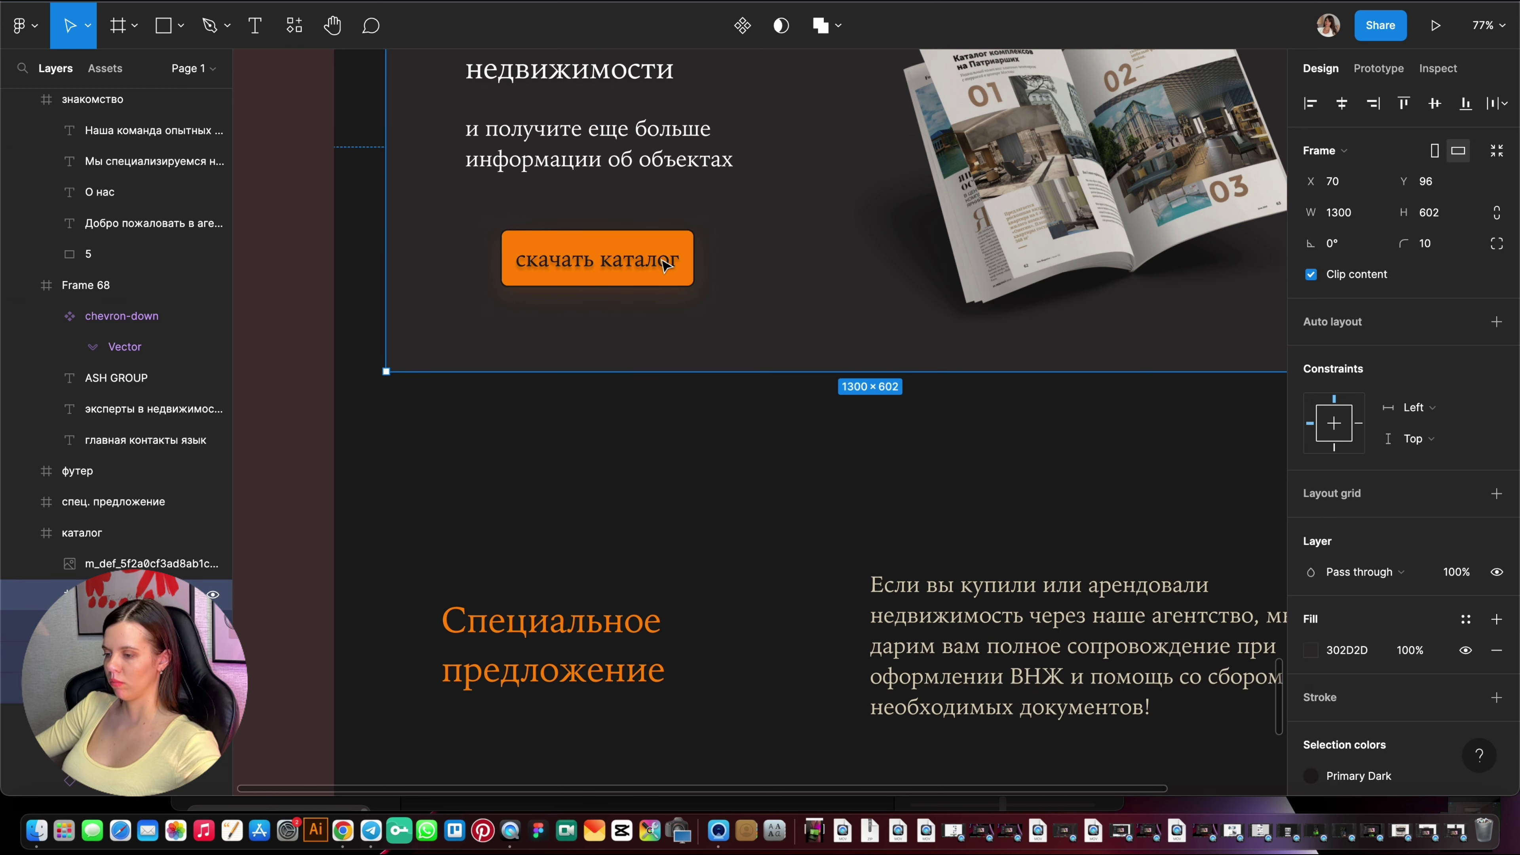
Remove the outline stroke from the скачать каталог button.
left_click(667, 265)
scroll(1503, 590, "down", 3)
left_click(1497, 567)
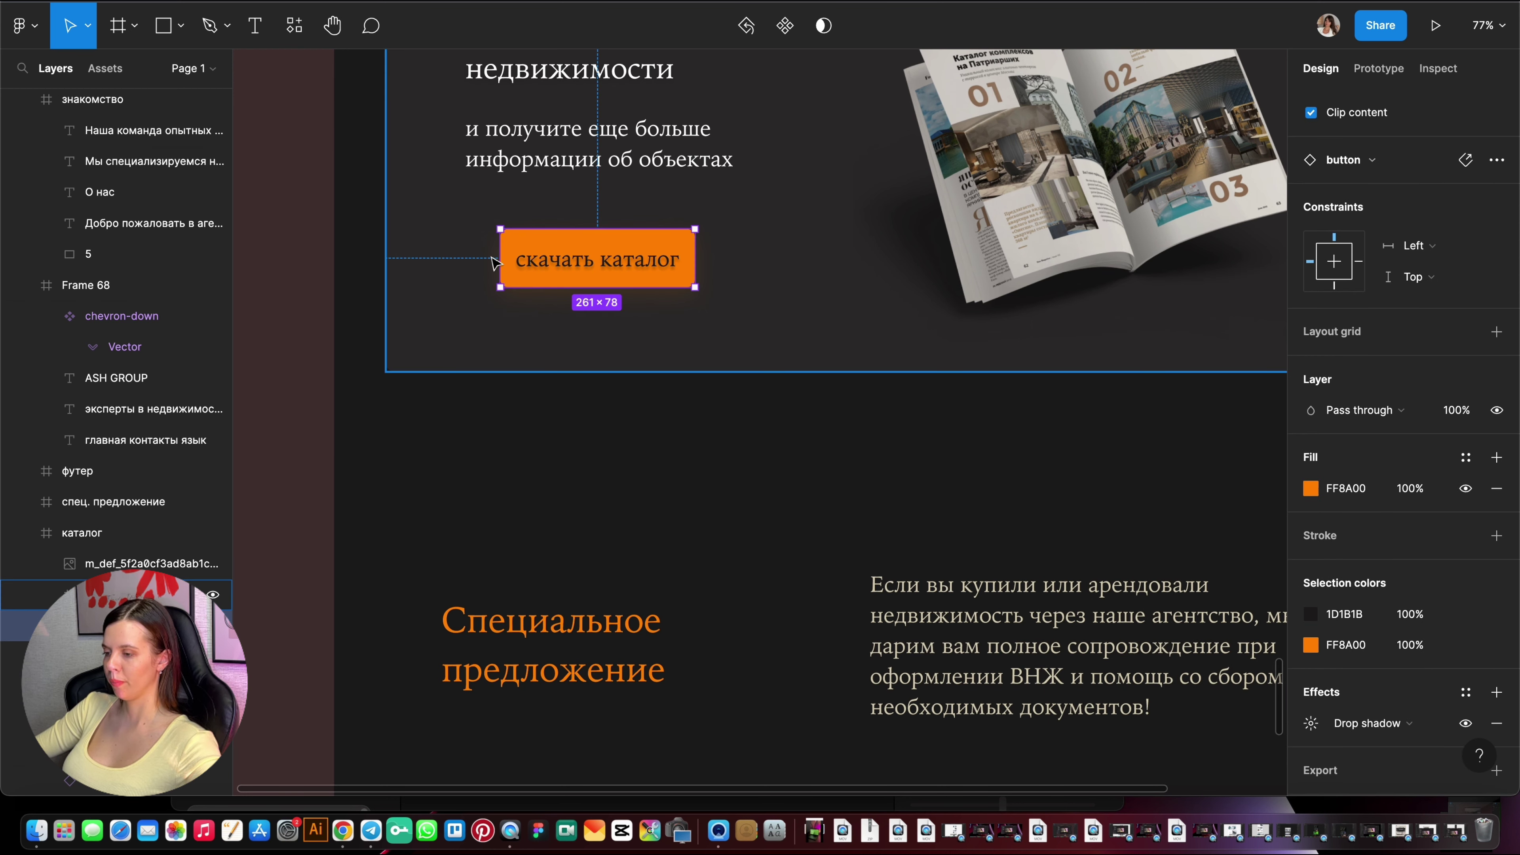
left_click_drag(560, 272, 525, 275)
scroll(455, 264, "up", 5)
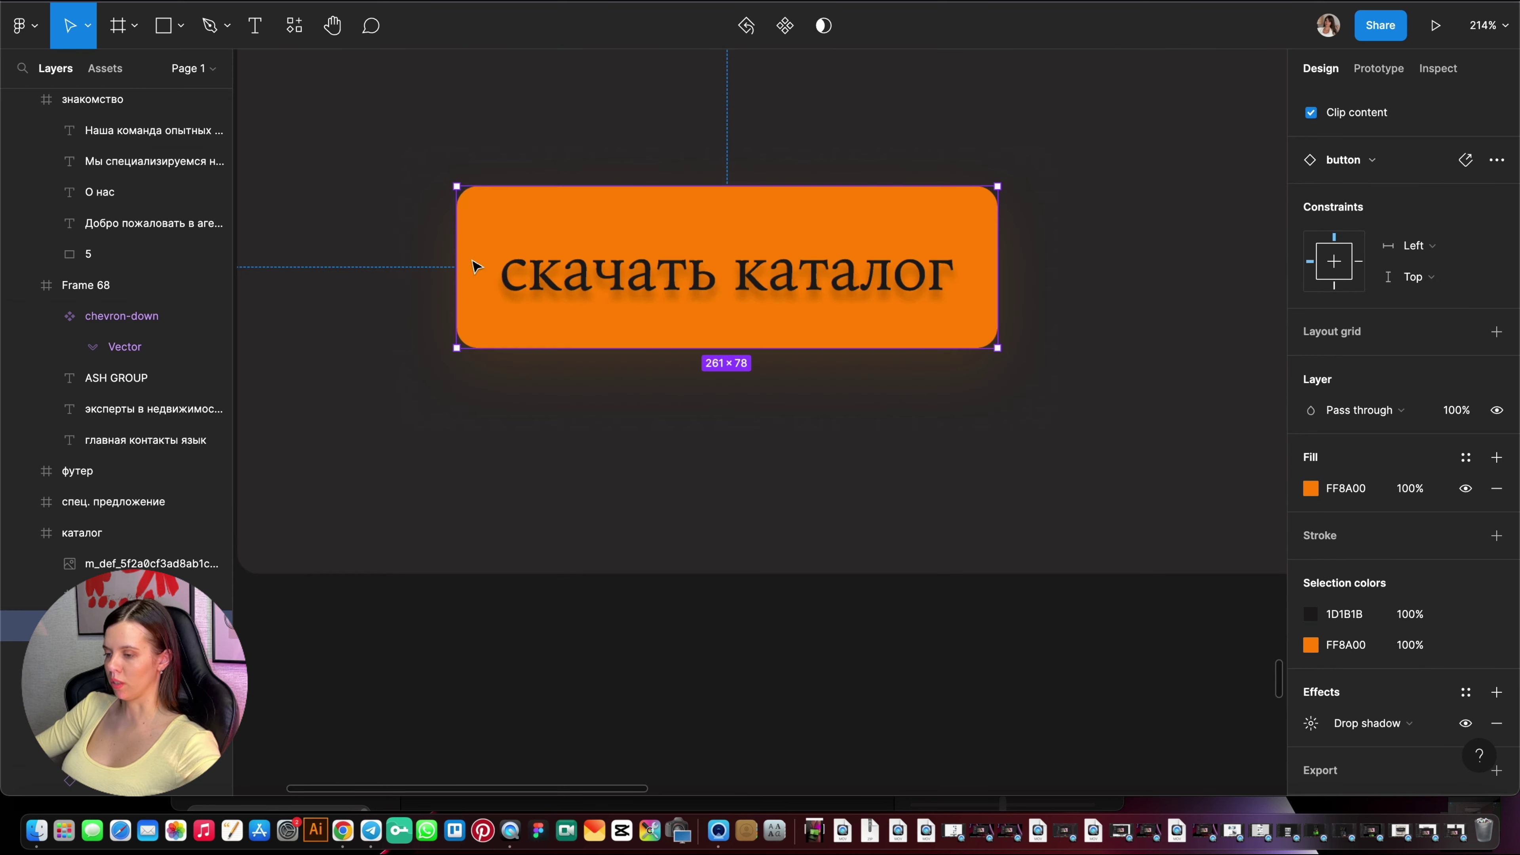
scroll(492, 431, "down", 4)
scroll(437, 360, "up", 4)
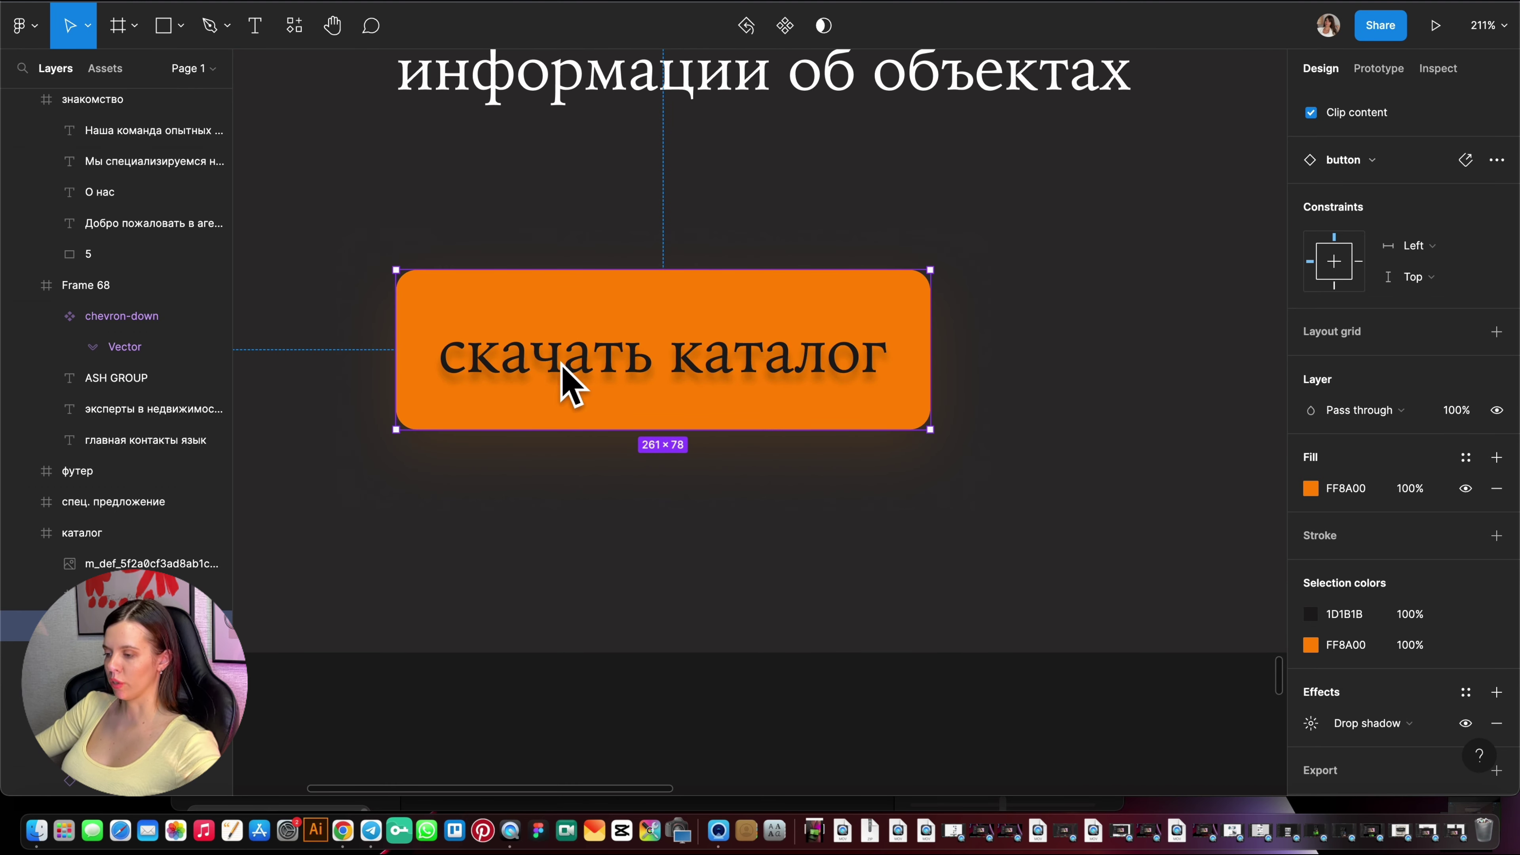
Change the button's 1D1B1B text colour to white FFFFFF.
double_click(603, 365)
left_click(474, 287)
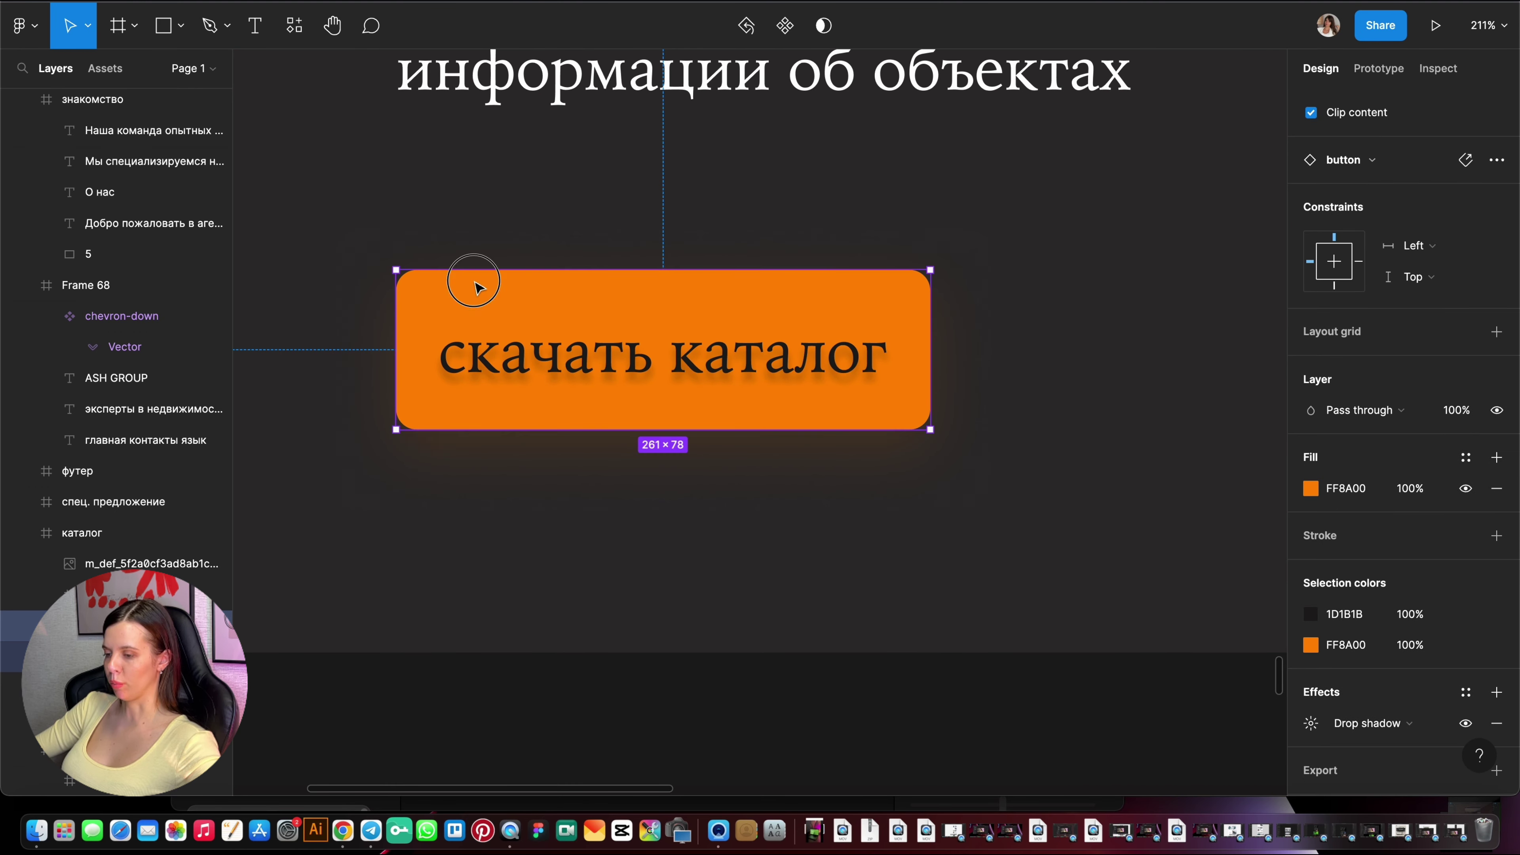
scroll(490, 387, "down", 3)
scroll(538, 408, "down", 2)
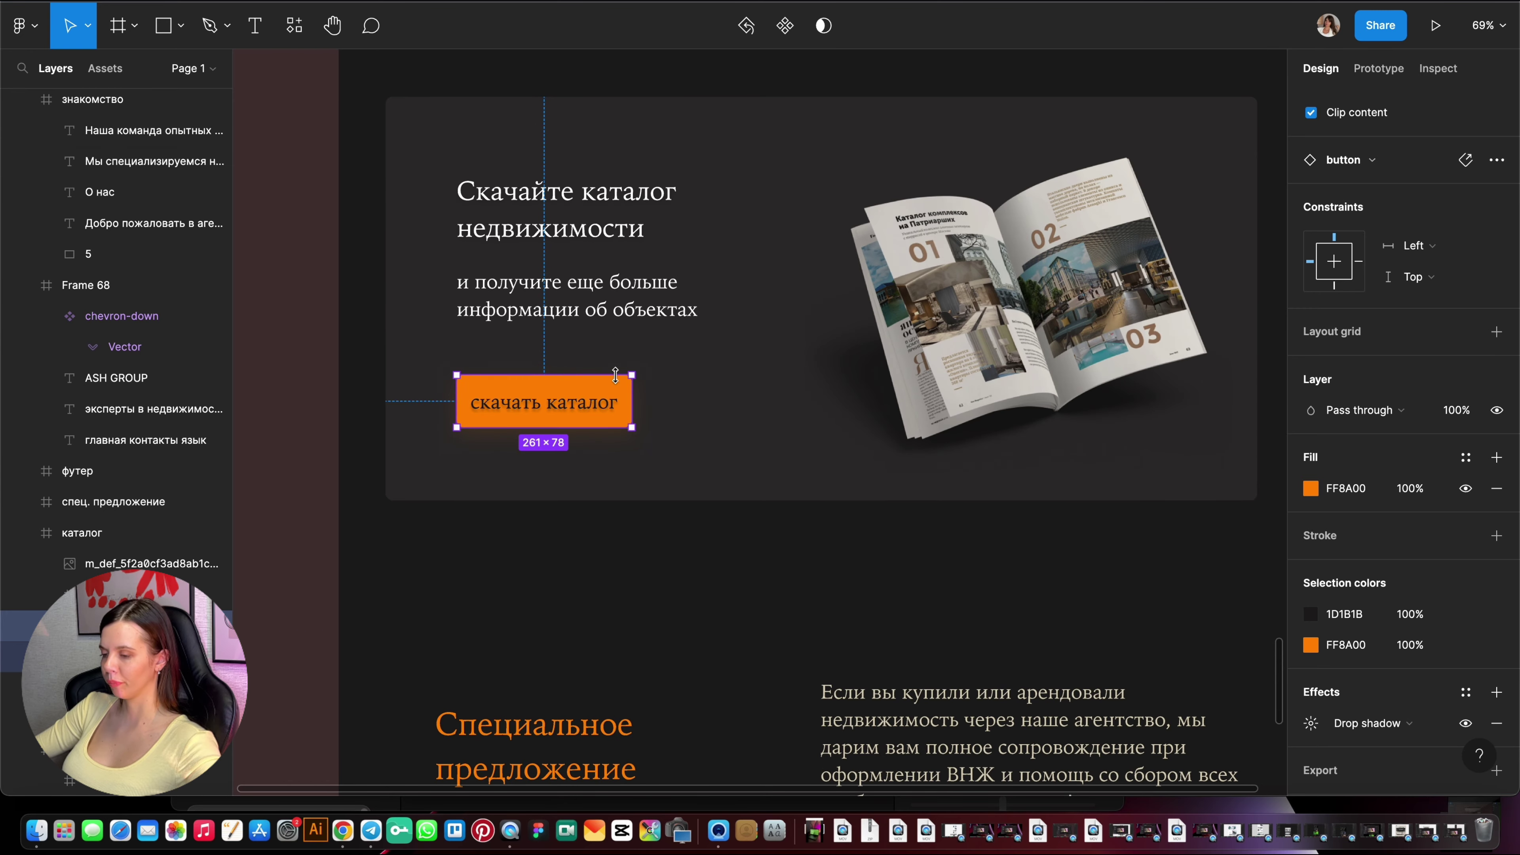
scroll(685, 421, "up", 1)
left_click(1310, 614)
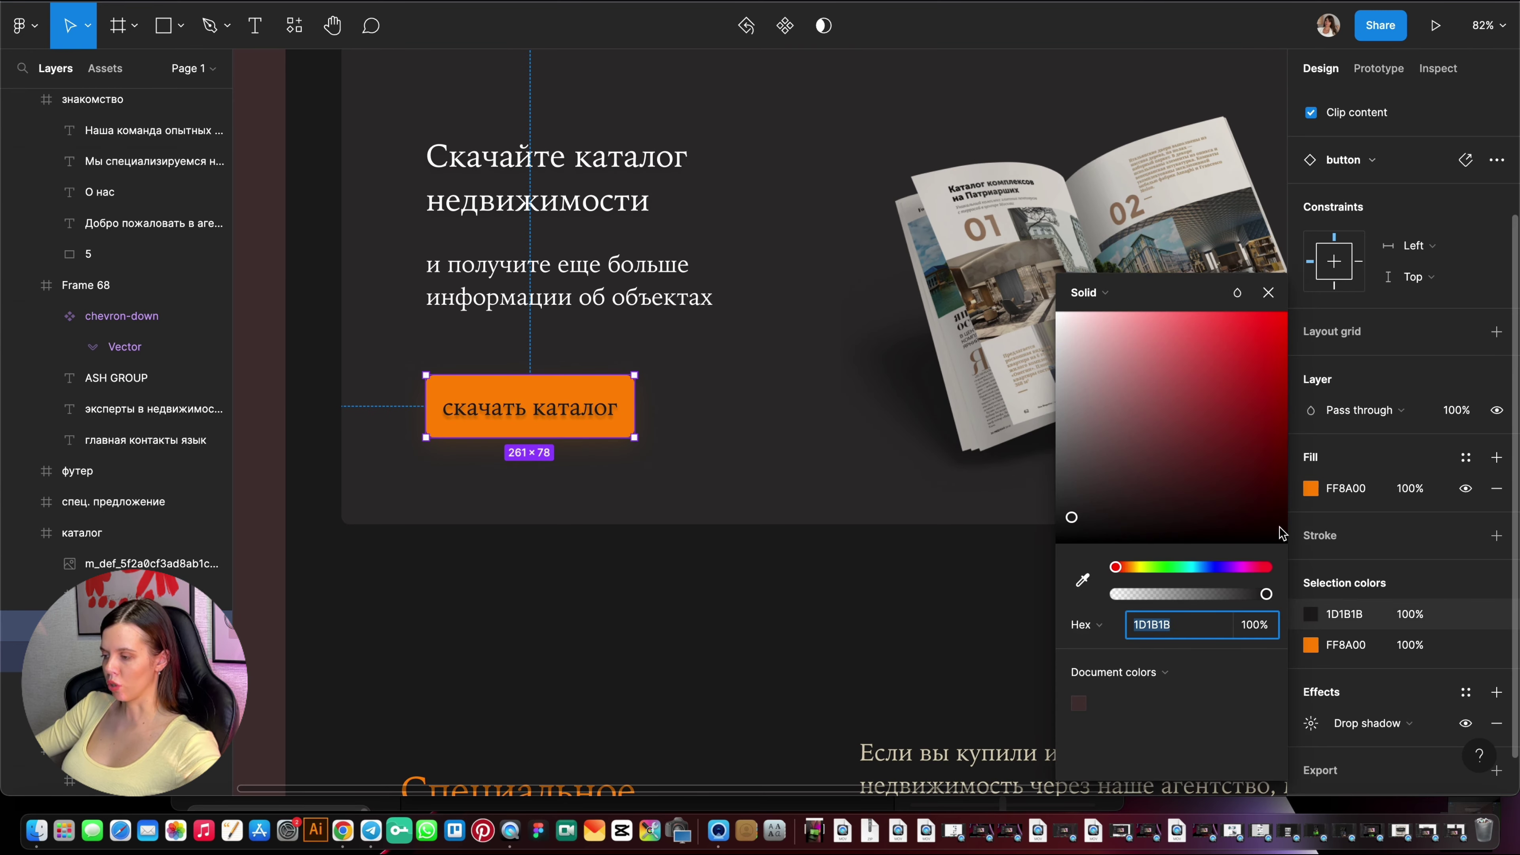
left_click(1056, 312)
key("Escape")
scroll(621, 543, "down", 3)
scroll(400, 445, "up", 1)
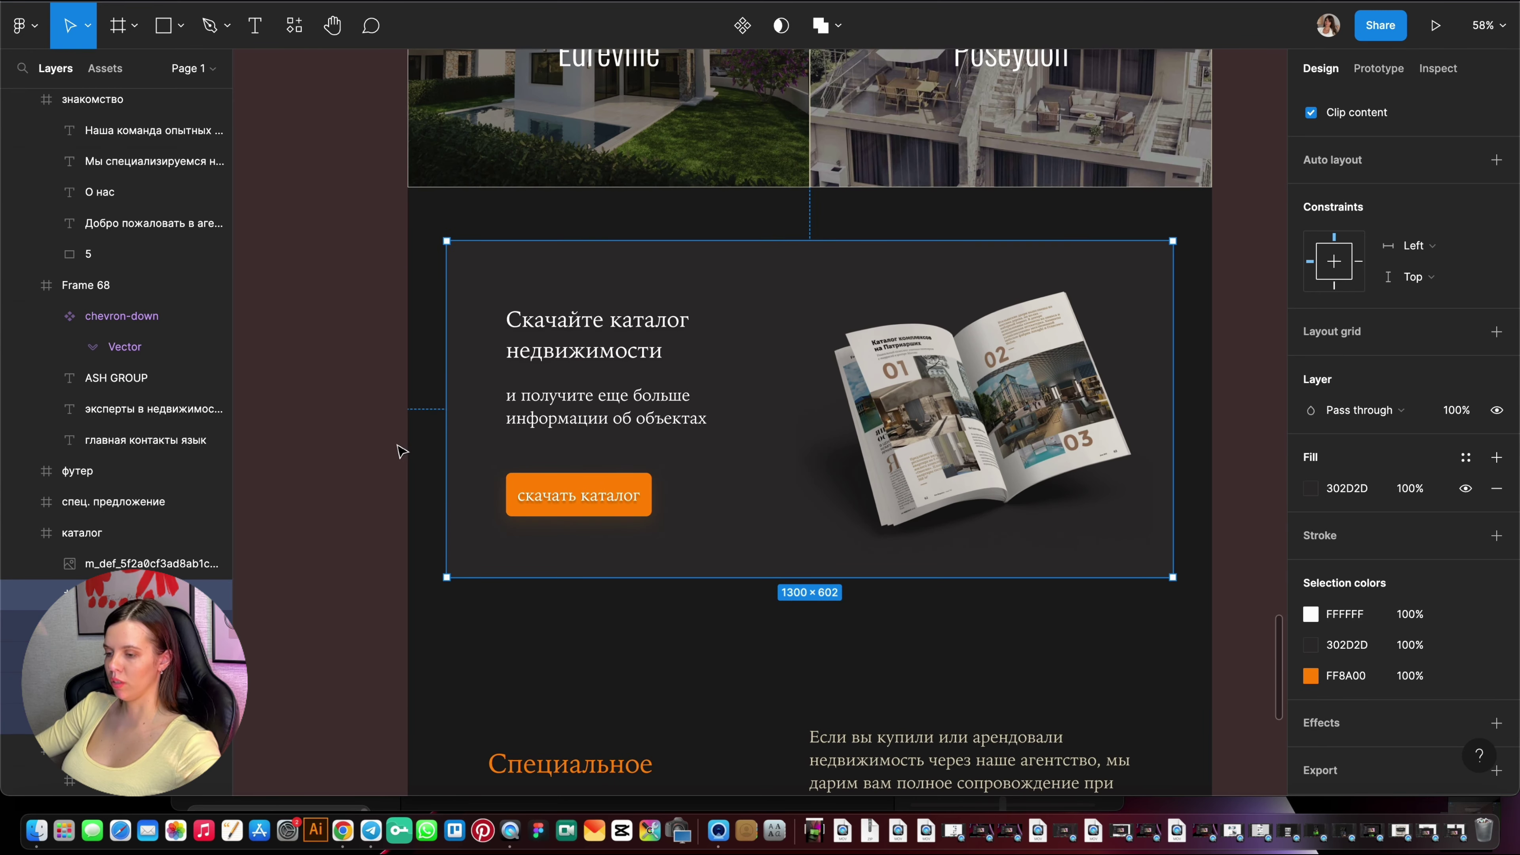
left_click(660, 552)
scroll(660, 552, "down", 2)
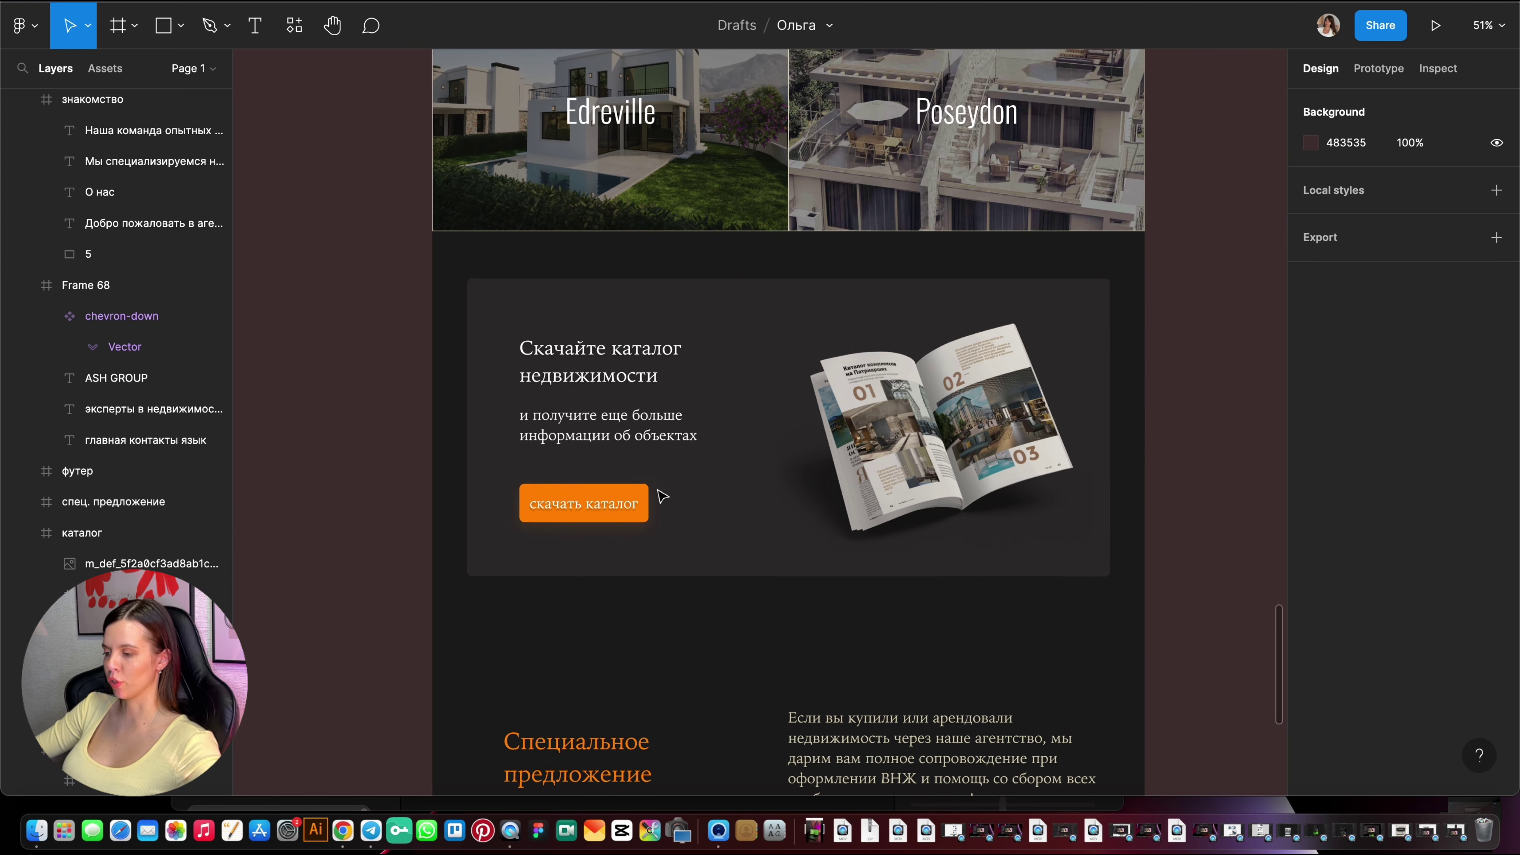
scroll(662, 496, "down", 1)
scroll(662, 495, "down", 1)
scroll(662, 495, "up", 3)
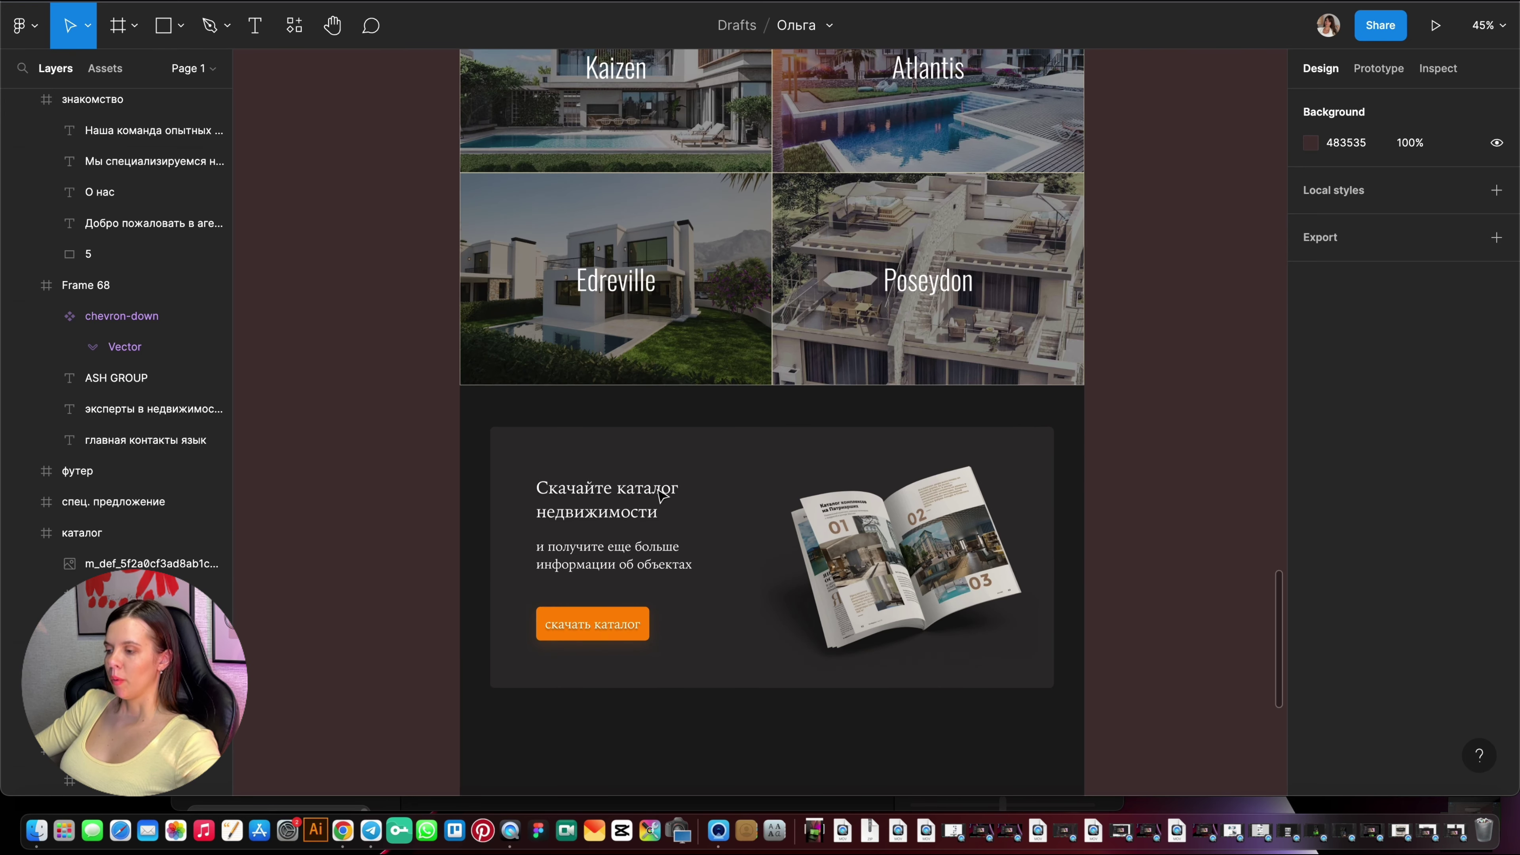
scroll(662, 496, "up", 5)
scroll(662, 495, "up", 5)
double_click(762, 273)
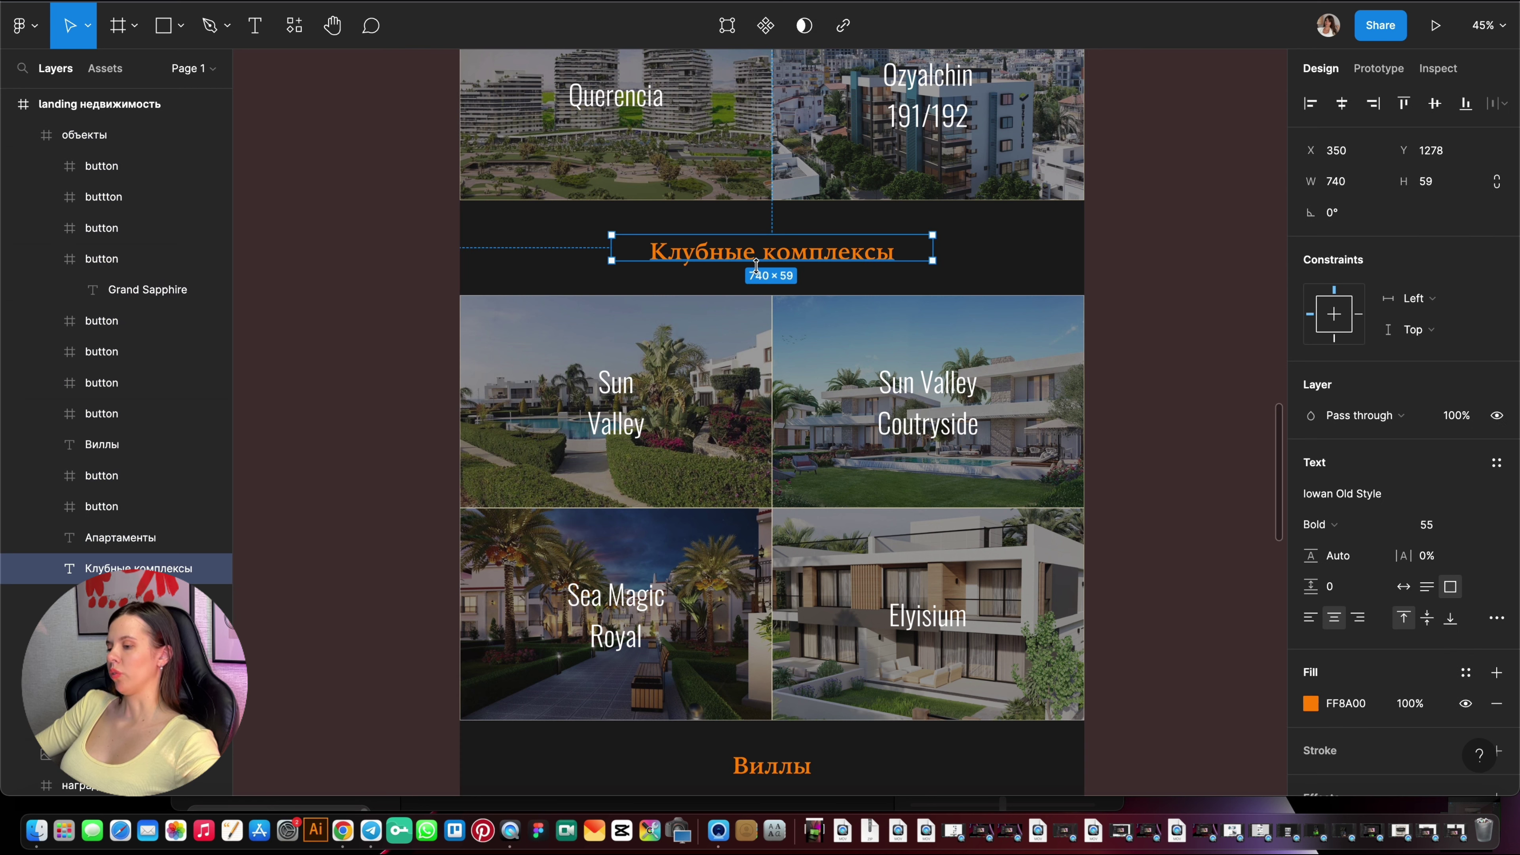
scroll(761, 273, "down", 5)
key("Escape")
scroll(882, 333, "up", 5)
scroll(882, 333, "up", 5)
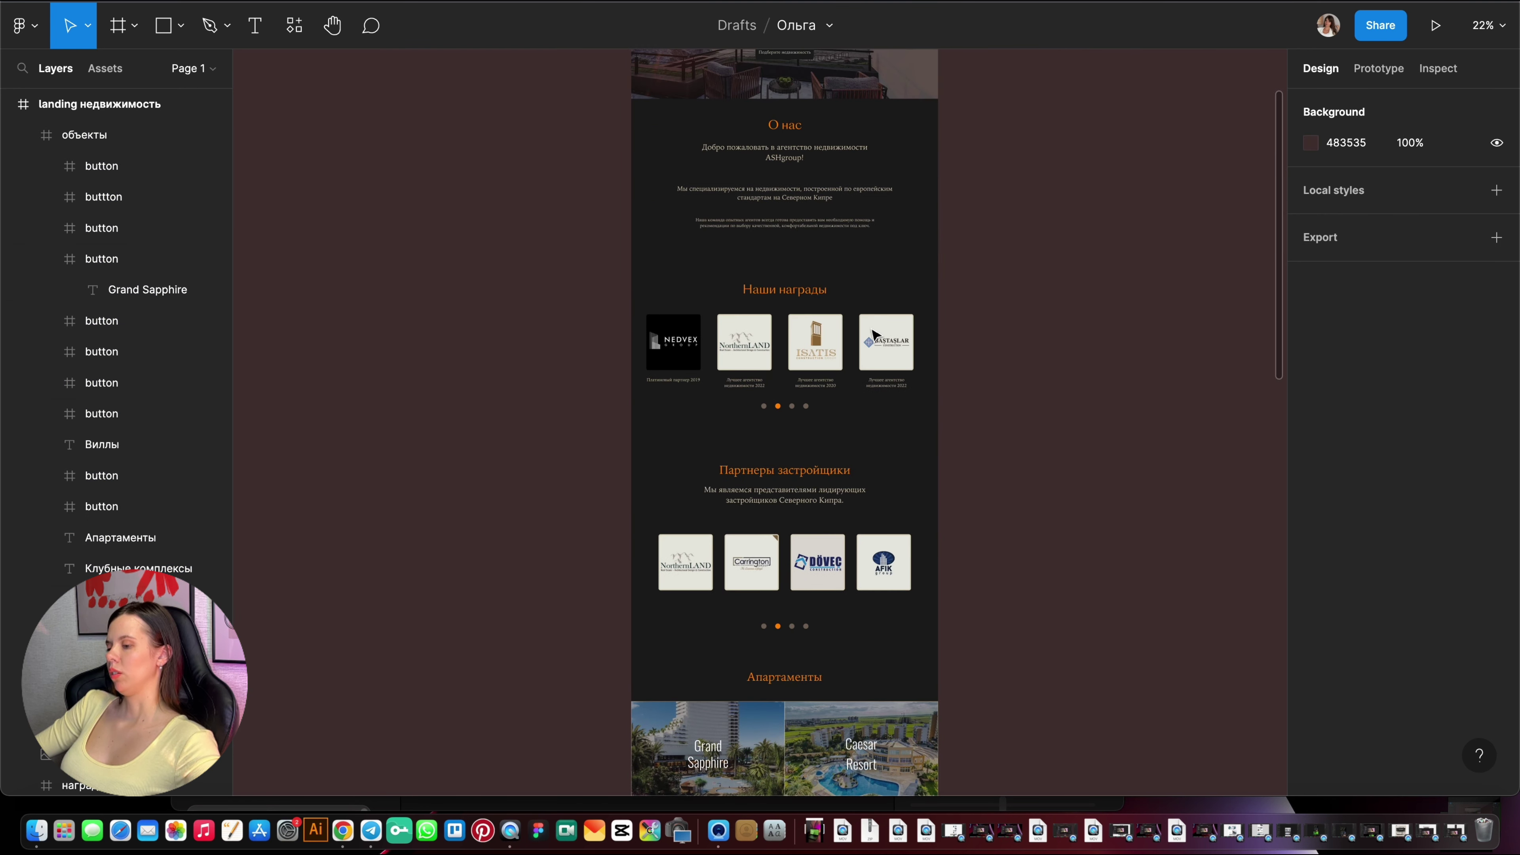
scroll(881, 333, "up", 5)
scroll(821, 495, "up", 3)
scroll(821, 495, "up", 3)
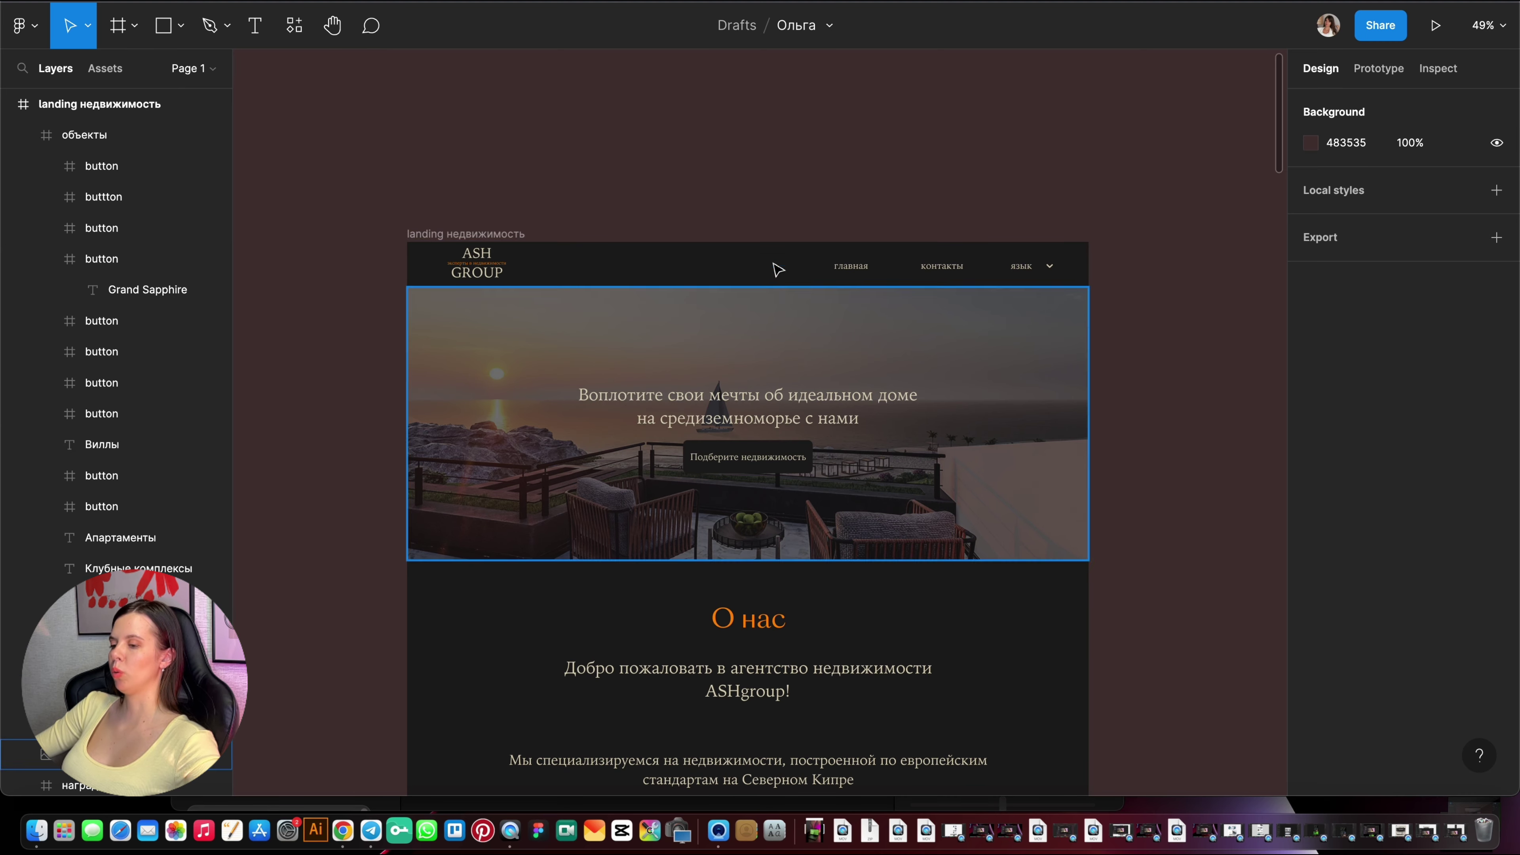
scroll(821, 244, "down", 1)
scroll(821, 244, "down", 10)
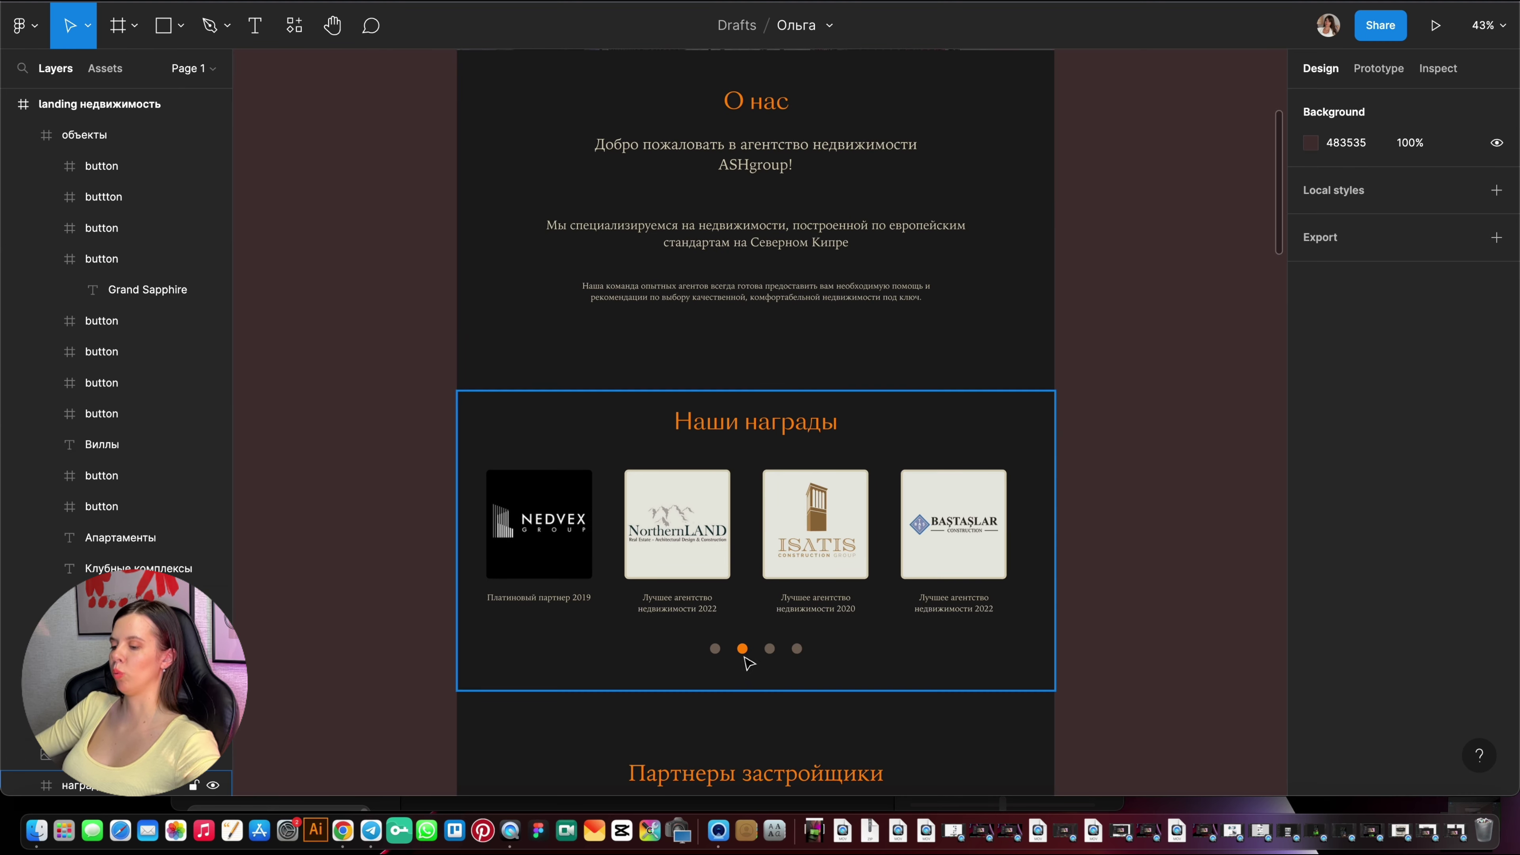
scroll(746, 655, "down", 10)
scroll(736, 215, "down", 8)
scroll(763, 374, "down", 5)
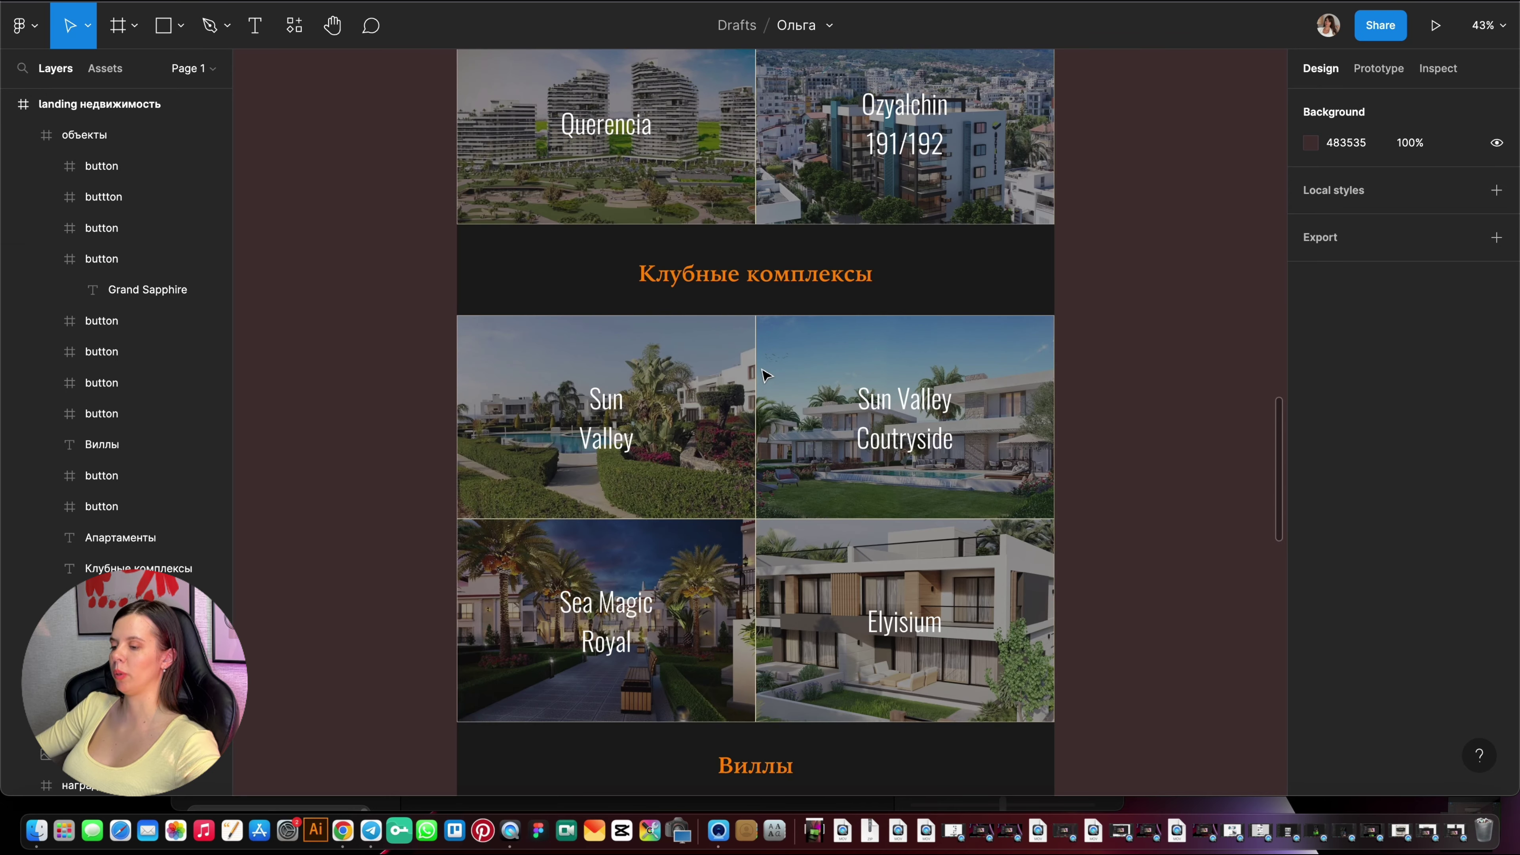
scroll(763, 374, "down", 5)
scroll(763, 374, "down", 5)
Set the Специальное предложение paragraph to size 24 and move it down level with its heading.
scroll(628, 606, "down", 5)
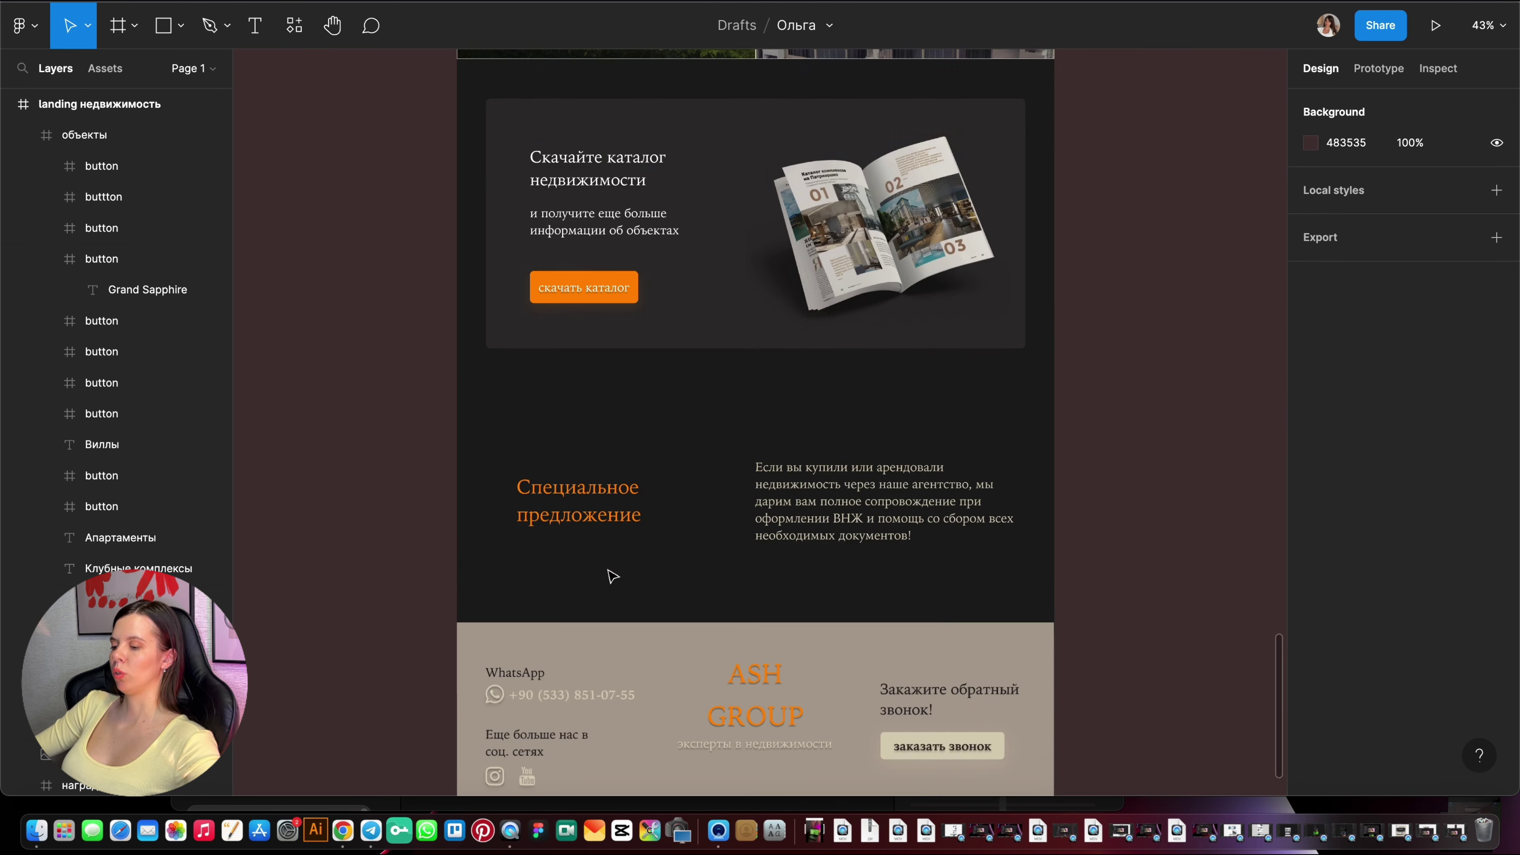
scroll(653, 384, "up", 3)
scroll(653, 381, "down", 3)
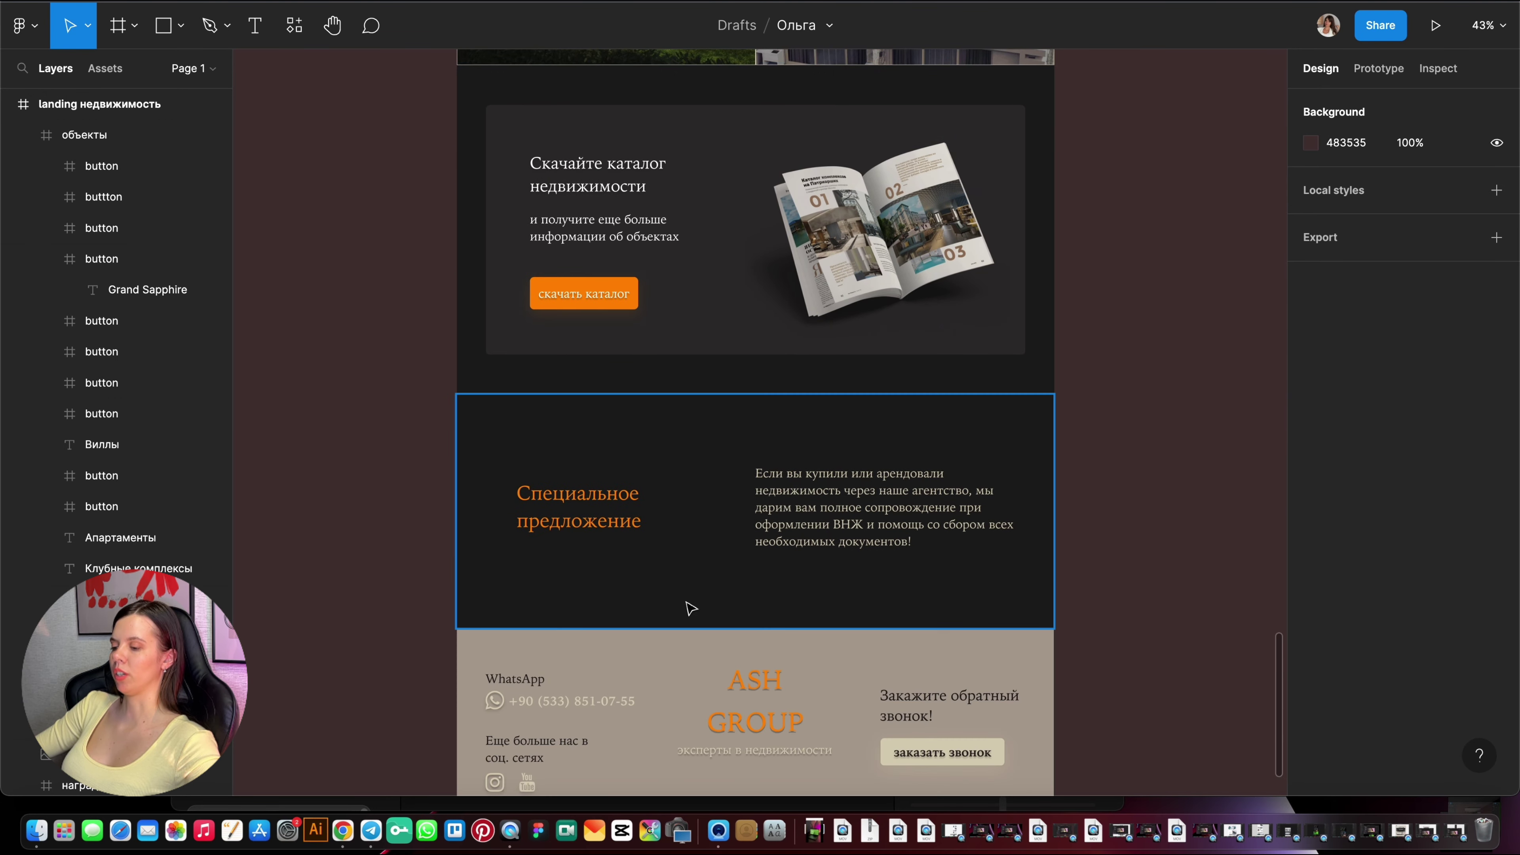
scroll(688, 601, "up", 5)
scroll(620, 471, "down", 2)
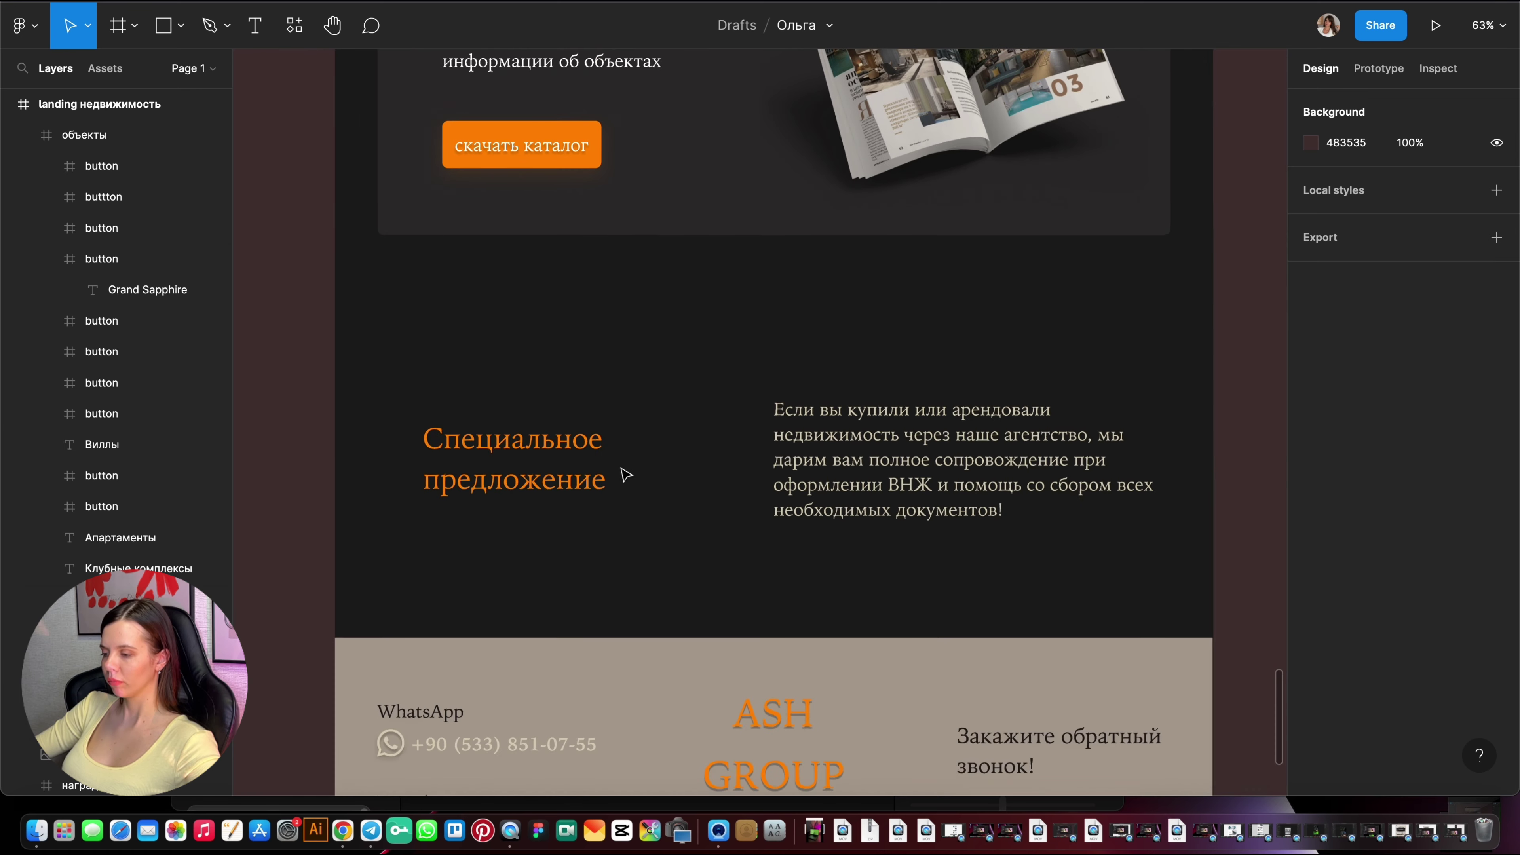
double_click(958, 461)
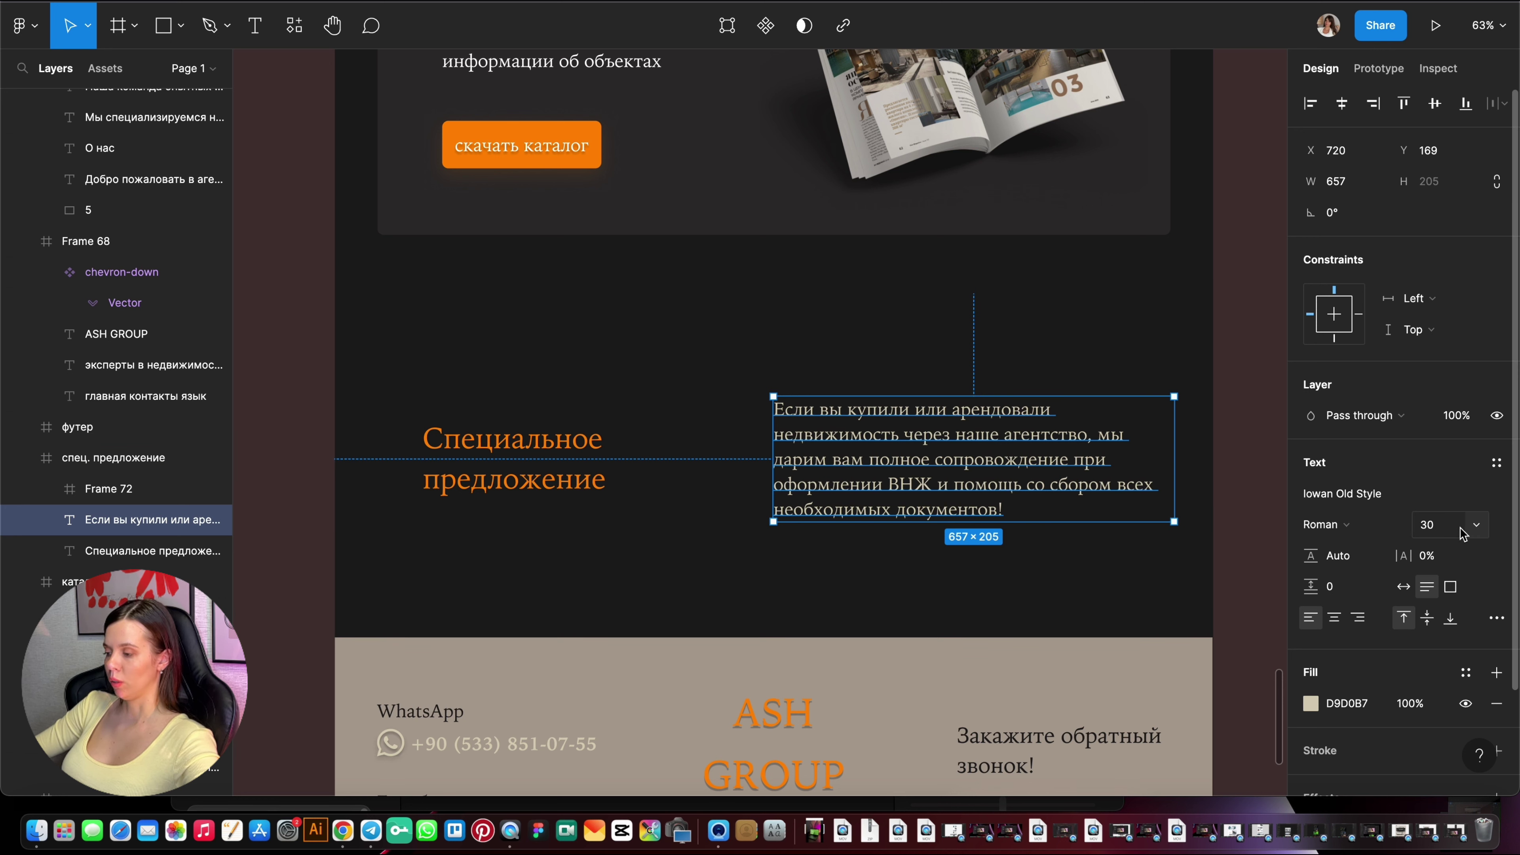
left_click(1445, 527)
type("24")
key("Return")
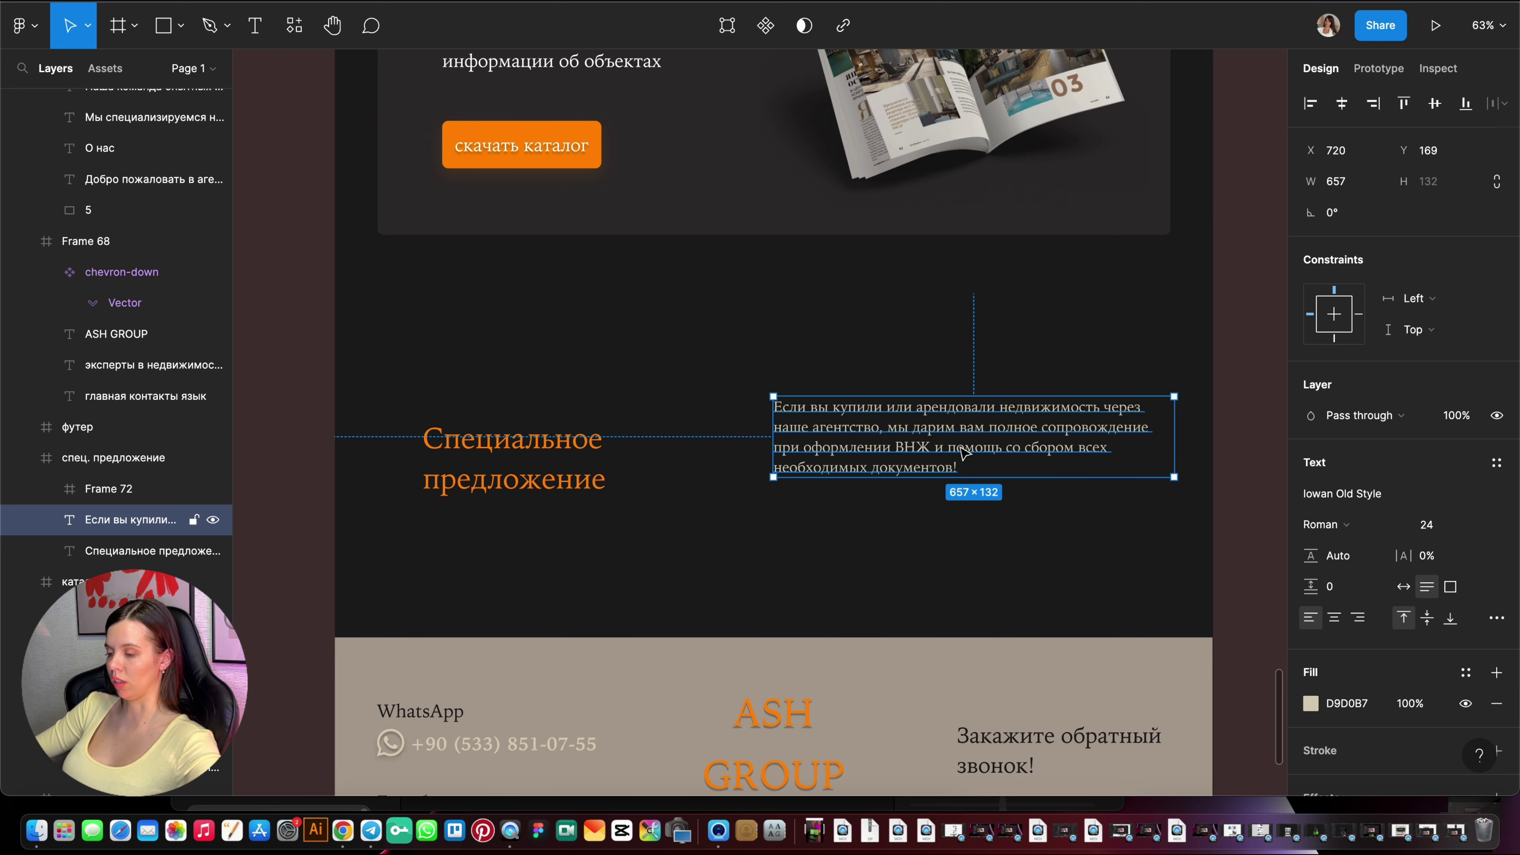
left_click_drag(972, 452, 968, 469)
scroll(1076, 443, "down", 5)
left_click(1075, 443)
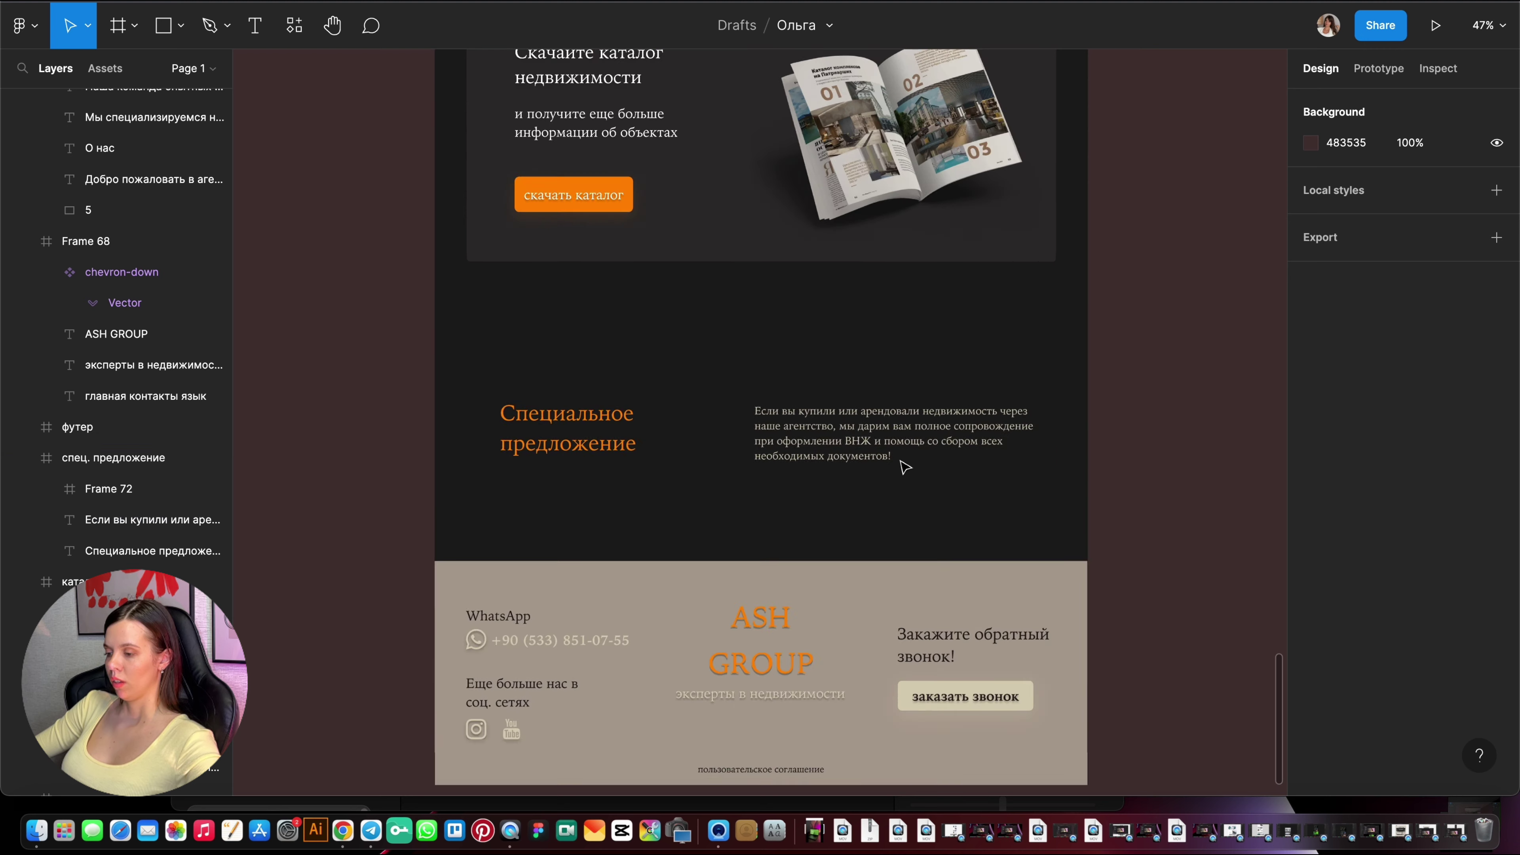
scroll(900, 461, "up", 3)
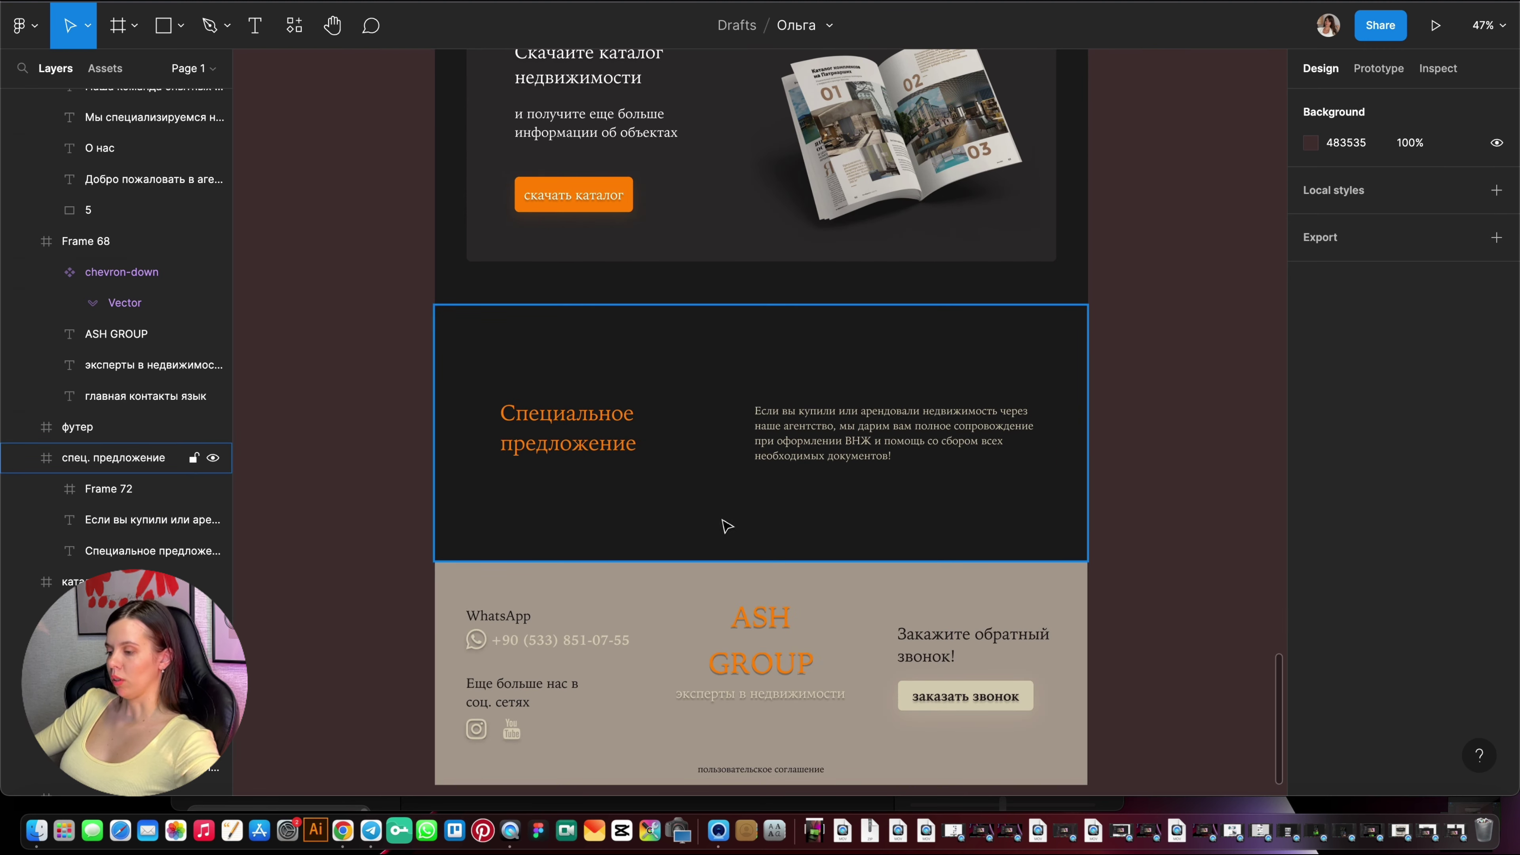
scroll(755, 501, "down", 3)
scroll(727, 482, "up", 2)
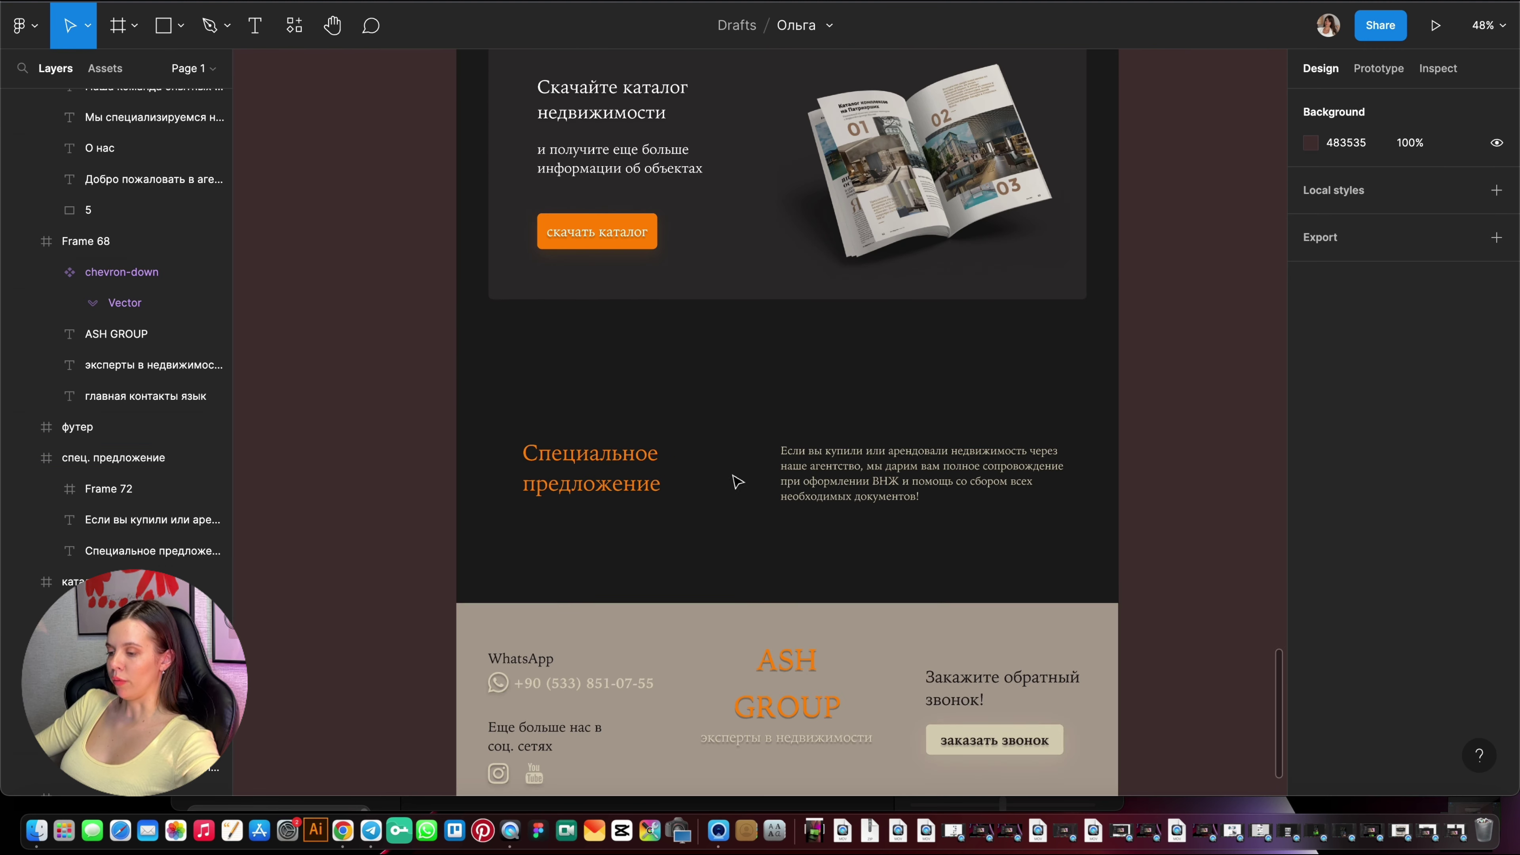
scroll(841, 546, "down", 5)
scroll(841, 550, "up", 5)
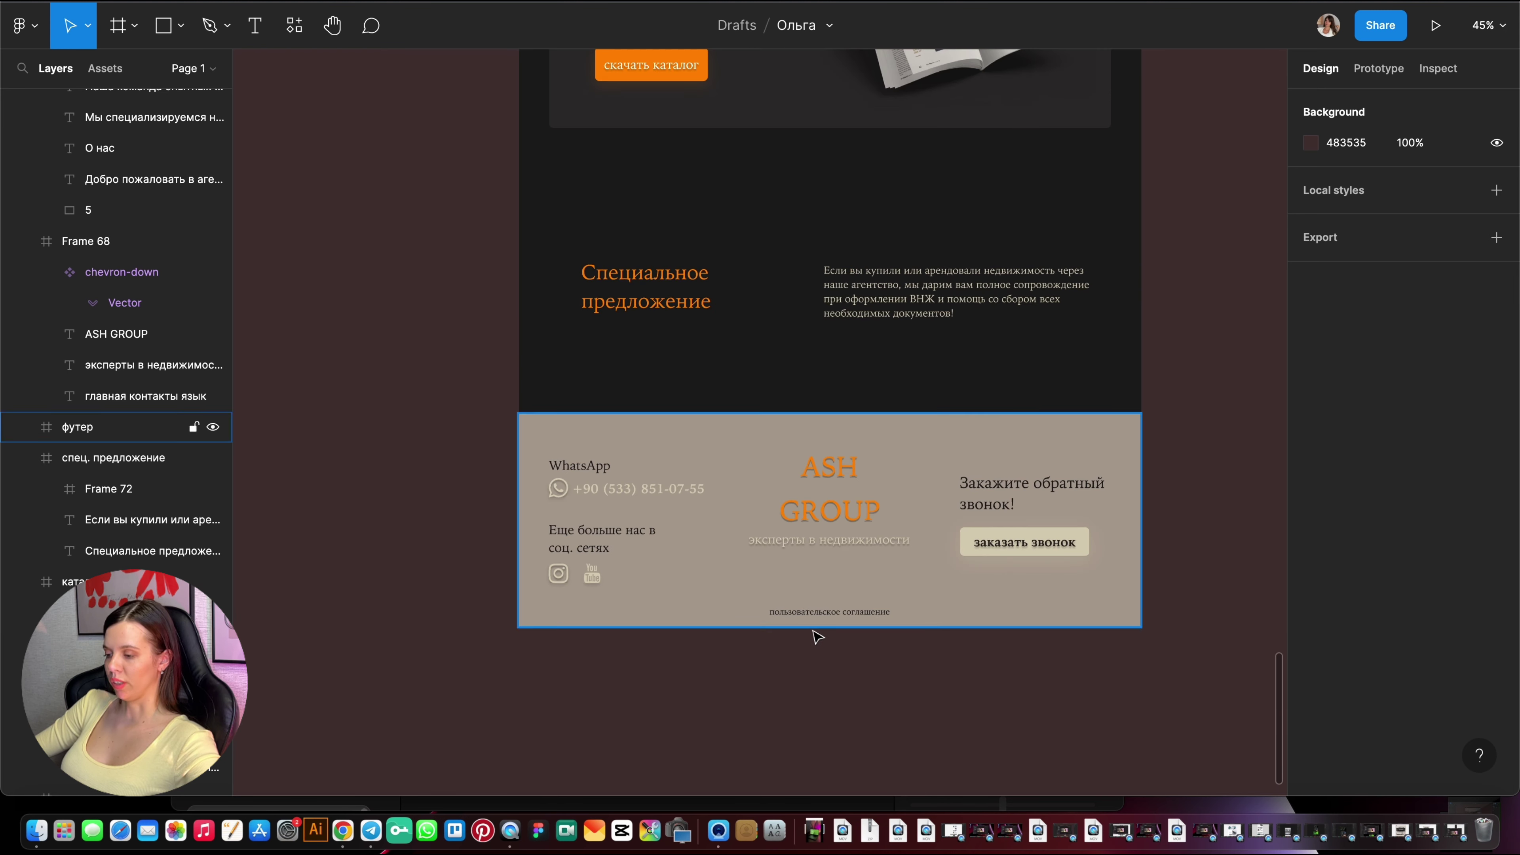
scroll(814, 631, "up", 2)
scroll(685, 611, "down", 1)
left_click(877, 546)
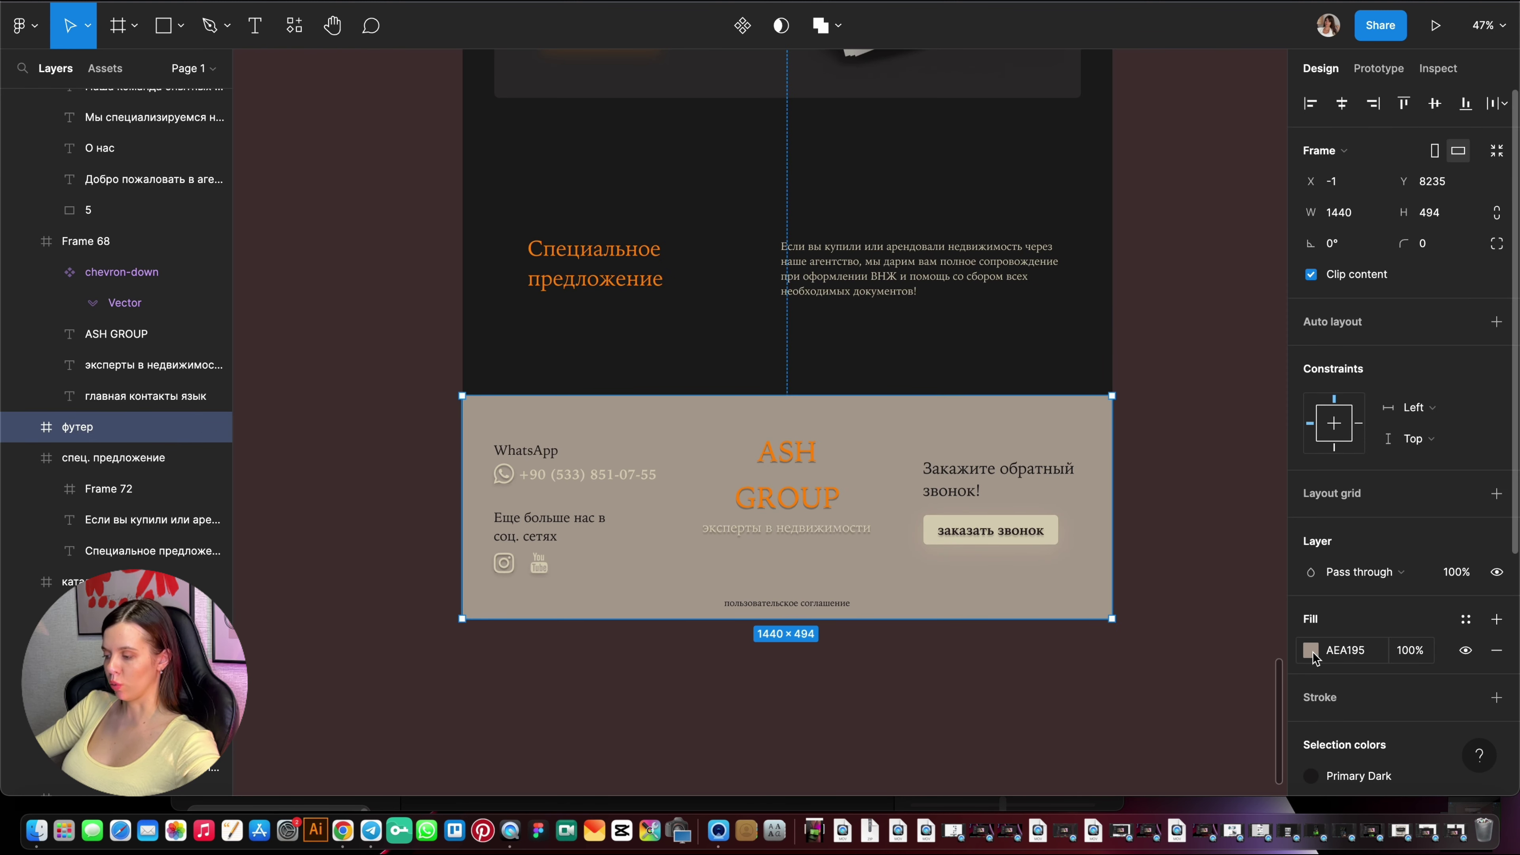
left_click(1175, 511)
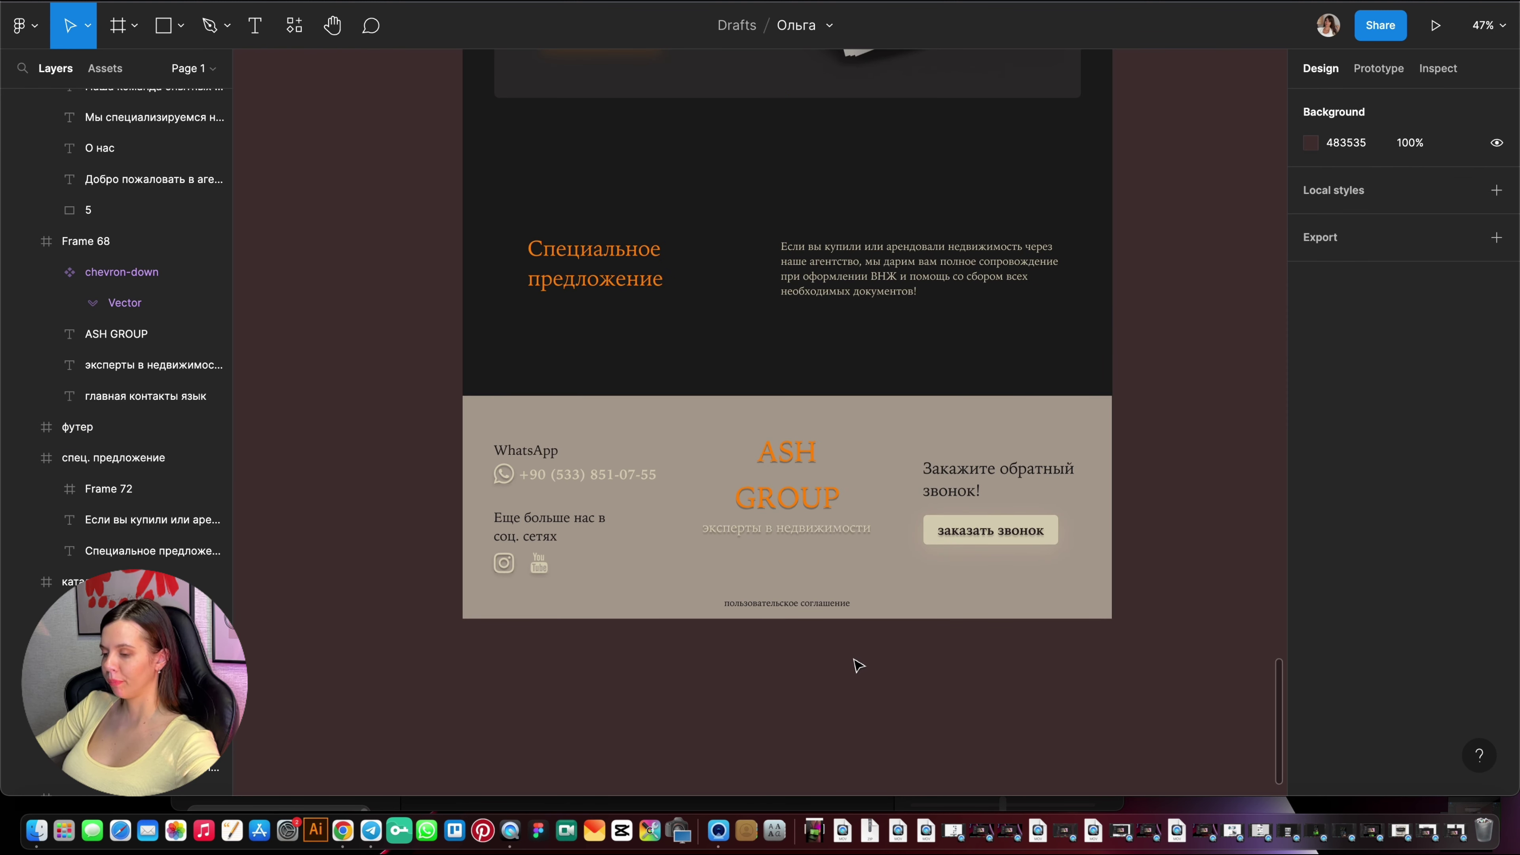
scroll(857, 663, "down", 2)
scroll(856, 664, "up", 2)
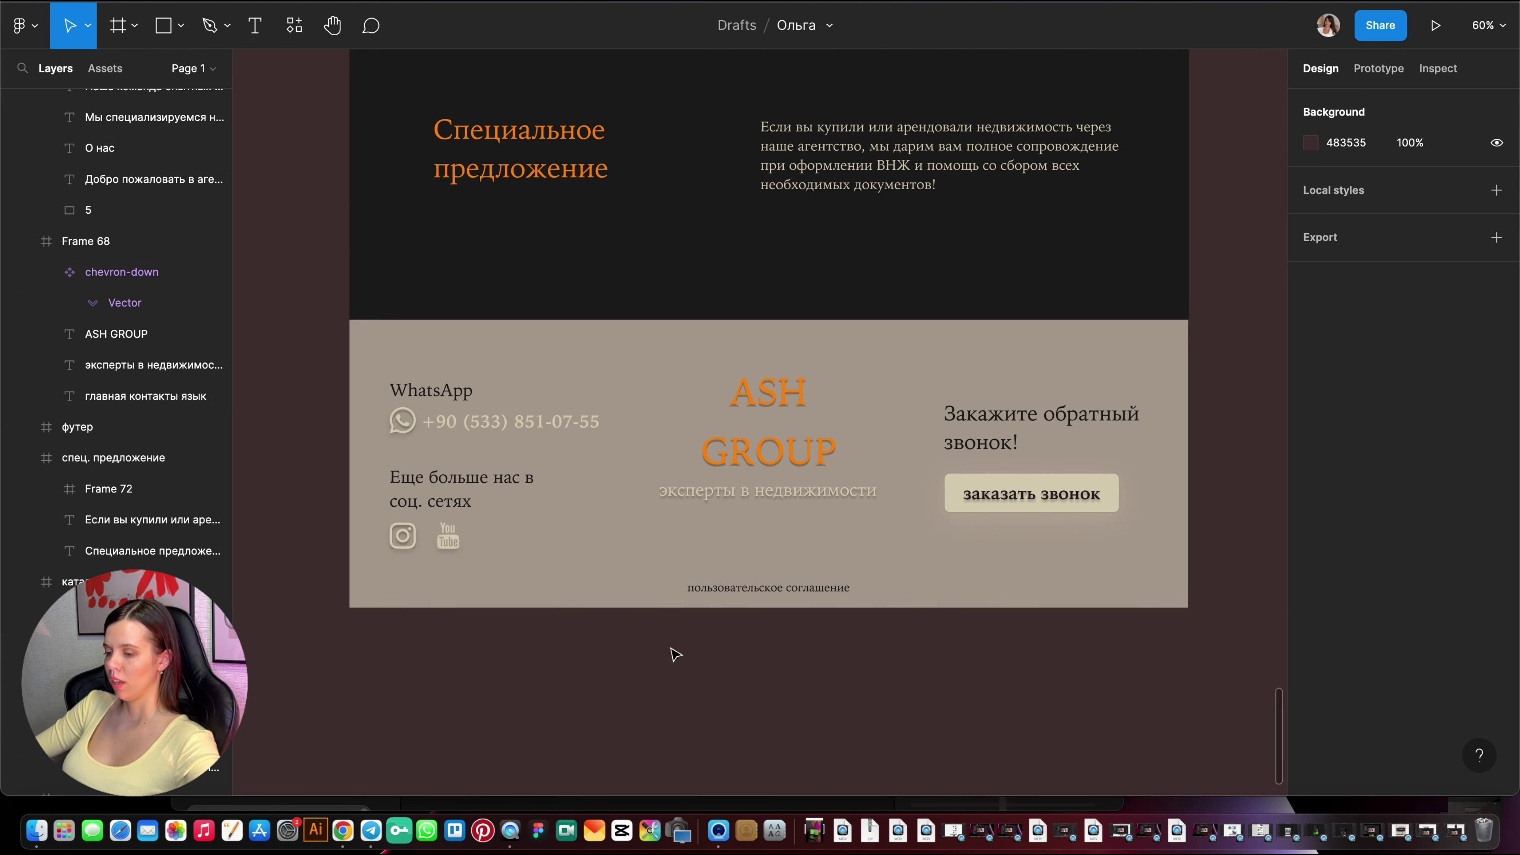
scroll(820, 473, "down", 5)
scroll(820, 473, "up", 5)
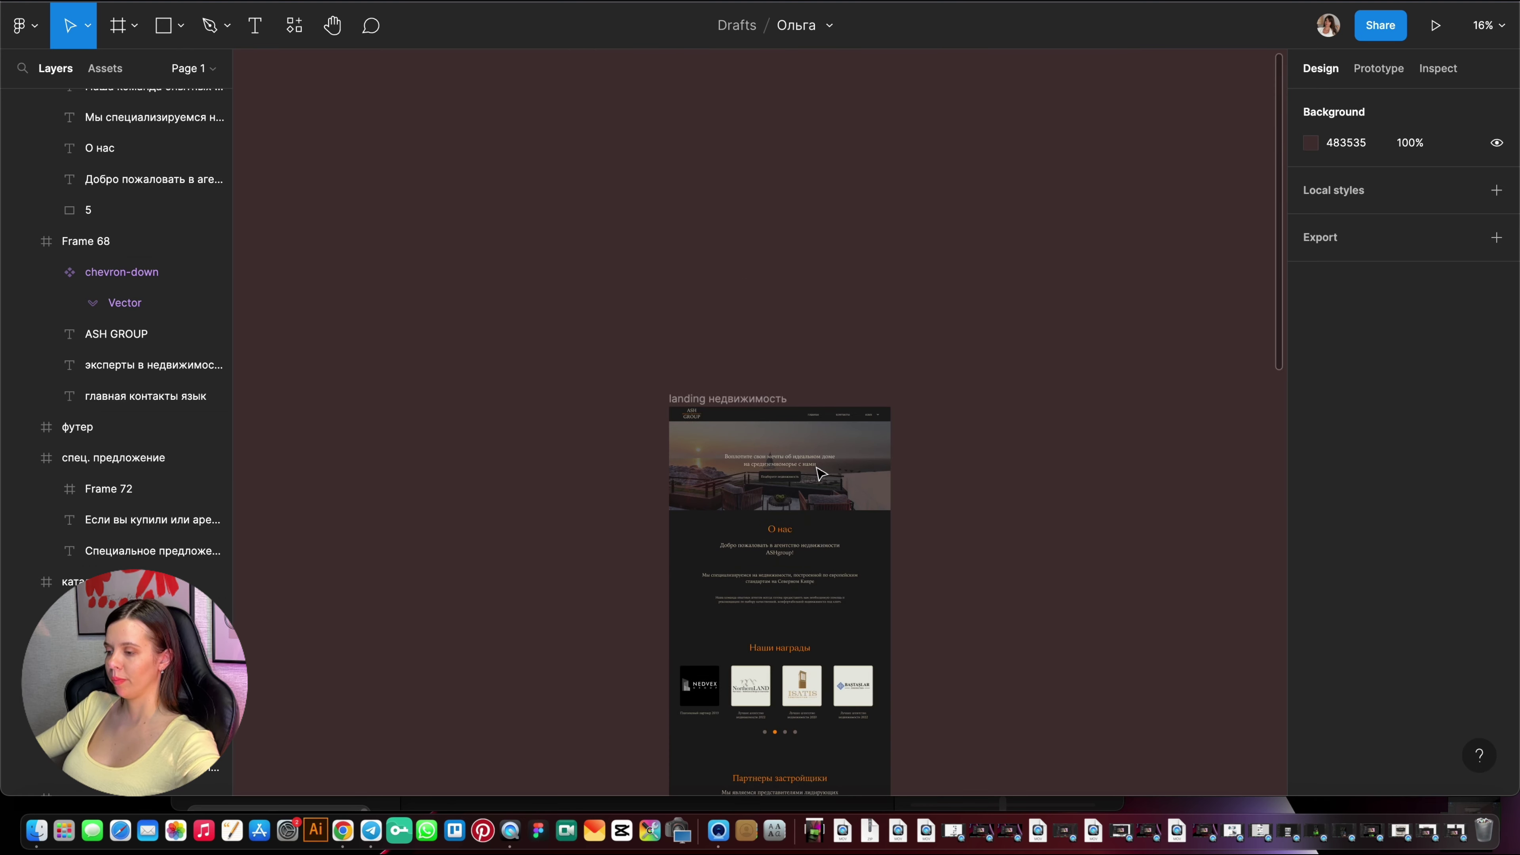
scroll(825, 442, "up", 5)
scroll(893, 360, "down", 6)
scroll(911, 314, "down", 5)
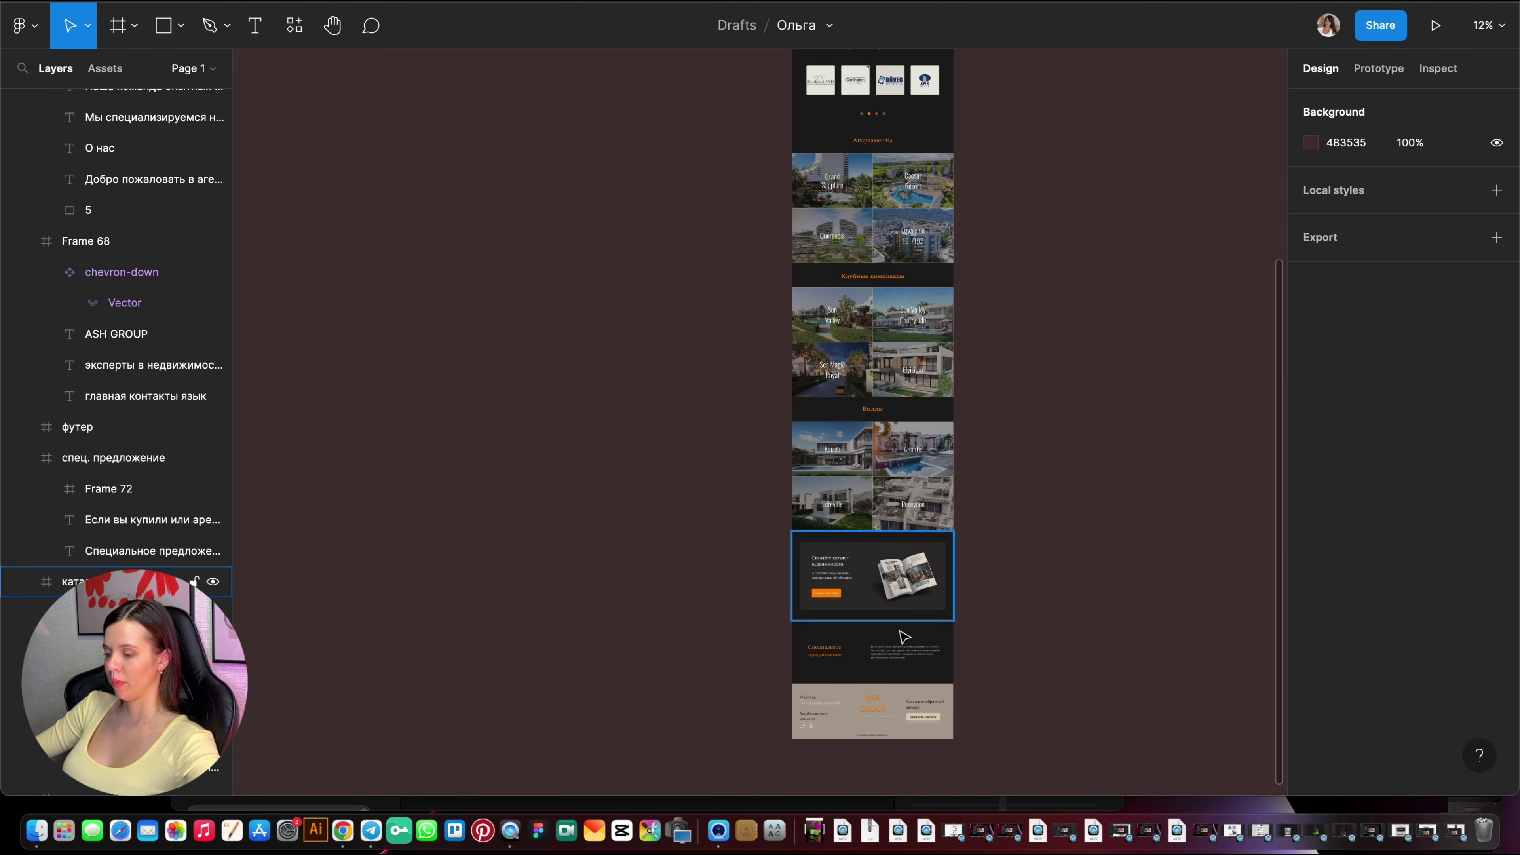
scroll(903, 570, "down", 3)
scroll(937, 581, "up", 5)
scroll(862, 608, "up", 3)
scroll(860, 608, "up", 2)
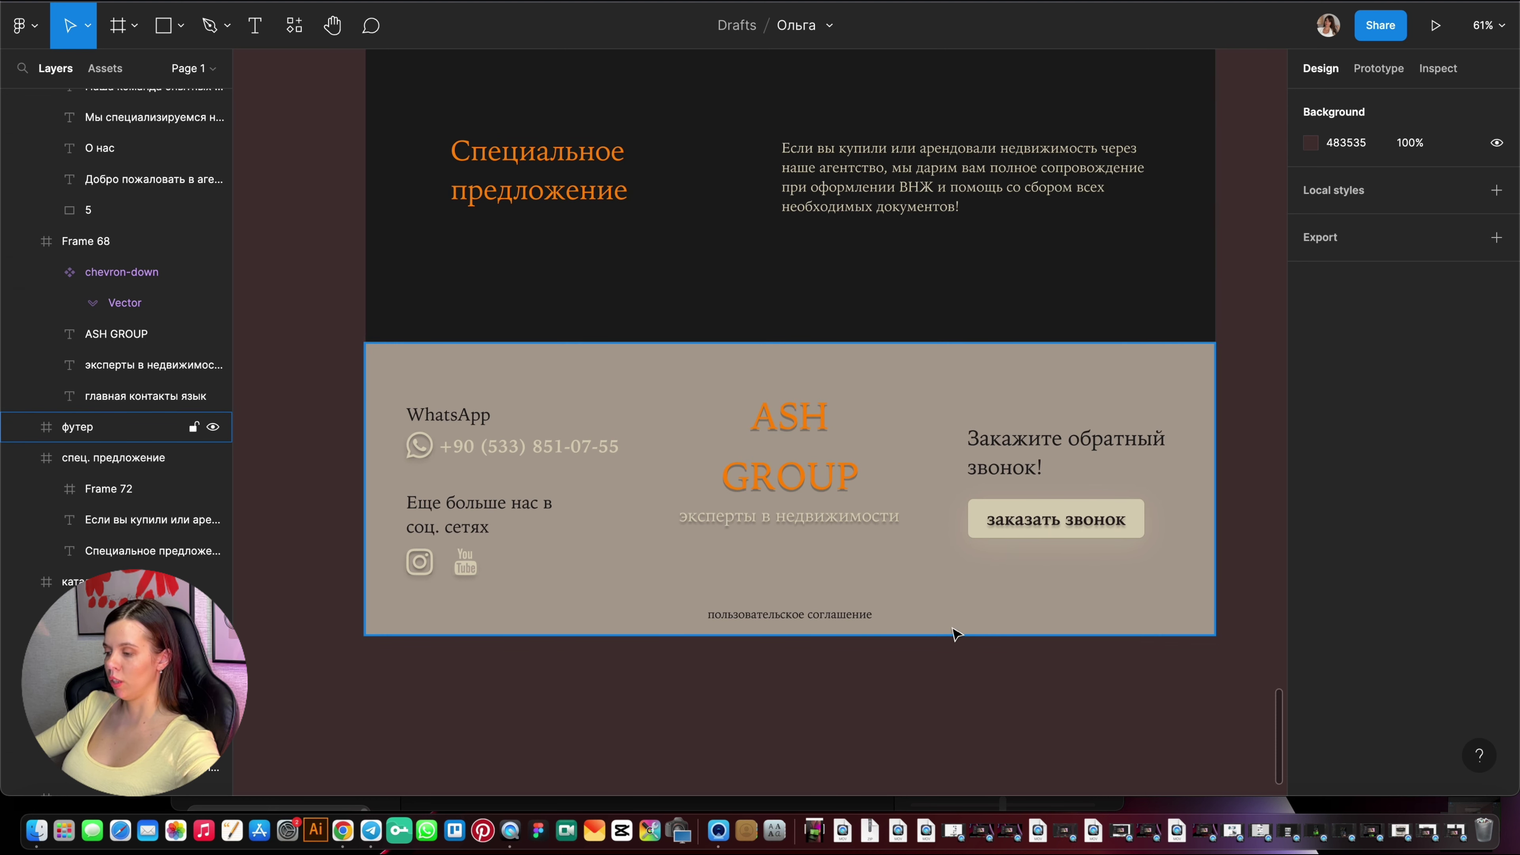
left_click(1086, 521)
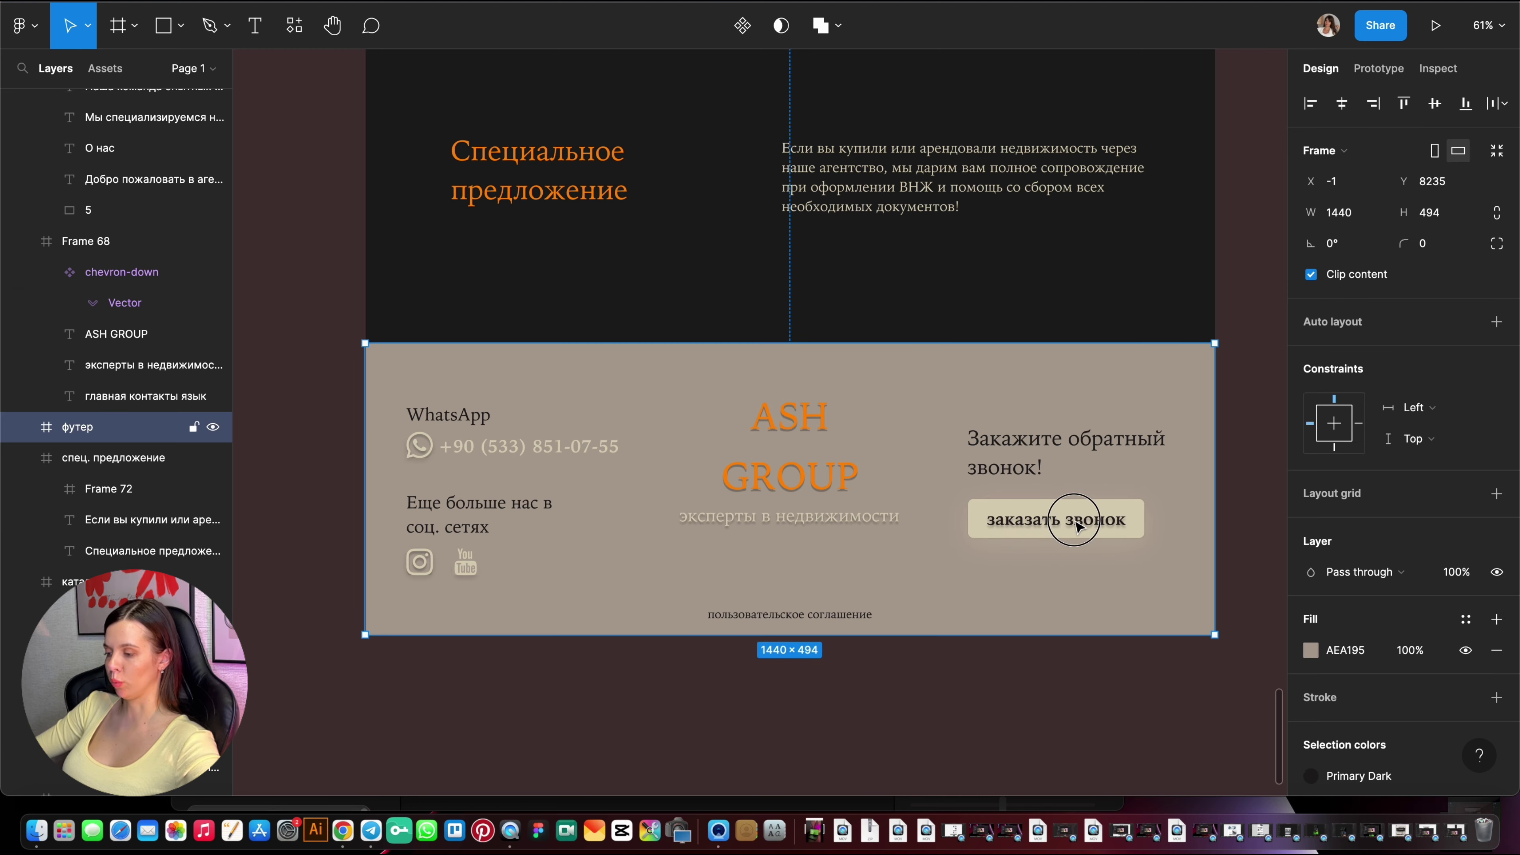
left_click(1099, 672)
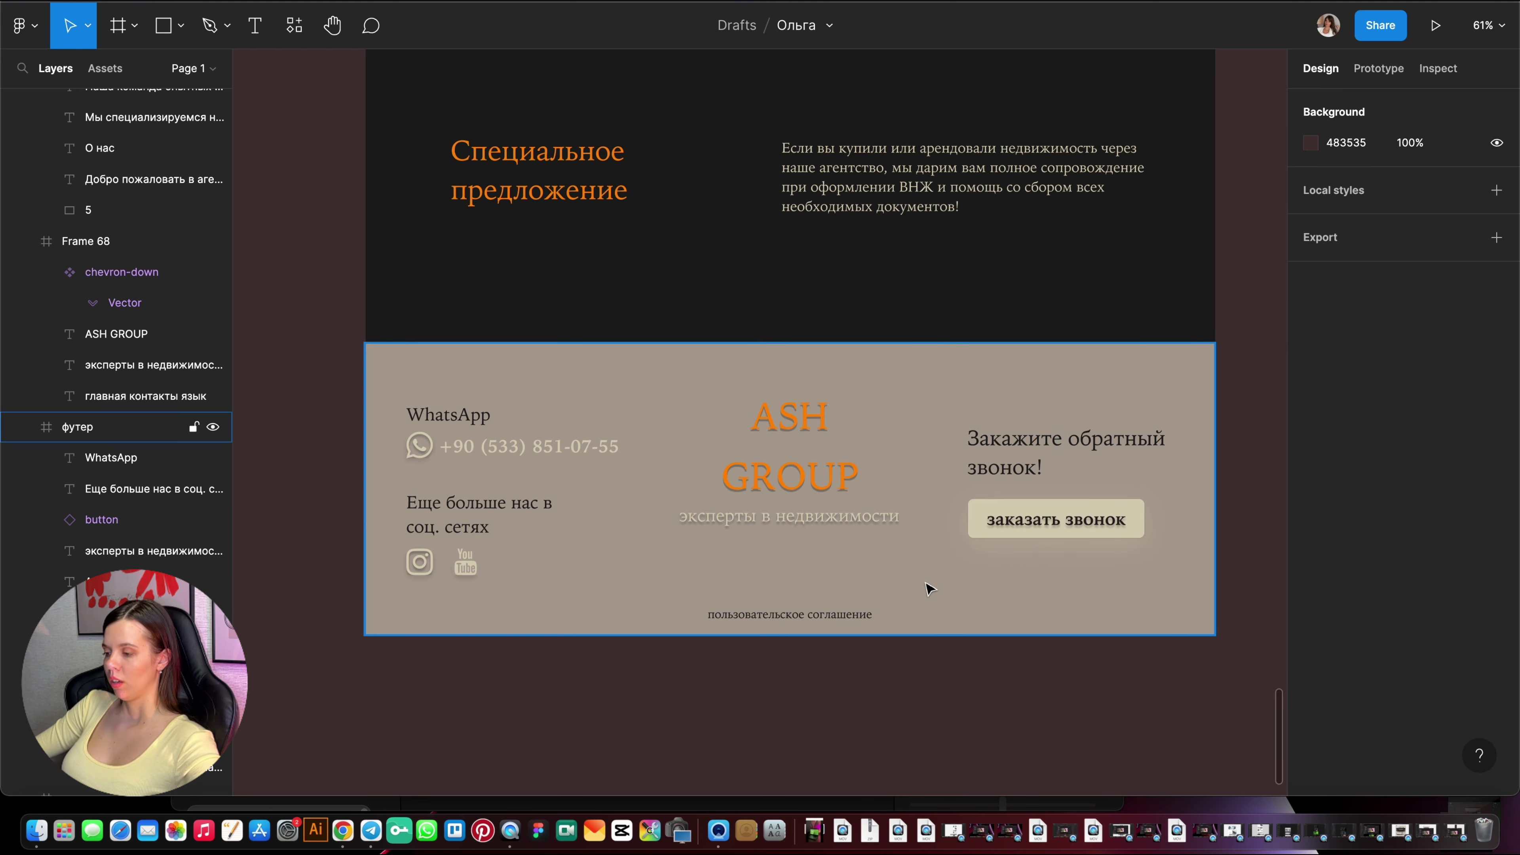
scroll(928, 589, "down", 2)
scroll(984, 533, "up", 3)
scroll(984, 533, "down", 3)
scroll(1018, 545, "down", 3)
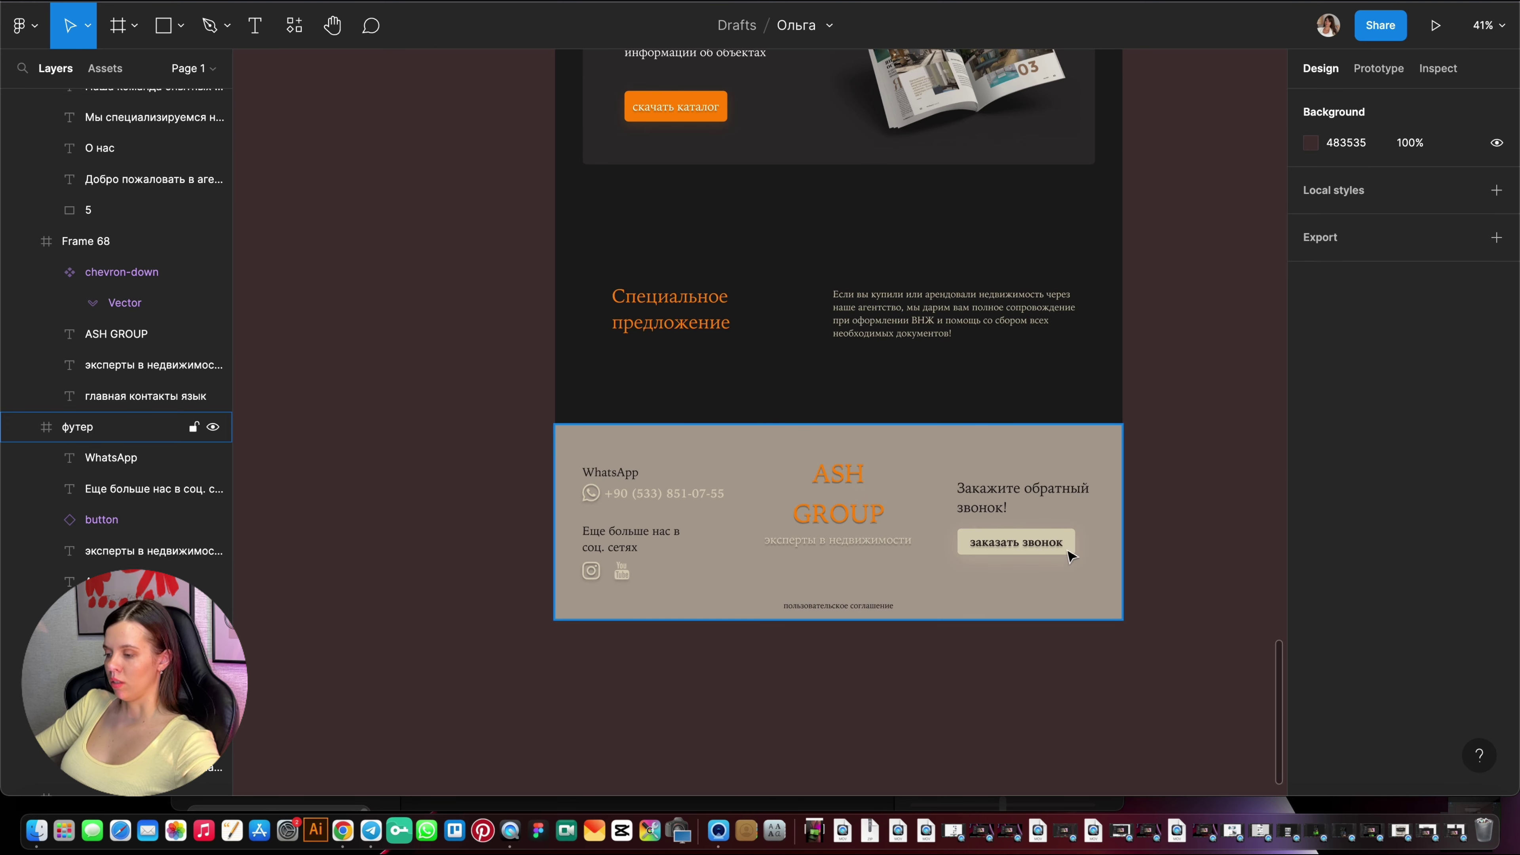
scroll(1069, 556, "up", 1)
scroll(960, 492, "up", 1)
scroll(958, 509, "up", 1)
scroll(976, 531, "up", 2)
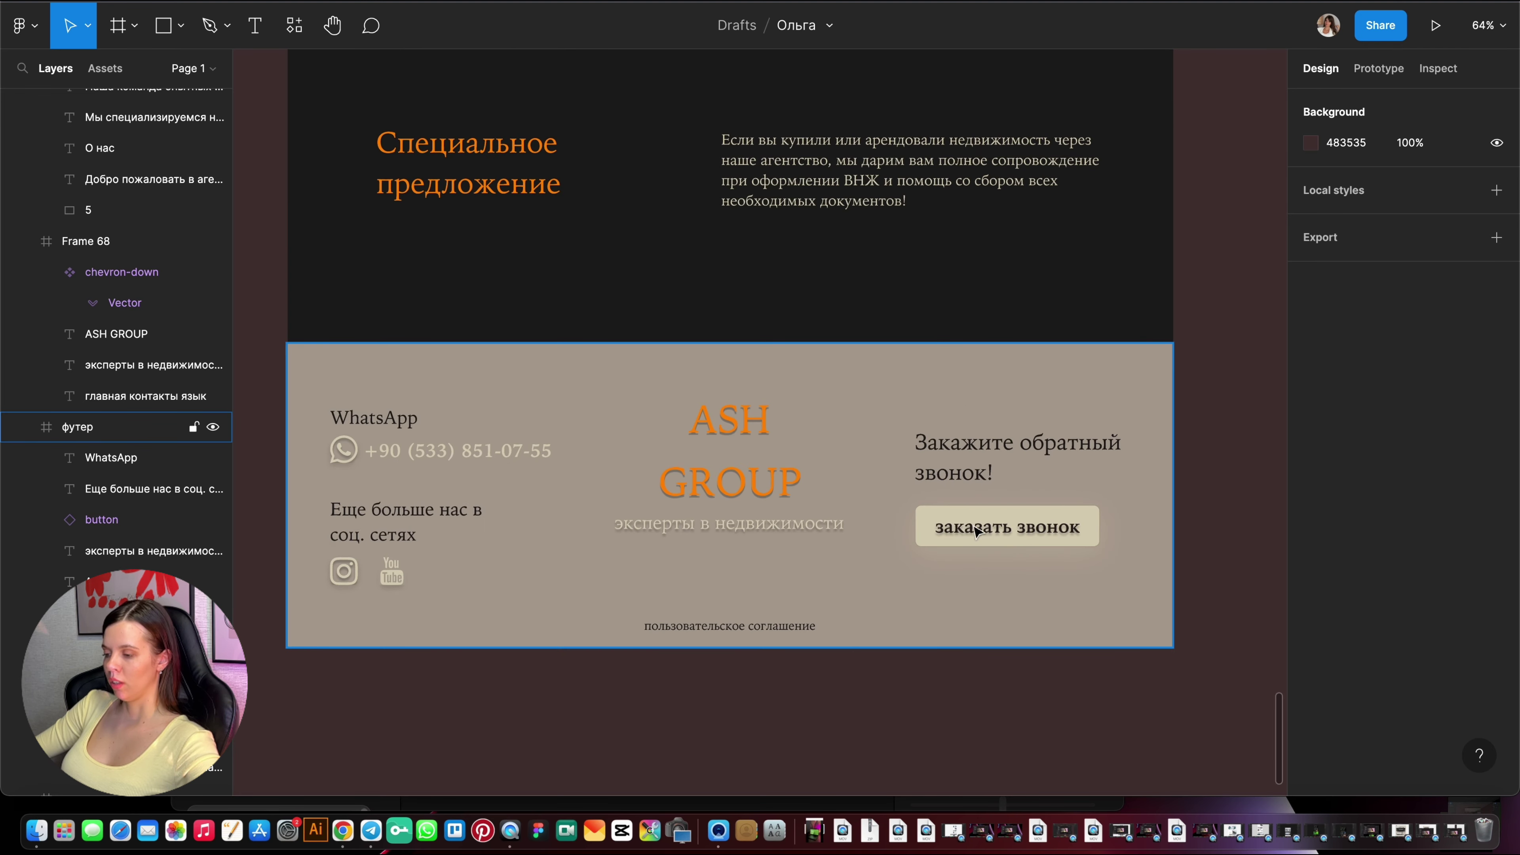
scroll(407, 575, "up", 4)
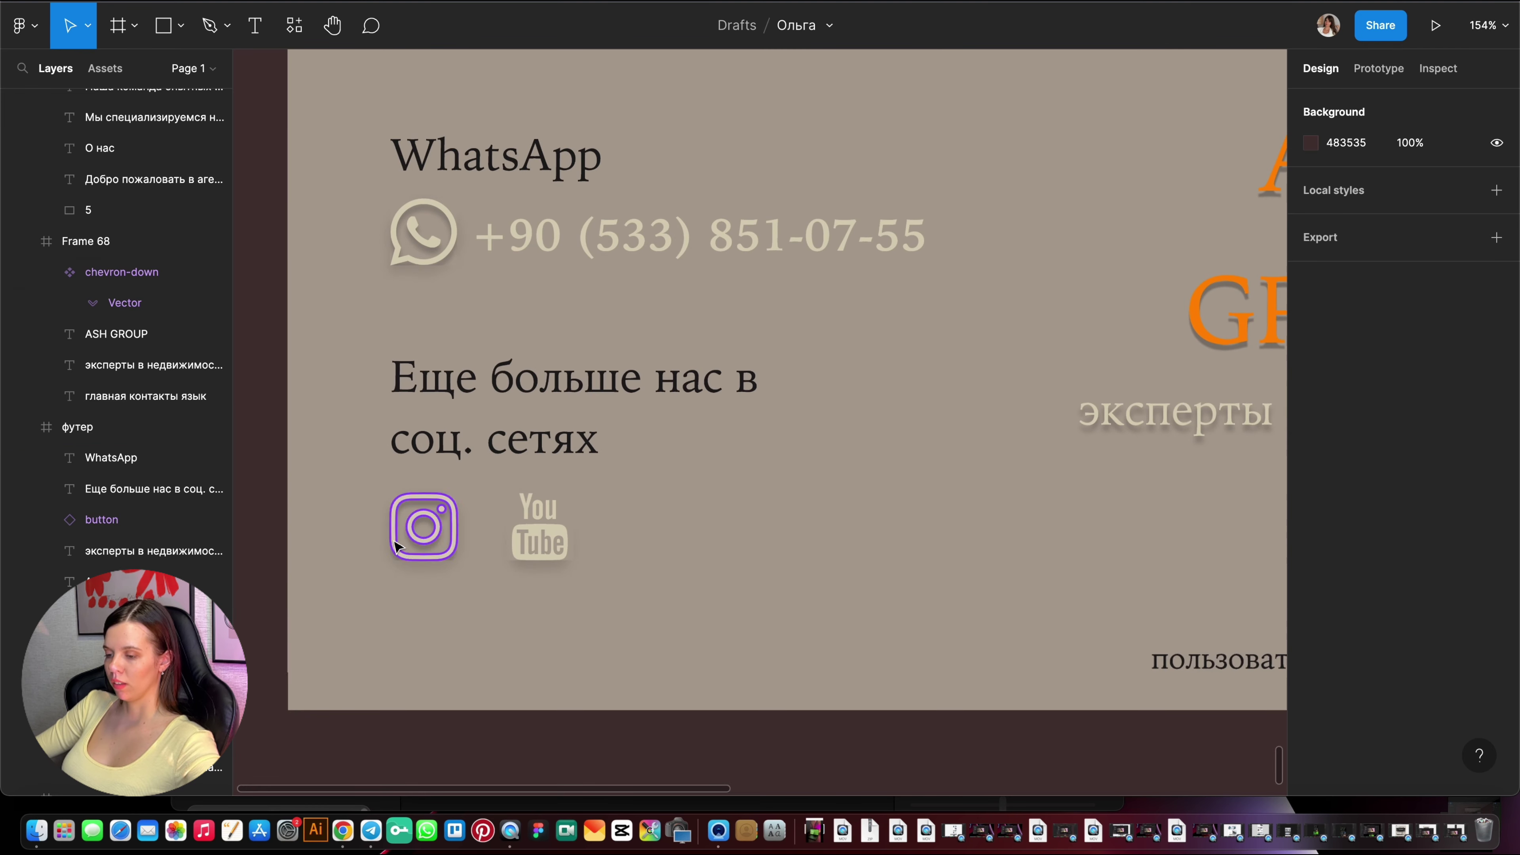
scroll(398, 538, "up", 3)
scroll(407, 527, "up", 2)
left_click(759, 584)
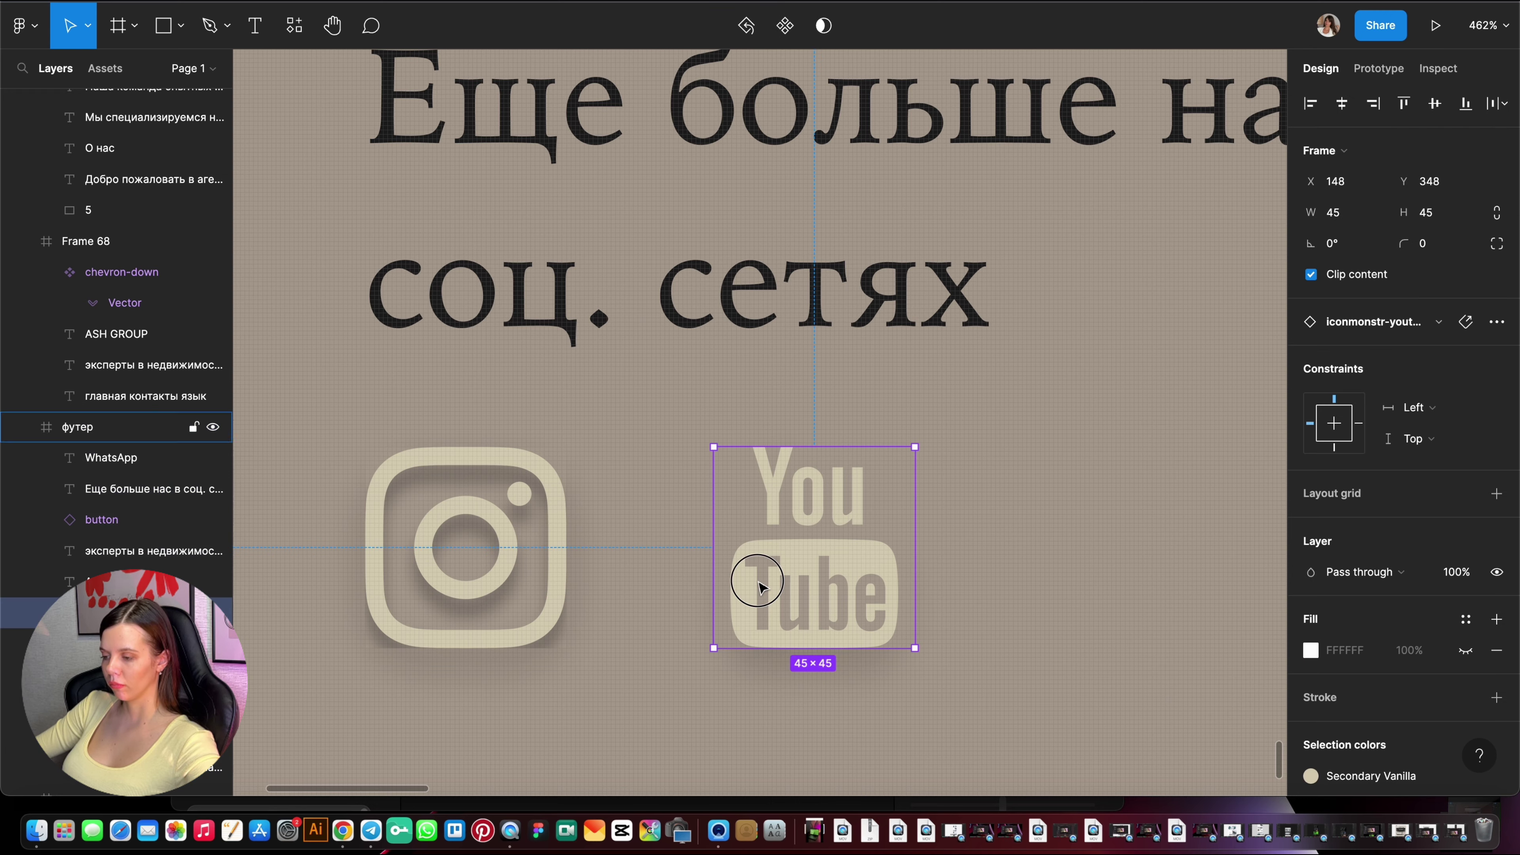
left_click(785, 659)
scroll(708, 661, "up", 3)
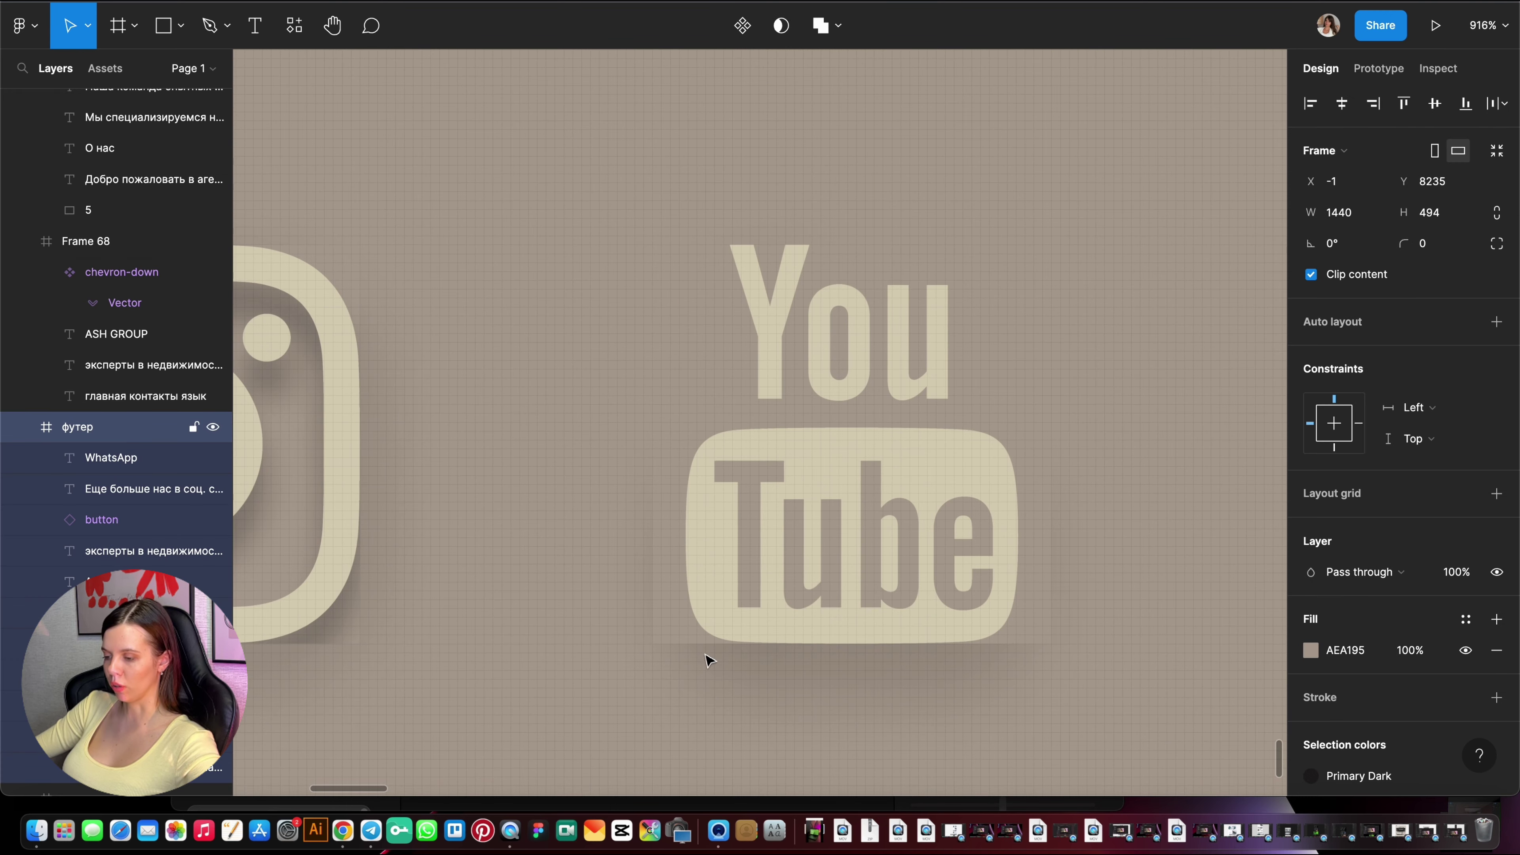
scroll(757, 516, "down", 3)
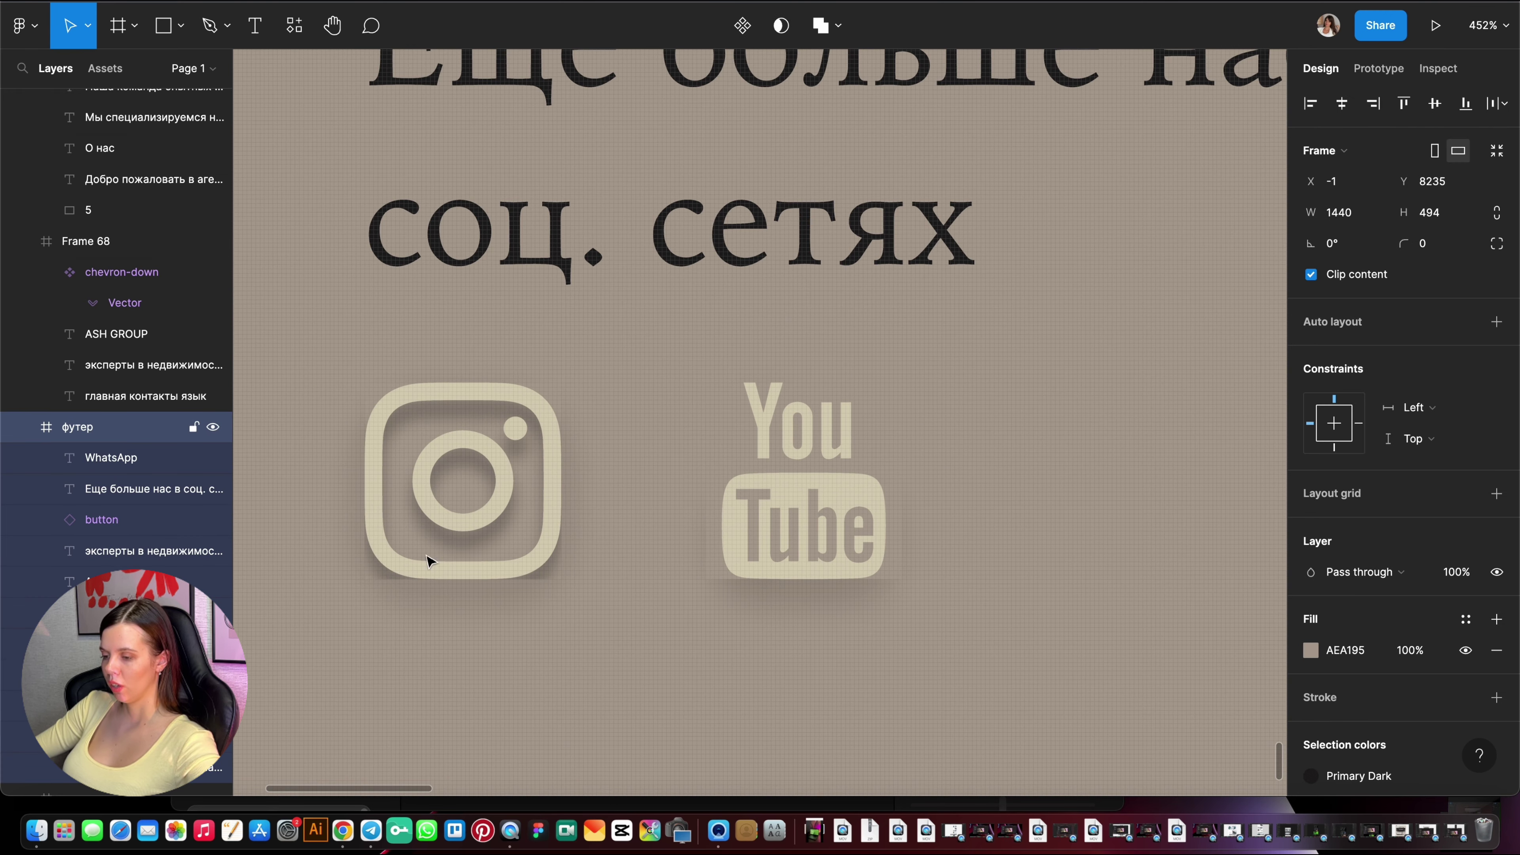
left_click(467, 550)
scroll(423, 516, "down", 10)
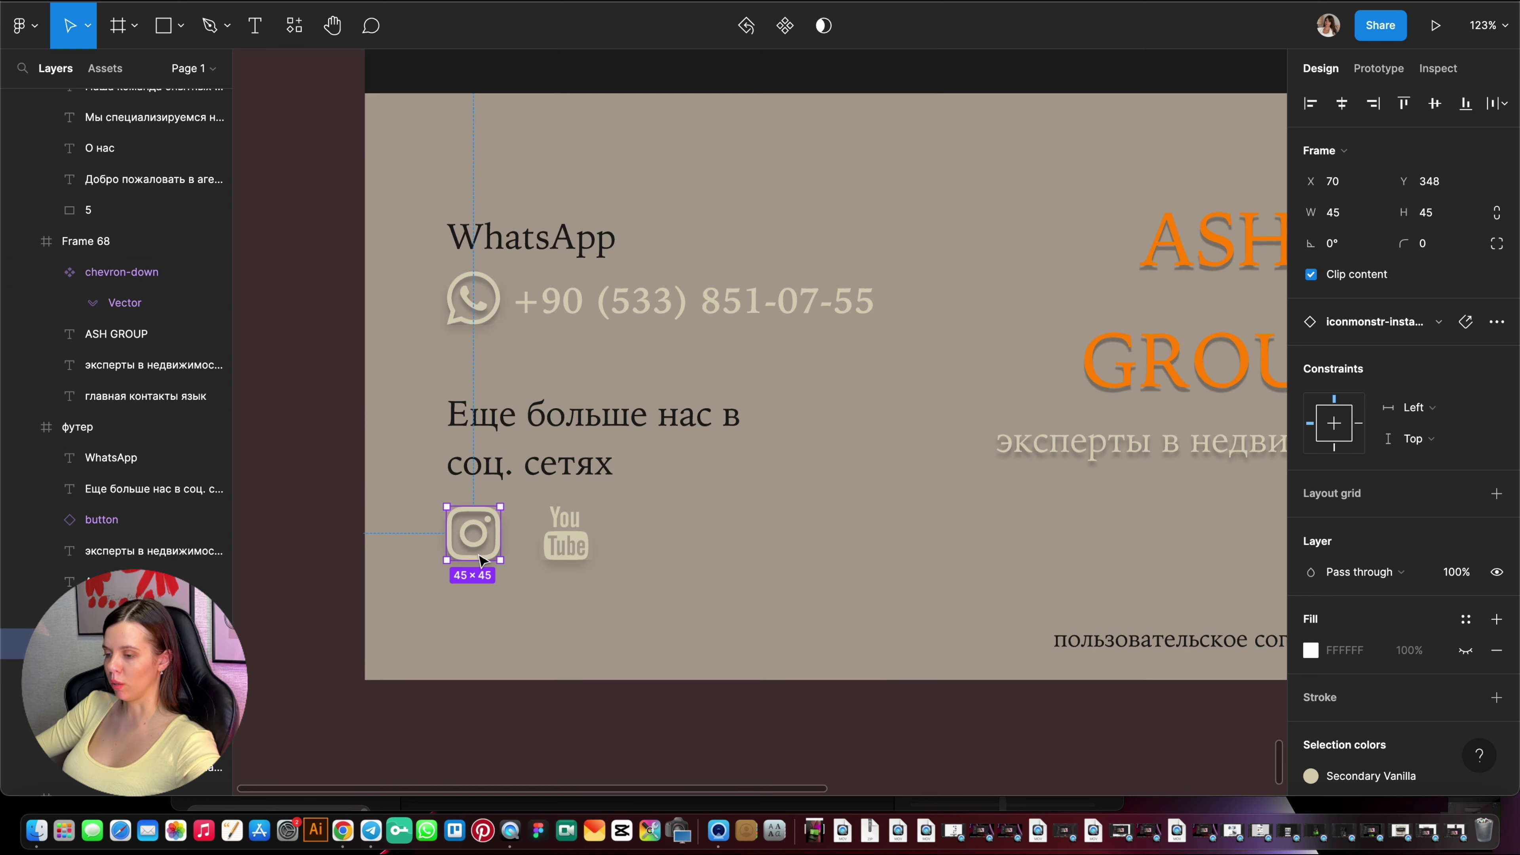
left_click(348, 476)
scroll(628, 412, "down", 3)
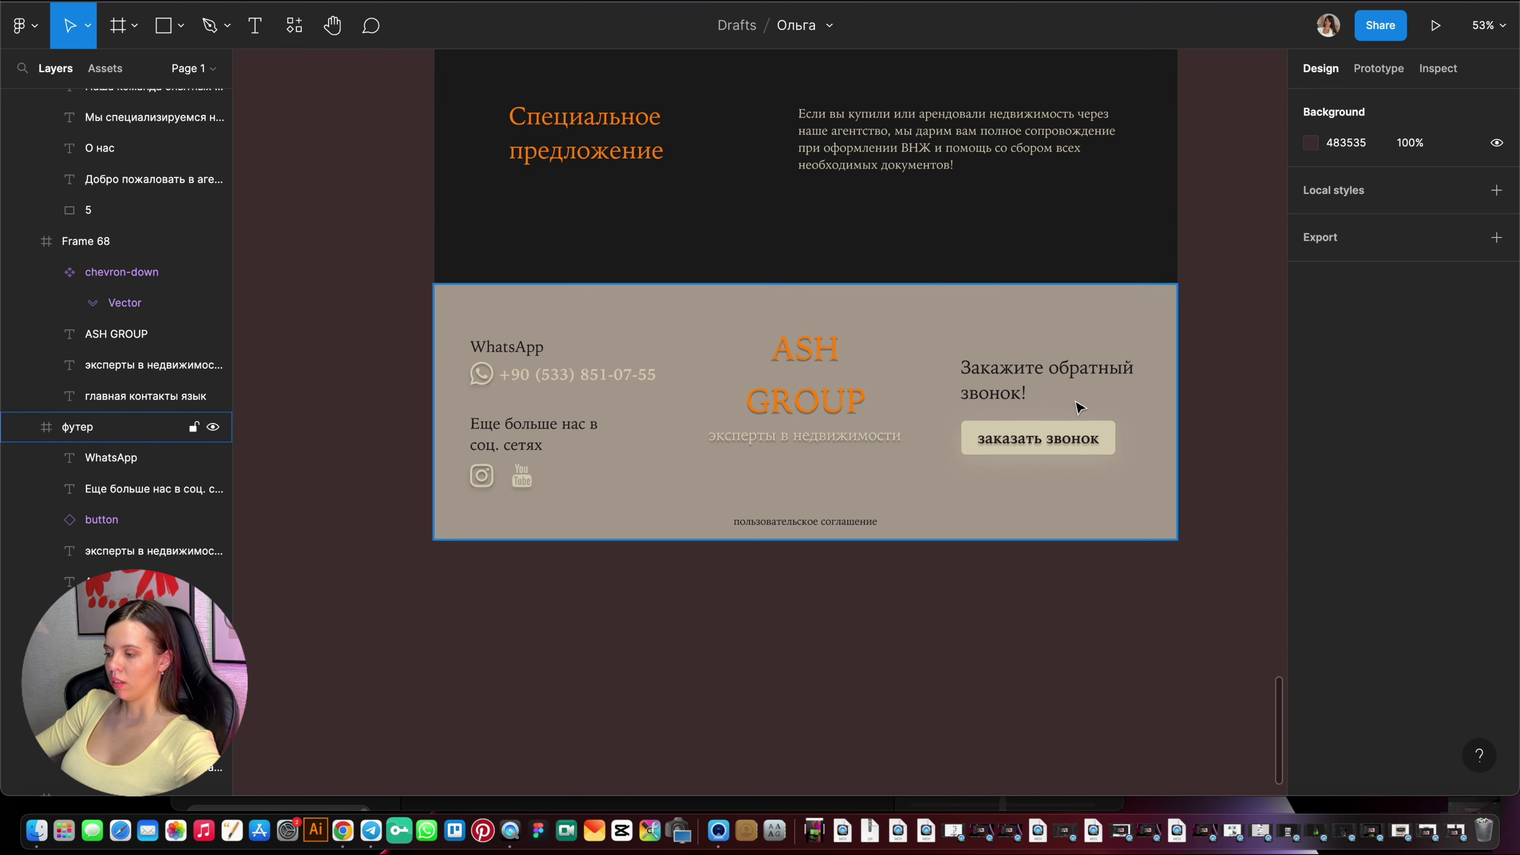
Select the footer's call-back prompt and the 'Еще больше нас в соц. сетях' heading.
left_click(1024, 391)
scroll(1025, 390, "up", 1)
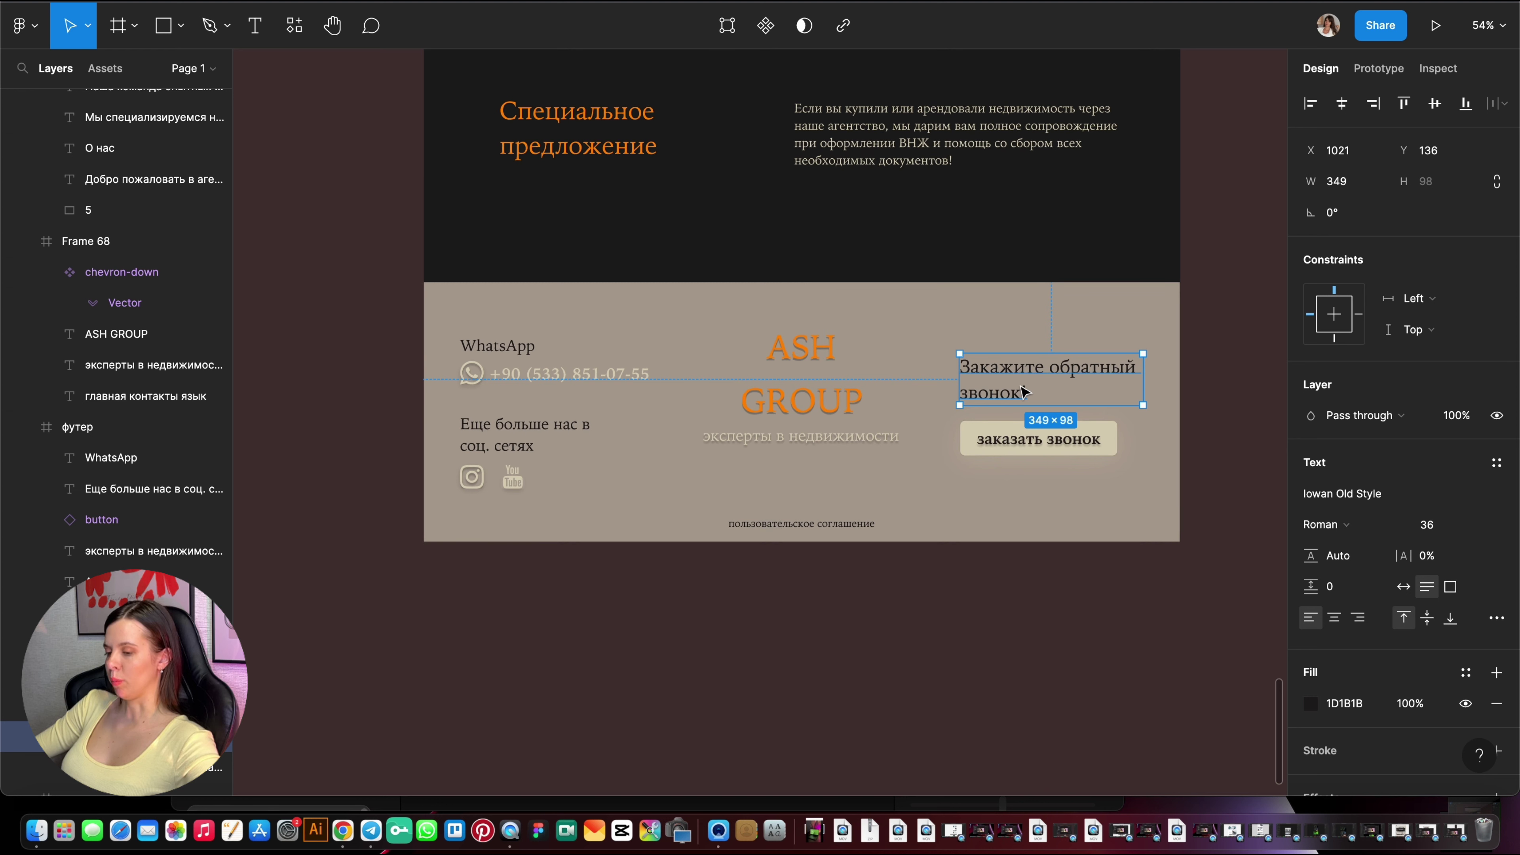
left_click(572, 432)
left_click(980, 391, "shift")
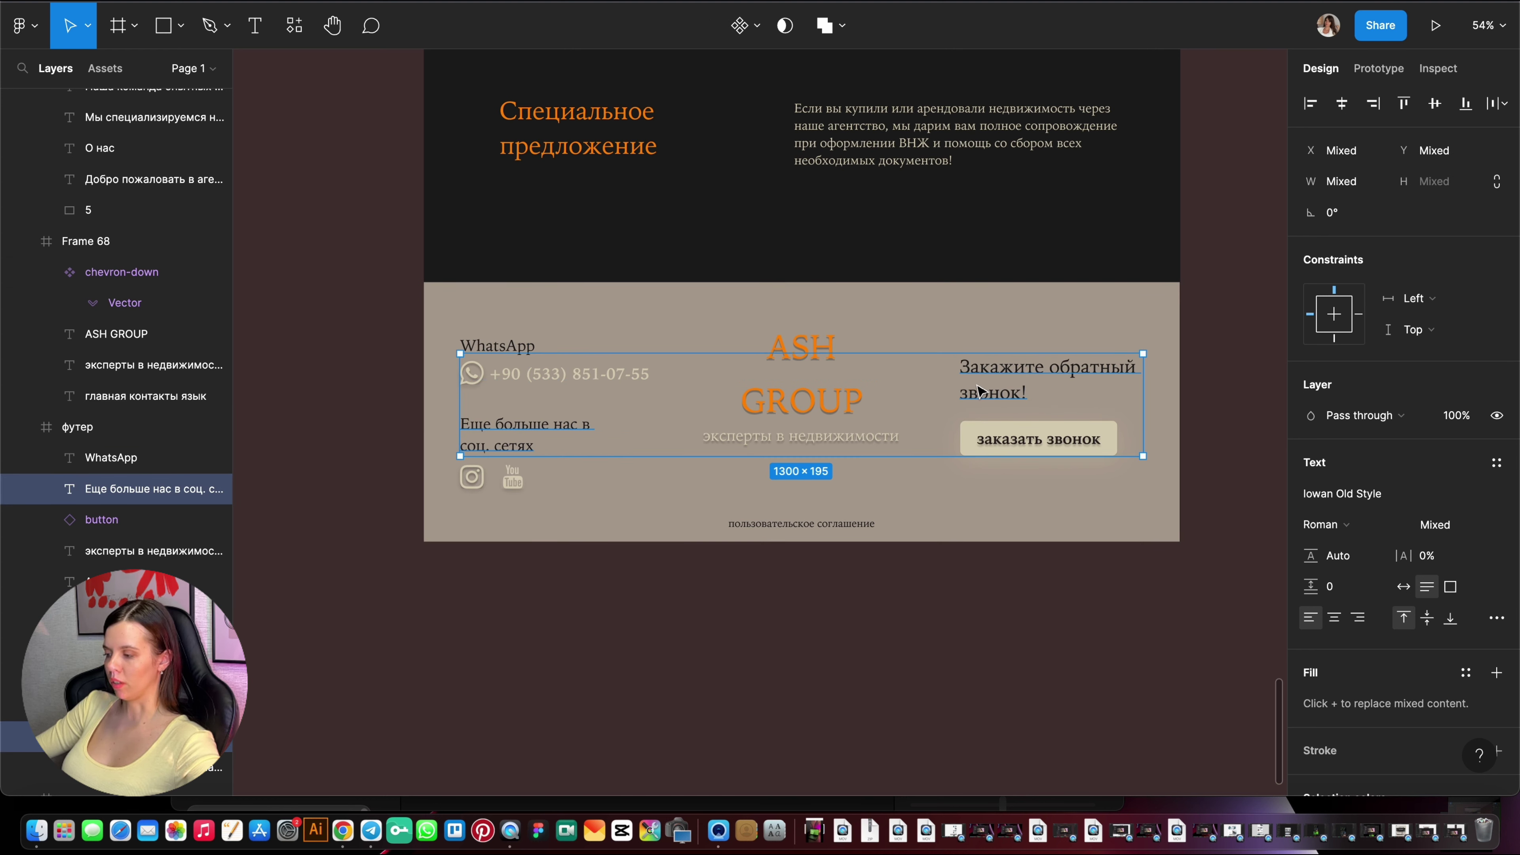
left_click(604, 446)
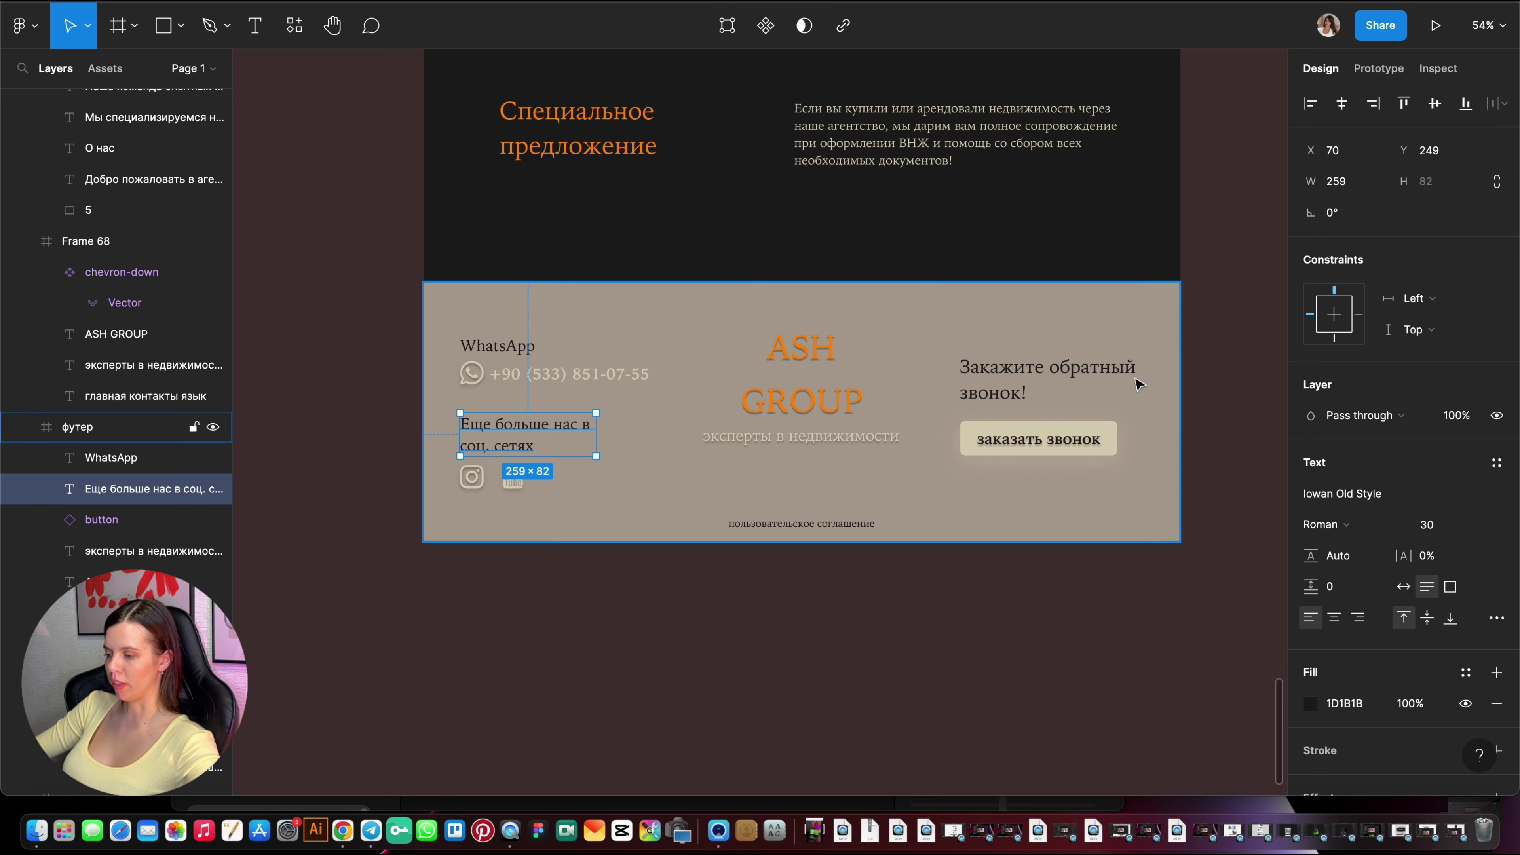
left_click(1024, 390)
left_click(580, 432)
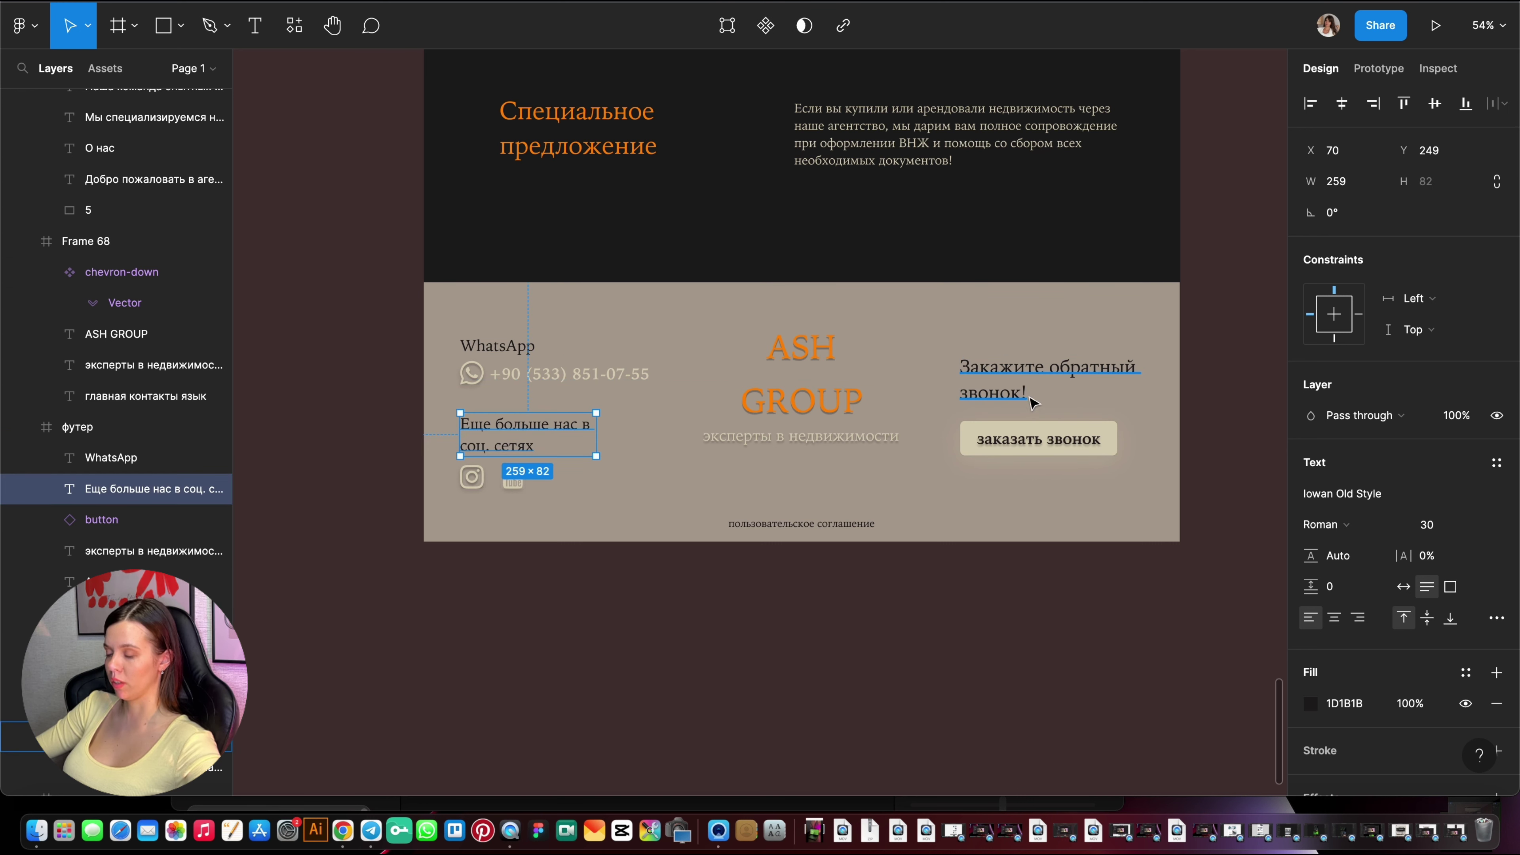
key("Escape")
key("Escape")
Set both footer texts to font size 20 and widen the social-media heading onto one line.
left_click(1035, 377)
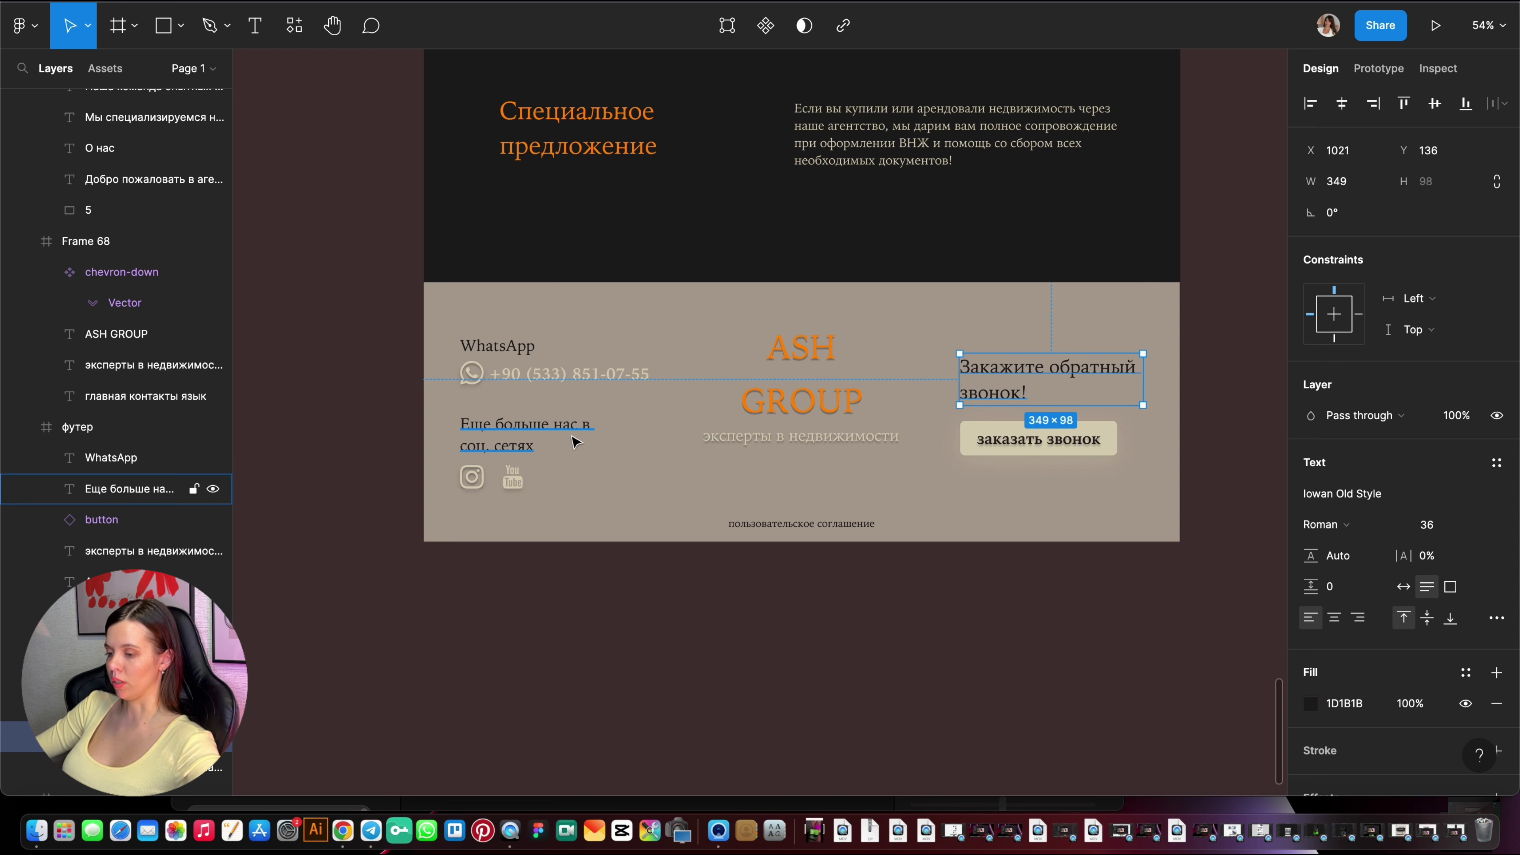
left_click(563, 445, "shift")
left_click(1436, 525)
type("20")
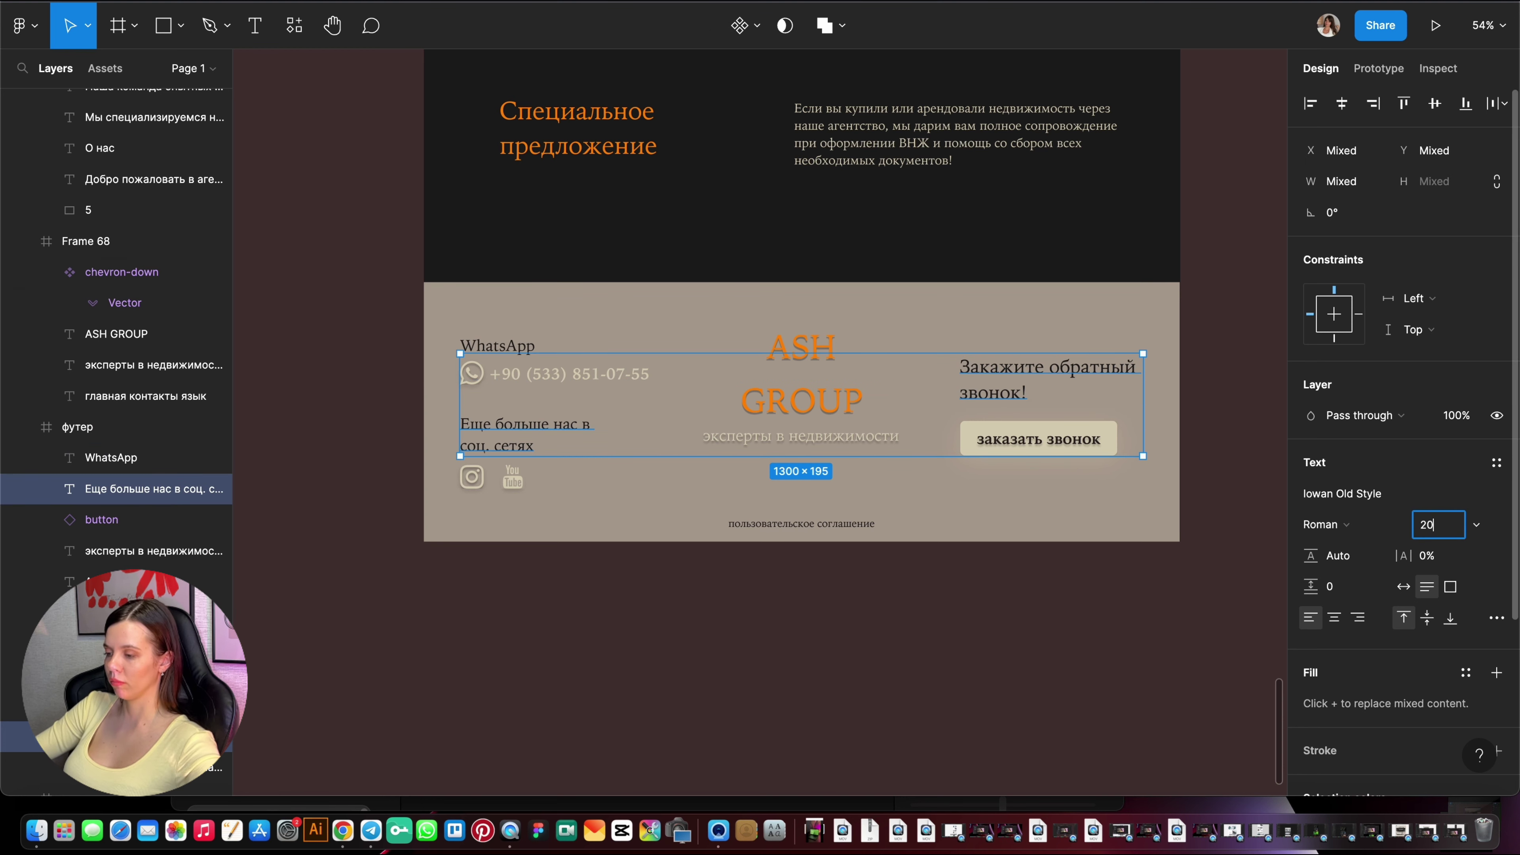
key("Return")
left_click(512, 434)
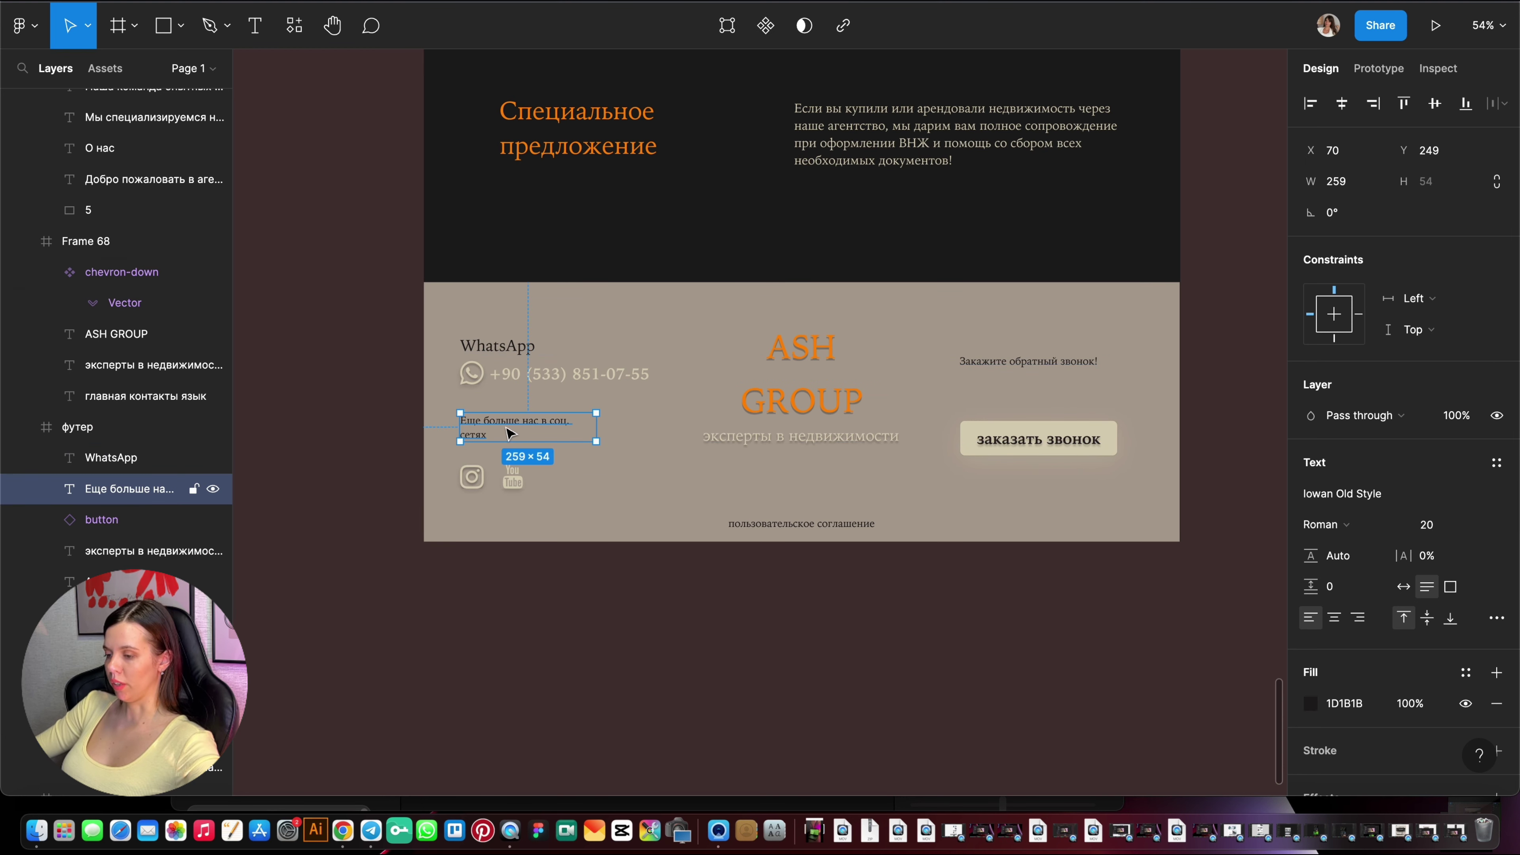
left_click_drag(592, 442, 595, 443)
left_click(788, 604)
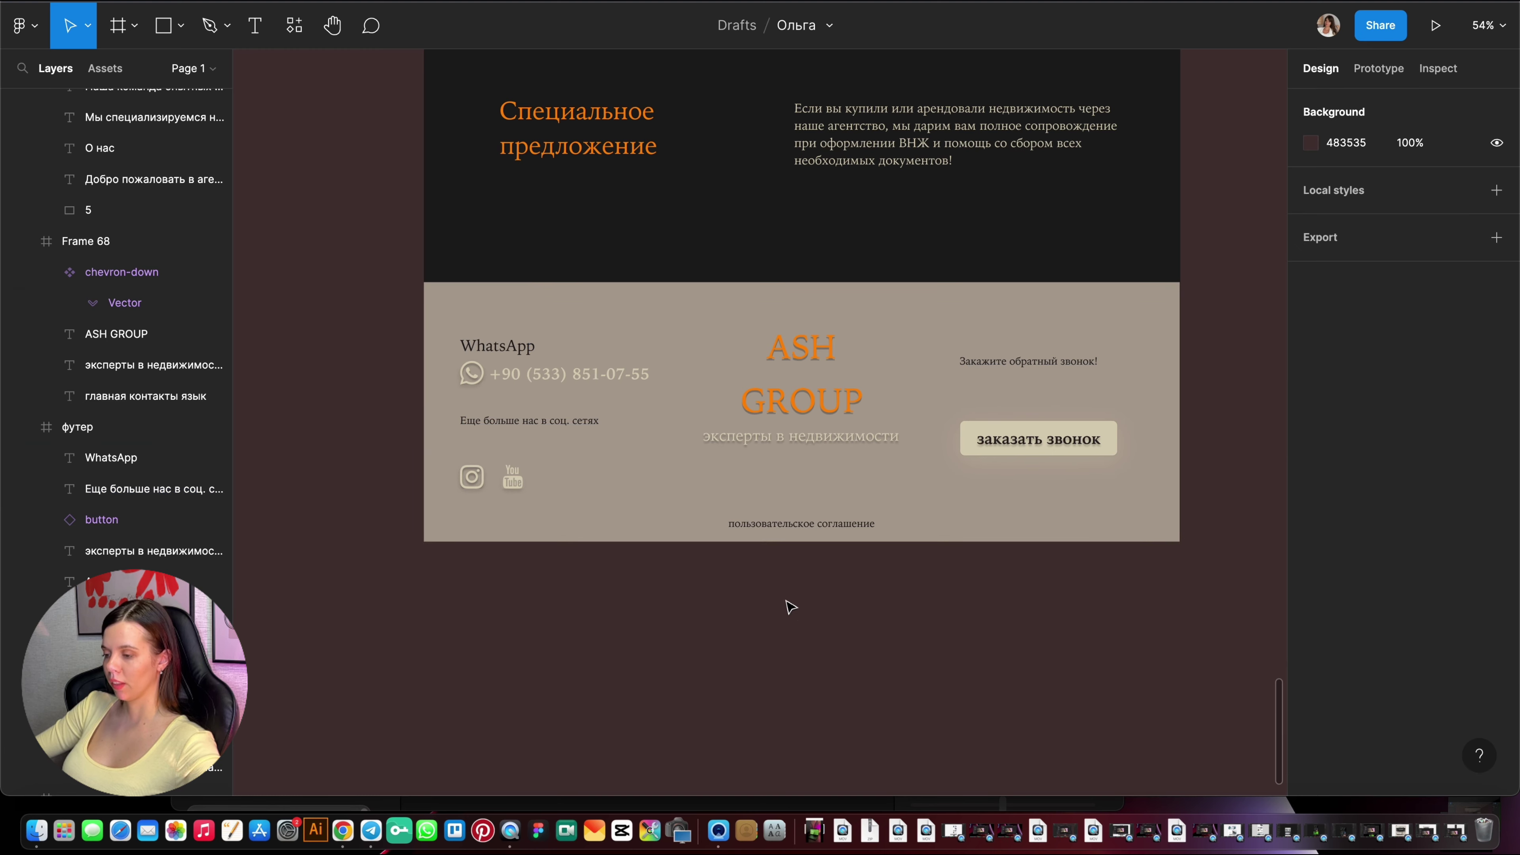
scroll(788, 604, "down", 5)
scroll(788, 604, "down", 5)
scroll(860, 477, "up", 5)
scroll(860, 476, "up", 3)
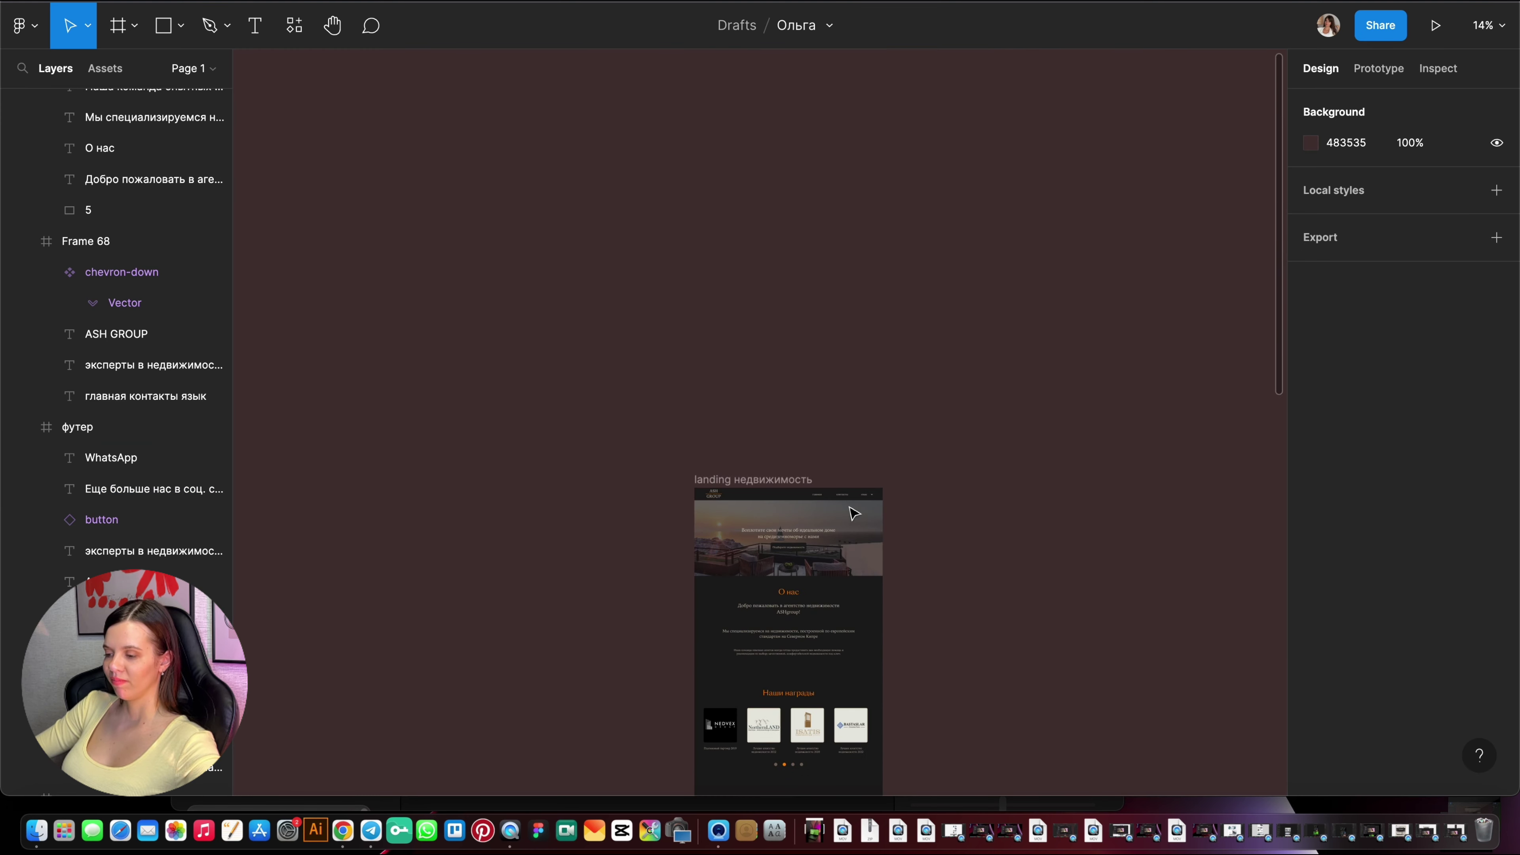
scroll(855, 509, "up", 3, "ctrl")
scroll(805, 500, "down", 5)
scroll(804, 500, "down", 10)
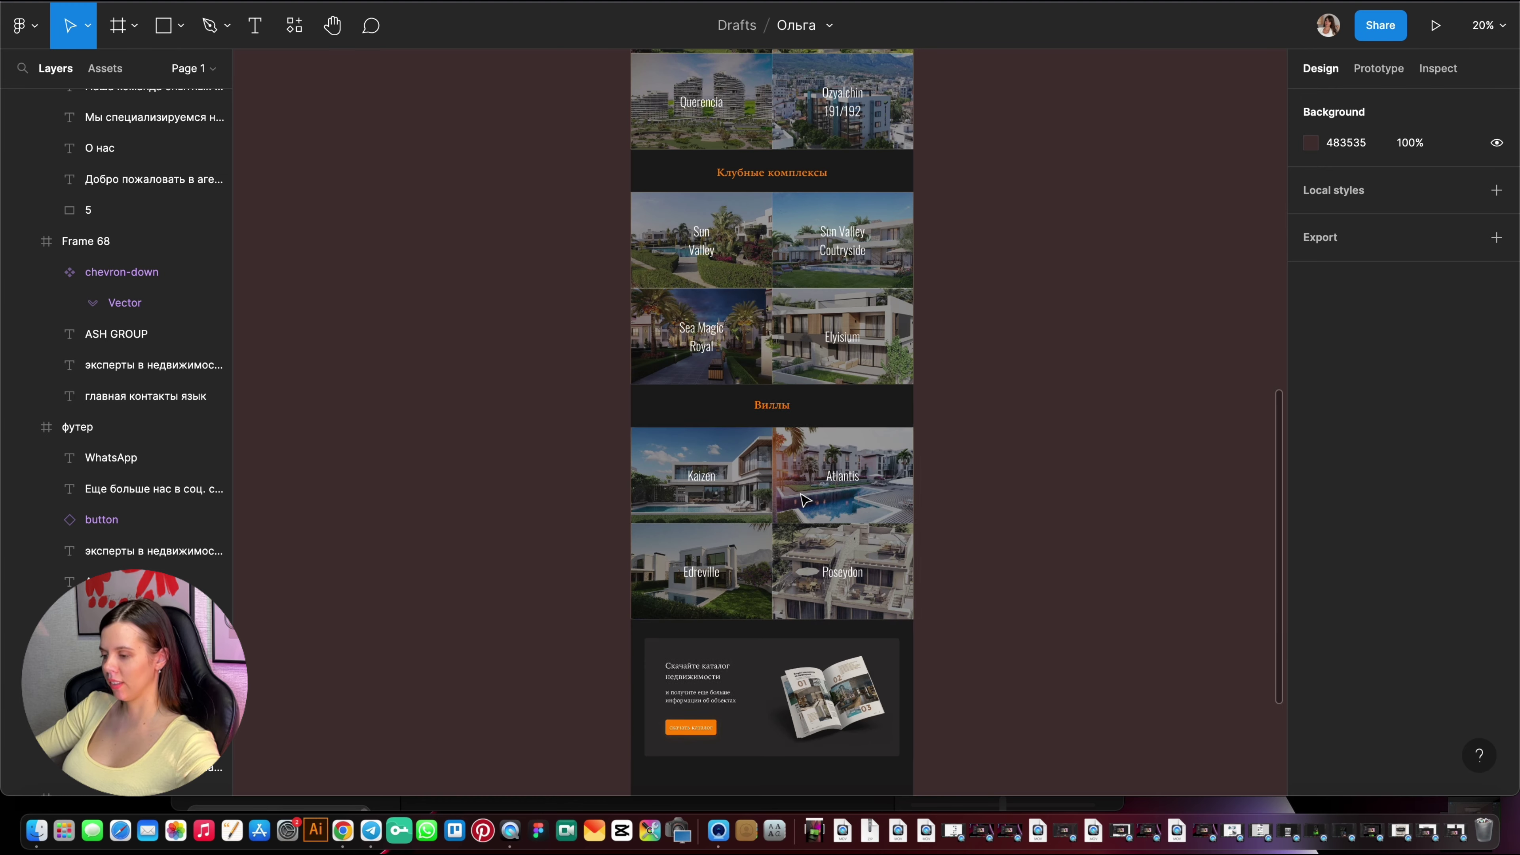
scroll(805, 500, "down", 5)
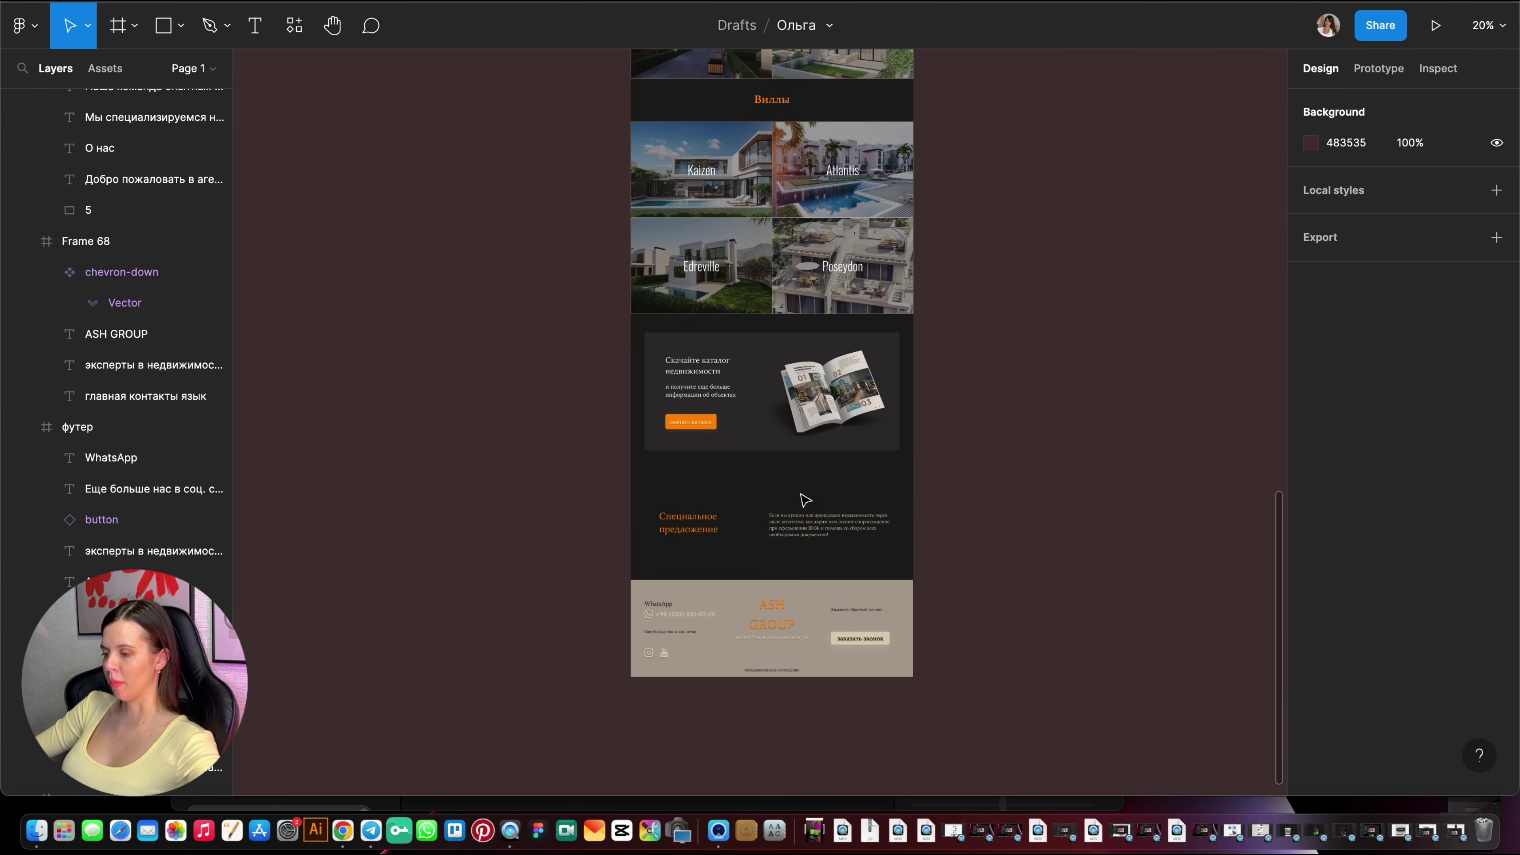
scroll(805, 500, "up", 5)
scroll(805, 500, "down", 5, "ctrl")
scroll(753, 669, "down", 2)
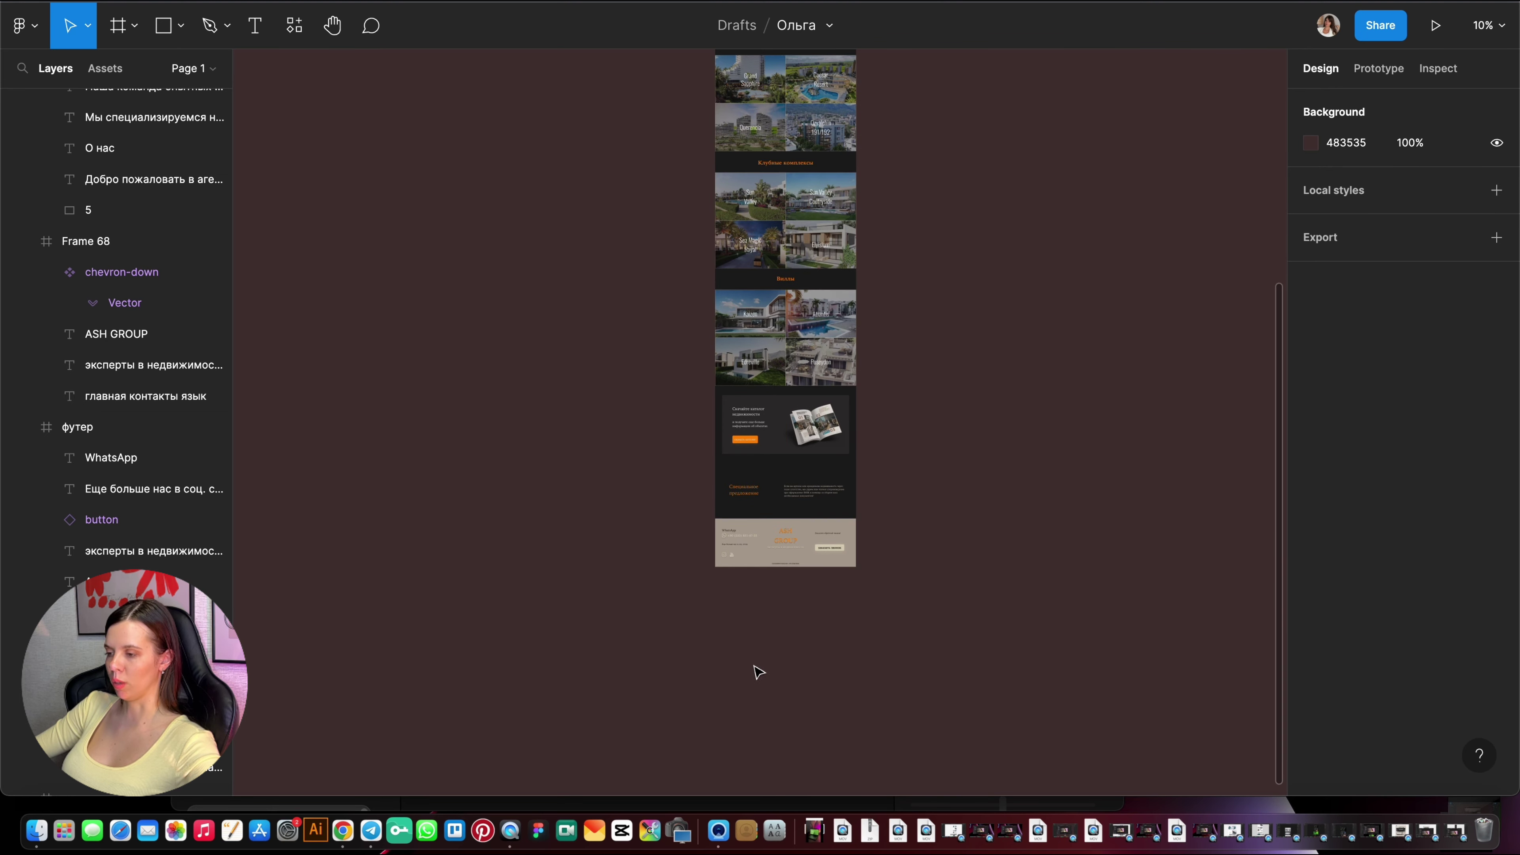
scroll(782, 441, "down", 5, "ctrl")
scroll(689, 476, "up", 5, "ctrl")
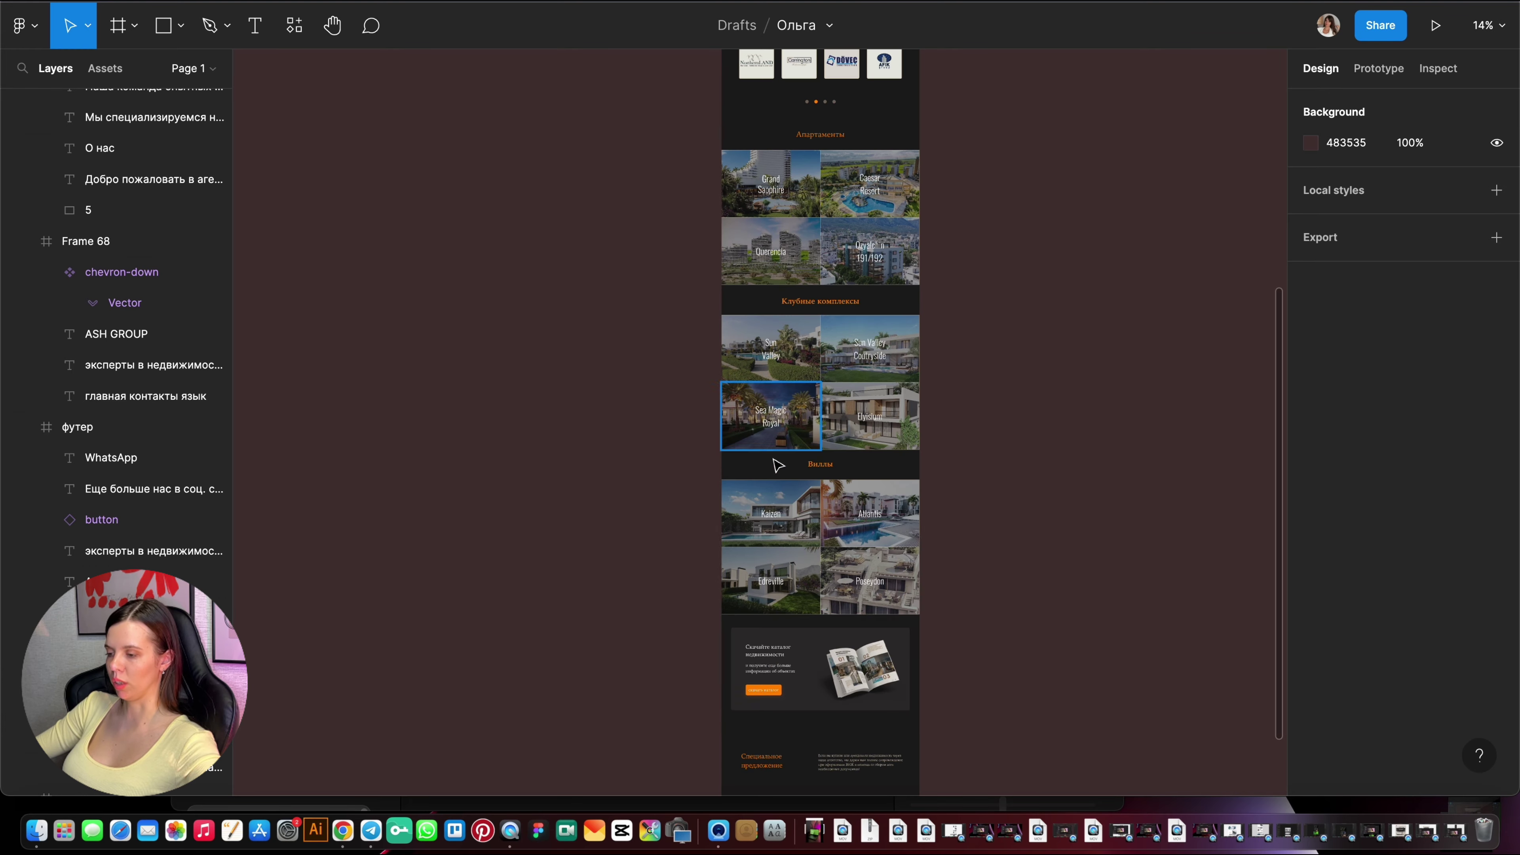
scroll(940, 509, "up", 5, "ctrl")
scroll(897, 405, "down", 3, "ctrl")
scroll(808, 299, "up", 5)
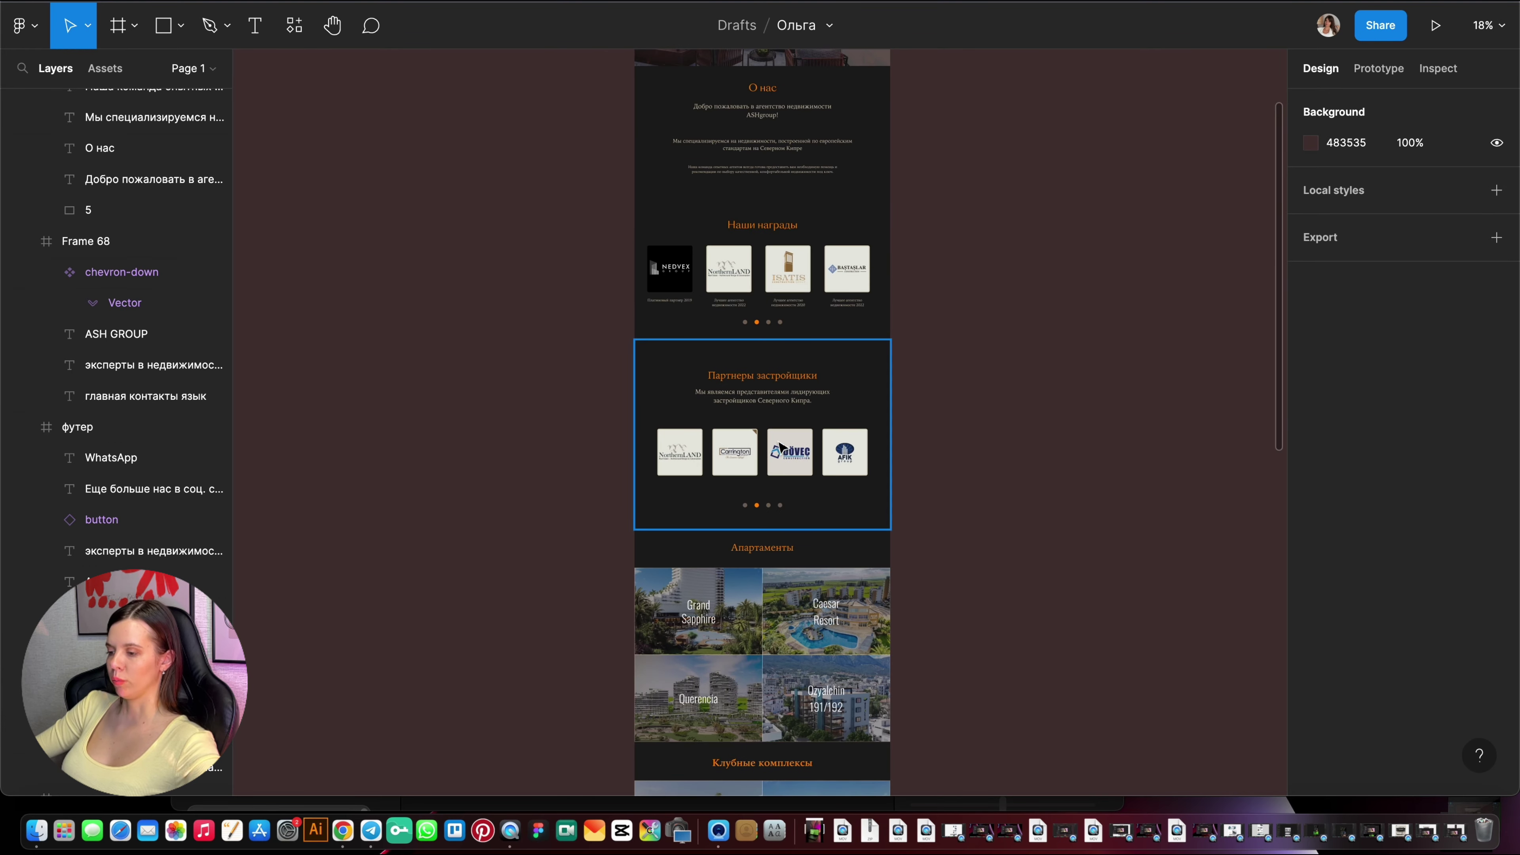
scroll(778, 239, "up", 5, "ctrl")
scroll(760, 177, "up", 5)
scroll(769, 329, "up", 5, "ctrl")
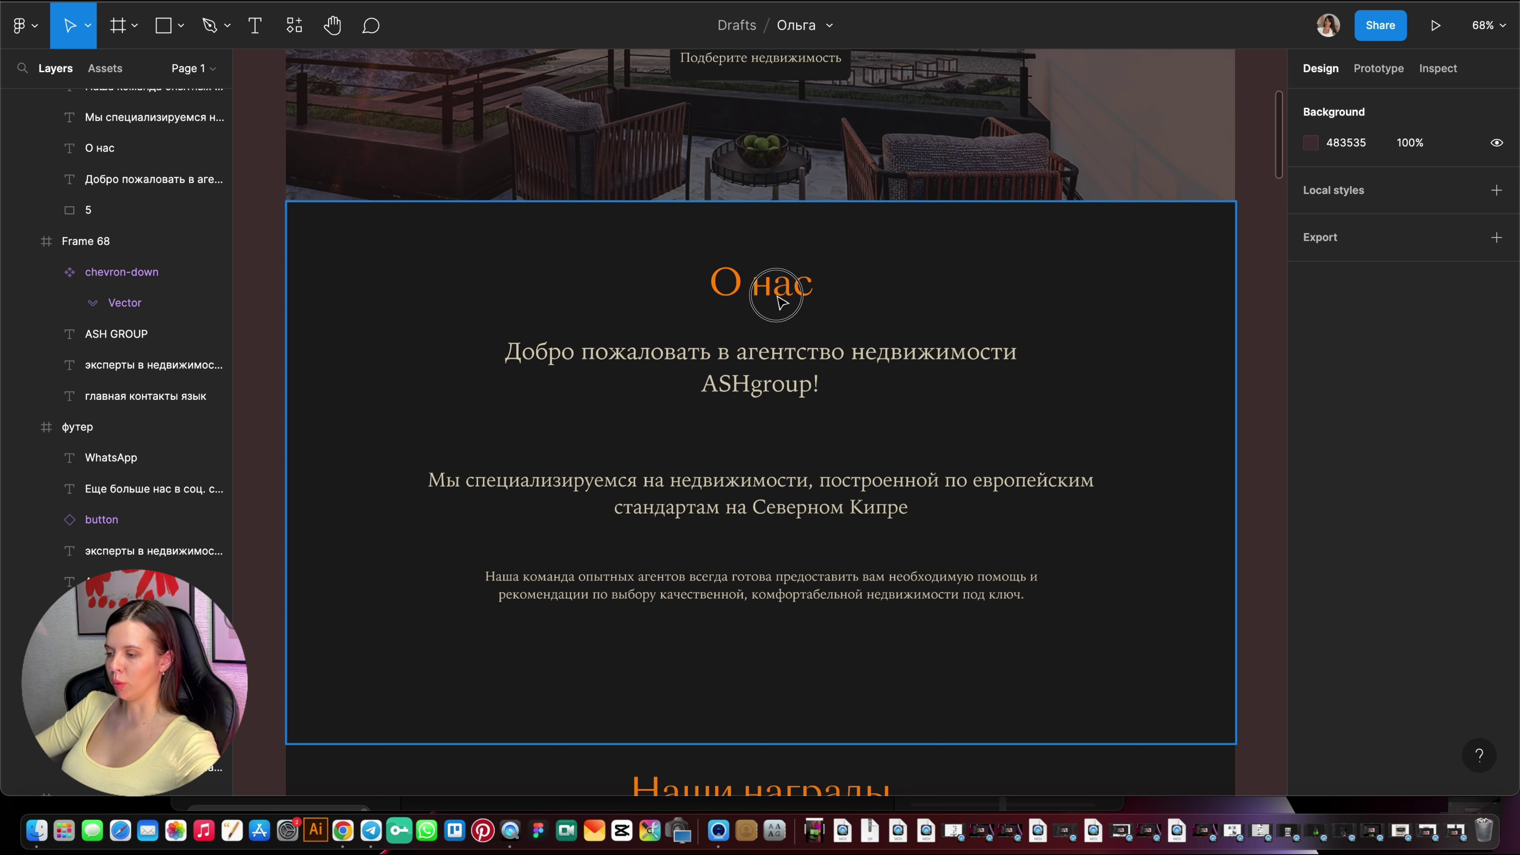
left_click(761, 282)
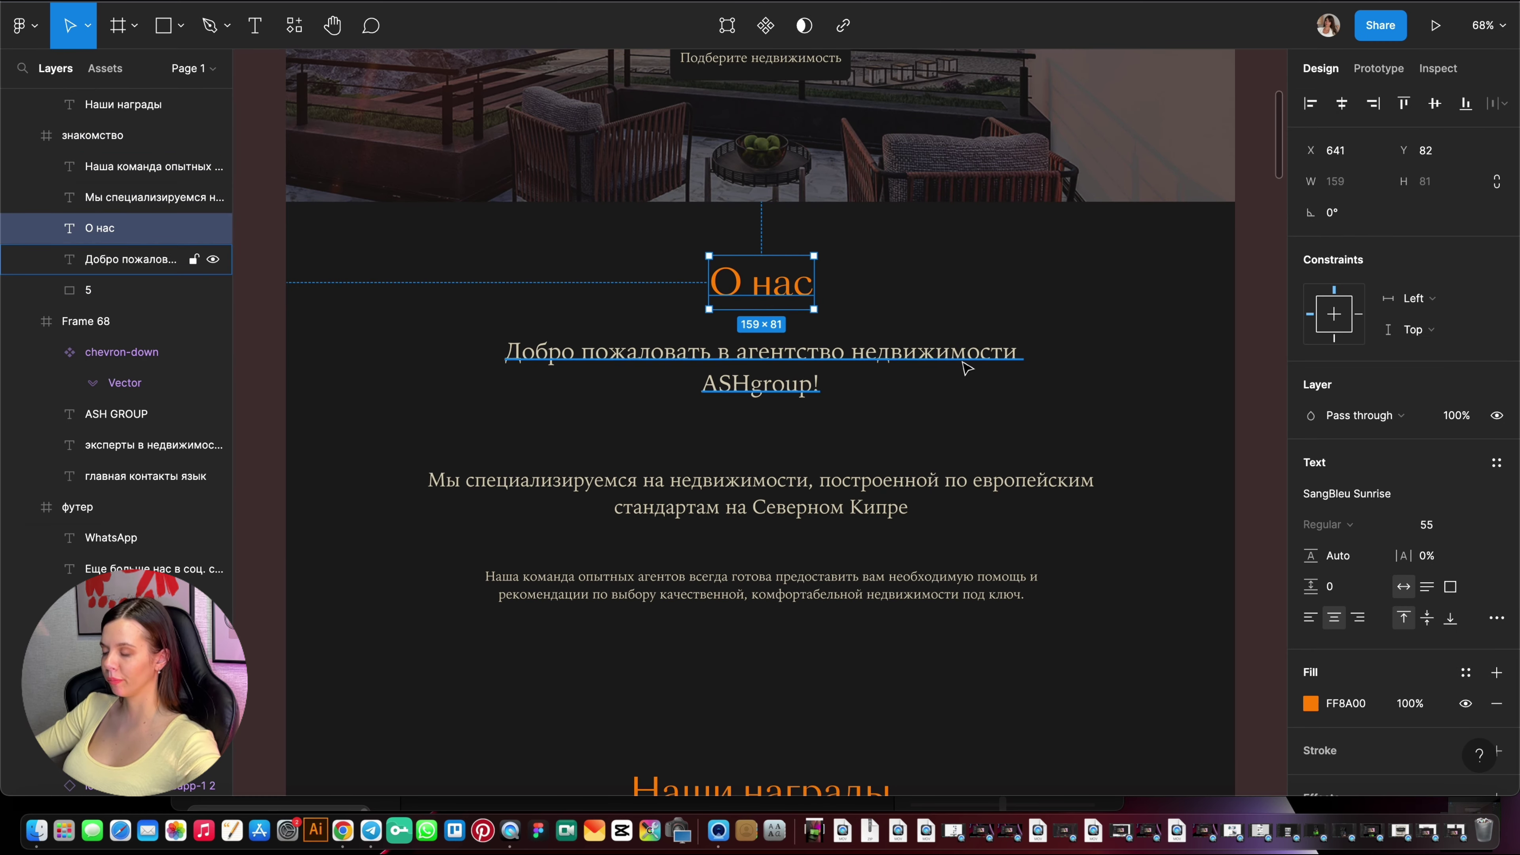
scroll(957, 359, "down", 5, "ctrl")
left_click(1089, 363)
scroll(969, 398, "up", 4, "ctrl")
scroll(983, 406, "down", 5, "ctrl")
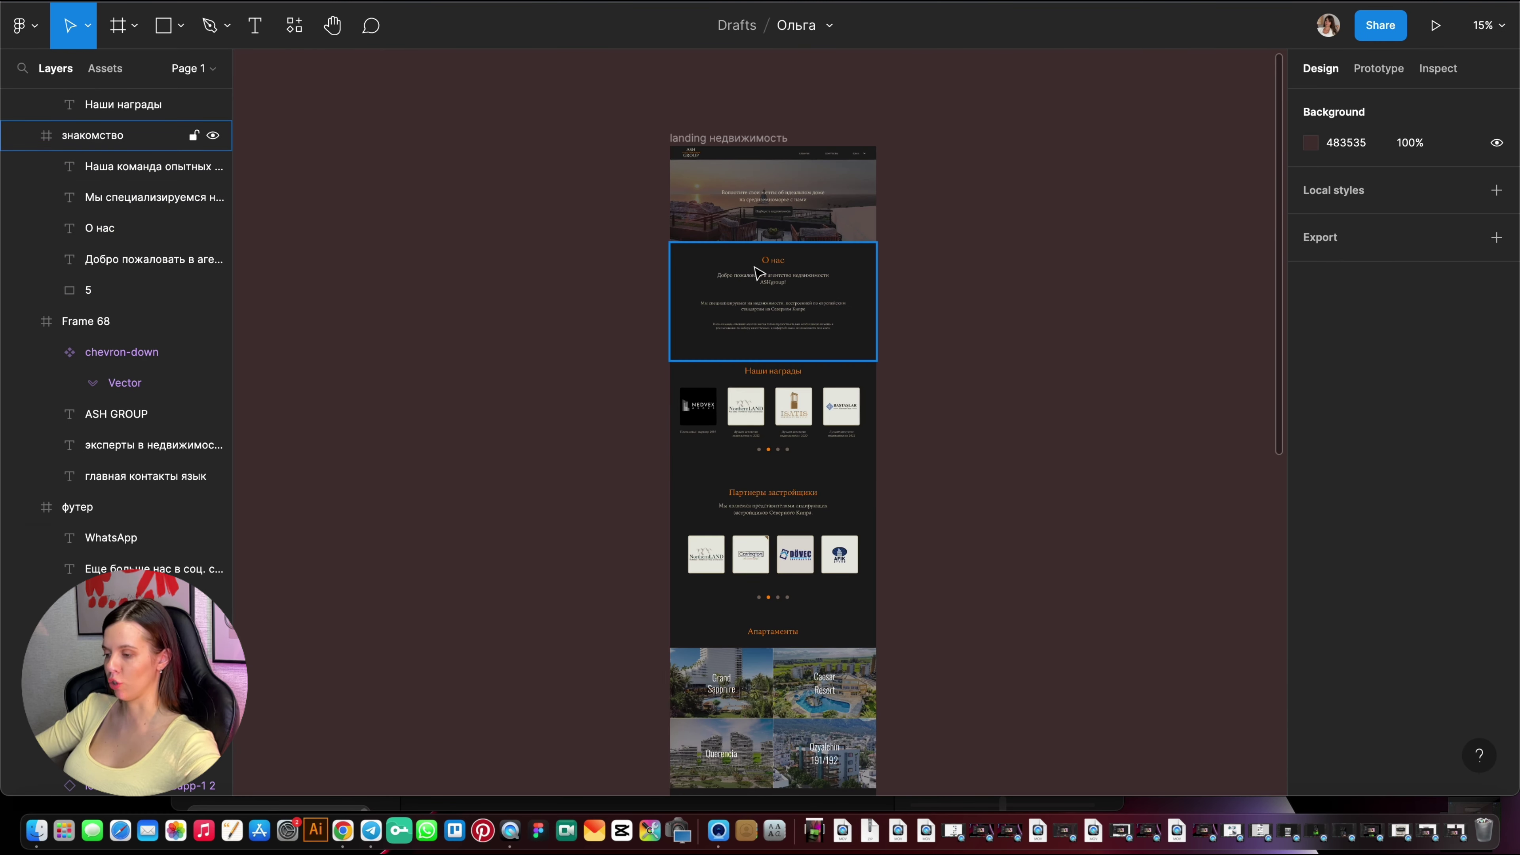
scroll(897, 299, "up", 1, "ctrl")
scroll(900, 296, "down", 3, "ctrl")
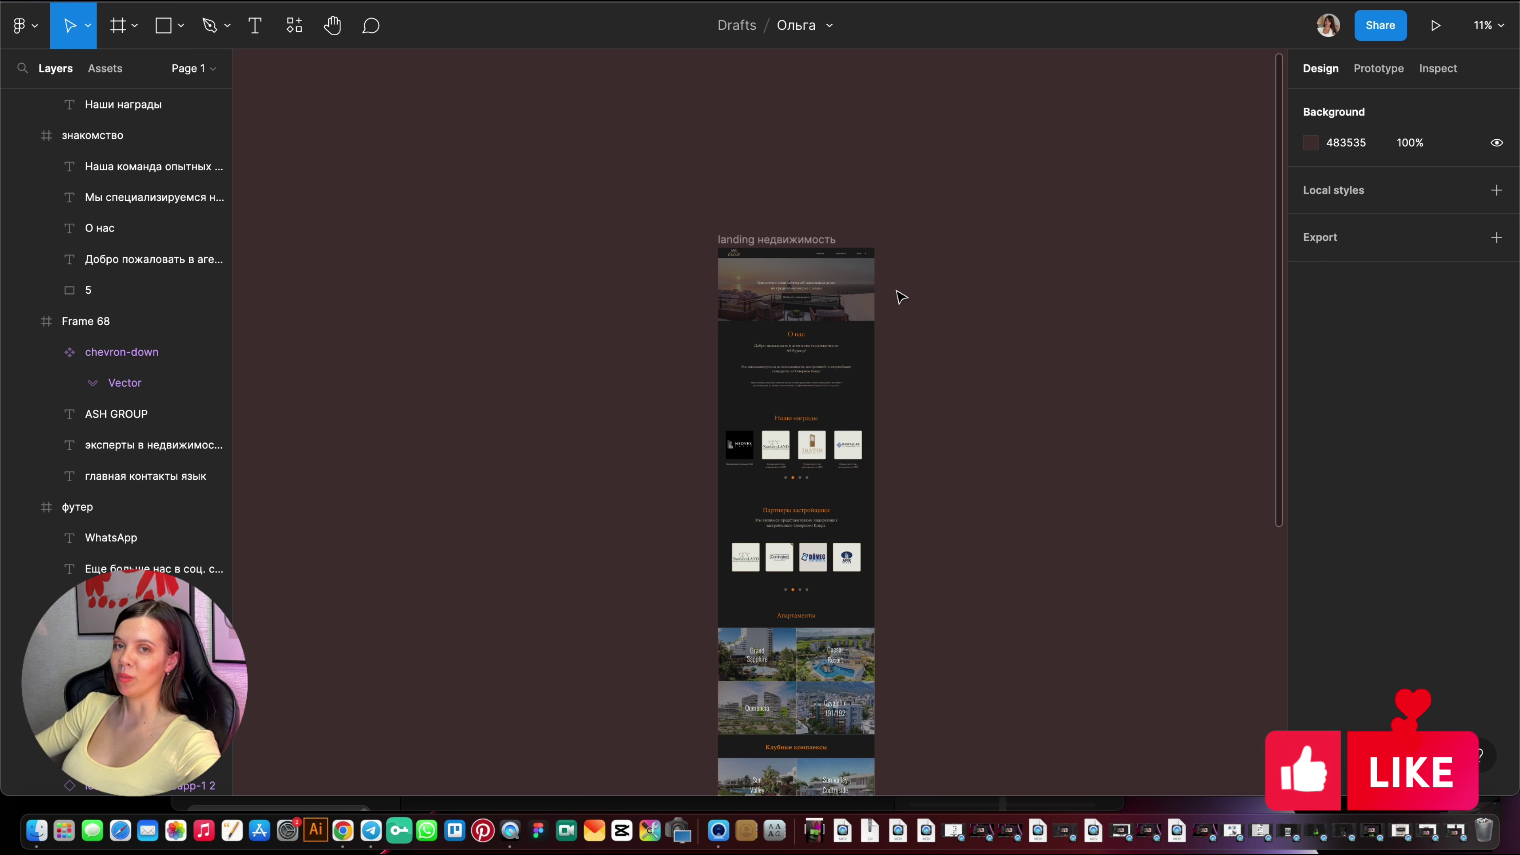